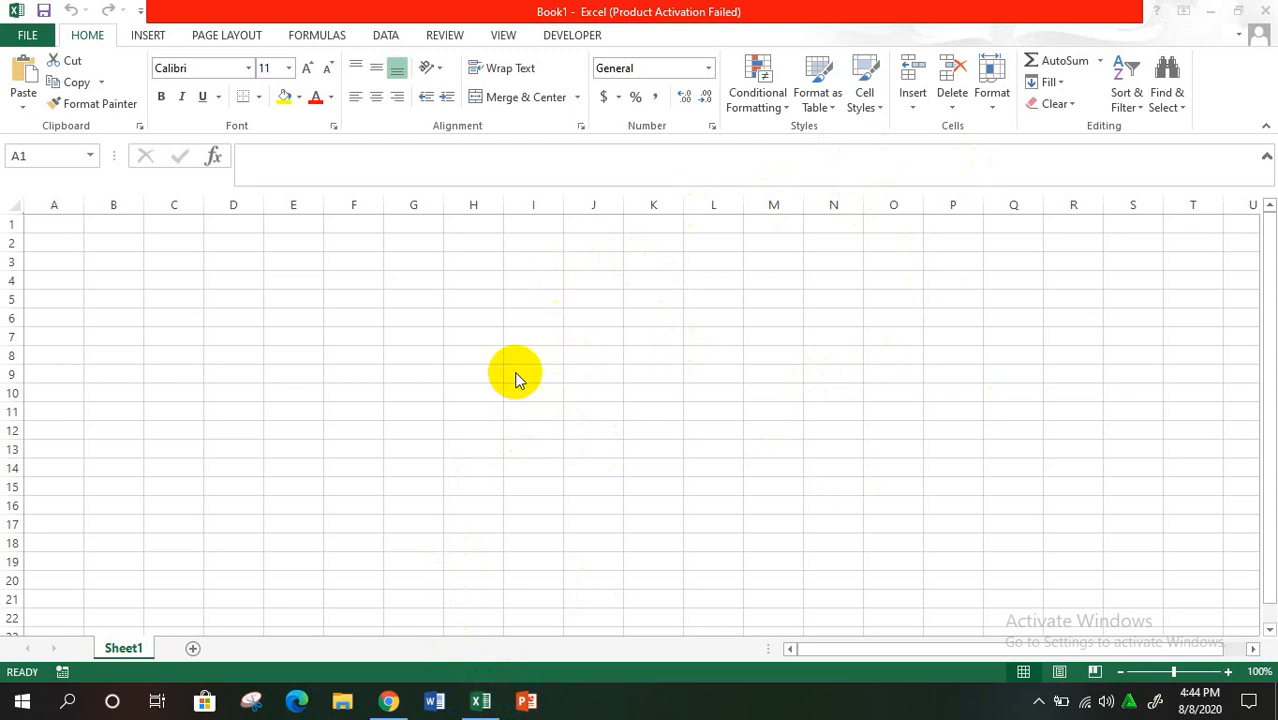
pyautogui.click(478, 697)
pyautogui.moveTo(481, 695)
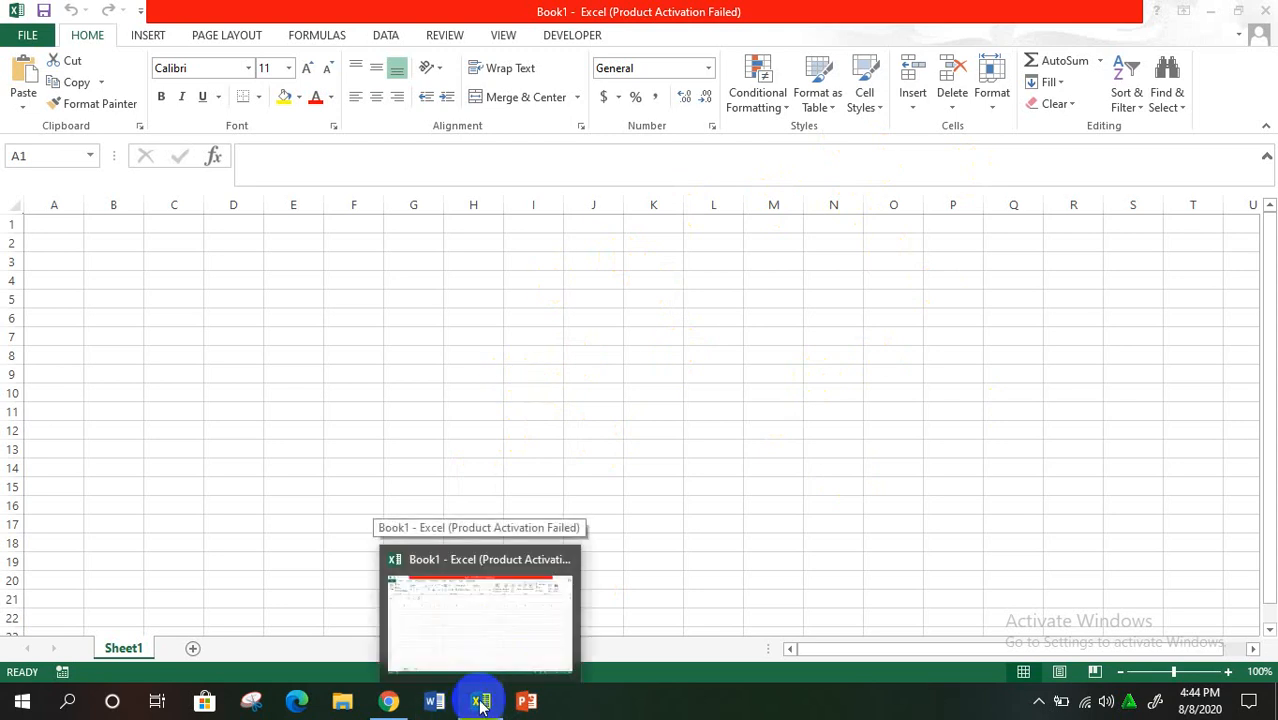
pyautogui.click(497, 638)
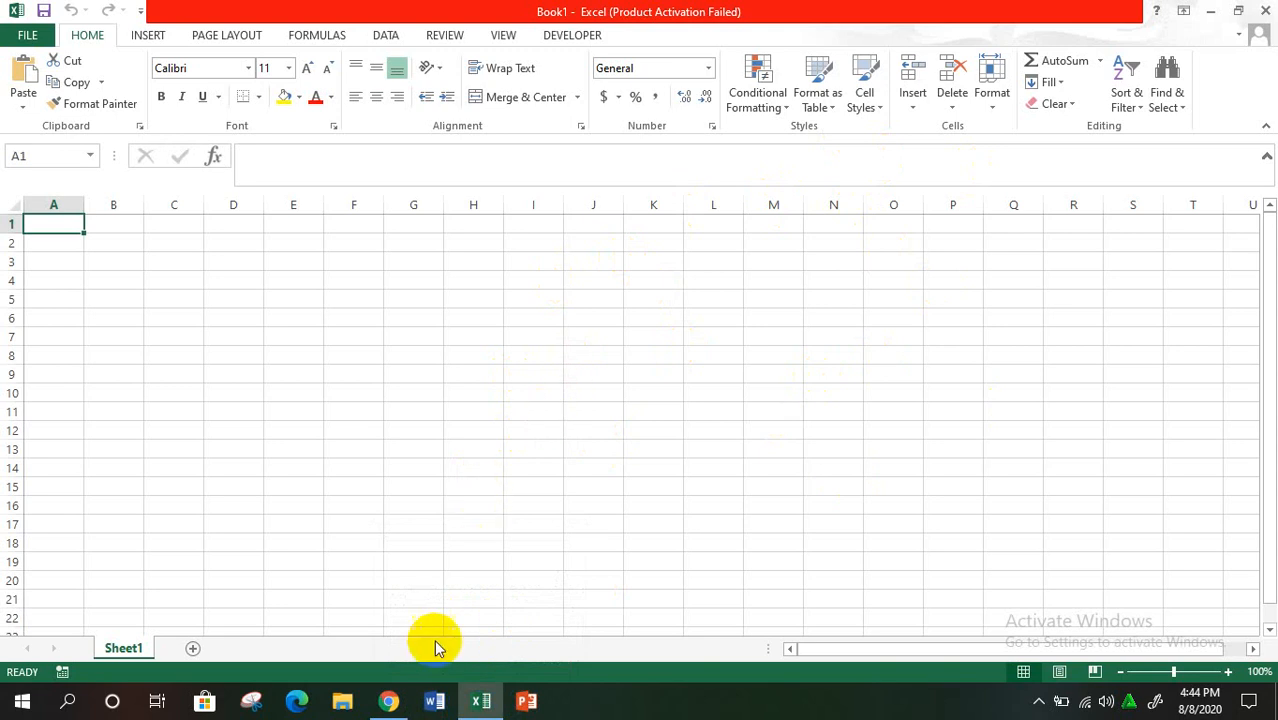
# Switch to Google Chrome with the Google homepage open.
pyautogui.click(388, 702)
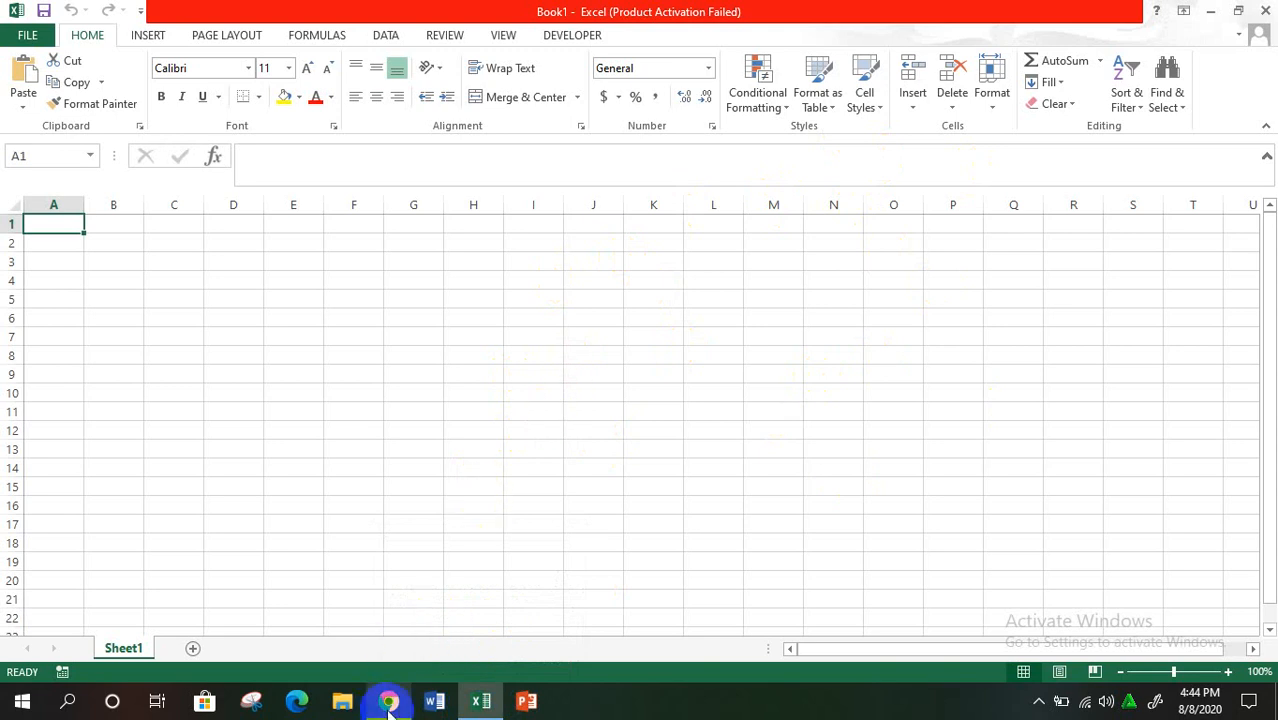
pyautogui.moveTo(389, 703)
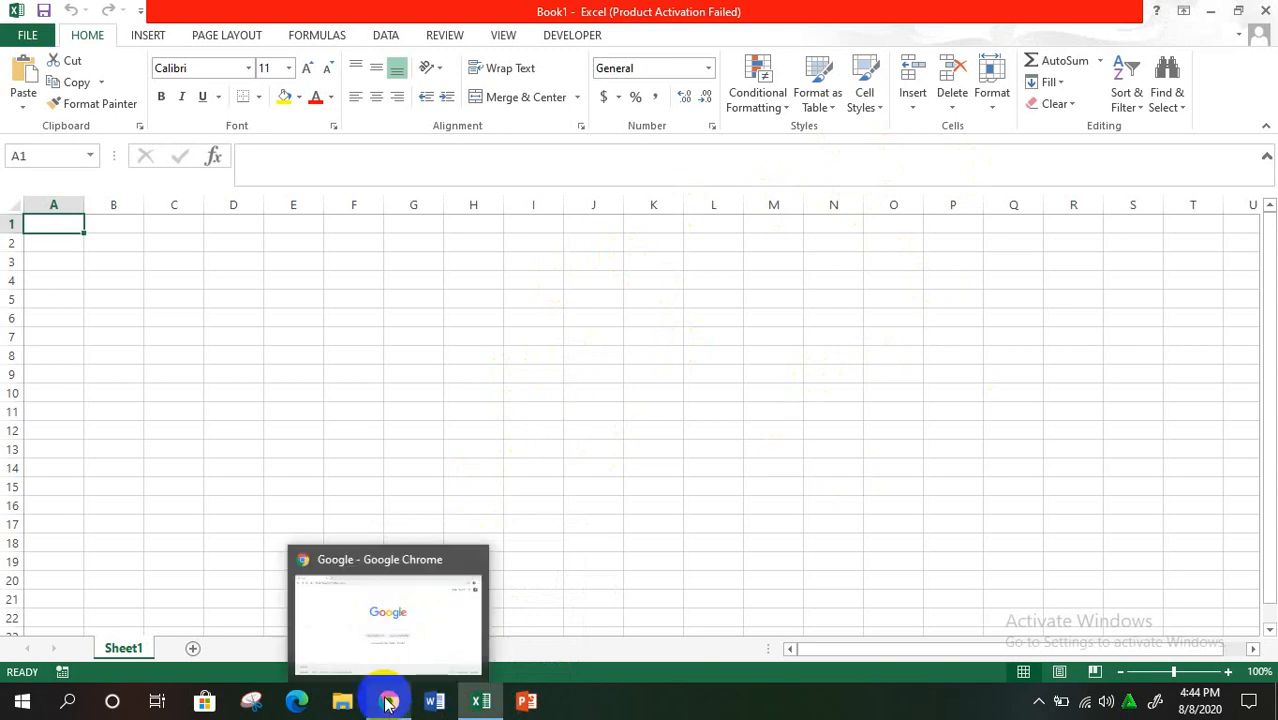
pyautogui.click(394, 650)
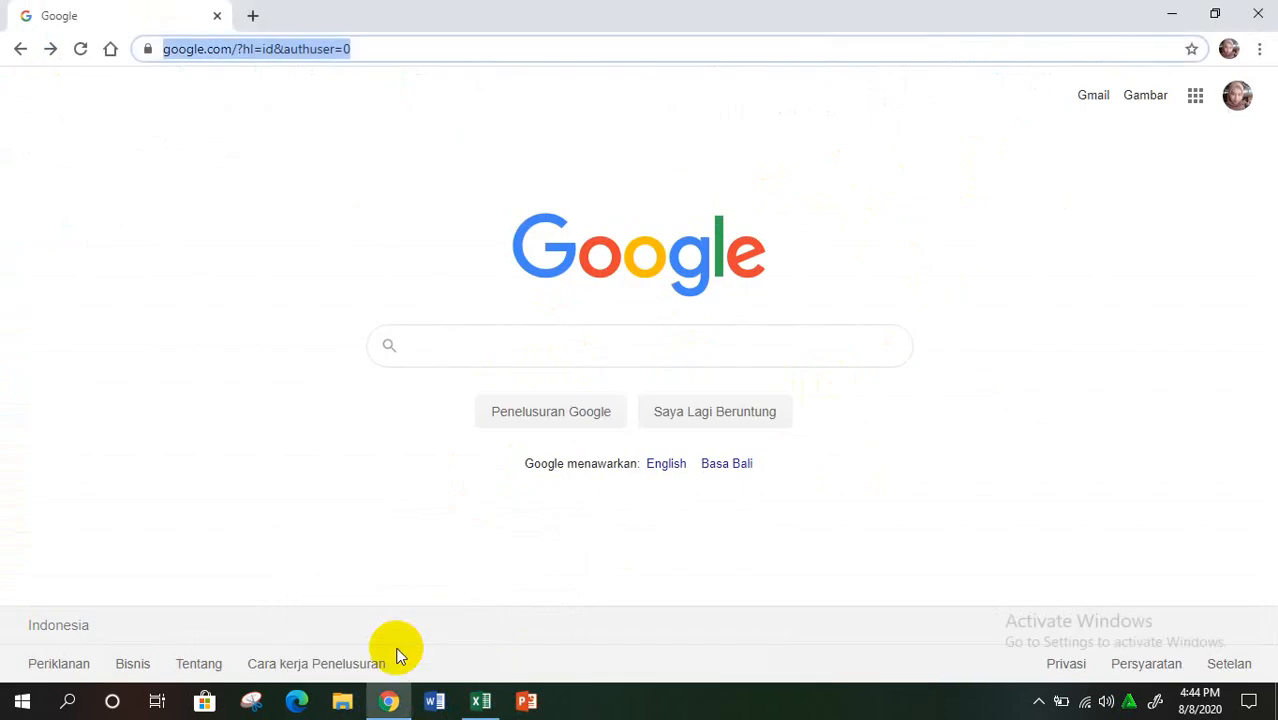
pyautogui.click(642, 136)
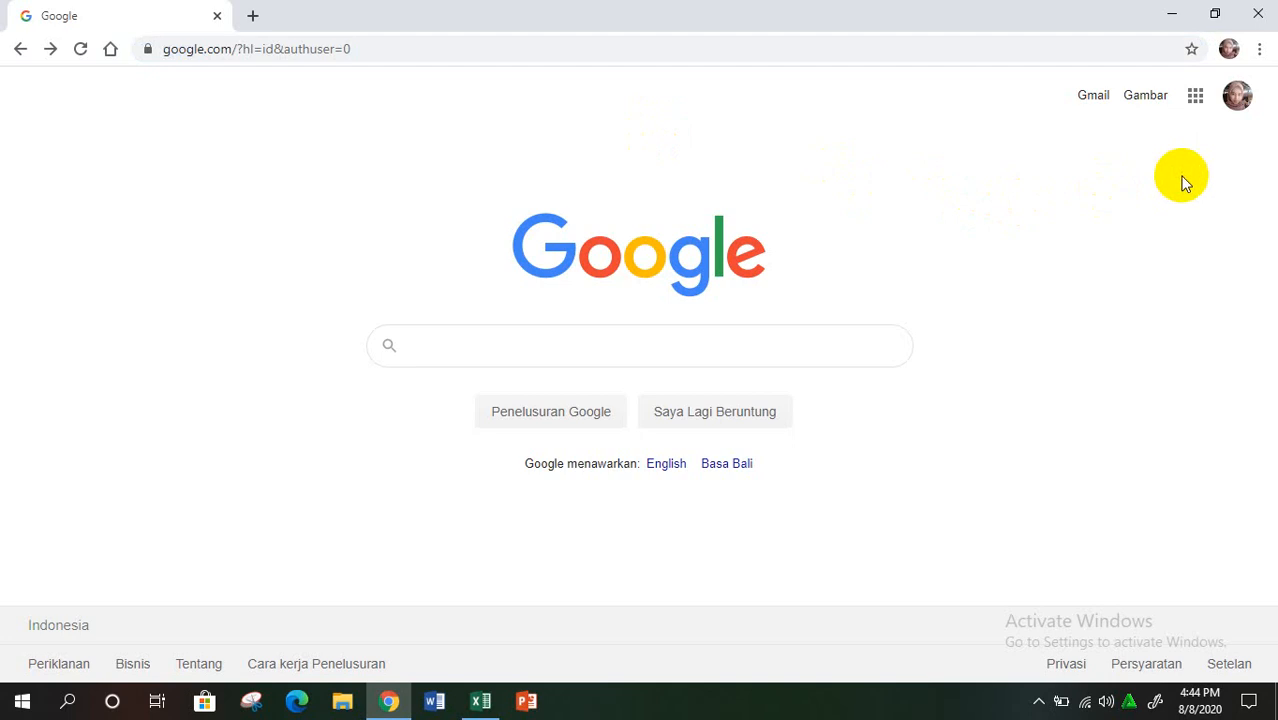
# Add another Google account by choosing the school duty account's saved e-mail address and continuing the sign-in.
pyautogui.click(1240, 108)
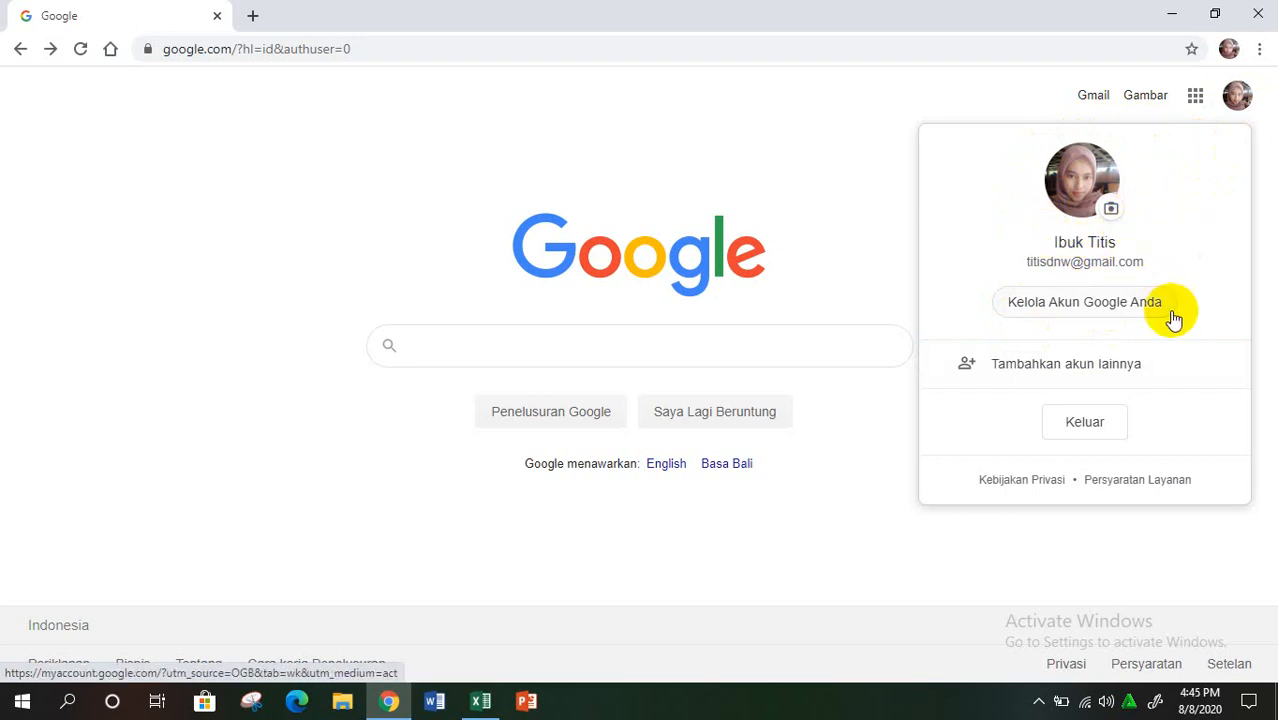
pyautogui.click(1071, 368)
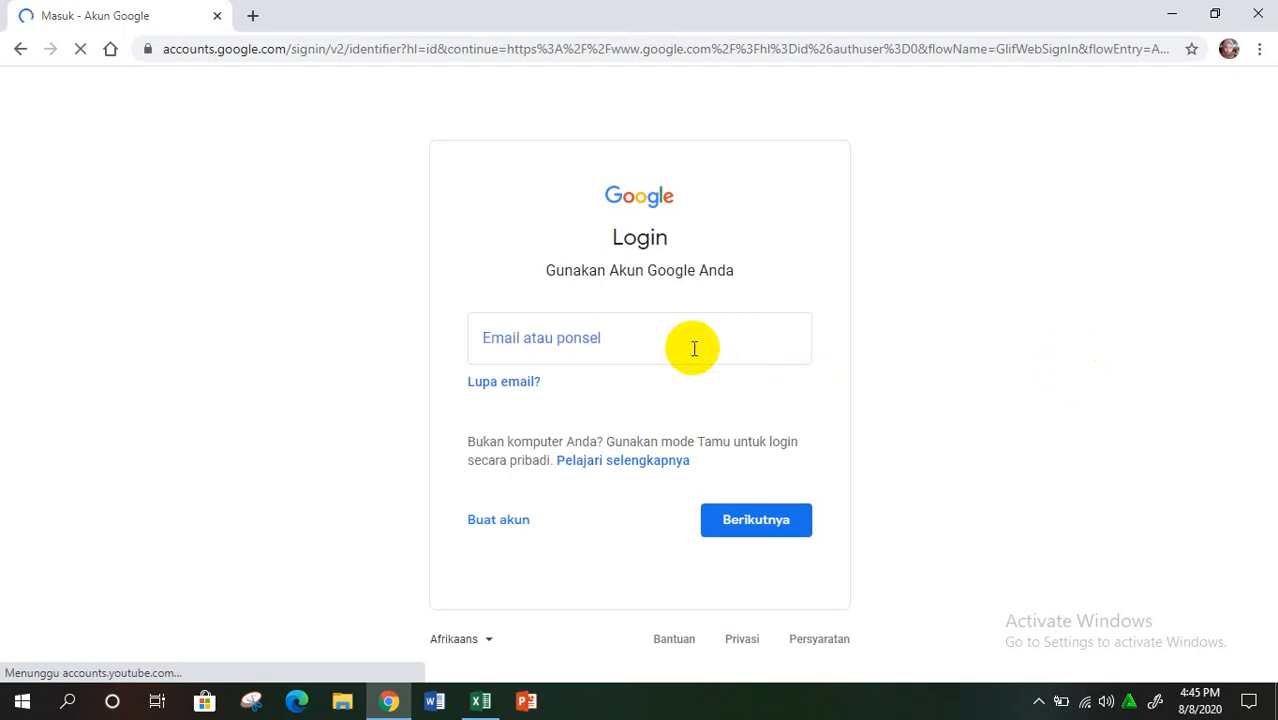
pyautogui.click(665, 340)
pyautogui.click(566, 338)
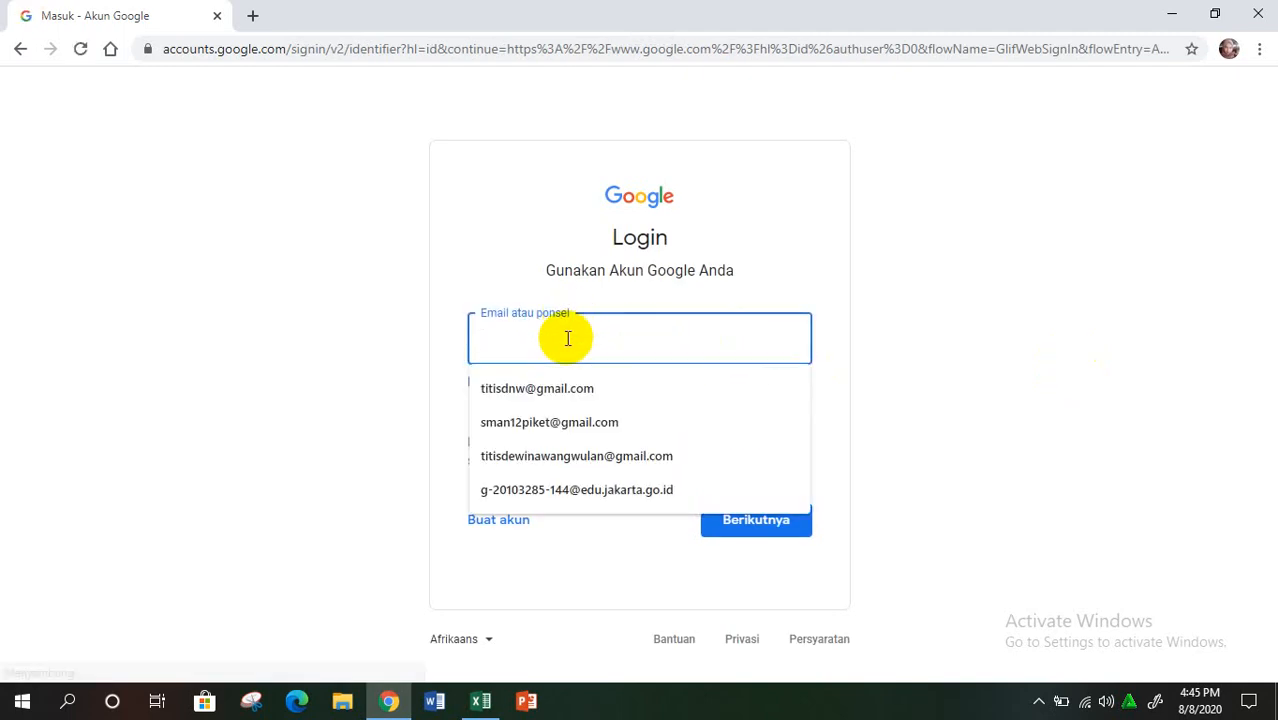
pyautogui.click(541, 422)
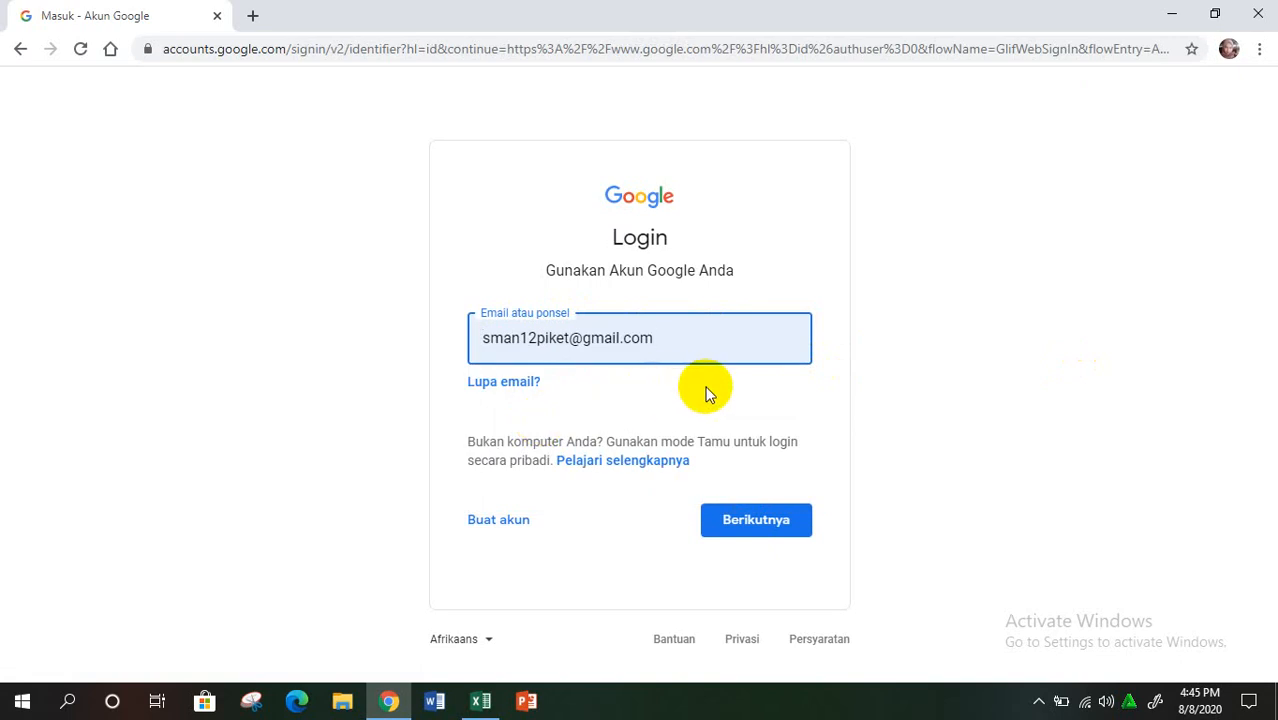
pyautogui.click(721, 527)
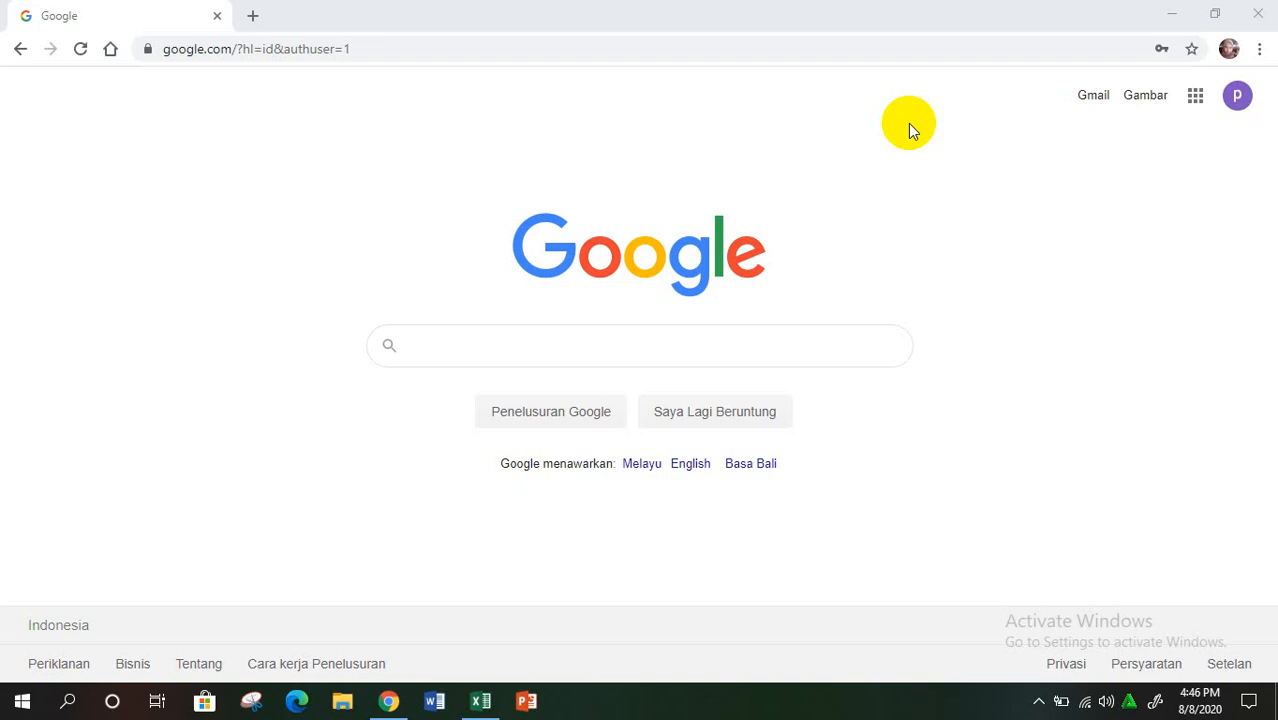
pyautogui.click(791, 50)
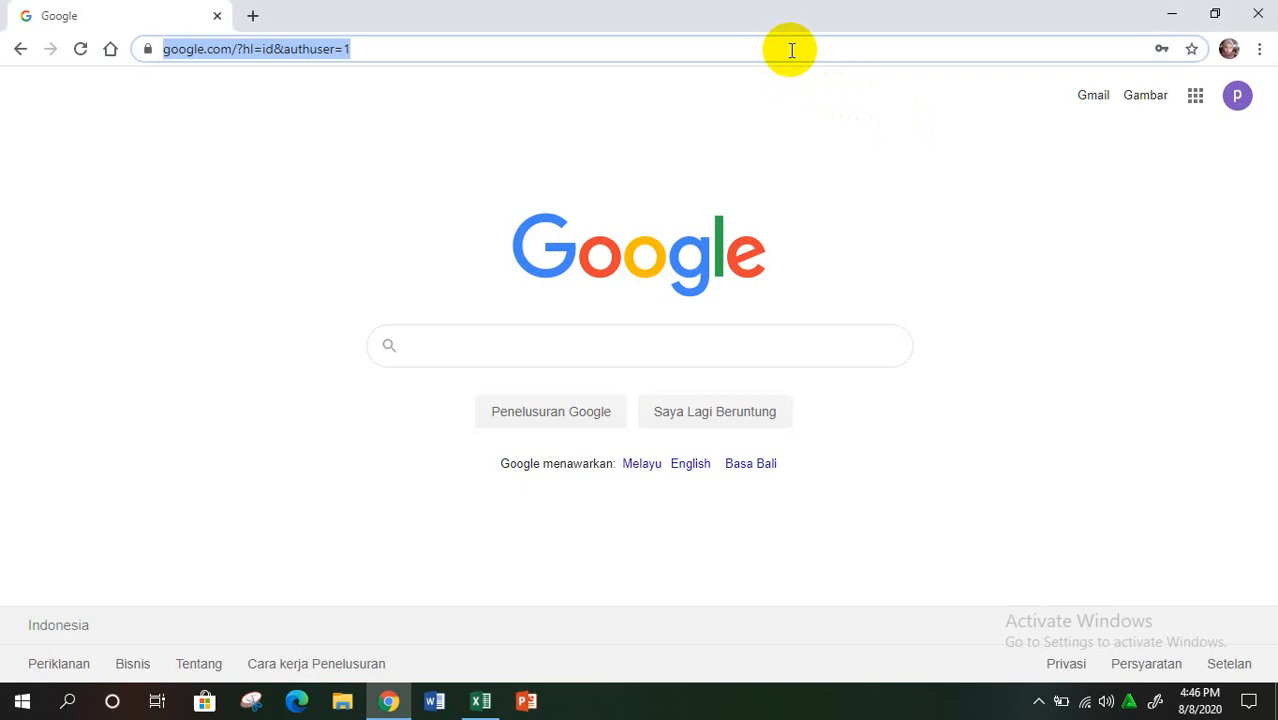
pyautogui.press('BackSpace')
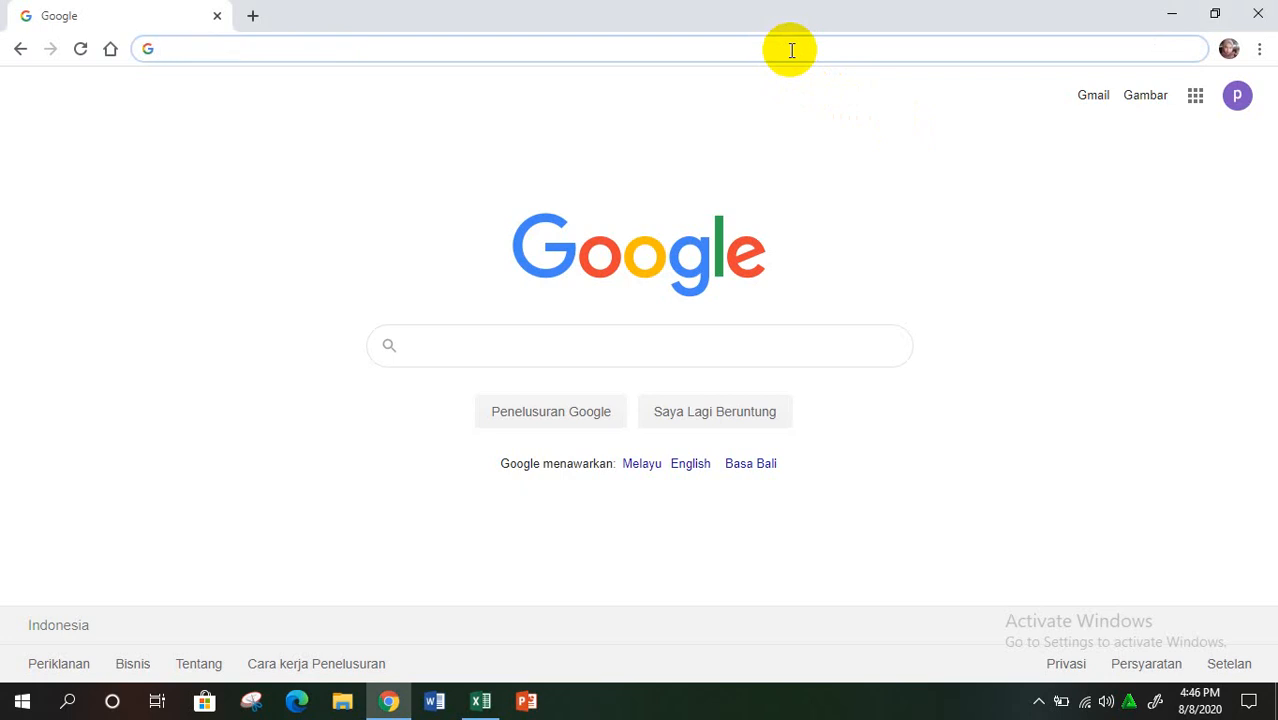
pyautogui.write('https://www.google.com/forms/about/')
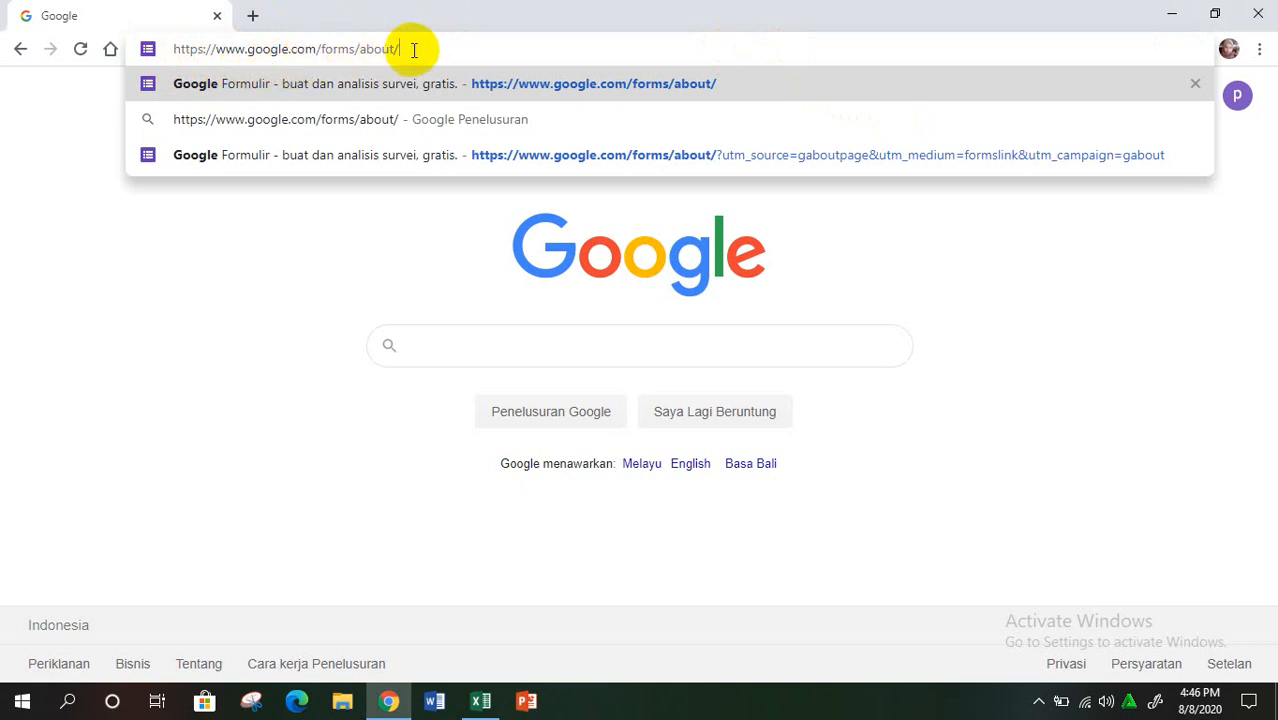
pyautogui.press('Return')
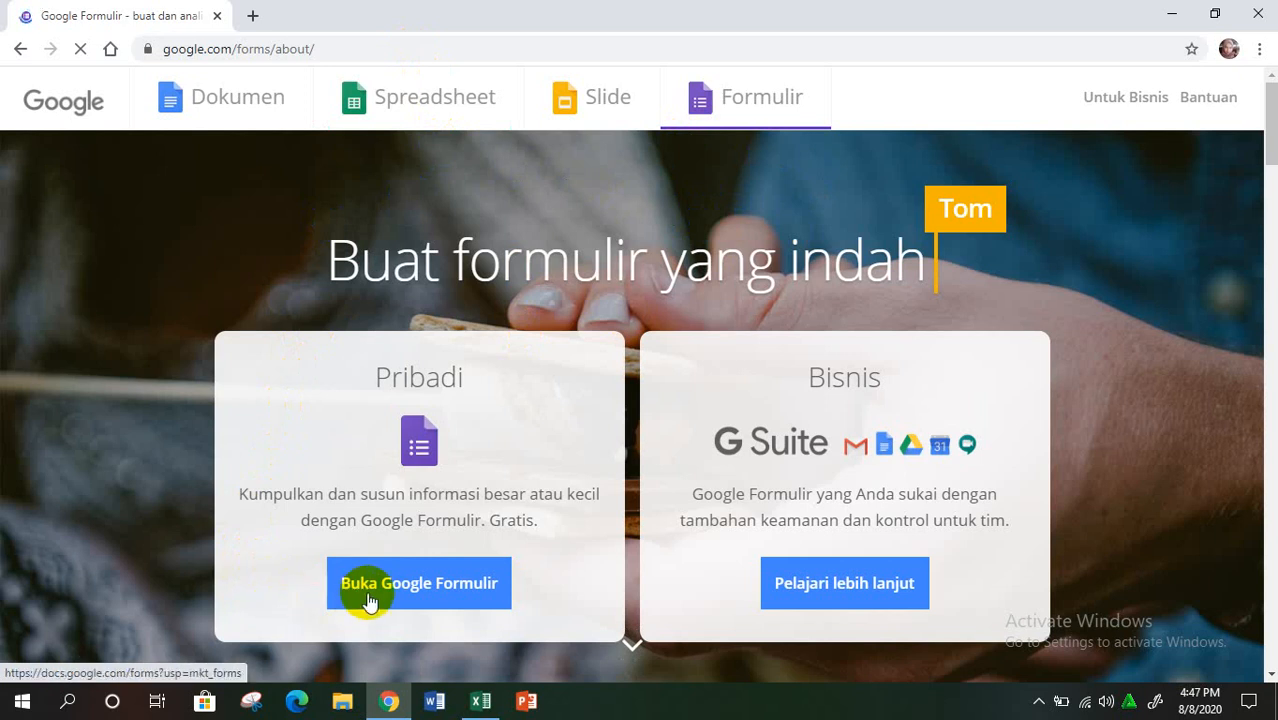
pyautogui.click(429, 587)
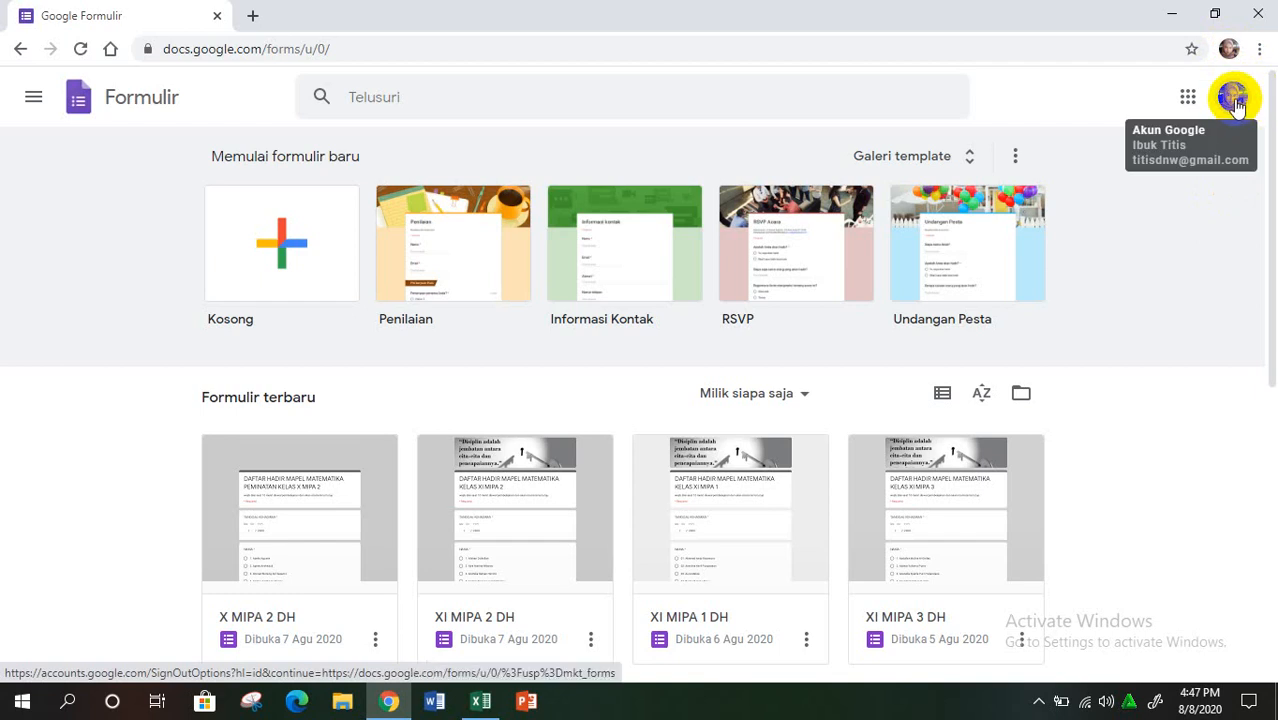
pyautogui.click(1237, 105)
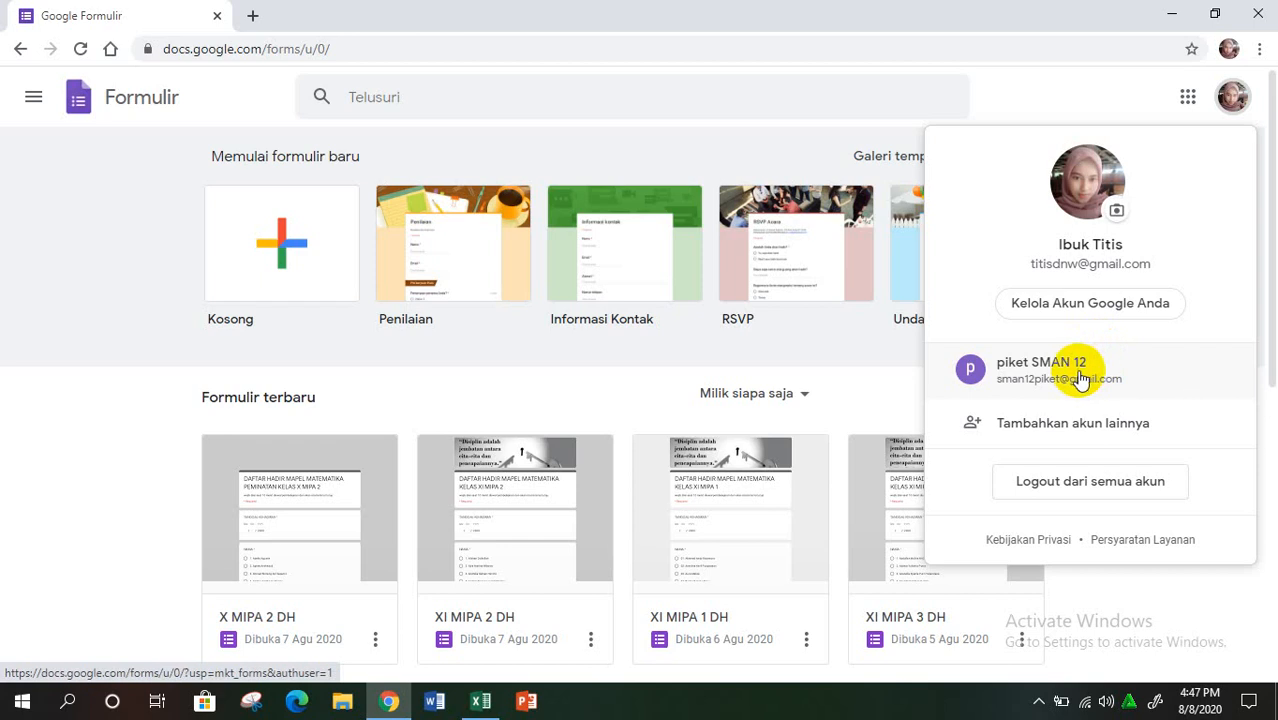
pyautogui.click(1080, 379)
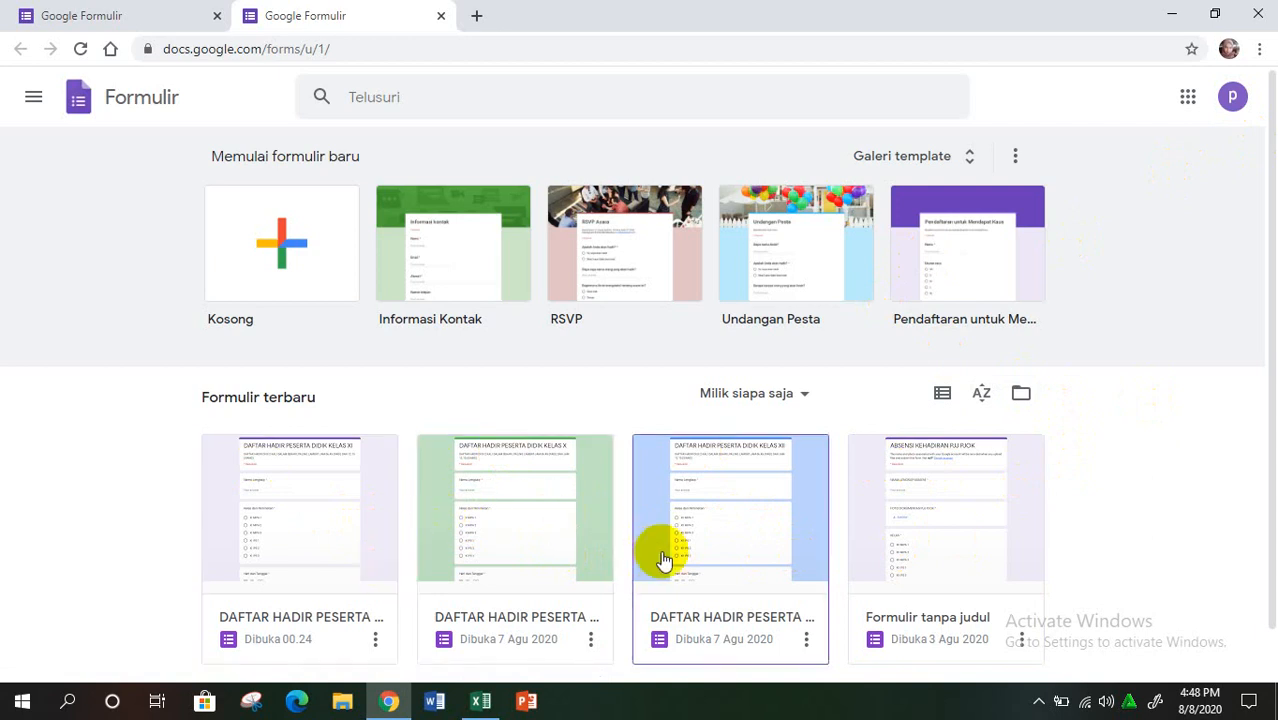
# Open the form DAFTAR HADIR PESERTA DIDIK KELAS XII in a new tab and show its responses.
pyautogui.click(805, 640)
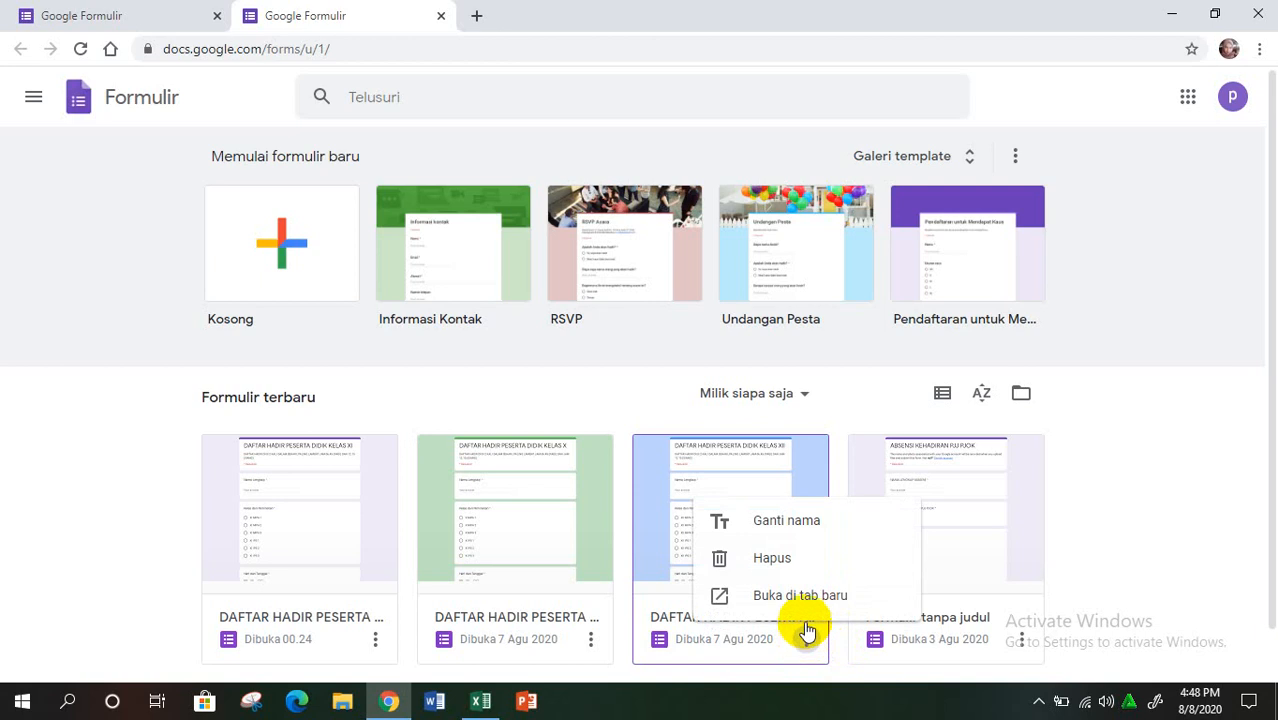
pyautogui.click(800, 596)
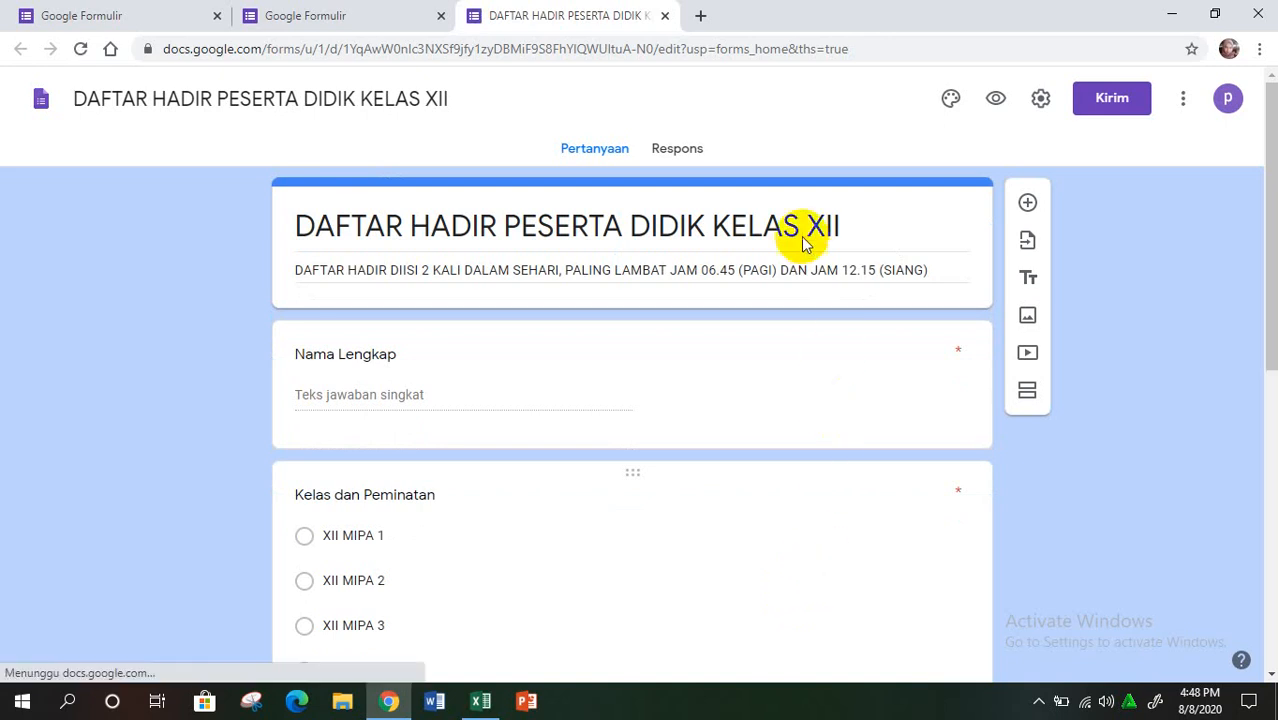
pyautogui.click(710, 355)
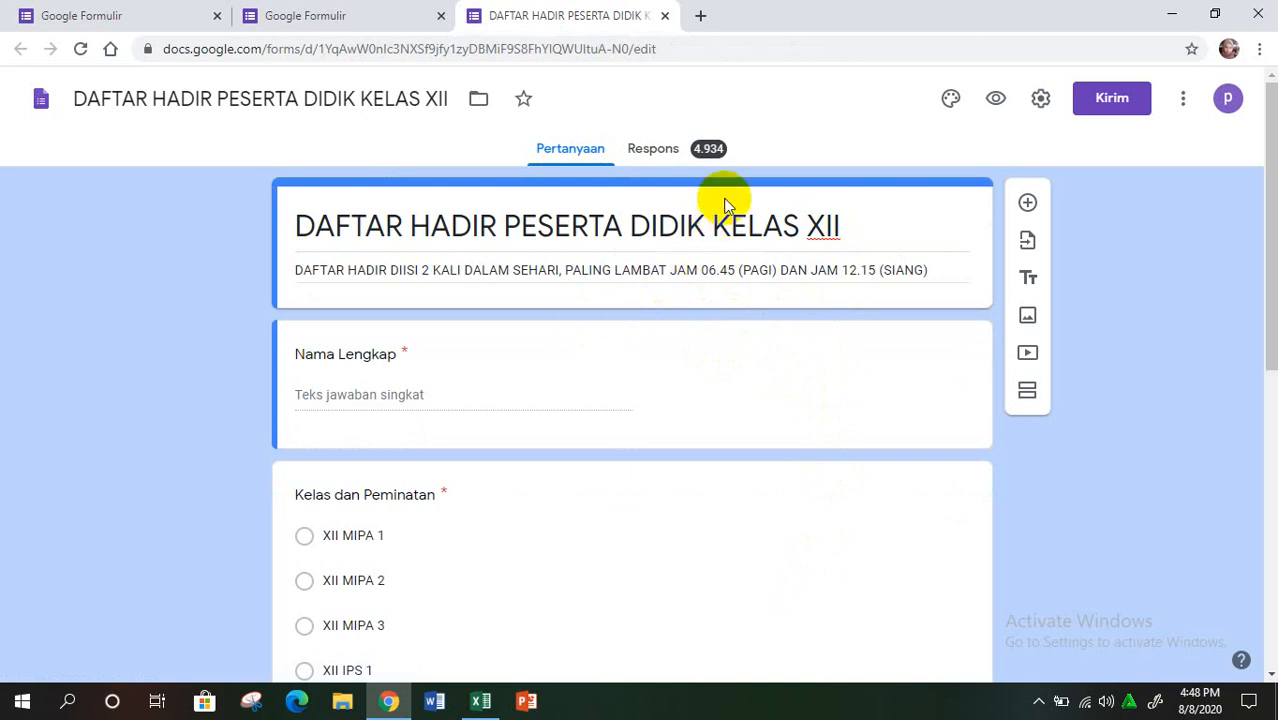
pyautogui.click(641, 158)
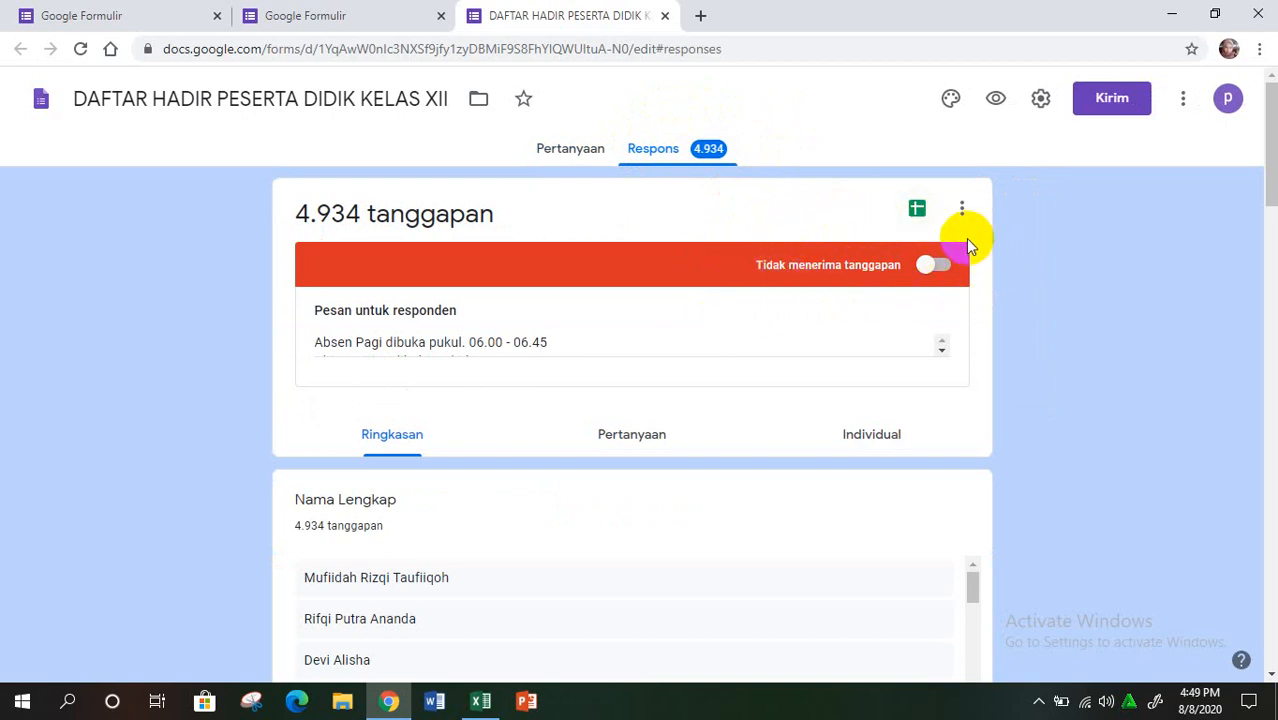
# Turn on accepting responses for the class XII attendance form and turn it off again.
pyautogui.click(943, 268)
pyautogui.click(943, 268)
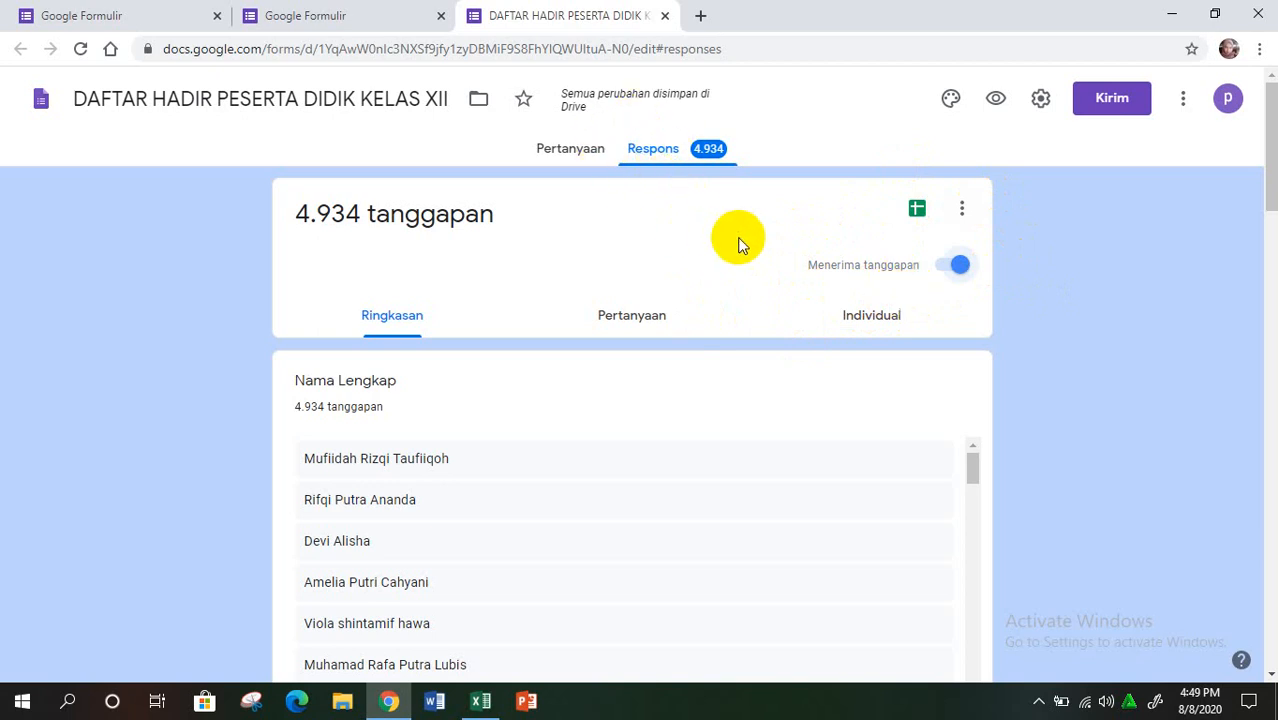
pyautogui.click(941, 274)
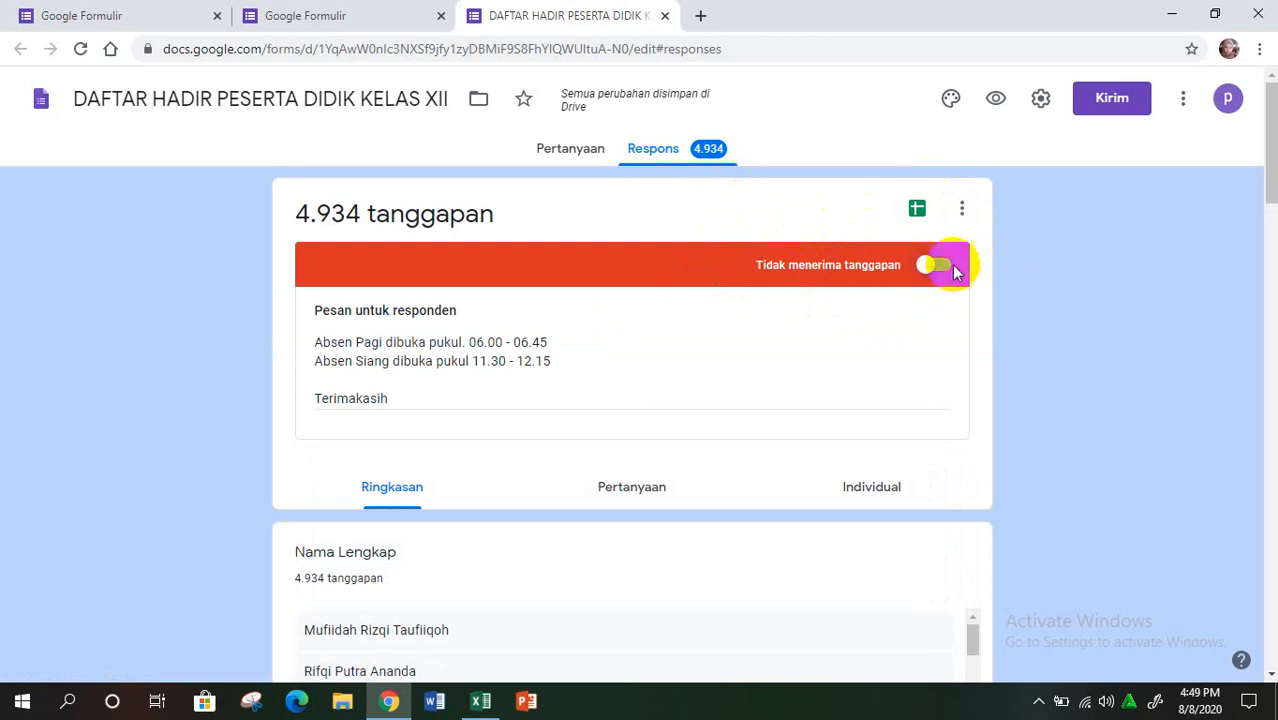
# Open the form's linked response spreadsheet and go down to the entries dated 8/7/2020.
pyautogui.click(917, 212)
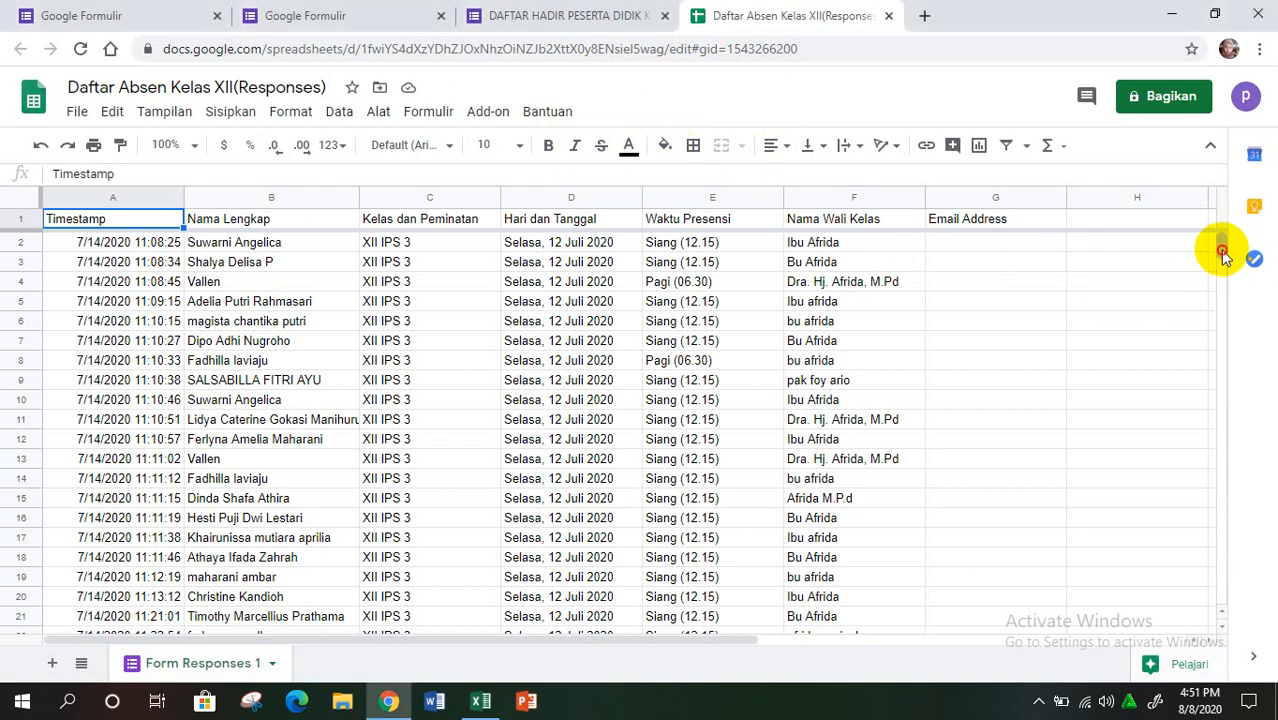
pyautogui.moveTo(1221, 248); pyautogui.dragTo(1226, 585)
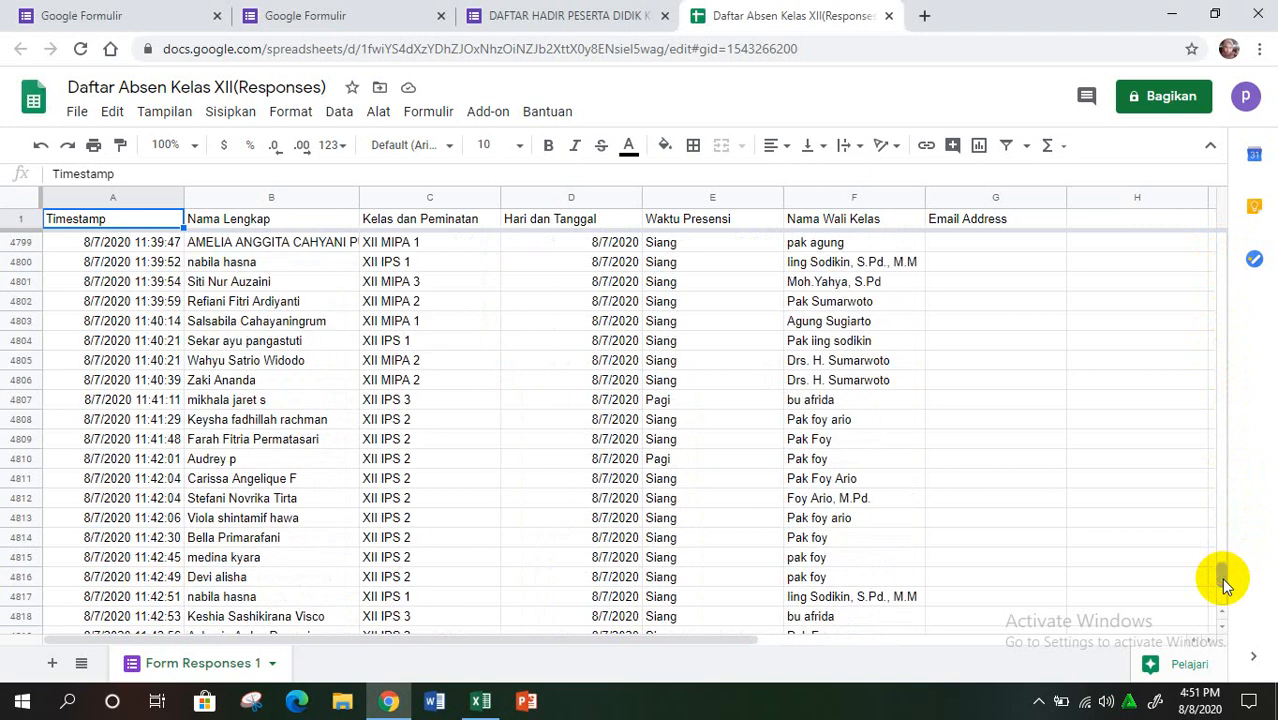
pyautogui.moveTo(1226, 585); pyautogui.dragTo(1226, 585)
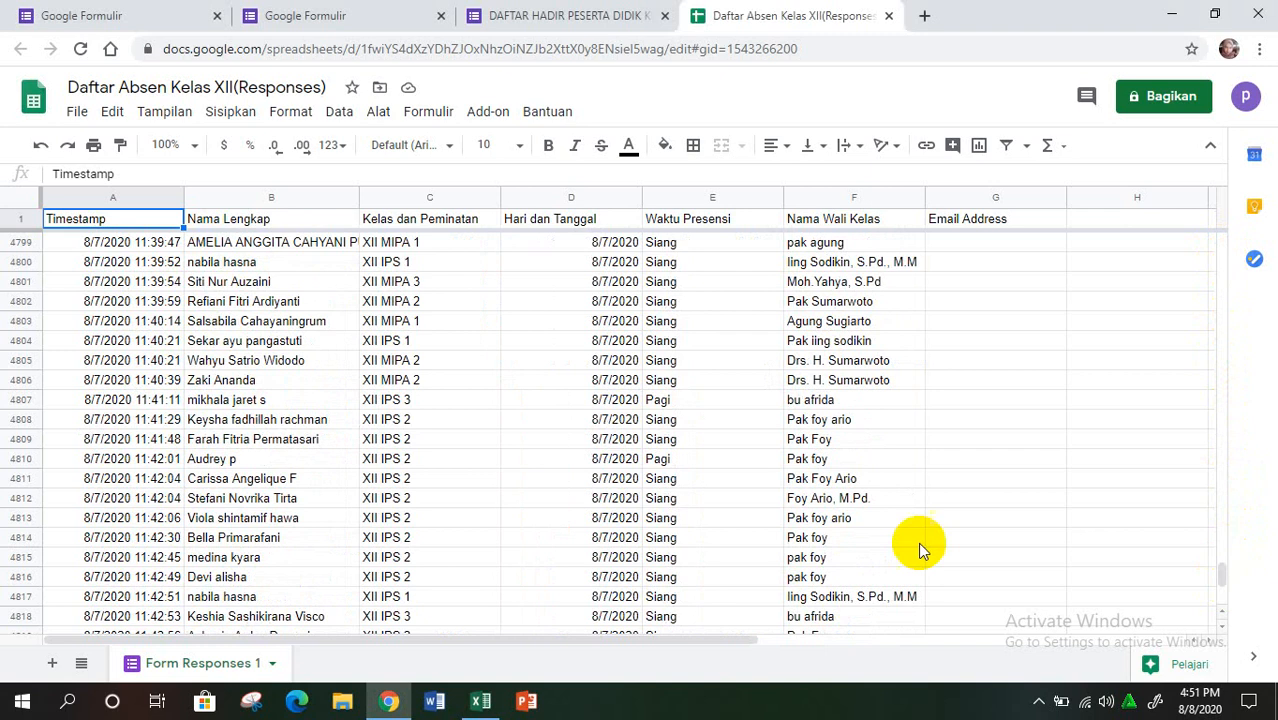
# Examine the timestamps and attendance sessions to locate where the afternoon (Siang) responses of 8/7/2020 begin.
pyautogui.click(127, 250)
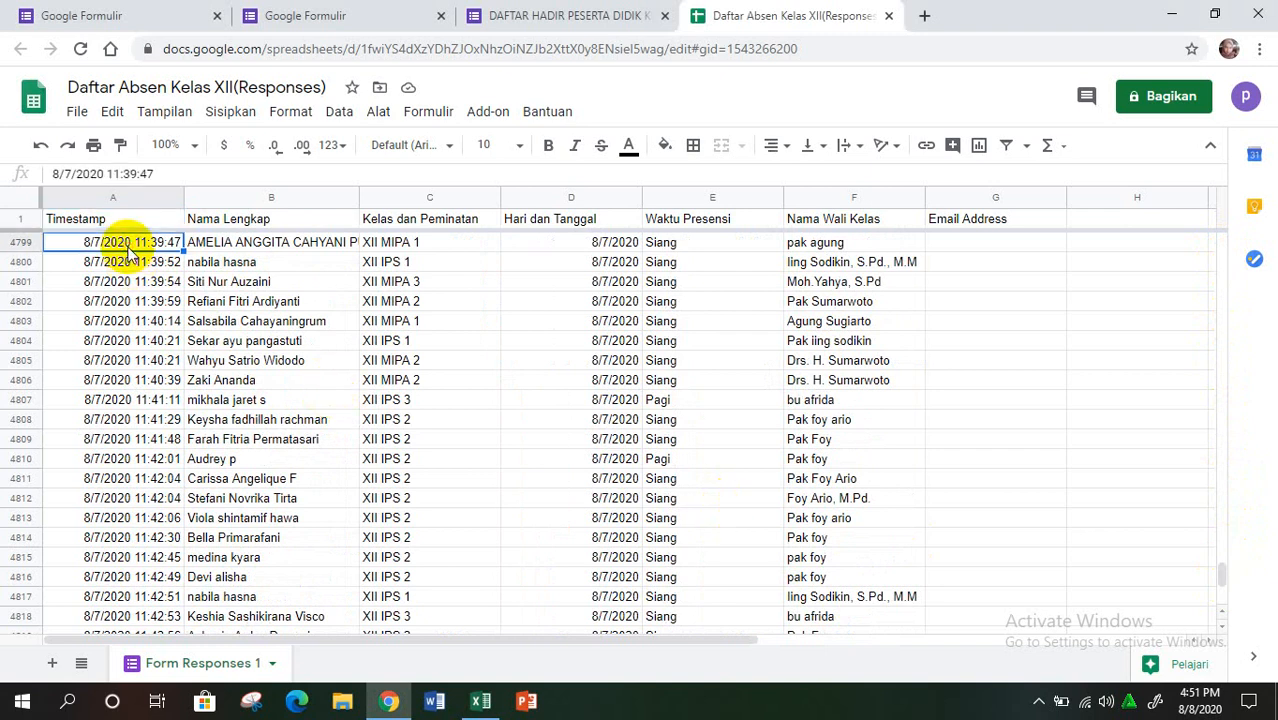
pyautogui.press('Up')
pyautogui.press('Up')
pyautogui.press('Up')
pyautogui.press('Up')
pyautogui.press('Up')
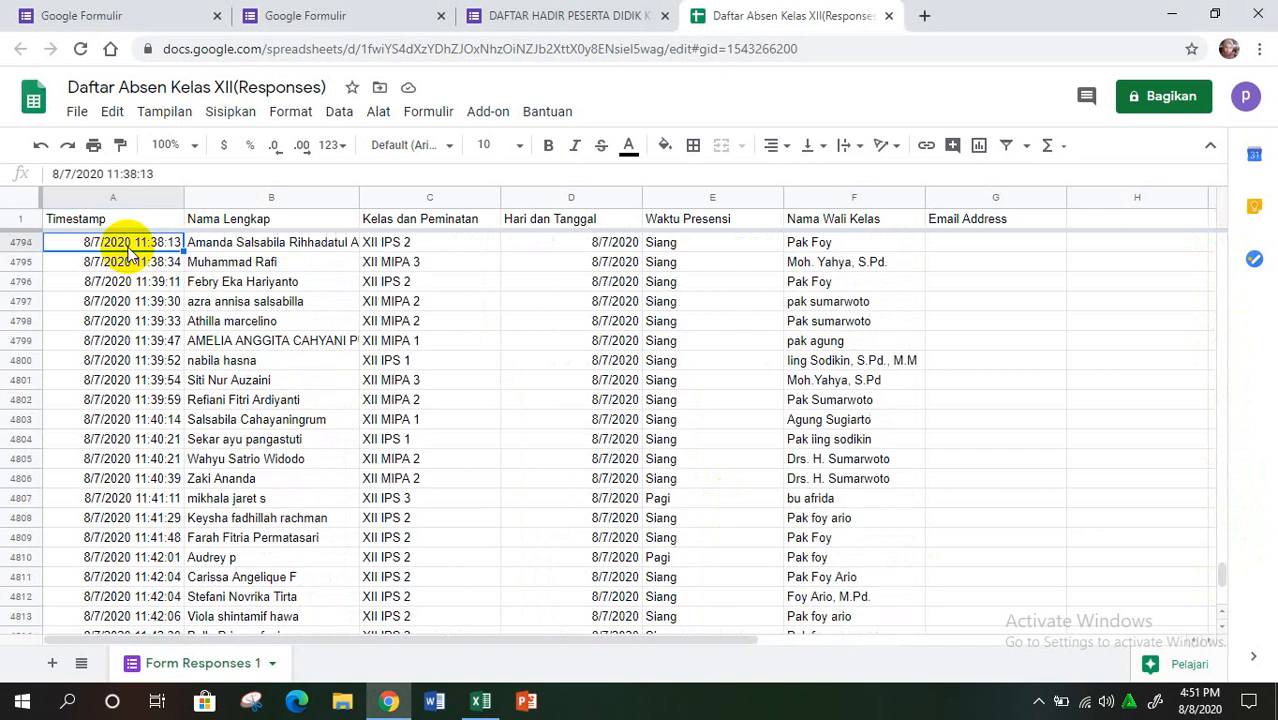
pyautogui.press('Up')
pyautogui.press('Up')
pyautogui.press('Up')
pyautogui.press('Up')
pyautogui.press('Up')
pyautogui.press('Up')
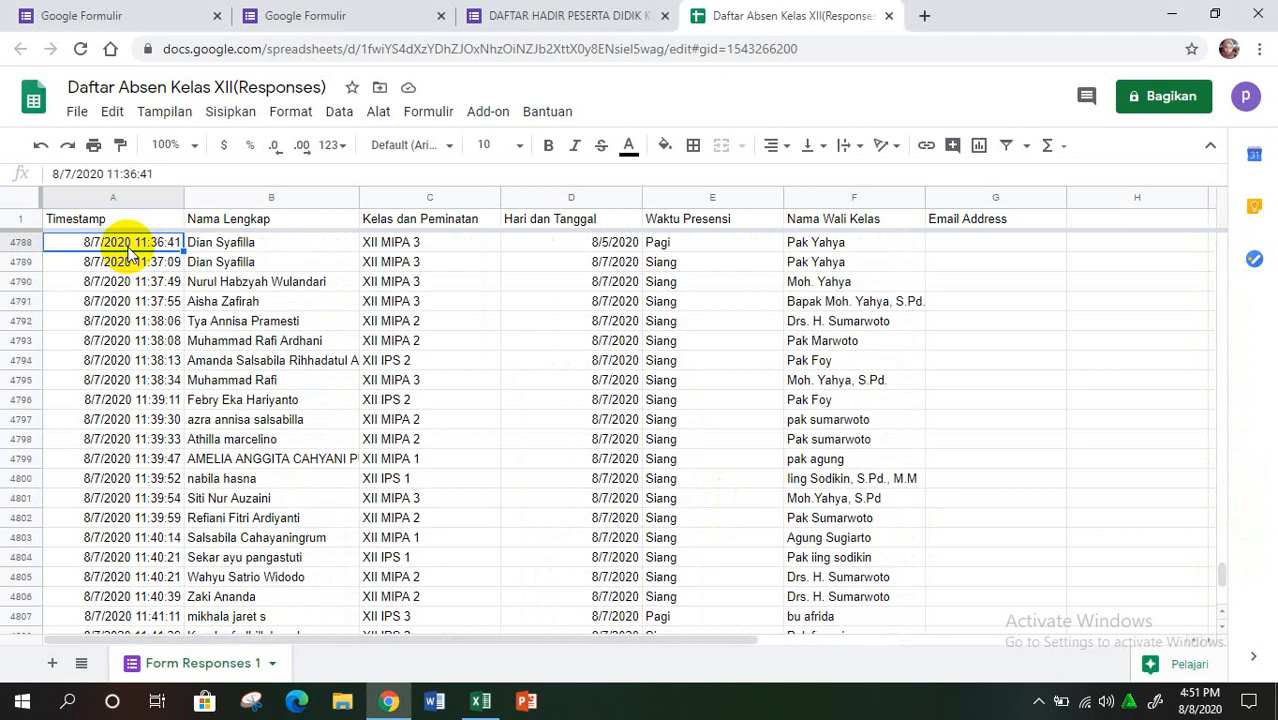
pyautogui.press('Up')
pyautogui.press('Up')
pyautogui.press('Up')
pyautogui.press('Up')
pyautogui.press('Up')
pyautogui.press('Up')
pyautogui.press('Up')
pyautogui.press('Up')
pyautogui.press('Up')
pyautogui.press('Up')
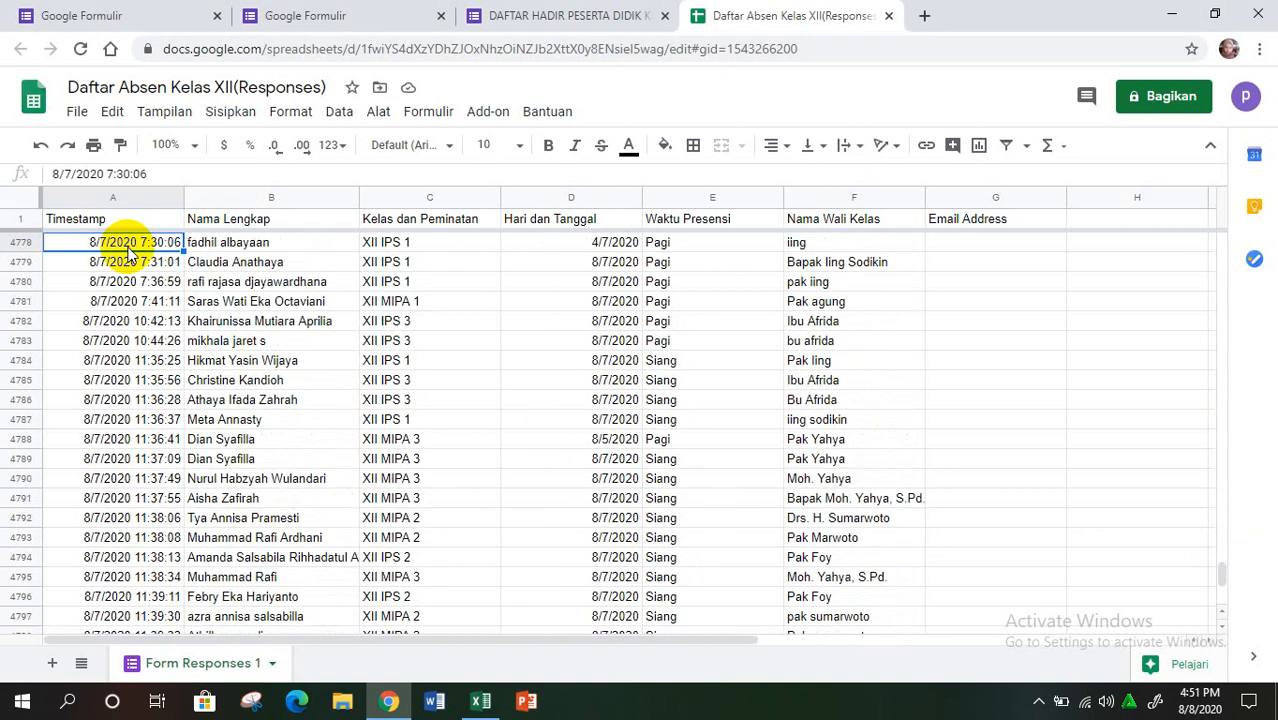
pyautogui.press('Down')
pyautogui.press('Down')
pyautogui.press('Down')
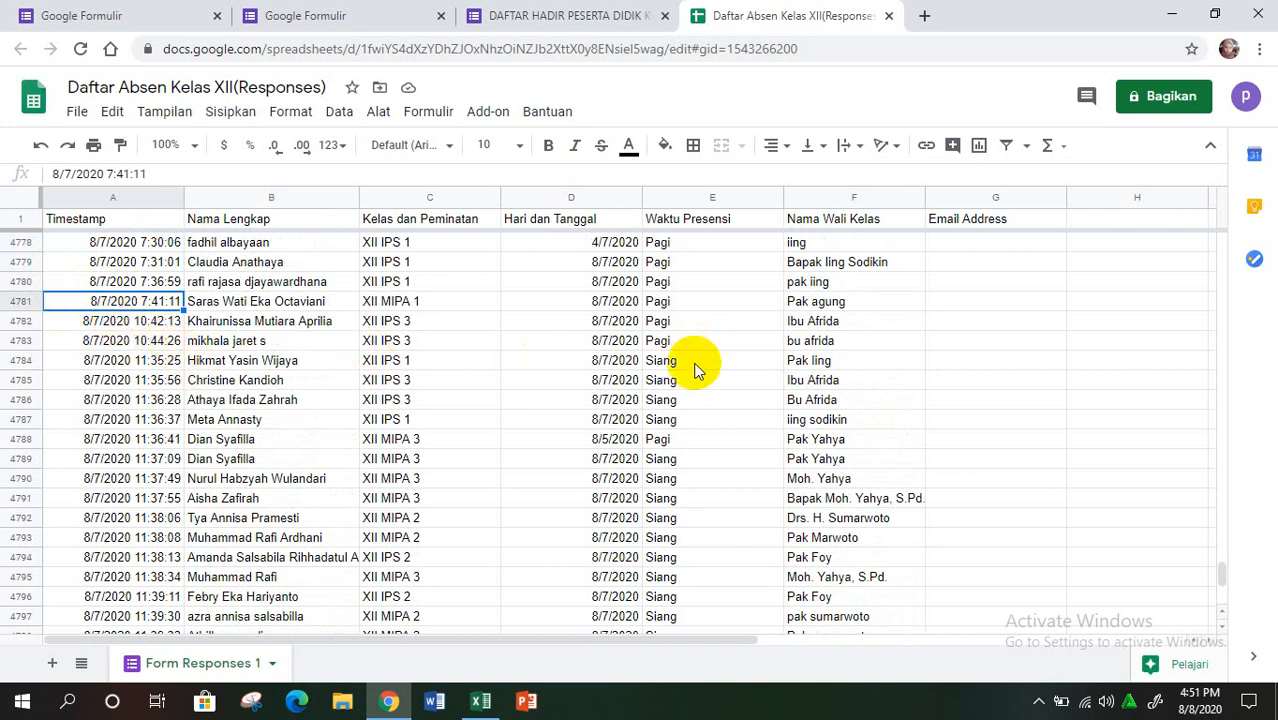
# Copy the afternoon responses of 8/7/2020, rows 4784 to 4935, from the Timestamp column through Nama Wali Kelas.
pyautogui.click(126, 366)
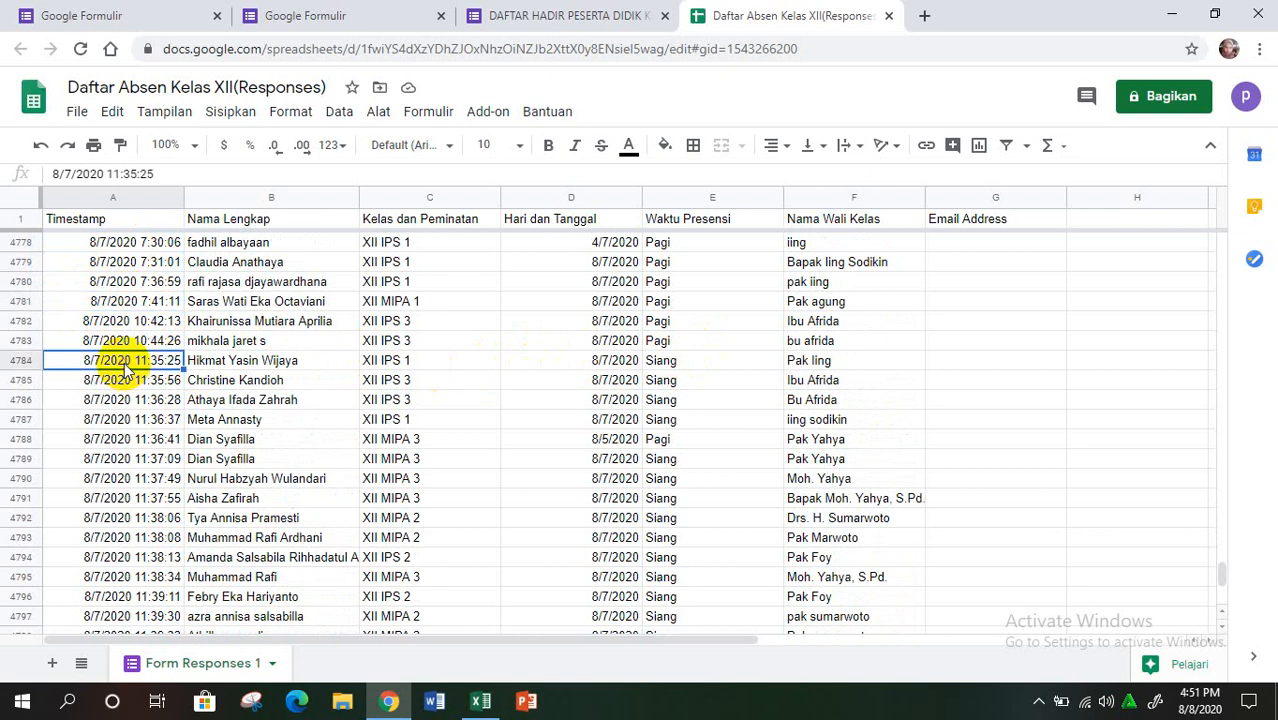
pyautogui.hotkey('shift', 'Right')
pyautogui.hotkey('shift', 'Right')
pyautogui.hotkey('shift', 'Right')
pyautogui.hotkey('shift', 'Right')
pyautogui.hotkey('shift', 'Right')
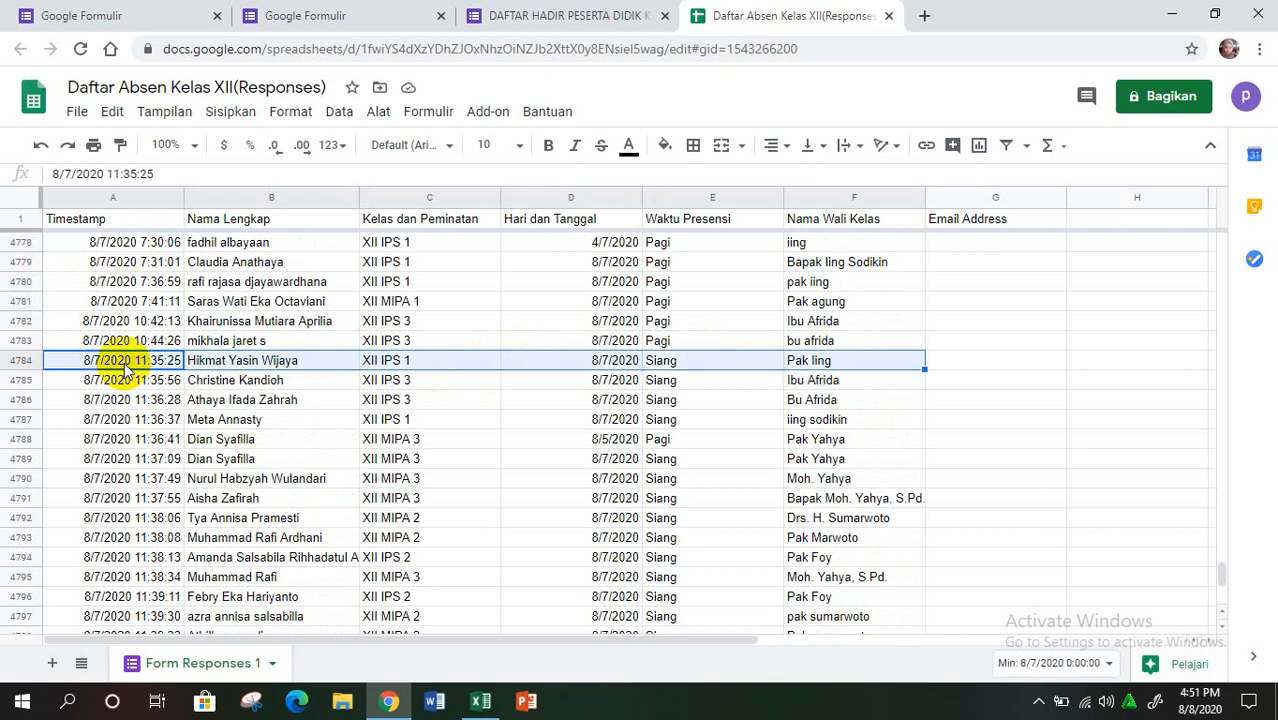
pyautogui.hotkey('shift', 'Down')
pyautogui.hotkey('shift', 'Down')
pyautogui.hotkey('shift', 'Down')
pyautogui.hotkey('shift', 'Down')
pyautogui.hotkey('shift', 'Down')
pyautogui.hotkey('shift', 'Down')
pyautogui.hotkey('shift', 'Down')
pyautogui.hotkey('shift', 'Down')
pyautogui.hotkey('shift', 'Down')
pyautogui.hotkey('shift', 'Down')
pyautogui.hotkey('shift', 'Down')
pyautogui.hotkey('shift', 'Down')
pyautogui.hotkey('shift', 'Down')
pyautogui.hotkey('shift', 'Down')
pyautogui.hotkey('shift', 'Down')
pyautogui.hotkey('shift', 'Down')
pyautogui.hotkey('shift', 'Down')
pyautogui.hotkey('shift', 'Down')
pyautogui.hotkey('shift', 'Down')
pyautogui.hotkey('shift', 'Down')
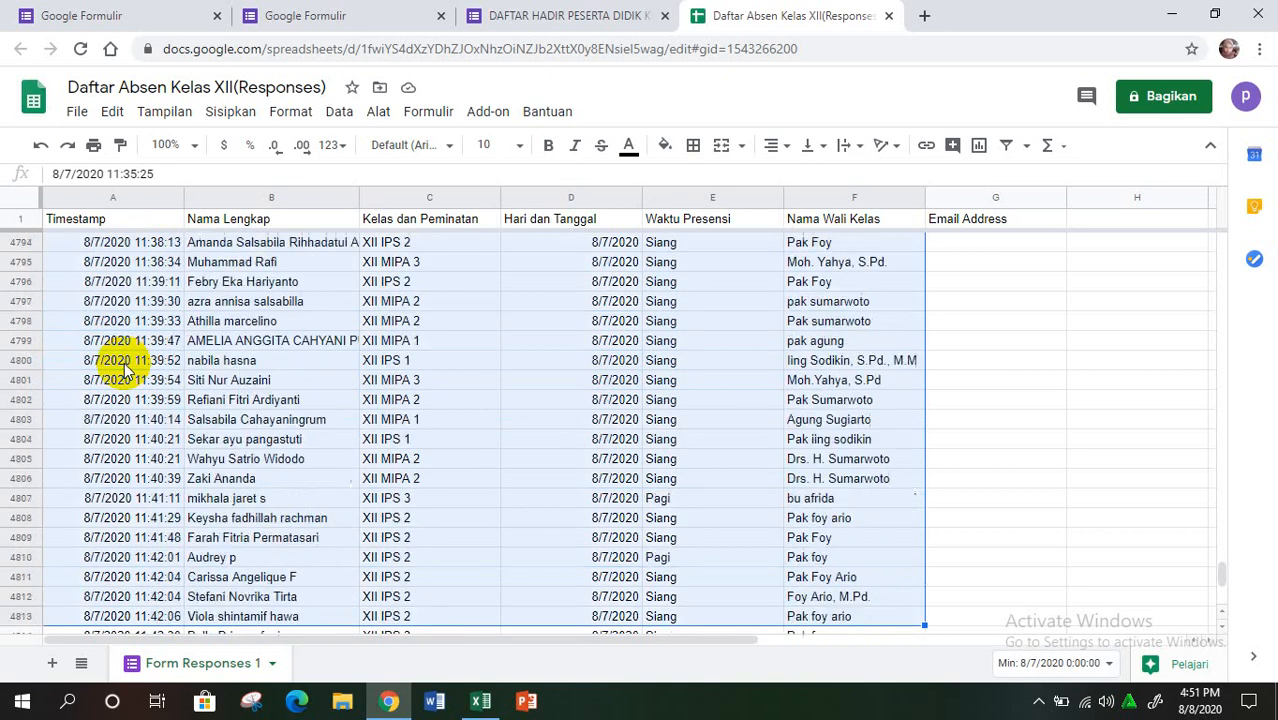
pyautogui.hotkey('shift', 'Down')
pyautogui.hotkey('shift', 'Down')
pyautogui.hotkey('shift', 'Down')
pyautogui.hotkey('shift', 'Down')
pyautogui.hotkey('shift', 'Down')
pyautogui.hotkey('shift', 'Down')
pyautogui.hotkey('shift', 'Down')
pyautogui.hotkey('shift', 'Down')
pyautogui.hotkey('shift', 'Down')
pyautogui.hotkey('shift', 'Down')
pyautogui.hotkey('shift', 'Down')
pyautogui.hotkey('shift', 'Down')
pyautogui.hotkey('shift', 'Down')
pyautogui.hotkey('shift', 'Down')
pyautogui.hotkey('shift', 'Down')
pyautogui.hotkey('shift', 'Down')
pyautogui.hotkey('shift', 'Down')
pyautogui.hotkey('shift', 'Down')
pyautogui.hotkey('shift', 'Down')
pyautogui.hotkey('shift', 'Down')
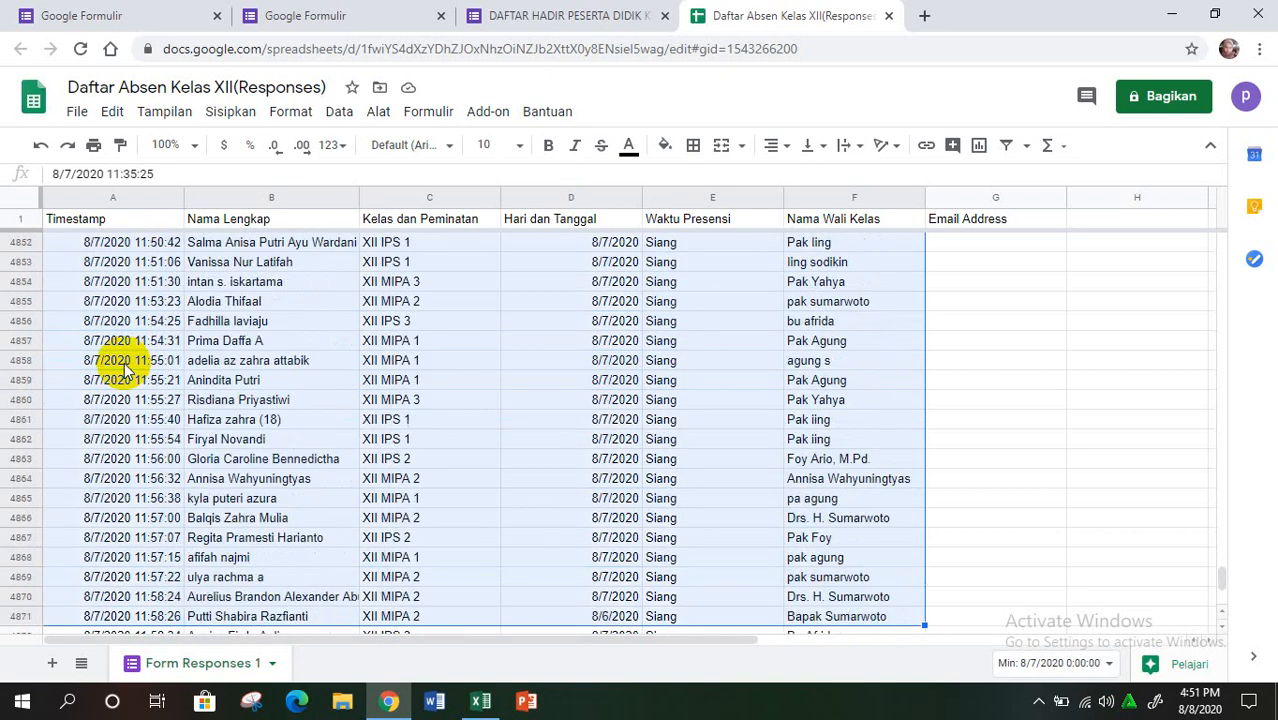
pyautogui.hotkey('shift', 'Down')
pyautogui.hotkey('shift', 'Down')
pyautogui.hotkey('shift', 'Down')
pyautogui.hotkey('shift', 'Down')
pyautogui.hotkey('shift', 'Down')
pyautogui.hotkey('shift', 'Down')
pyautogui.hotkey('shift', 'Down')
pyautogui.hotkey('shift', 'Down')
pyautogui.hotkey('shift', 'Down')
pyautogui.hotkey('shift', 'Down')
pyautogui.hotkey('shift', 'Down')
pyautogui.hotkey('shift', 'Down')
pyautogui.hotkey('shift', 'Down')
pyautogui.hotkey('shift', 'Down')
pyautogui.hotkey('shift', 'Down')
pyautogui.hotkey('shift', 'Down')
pyautogui.hotkey('shift', 'Down')
pyautogui.hotkey('shift', 'Down')
pyautogui.hotkey('shift', 'Down')
pyautogui.hotkey('shift', 'Down')
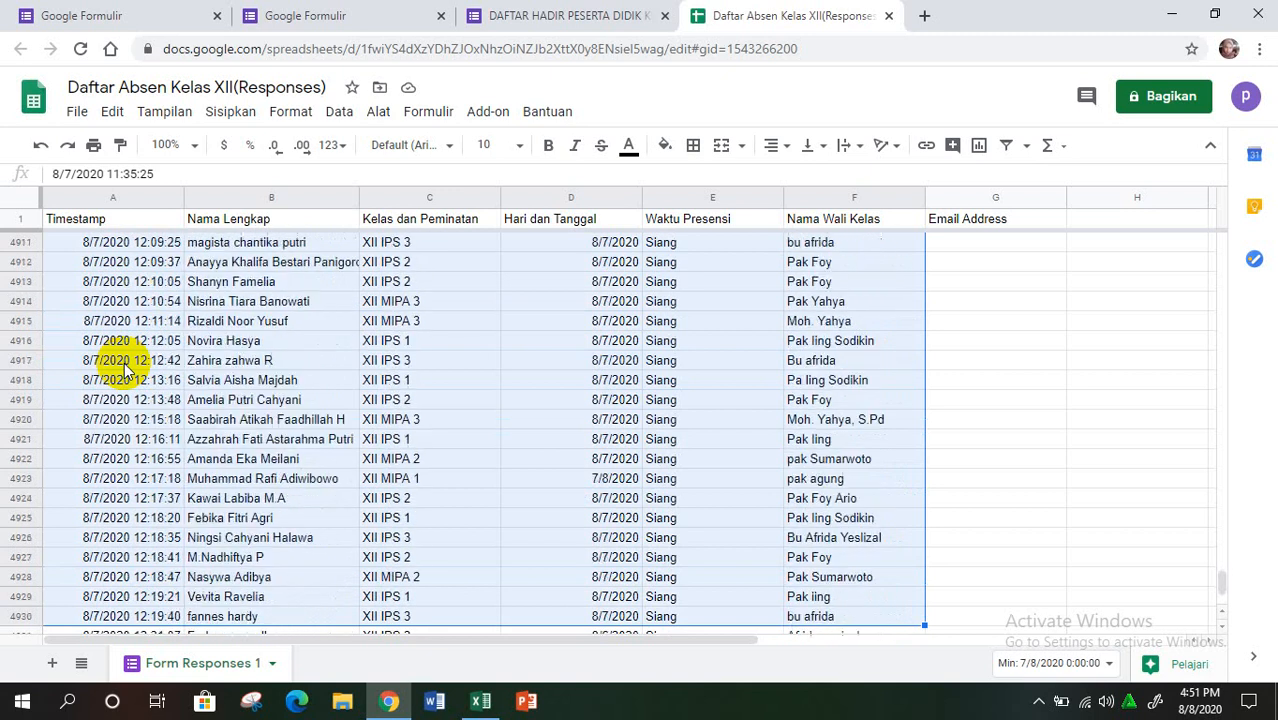
pyautogui.hotkey('shift', 'Down')
pyautogui.hotkey('shift', 'Down')
pyautogui.hotkey('shift', 'Down')
pyautogui.hotkey('shift', 'Down')
pyautogui.hotkey('shift', 'Down')
pyautogui.hotkey('shift', 'Down')
pyautogui.hotkey('shift', 'Down')
pyautogui.hotkey('shift', 'Down')
pyautogui.hotkey('shift', 'Down')
pyautogui.hotkey('shift', 'Down')
pyautogui.hotkey('shift', 'Down')
pyautogui.hotkey('shift', 'Down')
pyautogui.hotkey('shift', 'Down')
pyautogui.hotkey('shift', 'Down')
pyautogui.hotkey('shift', 'Down')
pyautogui.hotkey('shift', 'Down')
pyautogui.hotkey('shift', 'Down')
pyautogui.hotkey('shift', 'Down')
pyautogui.hotkey('shift', 'Down')
pyautogui.hotkey('shift', 'Down')
pyautogui.hotkey('shift', 'Up')
pyautogui.hotkey('shift', 'Up')
pyautogui.hotkey('shift', 'Up')
pyautogui.hotkey('shift', 'Up')
pyautogui.hotkey('shift', 'Up')
pyautogui.hotkey('shift', 'Up')
pyautogui.hotkey('shift', 'Up')
pyautogui.hotkey('shift', 'Up')
pyautogui.hotkey('shift', 'Up')
pyautogui.hotkey('shift', 'Up')
pyautogui.hotkey('shift', 'Up')
pyautogui.hotkey('shift', 'Up')
pyautogui.hotkey('shift', 'Up')
pyautogui.hotkey('shift', 'Up')
pyautogui.hotkey('shift', 'Up')
pyautogui.hotkey('shift', 'Up')
pyautogui.hotkey('shift', 'Up')
pyautogui.hotkey('shift', 'Up')
pyautogui.hotkey('shift', 'Up')
pyautogui.hotkey('shift', 'Up')
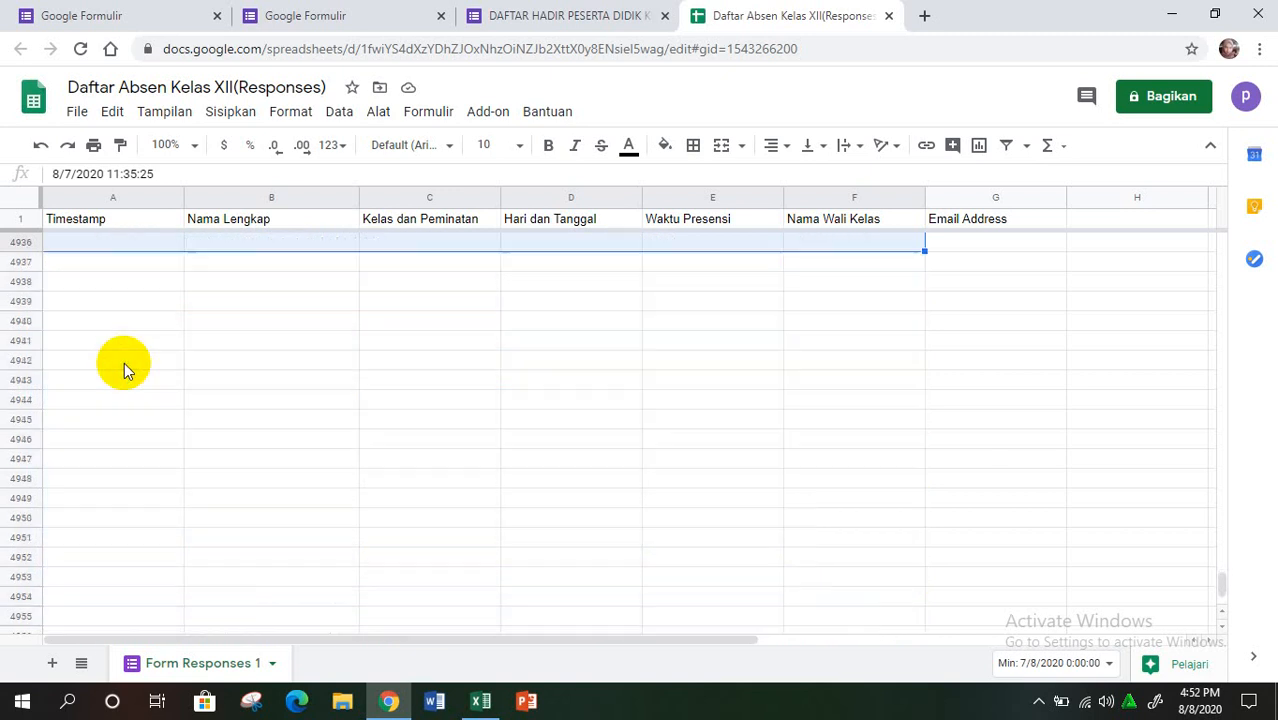
pyautogui.hotkey('shift', 'Down')
pyautogui.hotkey('shift', 'Down')
pyautogui.hotkey('shift', 'Down')
pyautogui.hotkey('shift', 'Down')
pyautogui.hotkey('shift', 'Down')
pyautogui.hotkey('shift', 'Down')
pyautogui.hotkey('shift', 'Down')
pyautogui.hotkey('shift', 'Down')
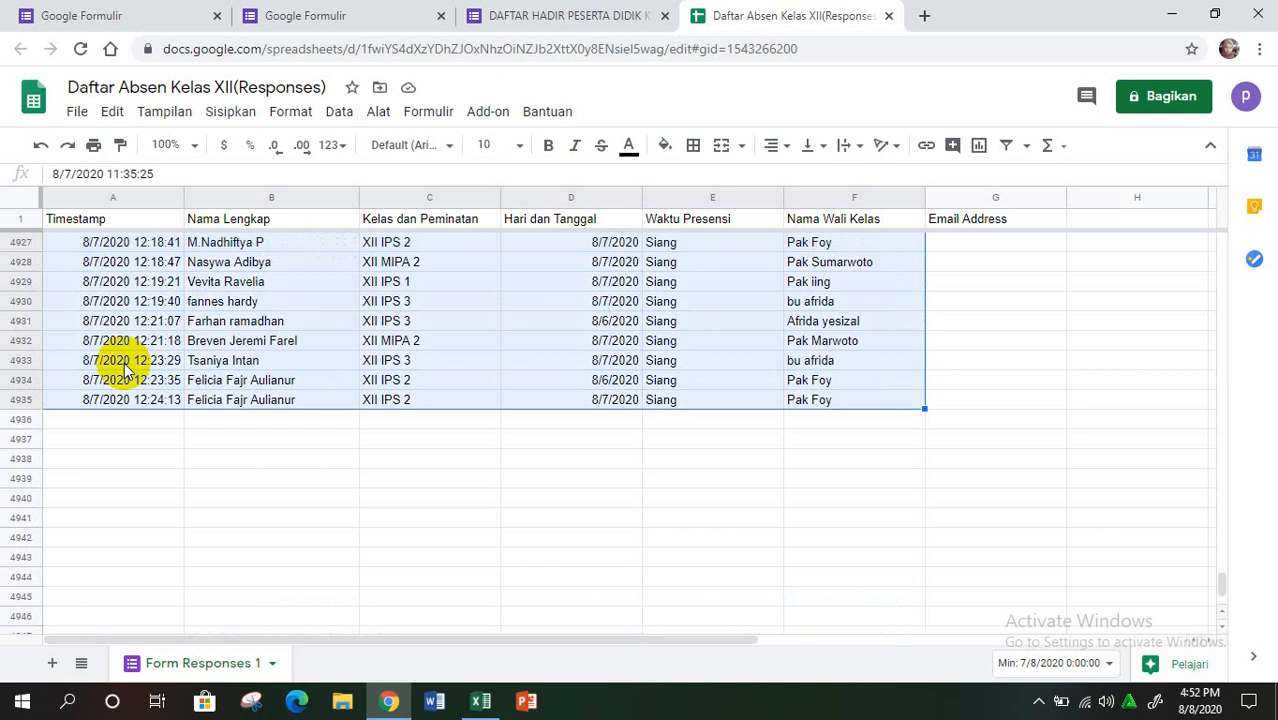
pyautogui.hotkey('ctrl', 'c')
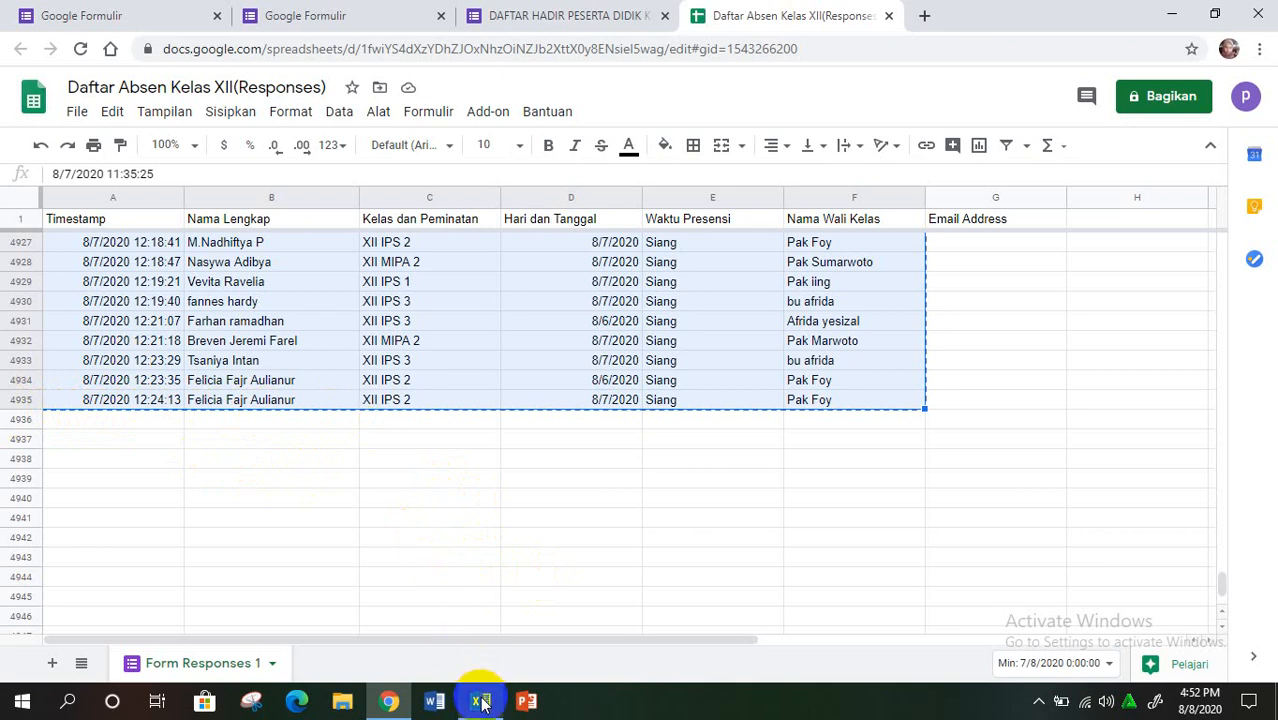
# Switch to the blank Excel workbook Book1 and paste the copied responses starting at cell B4.
pyautogui.moveTo(479, 698)
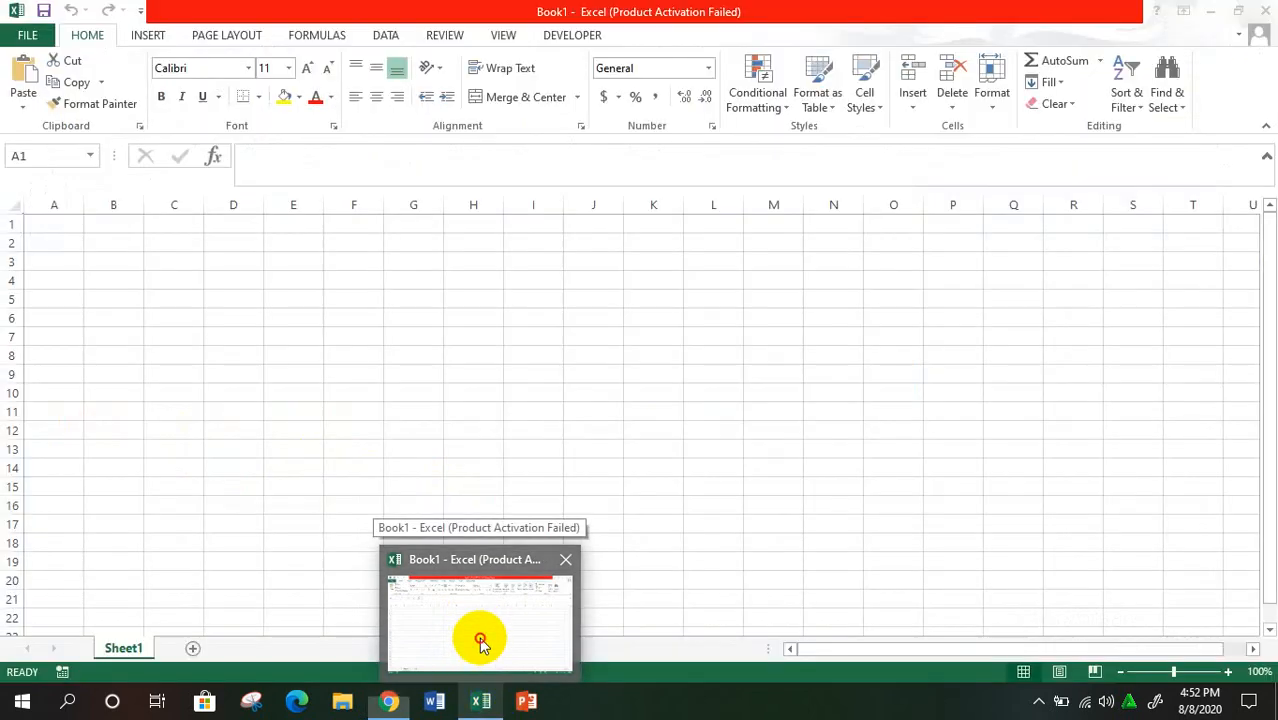
pyautogui.click(477, 643)
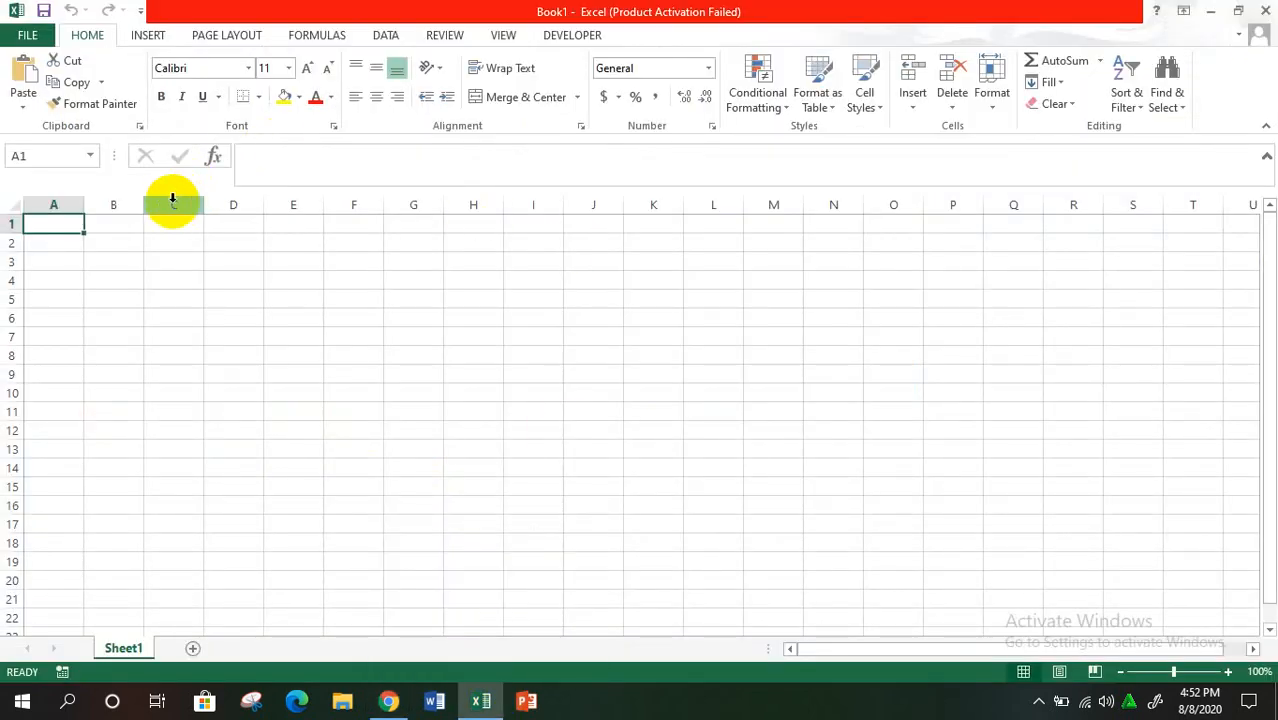
pyautogui.click(110, 281)
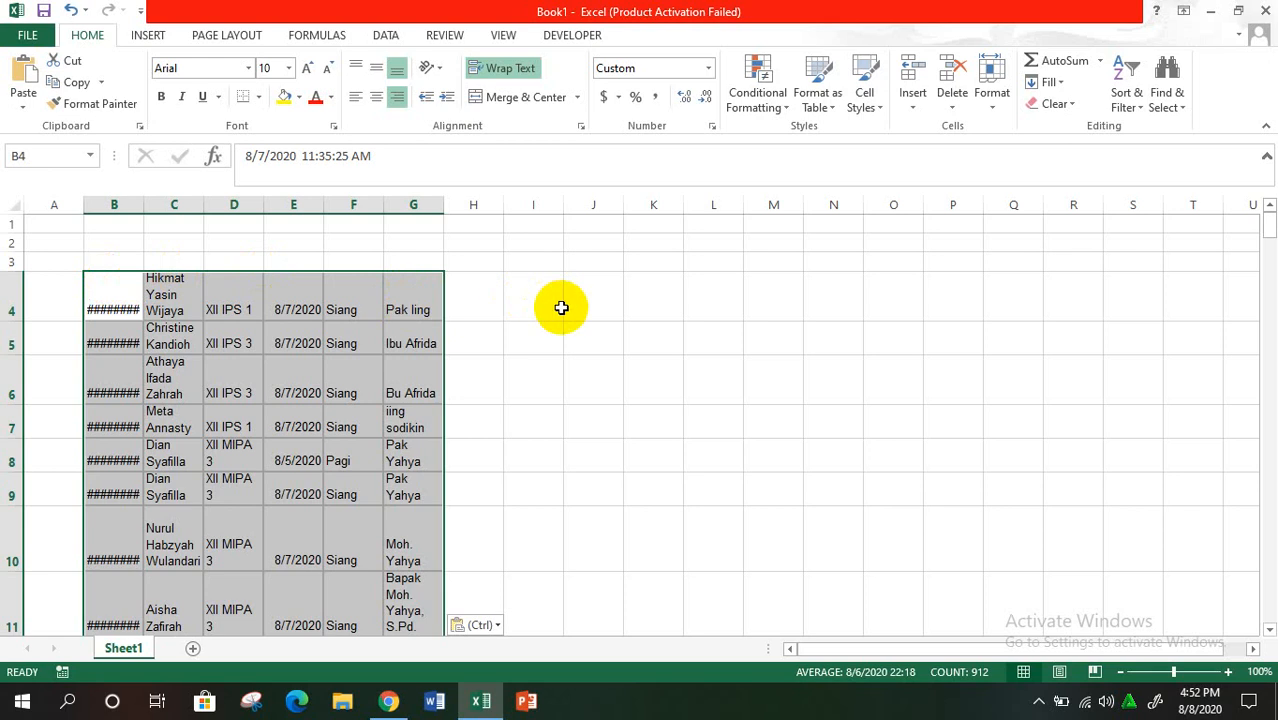
pyautogui.click(490, 309)
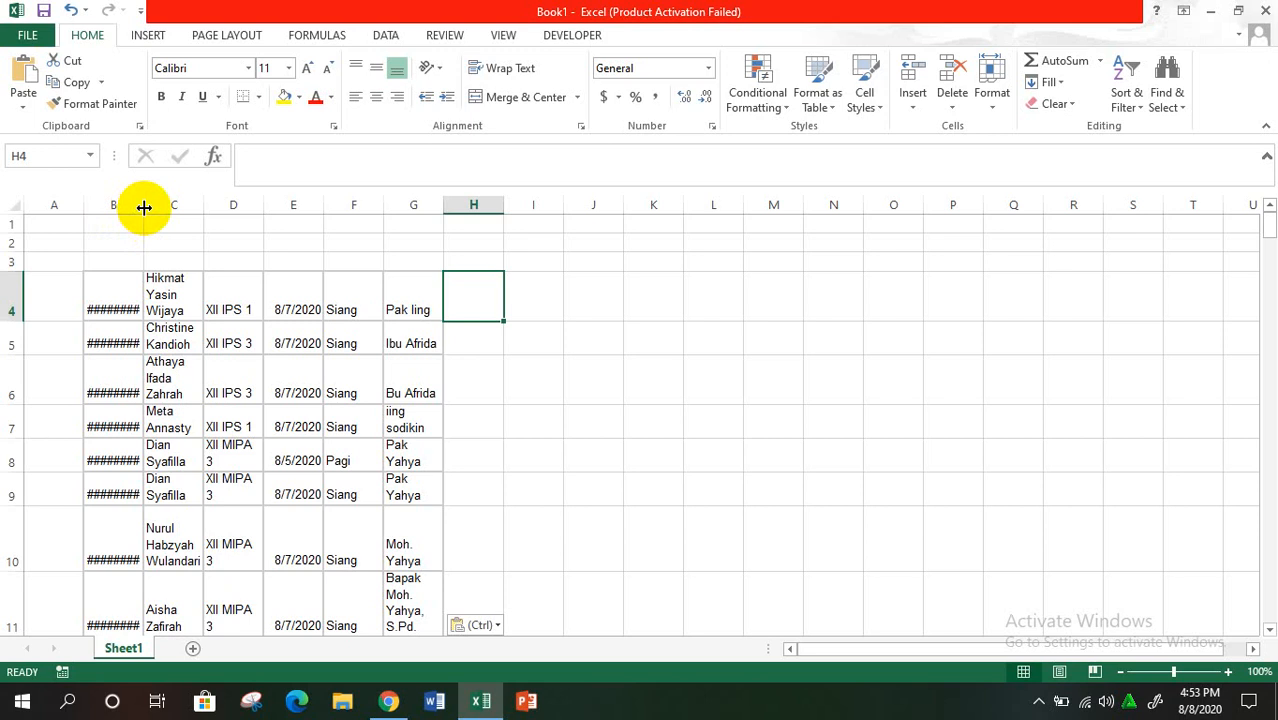
# Widen the timestamp column B and the student name column C so their contents fit.
pyautogui.moveTo(144, 207); pyautogui.dragTo(174, 207)
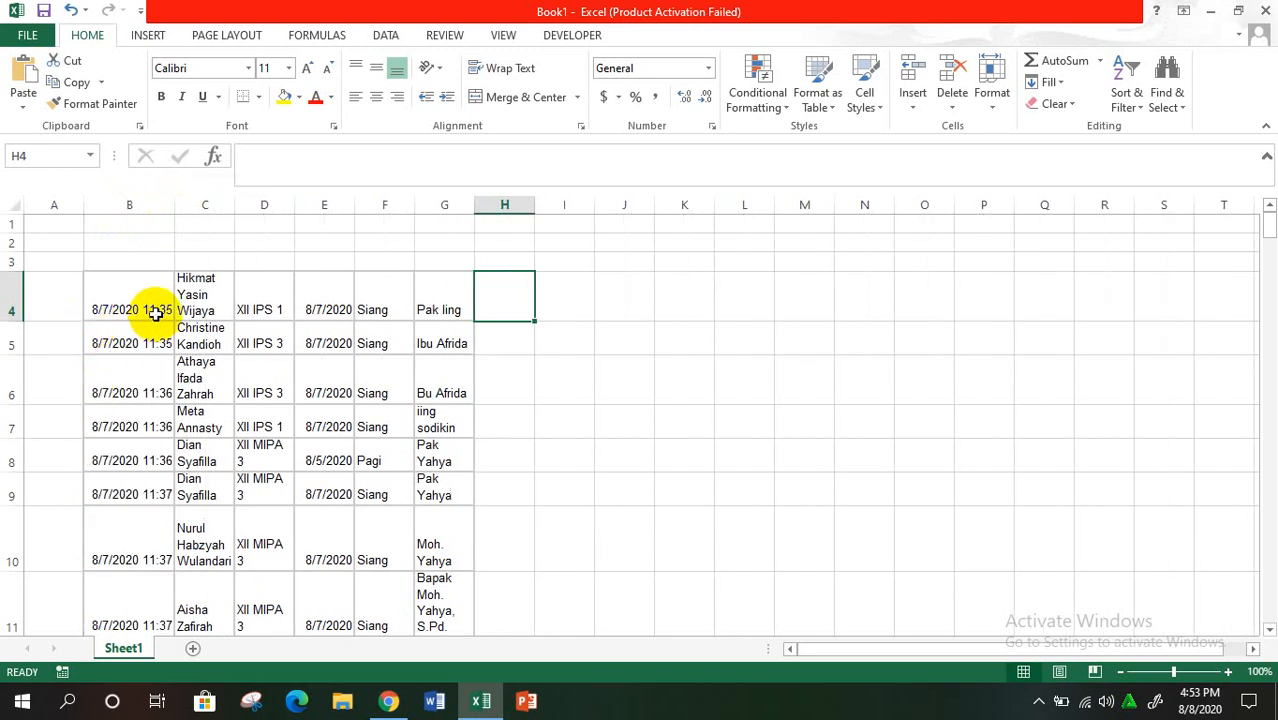
pyautogui.moveTo(173, 205); pyautogui.dragTo(322, 205)
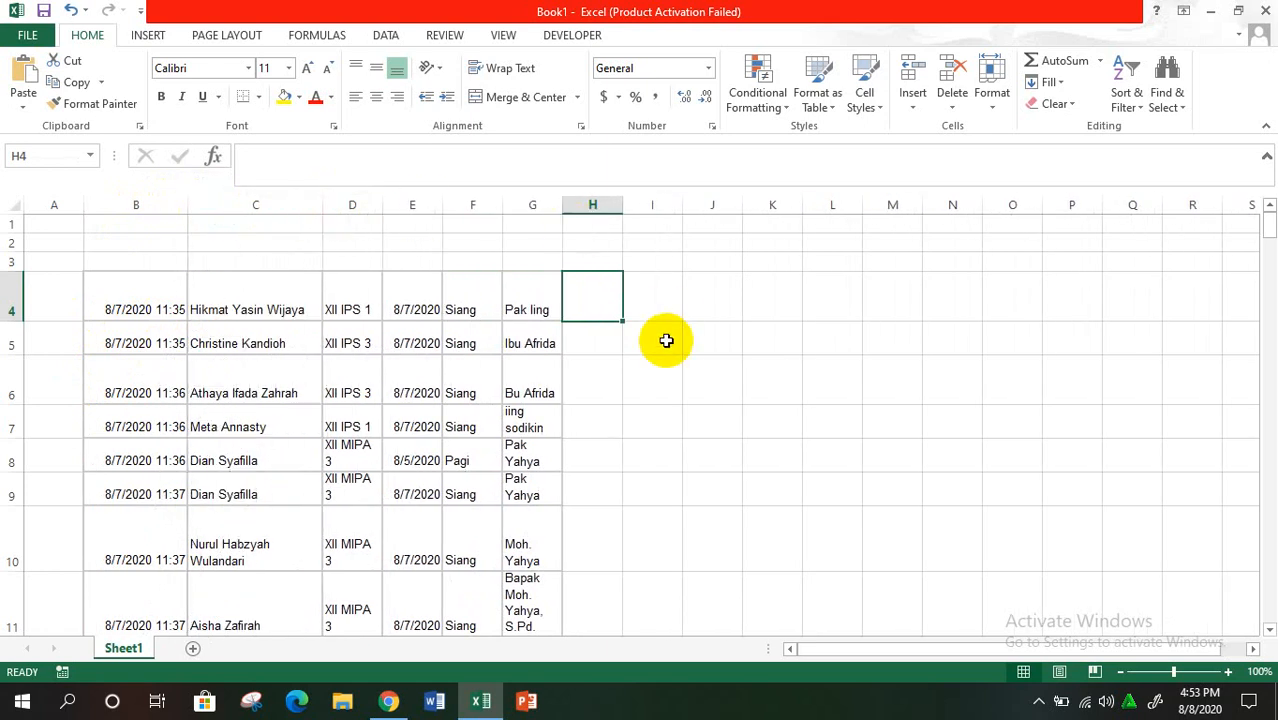
pyautogui.click(640, 360)
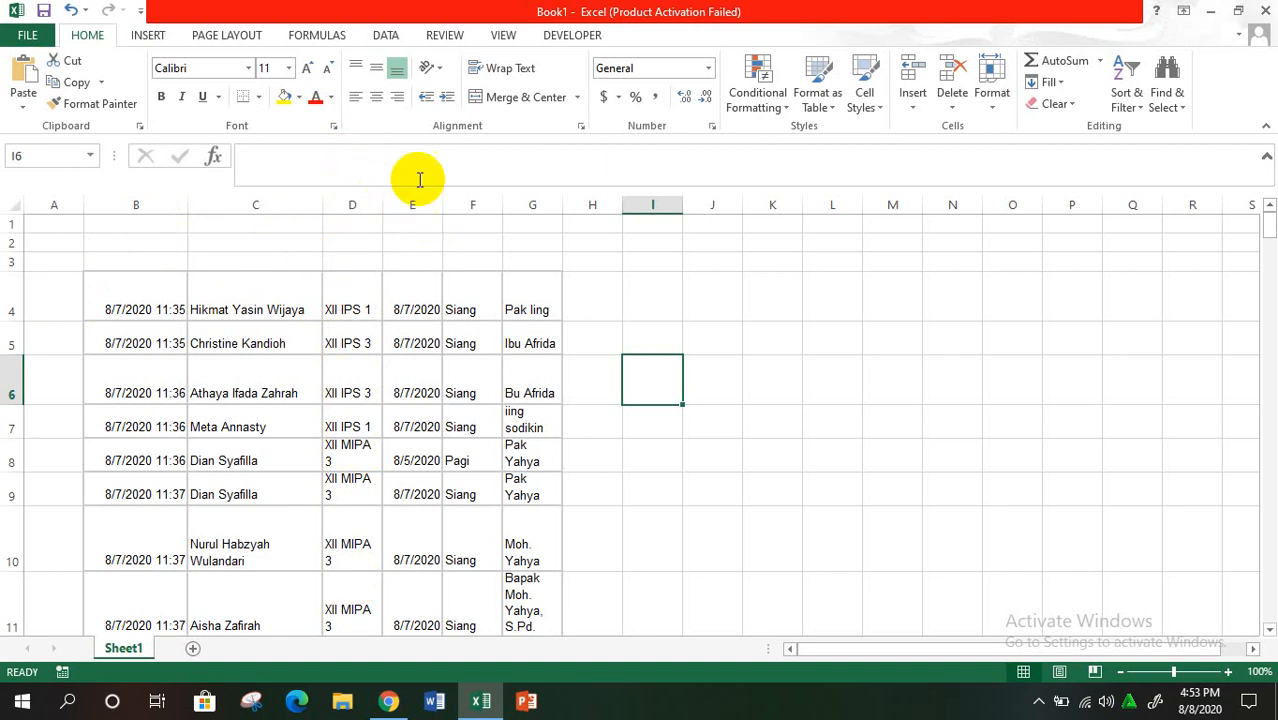
# Move the class column D to the empty column A.
pyautogui.click(352, 198)
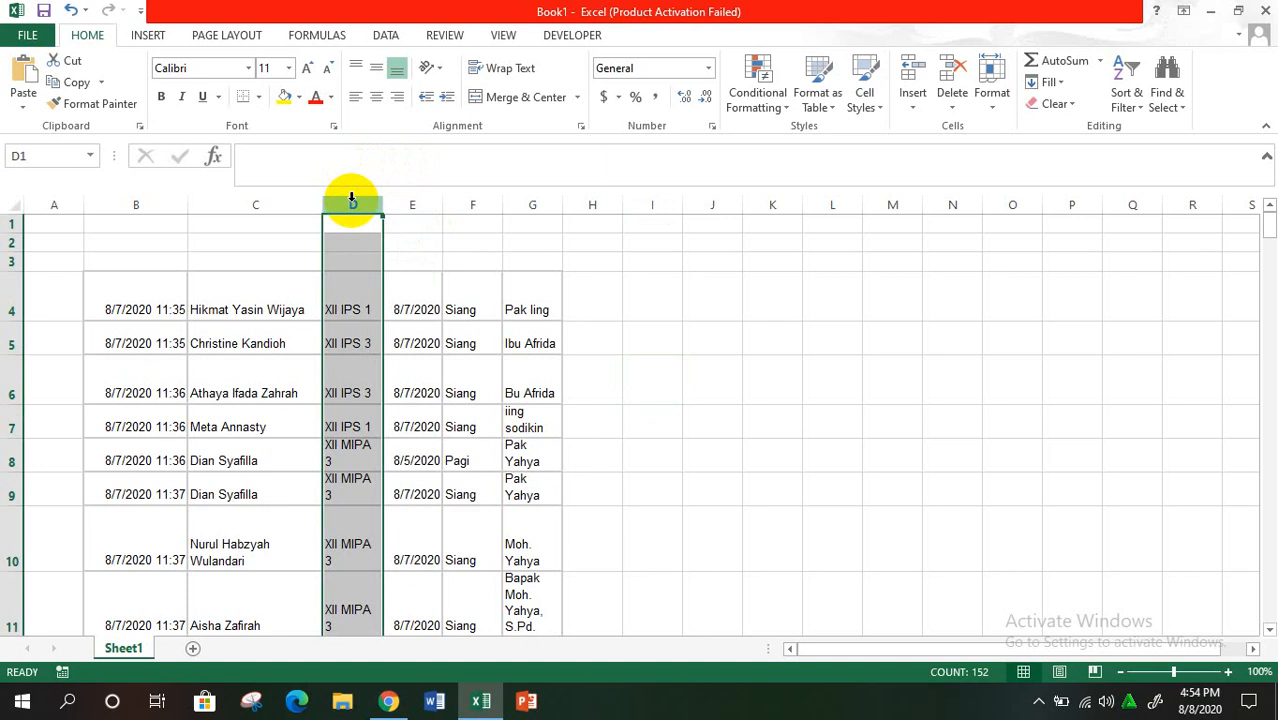
pyautogui.hotkey('ctrl', 'c')
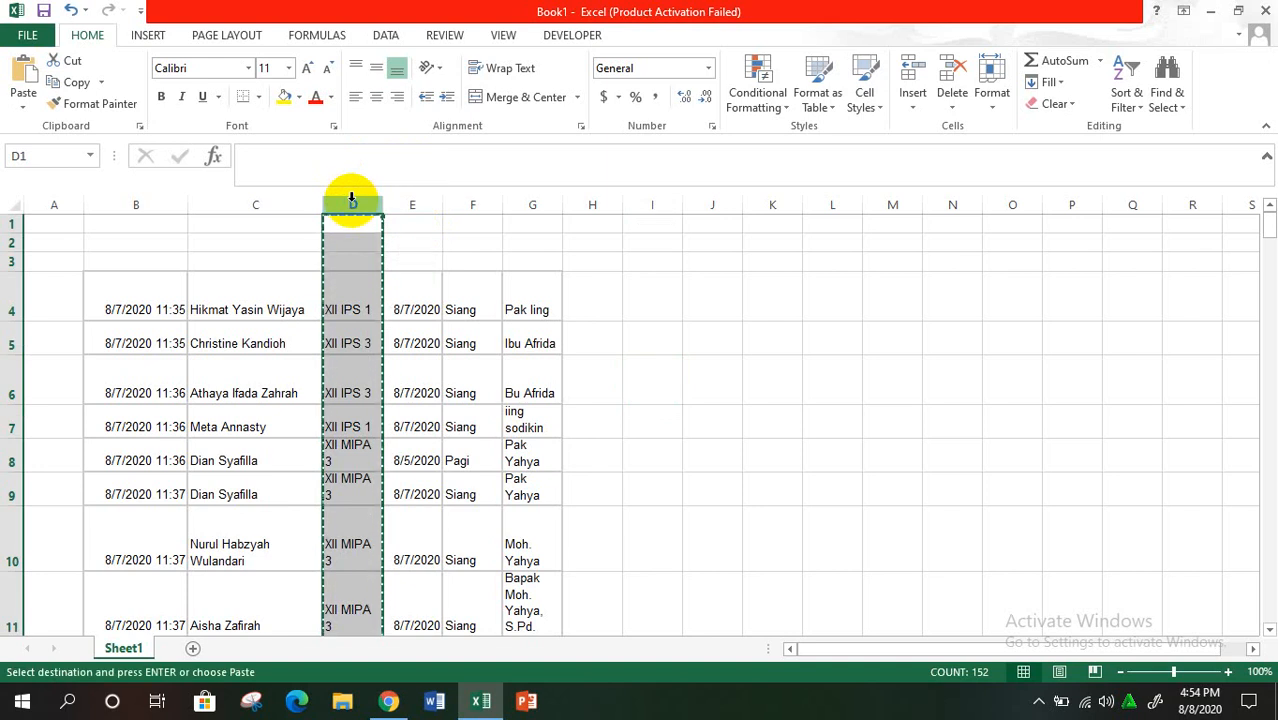
pyautogui.click(53, 201)
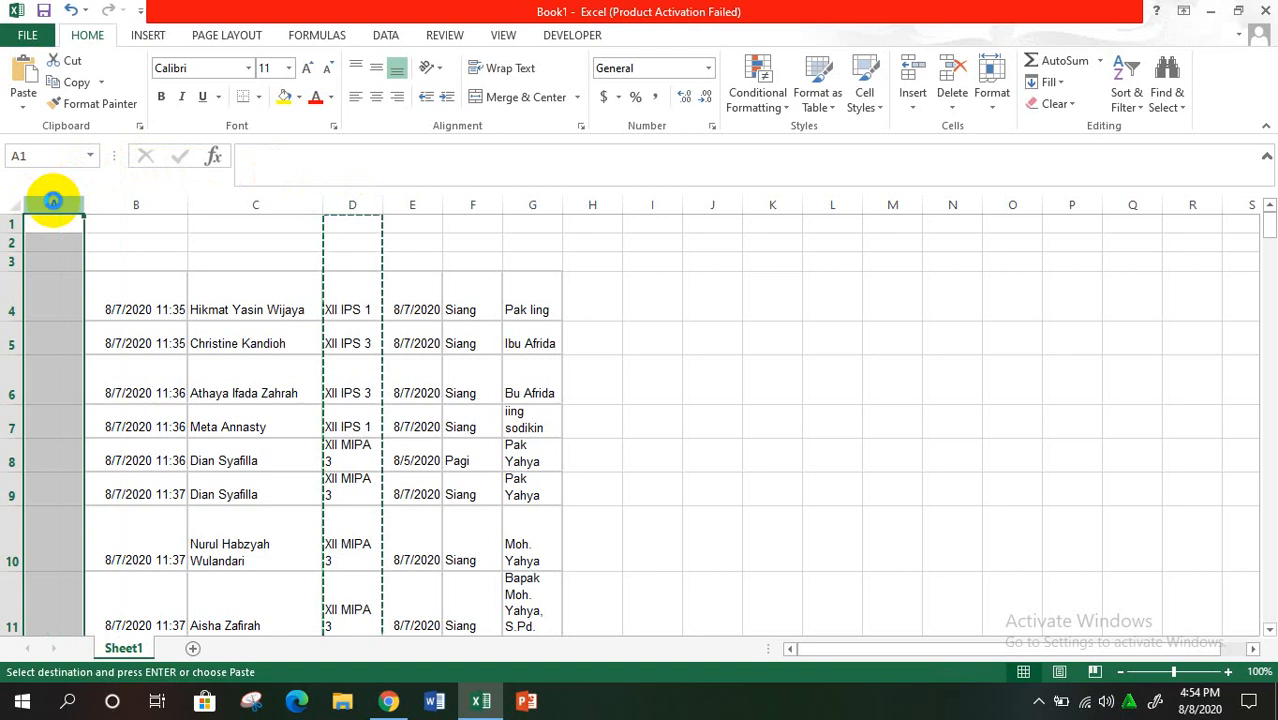
pyautogui.press('Return')
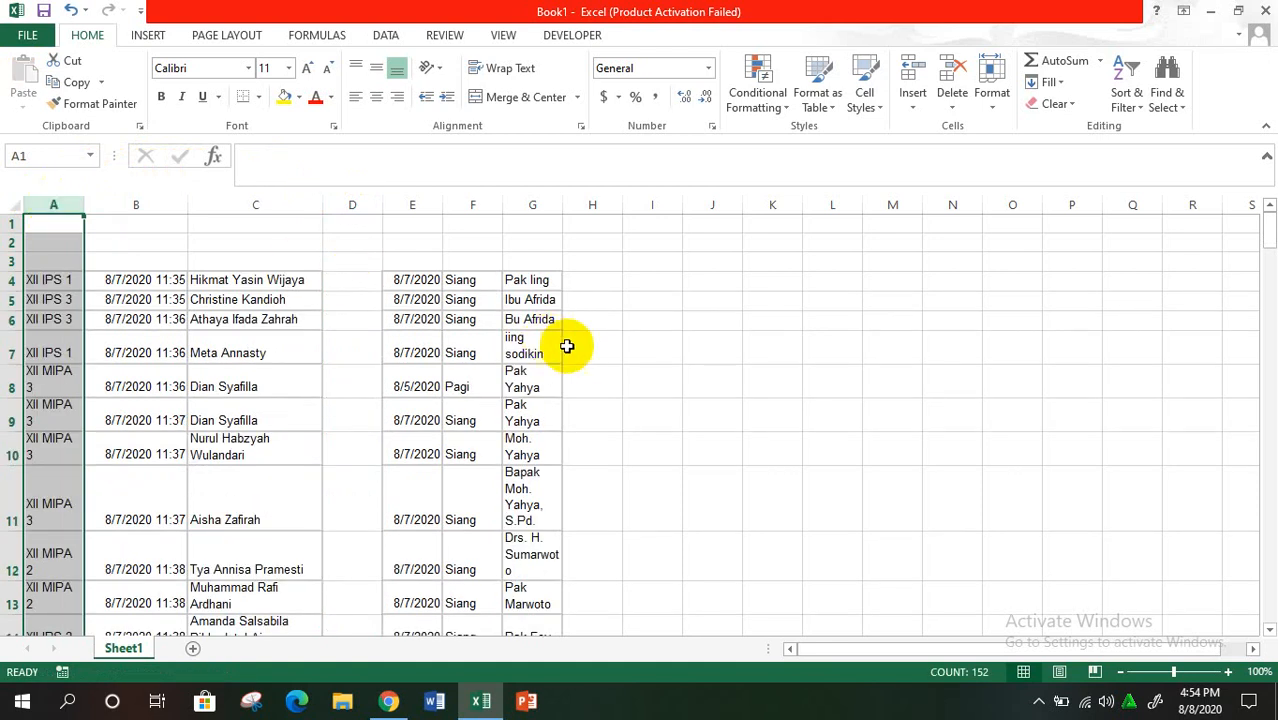
pyautogui.click(588, 352)
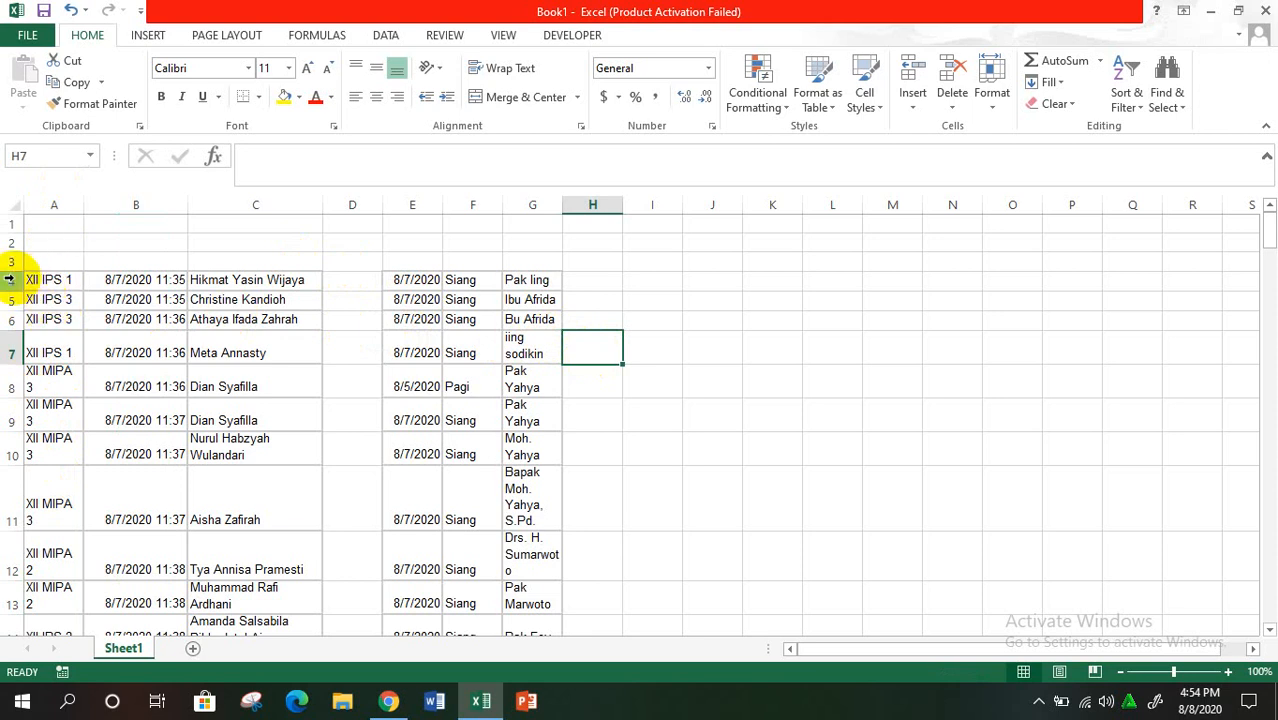
# Sort the attendance rows 4 to 155 from A to Z by the class in column A.
pyautogui.moveTo(12, 276); pyautogui.dragTo(5, 574)
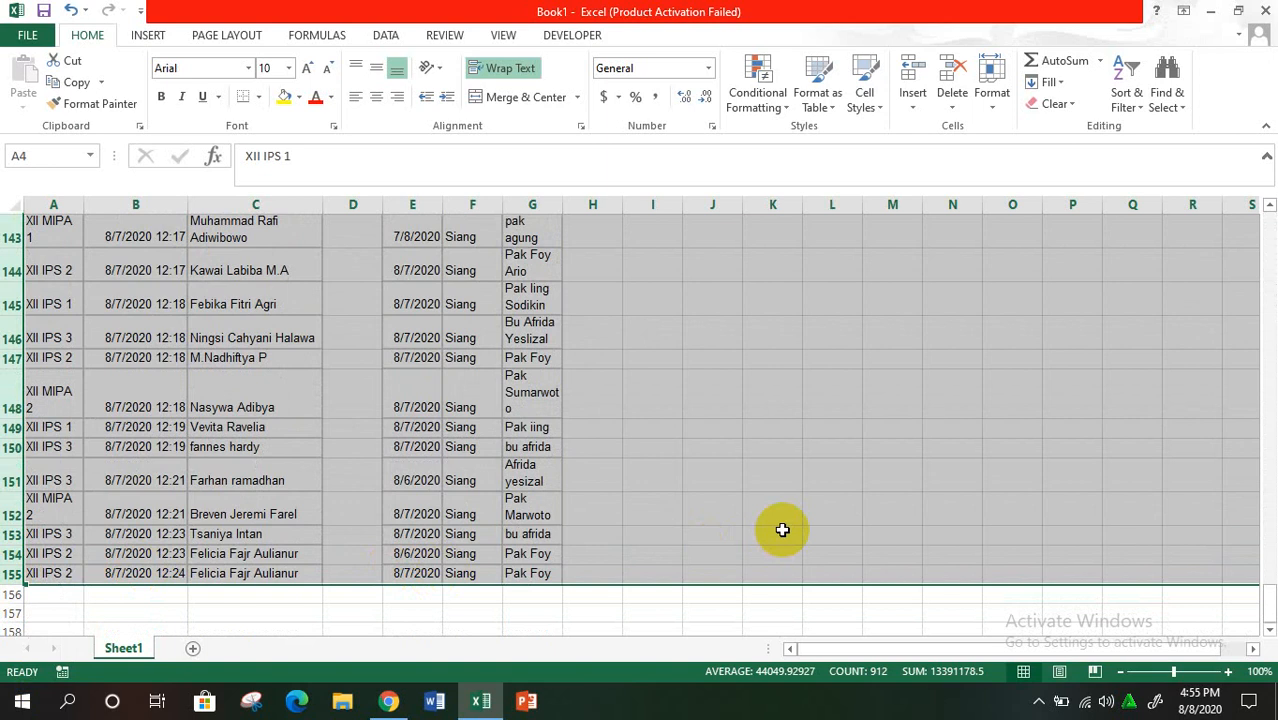
pyautogui.click(1122, 113)
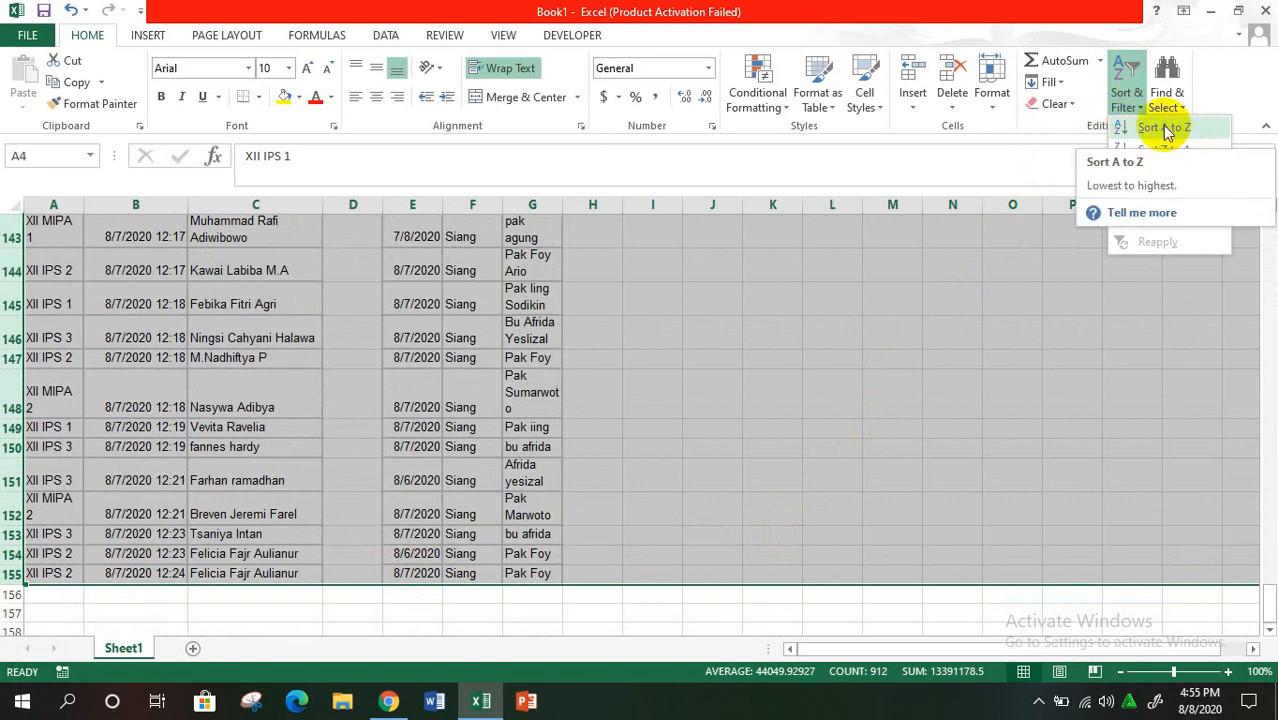
pyautogui.click(1165, 128)
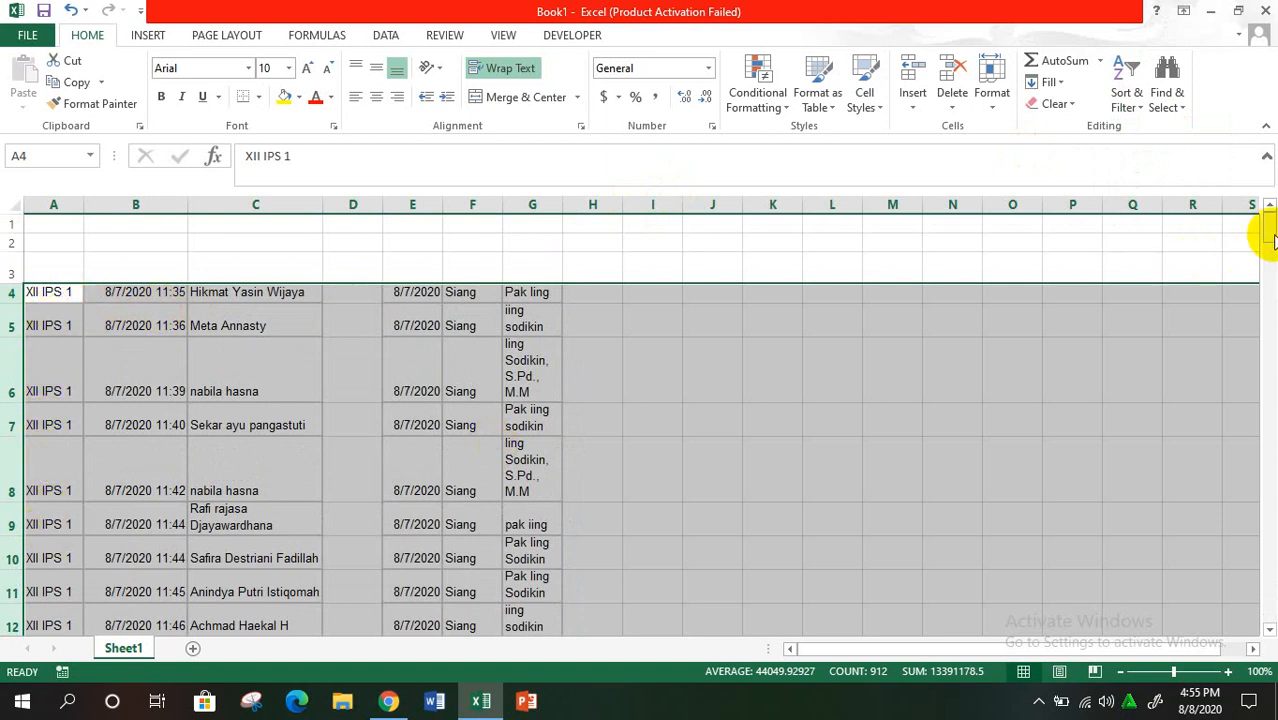
pyautogui.moveTo(1268, 237); pyautogui.dragTo(1268, 282)
pyautogui.click(806, 335)
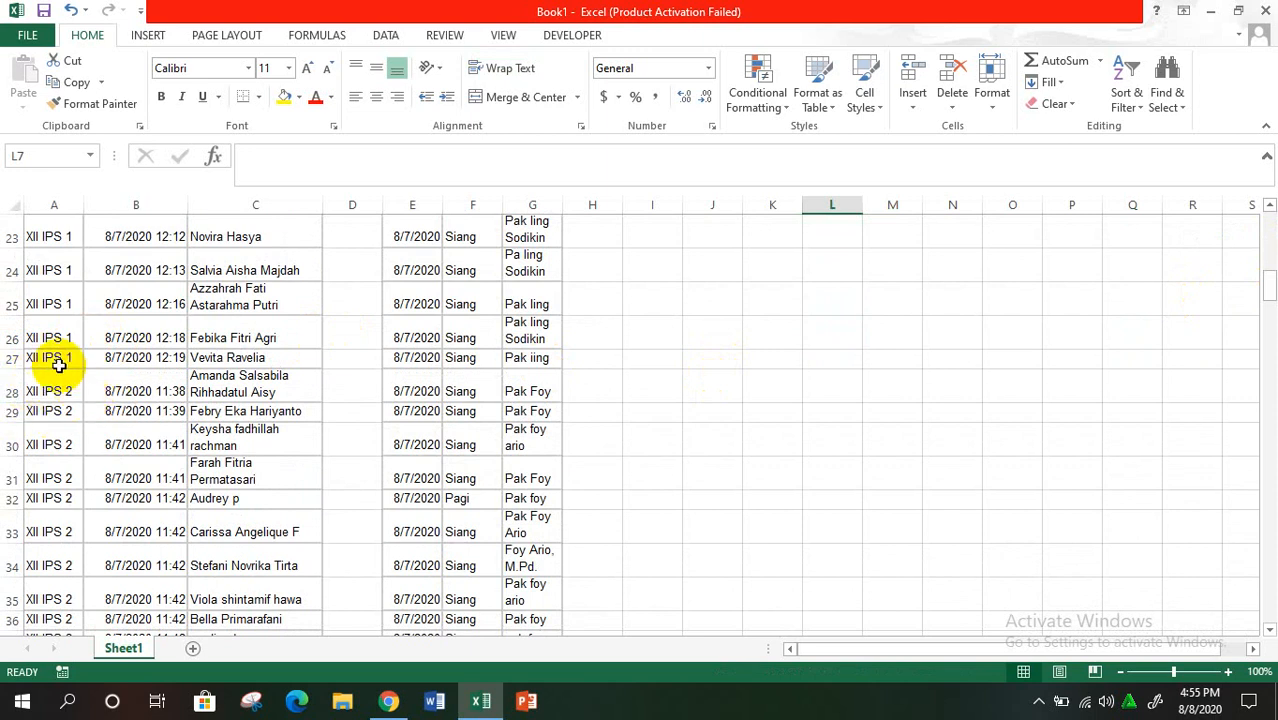
# Insert a blank row above the first XII IPS 2 entry to separate it from XII IPS 1.
pyautogui.click(6, 389)
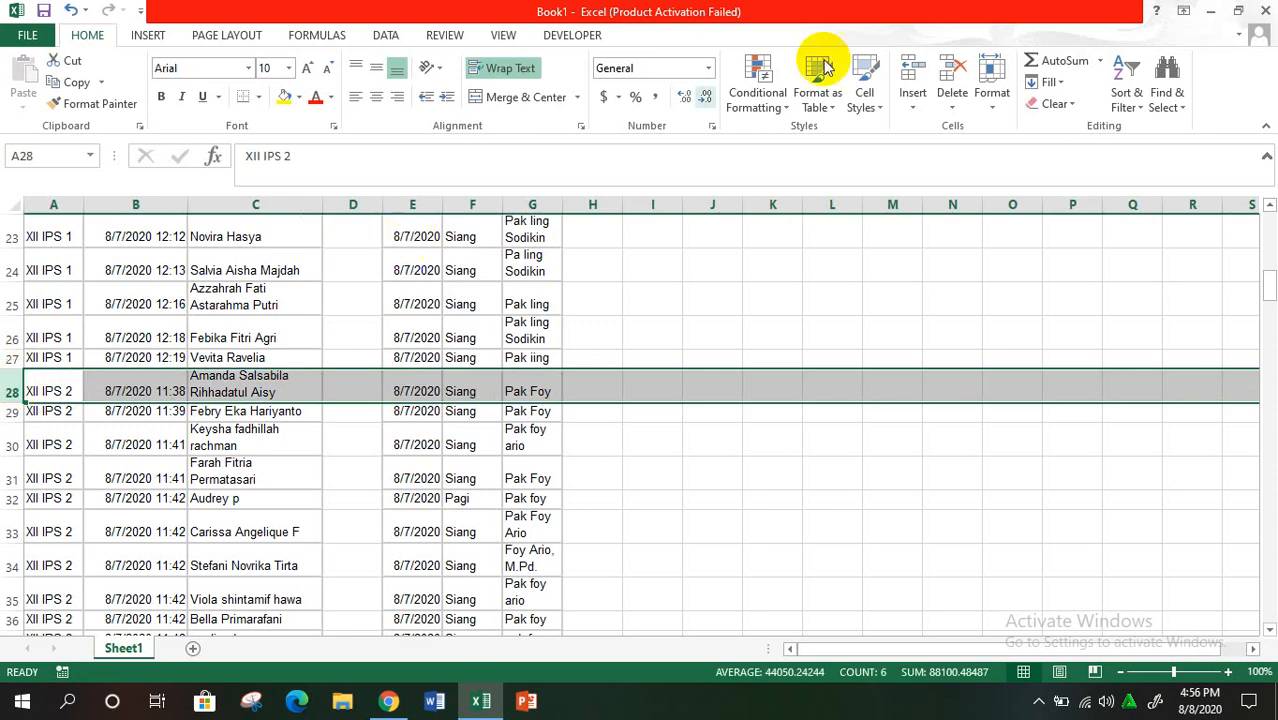
pyautogui.click(914, 75)
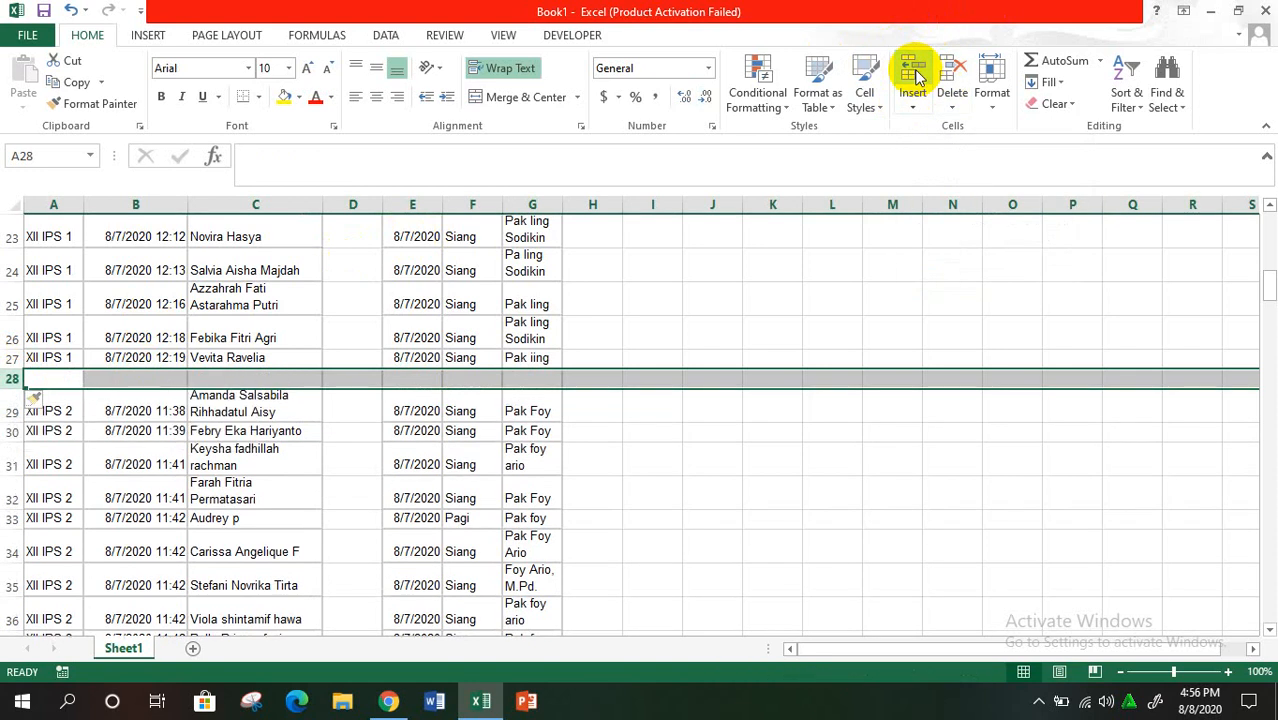
pyautogui.click(600, 490)
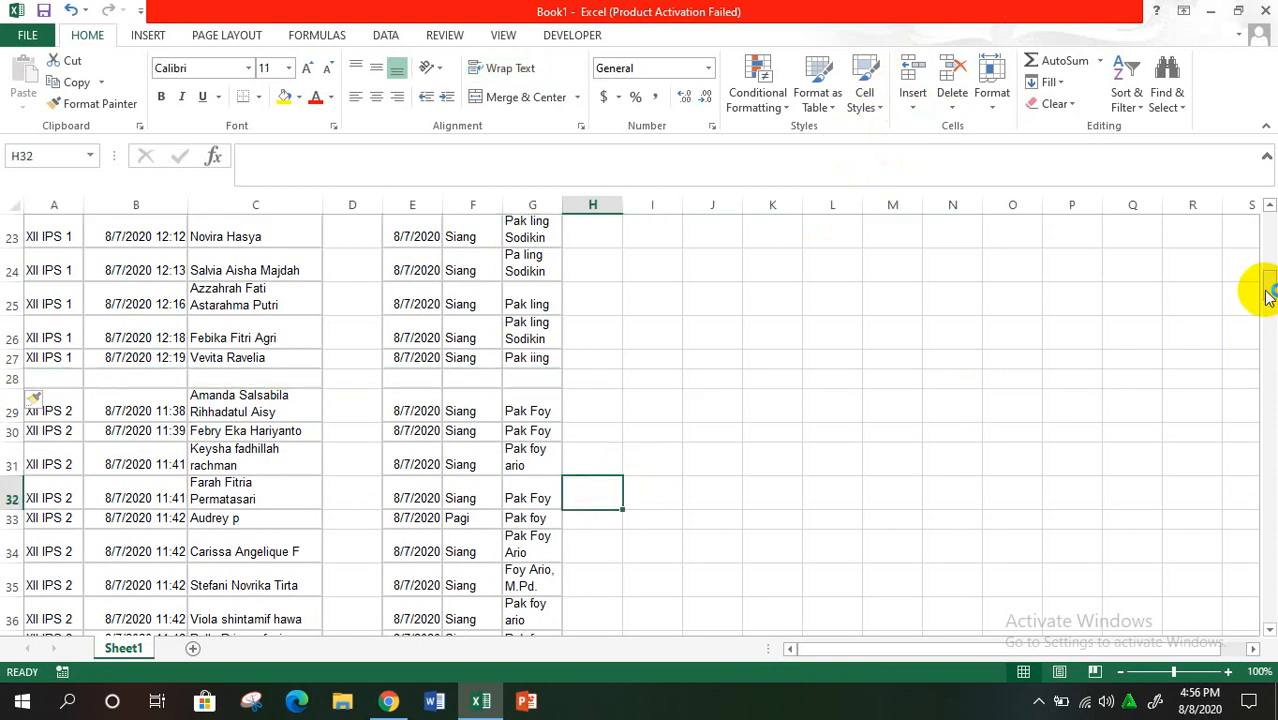
# Insert a blank row at row 58, between the XII IPS 2 and XII IPS 3 entries.
pyautogui.moveTo(1267, 290); pyautogui.dragTo(1268, 356)
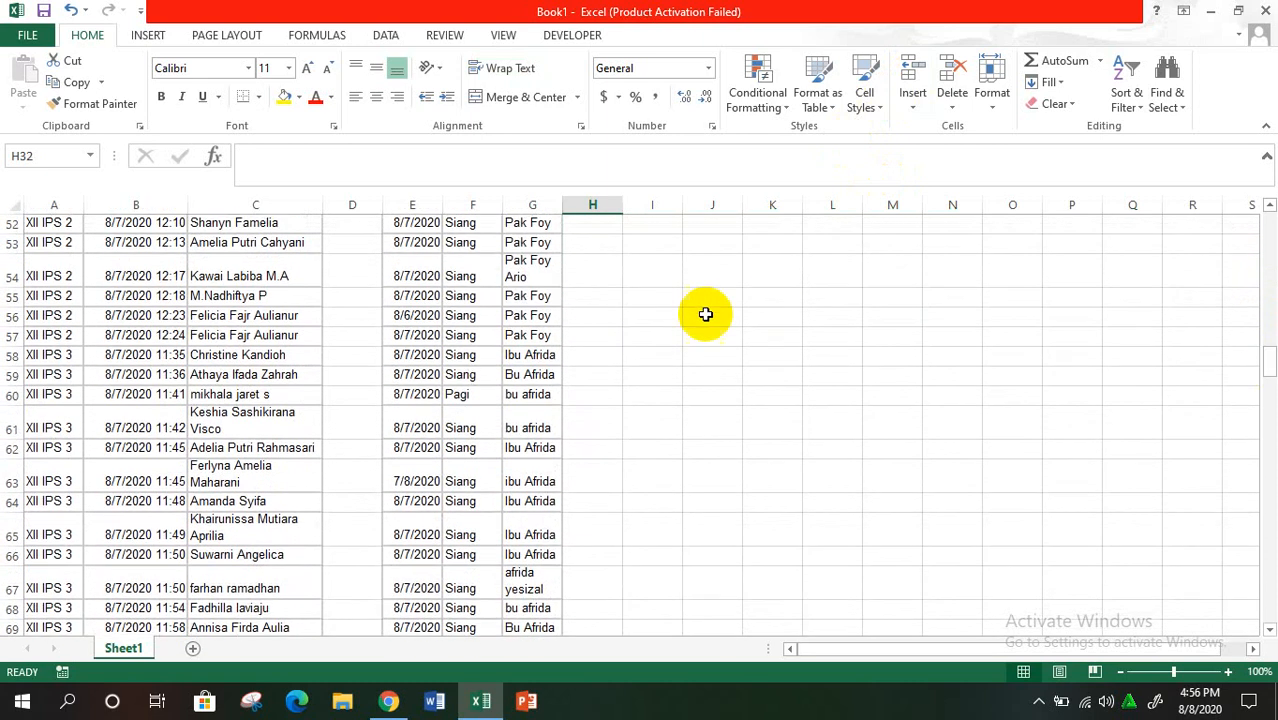
pyautogui.click(8, 355)
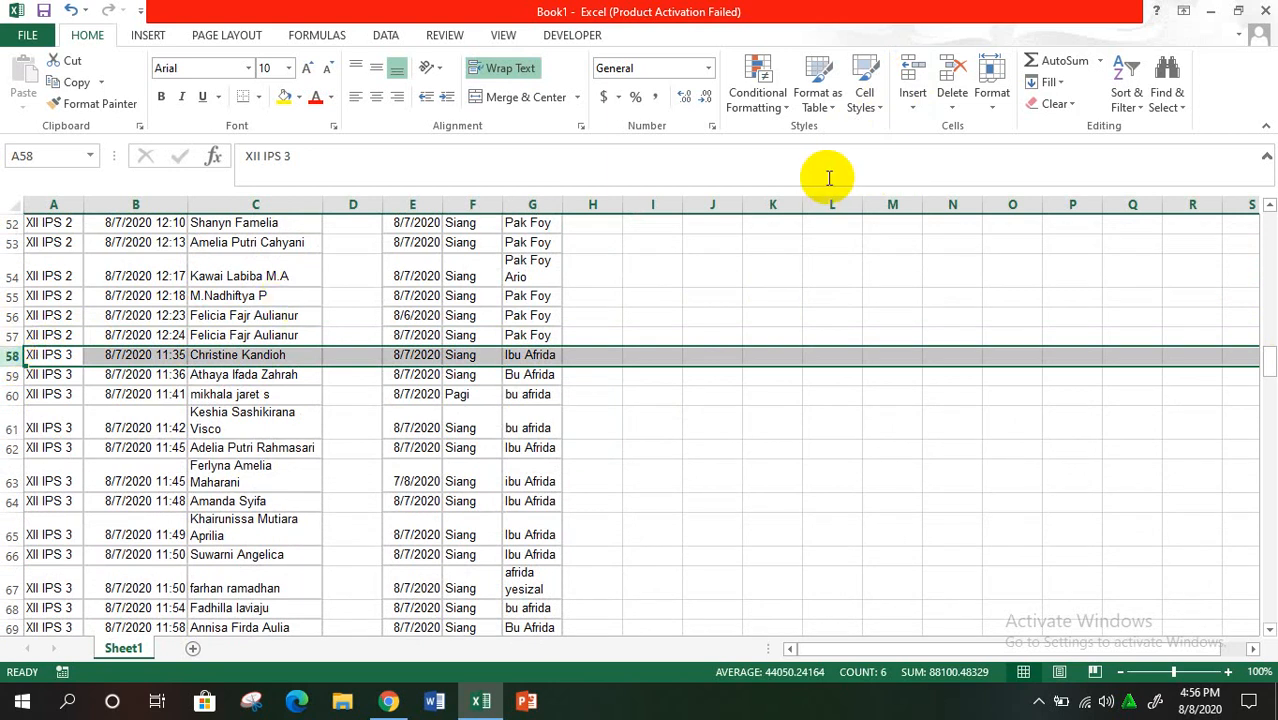
pyautogui.click(907, 68)
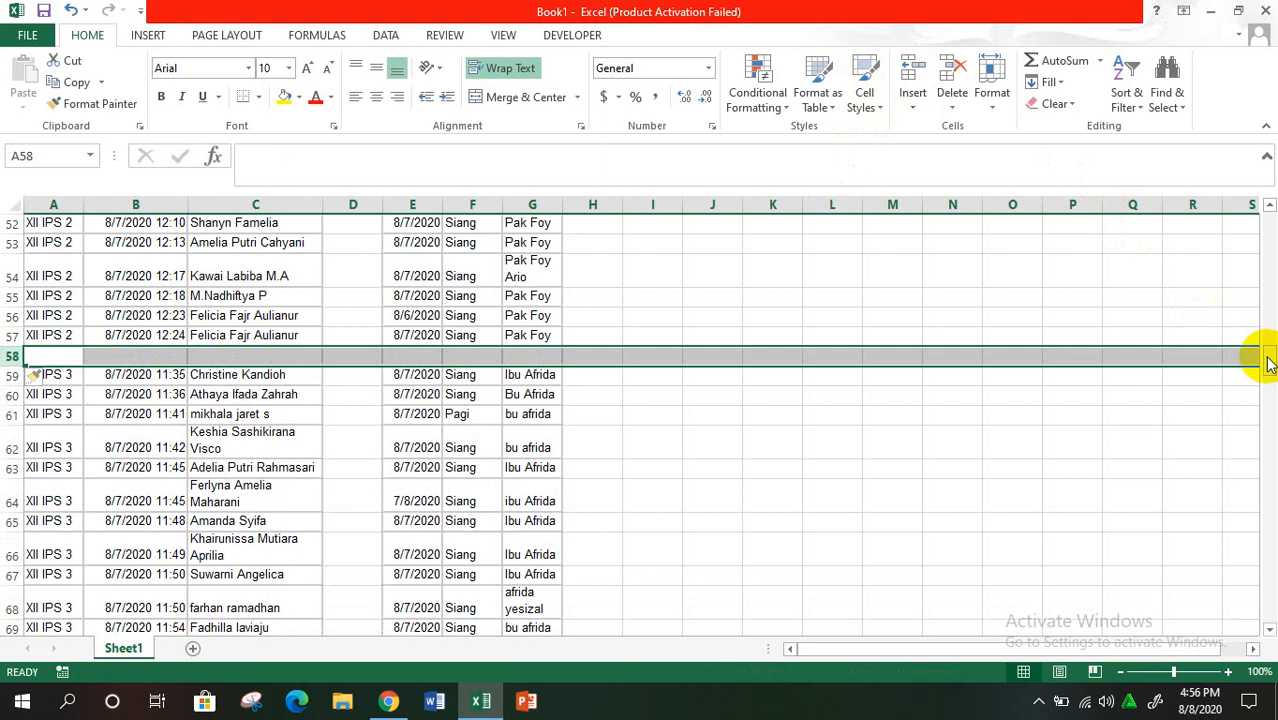
# Insert a blank row at row 83, between the XII IPS 3 and XII MIPA 1 entries.
pyautogui.moveTo(1268, 362); pyautogui.dragTo(1268, 432)
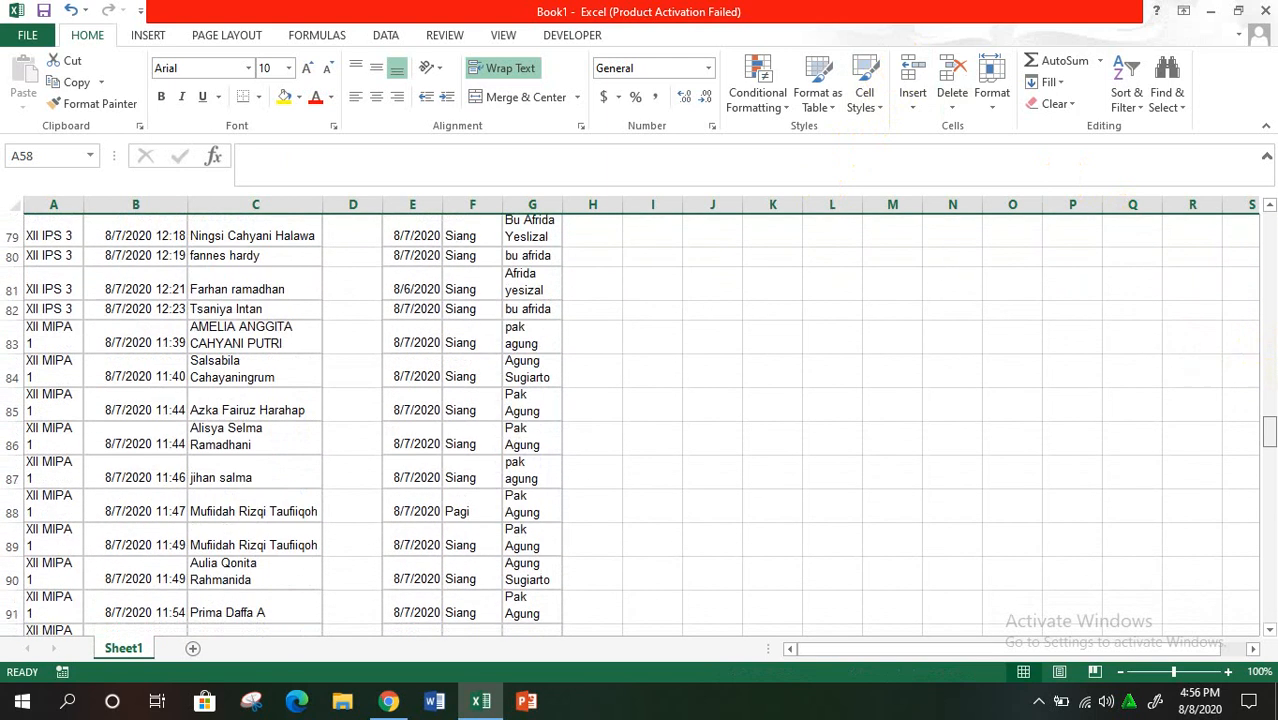
pyautogui.click(11, 343)
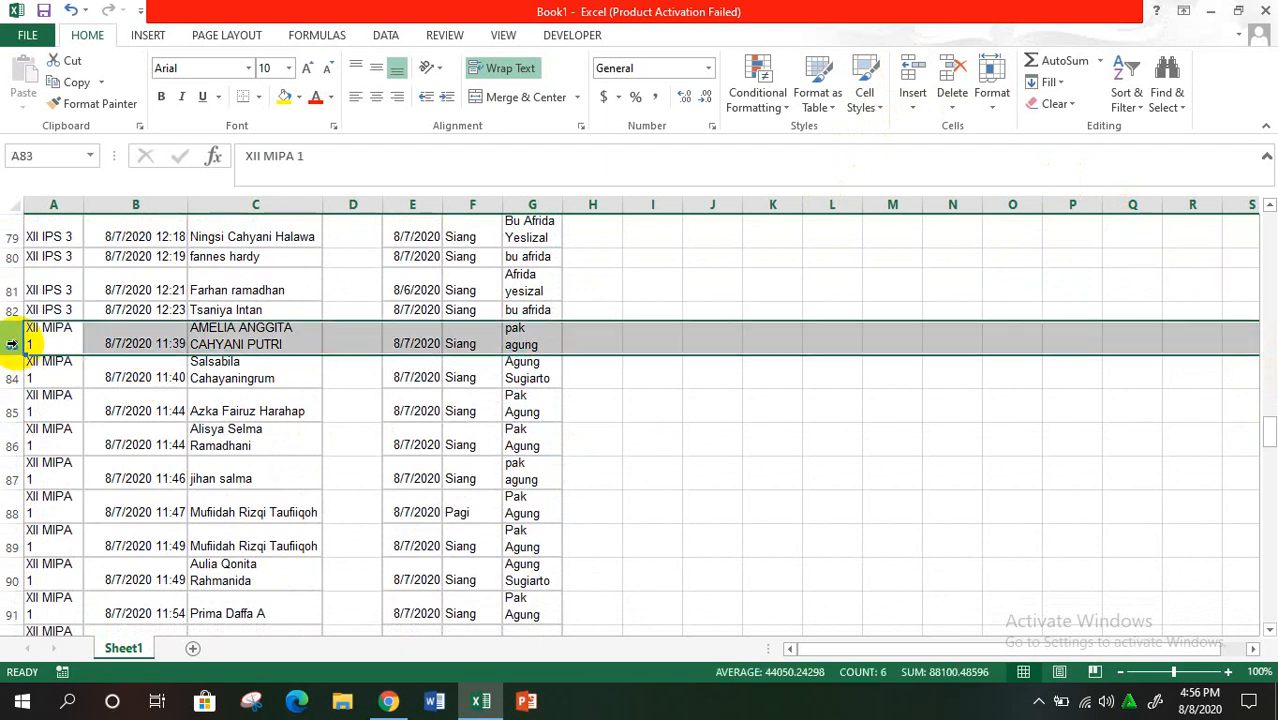
pyautogui.click(915, 68)
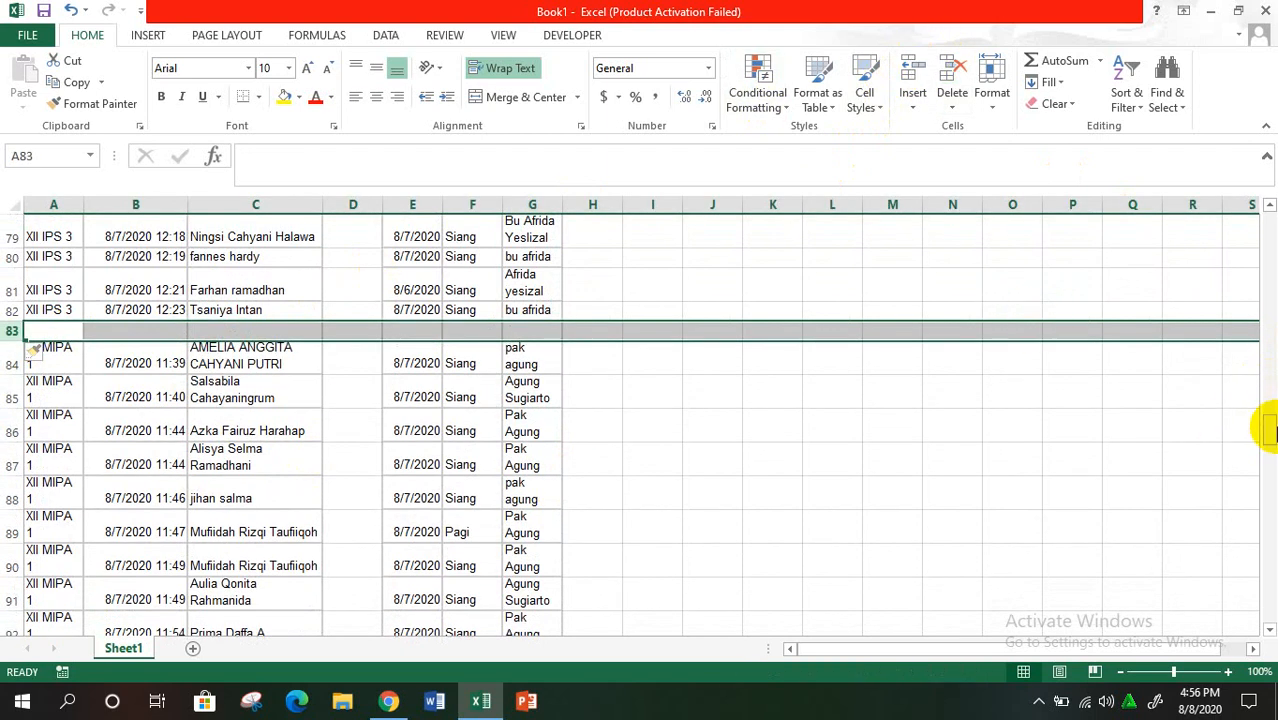
# Insert a blank row at row 103, between the XII MIPA 1 and XII MIPA 2 entries.
pyautogui.moveTo(1268, 428); pyautogui.dragTo(1266, 478)
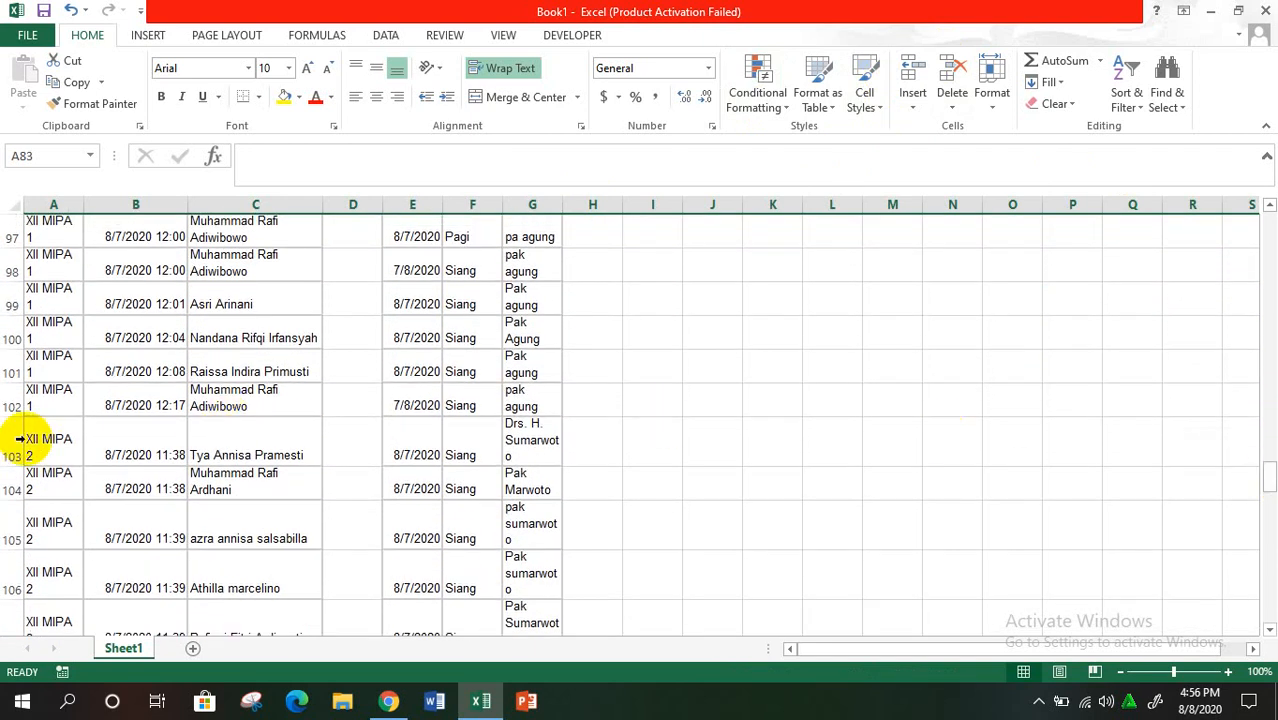
pyautogui.click(18, 439)
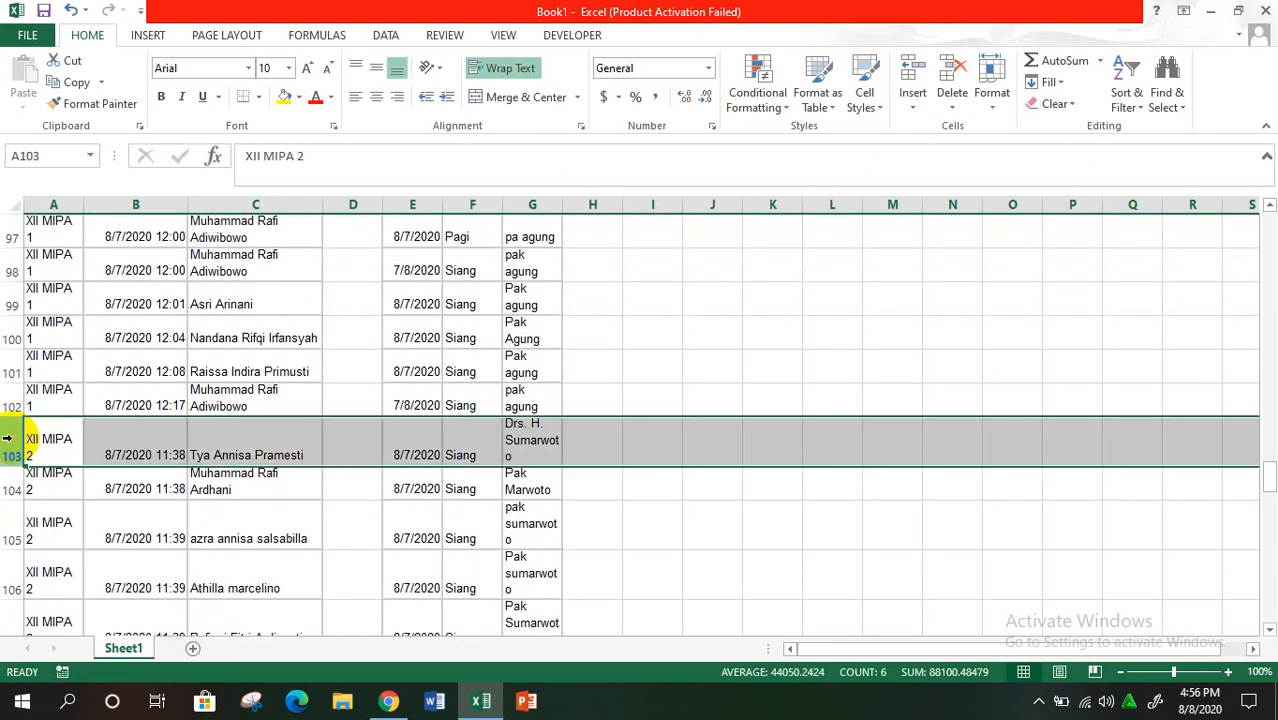
pyautogui.click(910, 70)
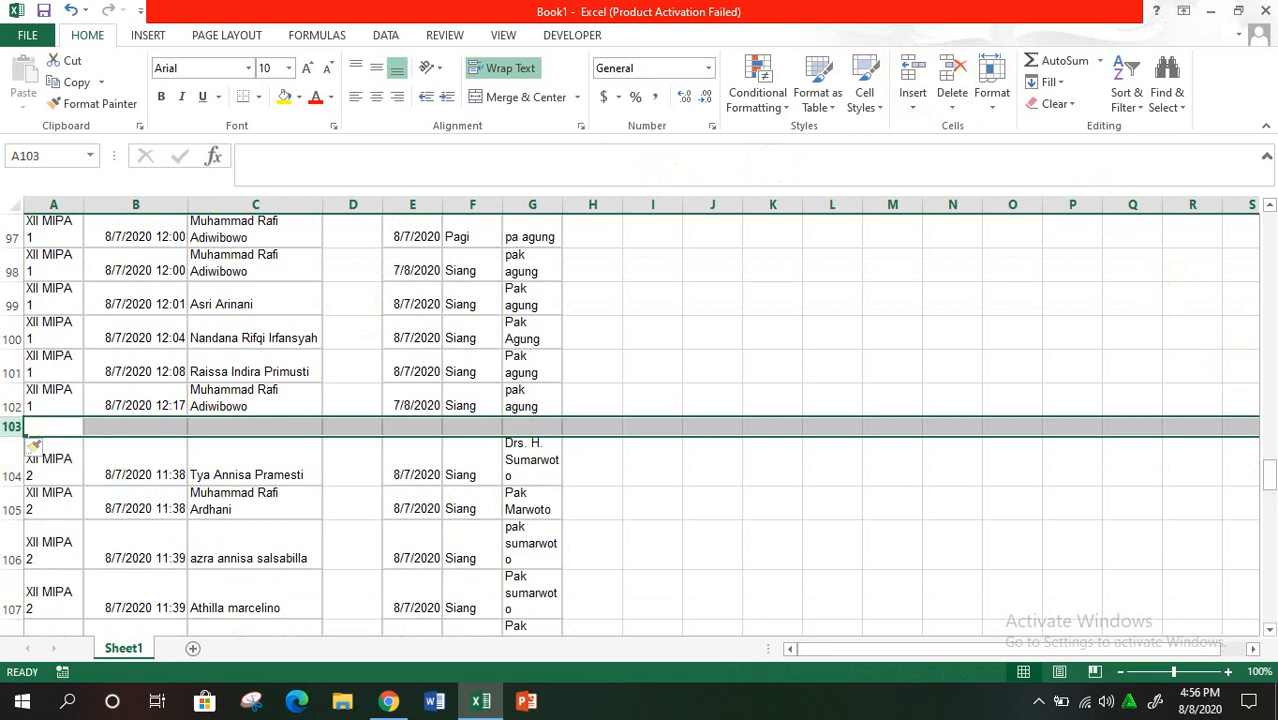
# Move the class entries from column A into the empty column D.
pyautogui.moveTo(1270, 472); pyautogui.dragTo(1262, 205)
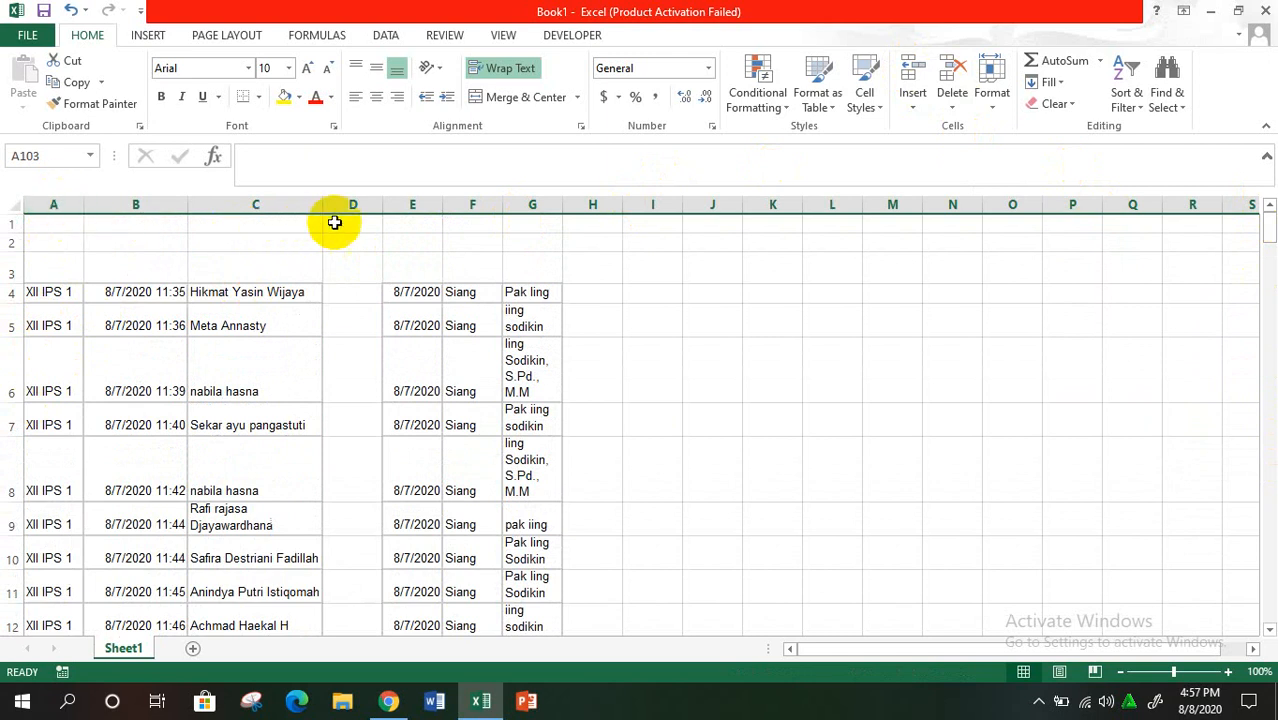
pyautogui.click(53, 200)
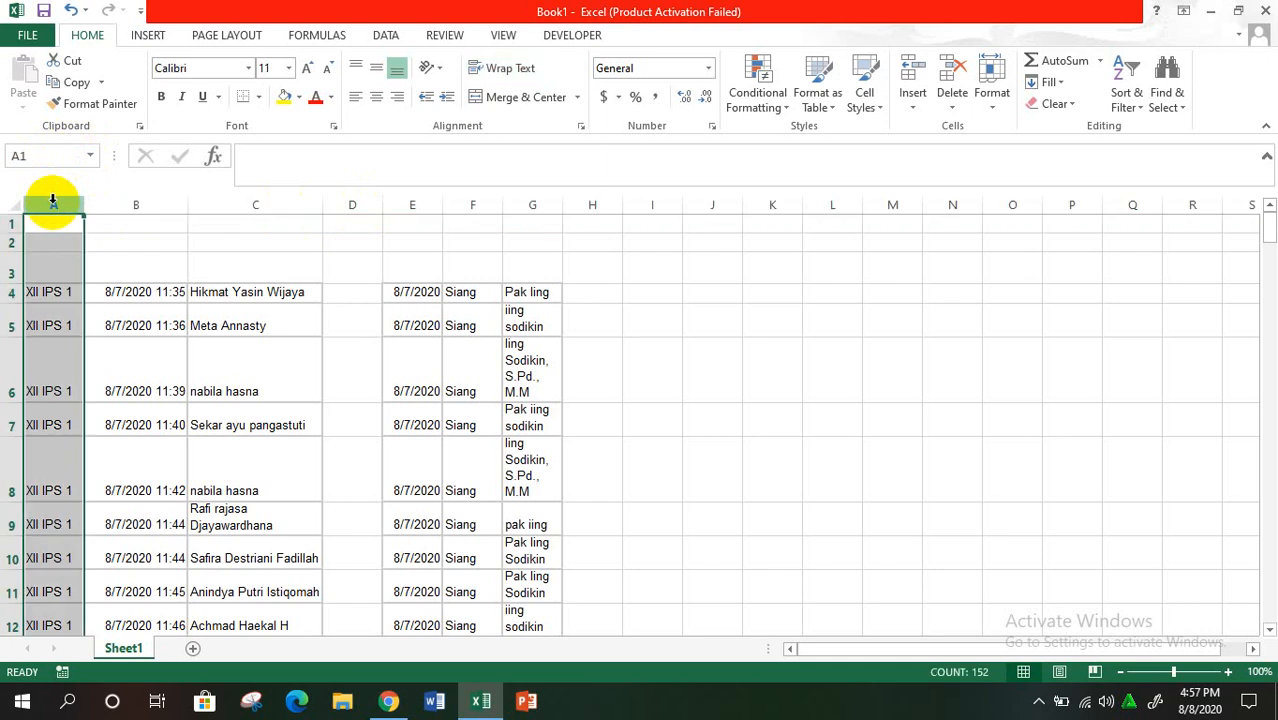
pyautogui.hotkey('ctrl', 'c')
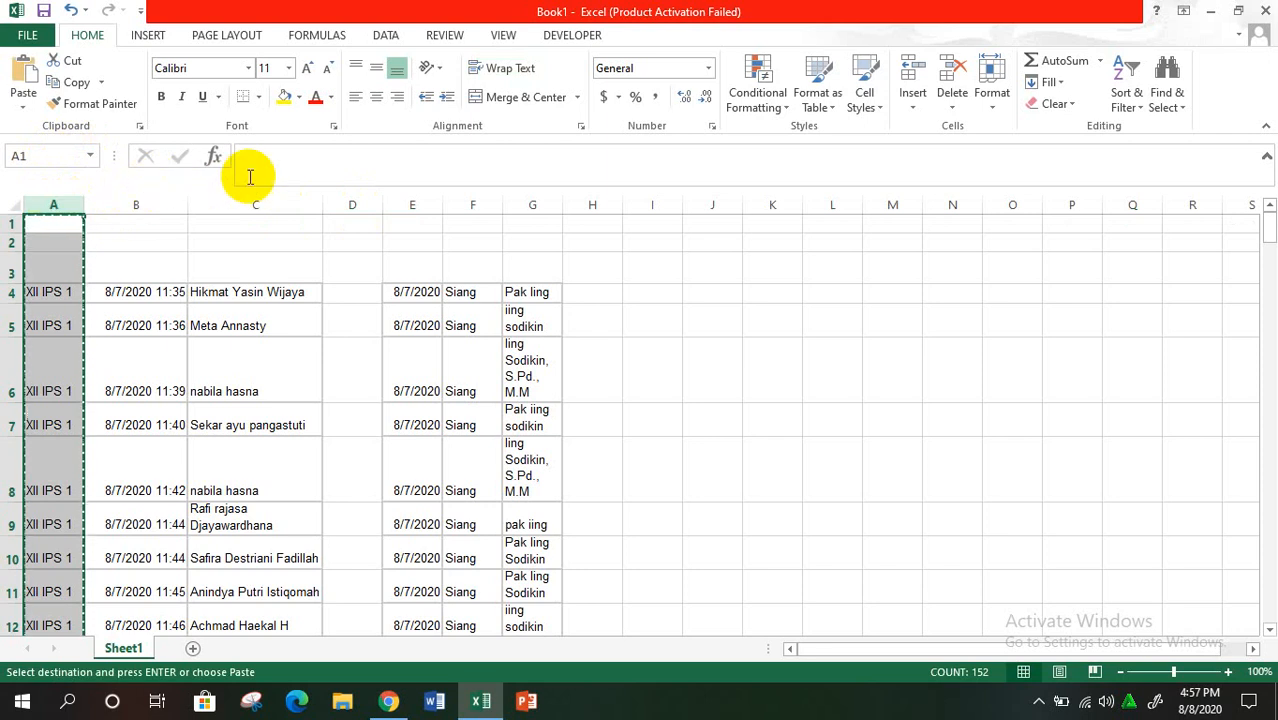
pyautogui.click(348, 204)
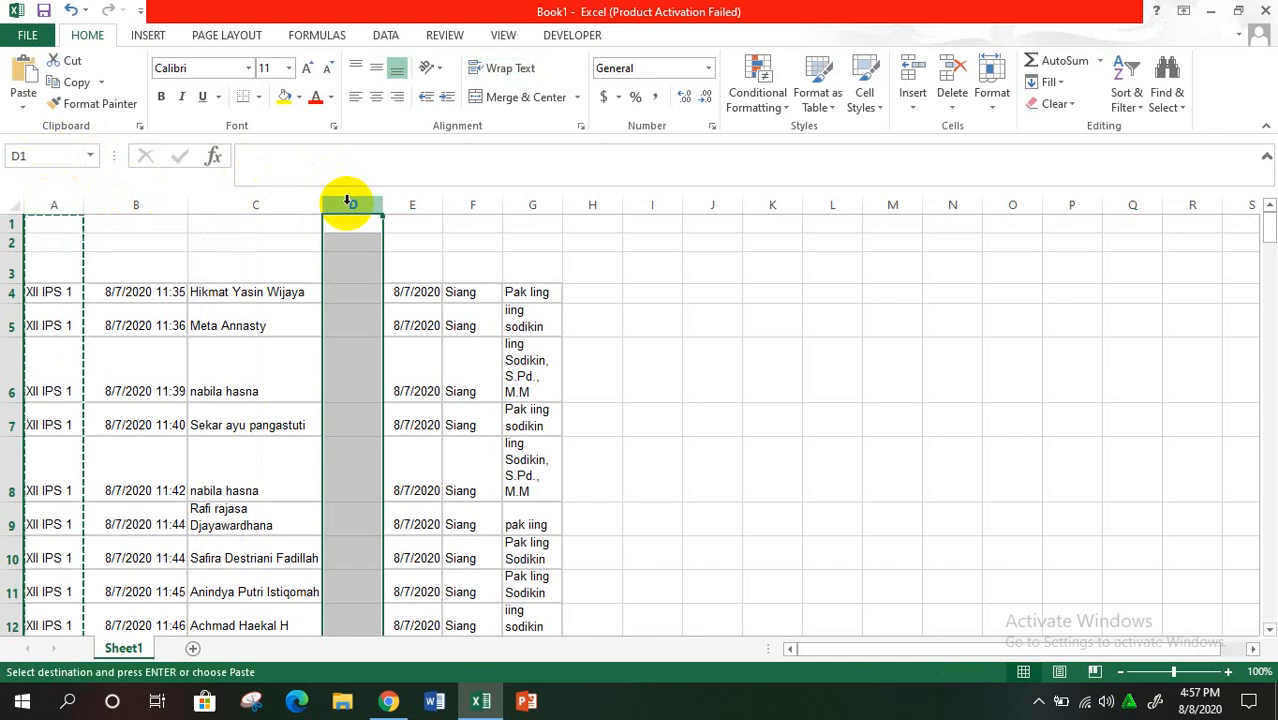
pyautogui.hotkey('ctrl', 'v')
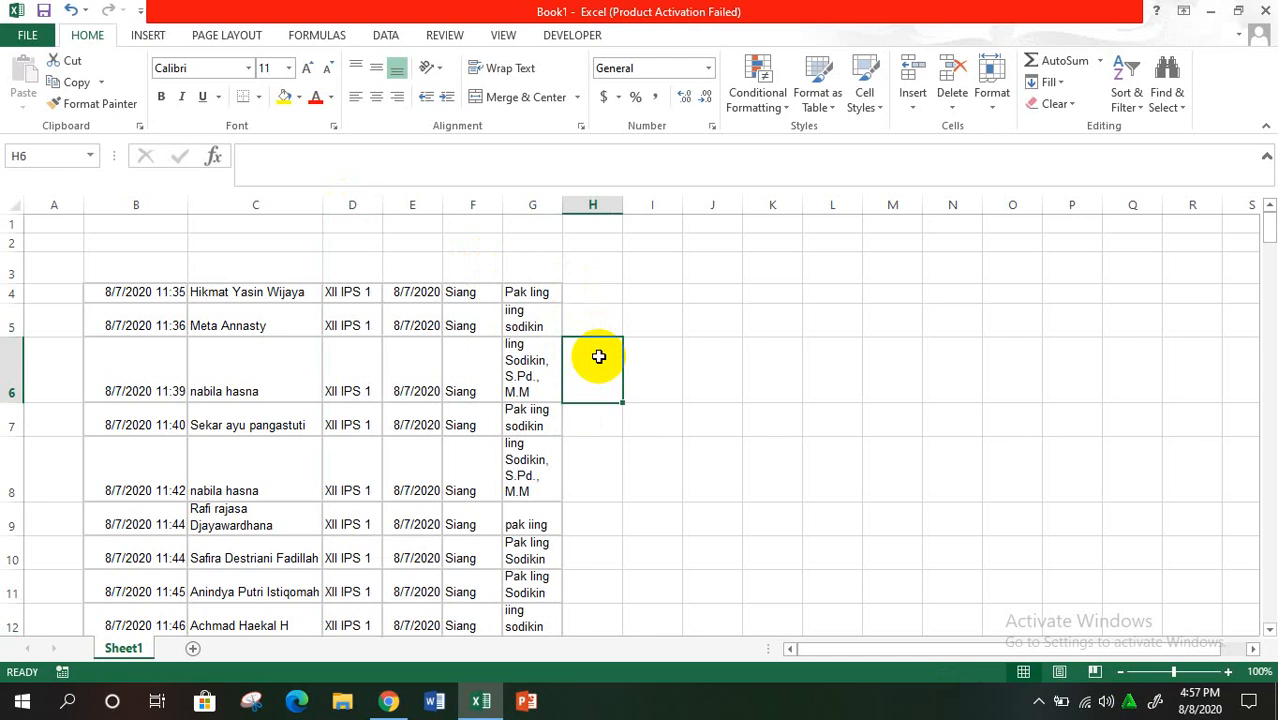
# Look over the first XII IPS 1 attendance rows to check the class entries in column D.
pyautogui.press('Down')
pyautogui.press('Down')
pyautogui.press('Down')
pyautogui.press('Down')
pyautogui.press('Down')
pyautogui.press('Down')
pyautogui.press('Down')
pyautogui.press('Down')
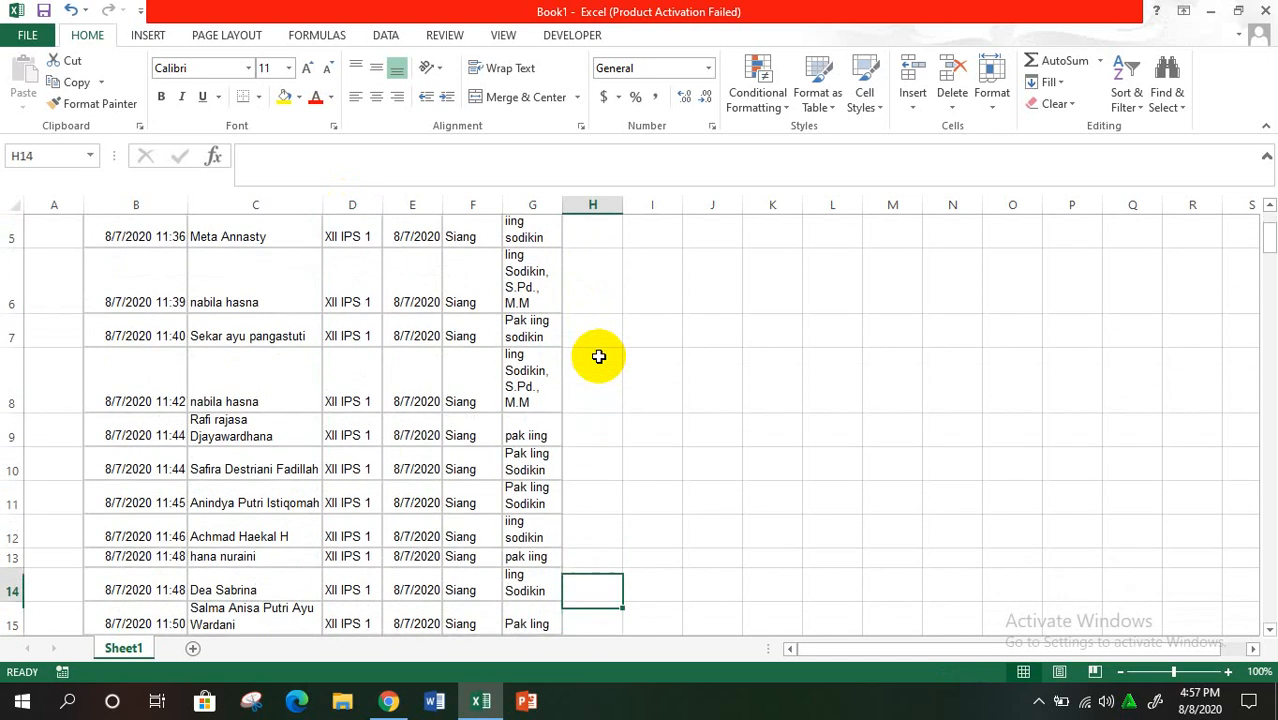
pyautogui.press('Up')
pyautogui.press('Up')
pyautogui.press('Up')
pyautogui.press('Up')
pyautogui.press('Up')
pyautogui.press('Up')
pyautogui.press('Up')
pyautogui.press('Up')
pyautogui.press('Up')
pyautogui.press('Up')
pyautogui.press('Up')
pyautogui.press('Up')
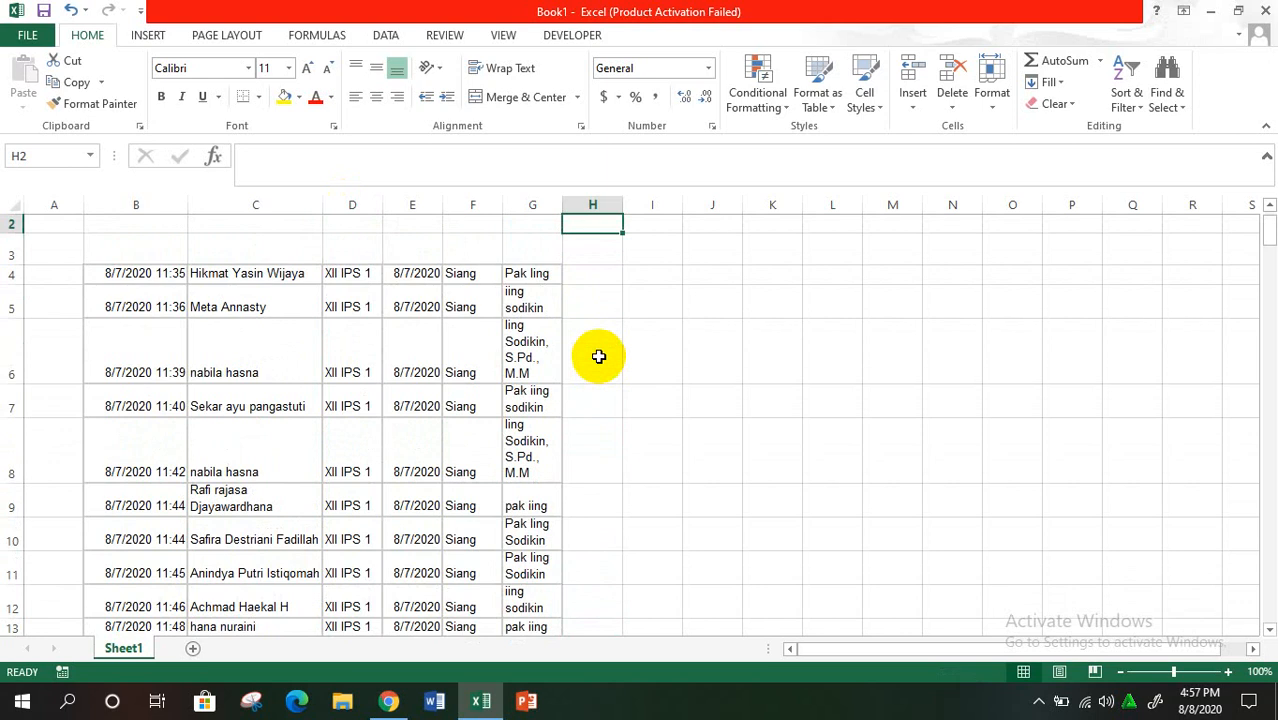
pyautogui.click(246, 275)
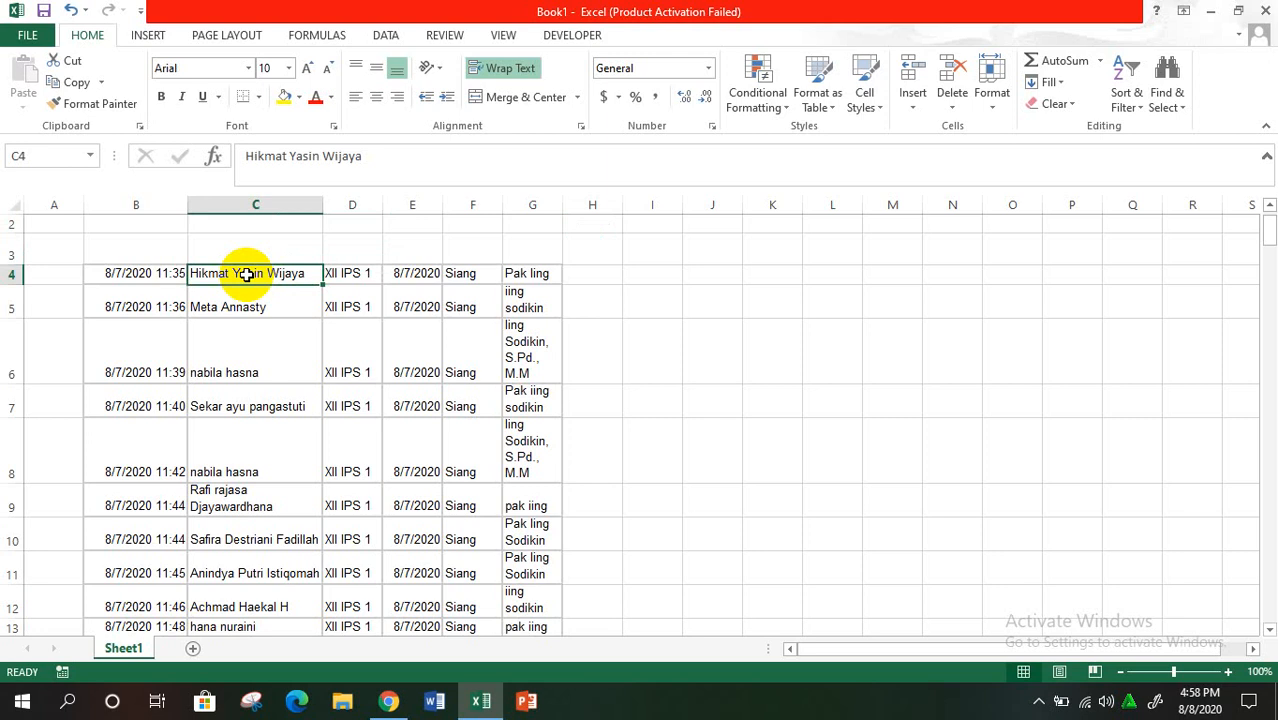
pyautogui.moveTo(246, 275); pyautogui.dragTo(246, 275)
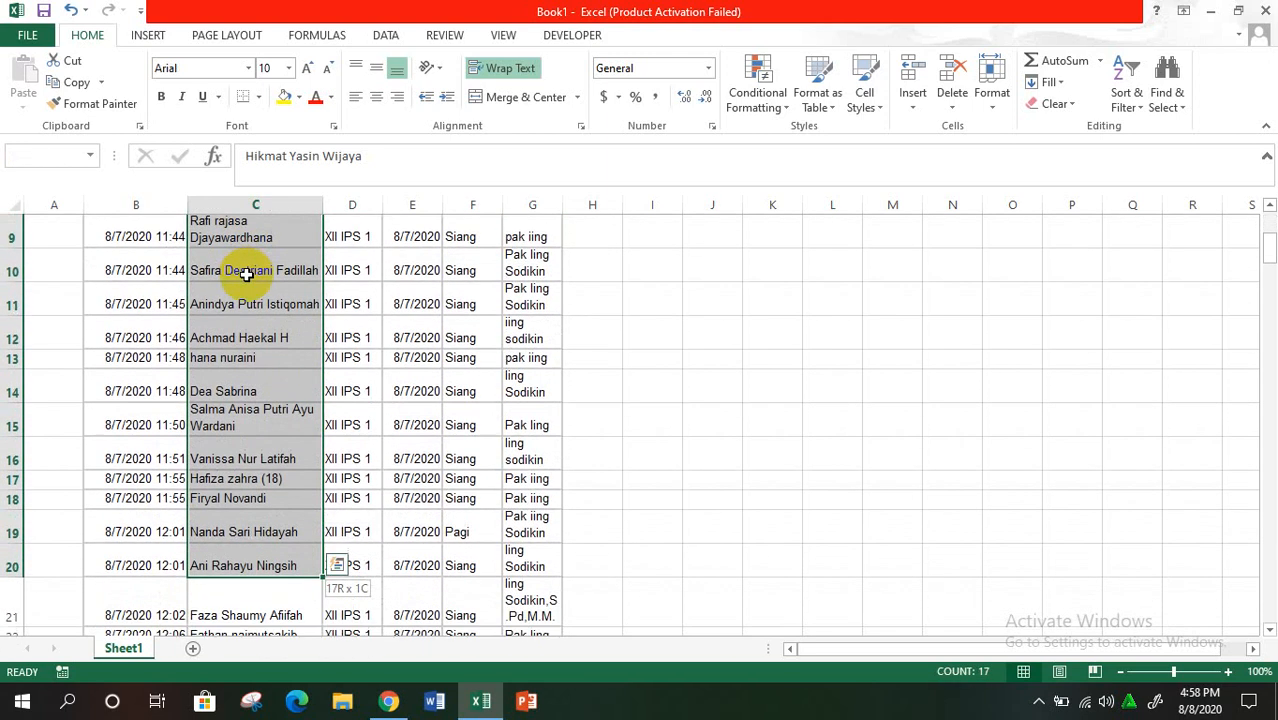
pyautogui.click(390, 262)
pyautogui.moveTo(1270, 252); pyautogui.dragTo(1270, 229)
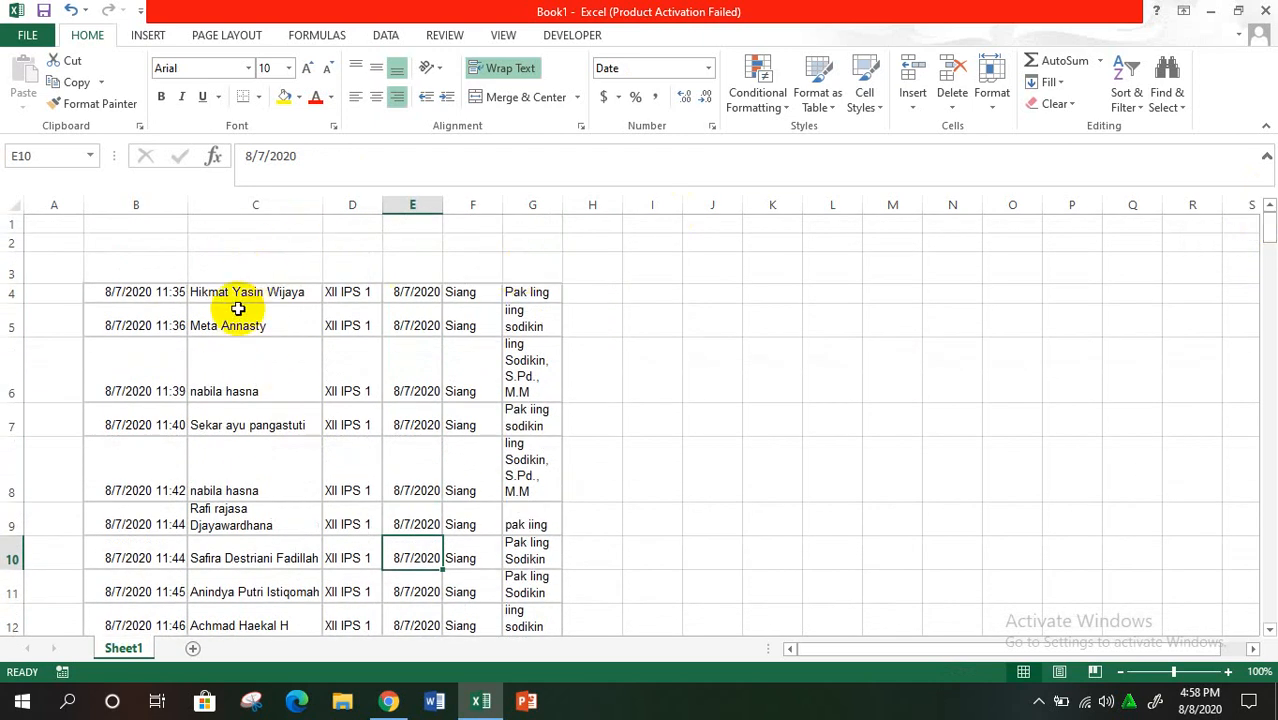
# Move the student names from column C into the empty column A.
pyautogui.click(258, 204)
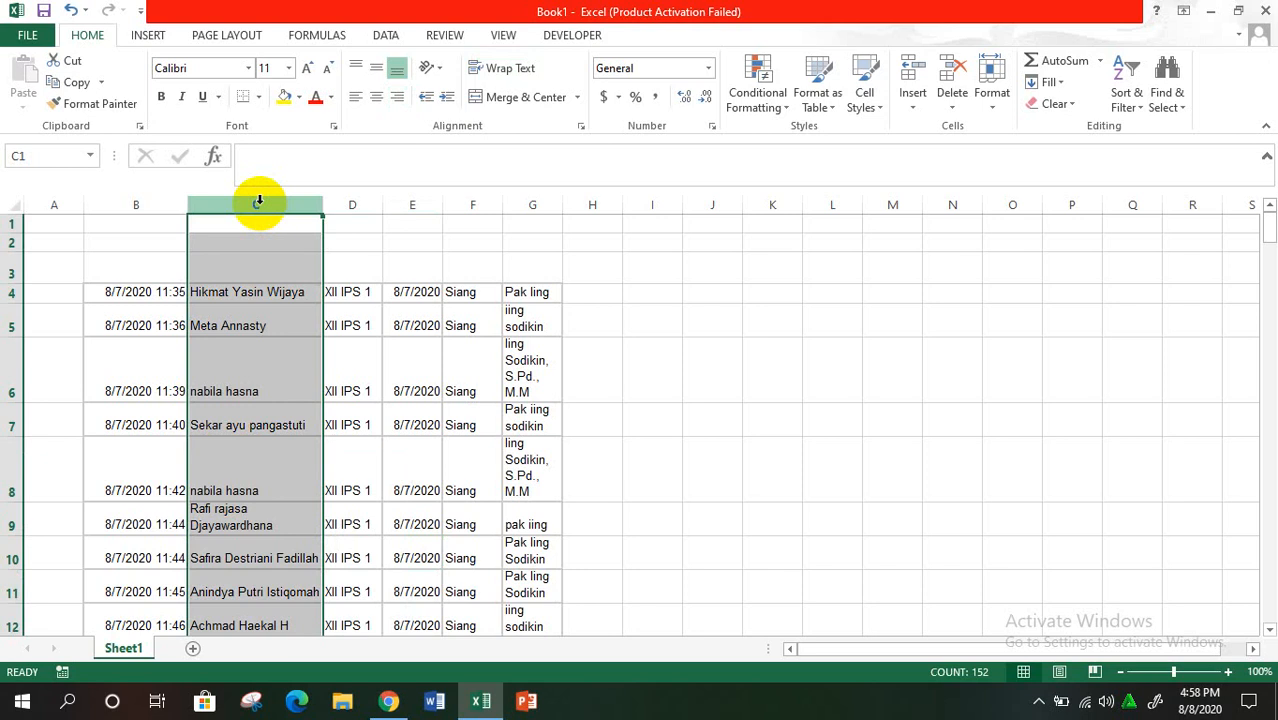
pyautogui.hotkey('ctrl', 'c')
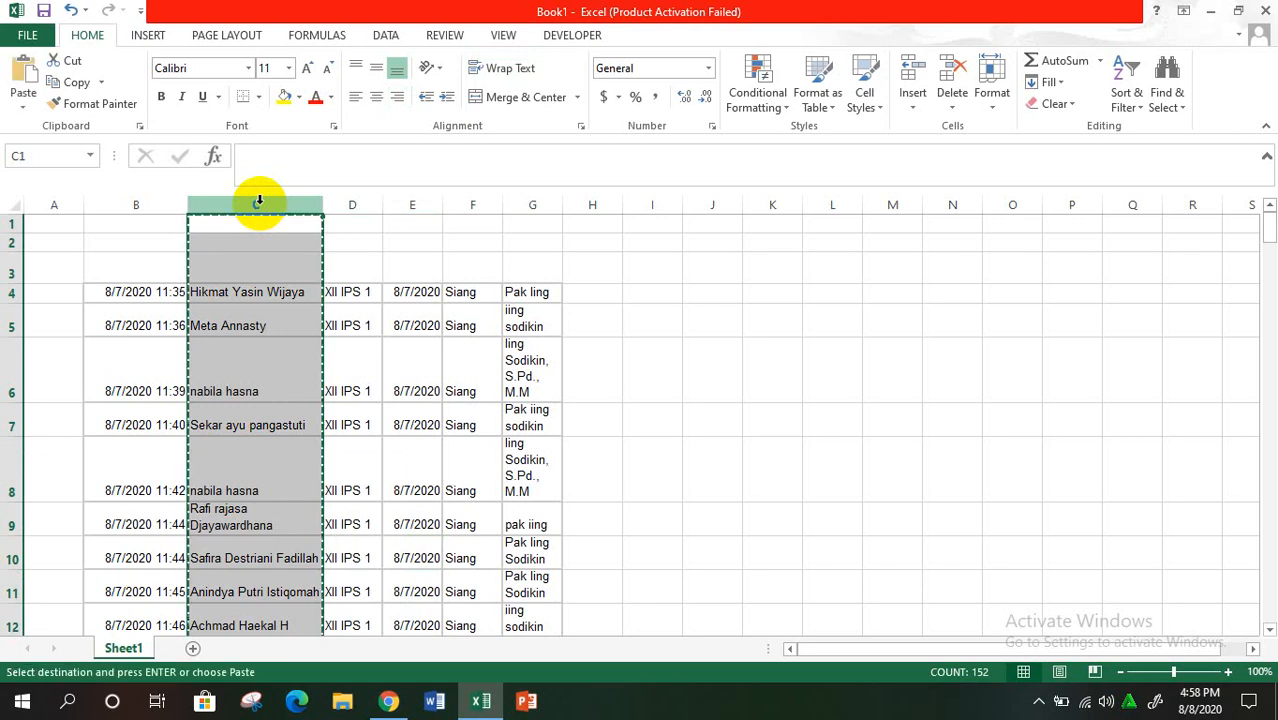
pyautogui.click(53, 204)
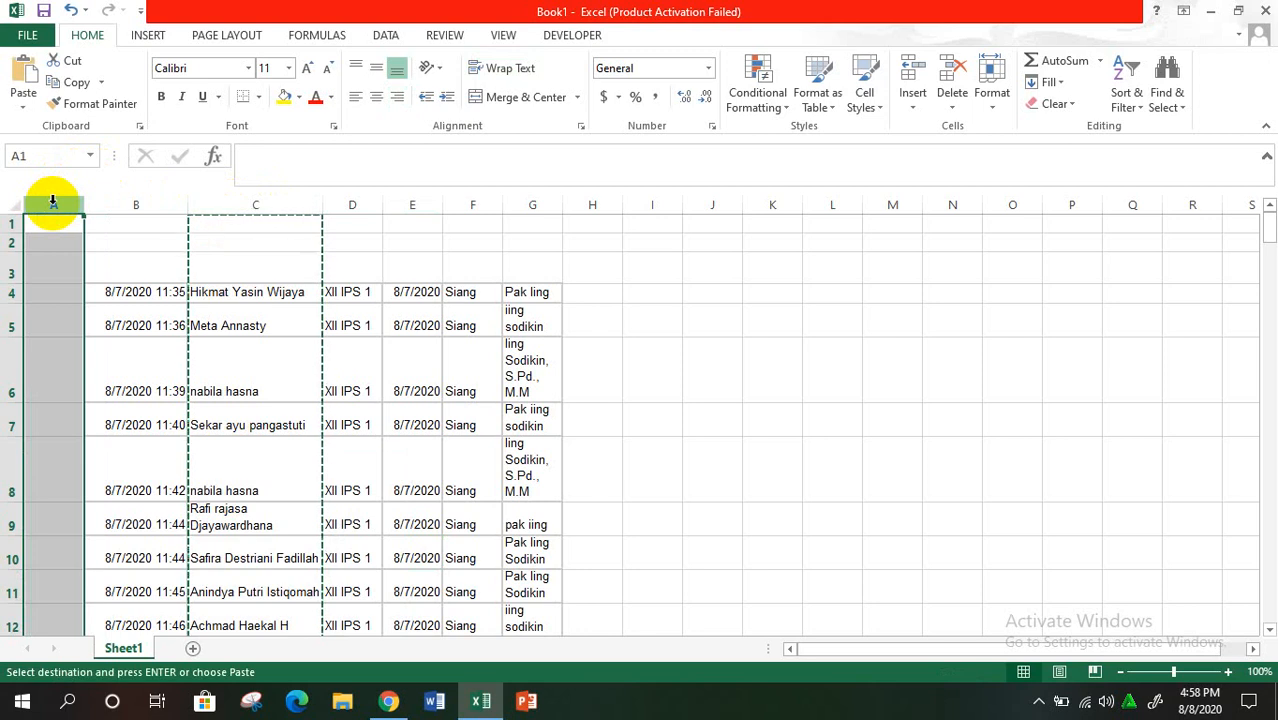
pyautogui.hotkey('ctrl', 'v')
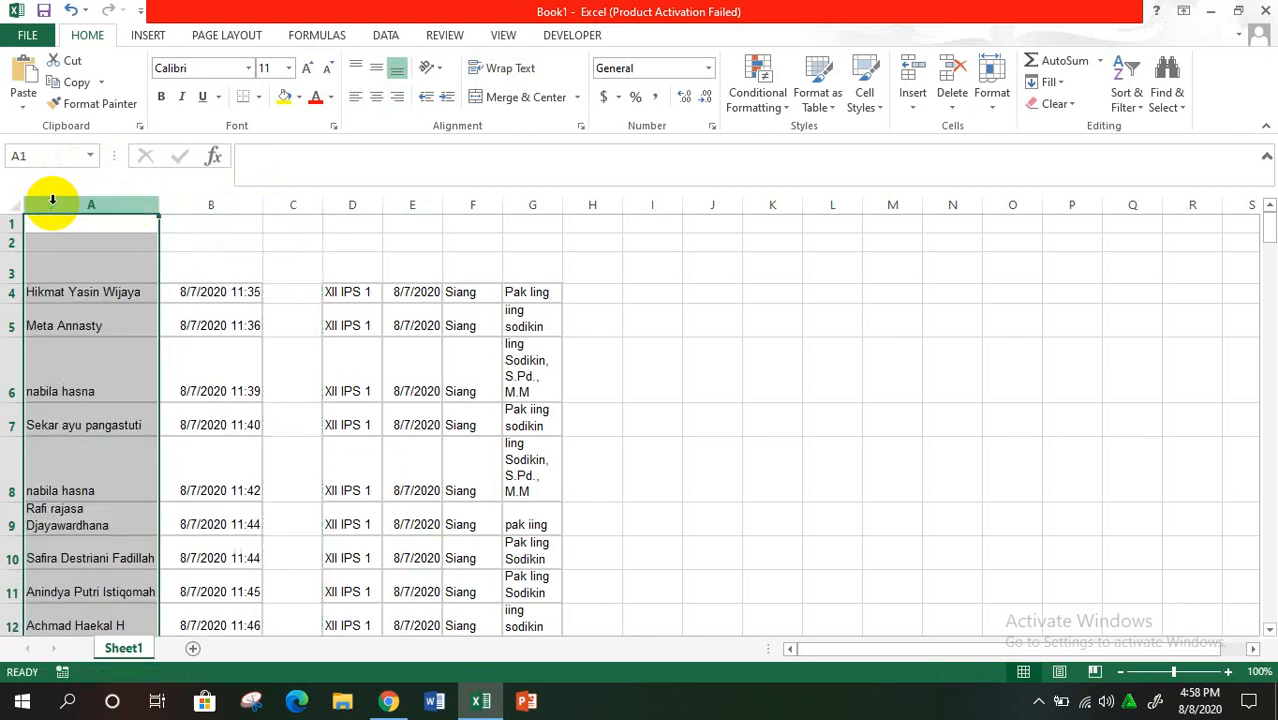
pyautogui.click(305, 388)
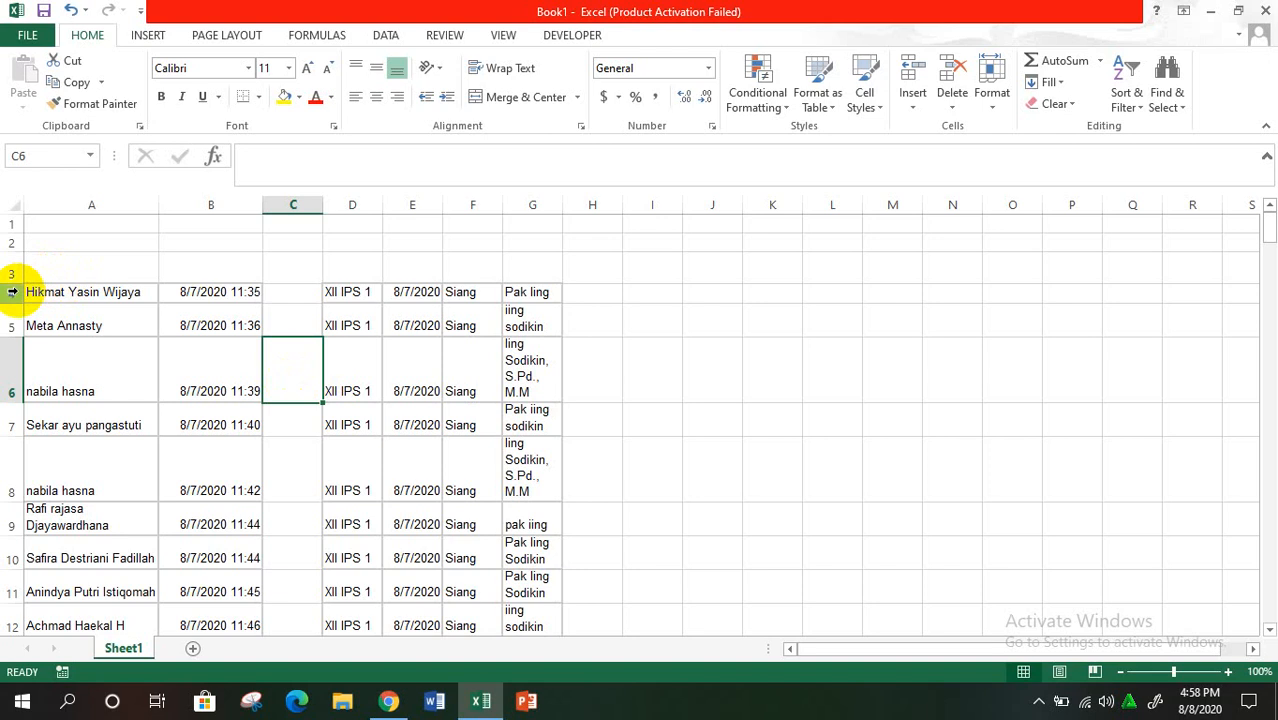
# Sort the XII IPS 1 rows 4 to 27 from A to Z by the student name in column A.
pyautogui.moveTo(12, 291)
pyautogui.mouseDown()
pyautogui.moveTo(8, 636)
pyautogui.moveTo(6, 474)
pyautogui.moveTo(48, 157)
pyautogui.moveTo(50, 250)
pyautogui.moveTo(29, 294)
pyautogui.mouseUp()
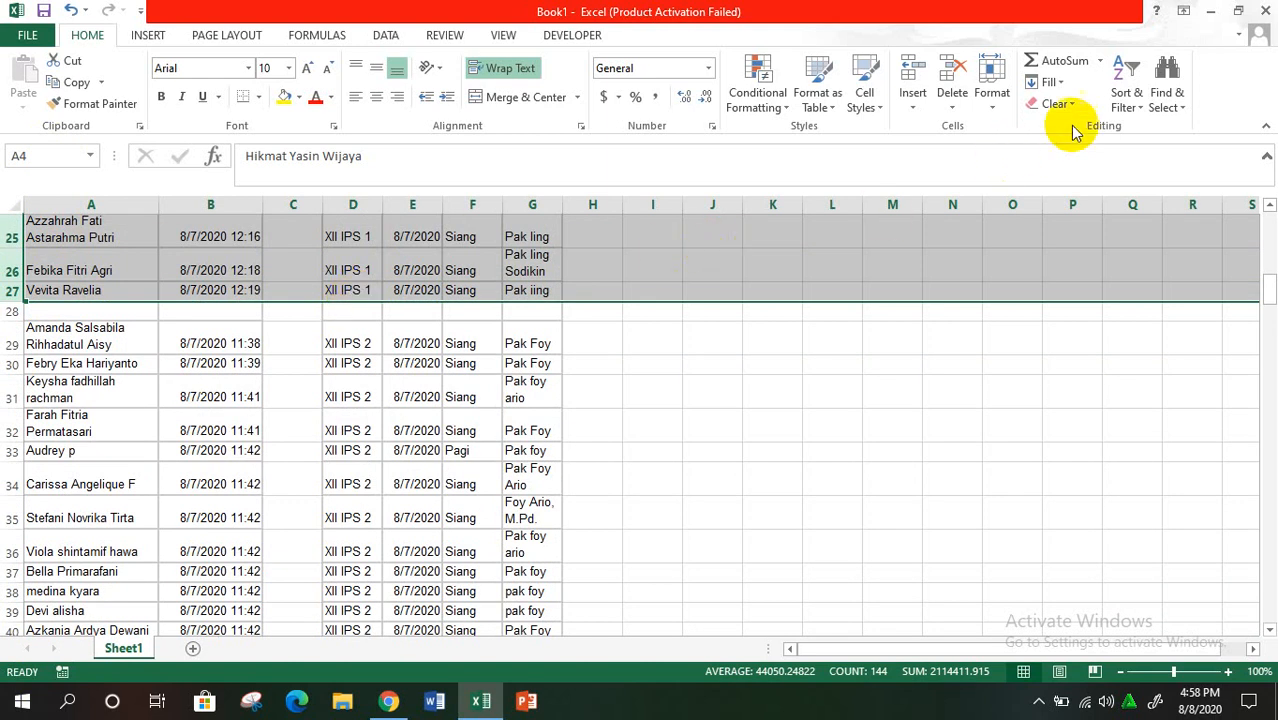
pyautogui.click(1129, 108)
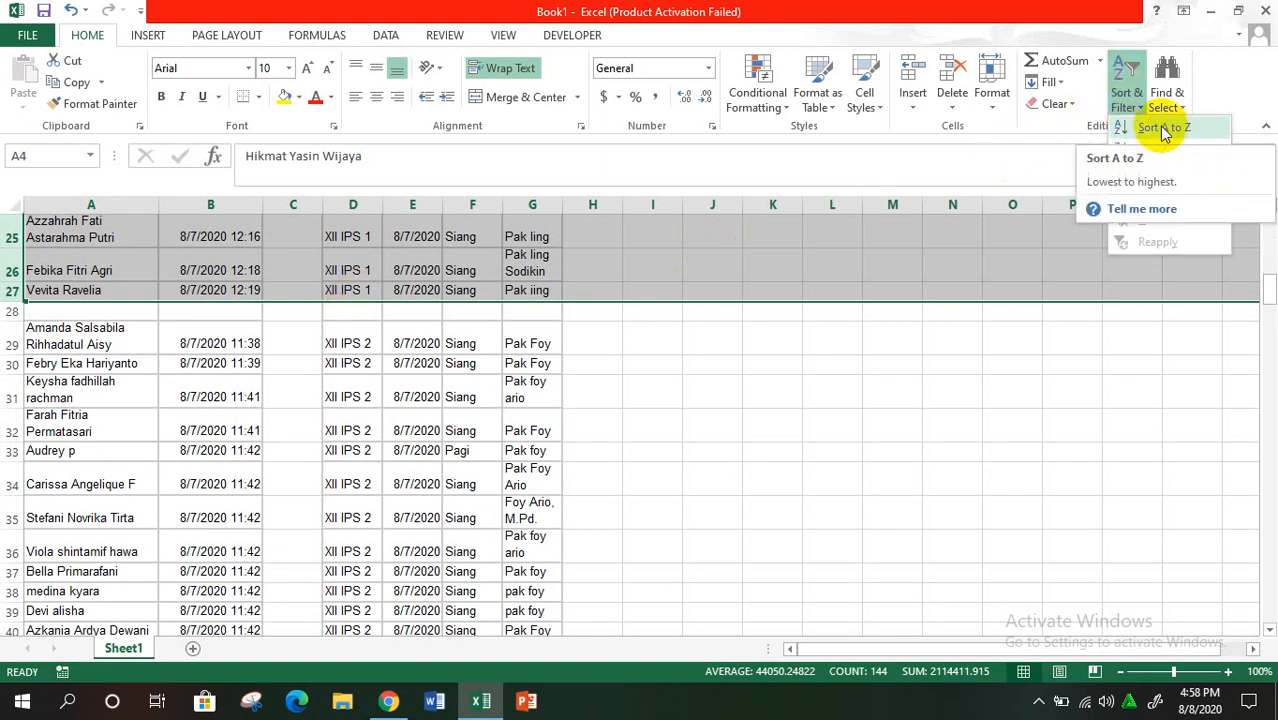
pyautogui.click(1161, 129)
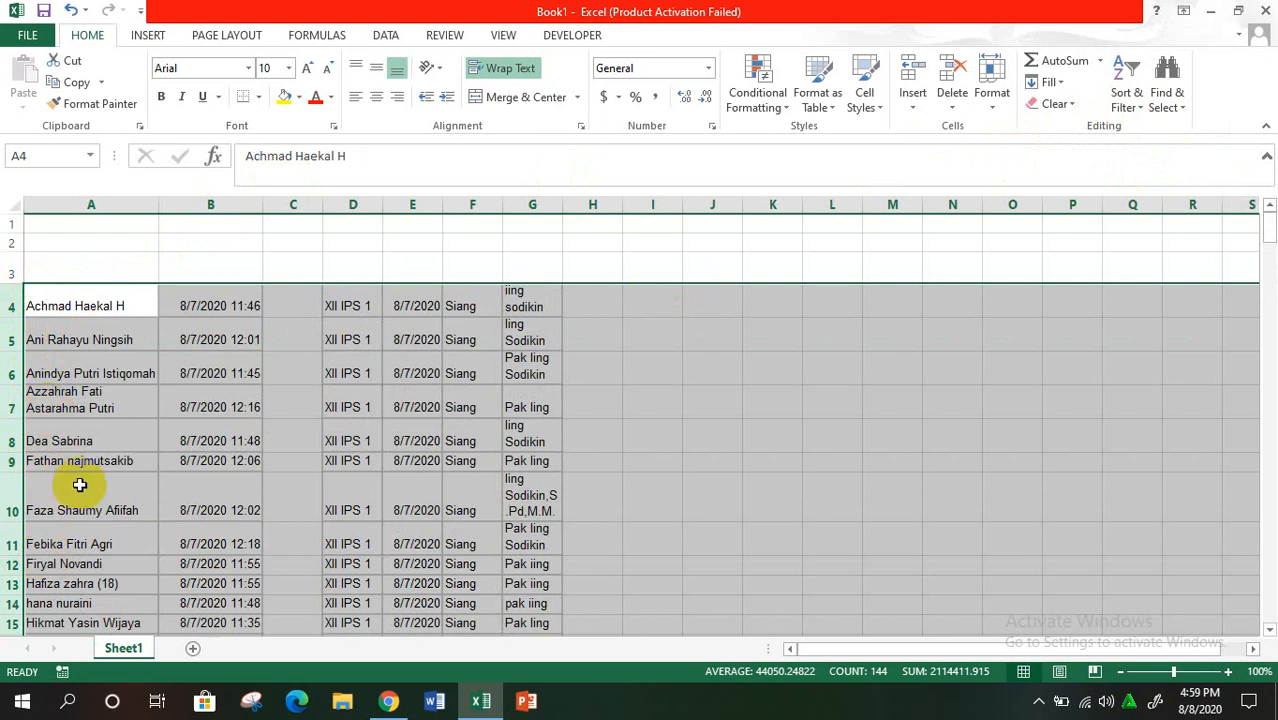
pyautogui.click(113, 256)
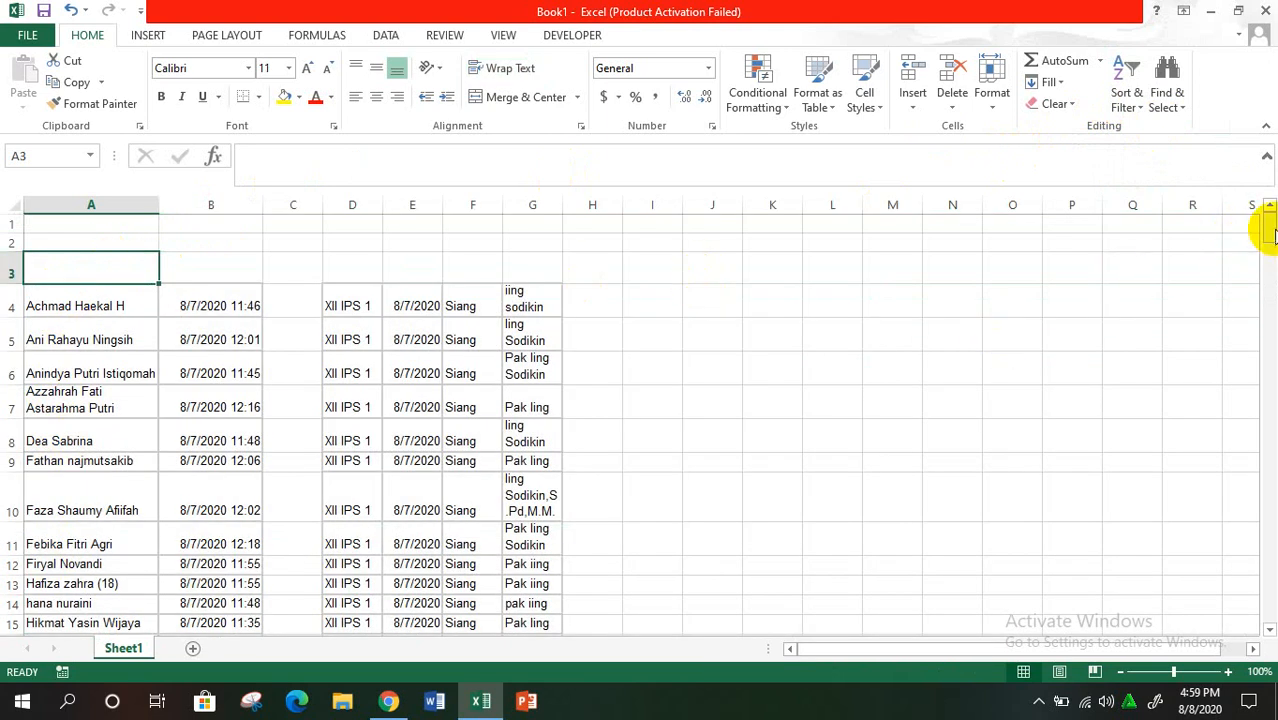
# Sort the XII IPS 2 rows 29 to 57 from A to Z by student name.
pyautogui.moveTo(1268, 237); pyautogui.dragTo(1270, 297)
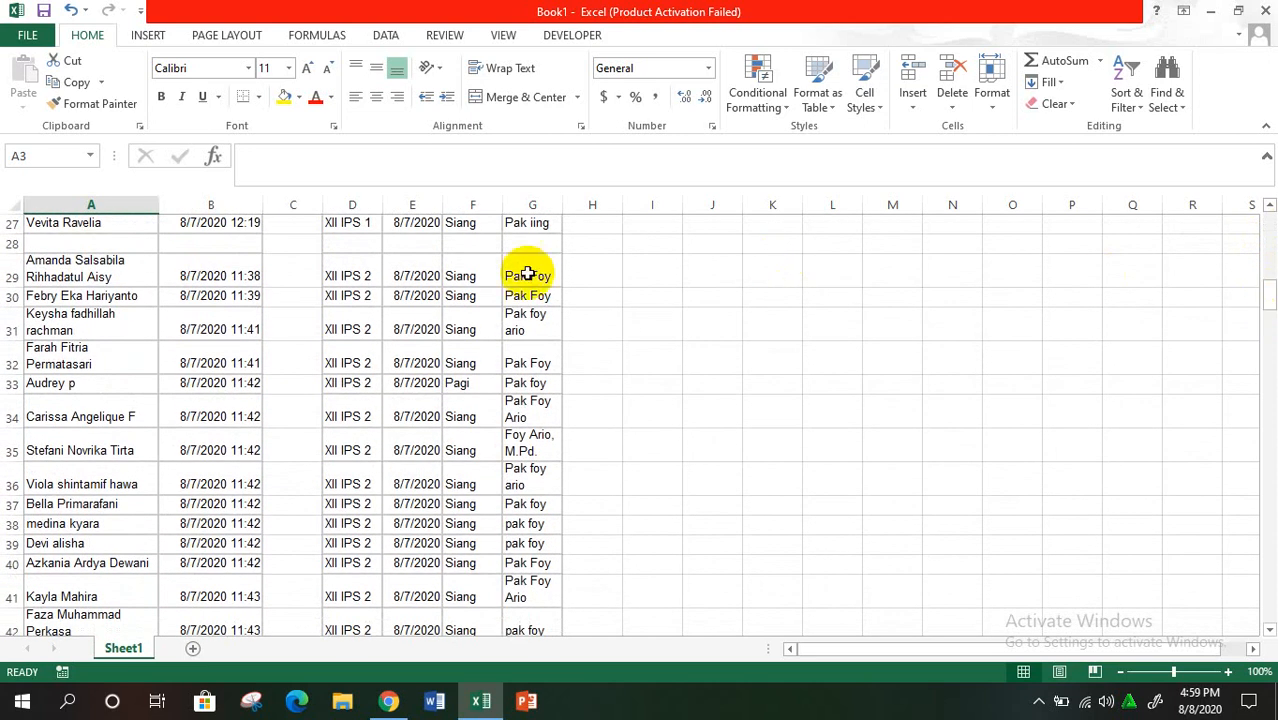
pyautogui.moveTo(8, 272); pyautogui.dragTo(15, 553)
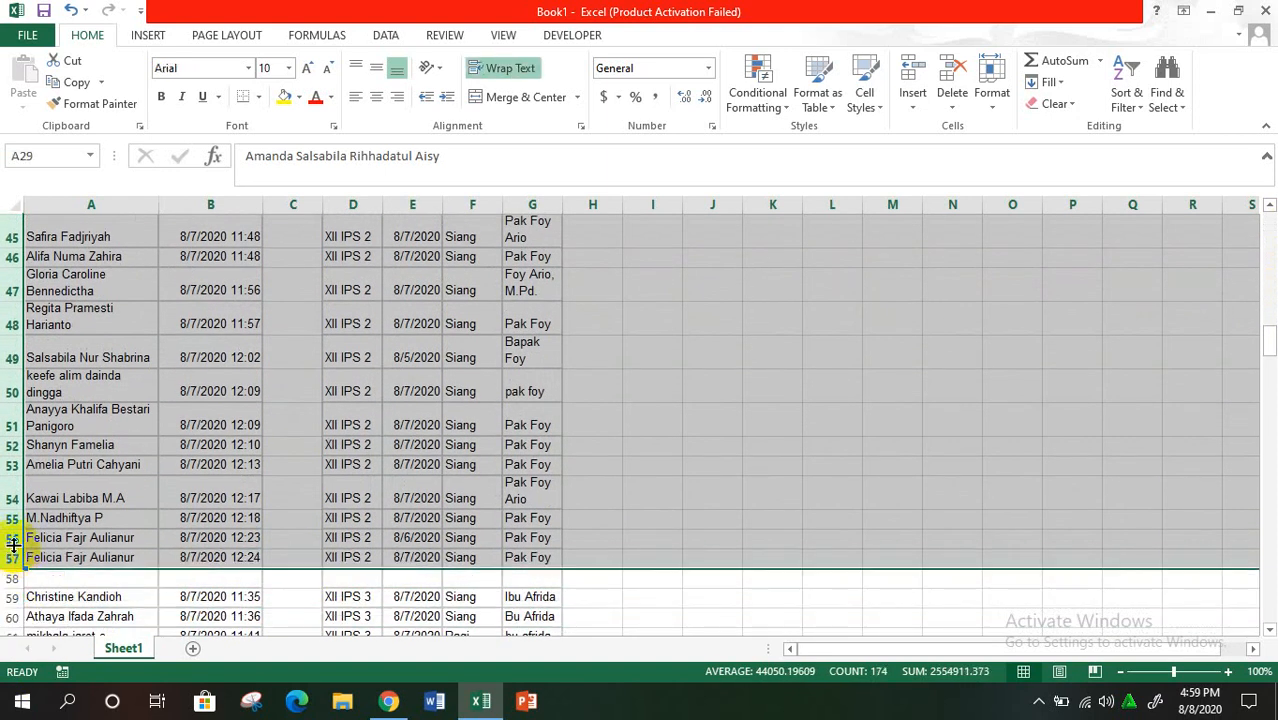
pyautogui.click(1128, 100)
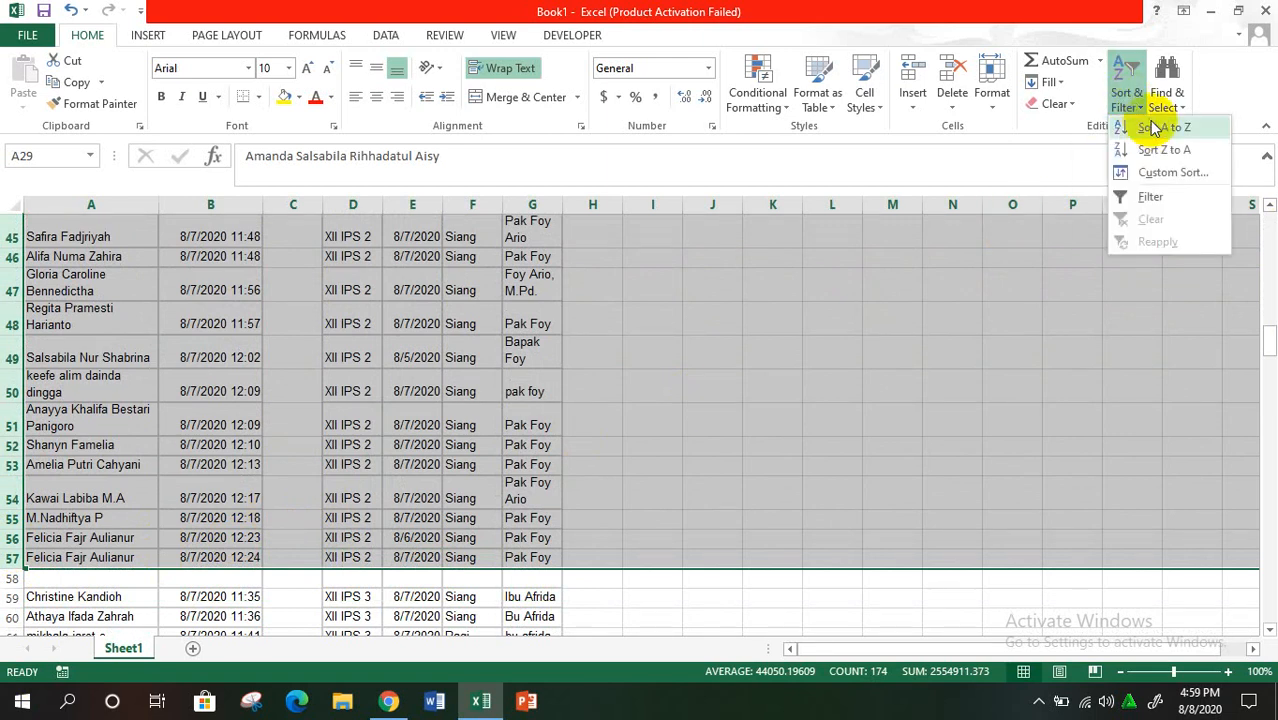
pyautogui.click(1155, 129)
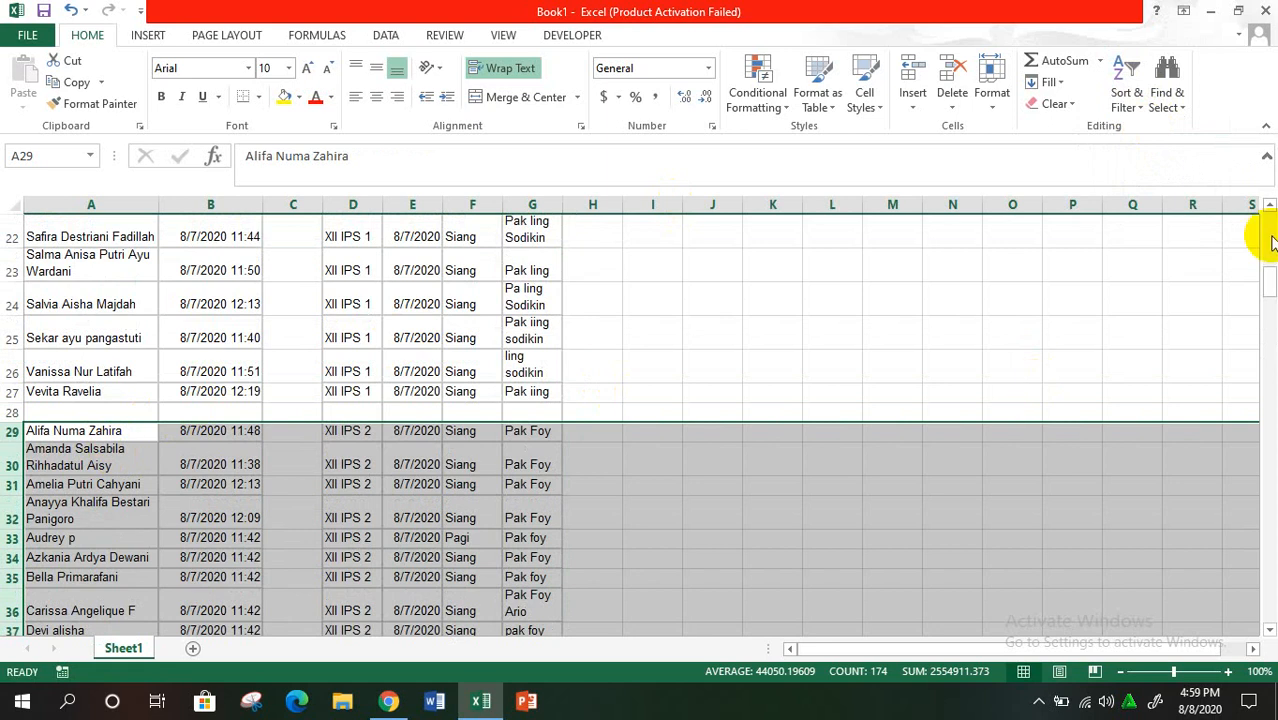
# Sort the XII IPS 3 rows 59 to 82 from A to Z by student name.
pyautogui.moveTo(1270, 285); pyautogui.dragTo(1268, 368)
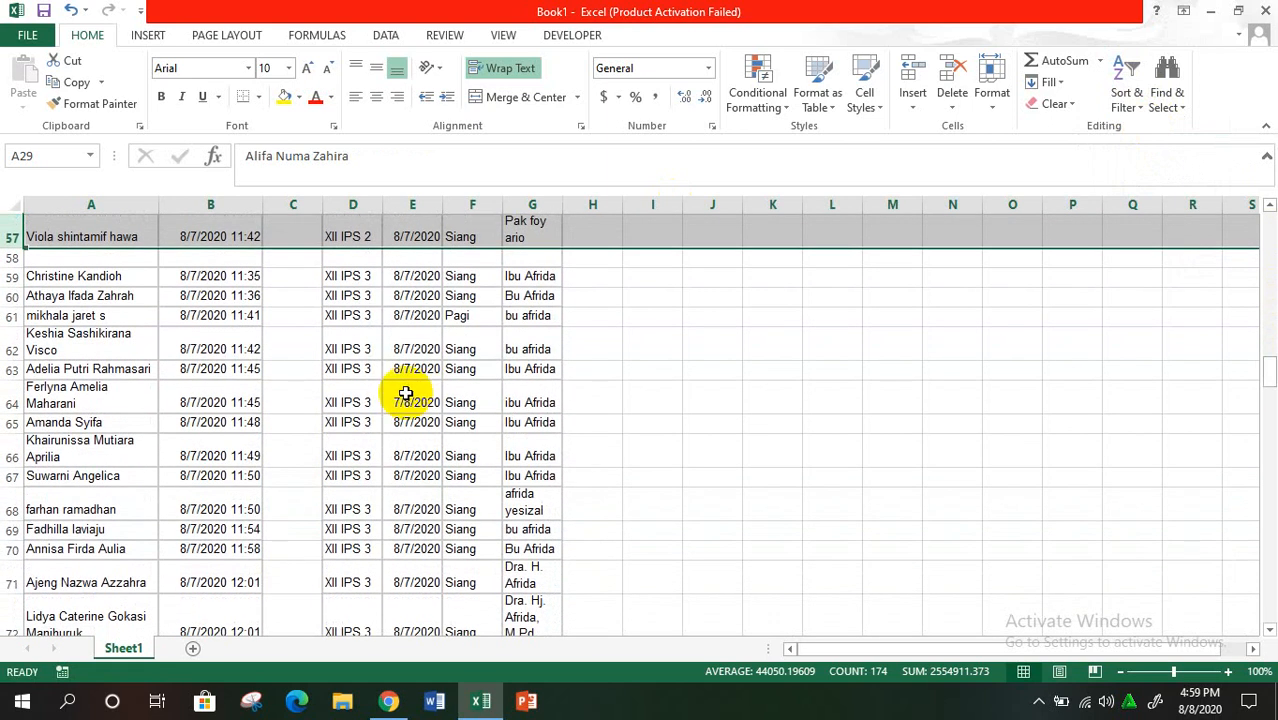
pyautogui.moveTo(6, 278); pyautogui.dragTo(15, 555)
pyautogui.moveTo(41, 414)
pyautogui.mouseDown()
pyautogui.moveTo(53, 376)
pyautogui.moveTo(51, 403)
pyautogui.mouseUp()
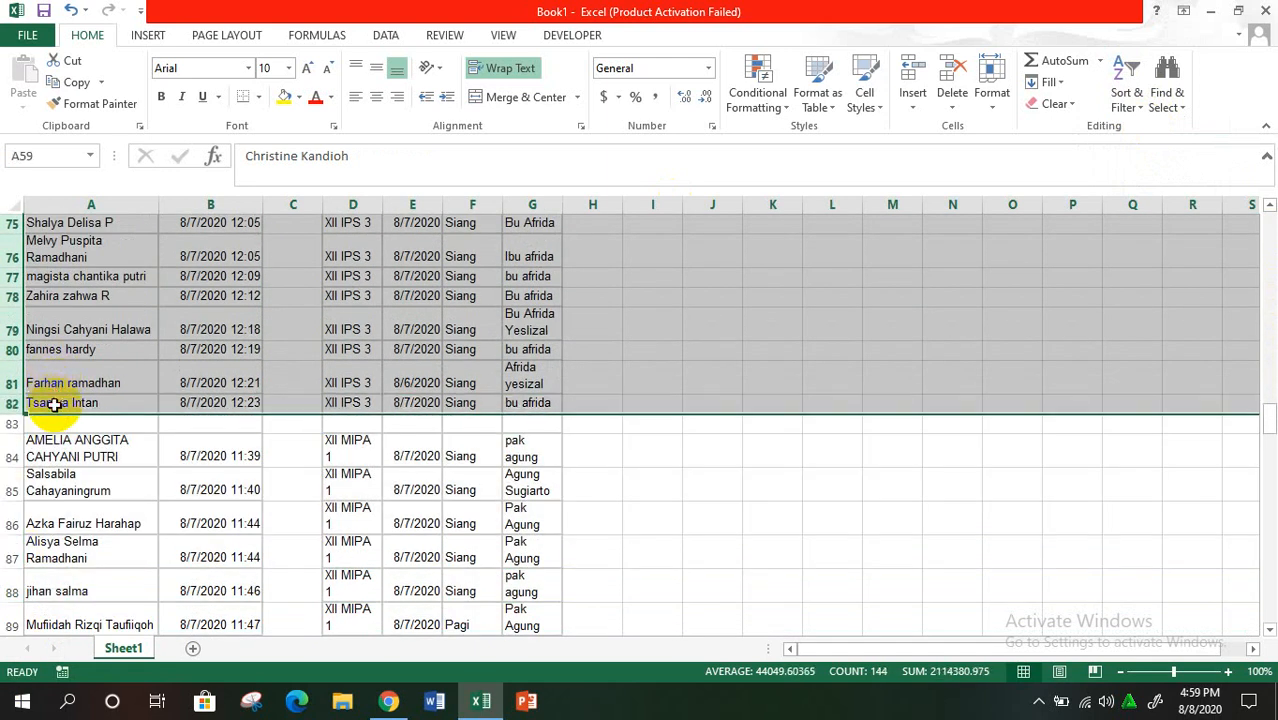
pyautogui.click(1126, 78)
pyautogui.click(1143, 131)
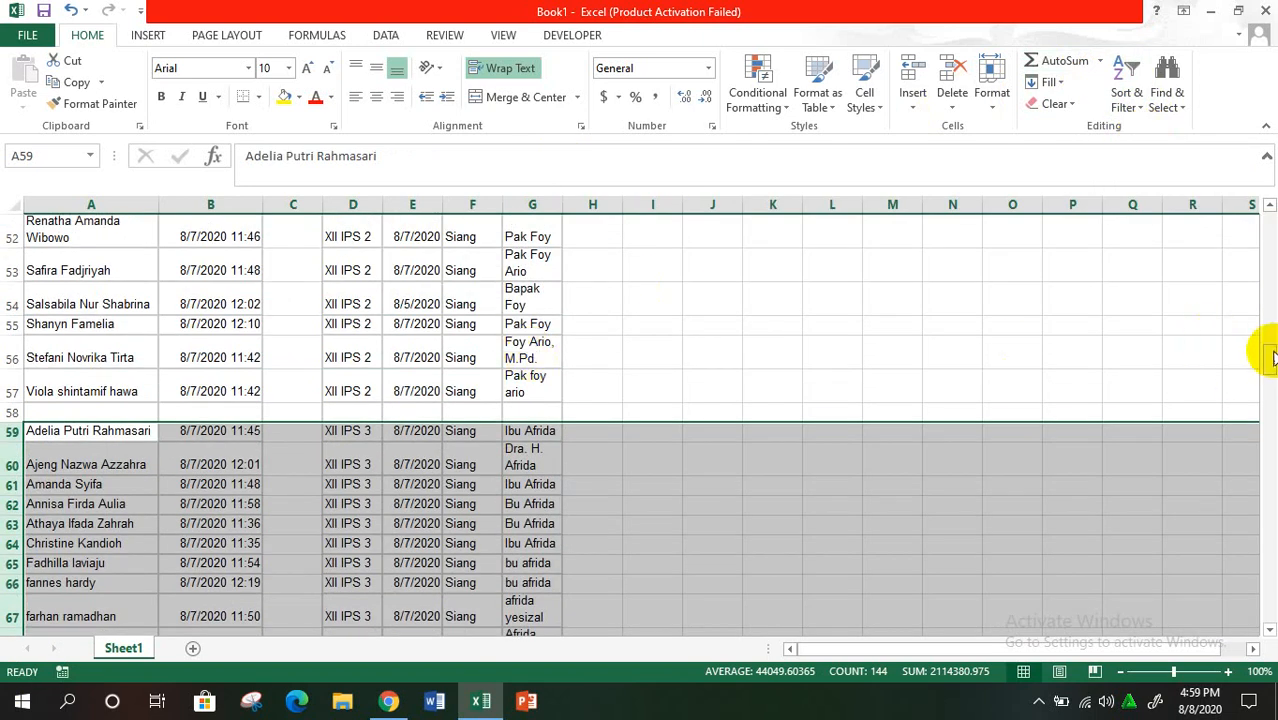
# Sort the XII MIPA 1 rows 84 to 102 from A to Z by student name.
pyautogui.moveTo(1270, 358); pyautogui.dragTo(1264, 422)
pyautogui.click(16, 341)
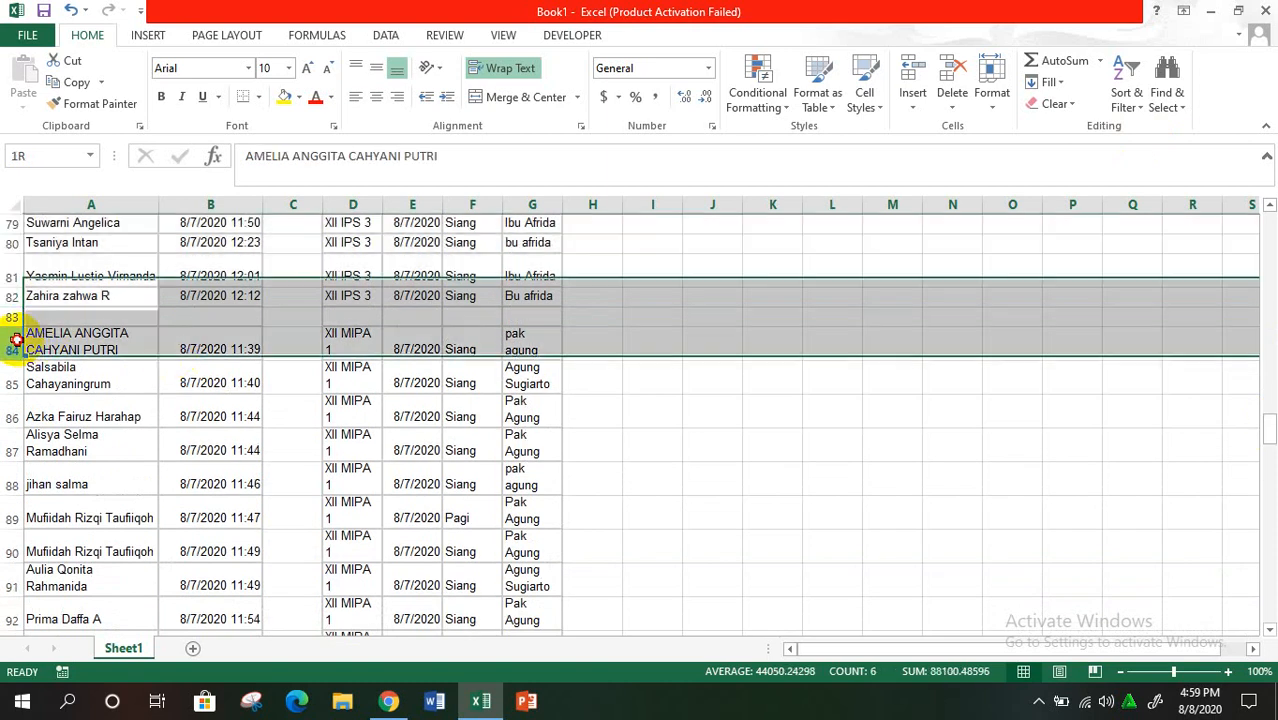
pyautogui.moveTo(16, 341); pyautogui.dragTo(29, 262)
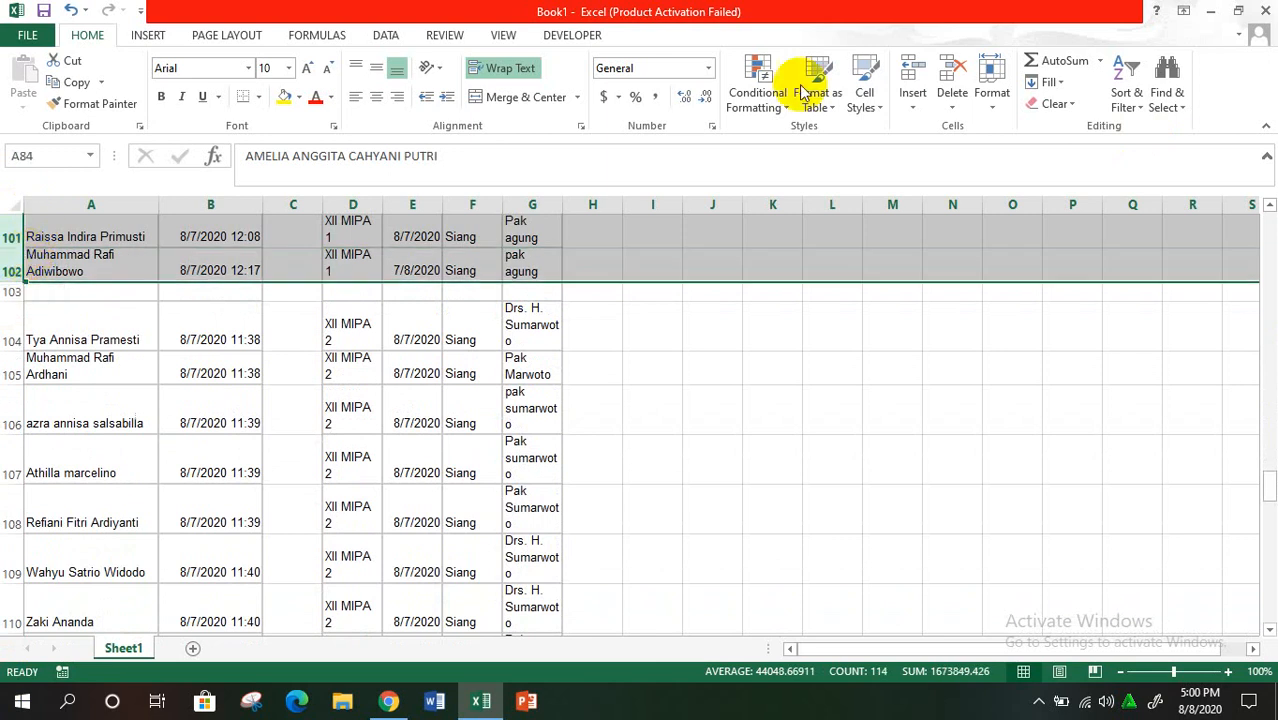
pyautogui.click(1124, 88)
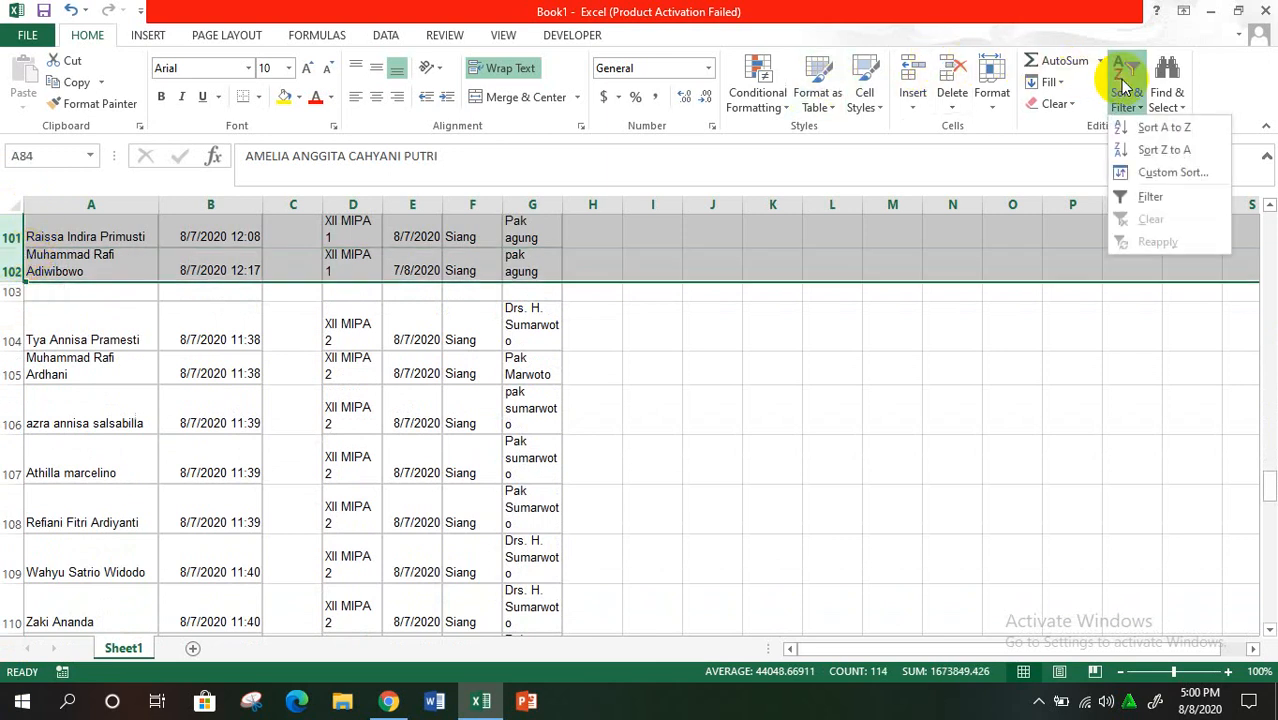
pyautogui.click(1160, 130)
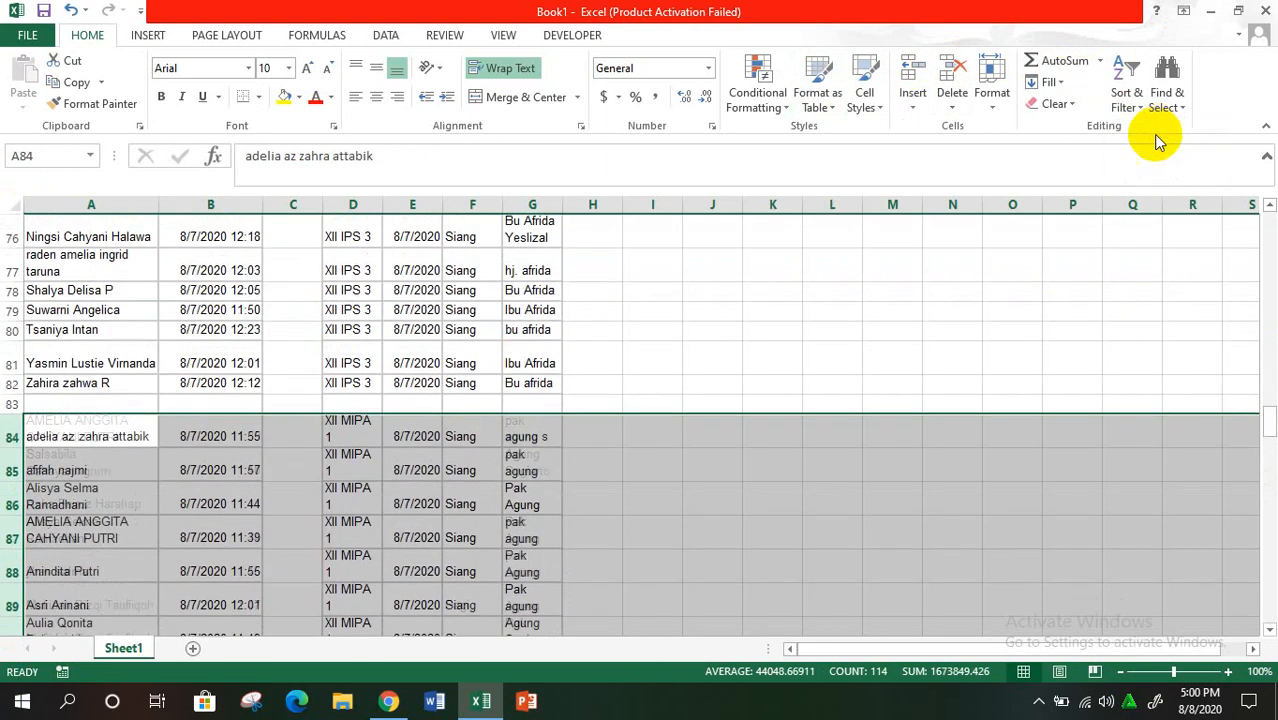
# Sort the XII MIPA 2 rows 104 to 136 from A to Z by student name.
pyautogui.click(1271, 460)
pyautogui.click(1271, 487)
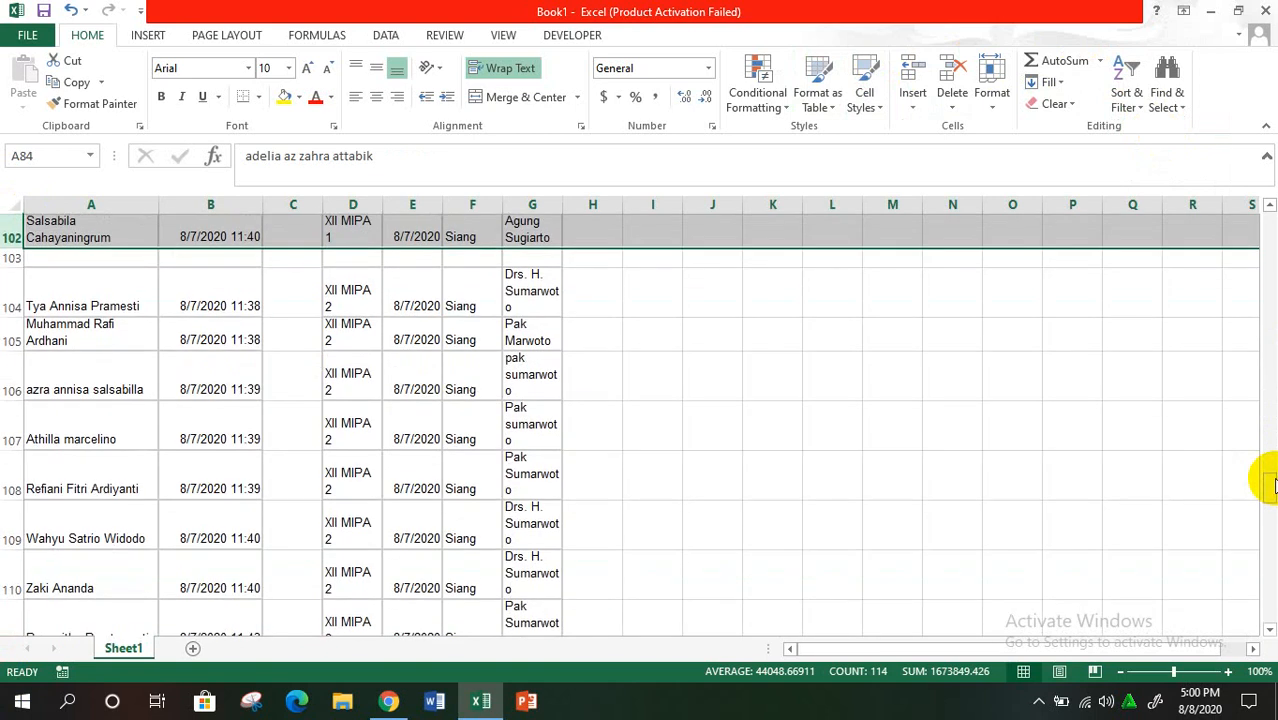
pyautogui.moveTo(10, 290); pyautogui.dragTo(86, 461)
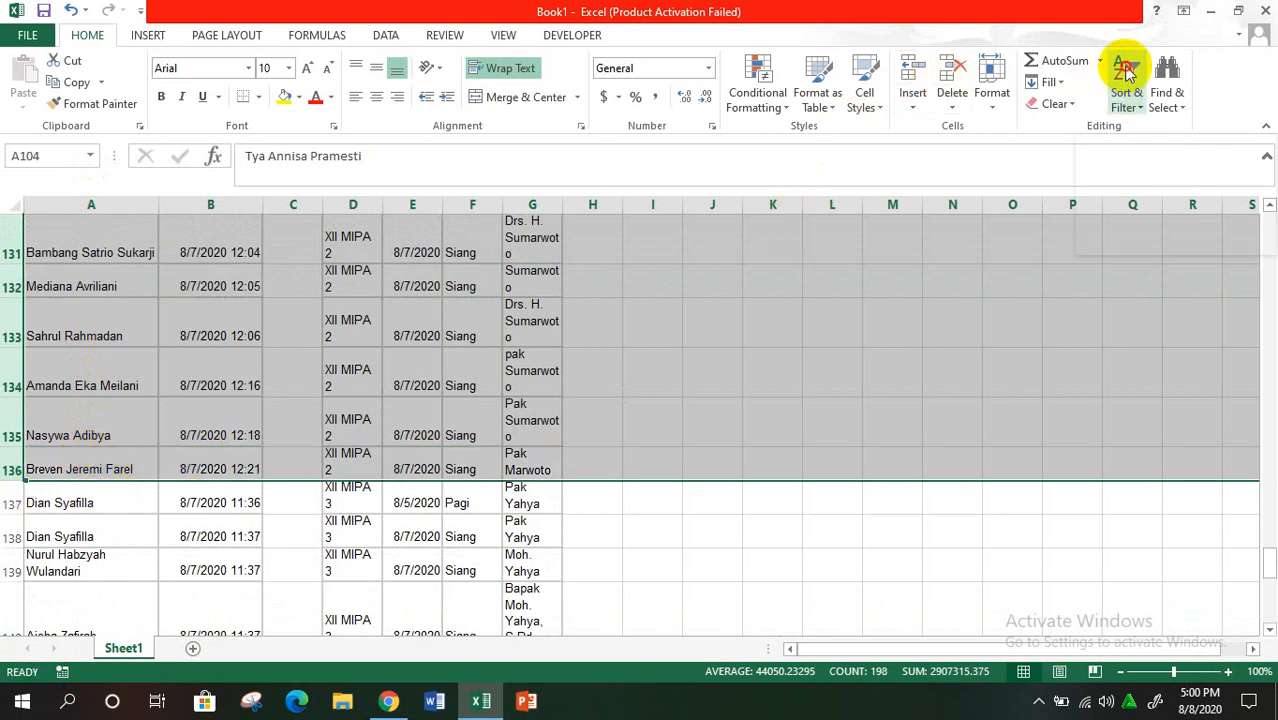
pyautogui.click(1125, 72)
pyautogui.click(1160, 125)
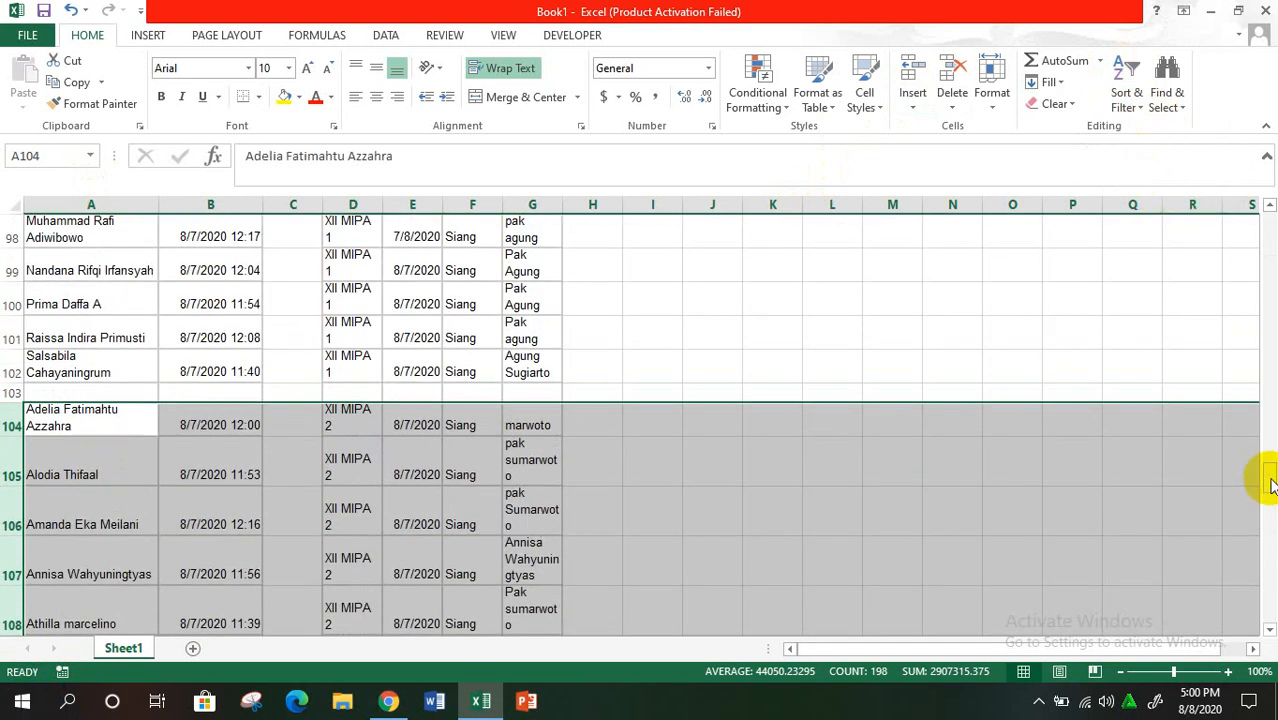
# Insert a blank row at row 137 to separate the XII MIPA 2 and XII MIPA 3 groups.
pyautogui.moveTo(1270, 484); pyautogui.dragTo(1258, 562)
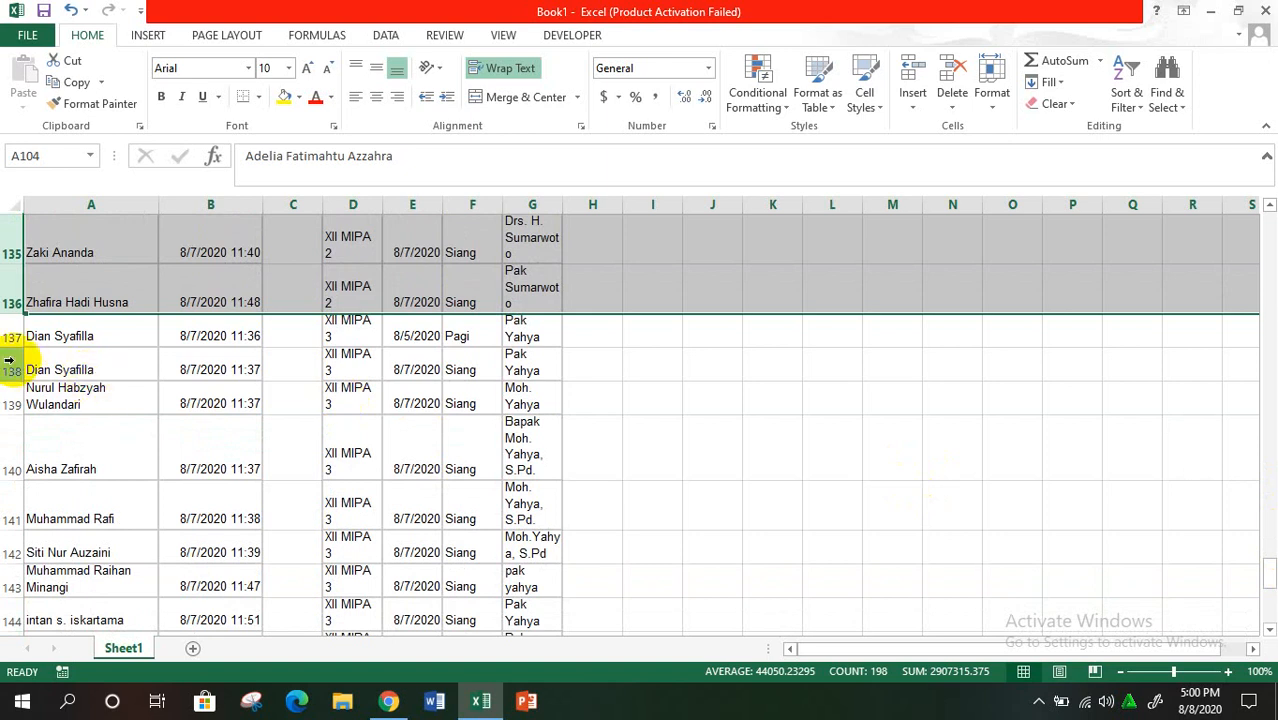
pyautogui.click(10, 337)
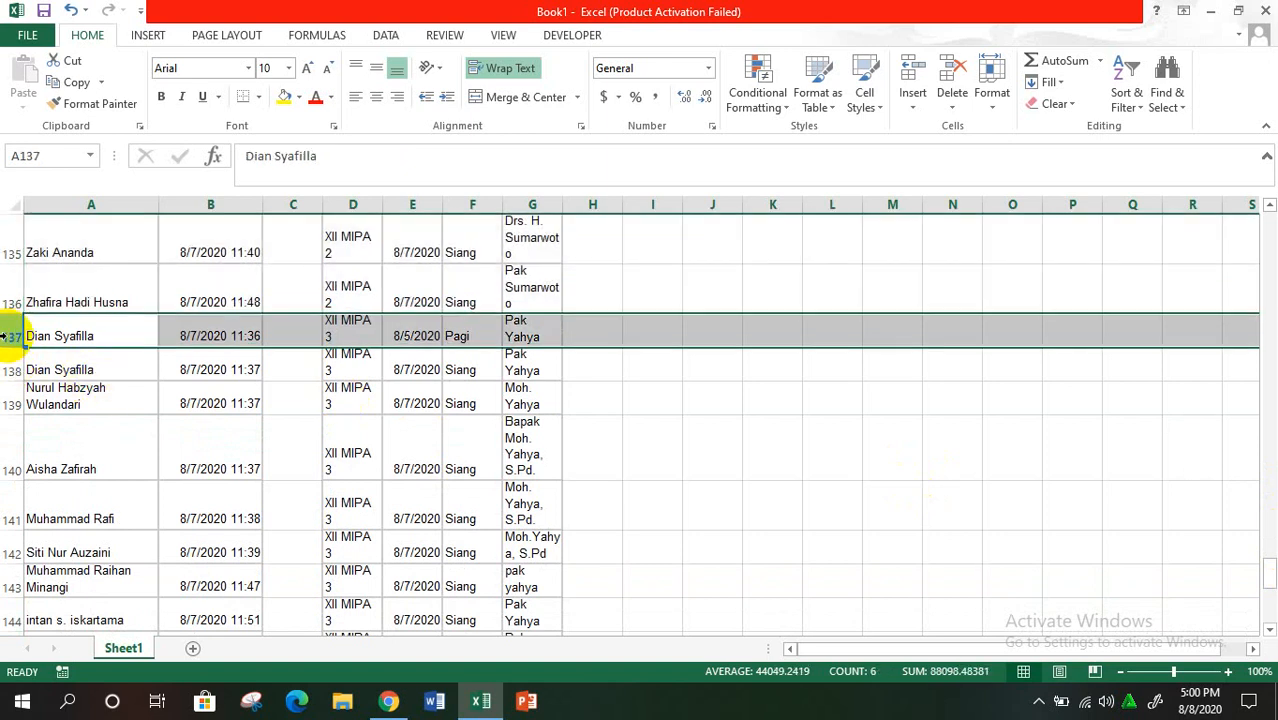
pyautogui.click(916, 70)
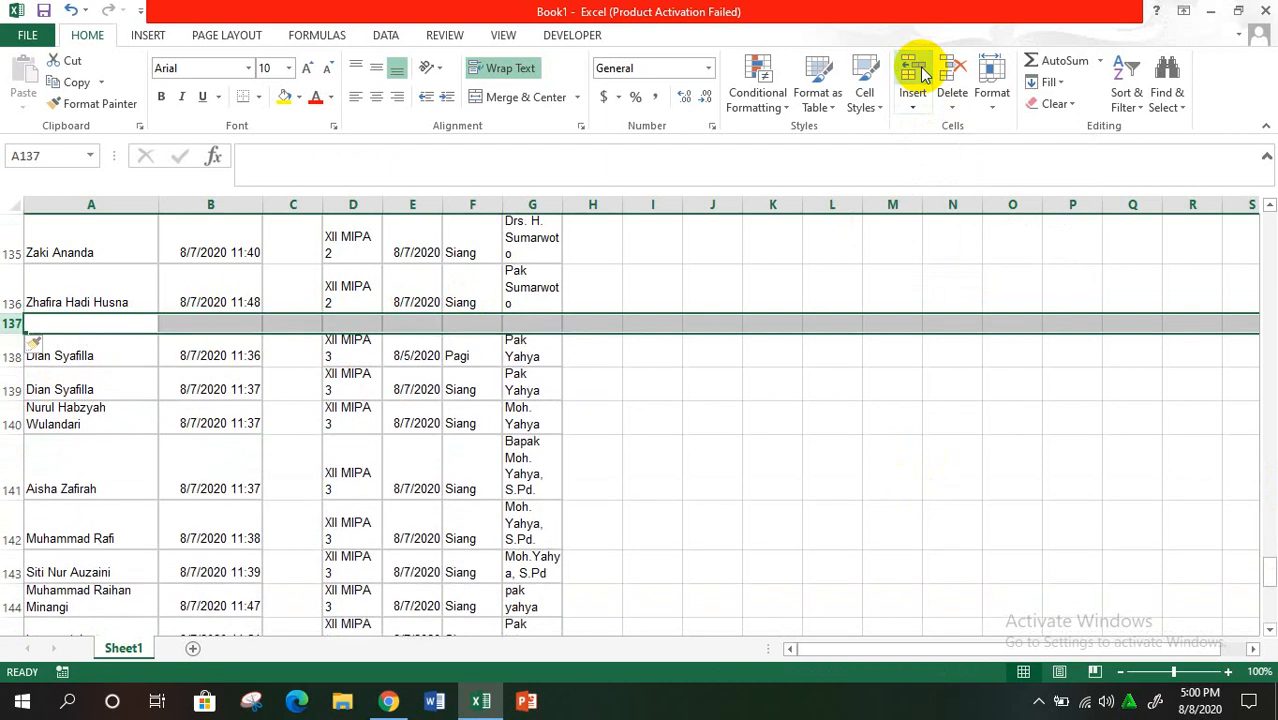
pyautogui.click(644, 392)
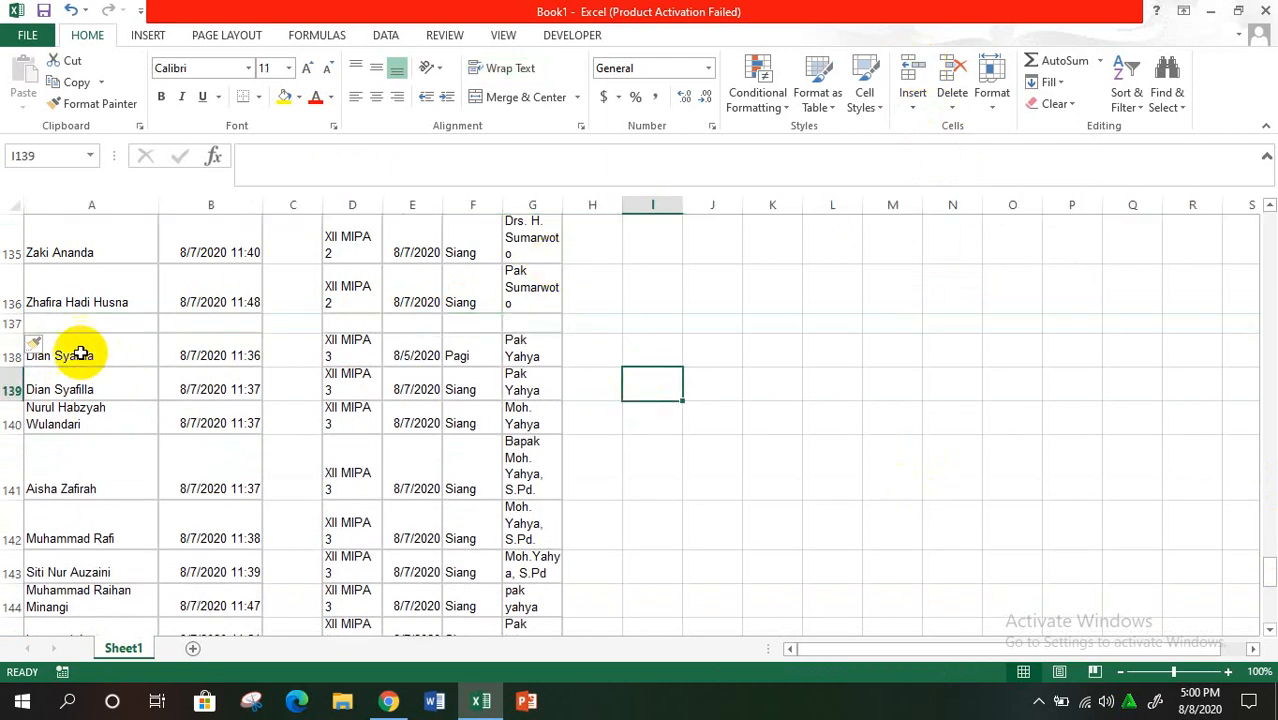
# Sort the XII MIPA 3 rows 138 to 160 from A to Z by student name.
pyautogui.moveTo(5, 355); pyautogui.dragTo(22, 557)
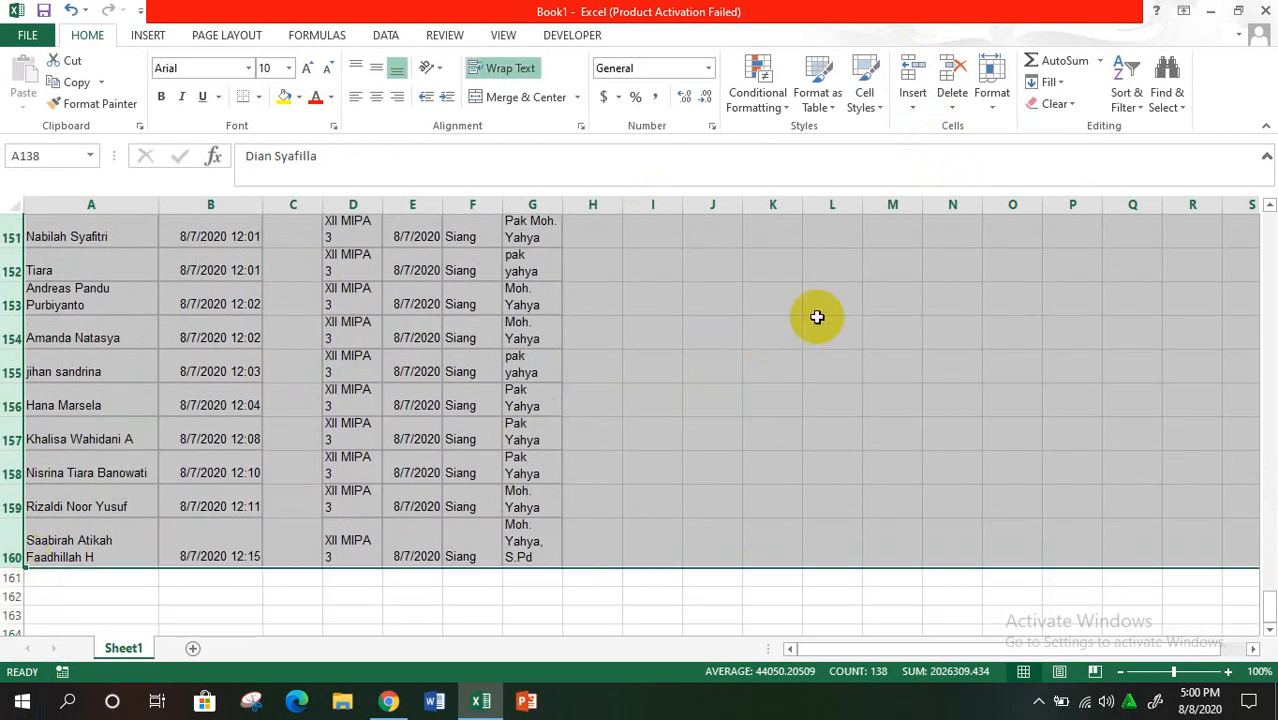
pyautogui.click(1122, 95)
pyautogui.click(1150, 126)
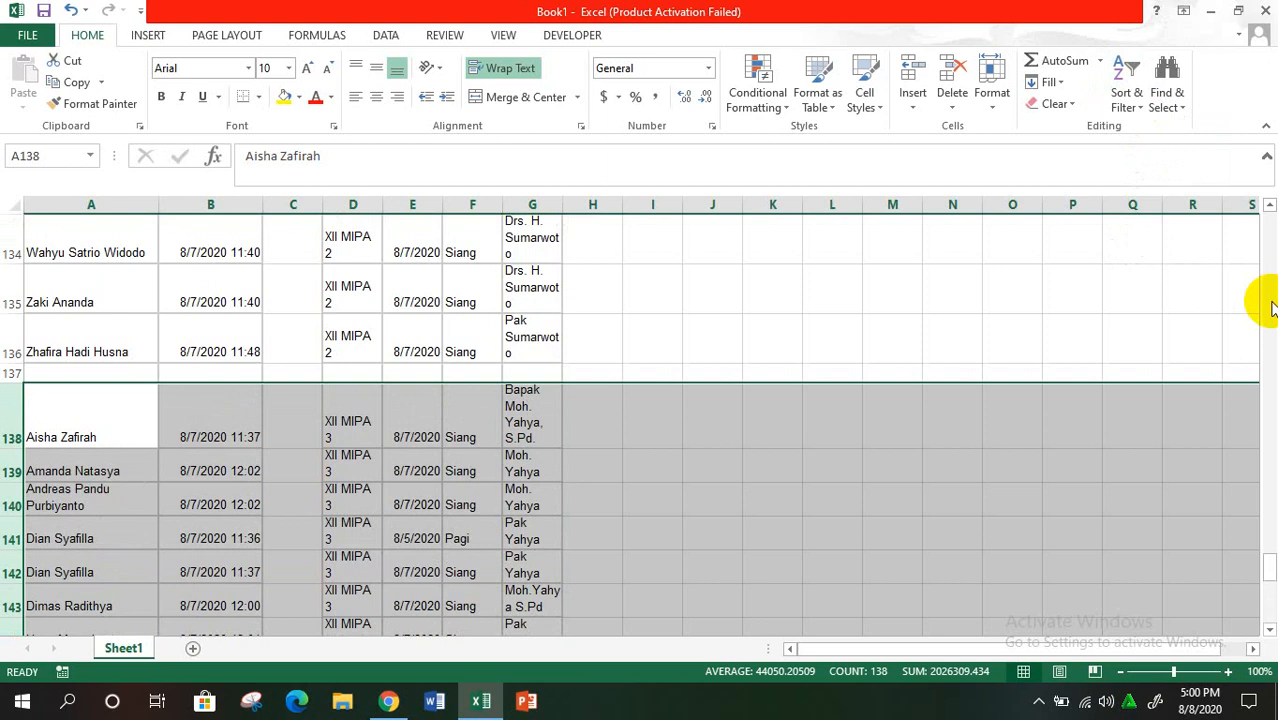
# Move the whole student name column from column A to the empty column C.
pyautogui.moveTo(1268, 540); pyautogui.dragTo(1264, 235)
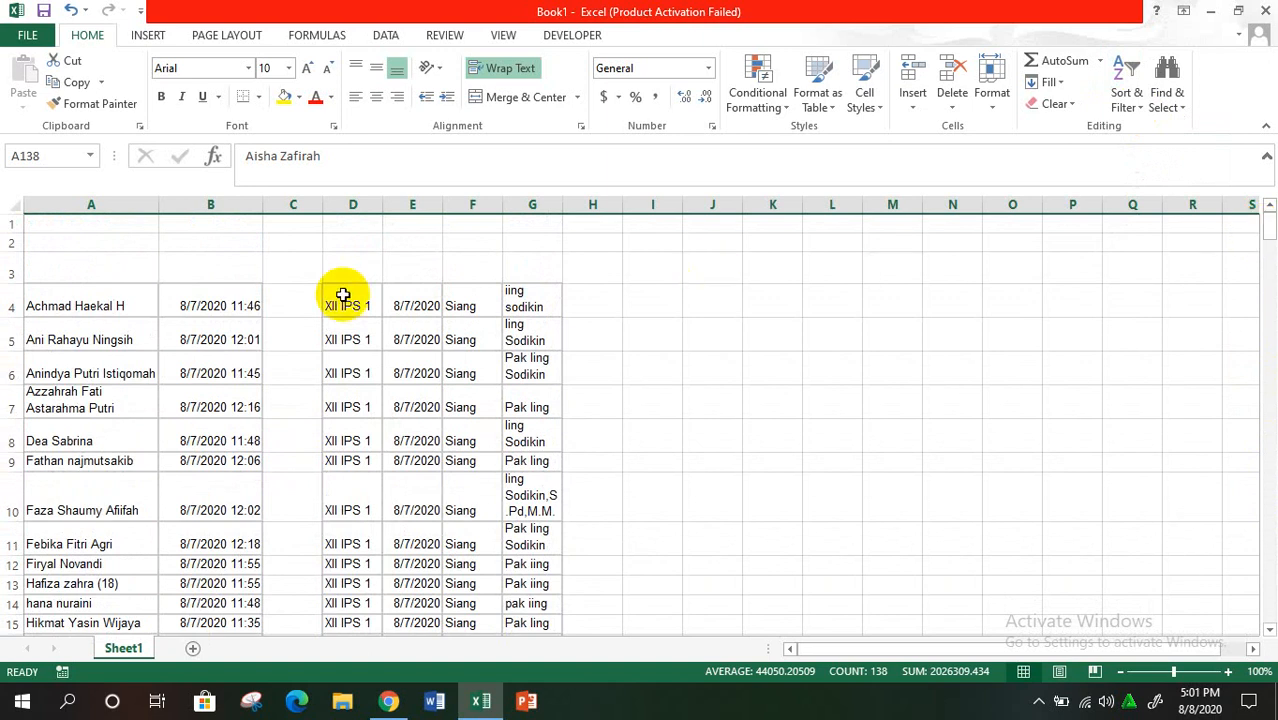
pyautogui.click(288, 290)
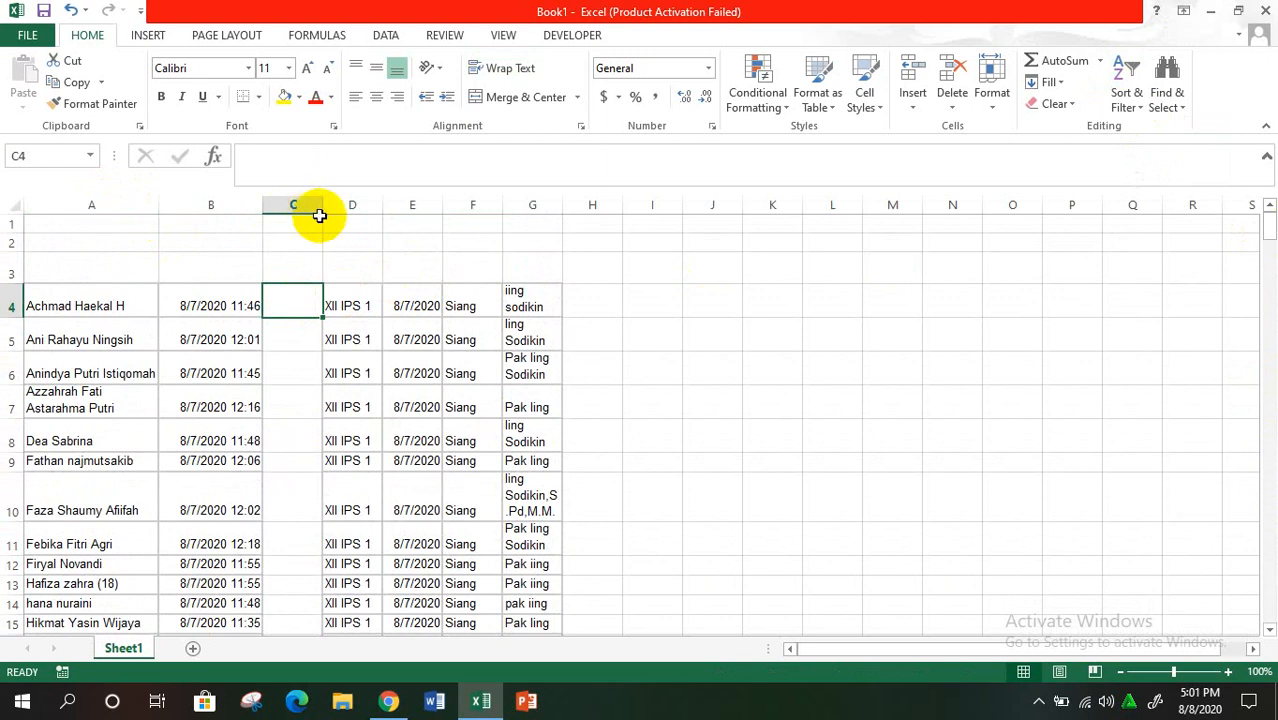
pyautogui.click(94, 203)
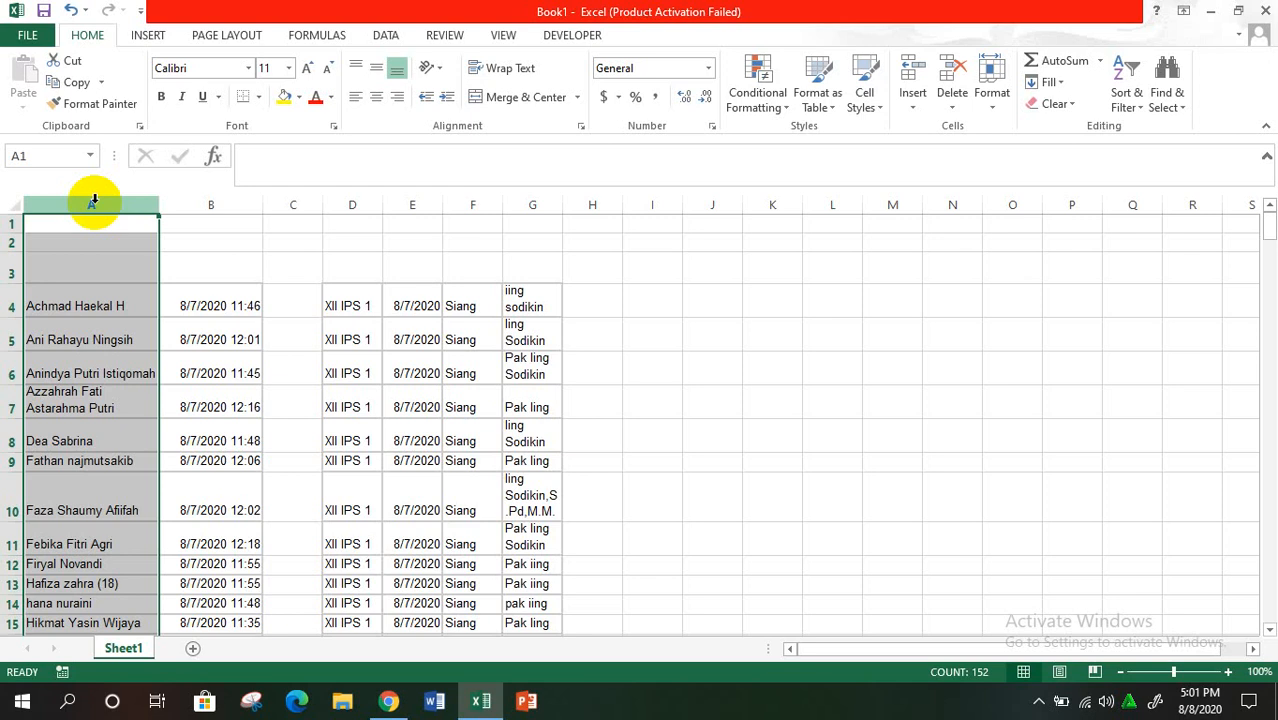
pyautogui.hotkey('ctrl', 'c')
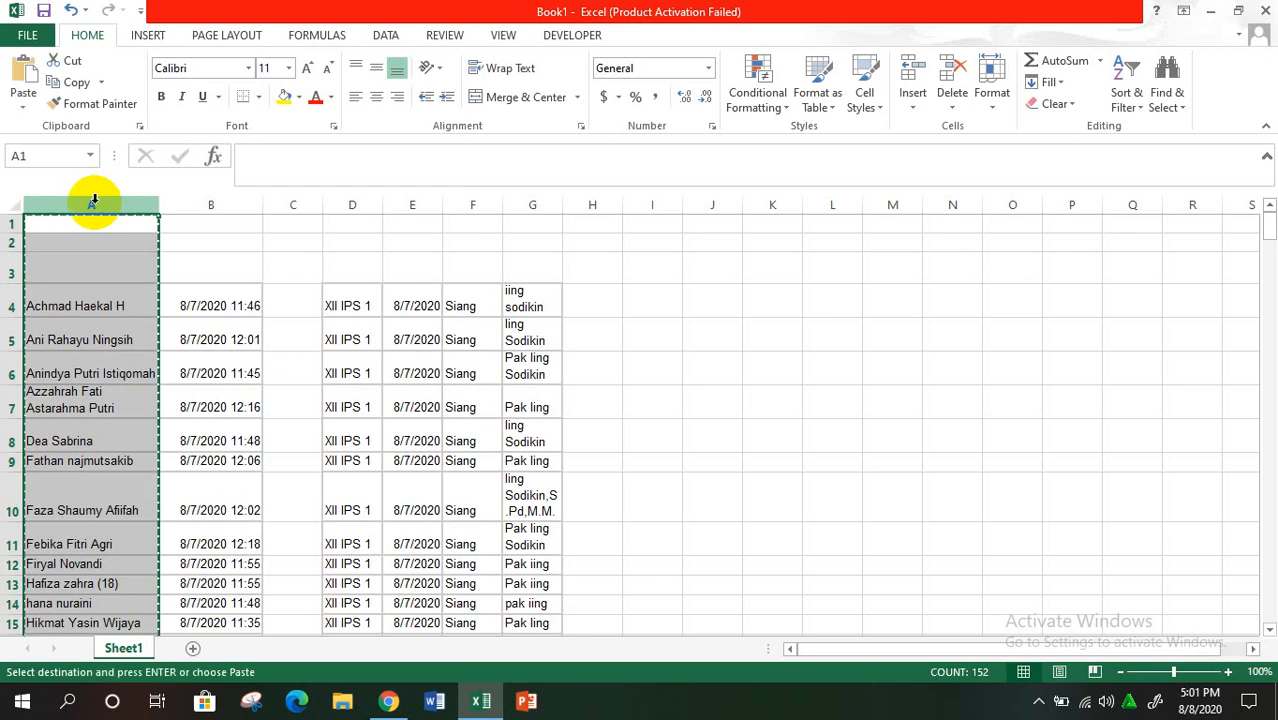
pyautogui.click(291, 206)
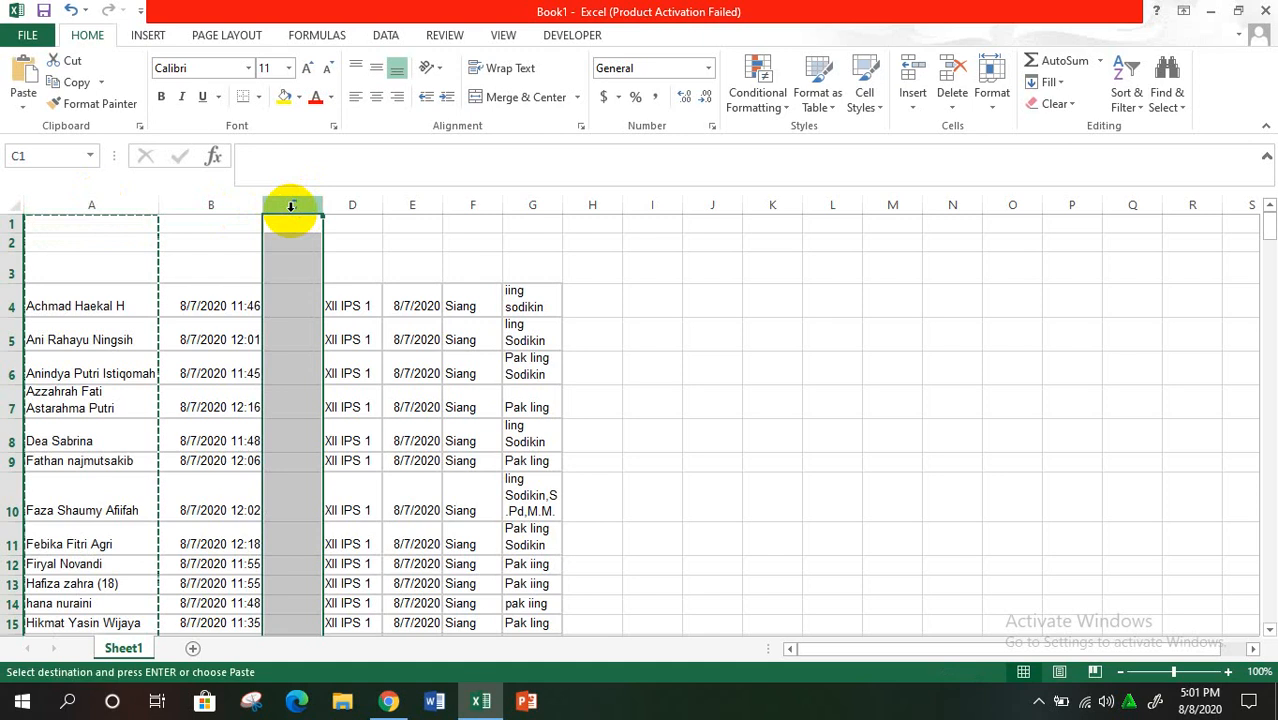
pyautogui.hotkey('ctrl', 'v')
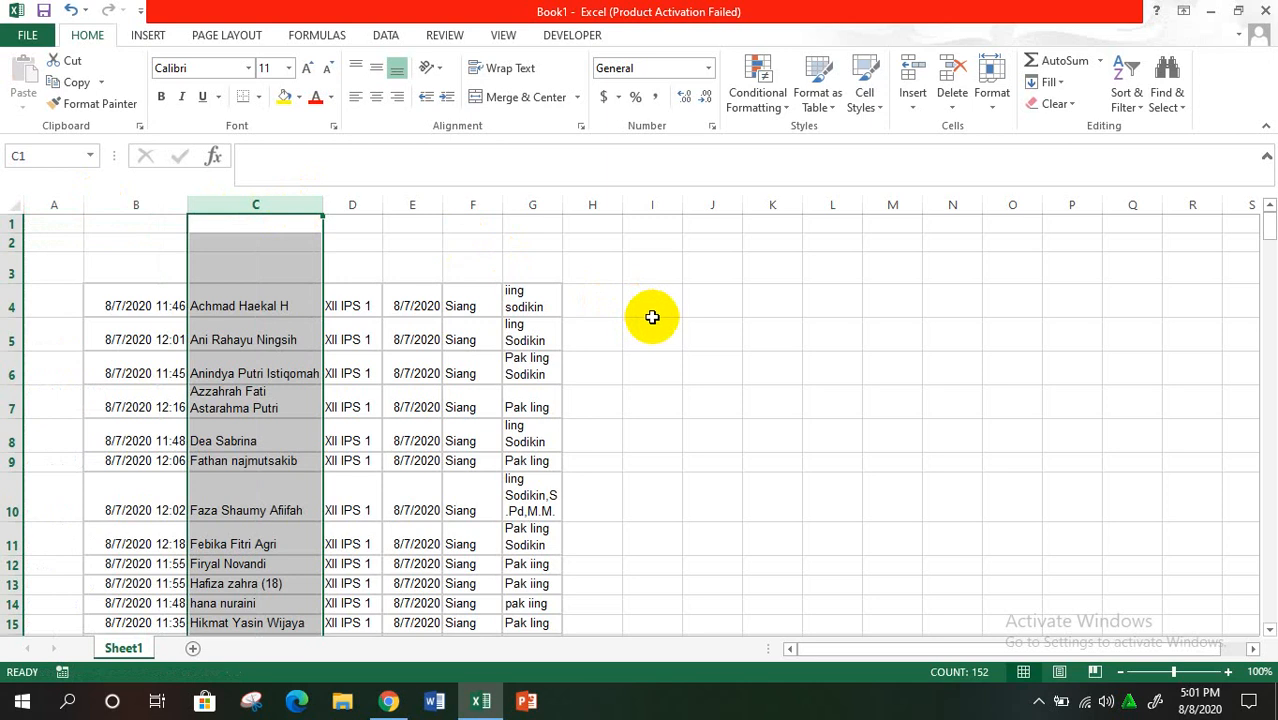
pyautogui.click(653, 317)
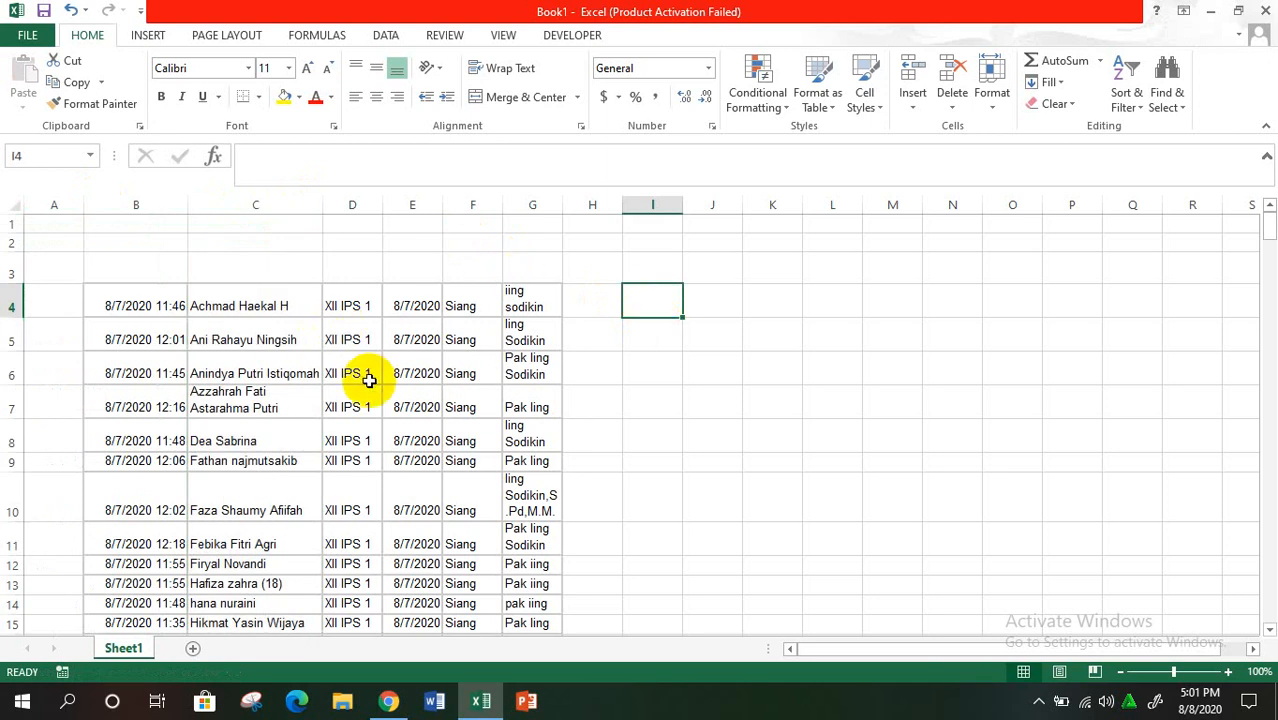
# Check the sorted student names in column C for duplicate entries, going down through the XII IPS 1 and XII IPS 2 groups.
pyautogui.click(263, 338)
pyautogui.press('Down')
pyautogui.press('Down')
pyautogui.press('Down')
pyautogui.press('Down')
pyautogui.press('Down')
pyautogui.press('Down')
pyautogui.press('Down')
pyautogui.press('Down')
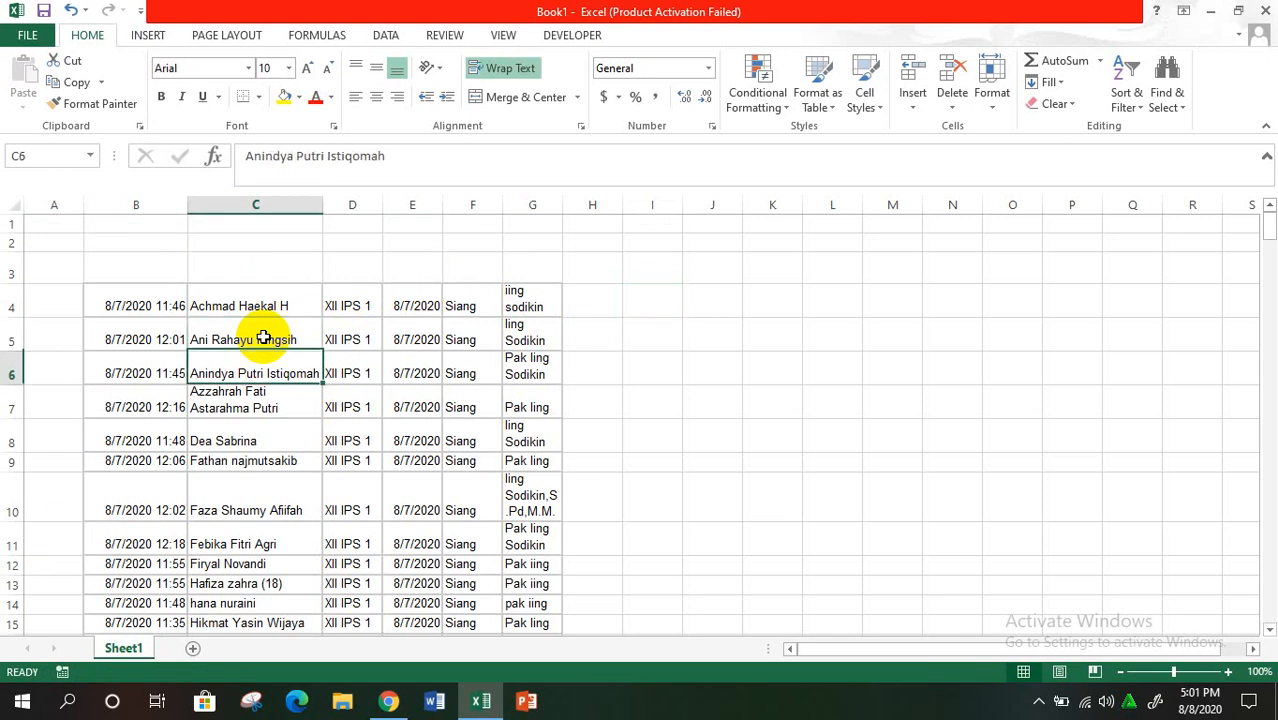
pyautogui.press('Down')
pyautogui.press('Down')
pyautogui.press('Down')
pyautogui.press('Down')
pyautogui.press('Down')
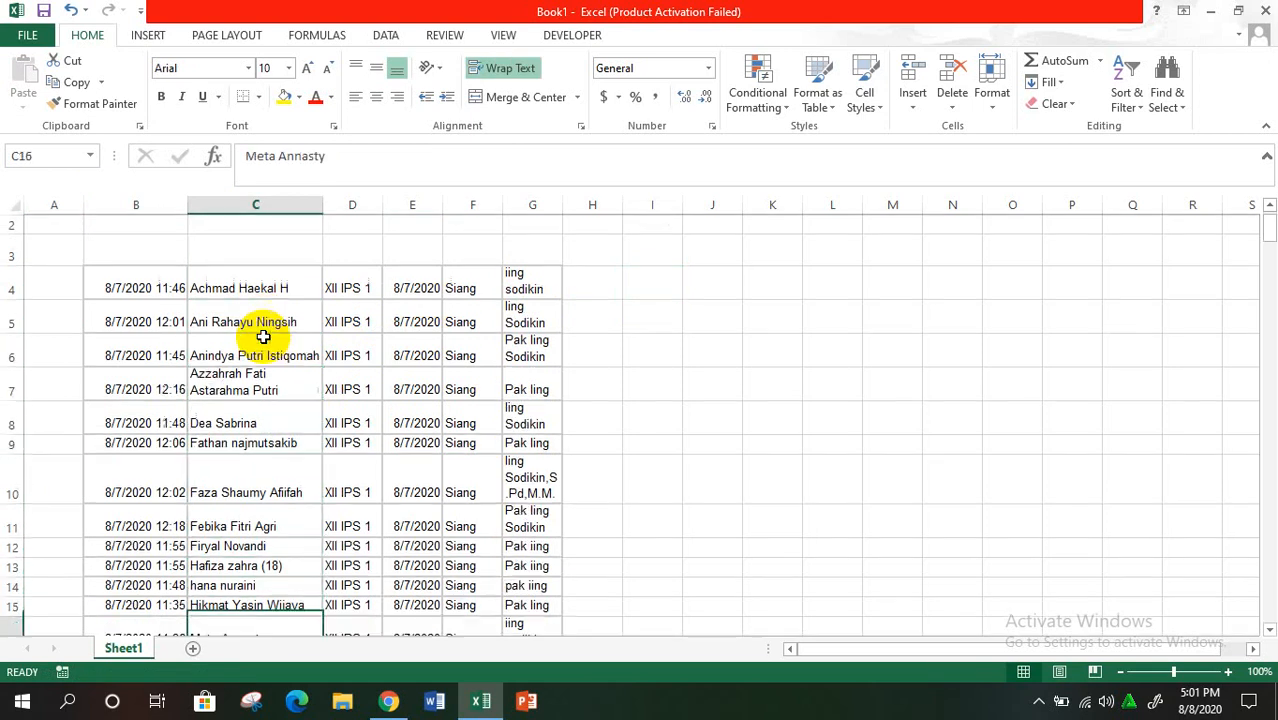
pyautogui.press('Down')
pyautogui.press('Down')
pyautogui.press('Down')
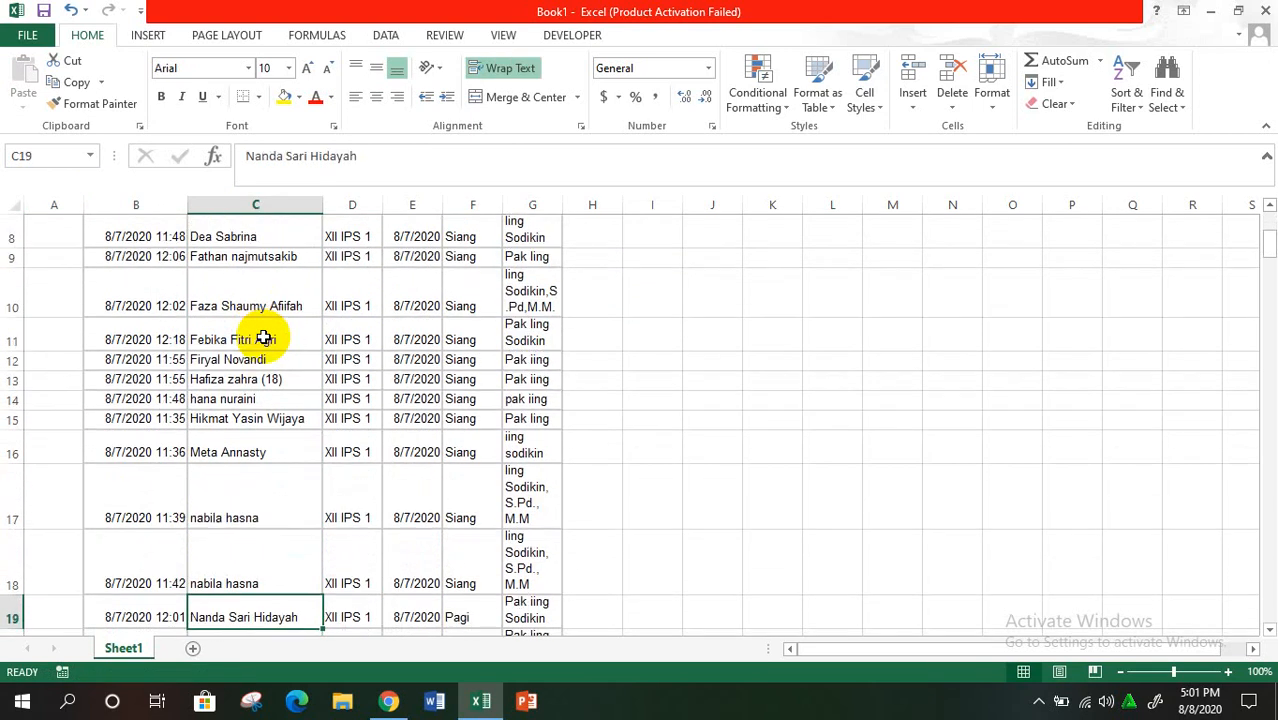
pyautogui.press('Down')
pyautogui.press('Down')
pyautogui.press('Down')
pyautogui.press('Down')
pyautogui.press('Down')
pyautogui.press('Down')
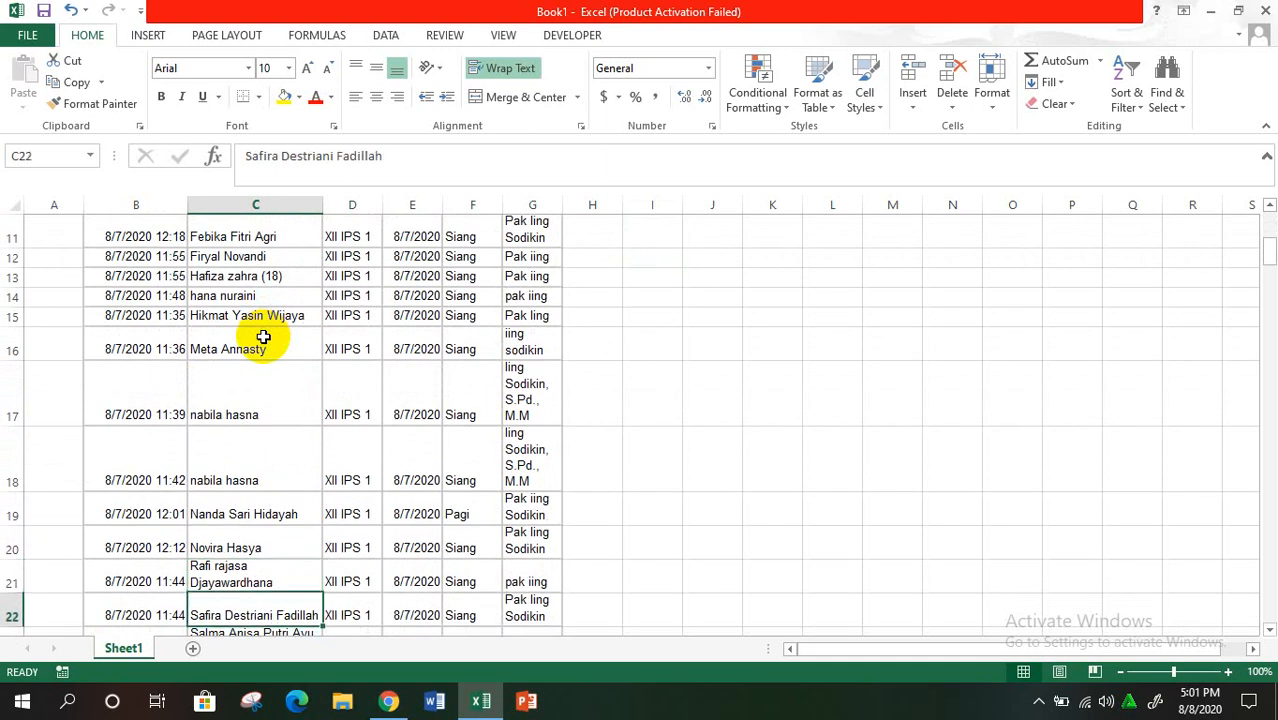
pyautogui.press('Down')
pyautogui.press('Down')
pyautogui.press('Down')
pyautogui.press('Down')
pyautogui.press('Down')
pyautogui.press('Down')
pyautogui.press('Down')
pyautogui.press('Down')
pyautogui.press('Down')
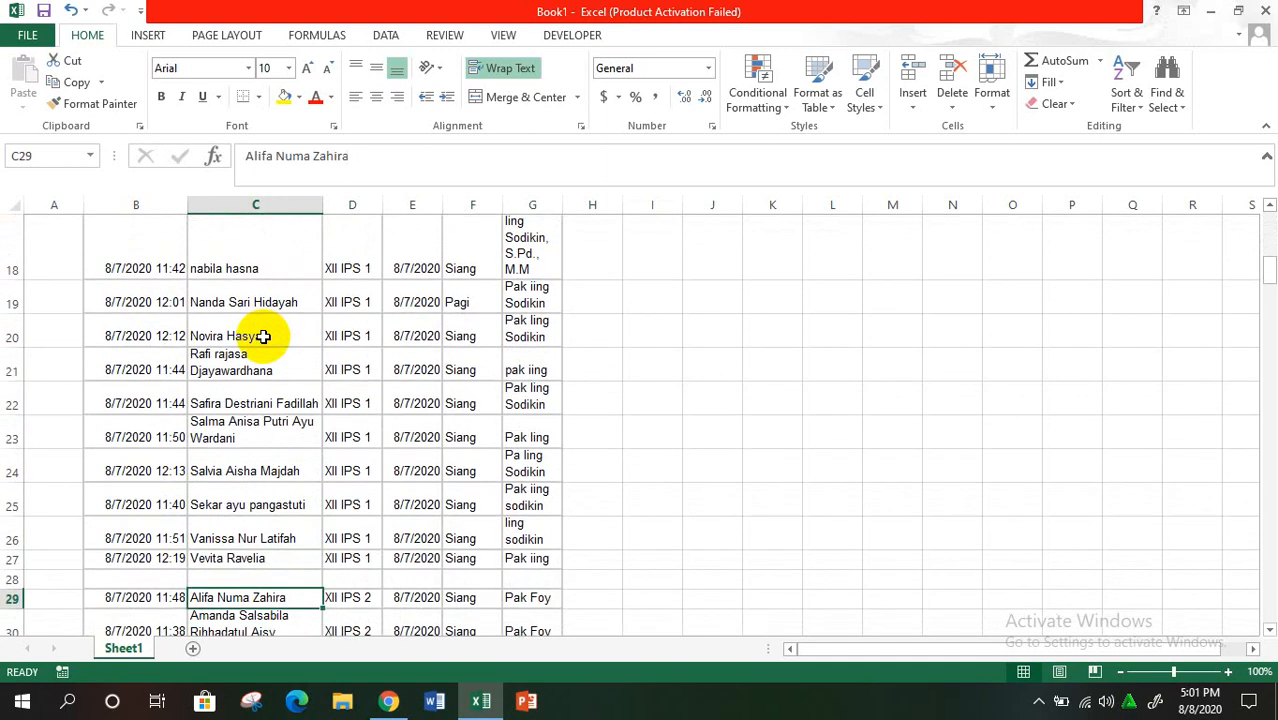
pyautogui.press('Down')
pyautogui.press('Down')
pyautogui.press('Down')
pyautogui.press('Down')
pyautogui.press('Down')
pyautogui.press('Down')
pyautogui.press('Down')
pyautogui.press('Down')
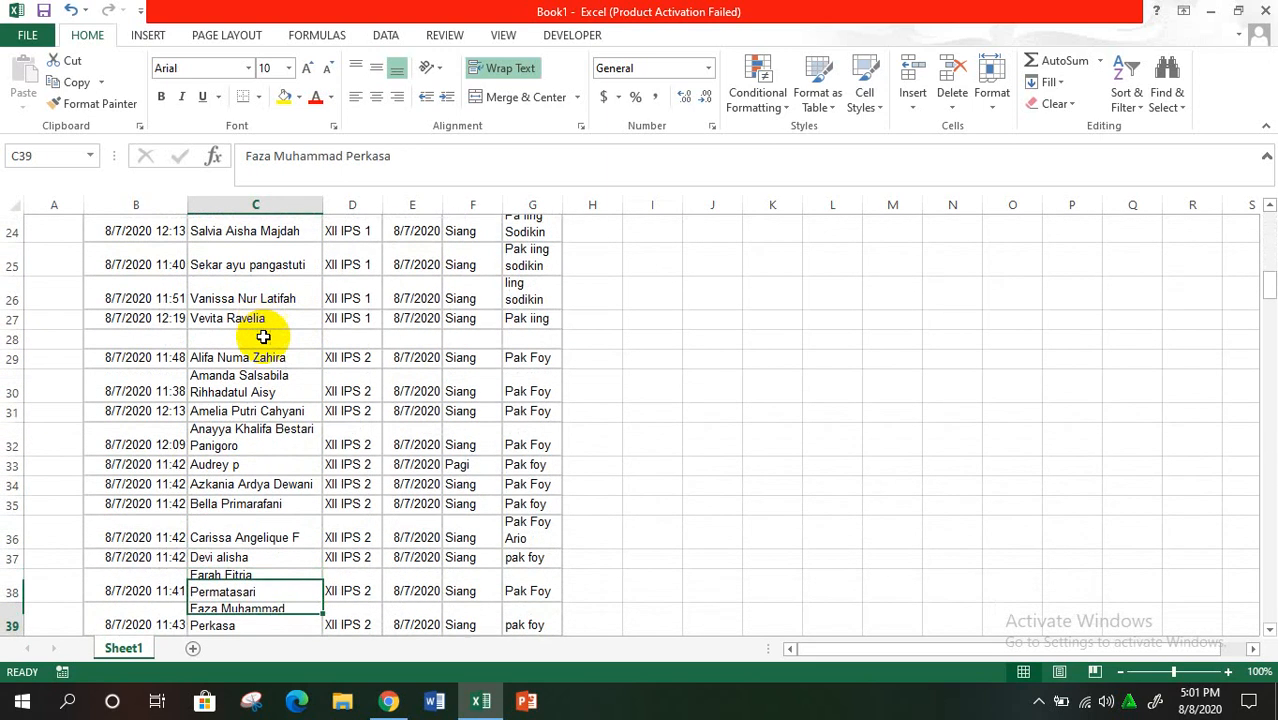
pyautogui.press('Down')
pyautogui.press('Down')
pyautogui.press('Down')
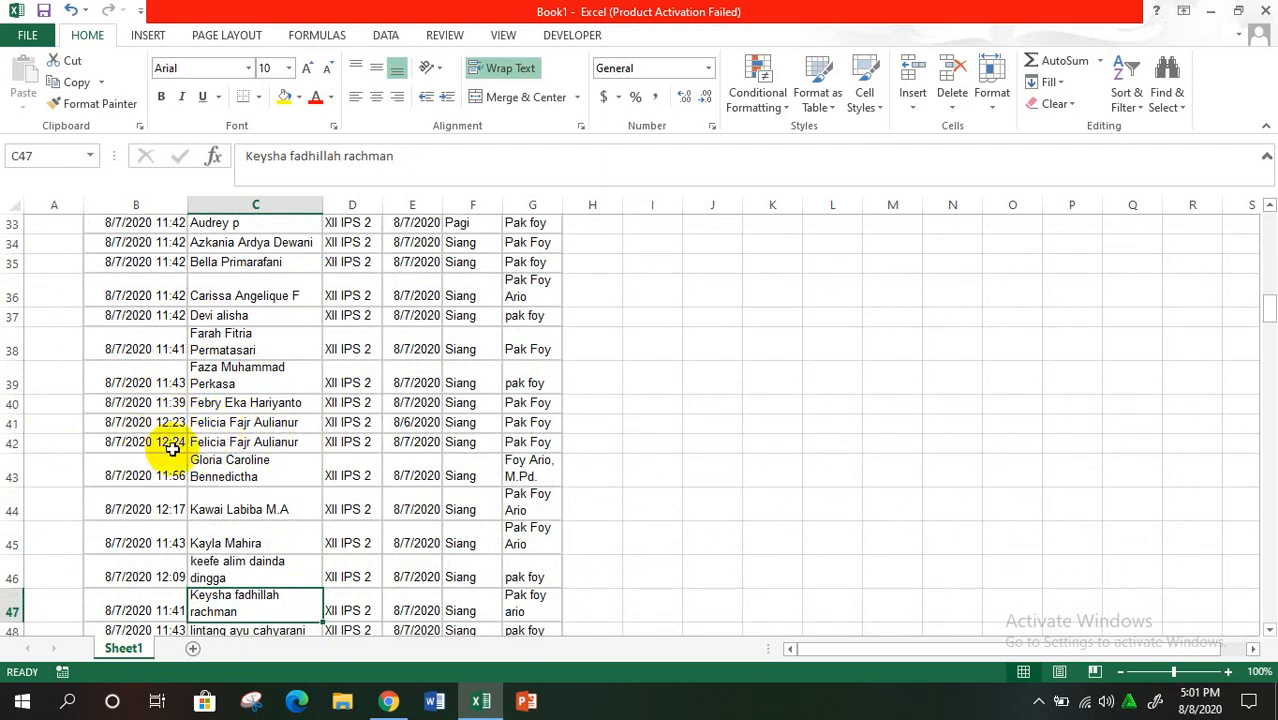
# Delete row 42, the second of the two entries for the same student in the XII IPS 2 group.
pyautogui.click(6, 443)
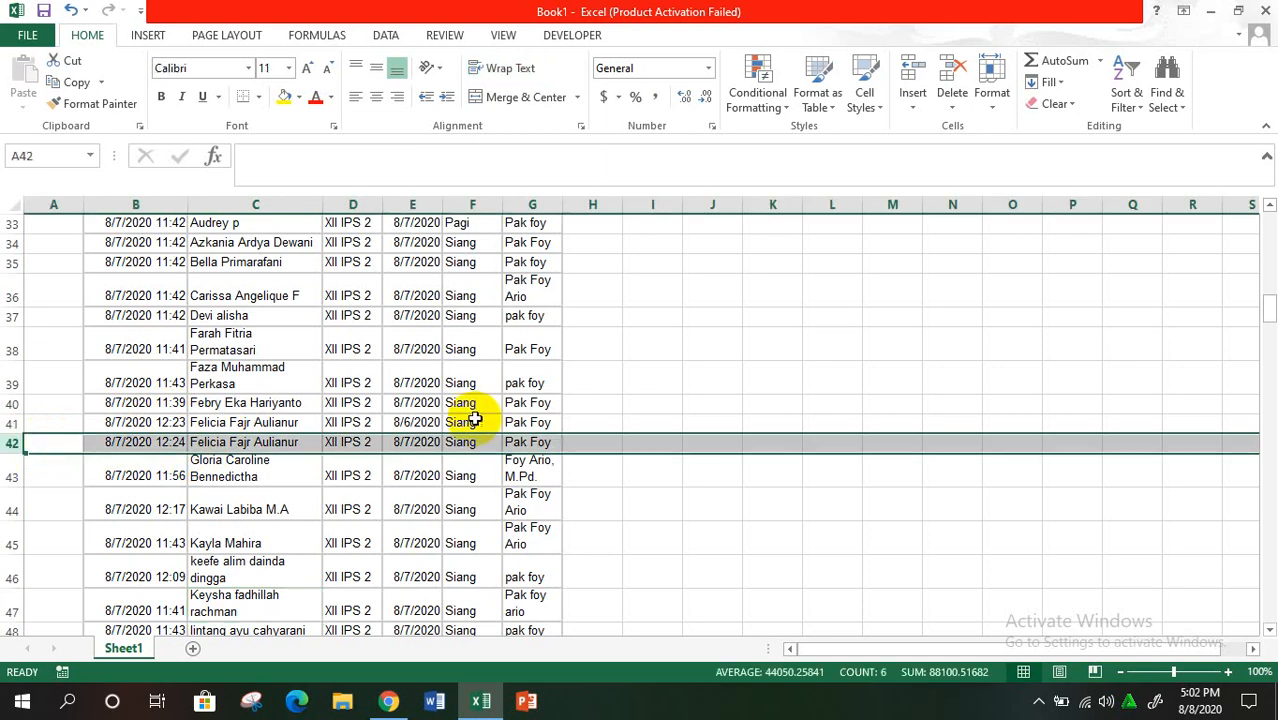
pyautogui.click(951, 72)
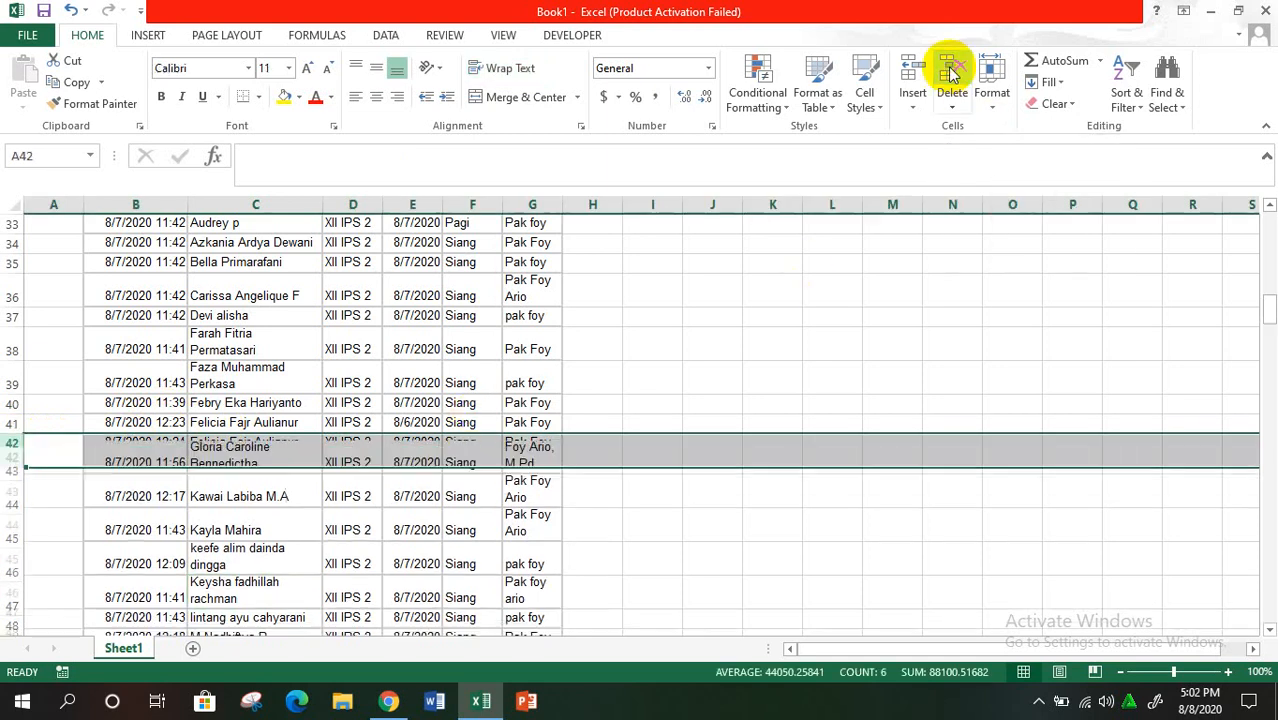
pyautogui.click(284, 519)
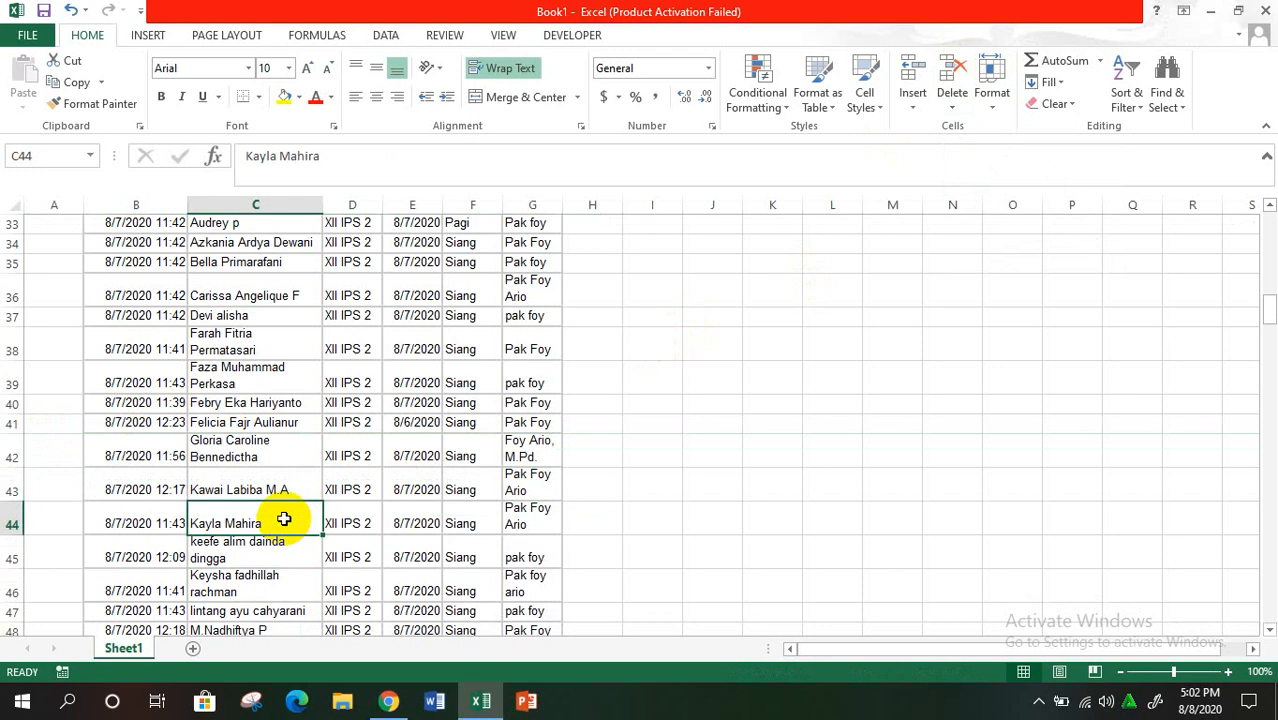
# Review the names in column C down into the XII IPS 3 group and back up to the first students of XII IPS 1.
pyautogui.press('Down')
pyautogui.press('Down')
pyautogui.press('Down')
pyautogui.press('Down')
pyautogui.press('Down')
pyautogui.press('Down')
pyautogui.press('Down')
pyautogui.press('Down')
pyautogui.press('Down')
pyautogui.press('Down')
pyautogui.press('Down')
pyautogui.press('Down')
pyautogui.press('Down')
pyautogui.press('Down')
pyautogui.press('Down')
pyautogui.press('Down')
pyautogui.press('Down')
pyautogui.press('Down')
pyautogui.press('Down')
pyautogui.press('Down')
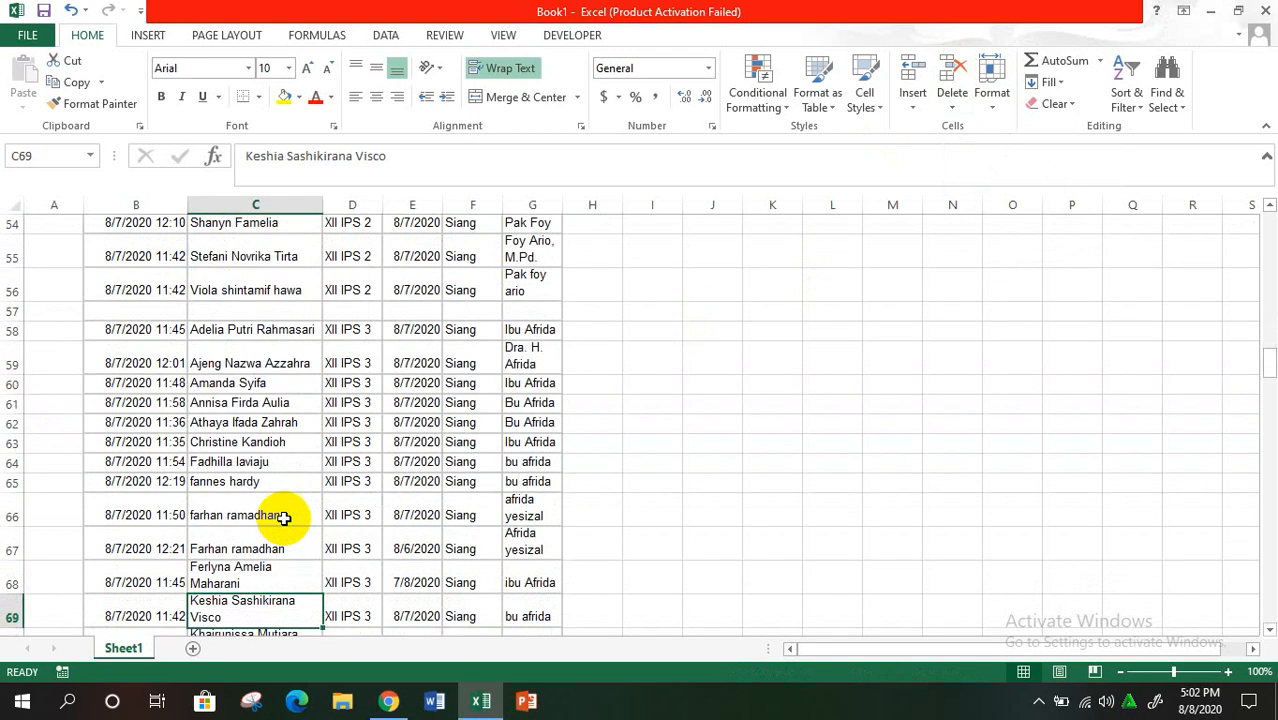
pyautogui.press('Up')
pyautogui.press('Up')
pyautogui.press('Up')
pyautogui.press('Up')
pyautogui.press('Up')
pyautogui.press('Up')
pyautogui.press('Up')
pyautogui.press('Up')
pyautogui.press('Up')
pyautogui.press('Up')
pyautogui.press('Up')
pyautogui.press('Up')
pyautogui.press('Up')
pyautogui.press('Up')
pyautogui.press('Up')
pyautogui.press('Up')
pyautogui.press('Up')
pyautogui.press('Up')
pyautogui.press('Up')
pyautogui.press('Up')
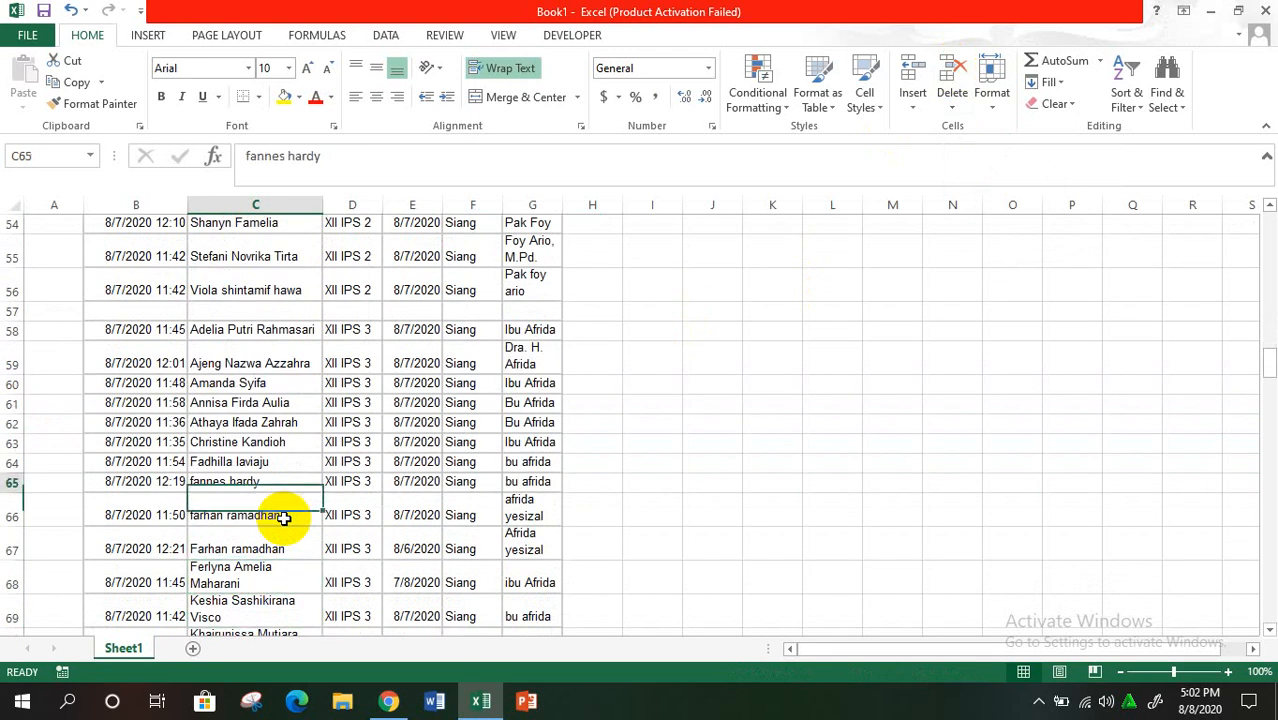
pyautogui.press('Up')
pyautogui.press('Up')
pyautogui.press('Up')
pyautogui.press('Up')
pyautogui.press('Up')
pyautogui.press('Up')
pyautogui.press('Up')
pyautogui.press('Up')
pyautogui.press('Up')
pyautogui.press('Up')
pyautogui.press('Up')
pyautogui.press('Up')
pyautogui.press('Up')
pyautogui.press('Up')
pyautogui.press('Up')
pyautogui.press('Up')
pyautogui.press('Up')
pyautogui.press('Up')
pyautogui.press('Up')
pyautogui.press('Up')
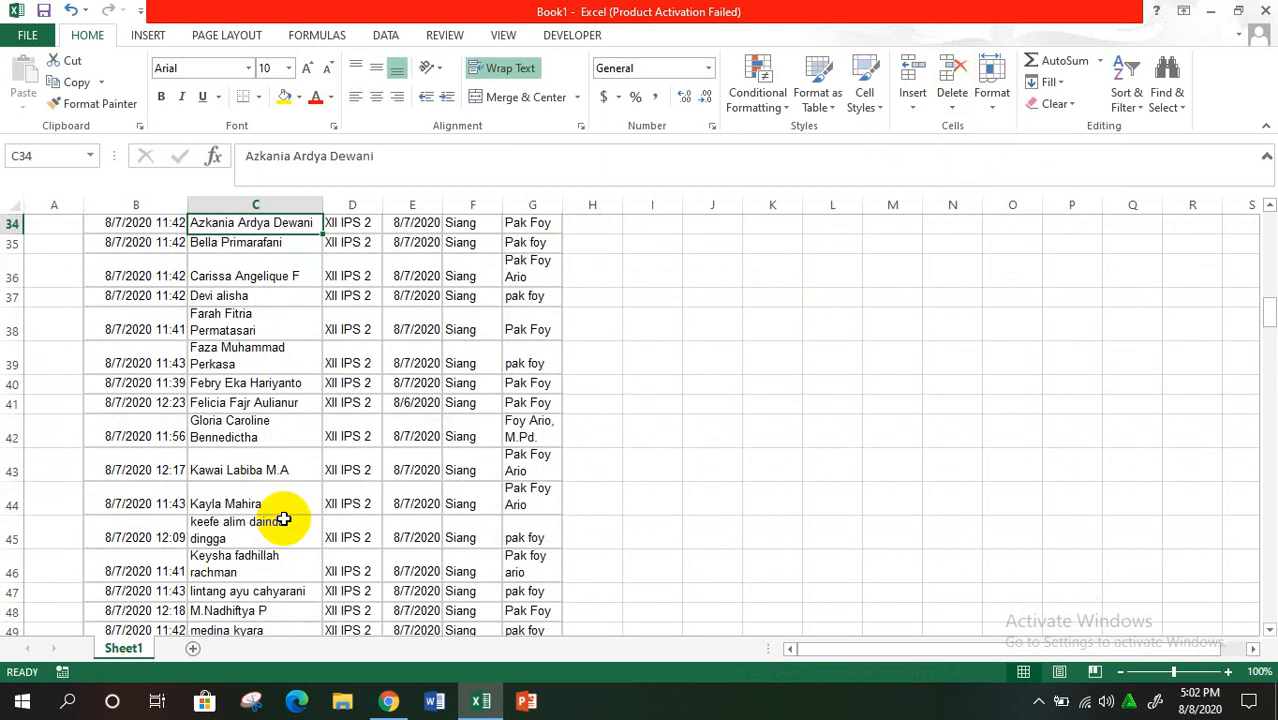
pyautogui.press('Up')
pyautogui.press('Up')
pyautogui.press('Up')
pyautogui.press('Up')
pyautogui.press('Up')
pyautogui.press('Up')
pyautogui.press('Up')
pyautogui.press('Up')
pyautogui.press('Up')
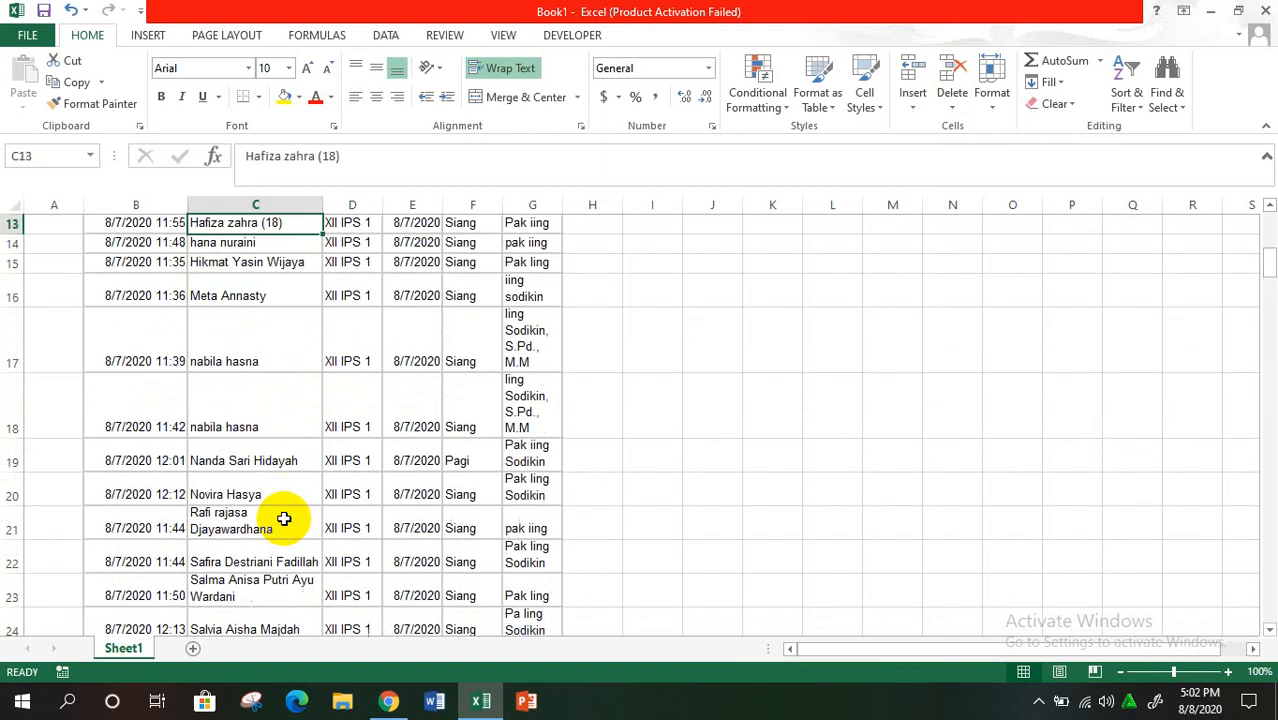
pyautogui.press('Up')
pyautogui.press('Up')
pyautogui.press('Up')
pyautogui.press('Up')
pyautogui.press('Up')
pyautogui.press('Up')
pyautogui.press('Up')
pyautogui.press('Up')
pyautogui.press('Up')
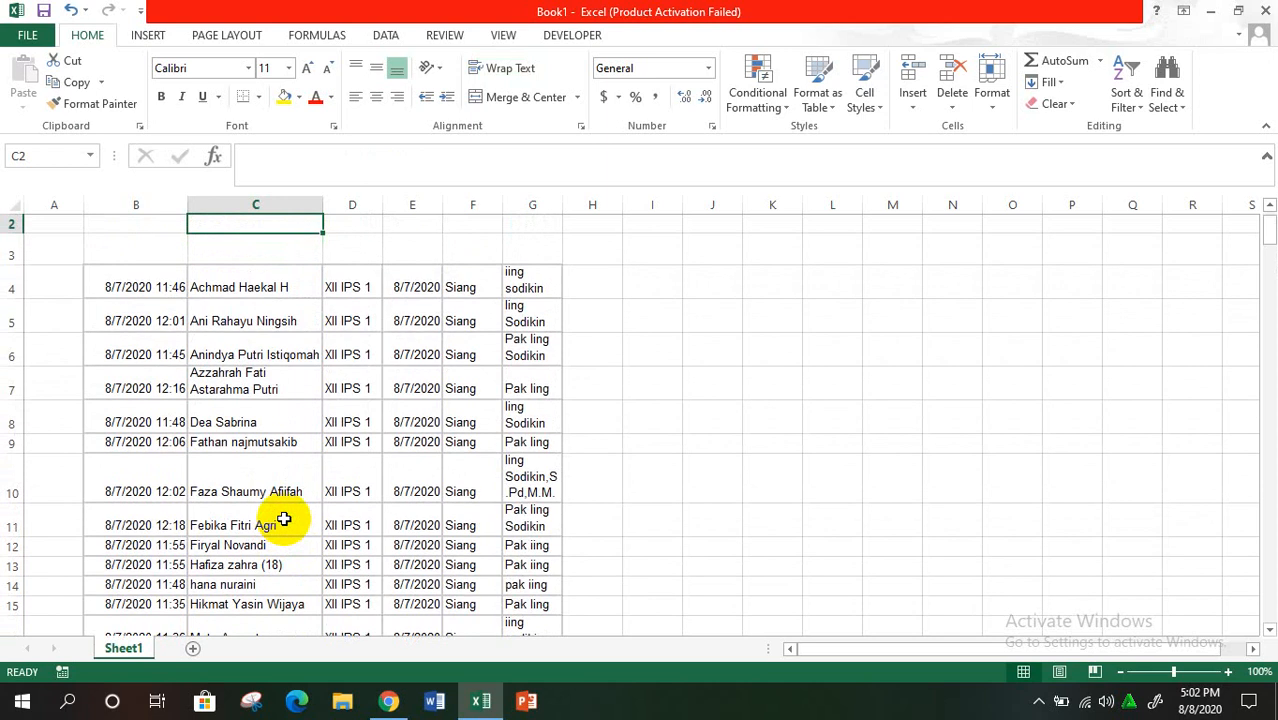
pyautogui.press('Down')
pyautogui.press('Down')
pyautogui.press('Down')
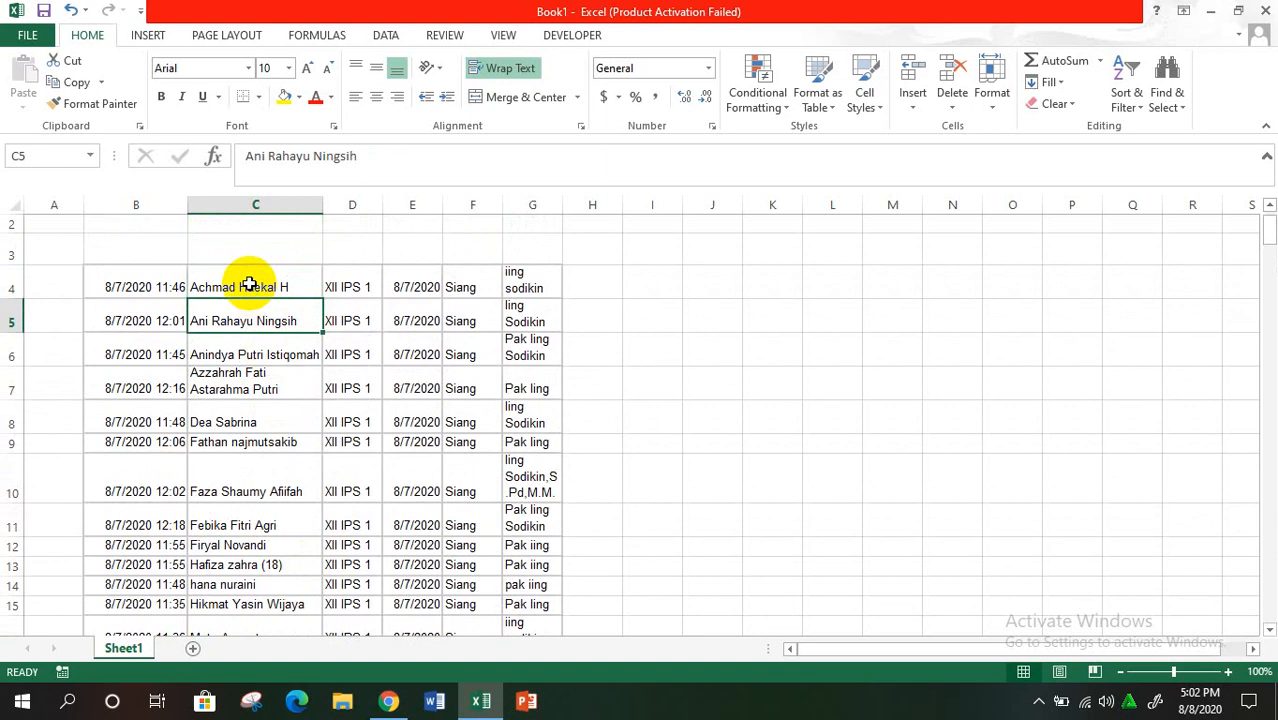
# Enter 1 in cell A4 as the sequence number of the first XII IPS 1 student.
pyautogui.click(40, 281)
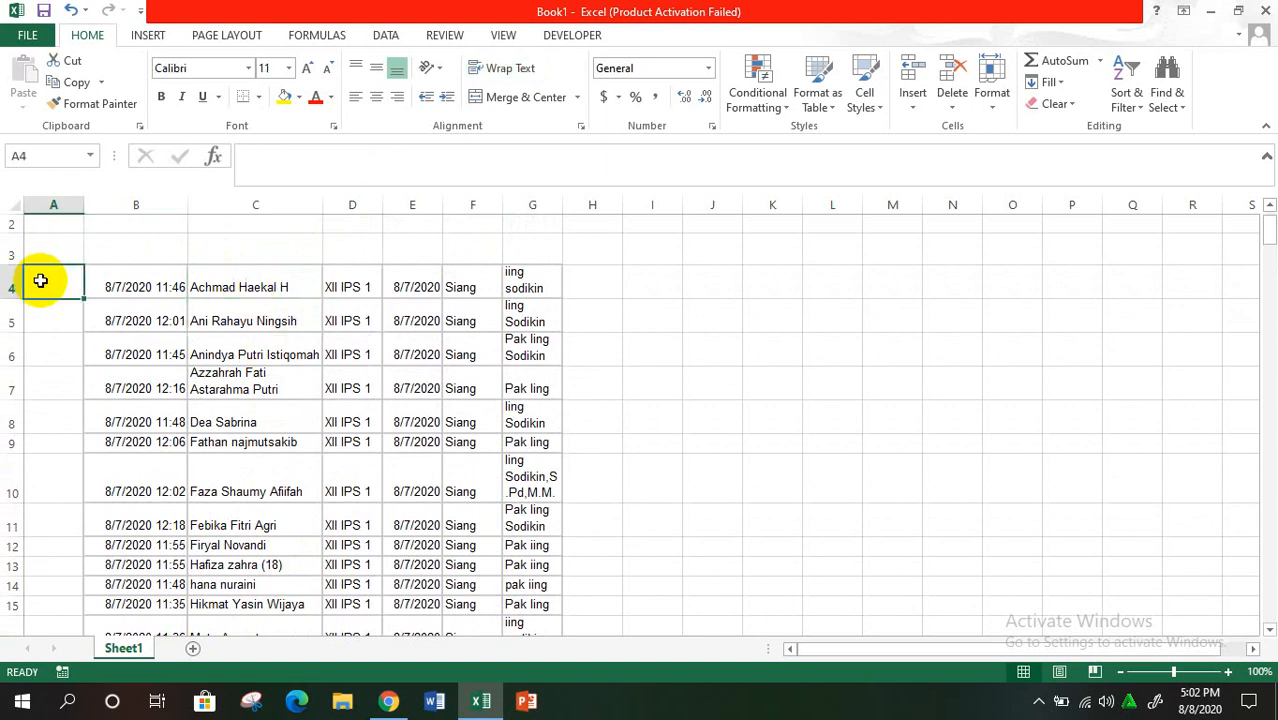
pyautogui.write('1')
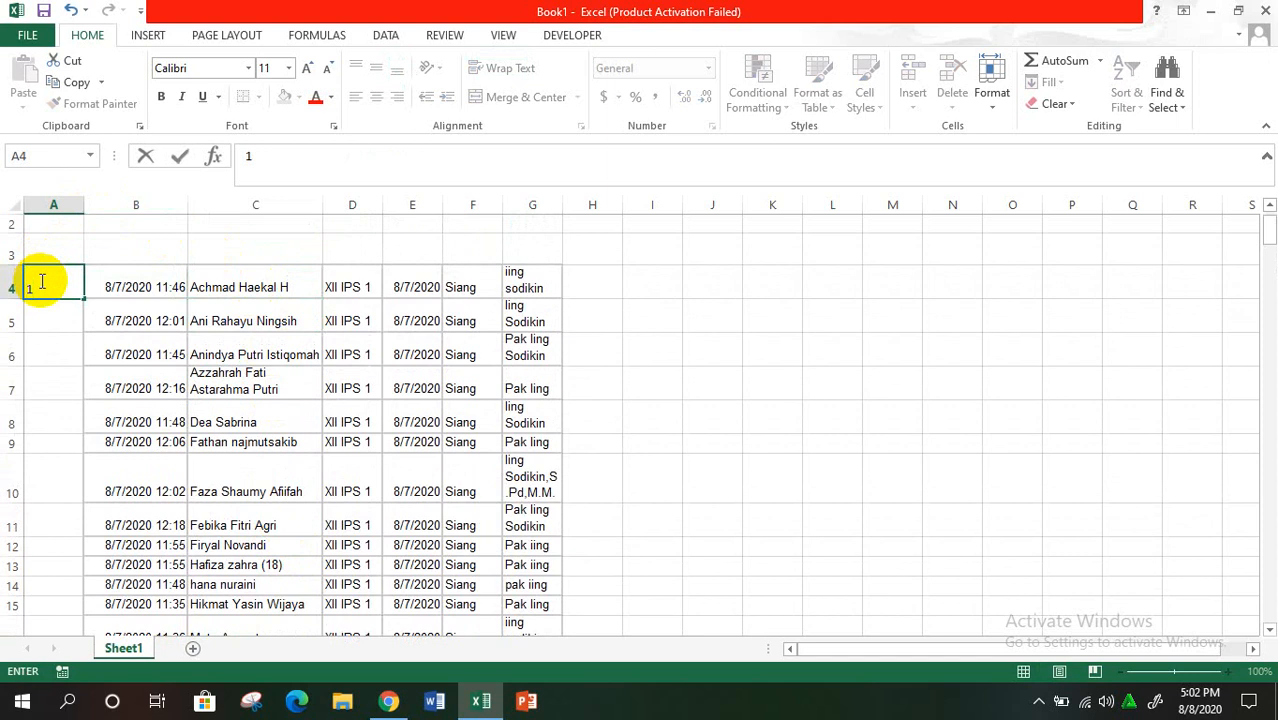
pyautogui.press('Return')
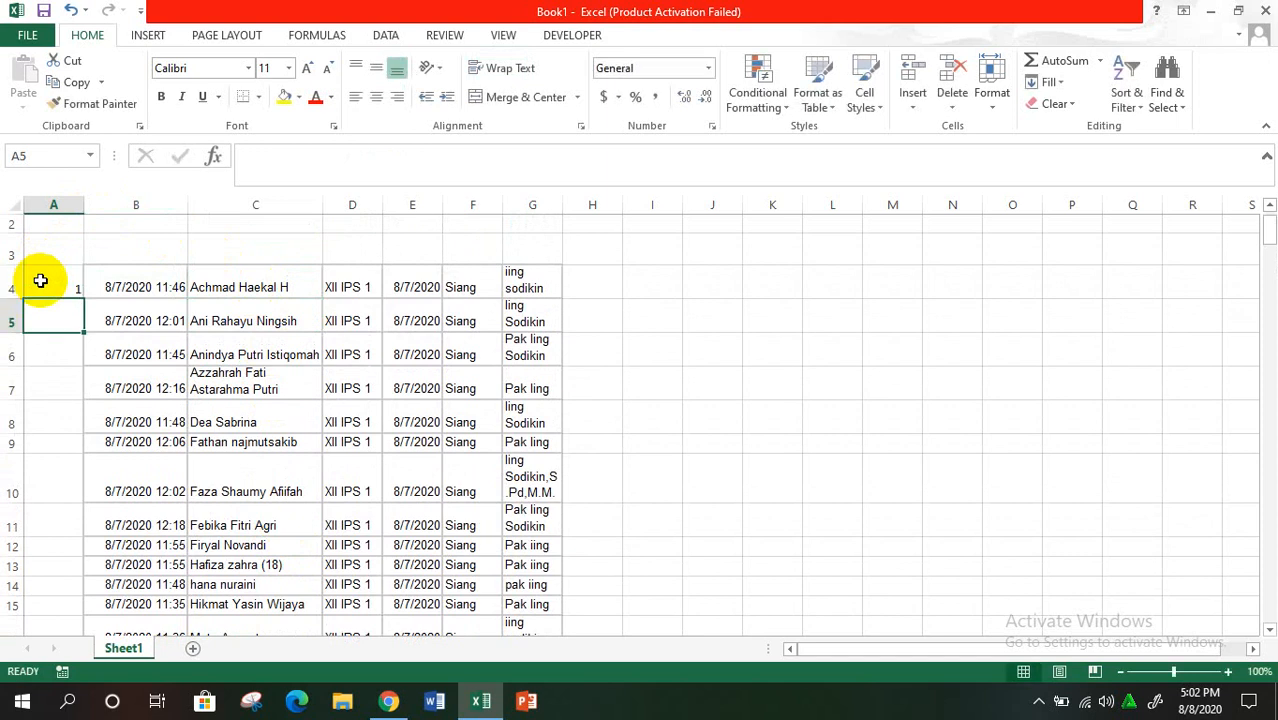
# Enter 2 in cell A5 for the second XII IPS 1 student and add the heading NO in cell A3.
pyautogui.press('Return')
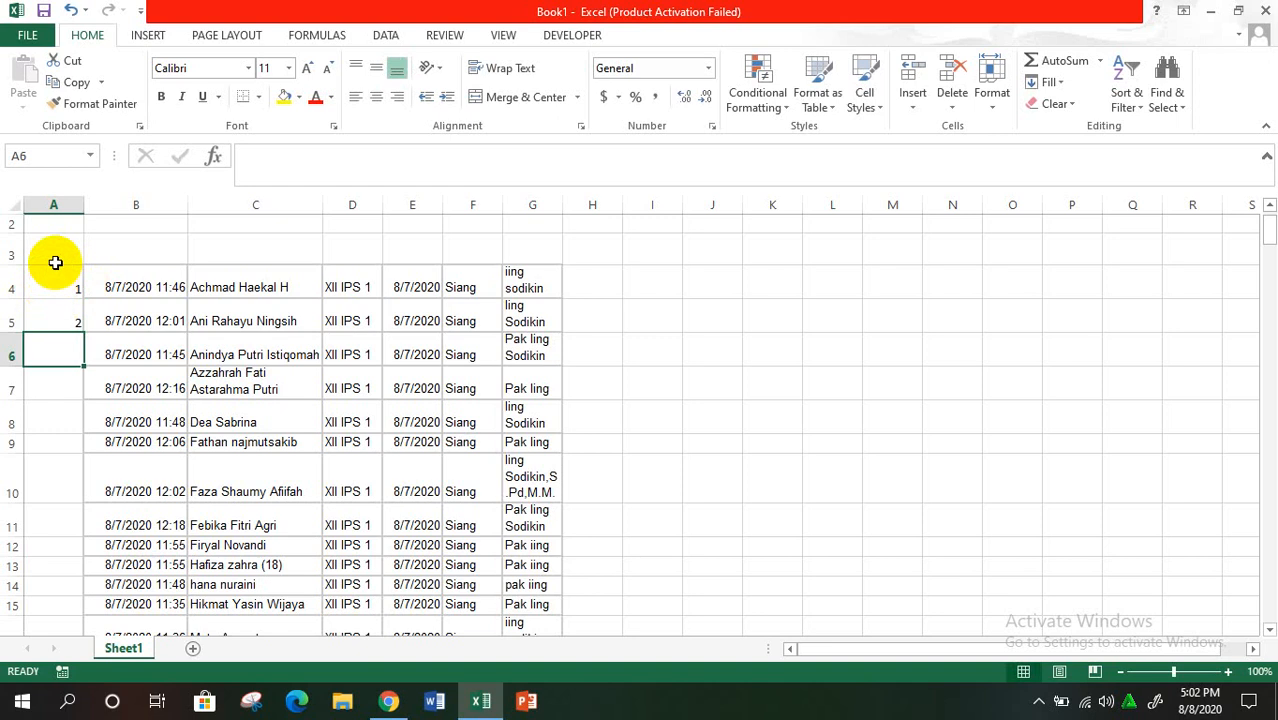
pyautogui.click(58, 252)
pyautogui.write('n')
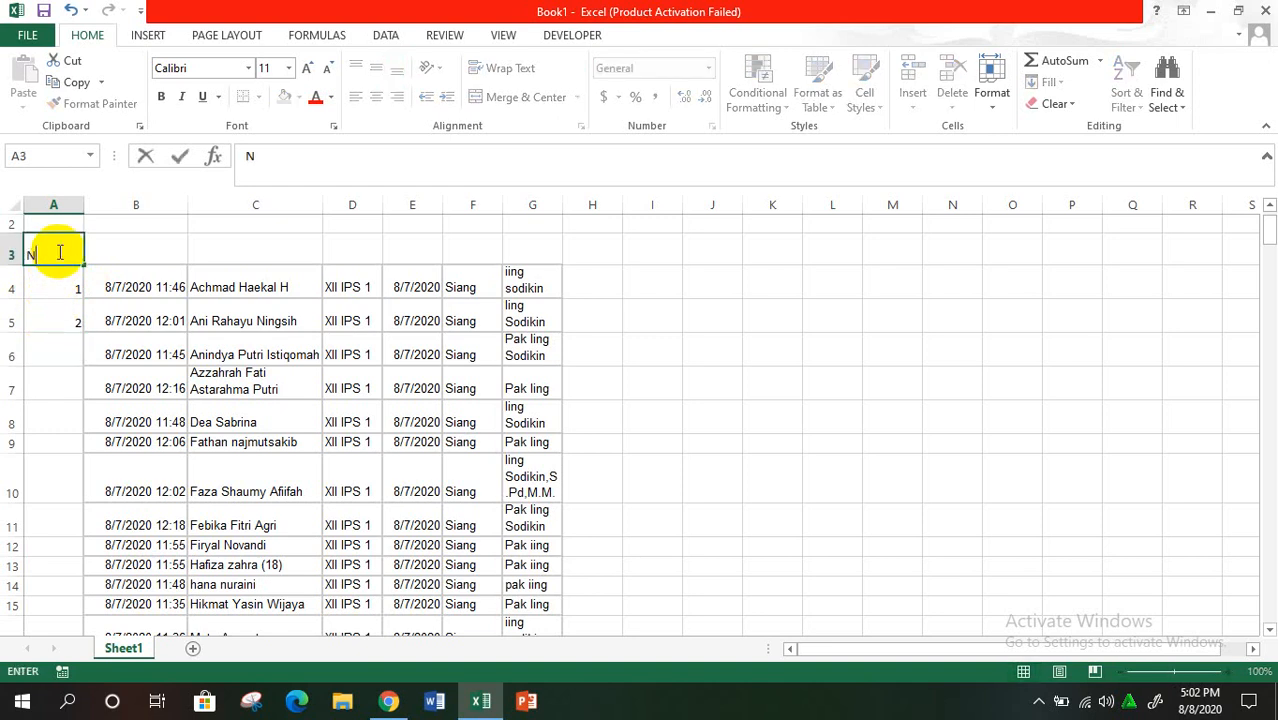
pyautogui.write('O')
pyautogui.press('Return')
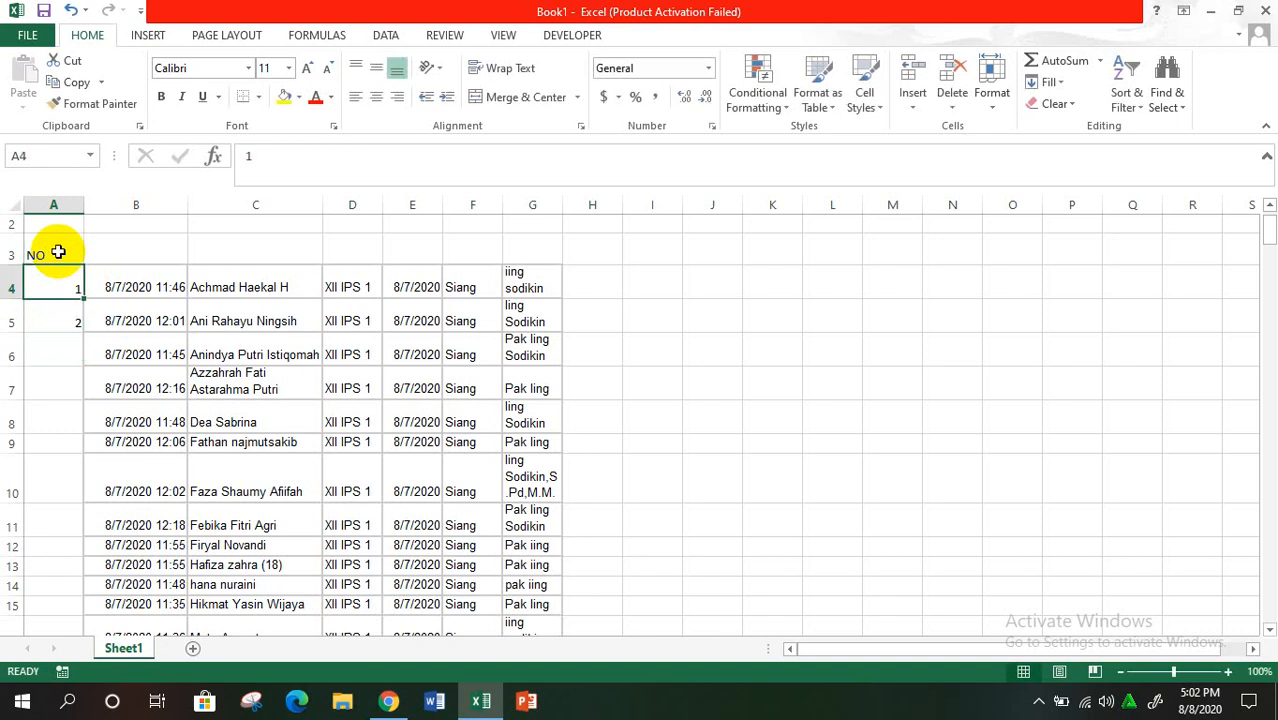
# Extend the number series in A4:A5 down to cell A27, numbering the XII IPS 1 students from 1 to 24.
pyautogui.press('Down')
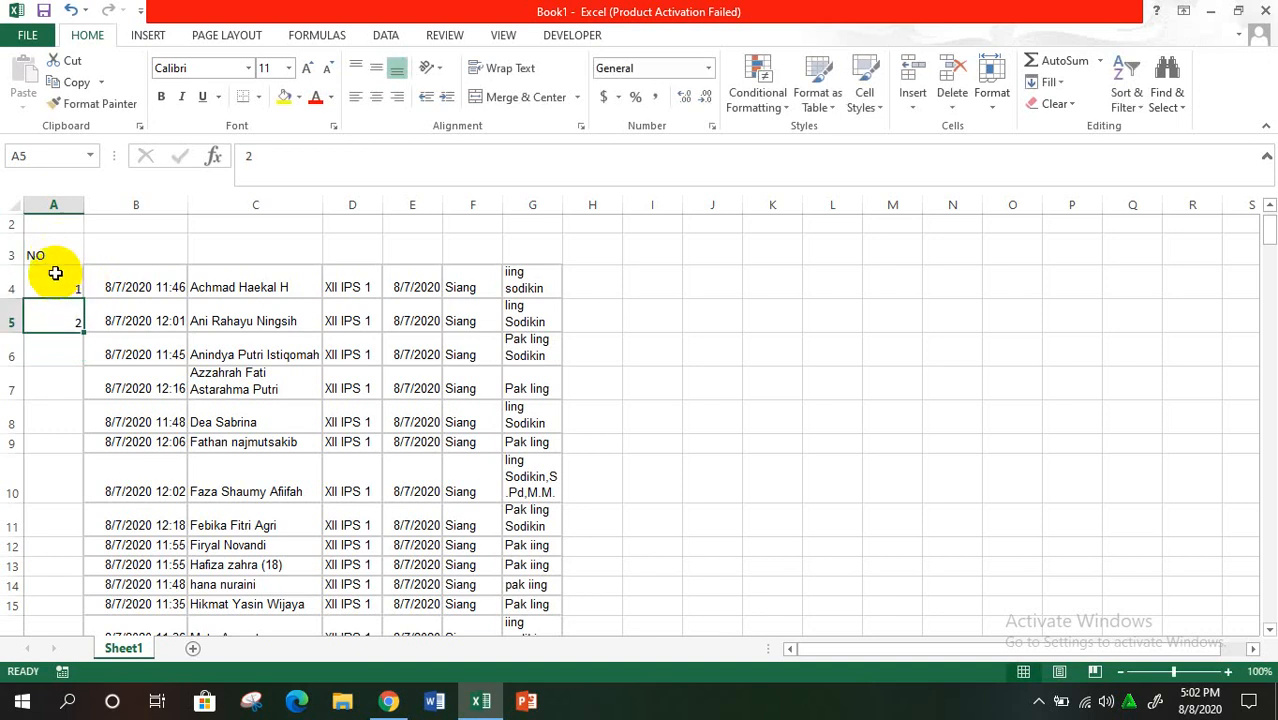
pyautogui.moveTo(55, 273); pyautogui.dragTo(59, 309)
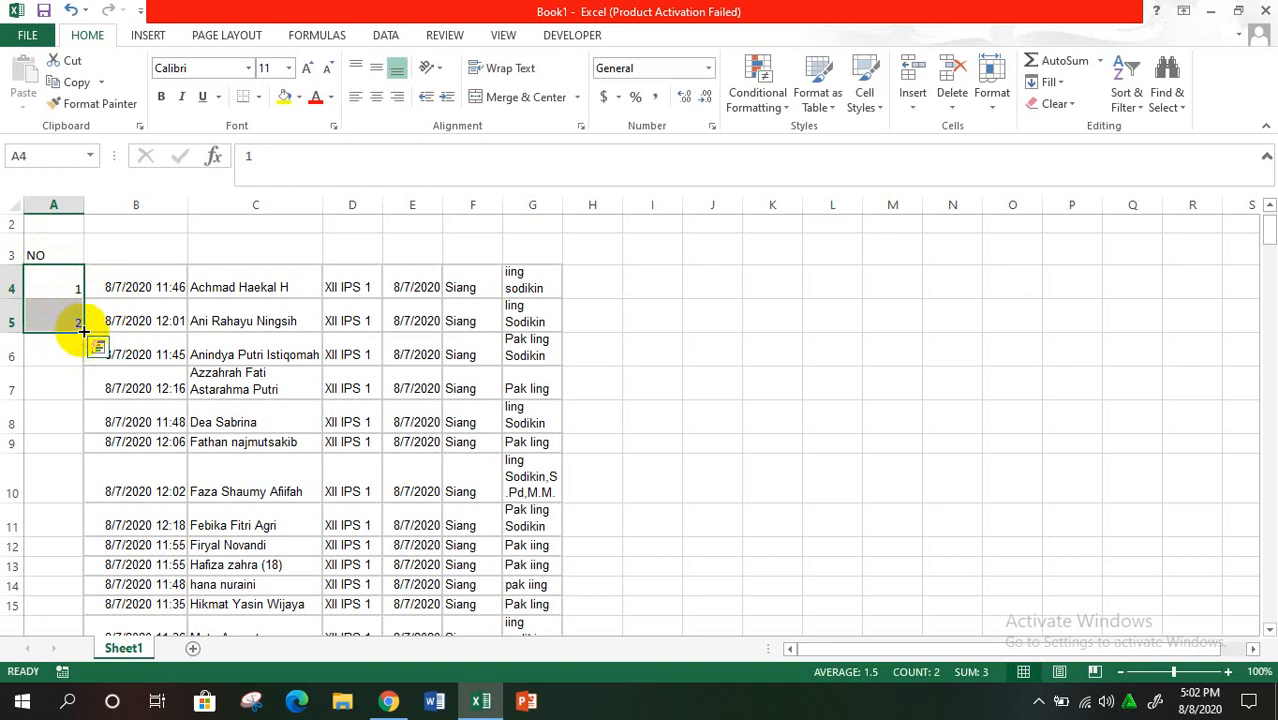
pyautogui.moveTo(84, 331); pyautogui.dragTo(74, 465)
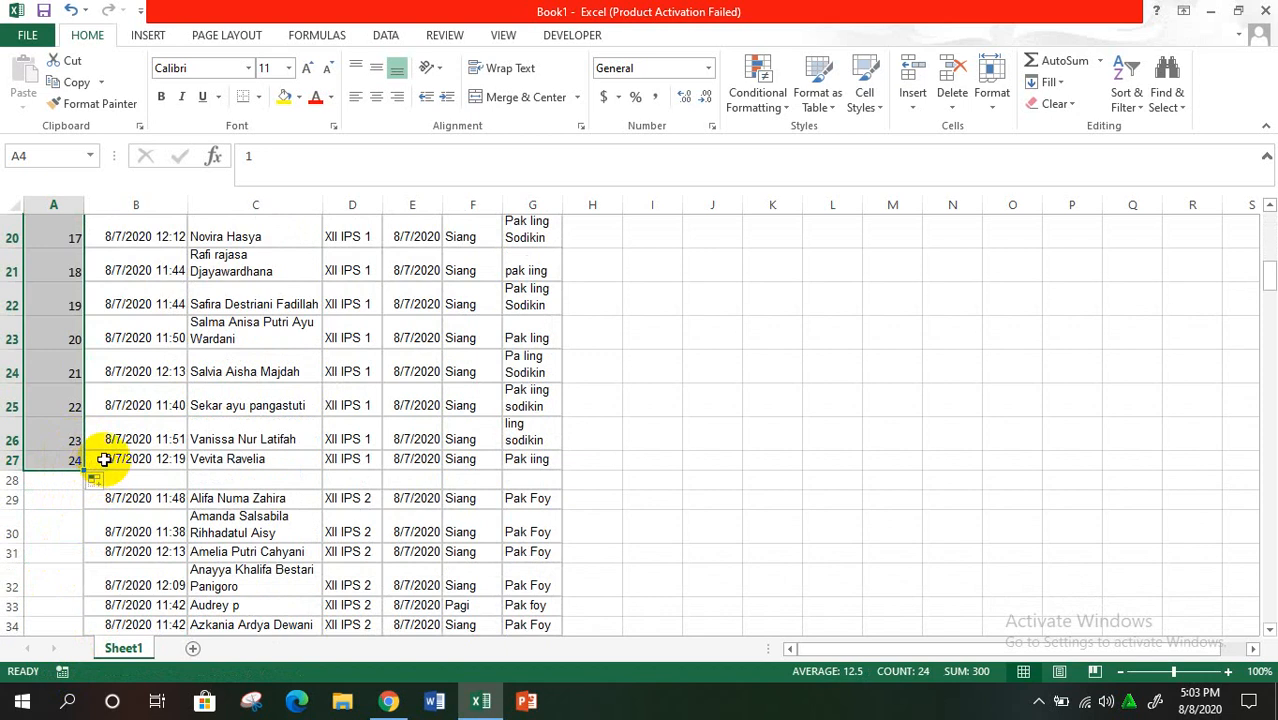
pyautogui.click(168, 459)
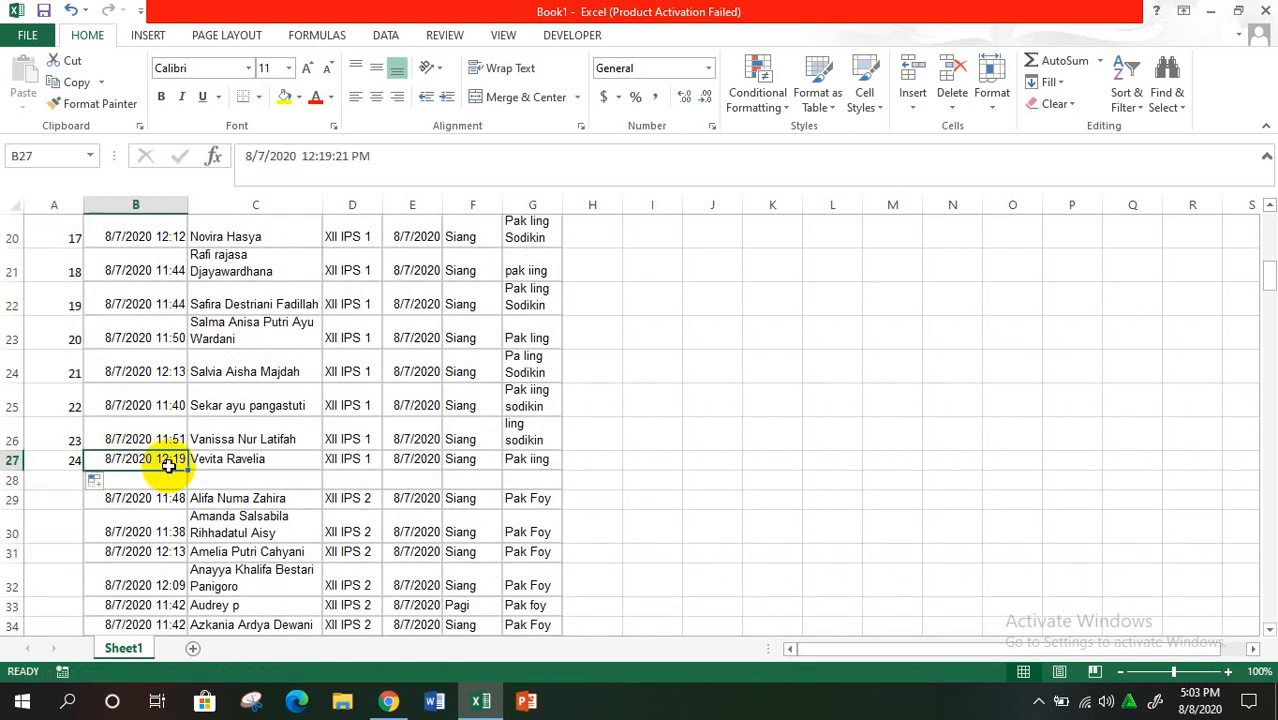
# Number the XII IPS 2 students from 1 to 28 in A29:A56 by extending the starting values 1 and 2.
pyautogui.click(70, 494)
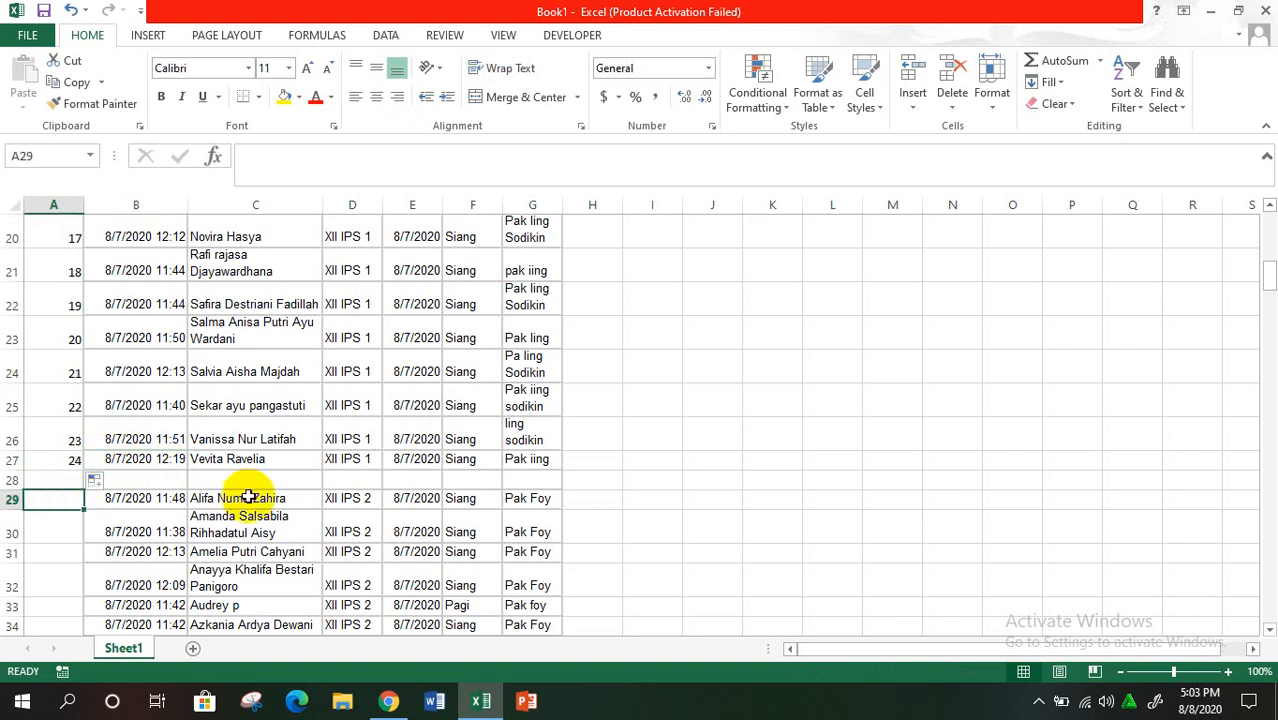
pyautogui.write('1')
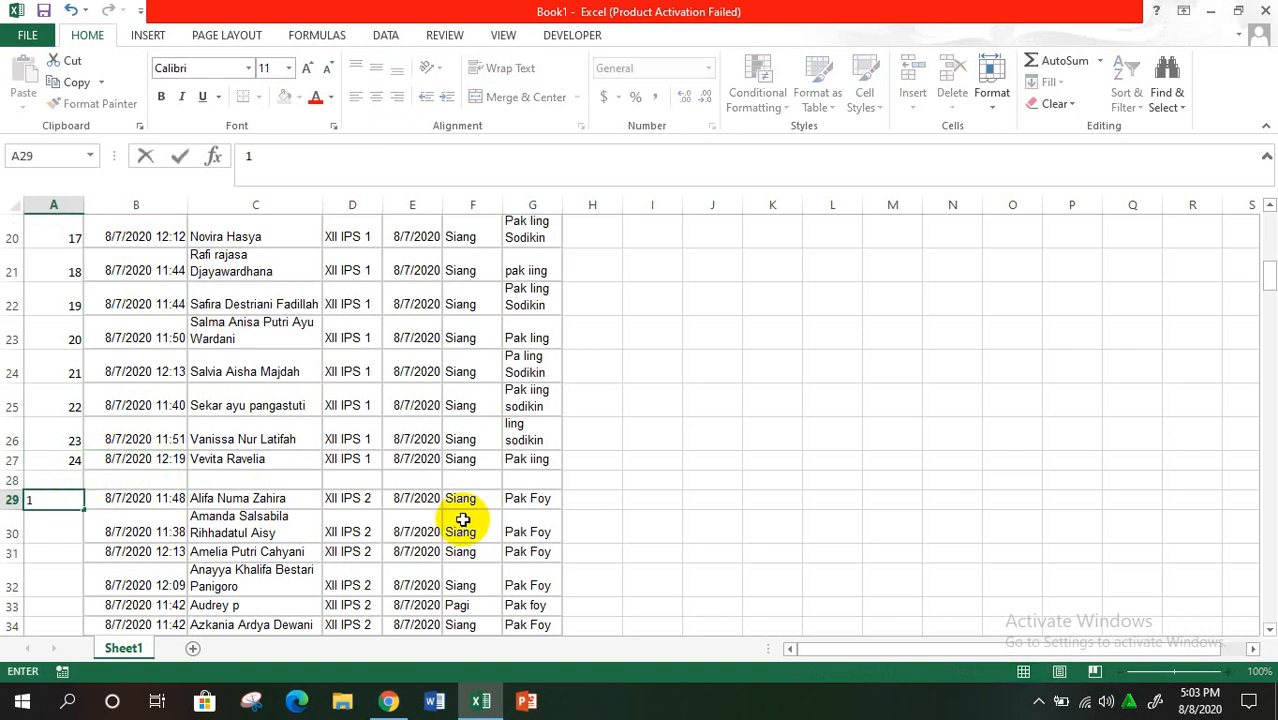
pyautogui.press('Return')
pyautogui.write('2')
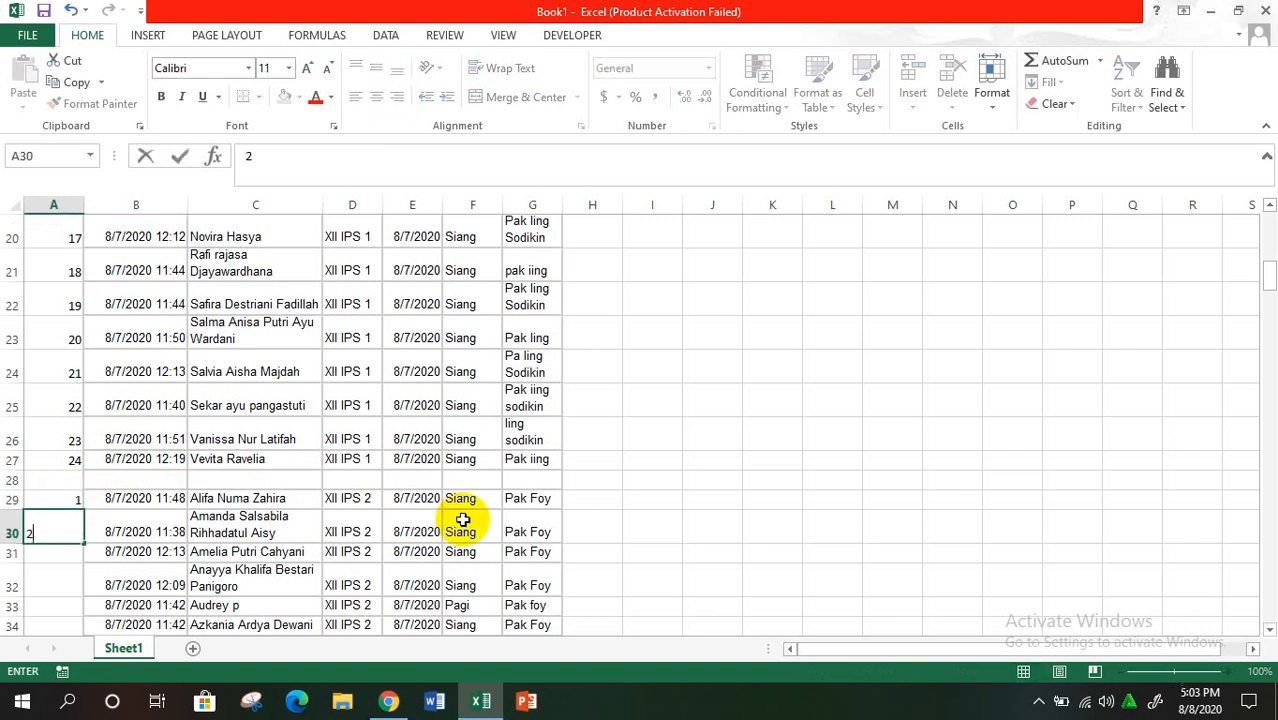
pyautogui.press('Return')
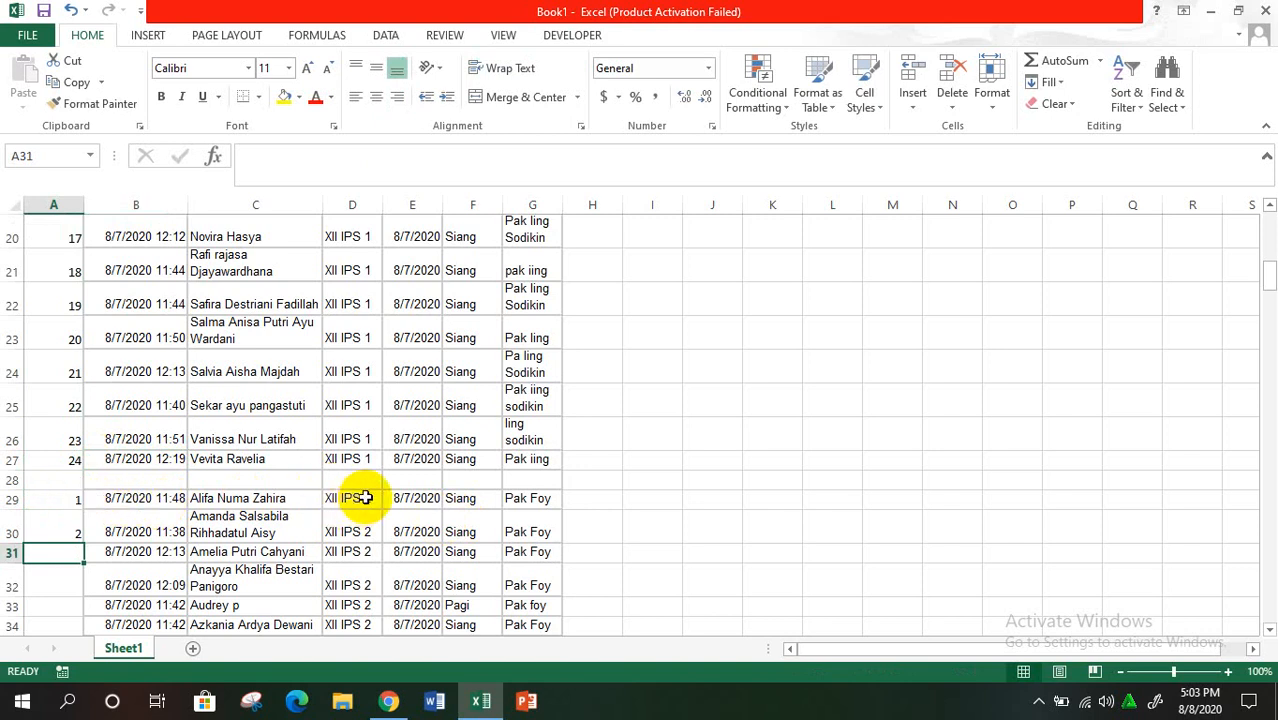
pyautogui.moveTo(71, 500); pyautogui.dragTo(68, 535)
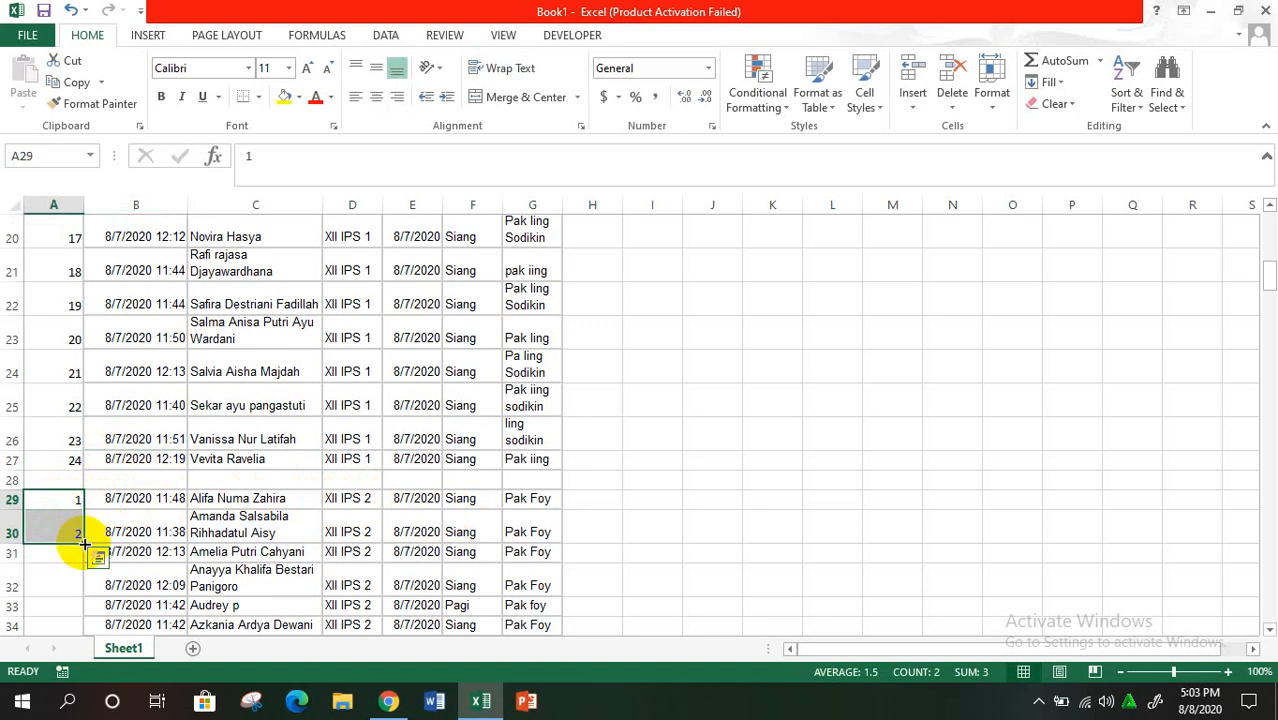
pyautogui.moveTo(85, 543)
pyautogui.mouseDown()
pyautogui.moveTo(86, 640)
pyautogui.moveTo(80, 532)
pyautogui.moveTo(68, 633)
pyautogui.moveTo(34, 650)
pyautogui.moveTo(89, 138)
pyautogui.moveTo(97, 622)
pyautogui.moveTo(91, 580)
pyautogui.moveTo(86, 638)
pyautogui.moveTo(94, 562)
pyautogui.moveTo(83, 580)
pyautogui.moveTo(83, 567)
pyautogui.mouseUp()
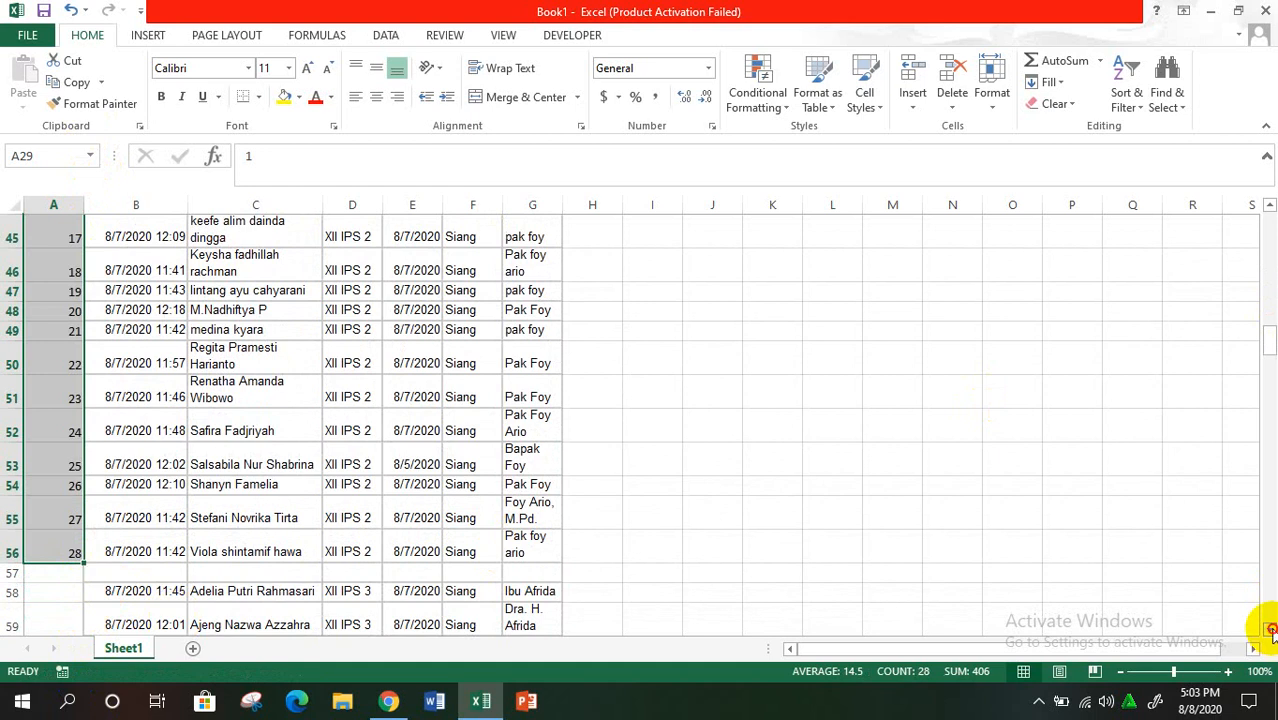
# Number the XII IPS 3 students from 1 to 24 in A58:A81 by extending the starting values 1 and 2.
pyautogui.moveTo(1269, 628); pyautogui.dragTo(1269, 628)
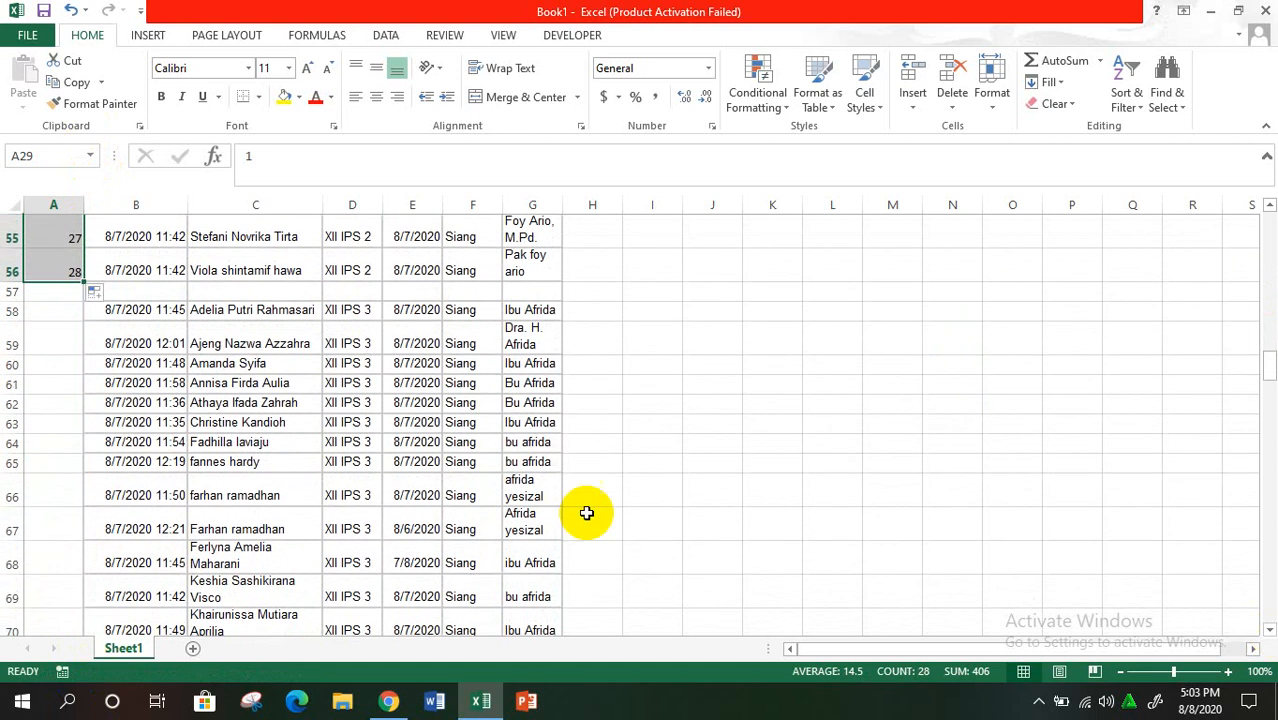
pyautogui.click(44, 311)
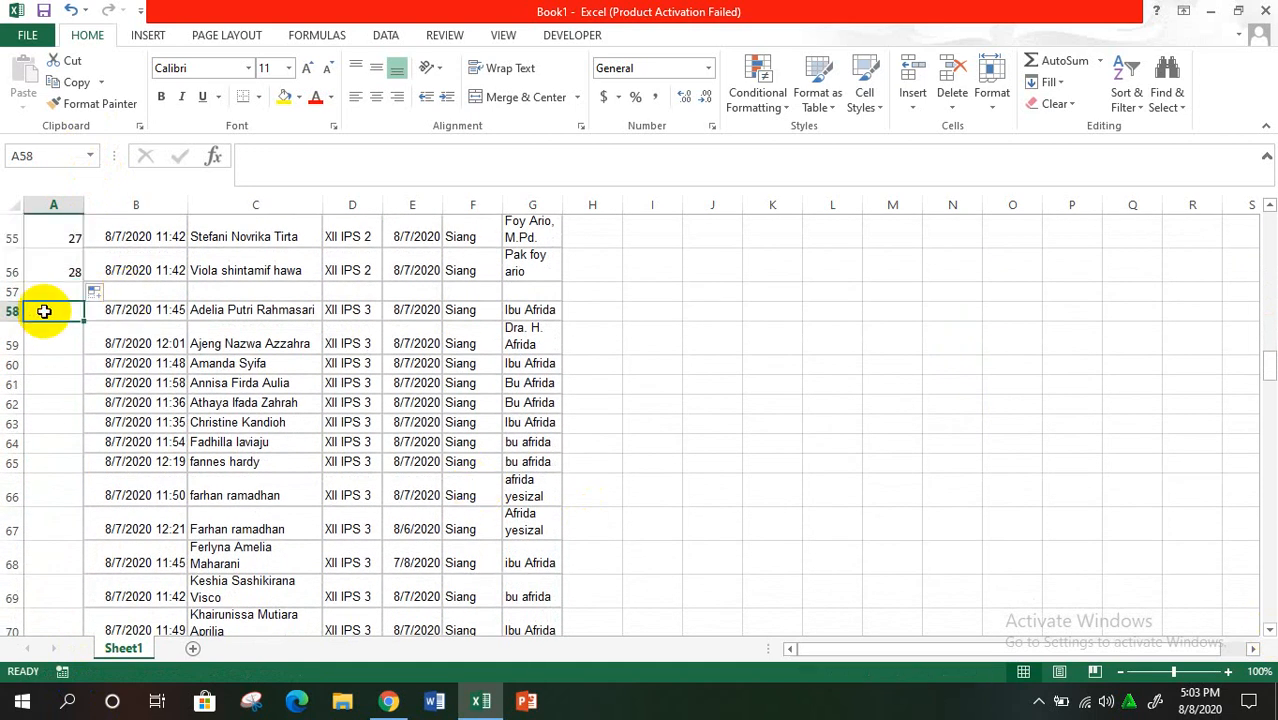
pyautogui.write('1')
pyautogui.press('Return')
pyautogui.write('2')
pyautogui.press('Return')
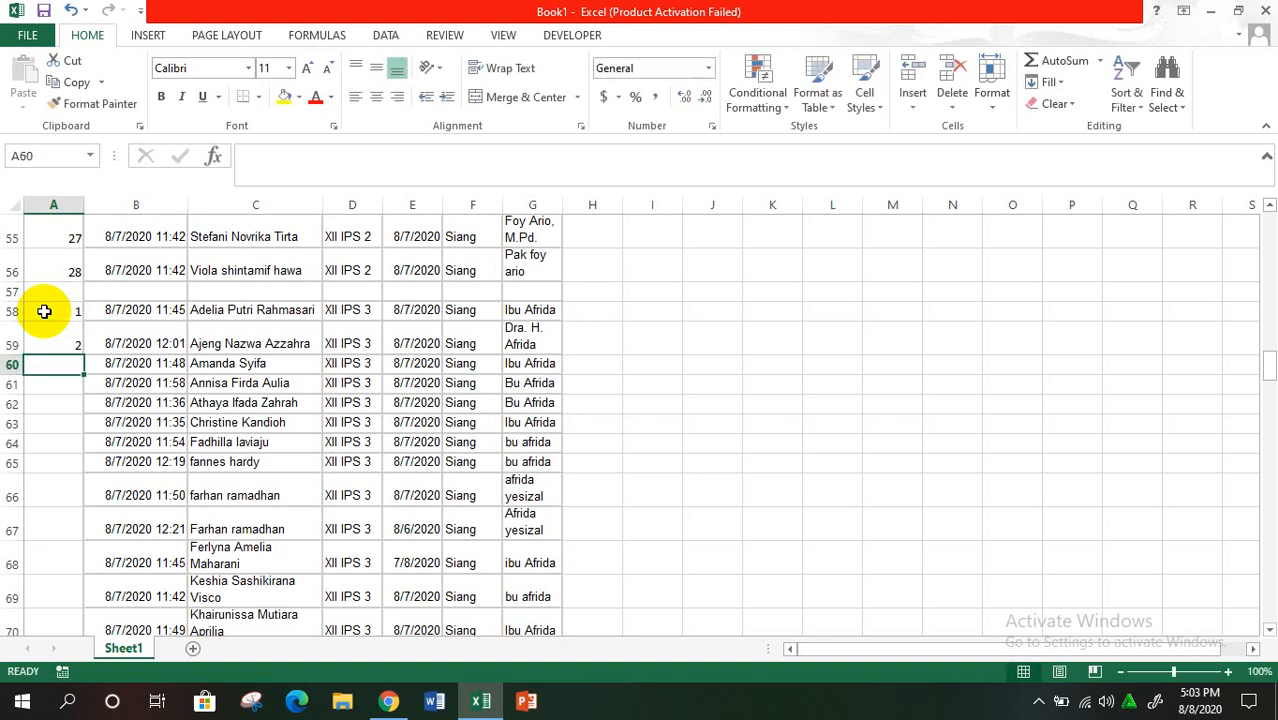
pyautogui.moveTo(63, 311); pyautogui.dragTo(98, 224)
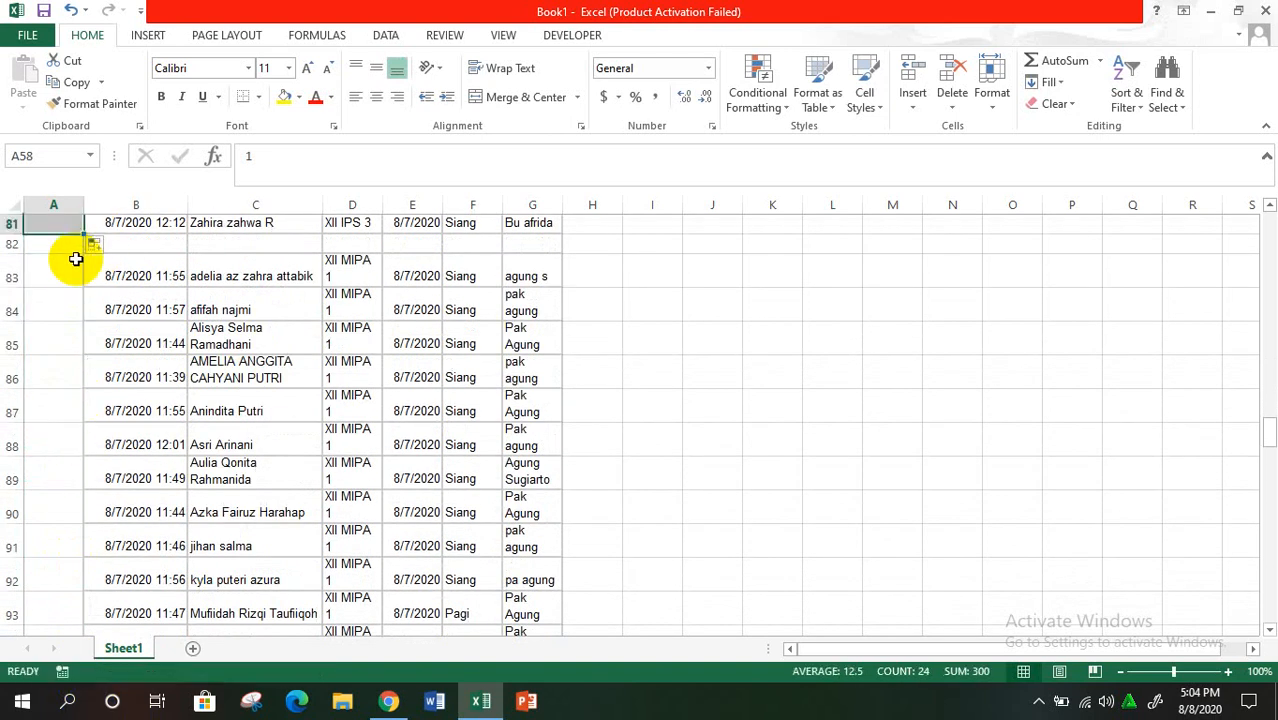
# Number the XII MIPA 1 students from 1 to 19 in A83:A101 by extending the starting values 1 and 2.
pyautogui.click(69, 270)
pyautogui.write('1')
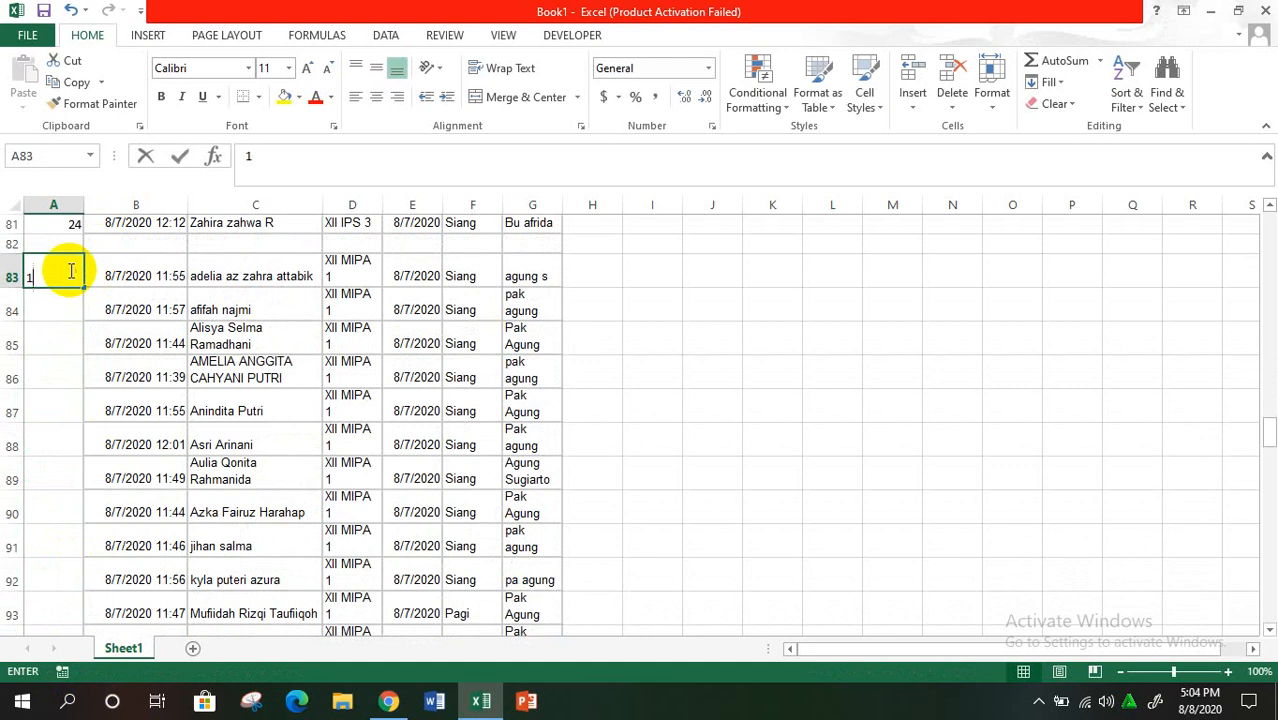
pyautogui.press('Return')
pyautogui.write('2')
pyautogui.press('Return')
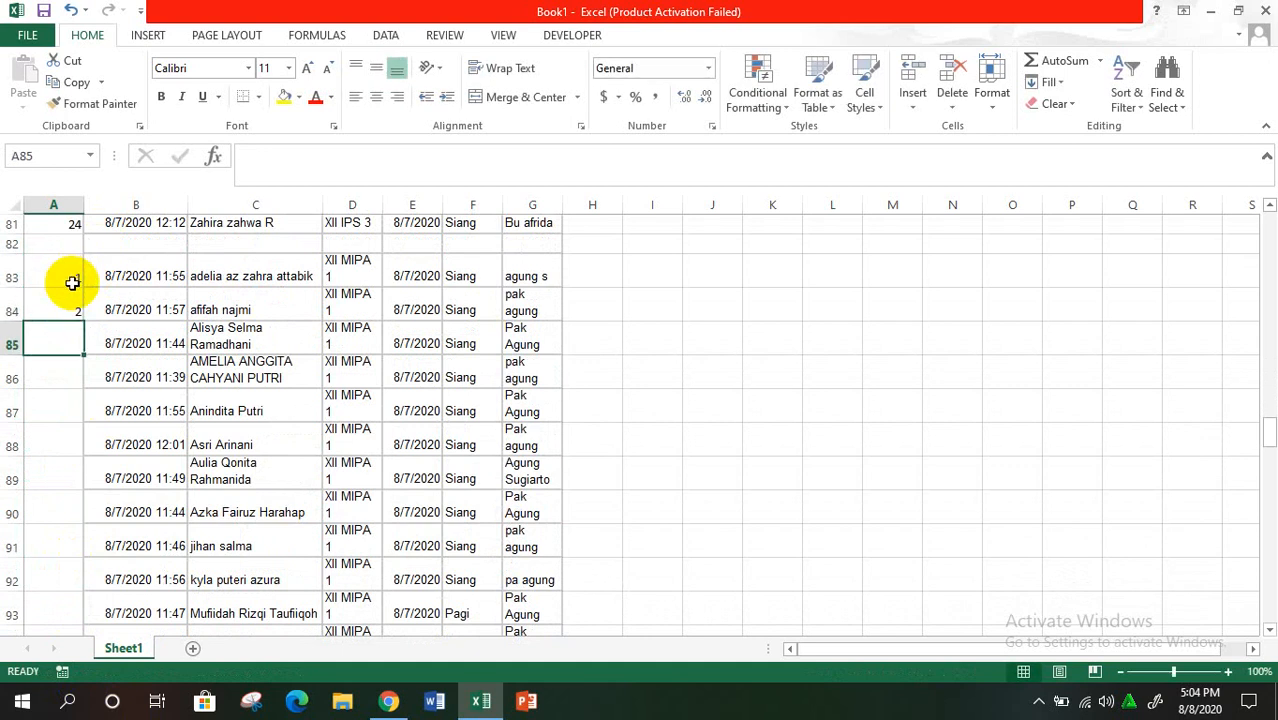
pyautogui.moveTo(63, 271); pyautogui.dragTo(101, 204)
pyautogui.moveTo(101, 203); pyautogui.dragTo(92, 314)
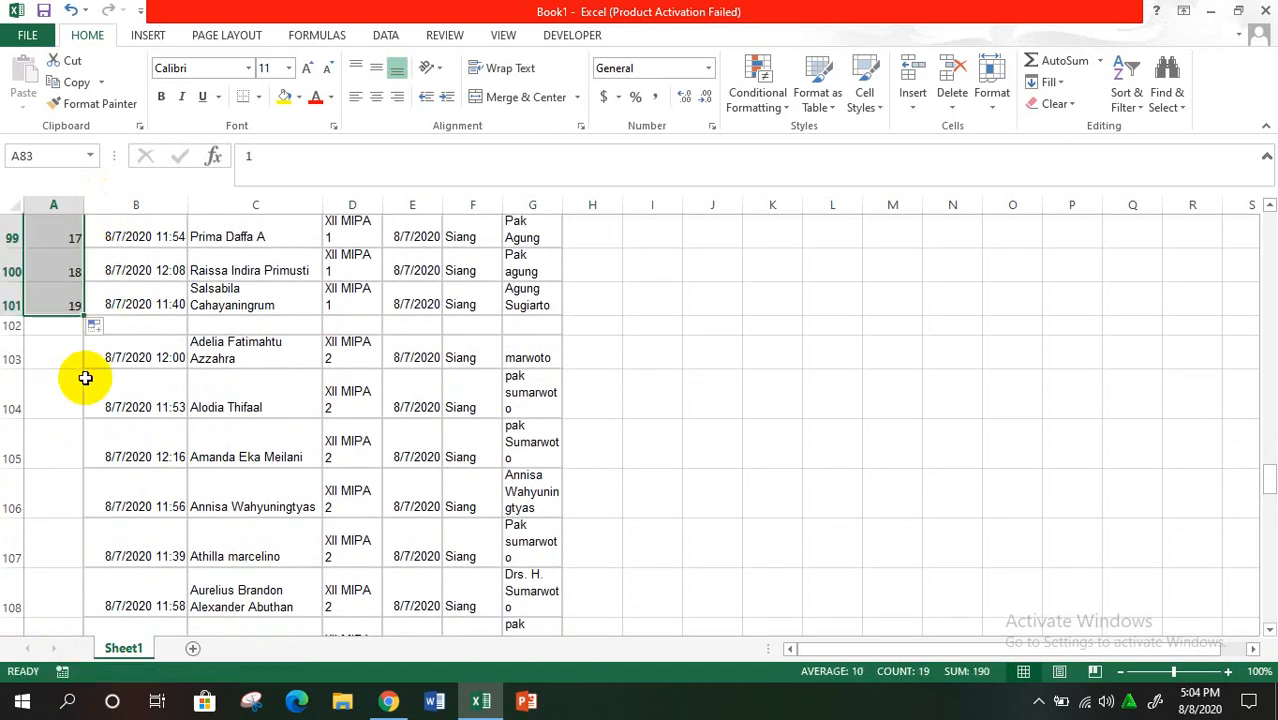
# Number the XII MIPA 2 students from 1 to 33 in A103:A135 by extending the starting values 1 and 2.
pyautogui.click(74, 361)
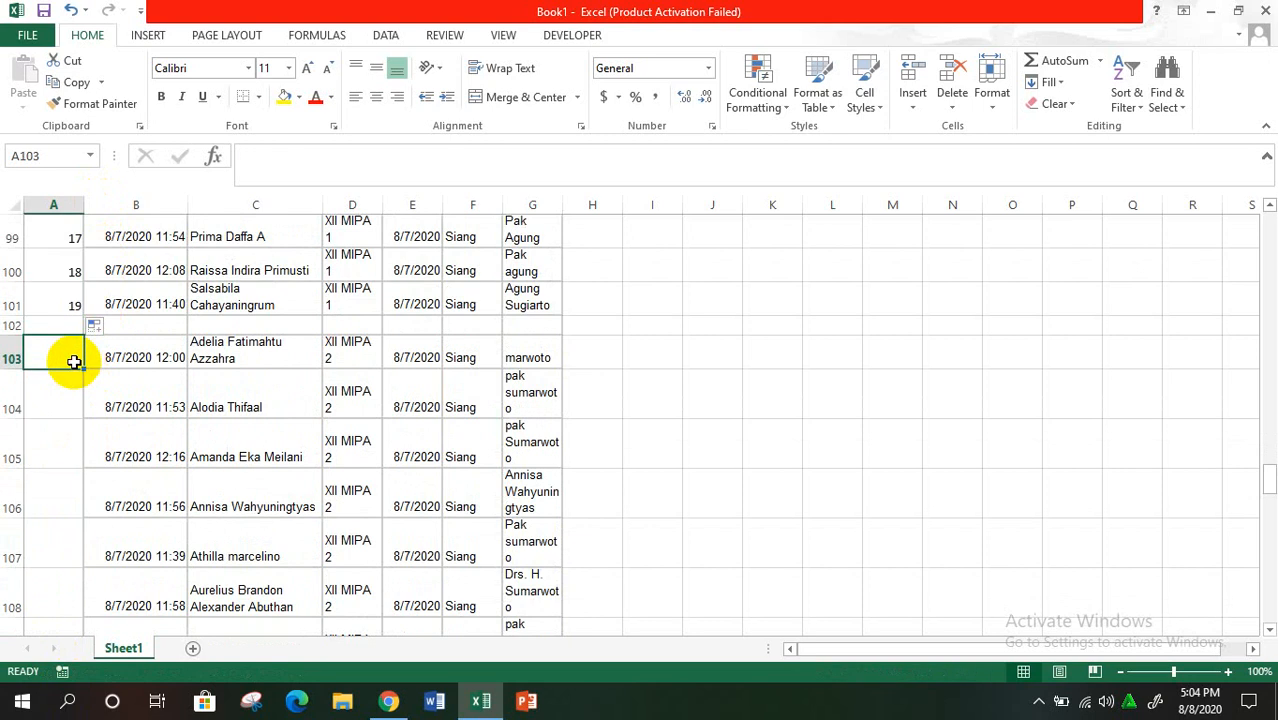
pyautogui.write('1')
pyautogui.press('Return')
pyautogui.write('2')
pyautogui.press('Return')
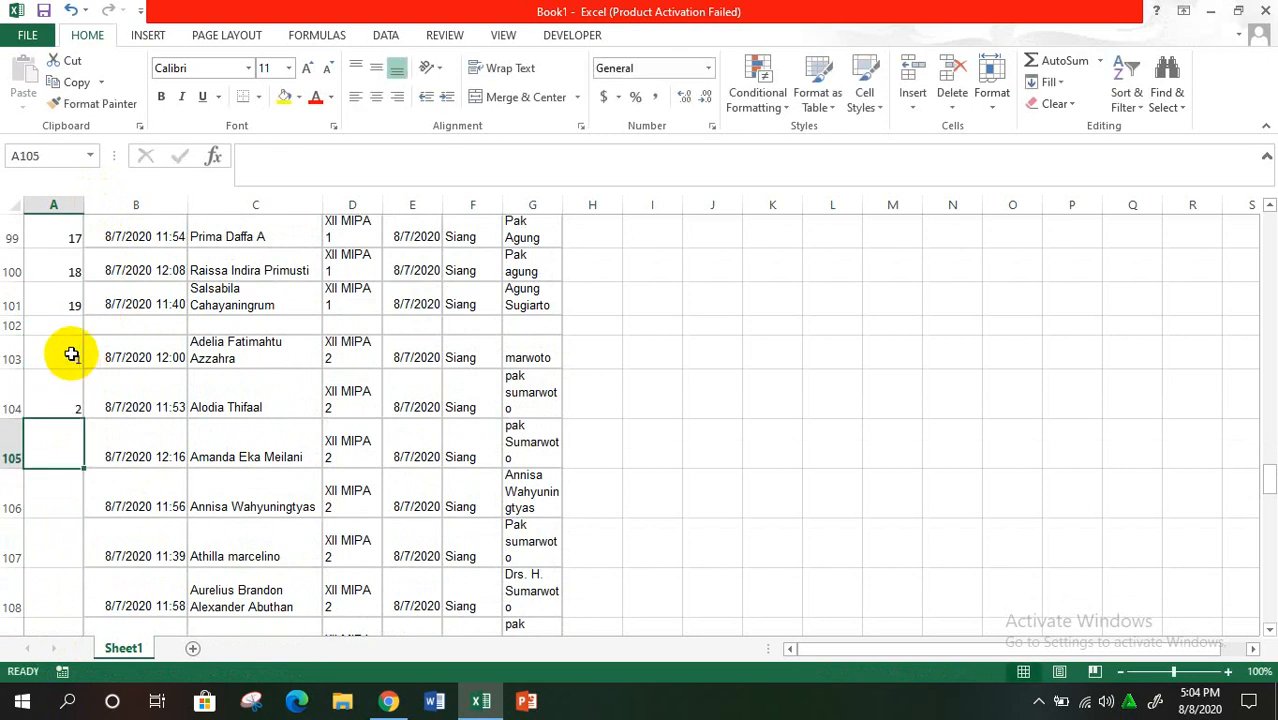
pyautogui.moveTo(72, 354); pyautogui.dragTo(63, 514)
# Number the XII MIPA 3 students from 1 to 23 in A137:A159 by extending the starting values 1 and 2.
pyautogui.click(63, 575)
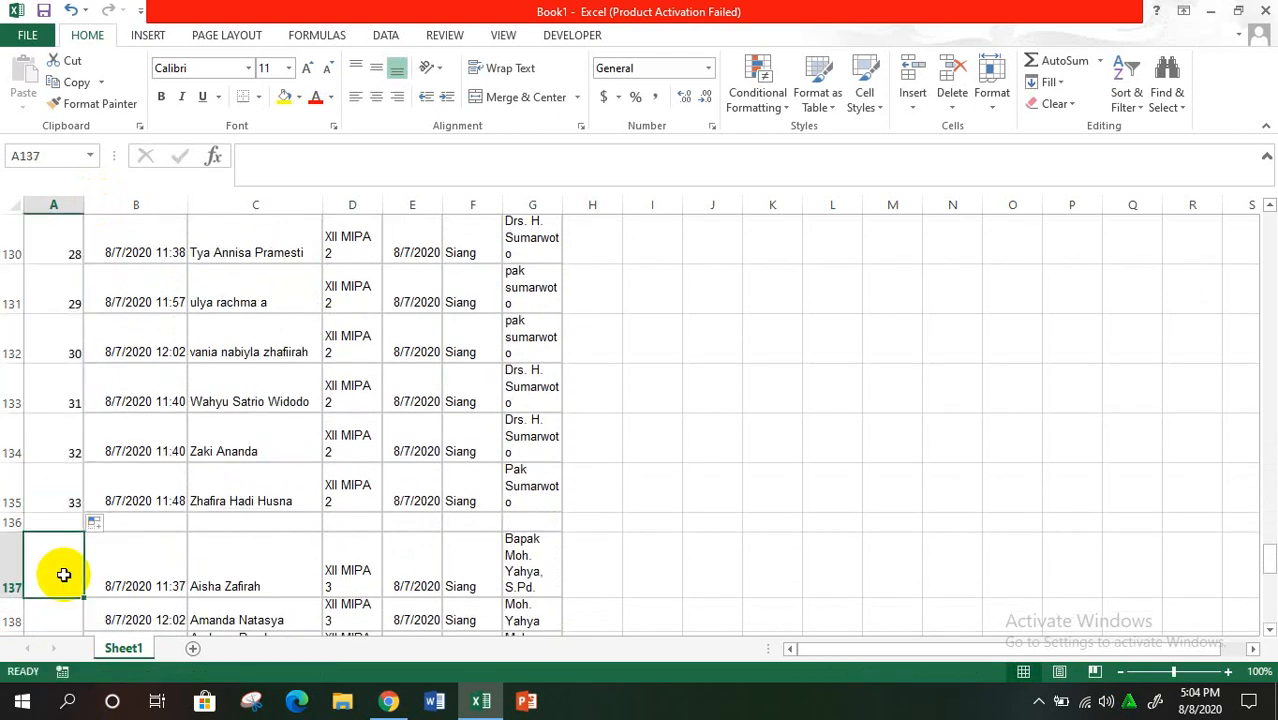
pyautogui.write('1')
pyautogui.press('Return')
pyautogui.write('2')
pyautogui.press('Return')
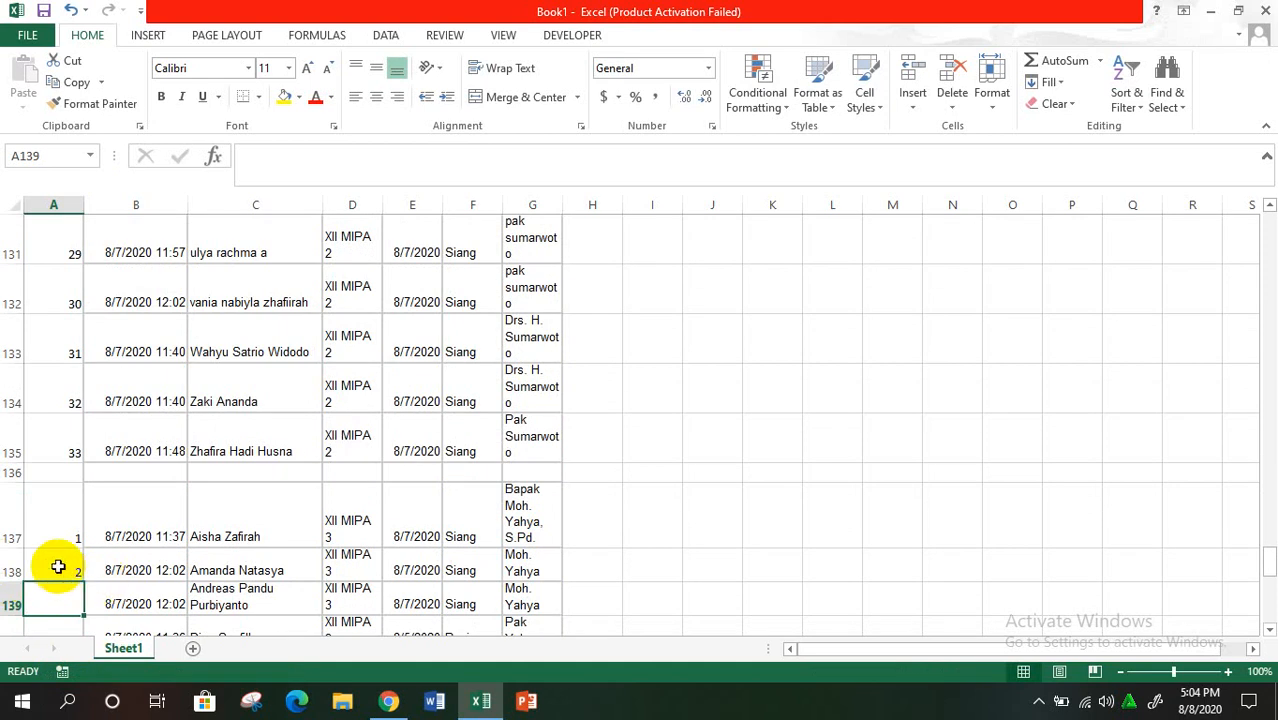
pyautogui.moveTo(68, 517); pyautogui.dragTo(80, 568)
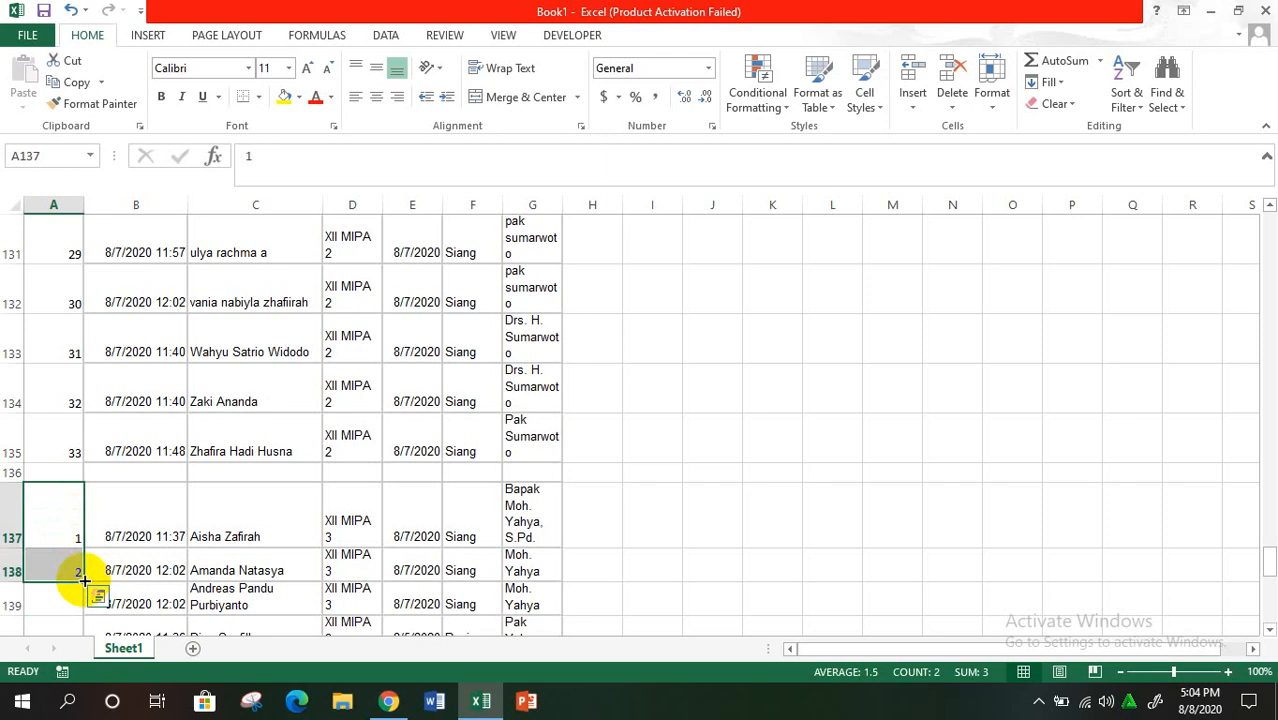
pyautogui.moveTo(84, 579); pyautogui.dragTo(70, 557)
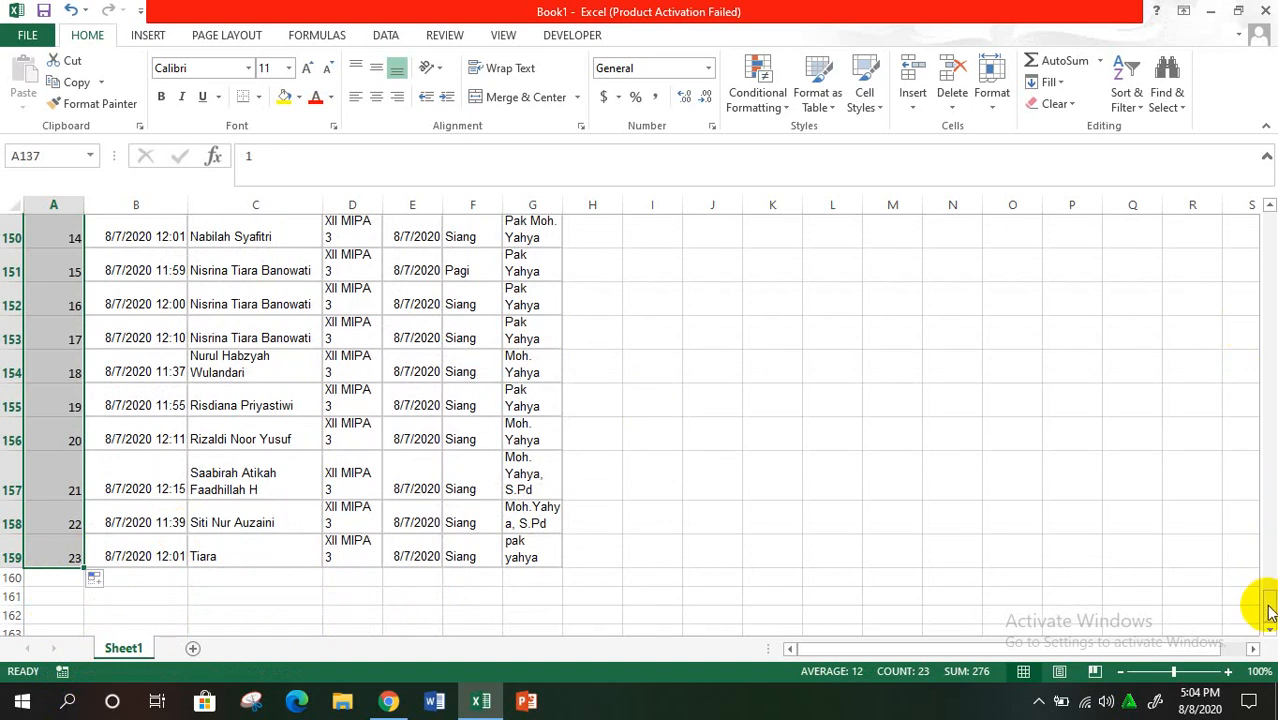
# Widen columns G and C so that the teacher names and the student names each fit on one line.
pyautogui.moveTo(1268, 610); pyautogui.dragTo(1249, 203)
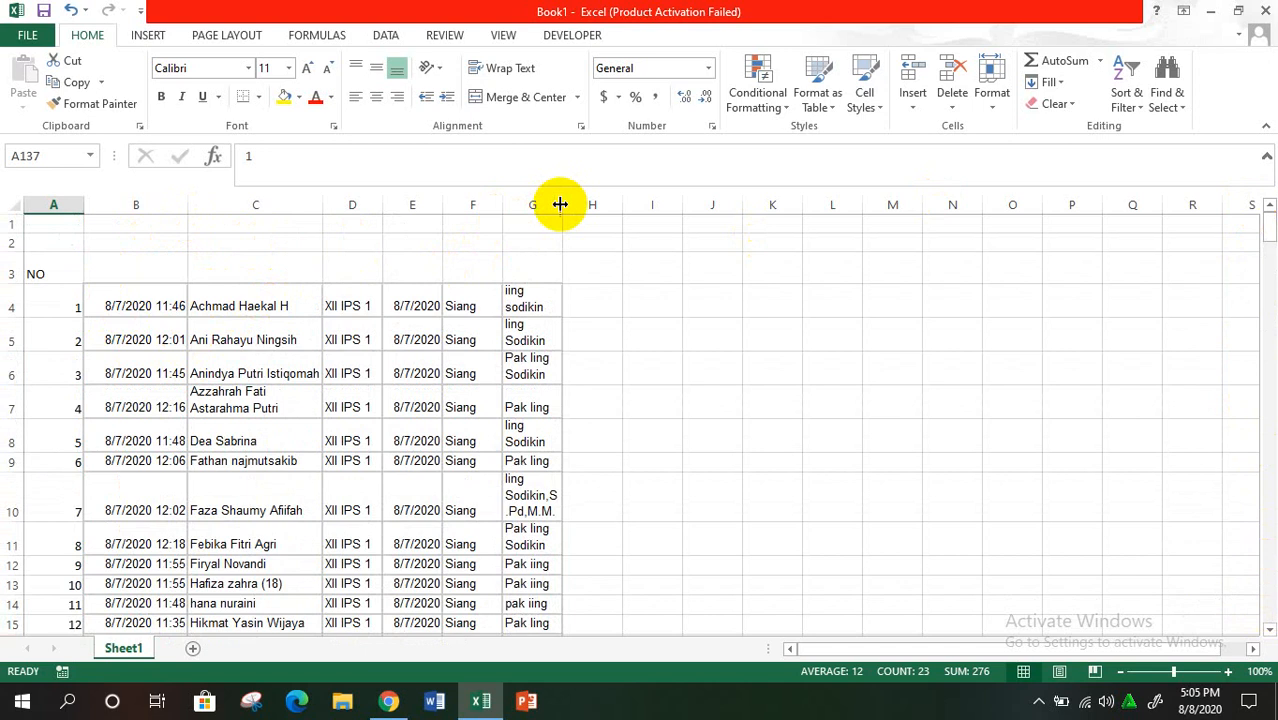
pyautogui.moveTo(563, 204); pyautogui.dragTo(670, 210)
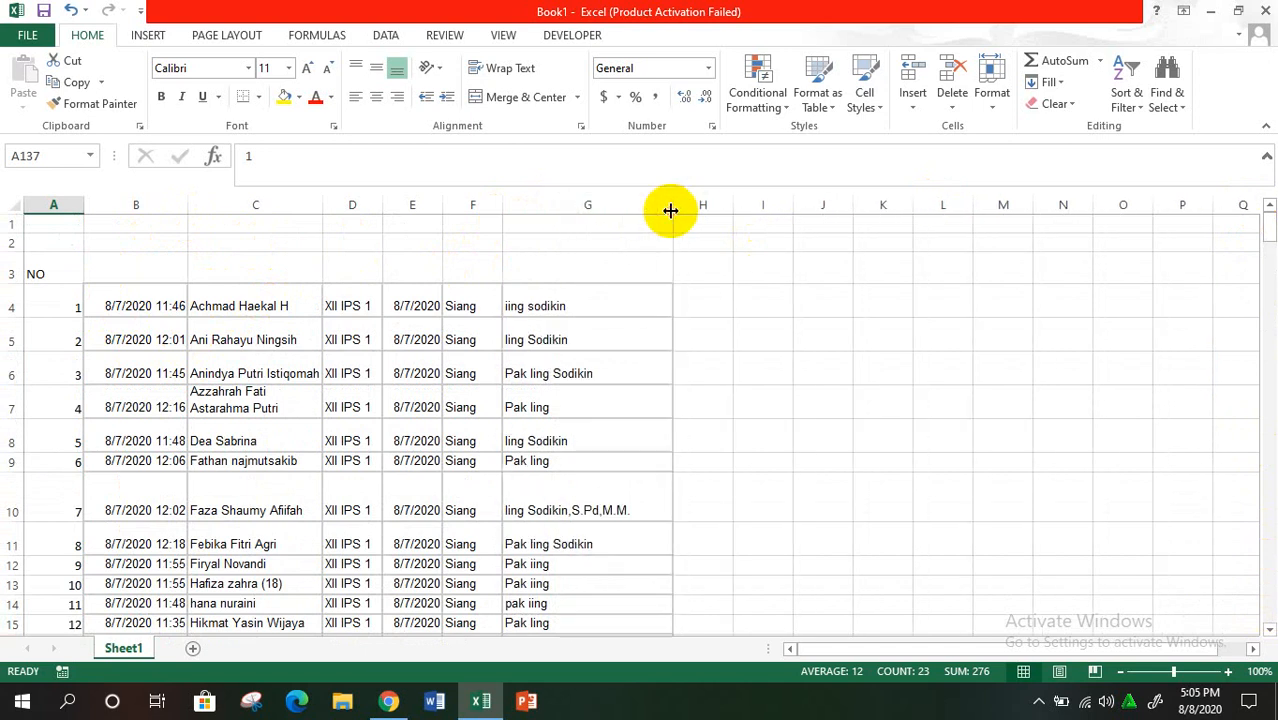
pyautogui.moveTo(323, 205); pyautogui.dragTo(385, 208)
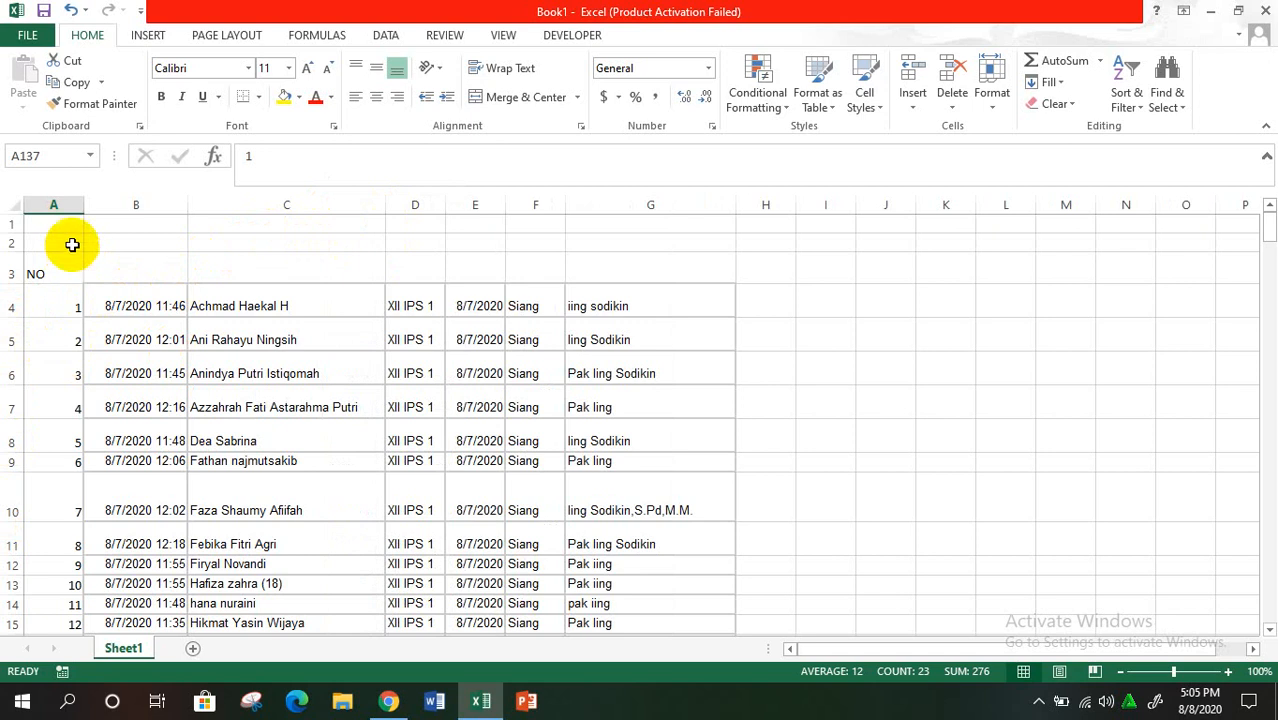
# Select the whole sheet and autofit the height of all rows to their contents.
pyautogui.click(14, 204)
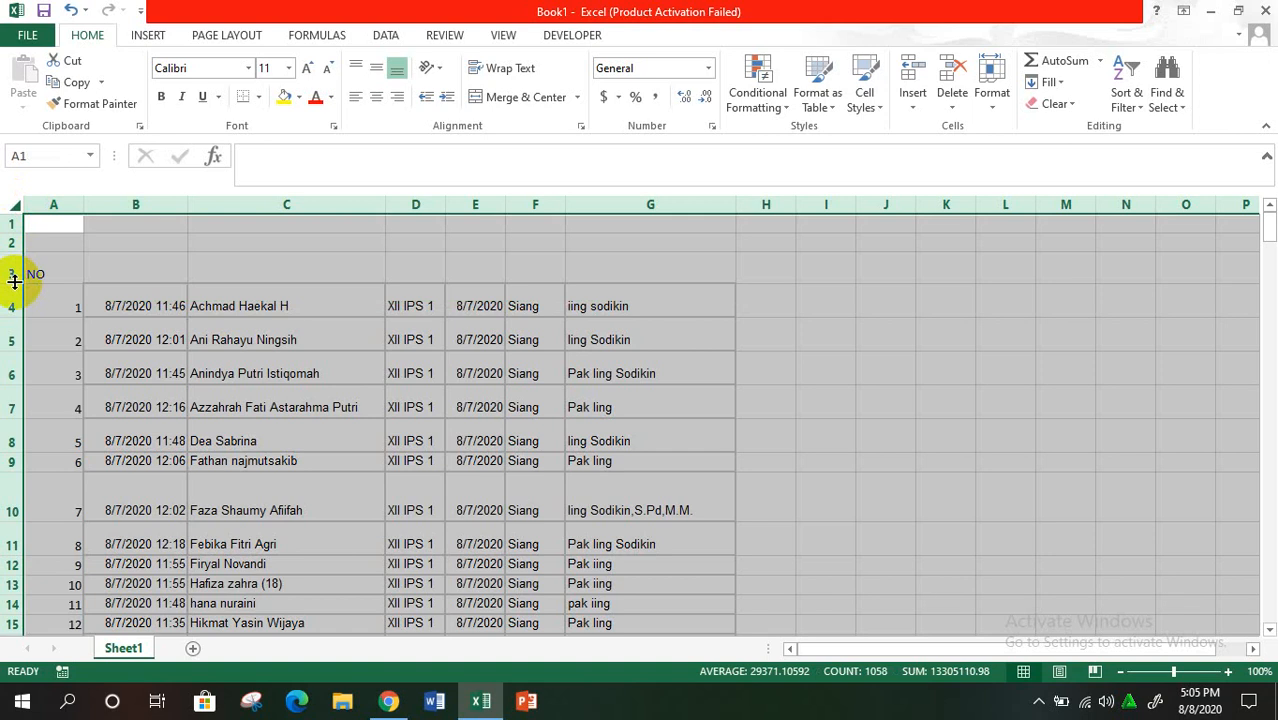
pyautogui.doubleClick(12, 284)
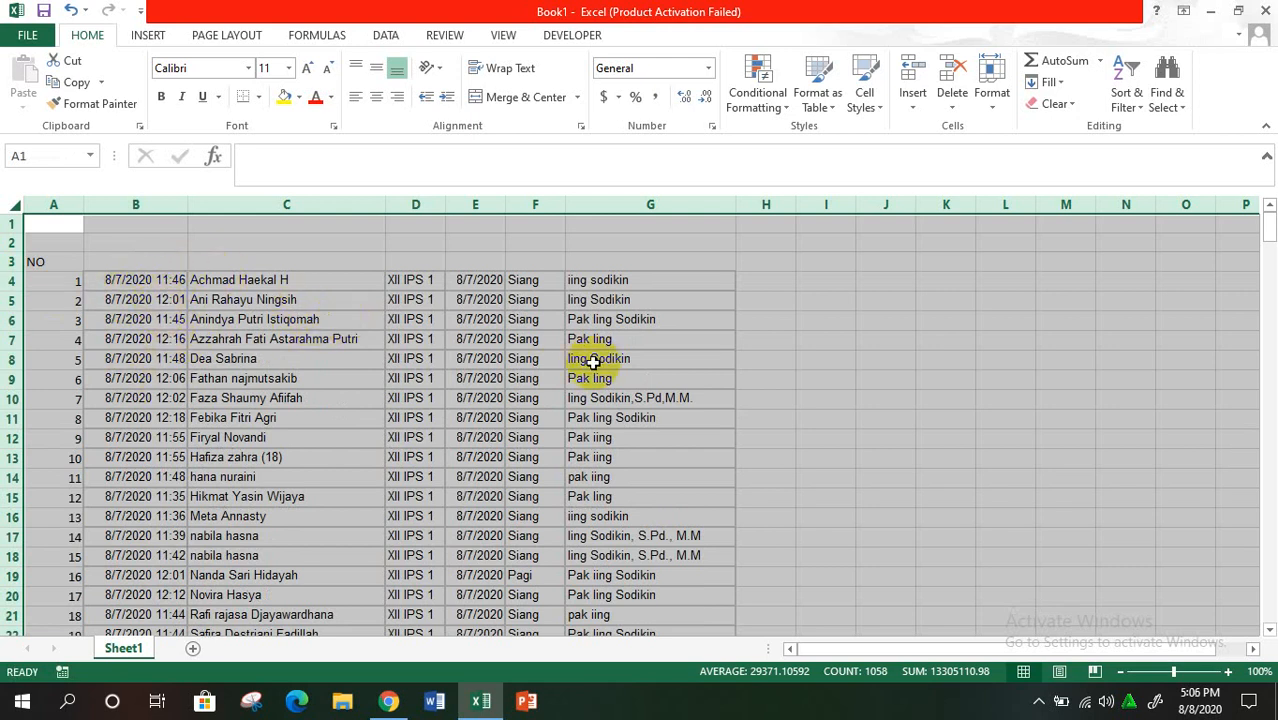
pyautogui.click(766, 340)
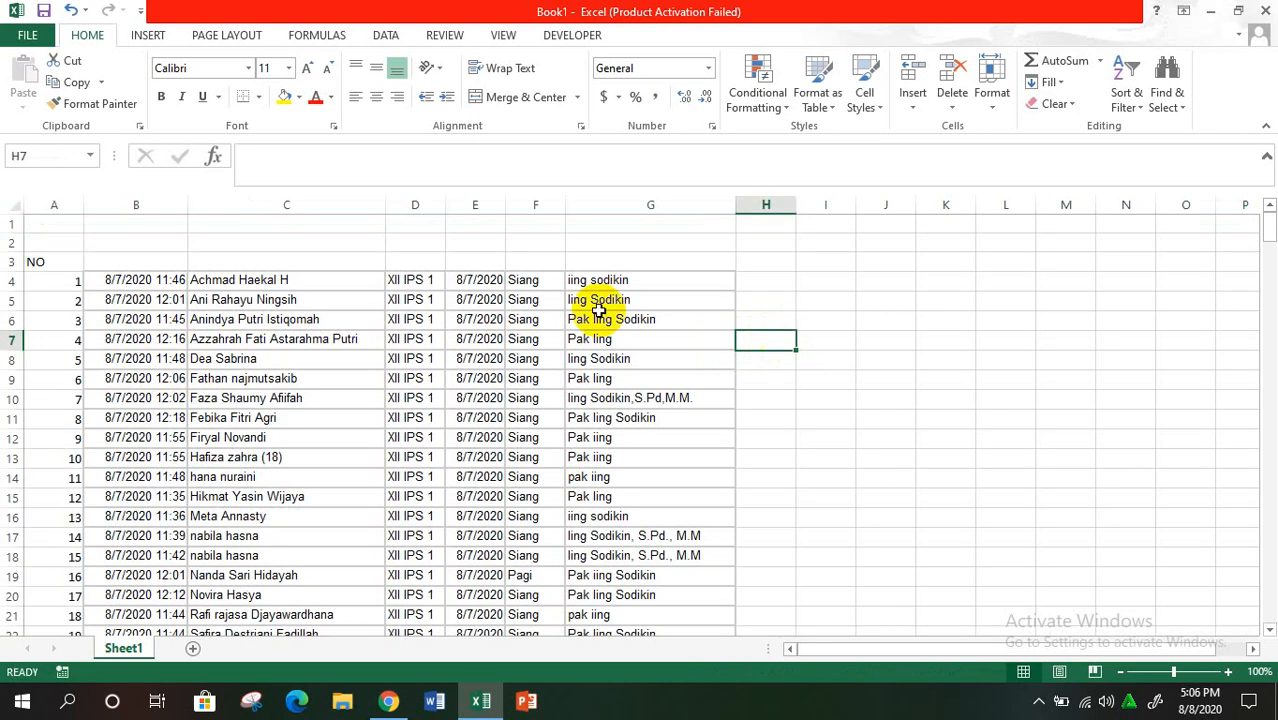
# Check the heading cells B3 to G3 above the attendance columns for missing titles.
pyautogui.click(134, 260)
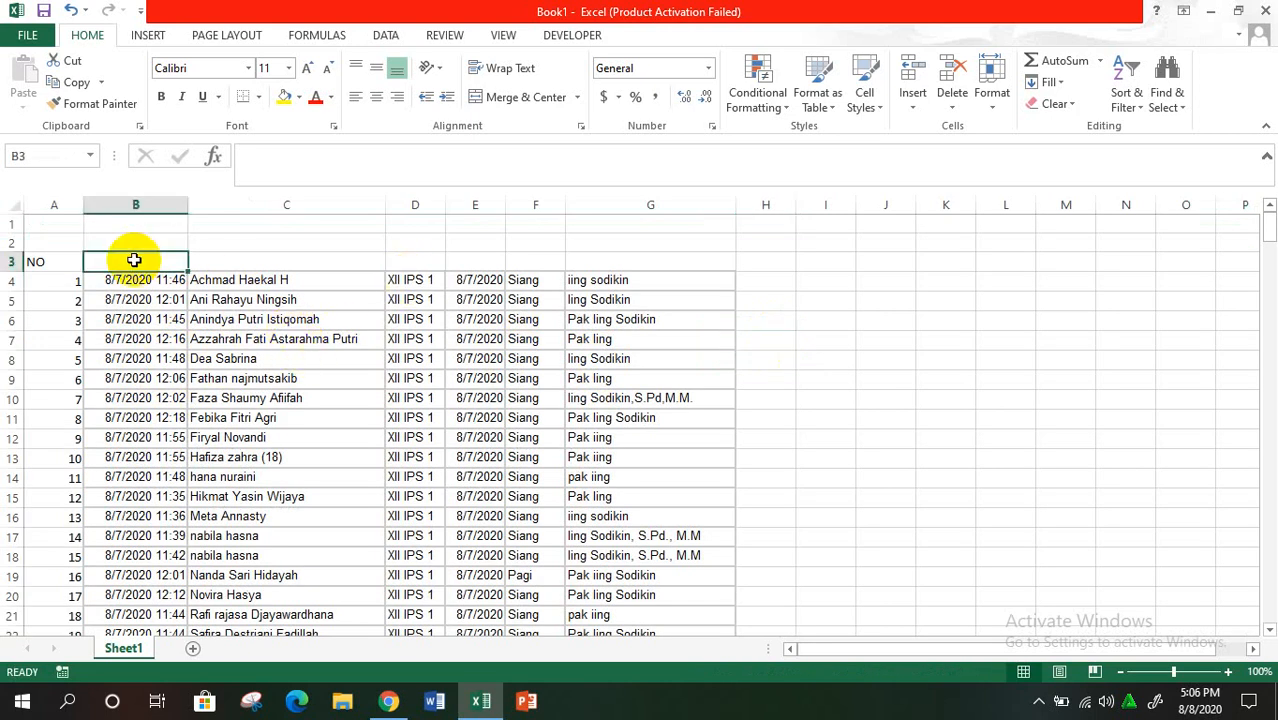
pyautogui.press('Right')
pyautogui.press('Right')
pyautogui.press('Right')
pyautogui.press('Right')
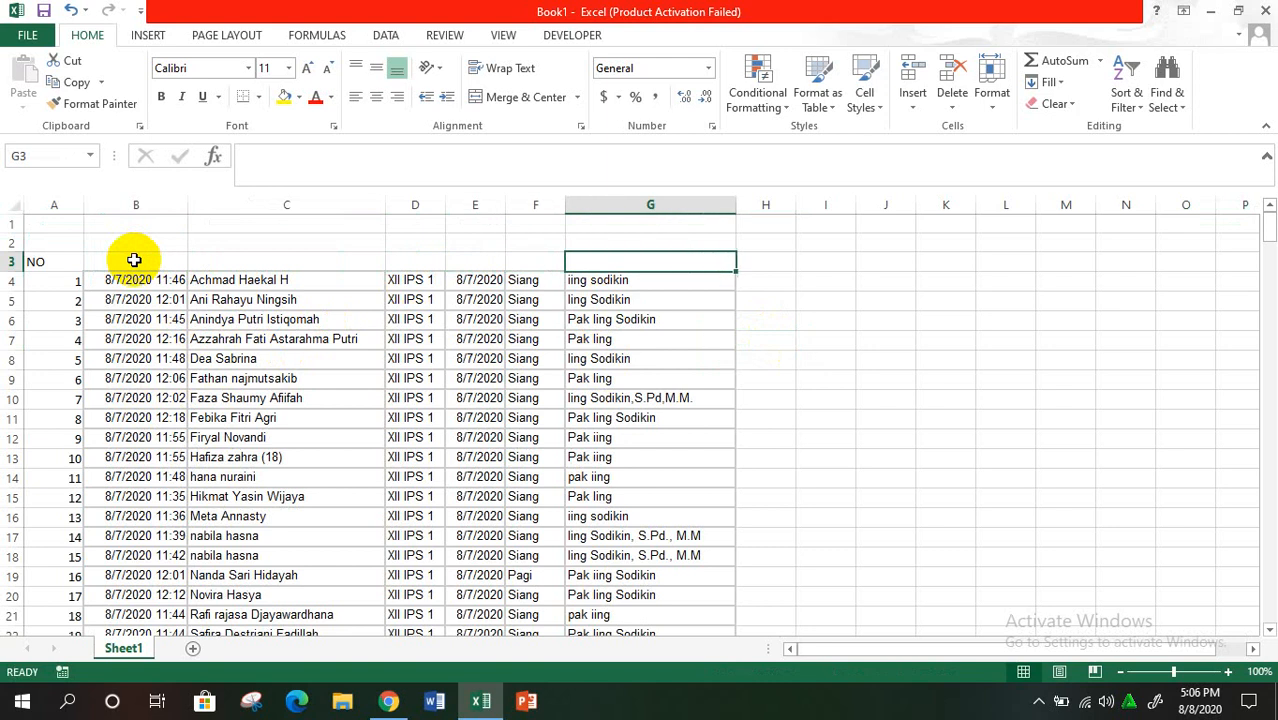
pyautogui.press('Left')
pyautogui.press('Left')
pyautogui.press('Left')
pyautogui.press('Left')
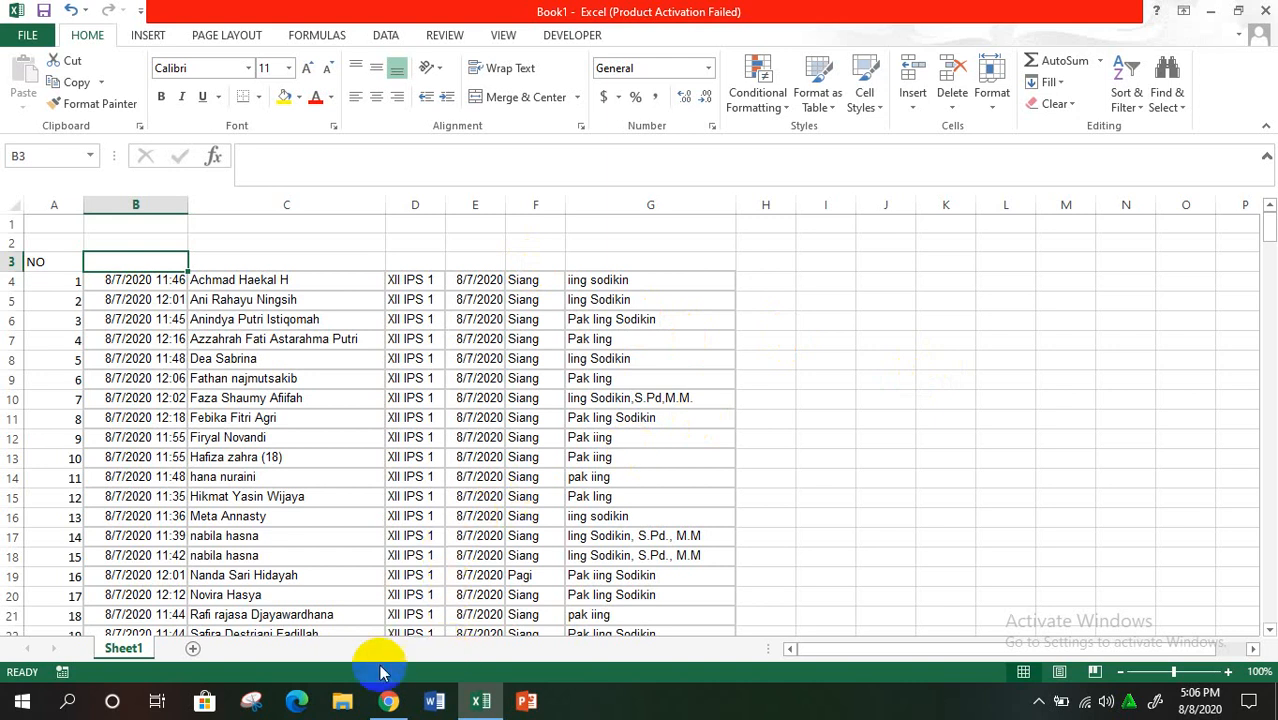
# Switch to the Google Sheets responses in Chrome and copy the headings from Timestamp to Nama Wali Kelas in A1:F1.
pyautogui.click(389, 701)
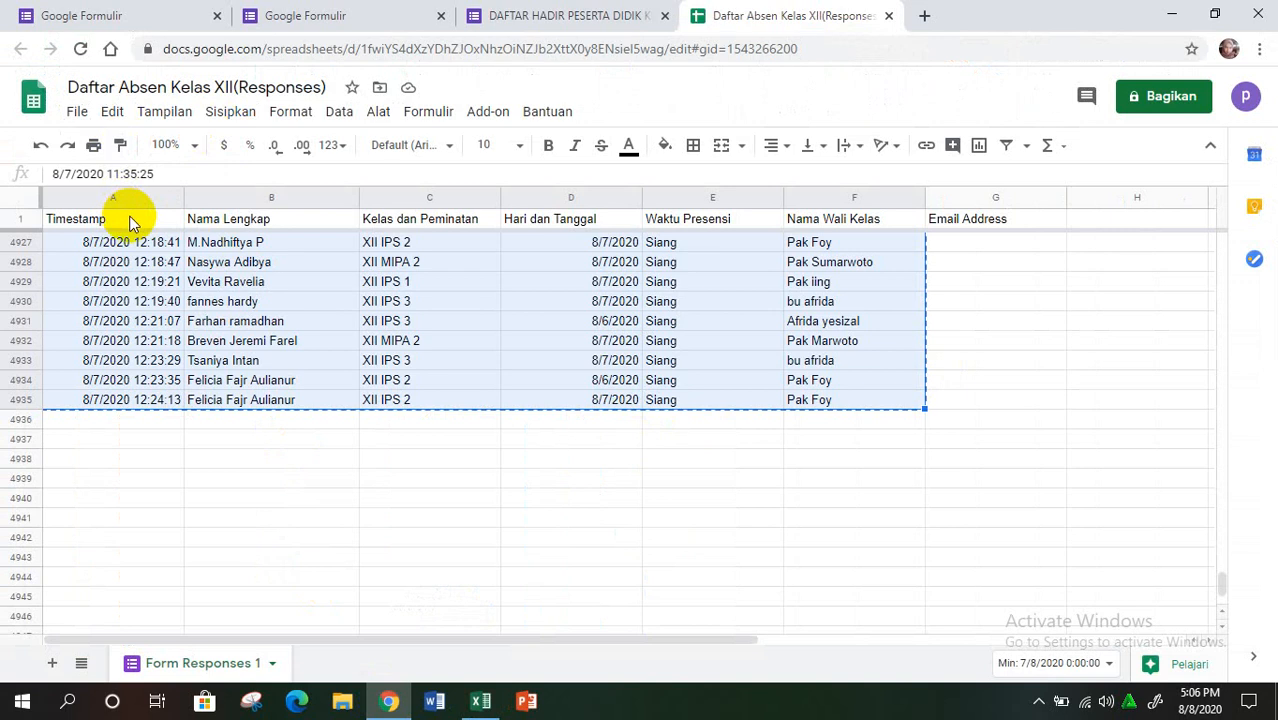
pyautogui.click(129, 219)
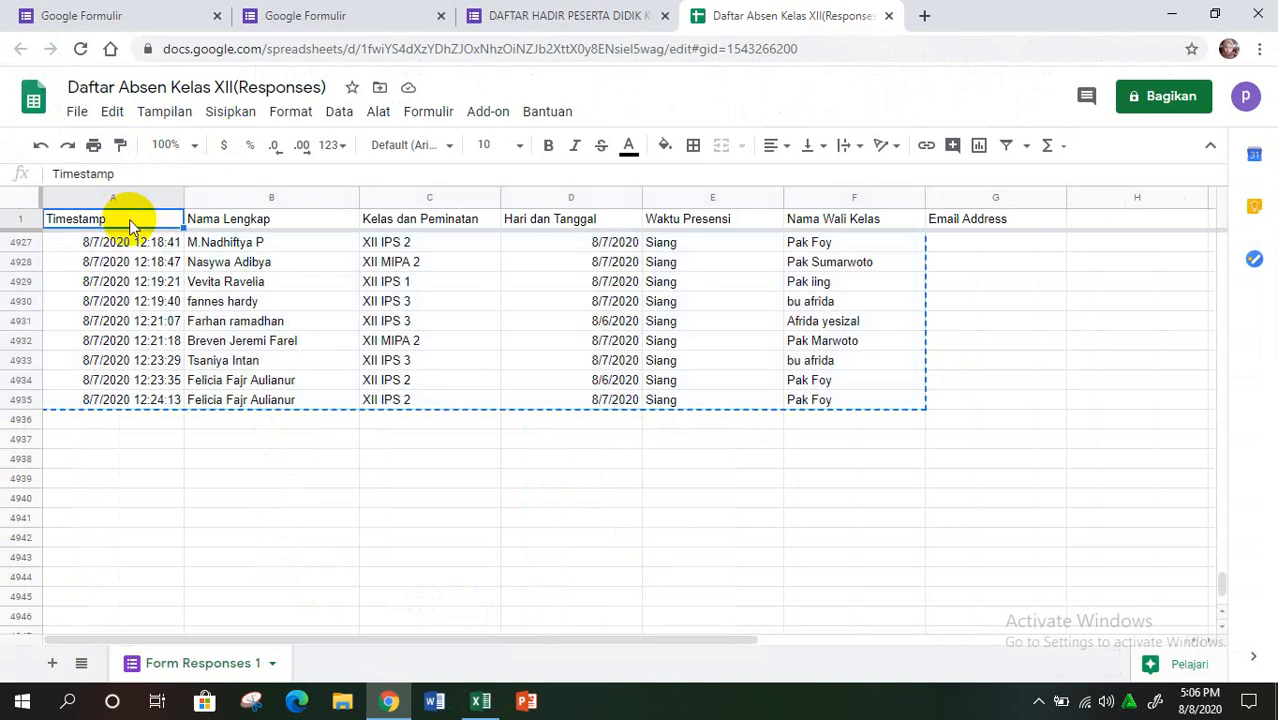
pyautogui.hotkey('shift', 'Right')
pyautogui.hotkey('shift', 'Right')
pyautogui.hotkey('shift', 'Right')
pyautogui.hotkey('shift', 'Right')
pyautogui.hotkey('shift', 'Right')
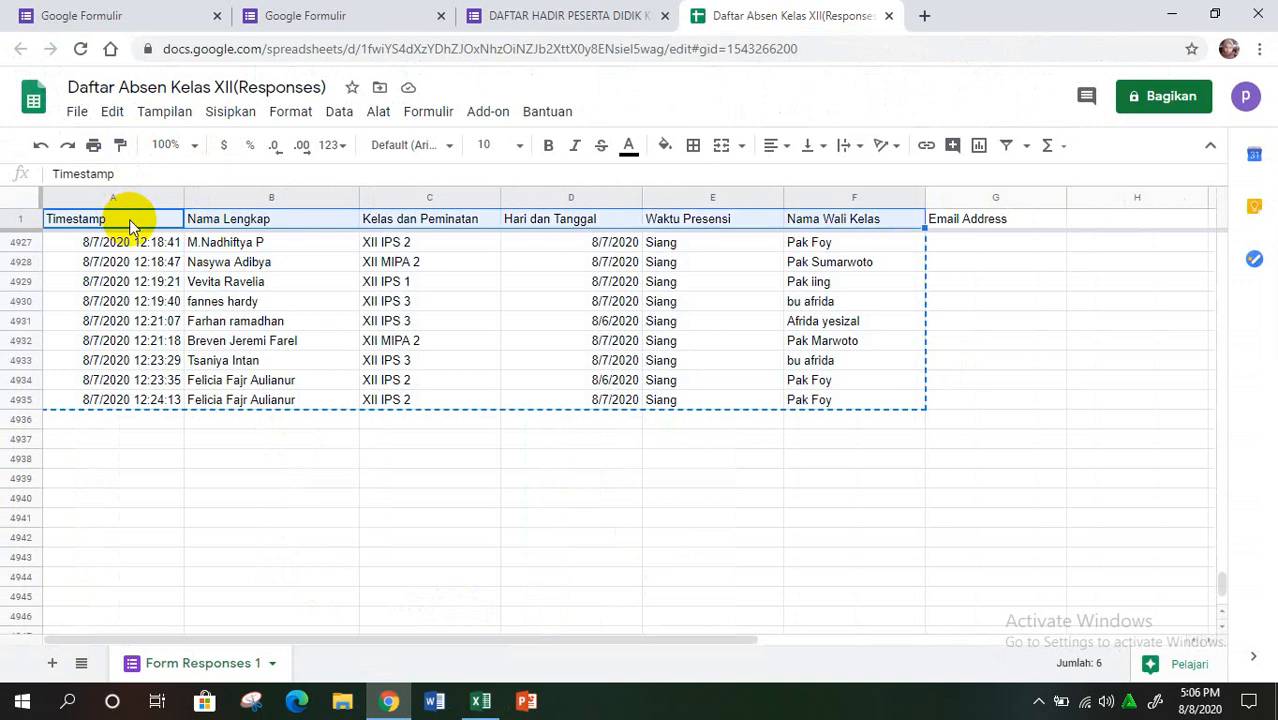
pyautogui.hotkey('ctrl', 'c')
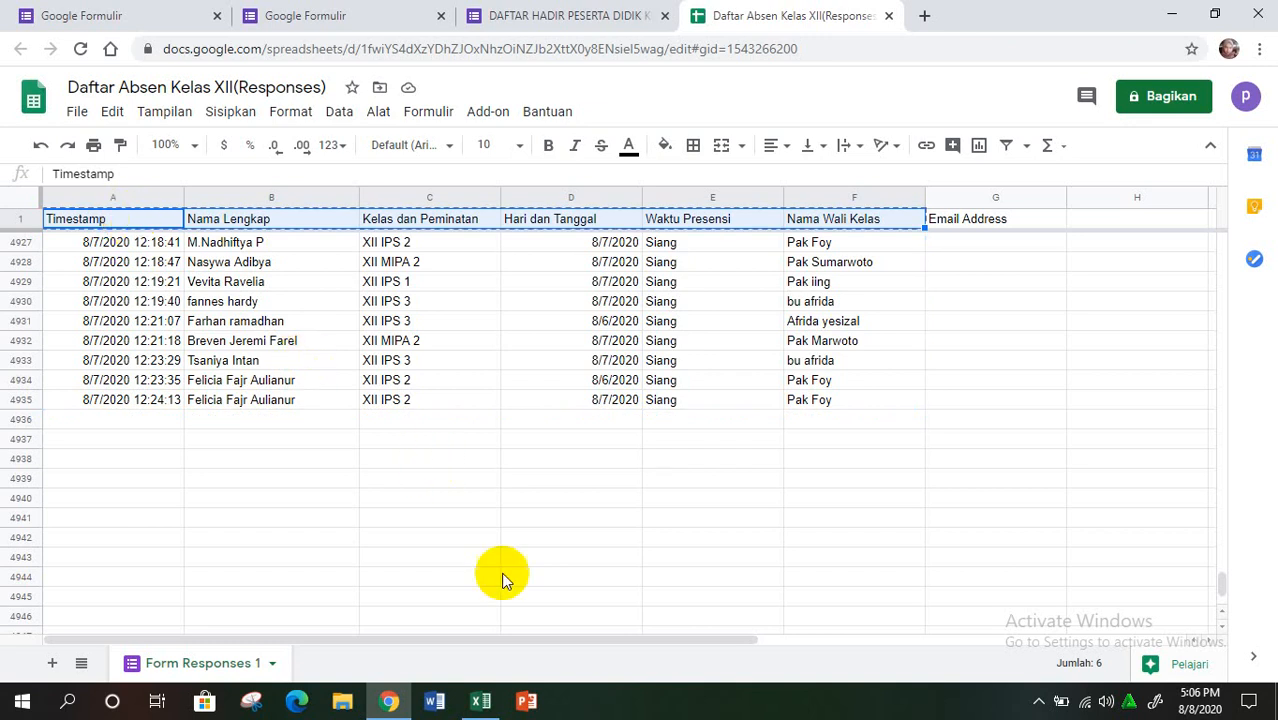
# Switch back to the Excel workbook and paste the copied headings into row 3 starting at B3.
pyautogui.moveTo(483, 688)
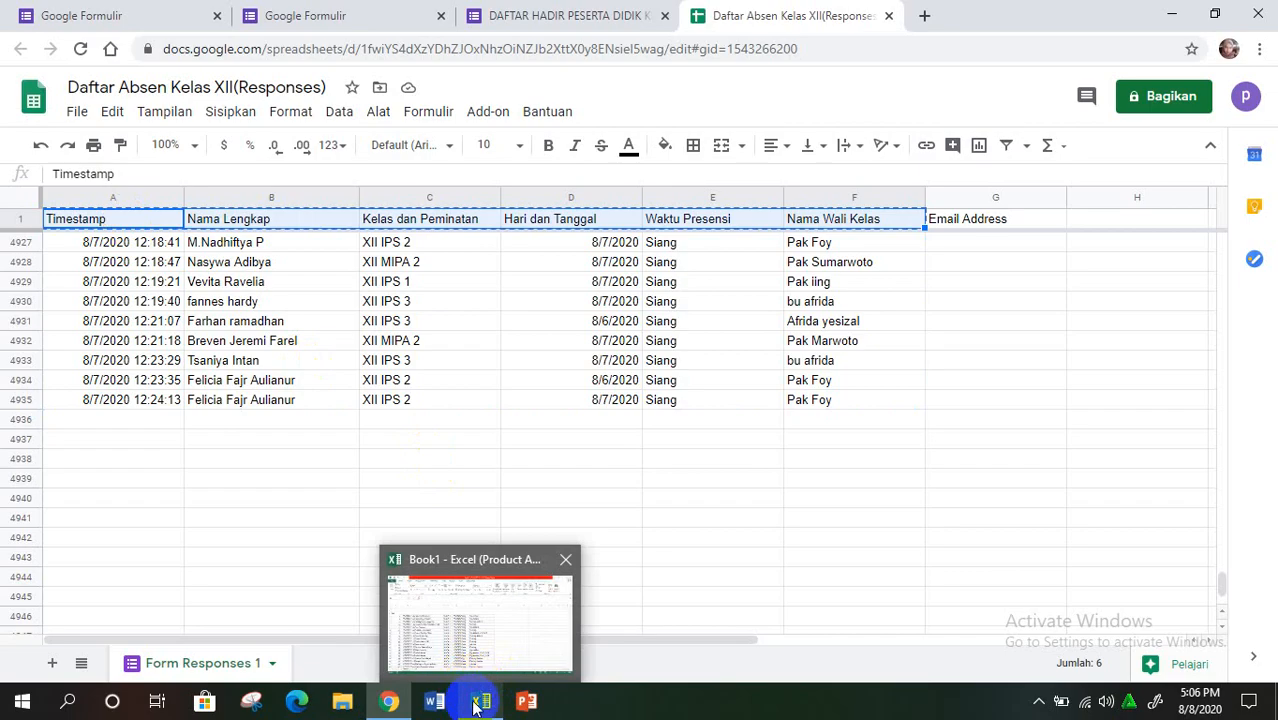
pyautogui.click(478, 703)
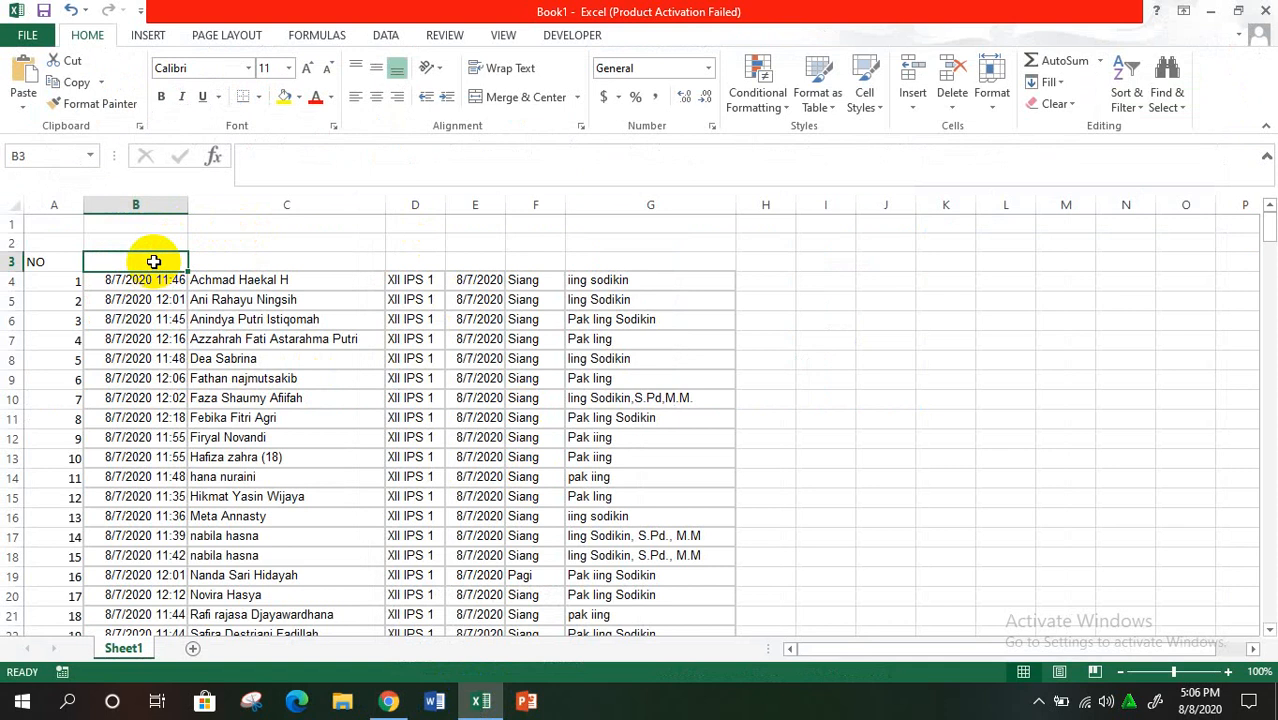
pyautogui.hotkey('ctrl', 'v')
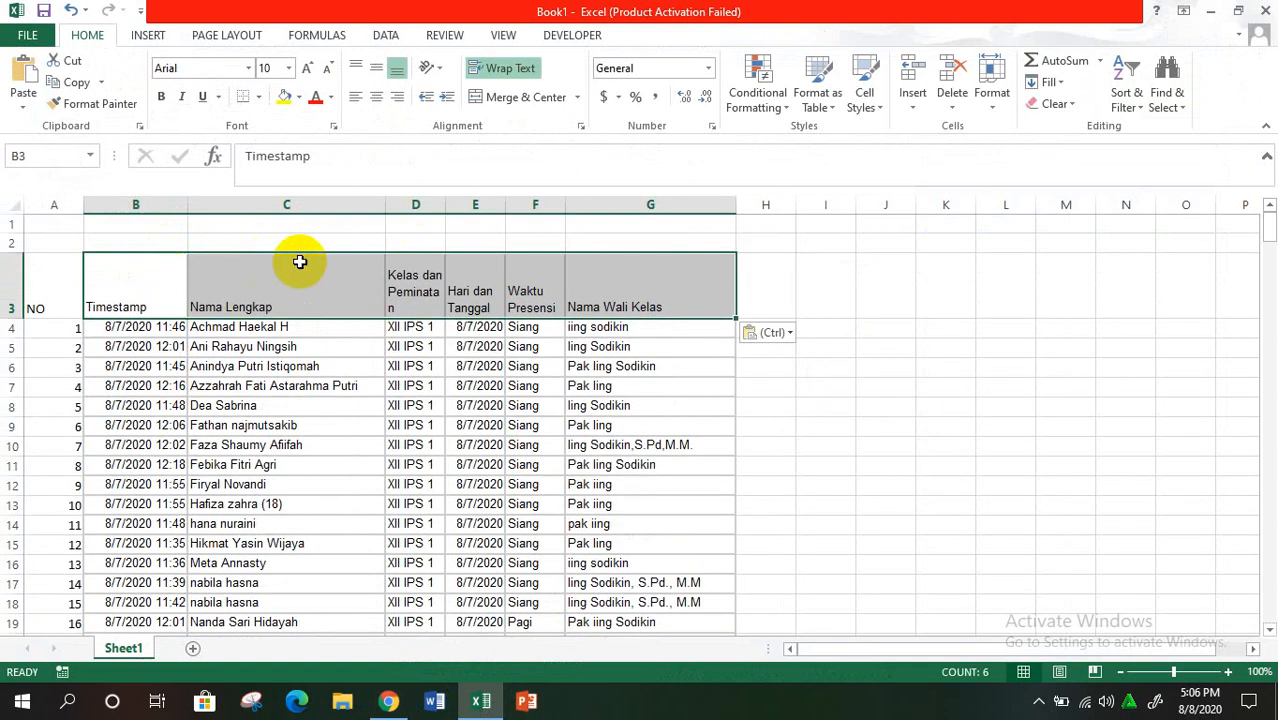
pyautogui.click(325, 352)
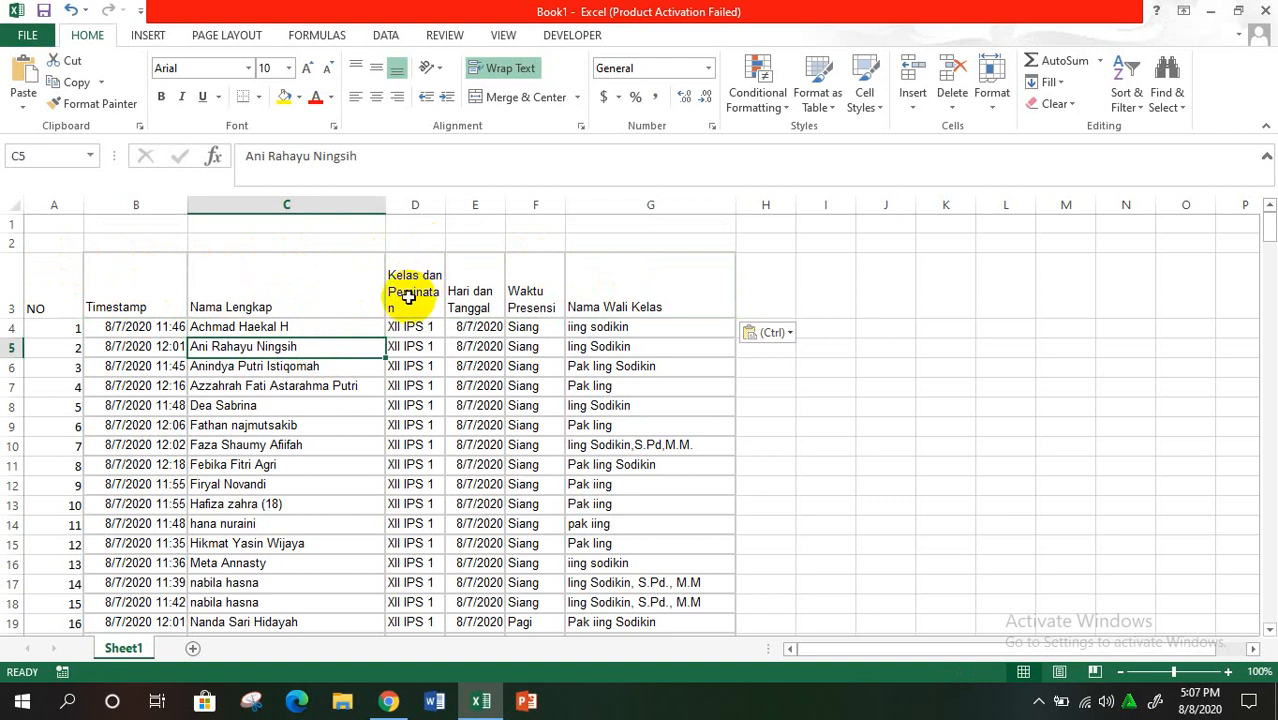
# Widen columns D and E for their headings and autofit the row heights of the whole sheet.
pyautogui.moveTo(445, 206); pyautogui.dragTo(575, 203)
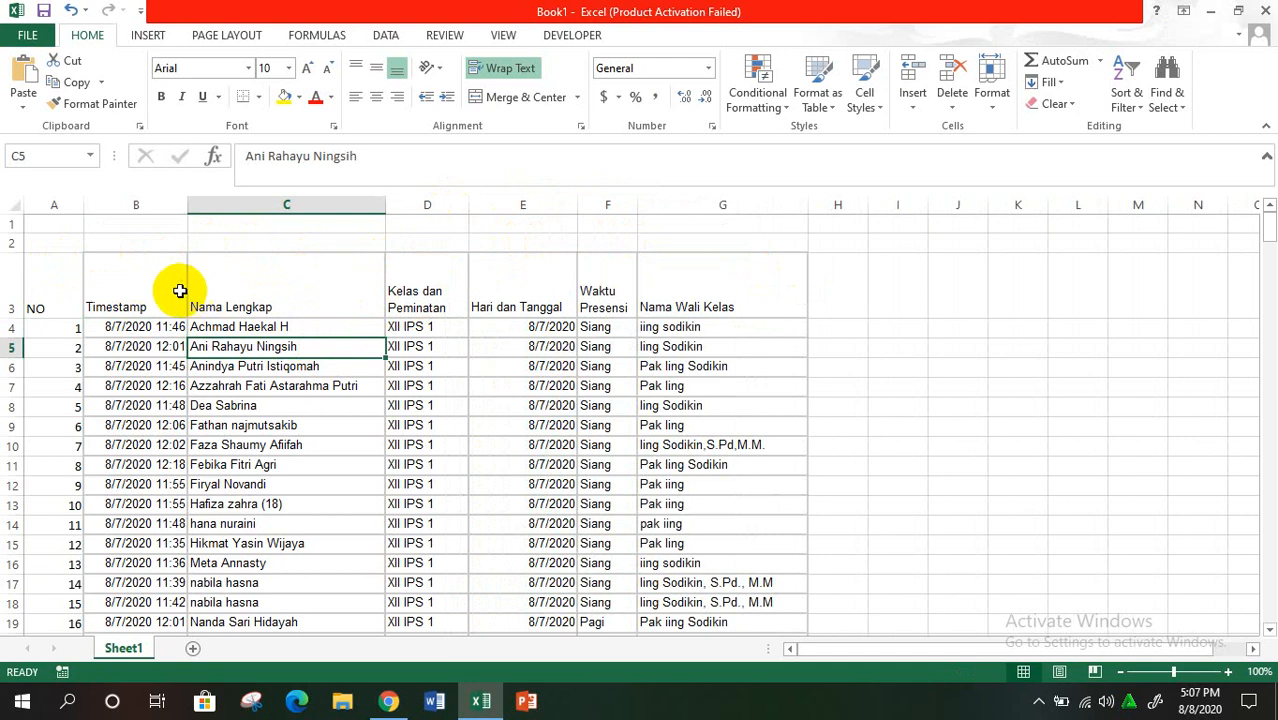
pyautogui.click(15, 199)
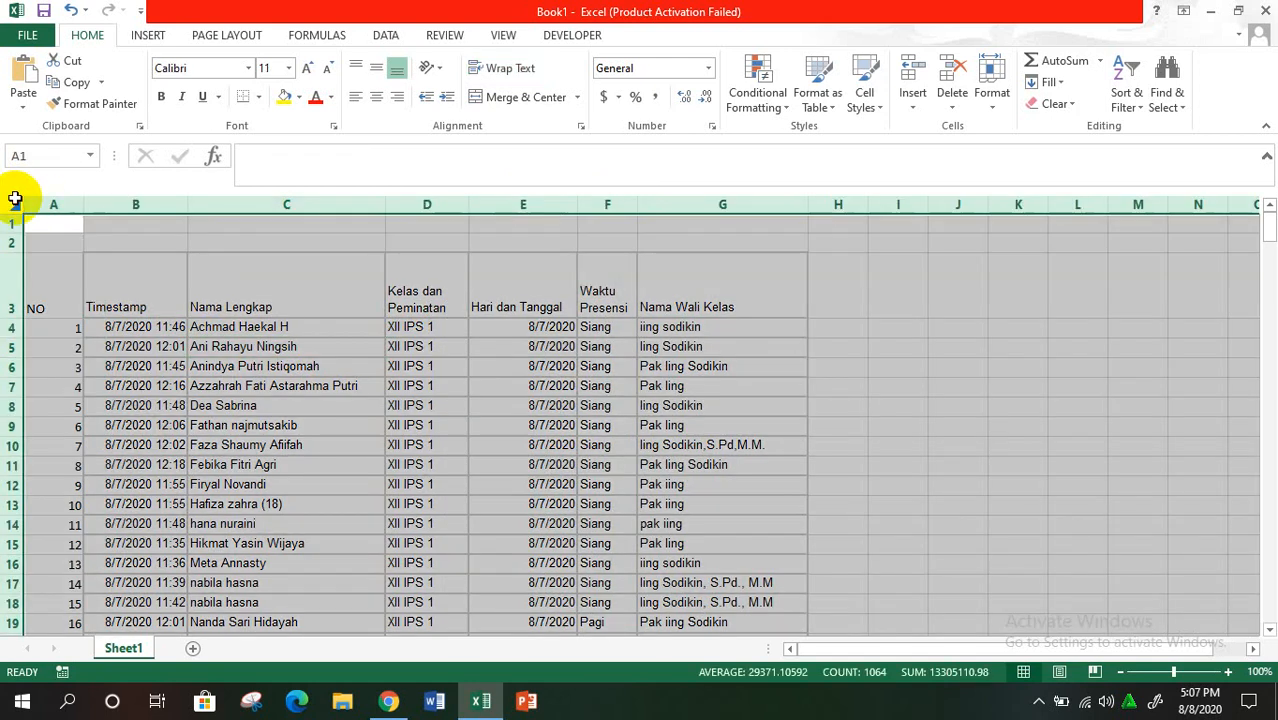
pyautogui.doubleClick(13, 316)
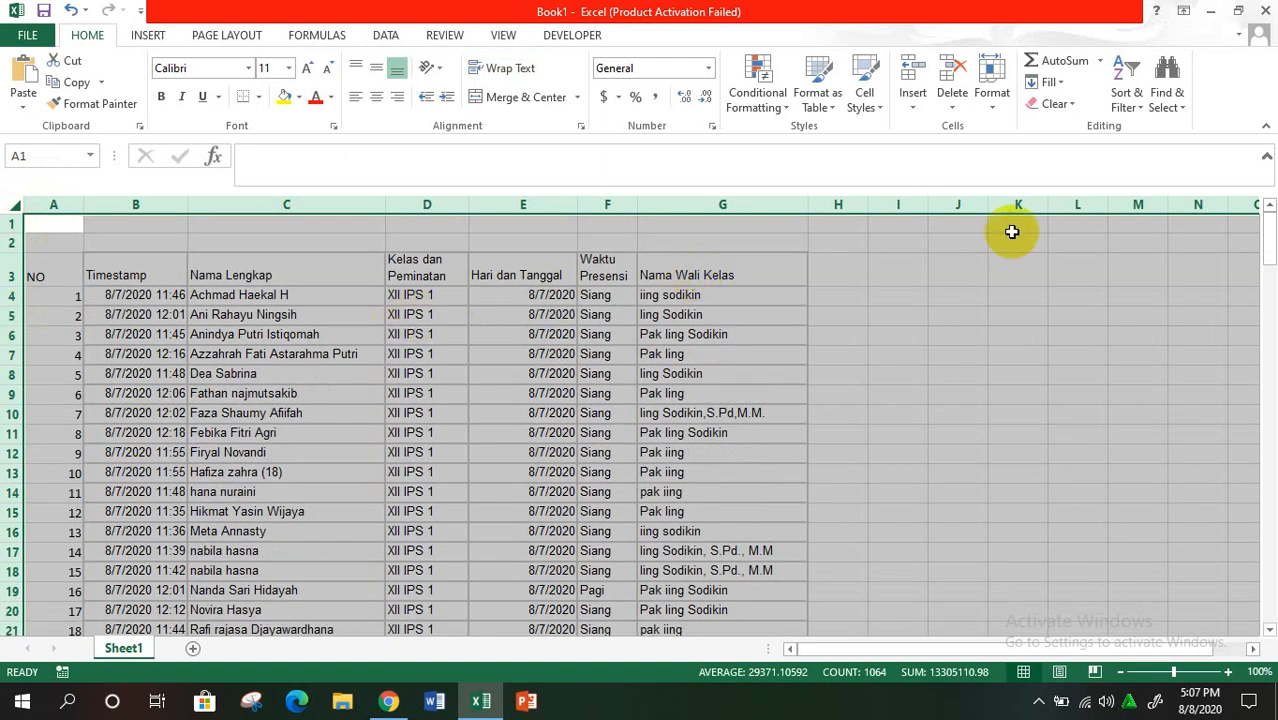
pyautogui.click(910, 338)
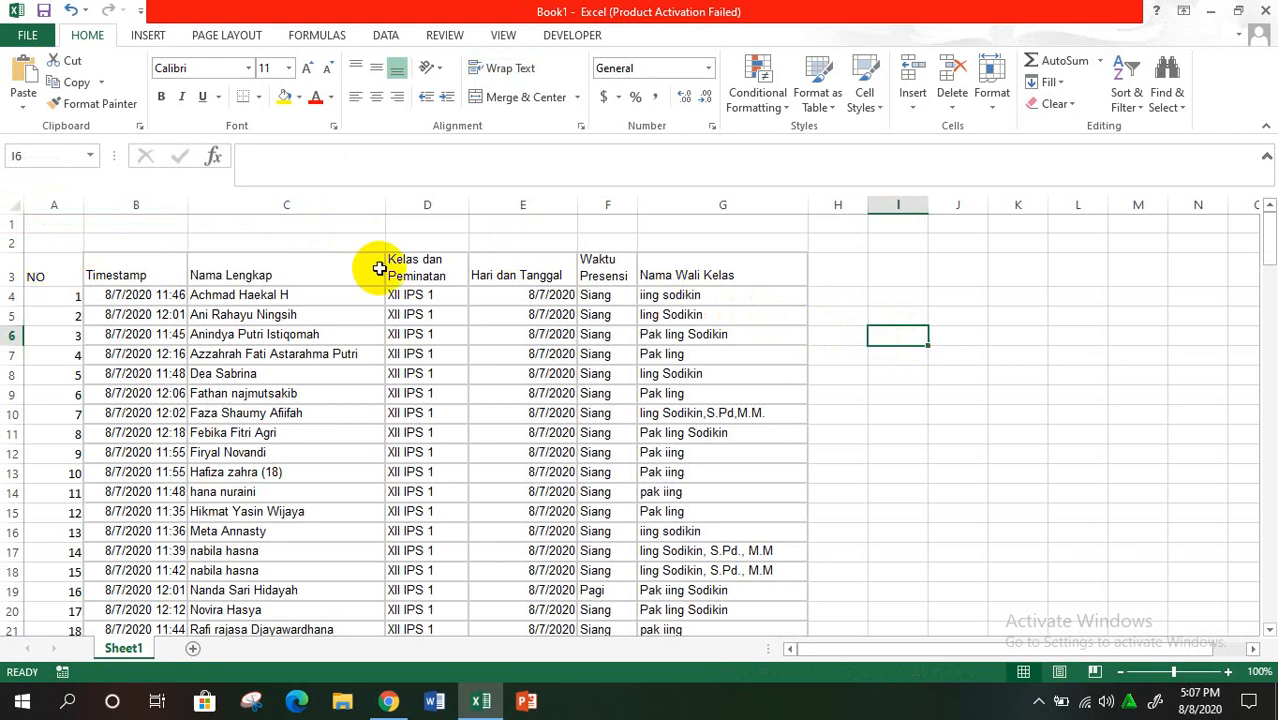
pyautogui.click(51, 264)
pyautogui.hotkey('shift', 'Right')
pyautogui.hotkey('shift', 'Right')
pyautogui.hotkey('shift', 'Right')
pyautogui.hotkey('shift', 'Right')
pyautogui.hotkey('shift', 'Right')
pyautogui.hotkey('shift', 'Right')
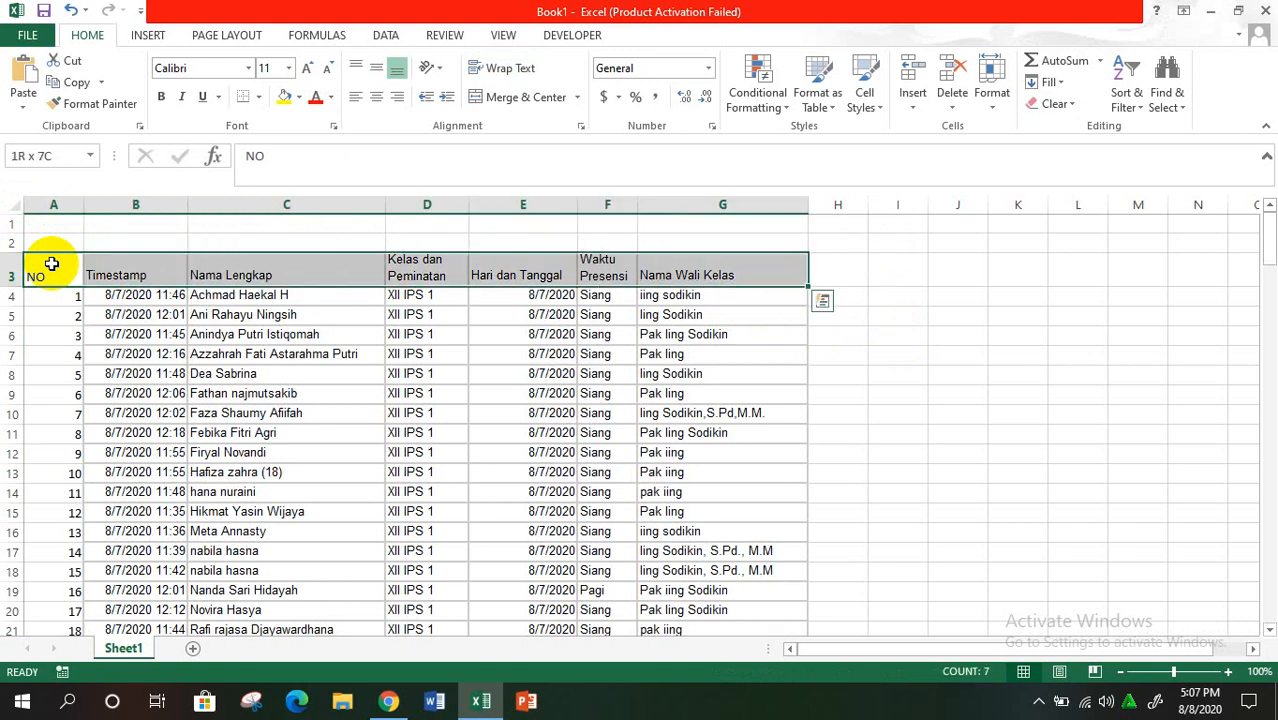
pyautogui.press('End')
pyautogui.hotkey('shift', 'Down')
pyautogui.press('End')
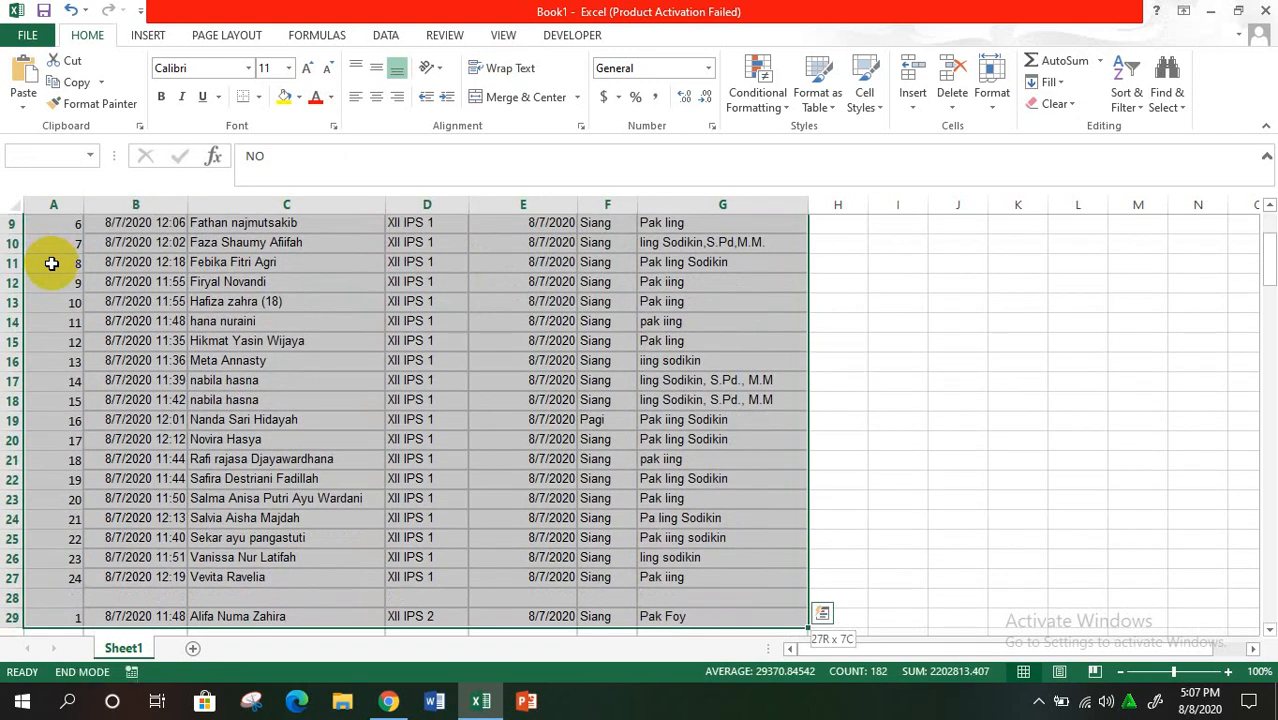
pyautogui.hotkey('shift', 'Down')
pyautogui.hotkey('shift', 'Down')
pyautogui.hotkey('shift', 'Down')
pyautogui.hotkey('shift', 'Down')
pyautogui.hotkey('shift', 'Down')
pyautogui.hotkey('shift', 'Down')
pyautogui.hotkey('shift', 'Down')
pyautogui.hotkey('shift', 'Down')
pyautogui.hotkey('shift', 'Down')
pyautogui.hotkey('shift', 'Down')
pyautogui.hotkey('shift', 'Down')
pyautogui.hotkey('shift', 'Down')
pyautogui.hotkey('shift', 'Down')
pyautogui.hotkey('shift', 'Down')
pyautogui.hotkey('shift', 'Down')
pyautogui.hotkey('shift', 'Down')
pyautogui.hotkey('shift', 'Down')
pyautogui.hotkey('shift', 'Down')
pyautogui.hotkey('shift', 'Down')
pyautogui.hotkey('shift', 'Down')
pyautogui.hotkey('shift', 'Down')
pyautogui.hotkey('shift', 'Down')
pyautogui.hotkey('shift', 'Down')
pyautogui.hotkey('shift', 'Down')
pyautogui.hotkey('shift', 'Down')
pyautogui.hotkey('shift', 'Down')
pyautogui.hotkey('shift', 'Down')
pyautogui.hotkey('shift', 'Down')
pyautogui.hotkey('shift', 'Down')
pyautogui.hotkey('shift', 'Down')
pyautogui.hotkey('shift', 'Down')
pyautogui.hotkey('shift', 'Down')
pyautogui.hotkey('shift', 'Down')
pyautogui.hotkey('shift', 'Down')
pyautogui.hotkey('shift', 'Down')
pyautogui.hotkey('shift', 'Down')
pyautogui.hotkey('shift', 'Down')
pyautogui.hotkey('shift', 'Down')
pyautogui.hotkey('shift', 'Down')
pyautogui.hotkey('shift', 'Down')
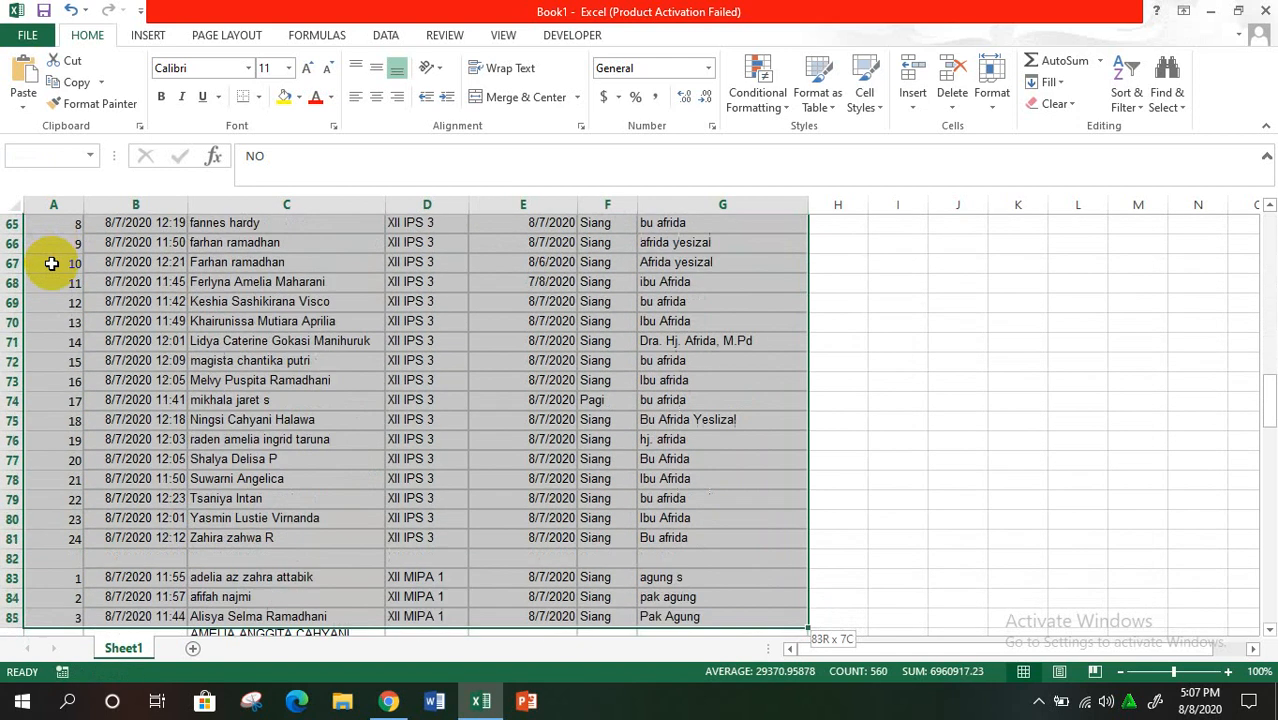
pyautogui.press('End')
pyautogui.hotkey('shift', 'Down')
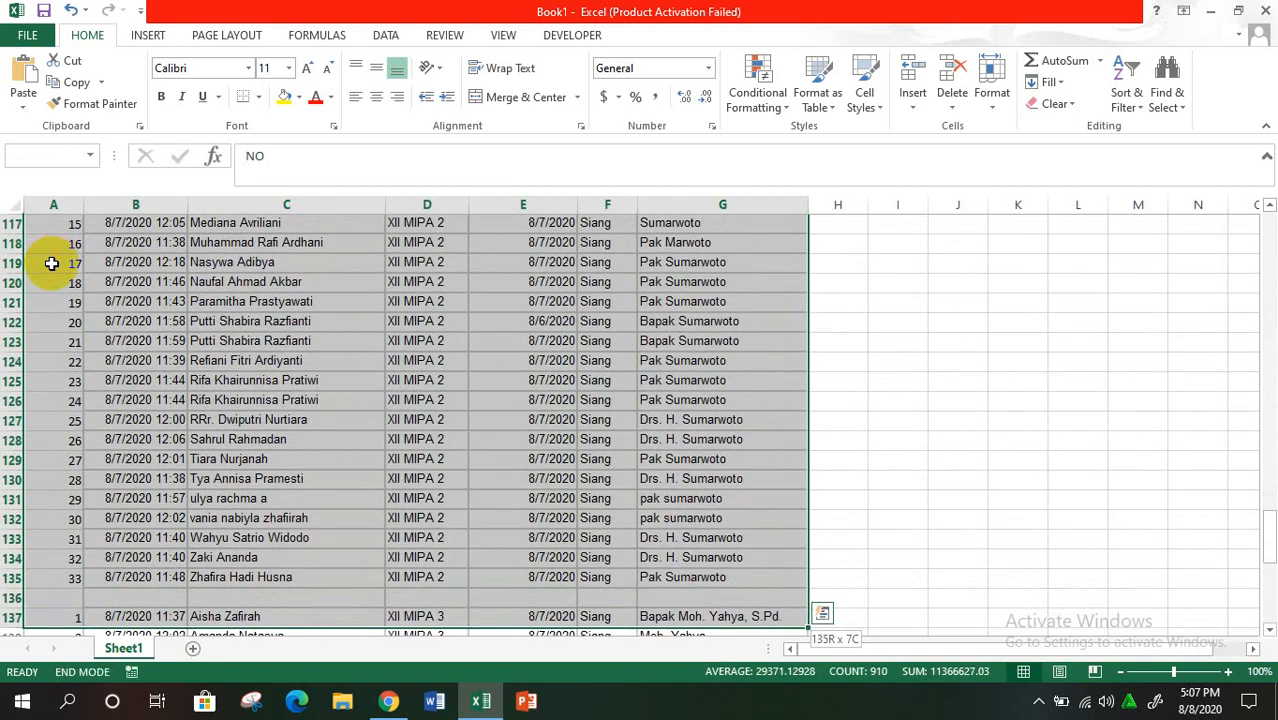
pyautogui.hotkey('shift', 'Down')
pyautogui.hotkey('shift', 'Down')
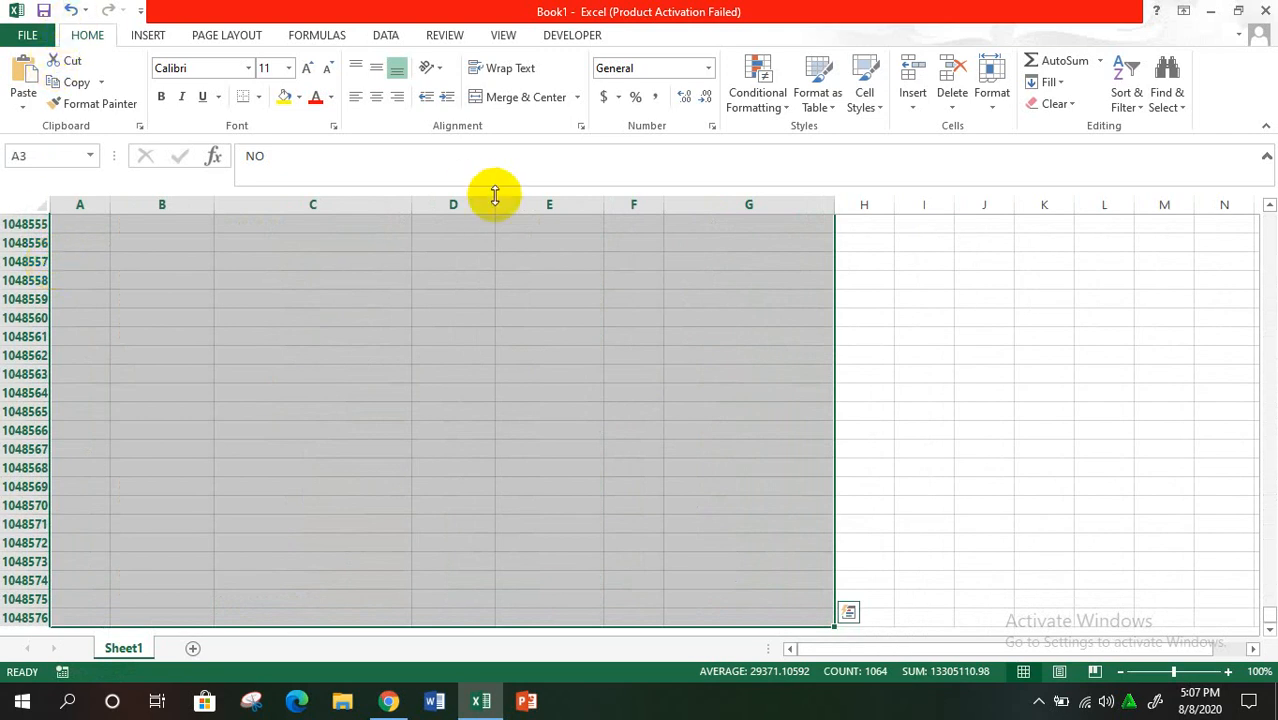
pyautogui.click(949, 357)
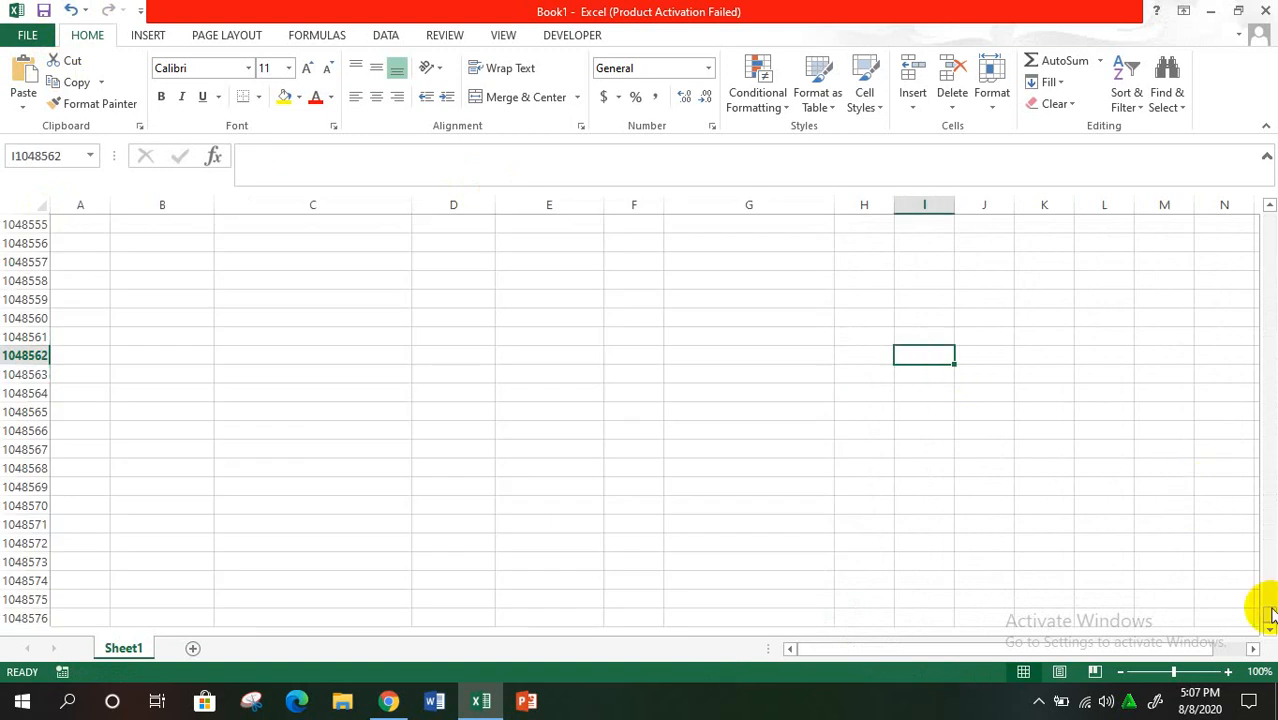
pyautogui.moveTo(1270, 612); pyautogui.dragTo(1264, 208)
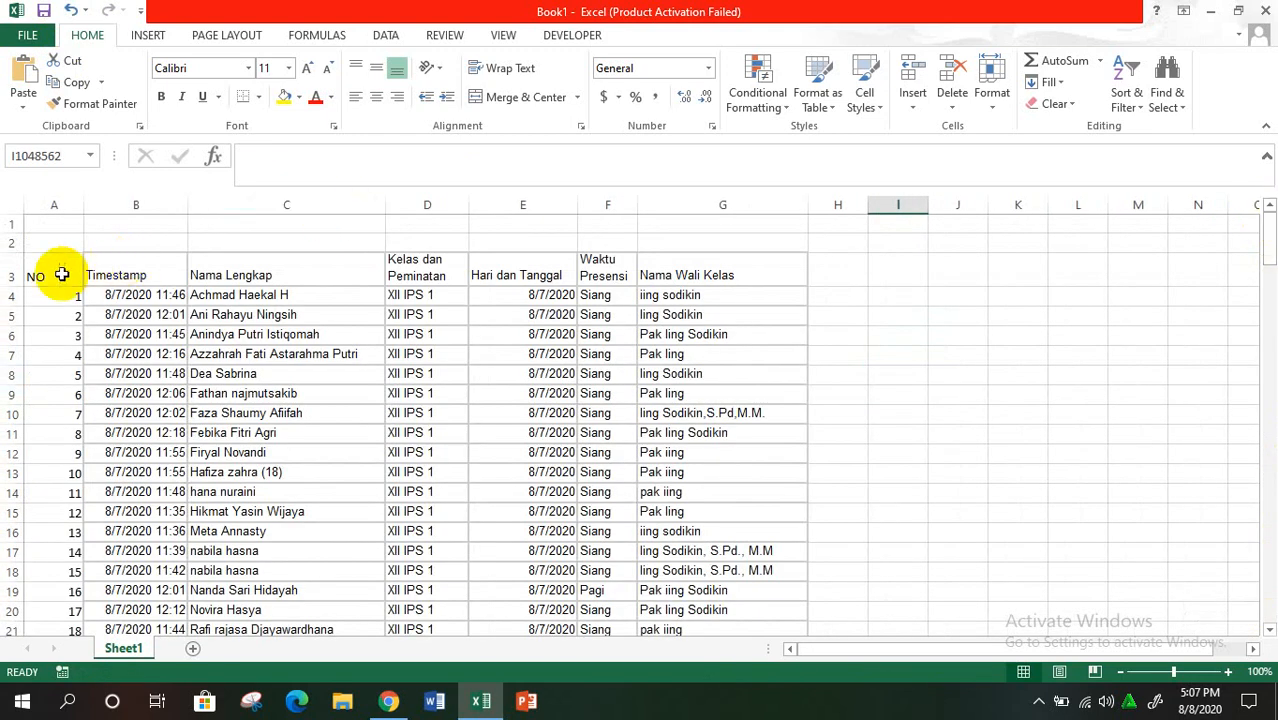
# Apply all borders to the attendance table from the NO heading in A3 to G159.
pyautogui.moveTo(62, 275); pyautogui.dragTo(715, 582)
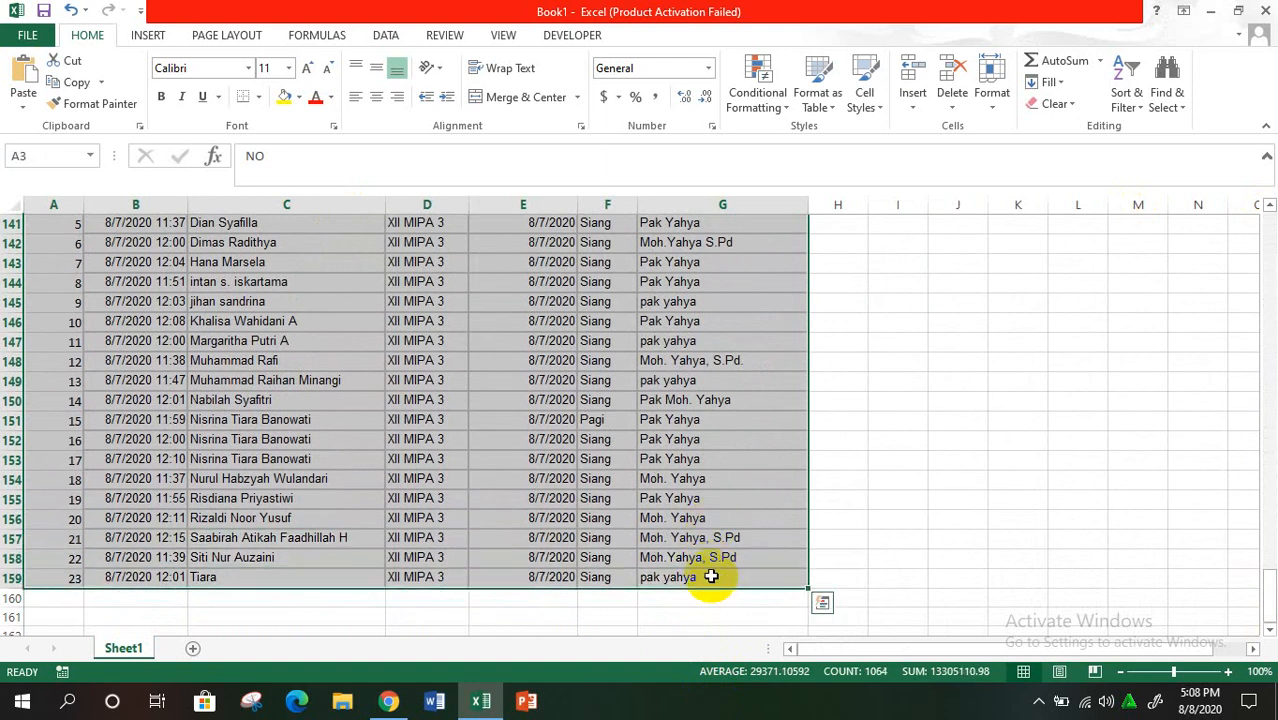
pyautogui.click(259, 100)
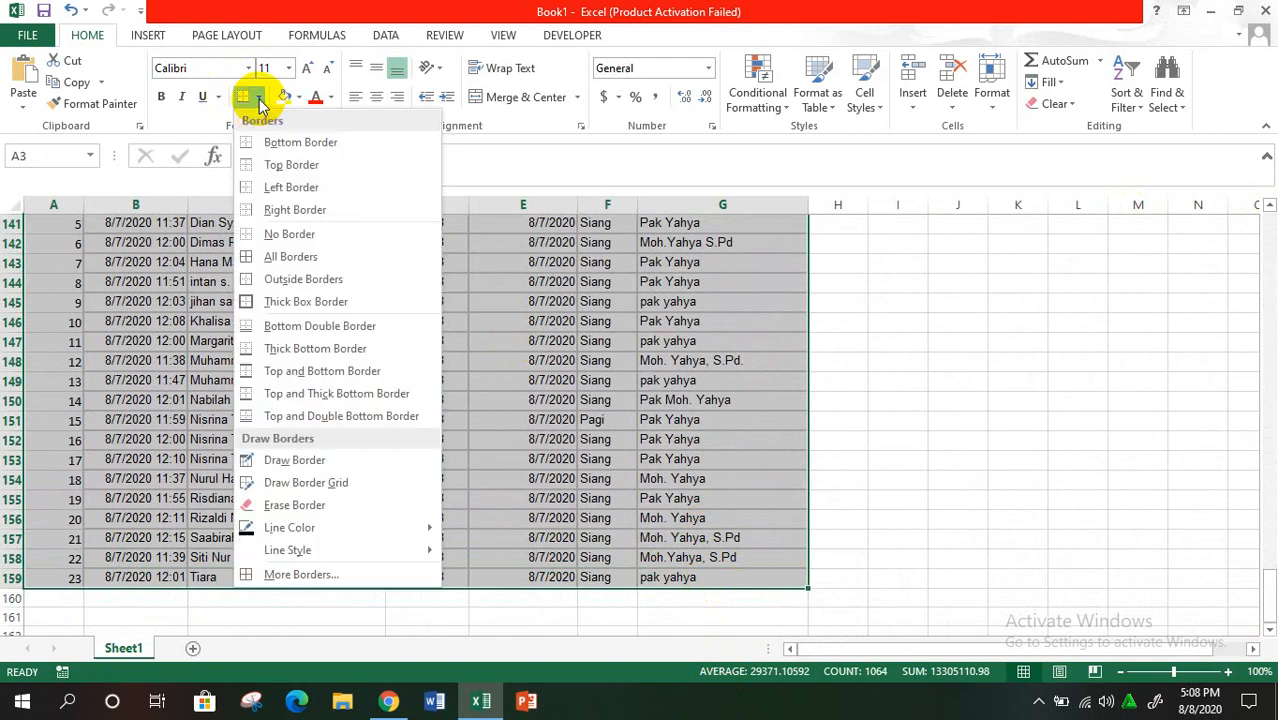
pyautogui.click(281, 257)
pyautogui.scroll(20, 281, 263)
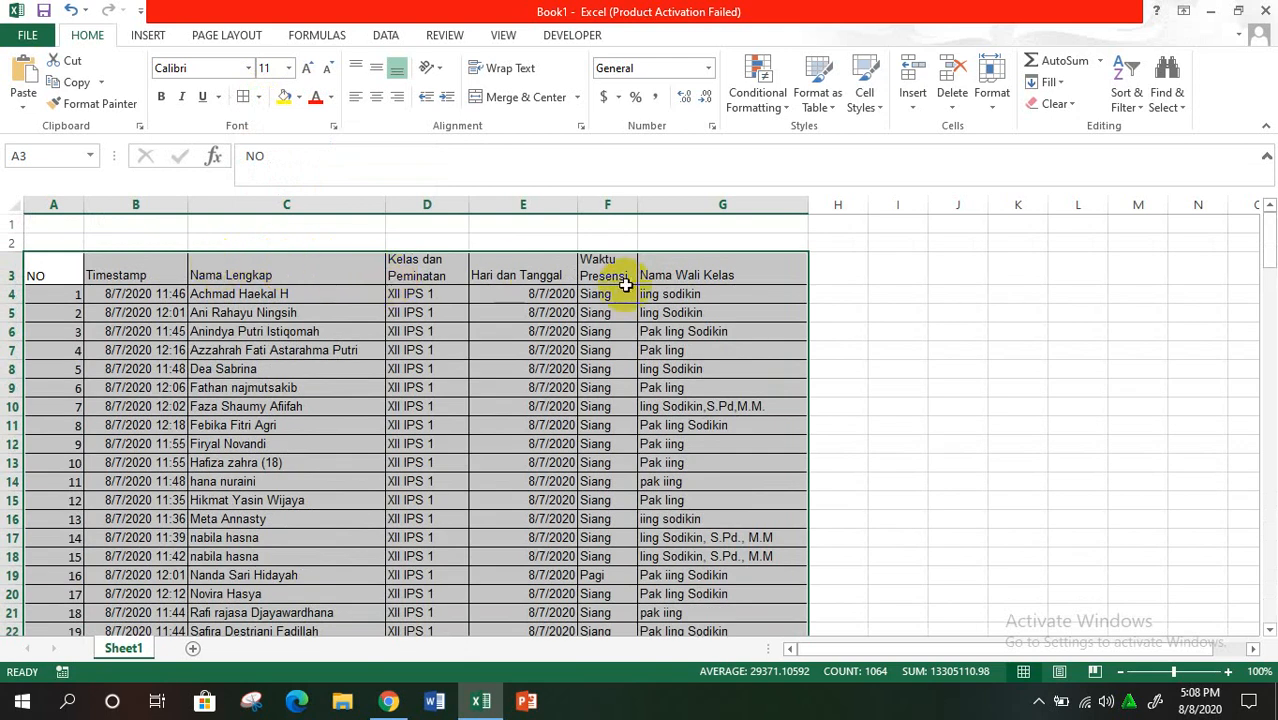
pyautogui.click(438, 325)
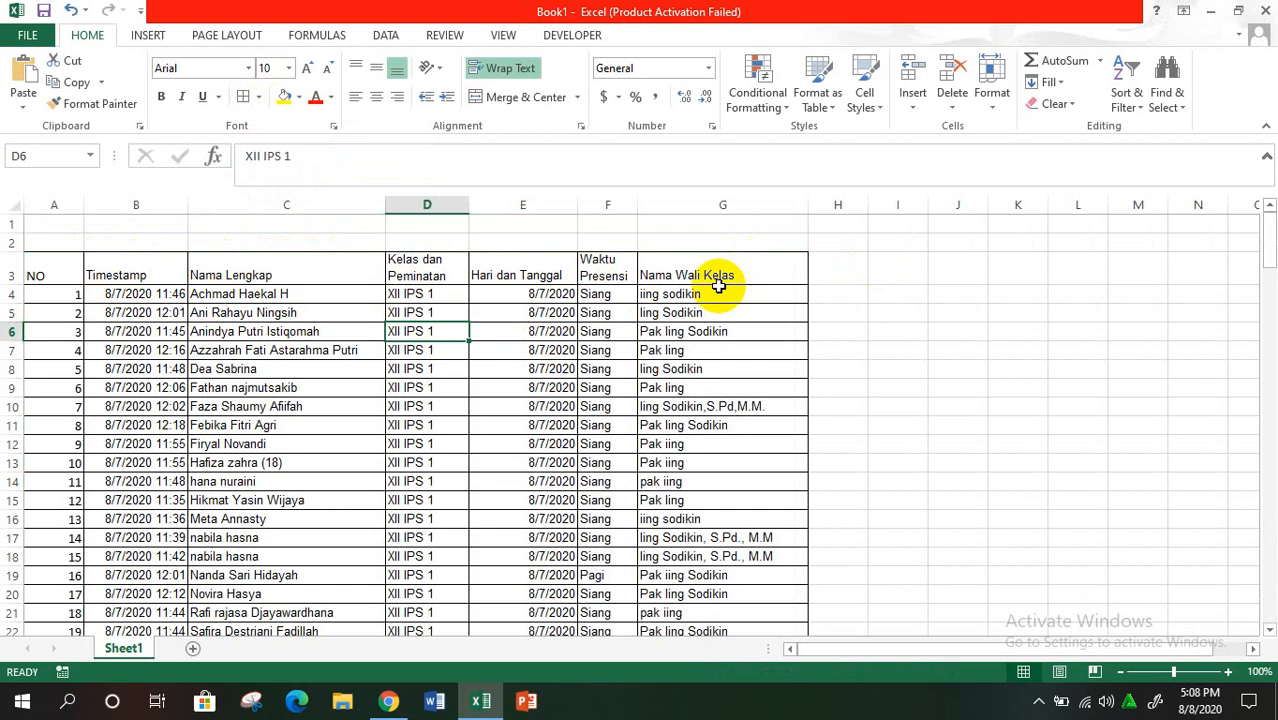
# Enter the class title XII IPS 1 in A2 and merge and center it across A2:G2.
pyautogui.click(59, 240)
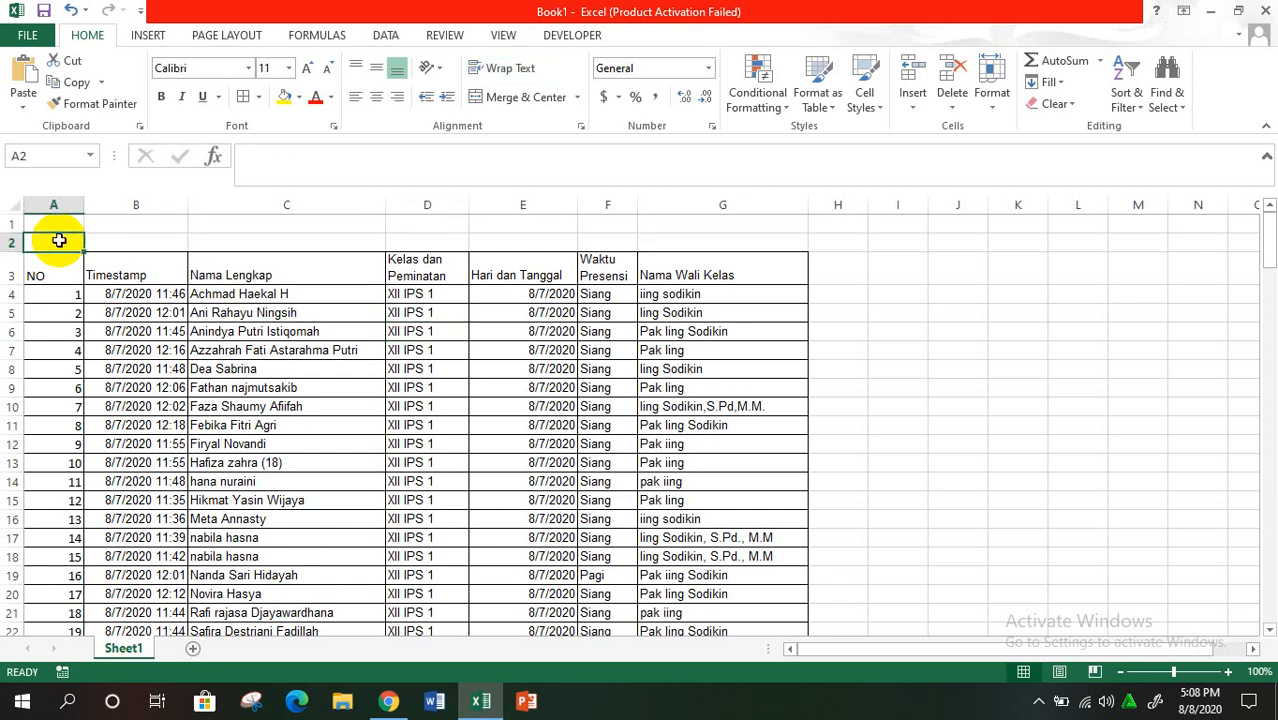
pyautogui.write('XII IPS 1')
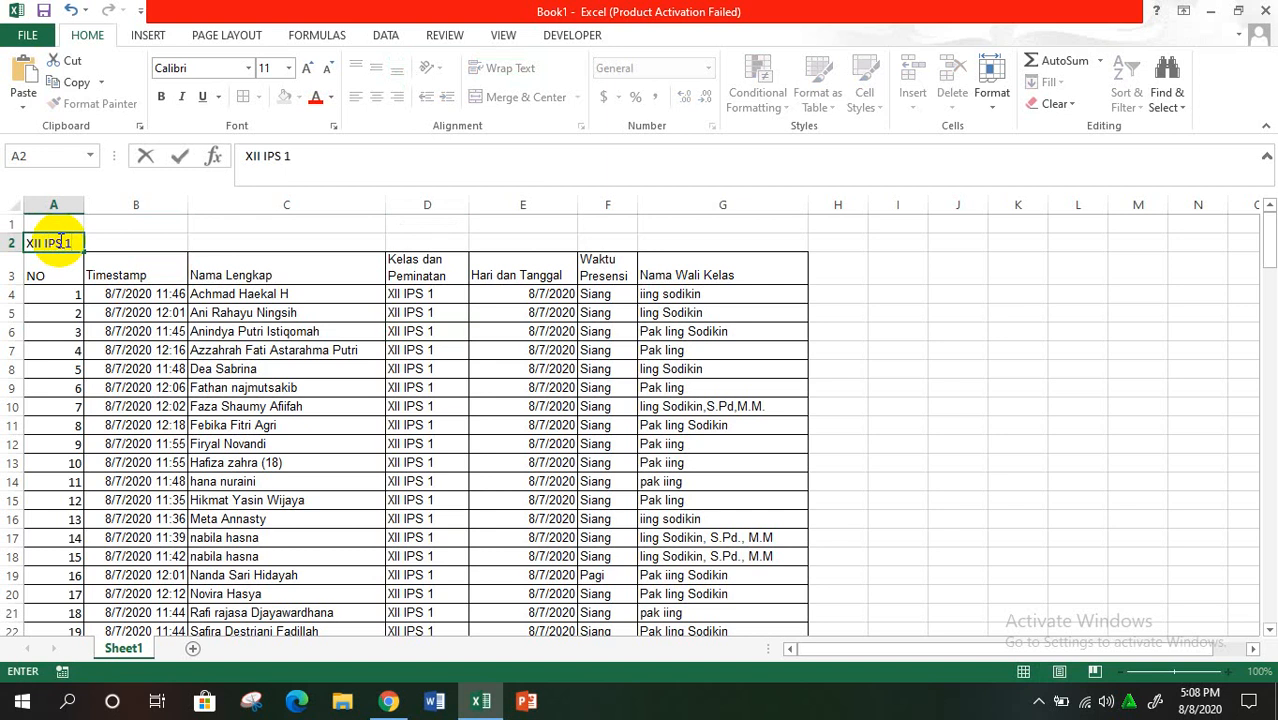
pyautogui.click(218, 312)
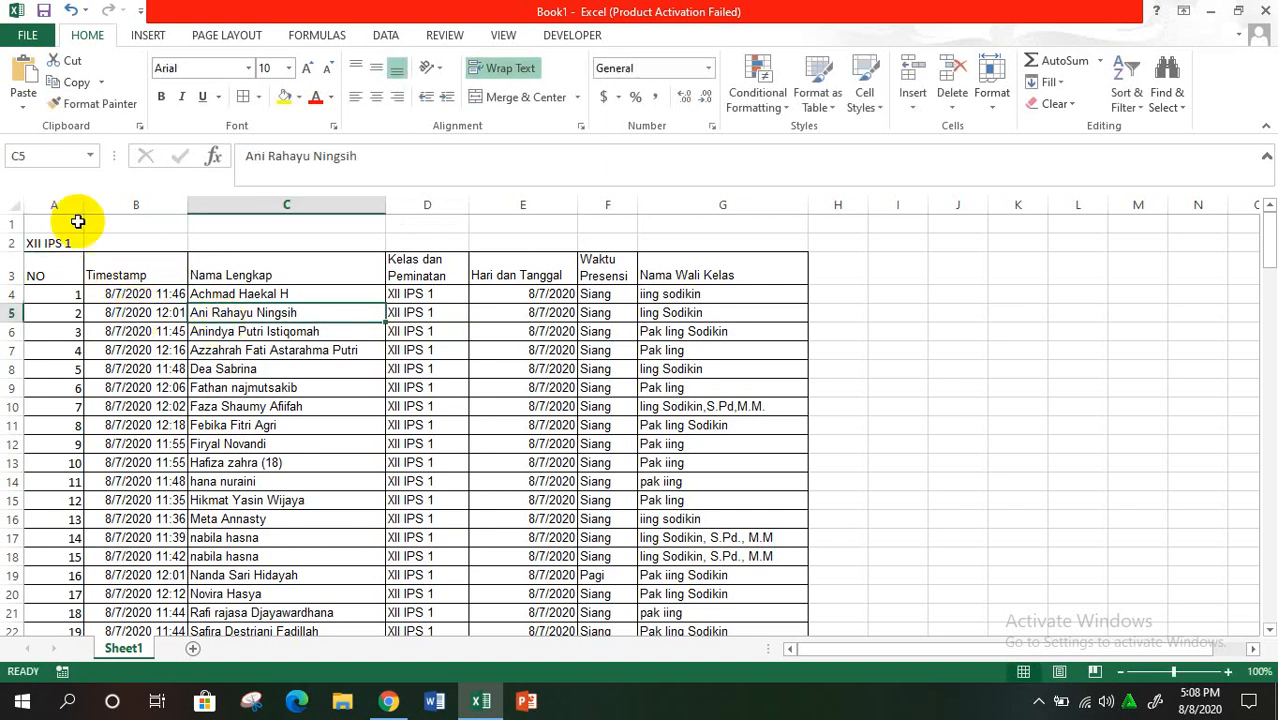
pyautogui.click(47, 243)
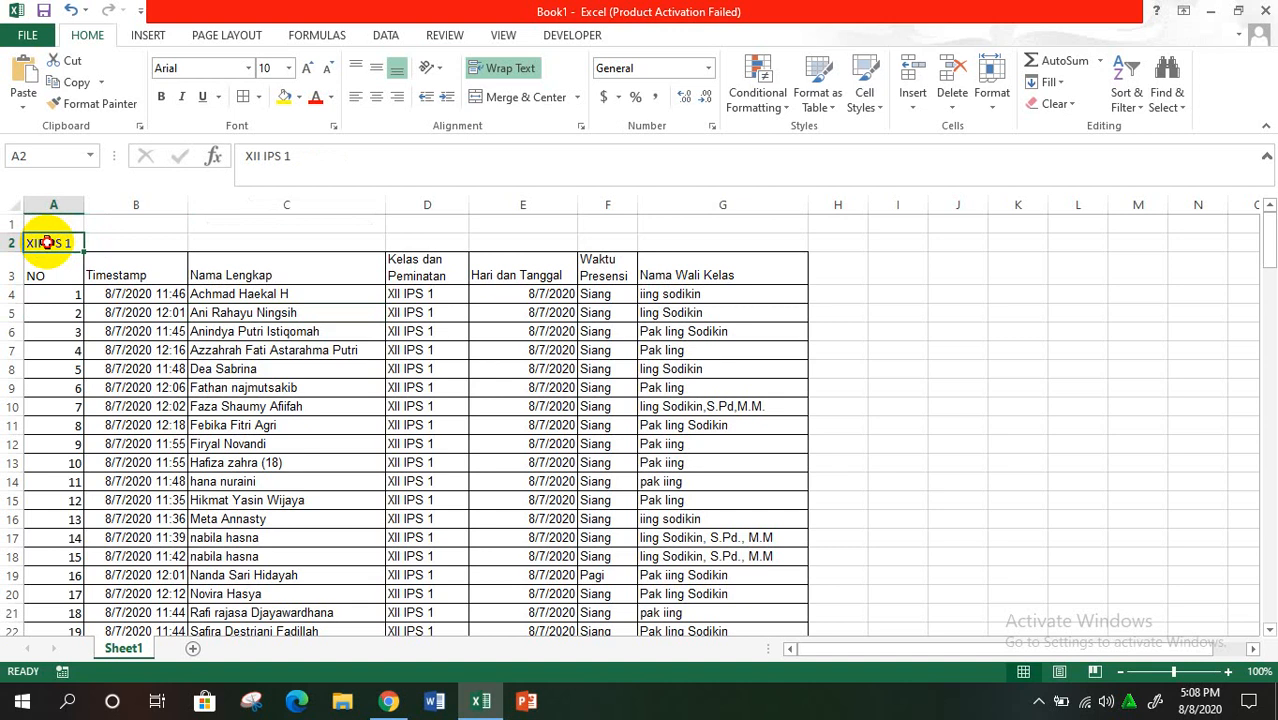
pyautogui.moveTo(47, 243); pyautogui.dragTo(731, 245)
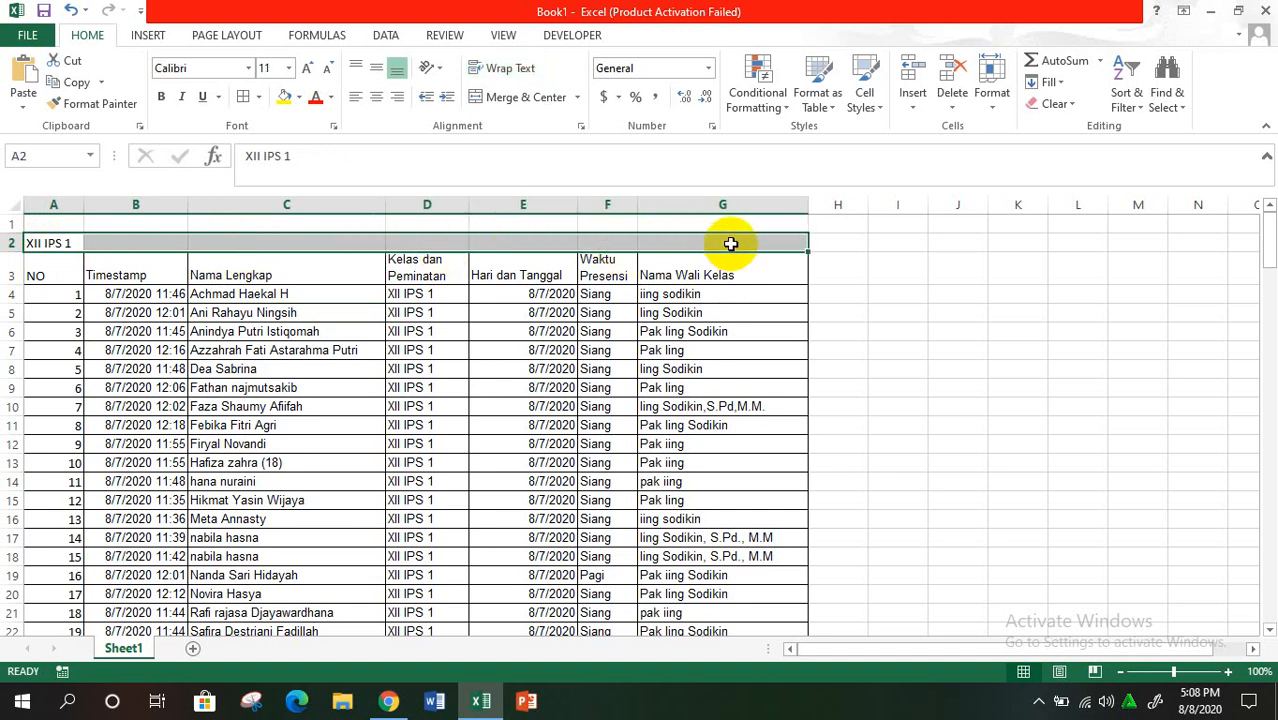
pyautogui.click(525, 97)
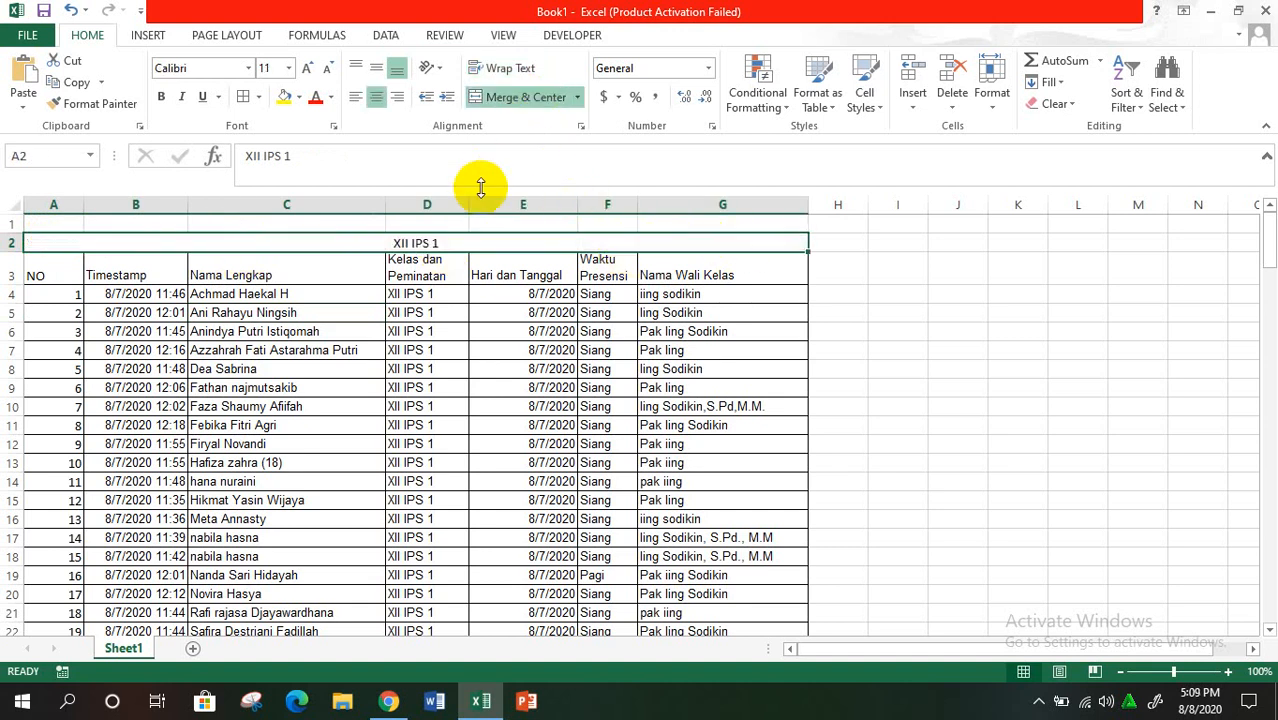
# Set the font size of the XII IPS 1 title text in the merged cell A2 to 16.
pyautogui.click(300, 171)
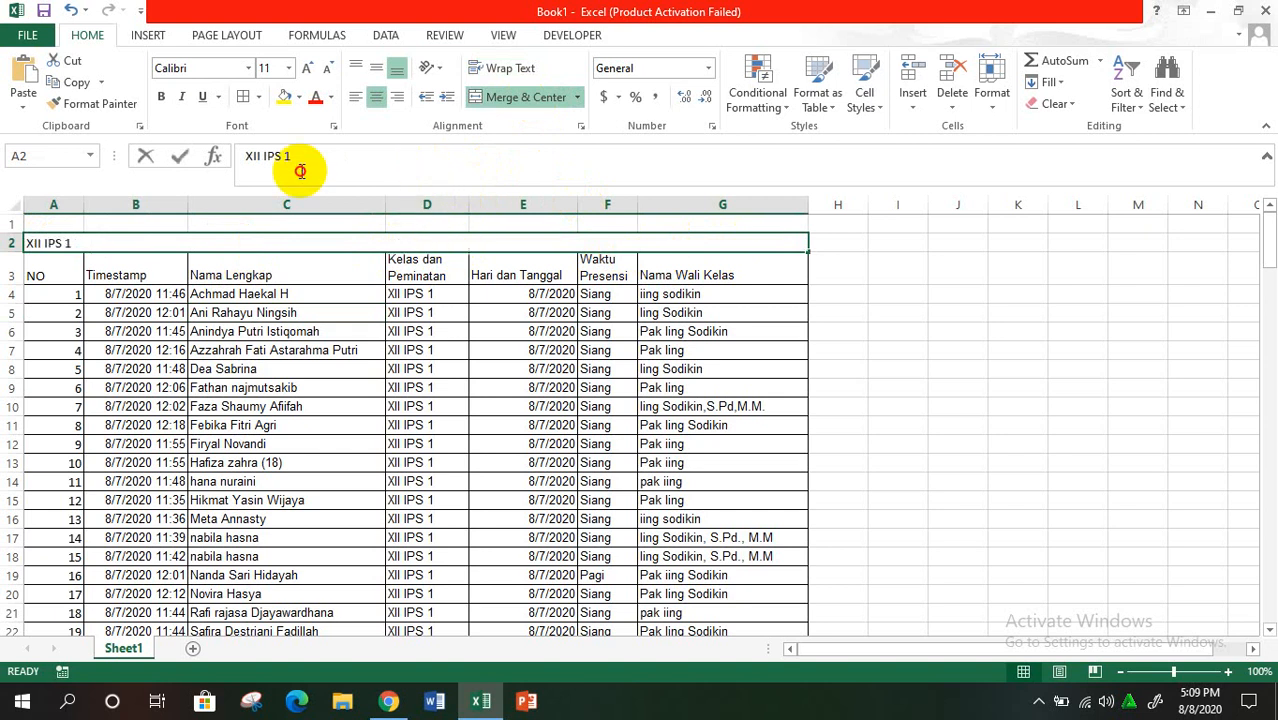
pyautogui.moveTo(295, 158); pyautogui.dragTo(240, 120)
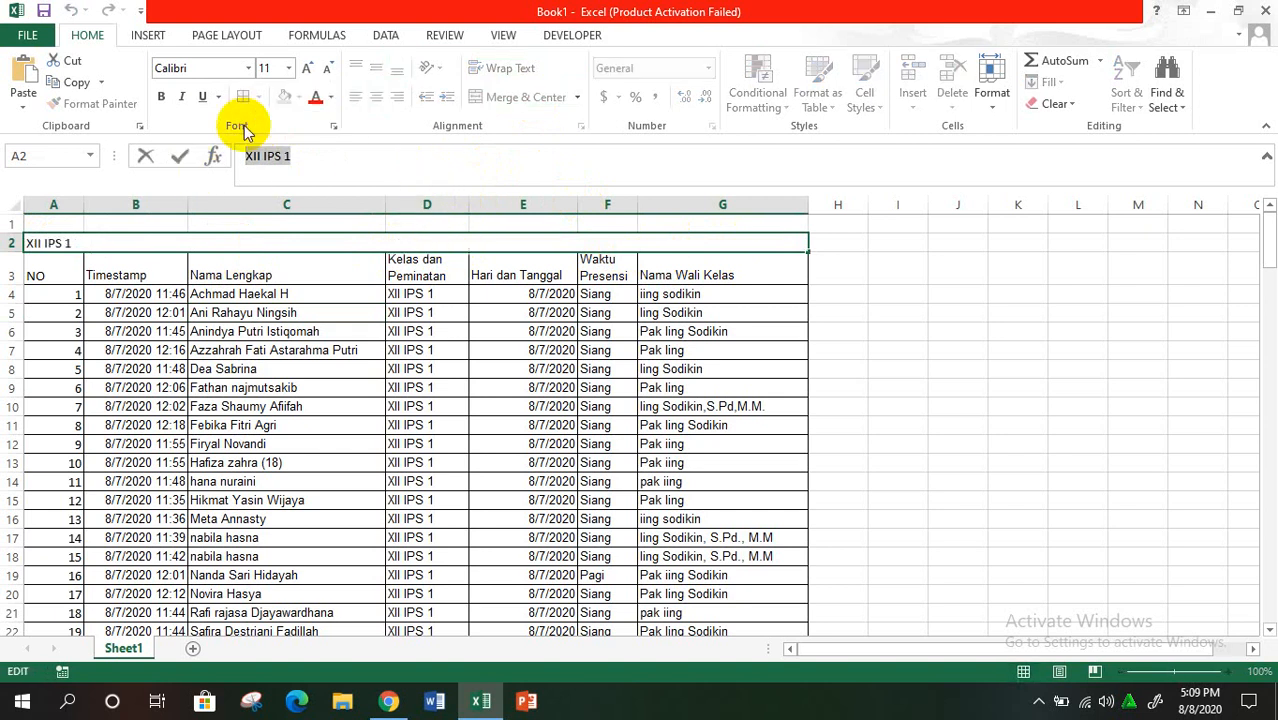
pyautogui.click(288, 68)
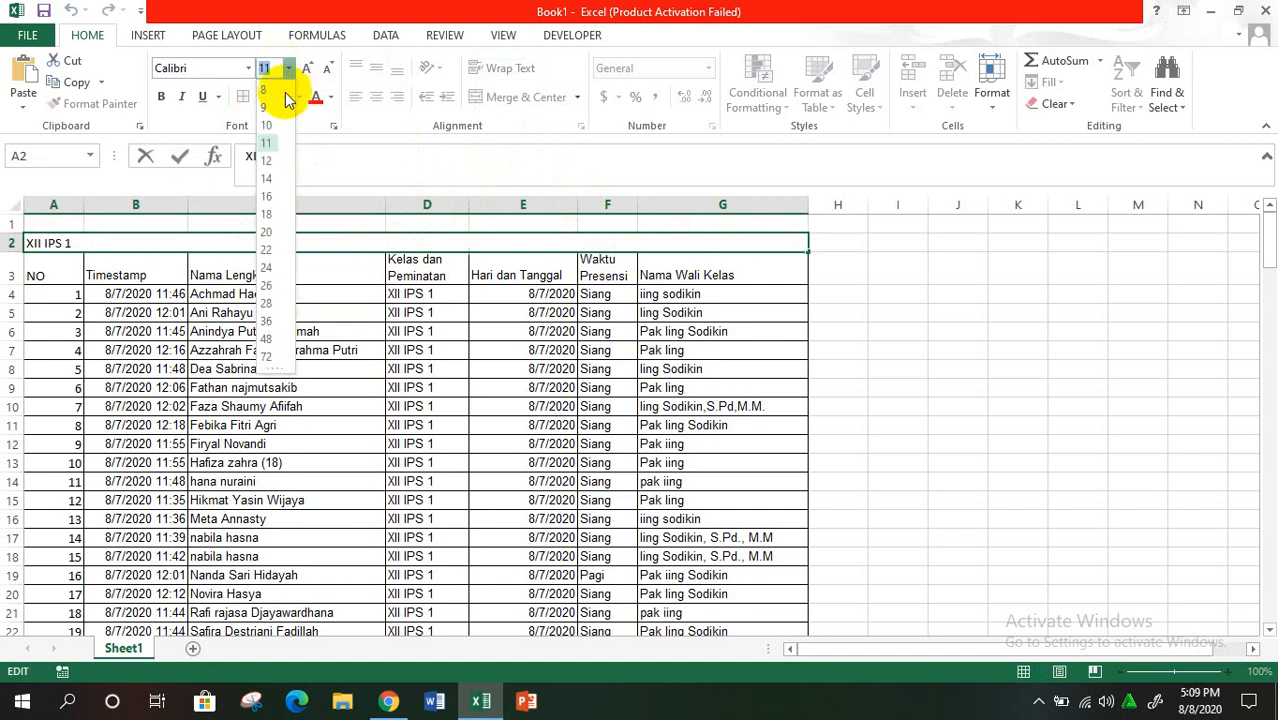
pyautogui.click(267, 200)
pyautogui.moveTo(288, 292); pyautogui.dragTo(285, 271)
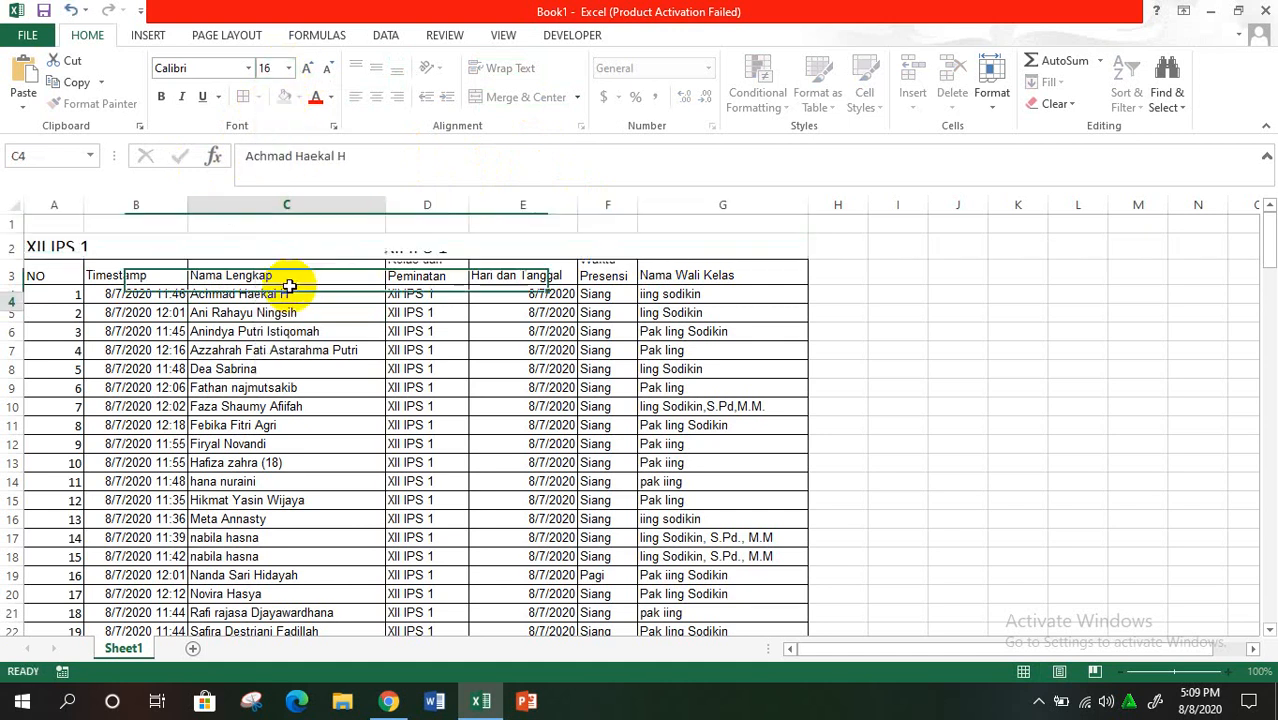
pyautogui.click(400, 245)
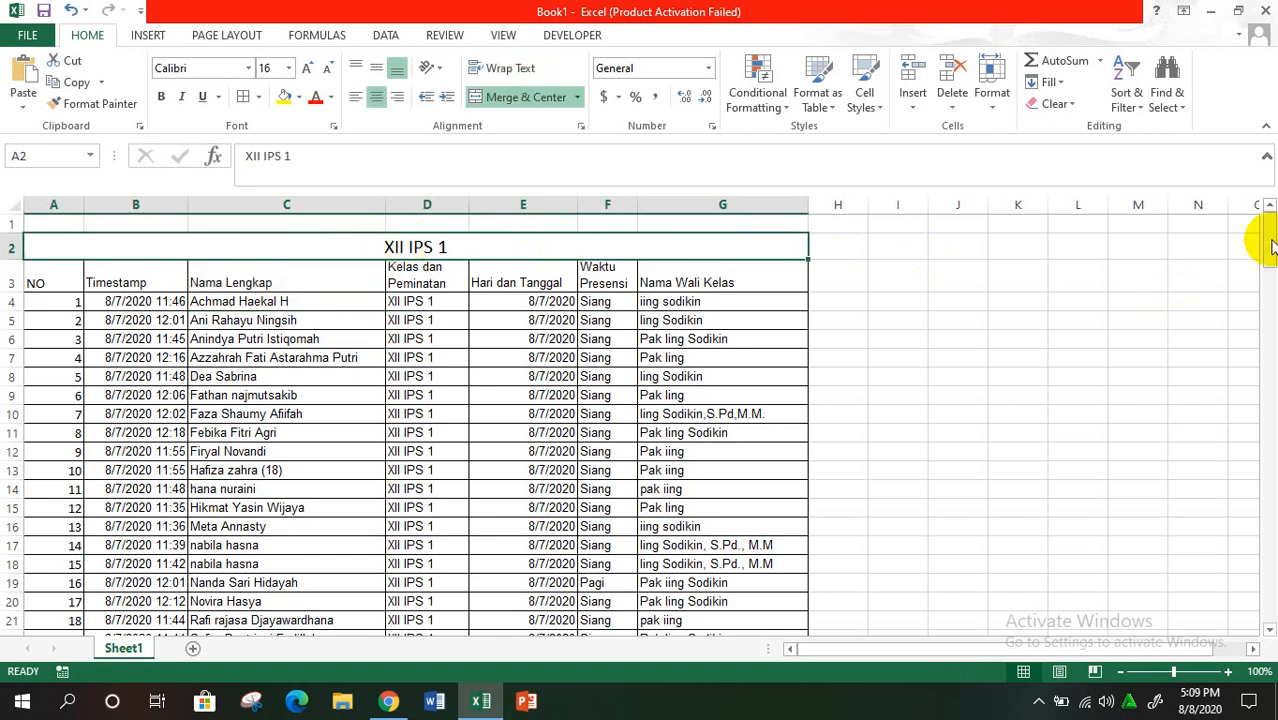
# Enter the class title in the blank cell A28 above the XII IPS 2 students.
pyautogui.moveTo(1268, 243); pyautogui.dragTo(1267, 256)
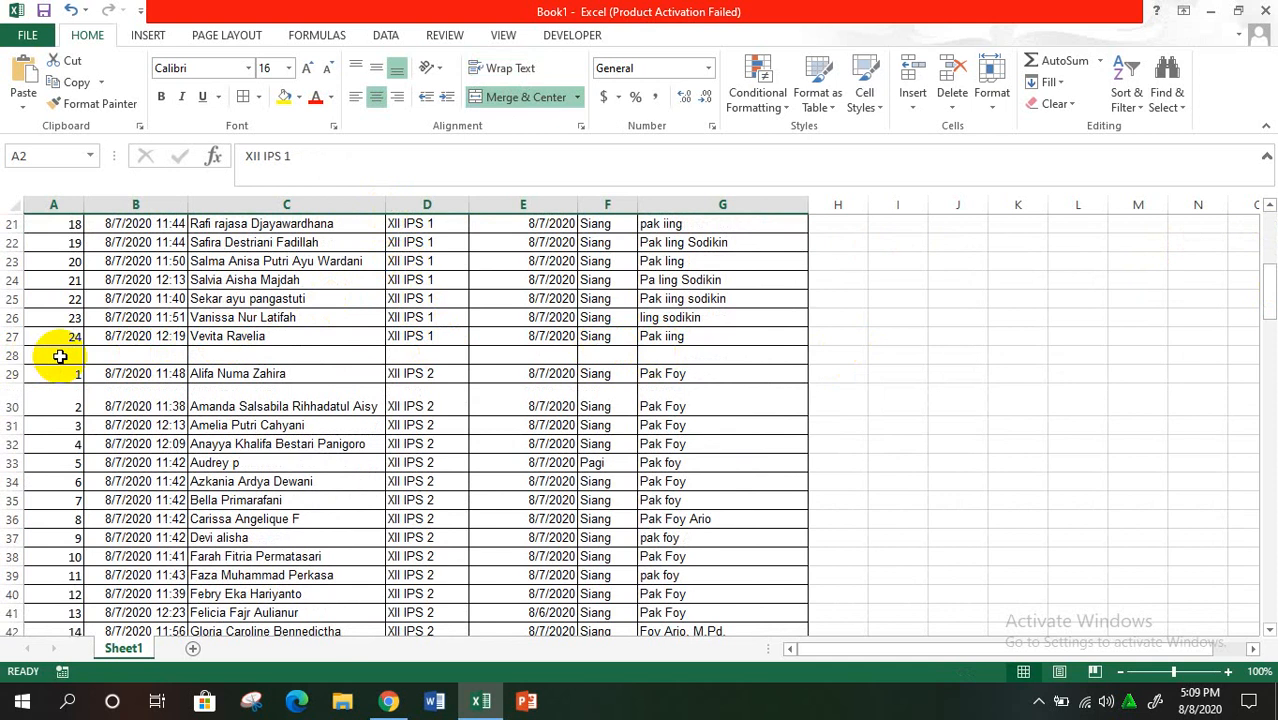
pyautogui.click(413, 373)
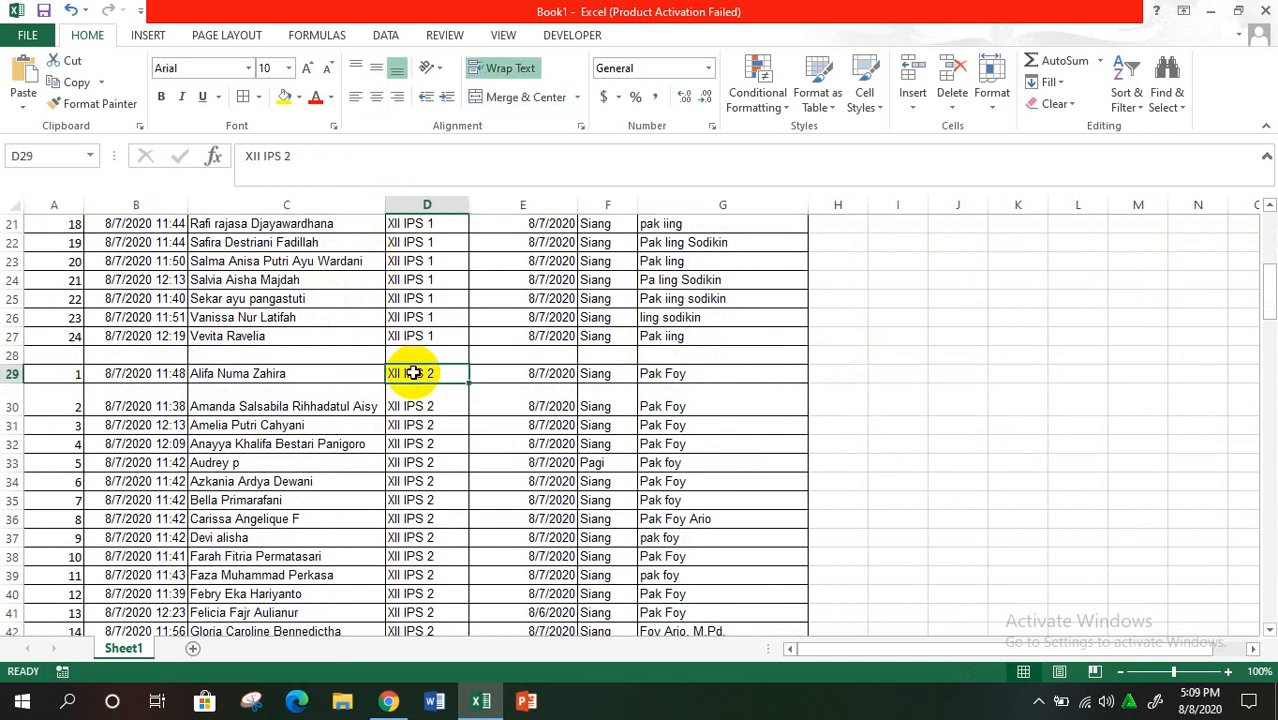
pyautogui.click(70, 358)
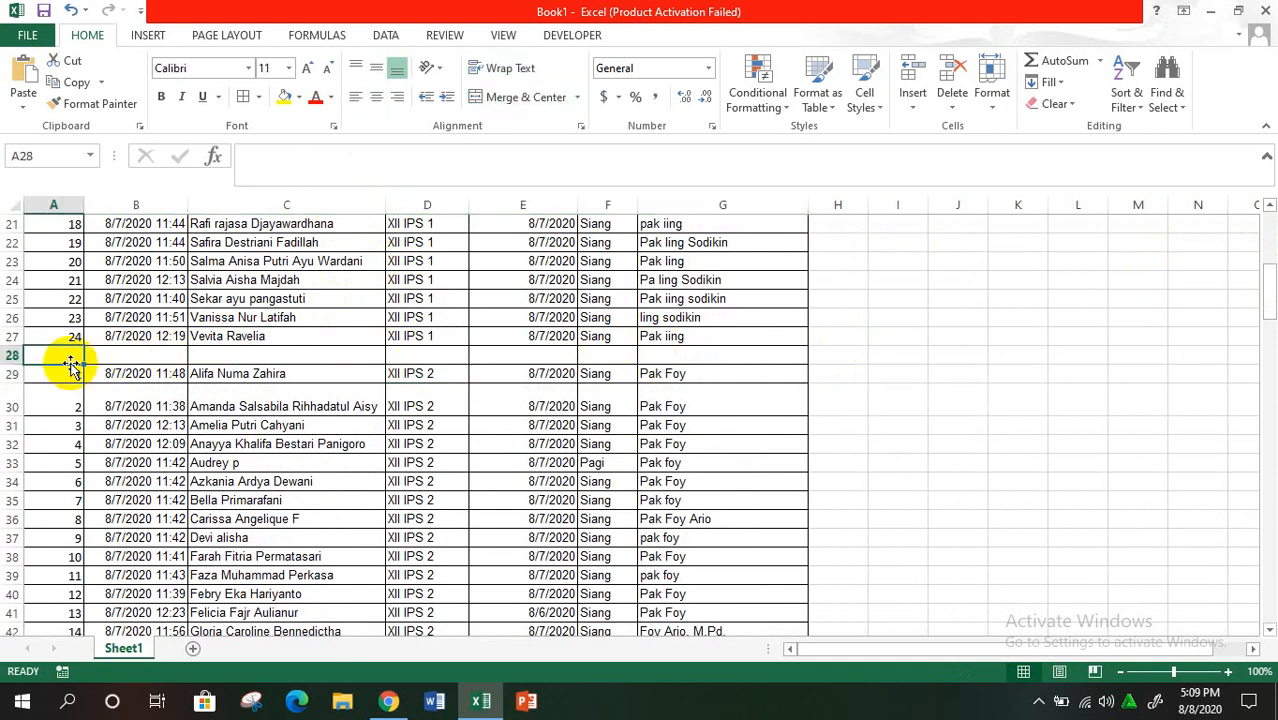
pyautogui.write('XII IPS 1')
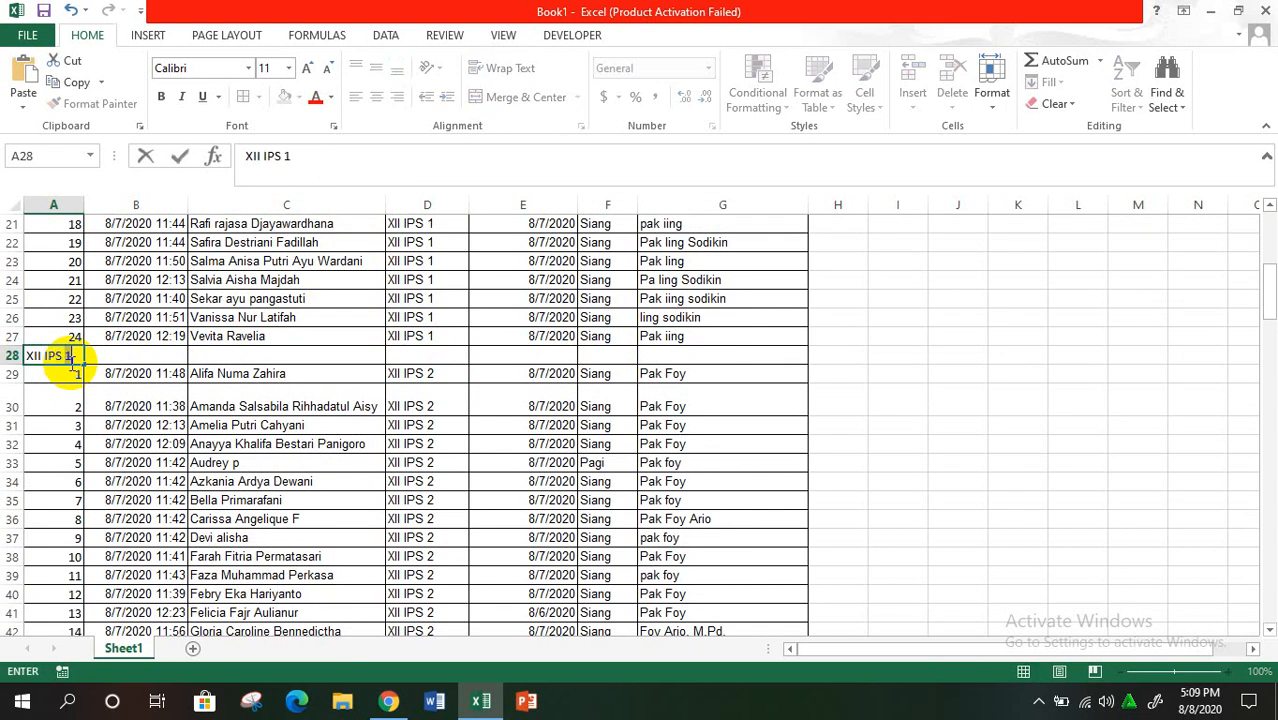
# Label the blank row above the second class as XII IPS 2, then merge and center A28:G28.
pyautogui.click(113, 404)
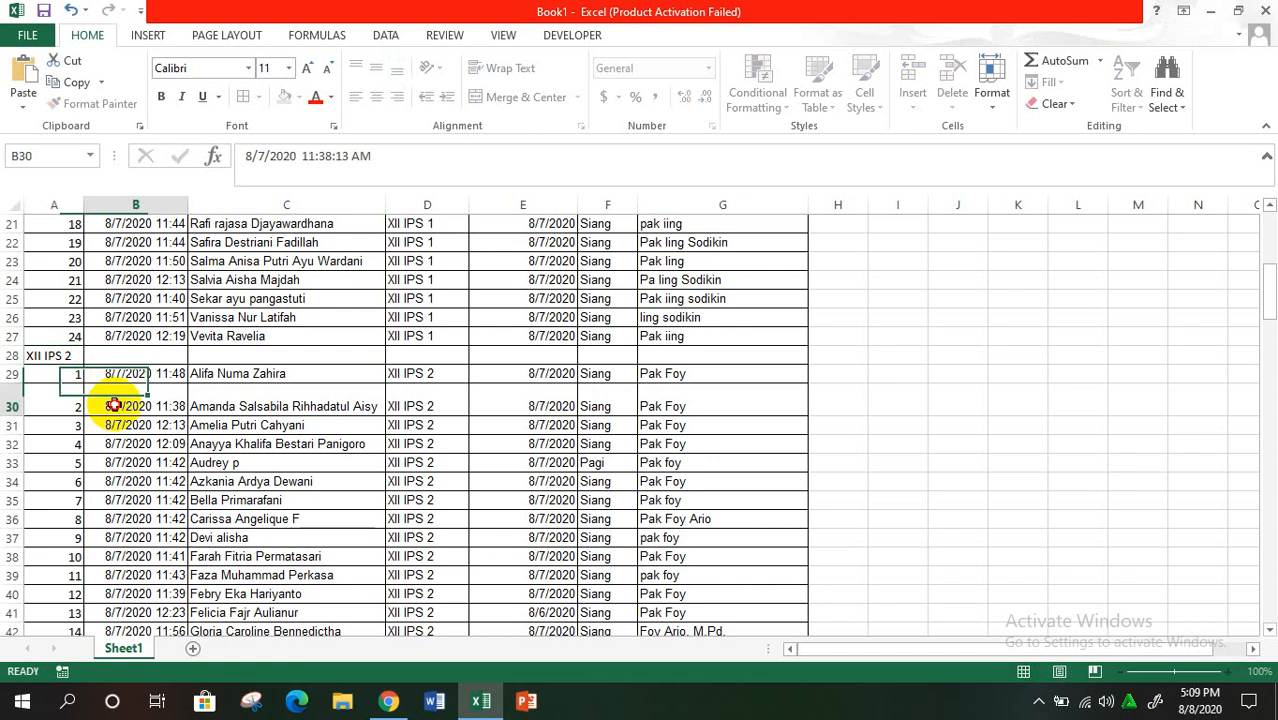
pyautogui.click(37, 356)
pyautogui.hotkey('shift', 'Right')
pyautogui.hotkey('shift', 'Right')
pyautogui.hotkey('shift', 'Right')
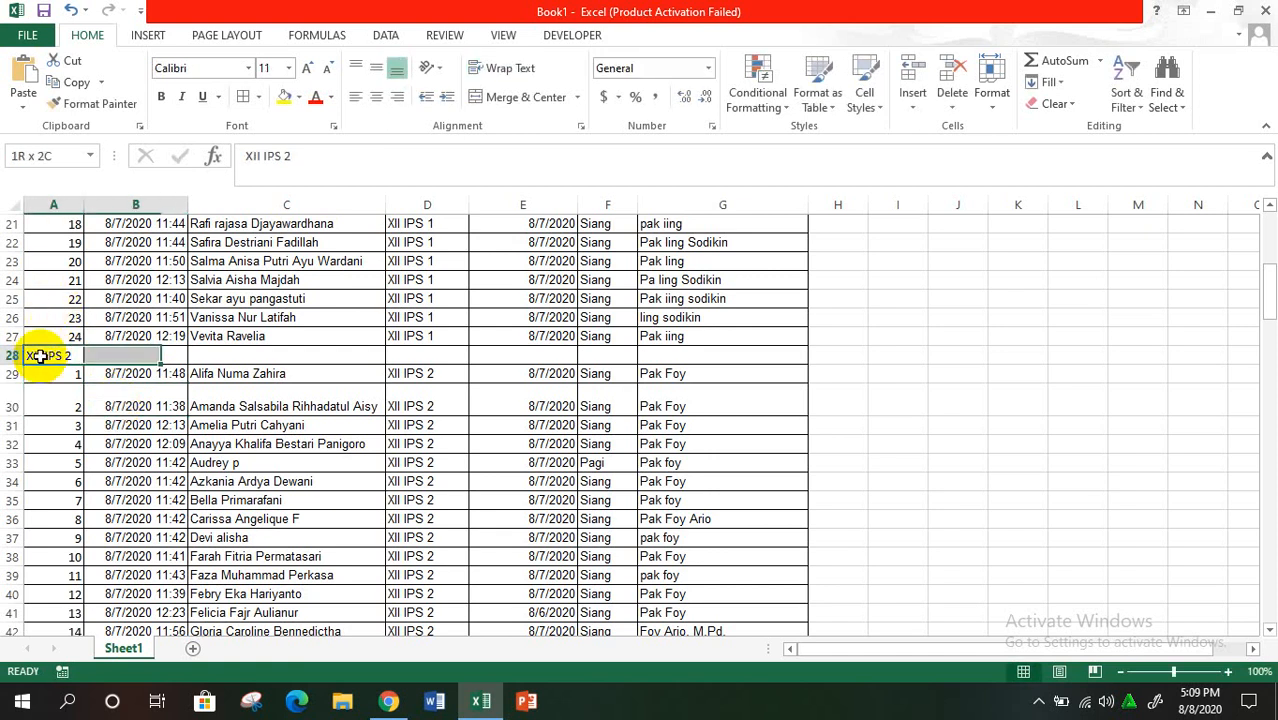
pyautogui.hotkey('shift', 'Right')
pyautogui.hotkey('shift', 'Right')
pyautogui.hotkey('shift', 'Right')
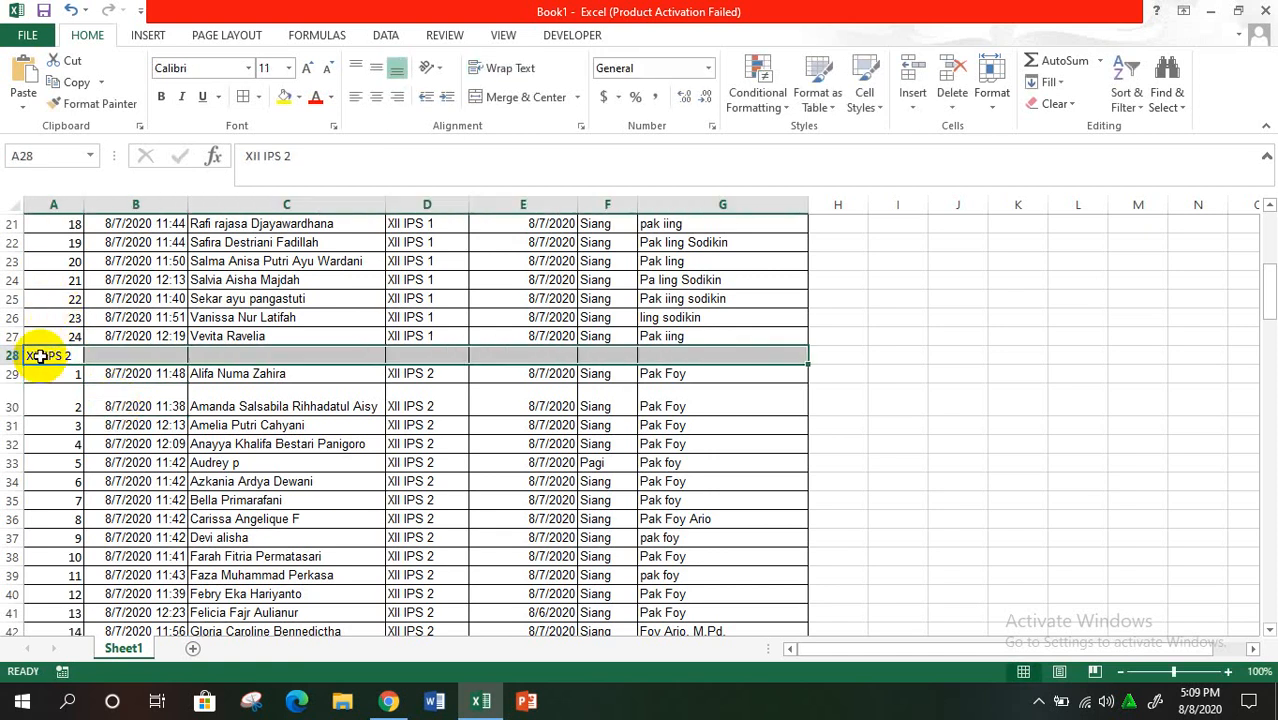
pyautogui.click(503, 97)
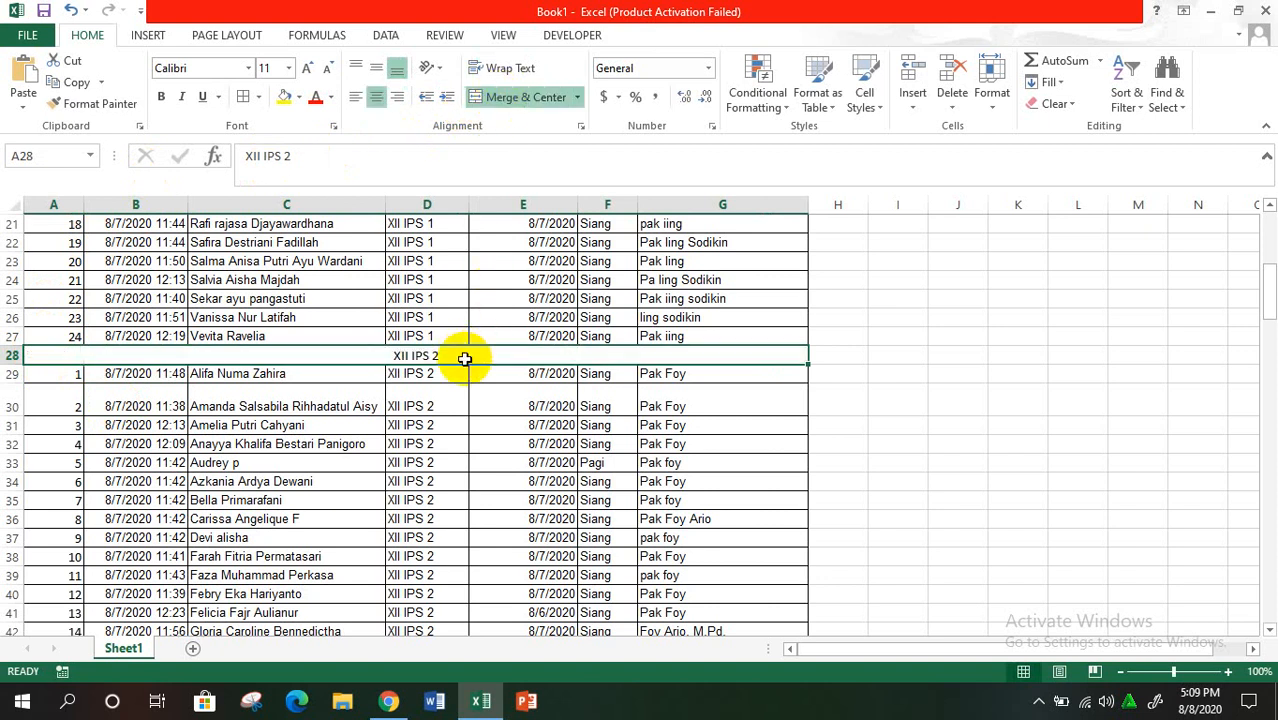
# Set the font size of the XII IPS 2 heading in row 28 to 20.
pyautogui.click(392, 157)
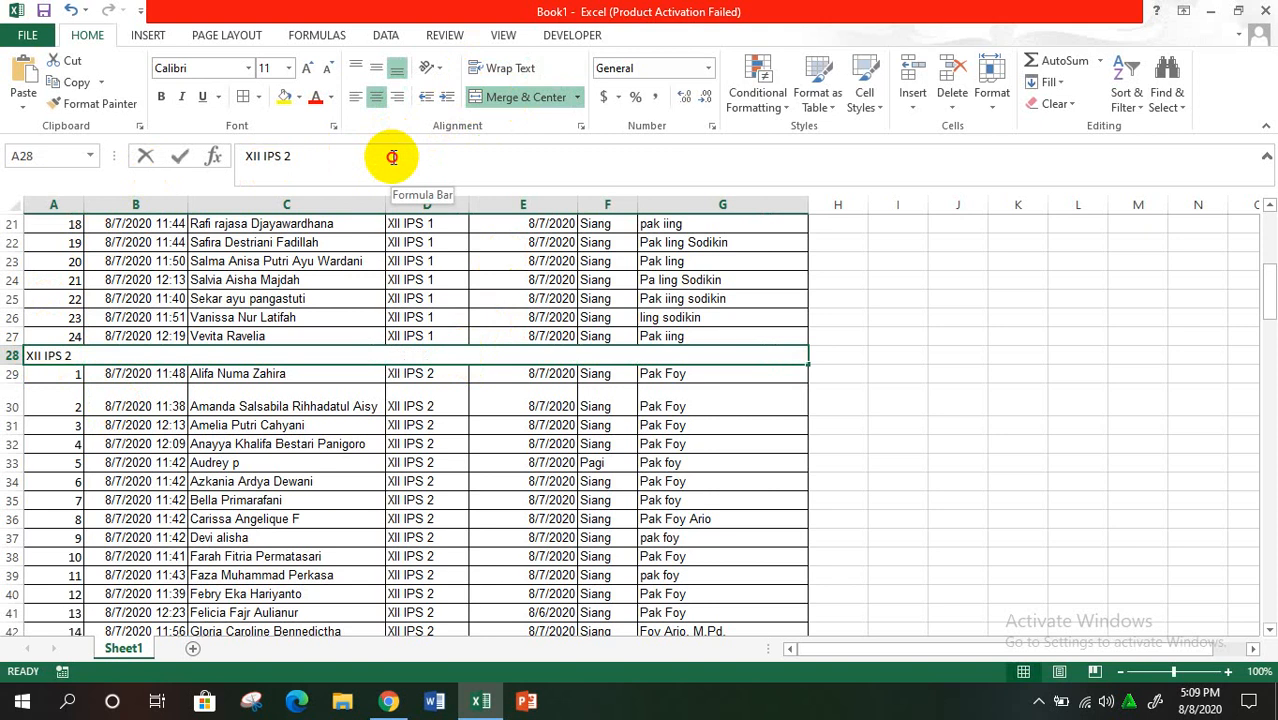
pyautogui.moveTo(392, 157); pyautogui.dragTo(243, 155)
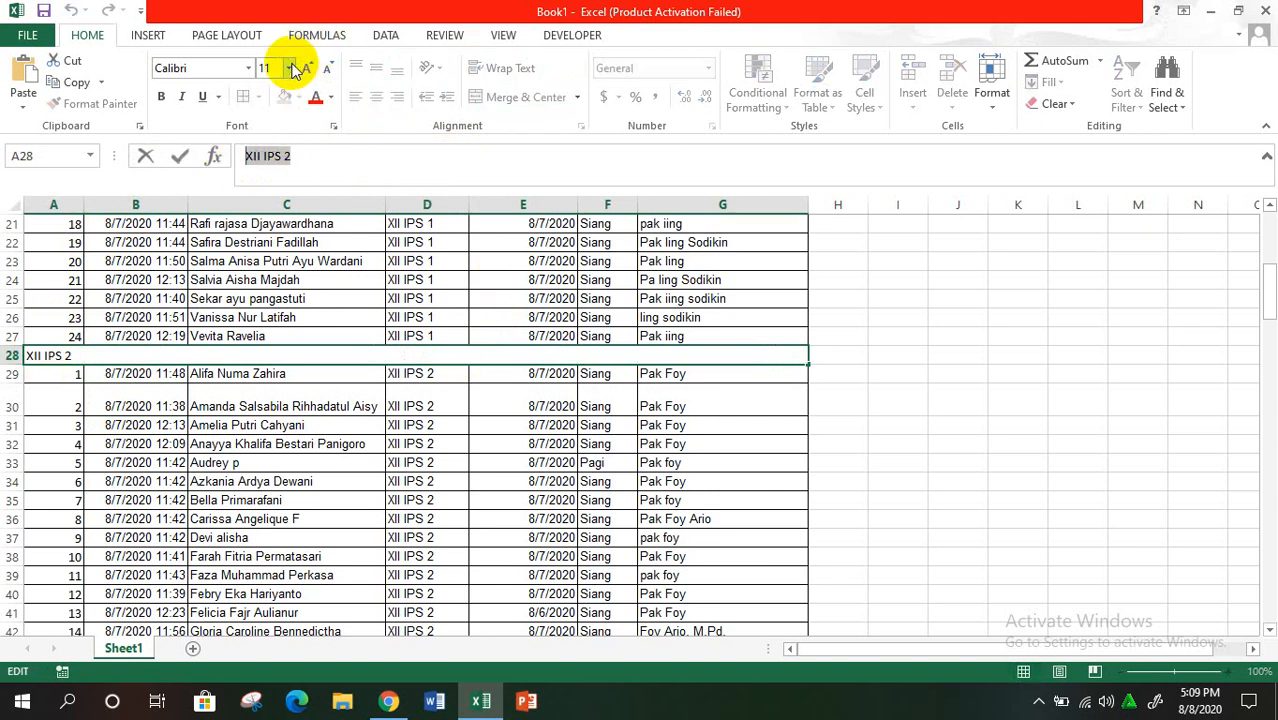
pyautogui.click(291, 68)
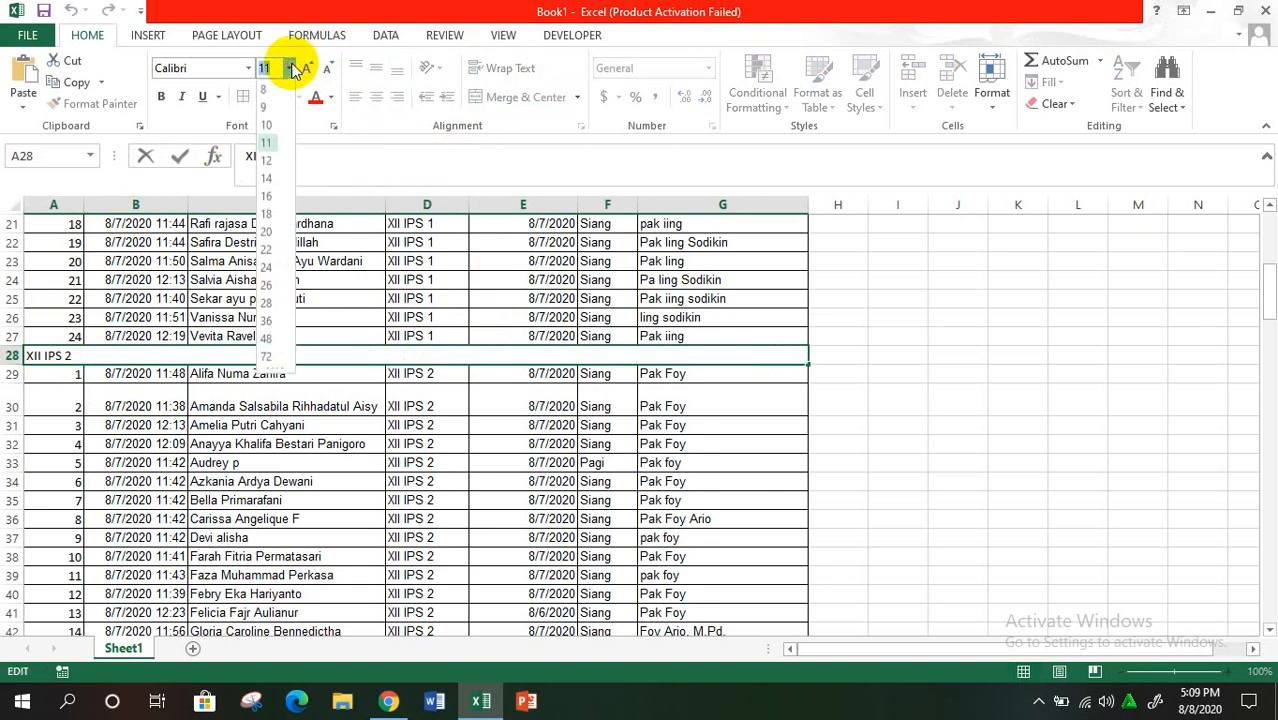
pyautogui.click(264, 232)
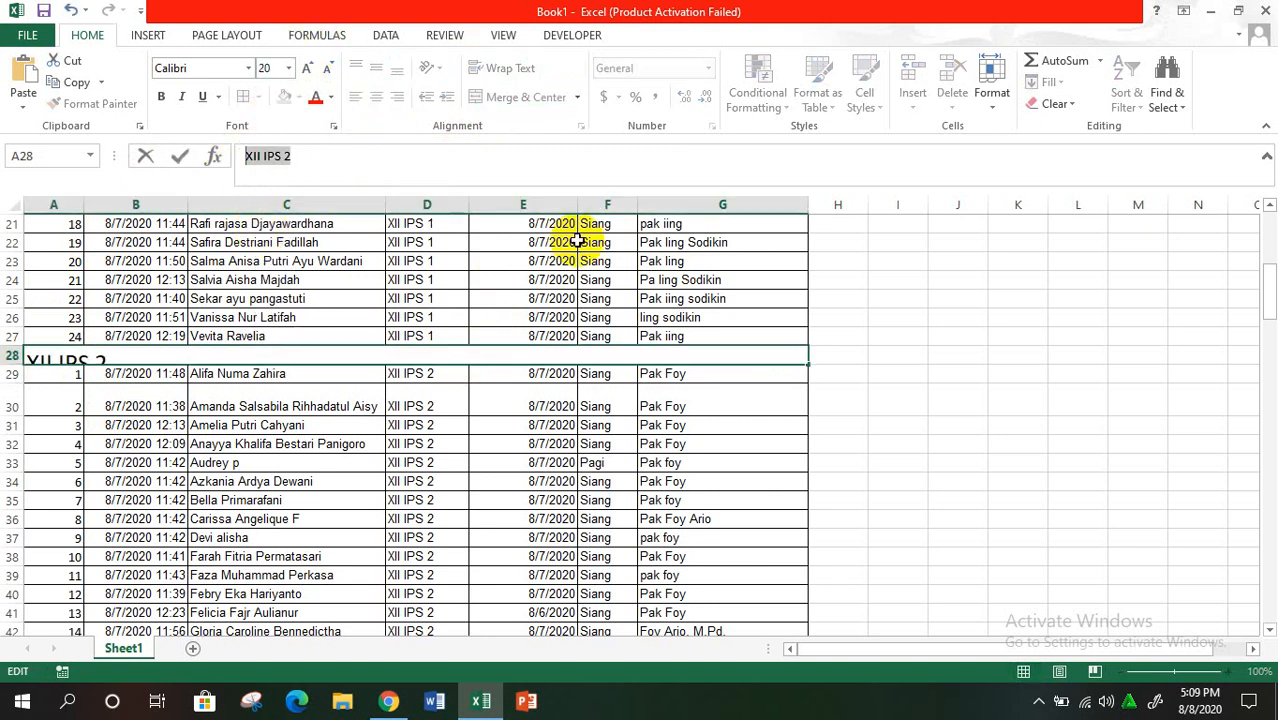
pyautogui.click(862, 356)
pyautogui.click(699, 420)
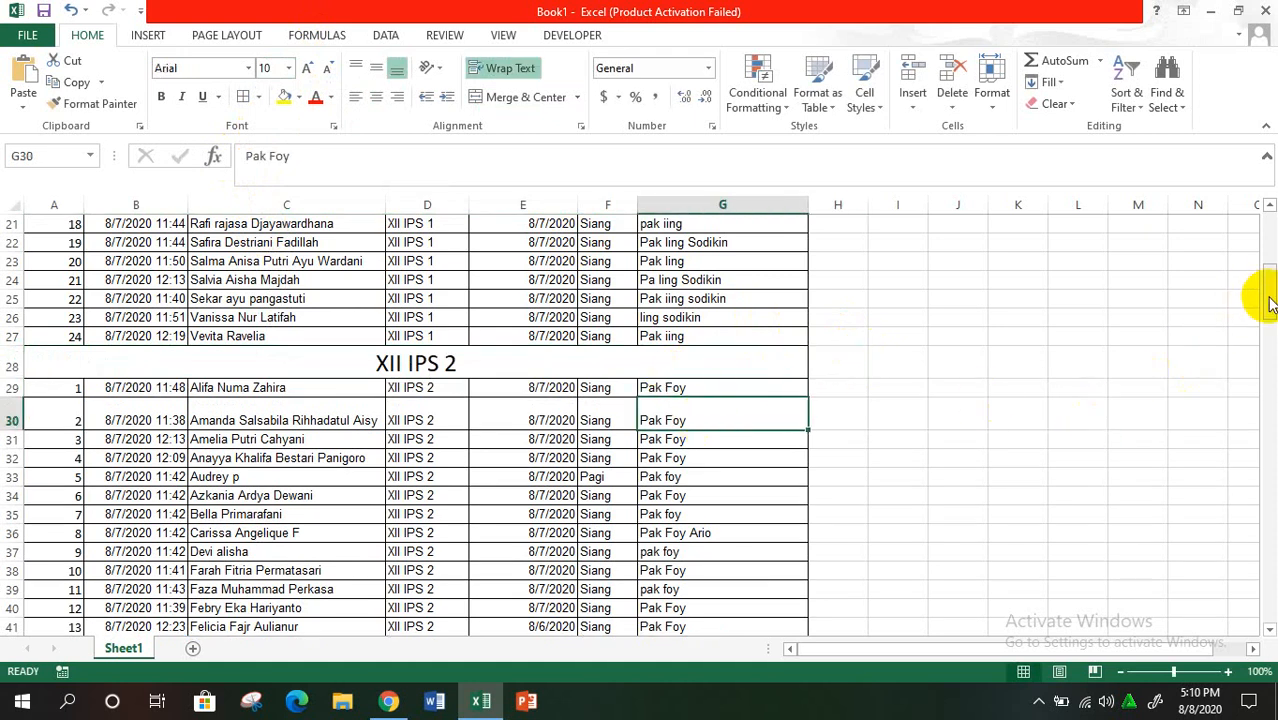
# Enter the heading XII IPS 3 in cell A57, in the blank row above that class's list.
pyautogui.moveTo(1268, 300); pyautogui.dragTo(1270, 360)
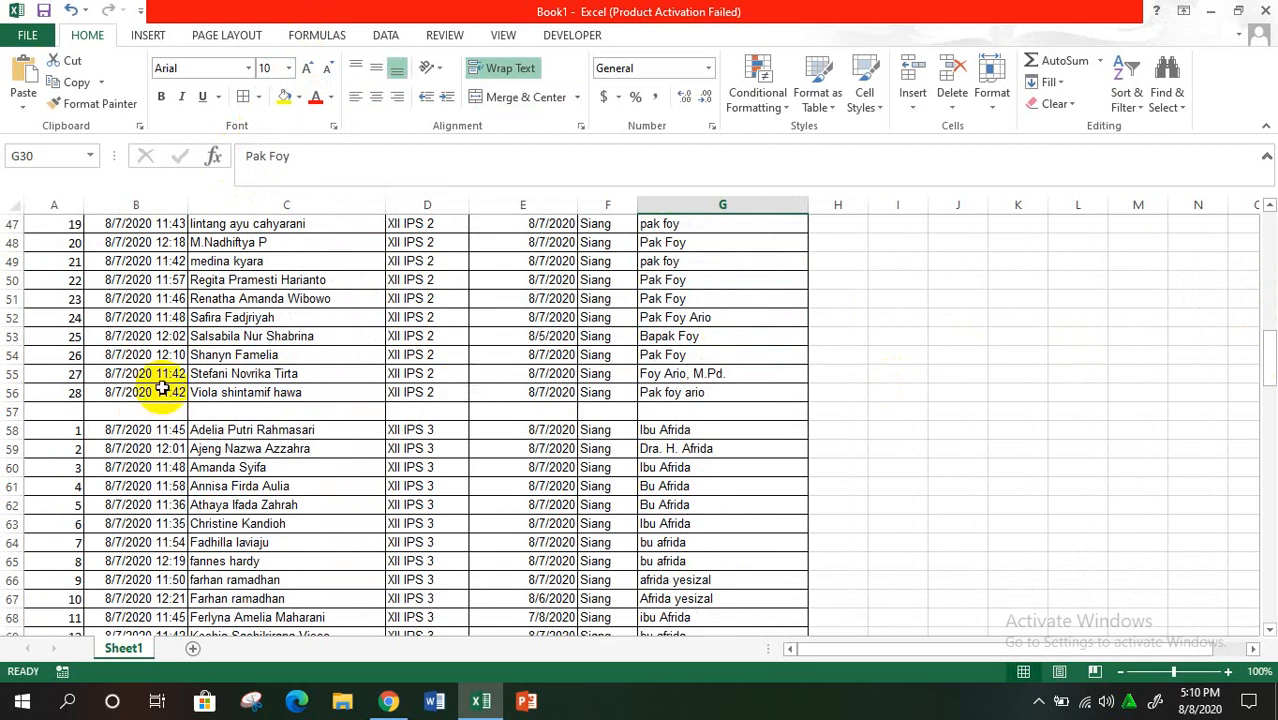
pyautogui.click(54, 412)
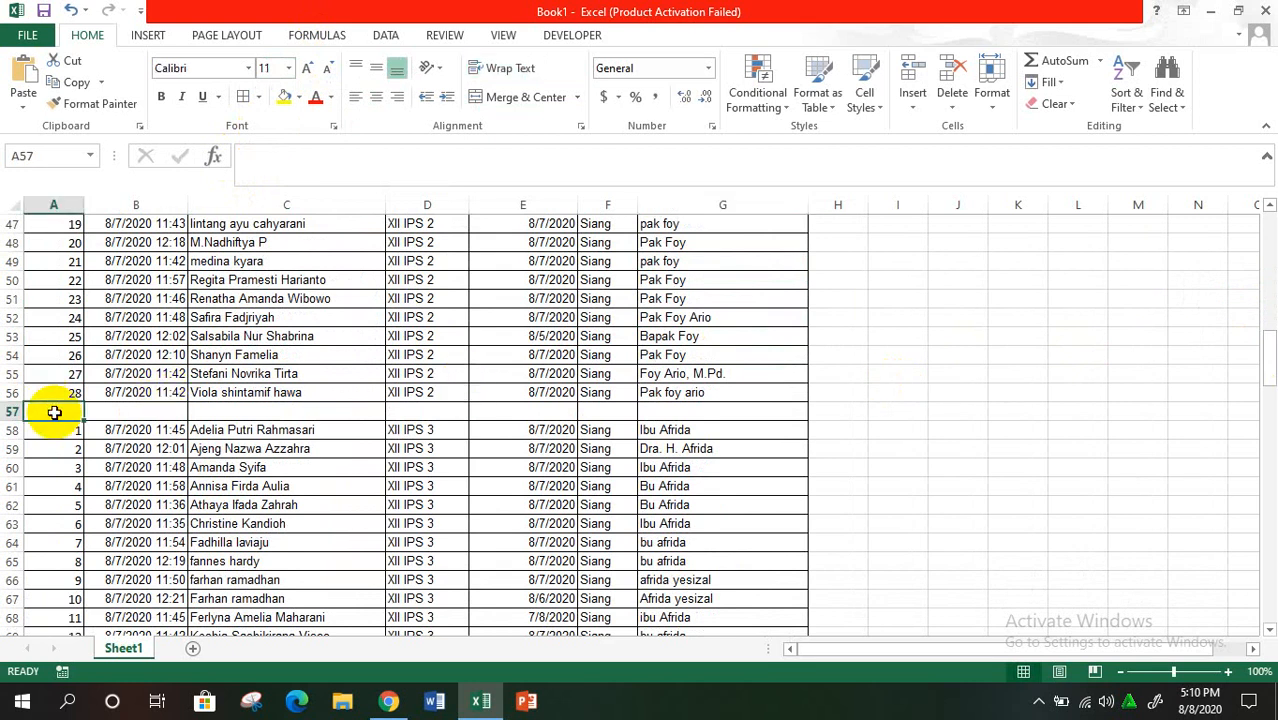
pyautogui.write('XII IPS 3')
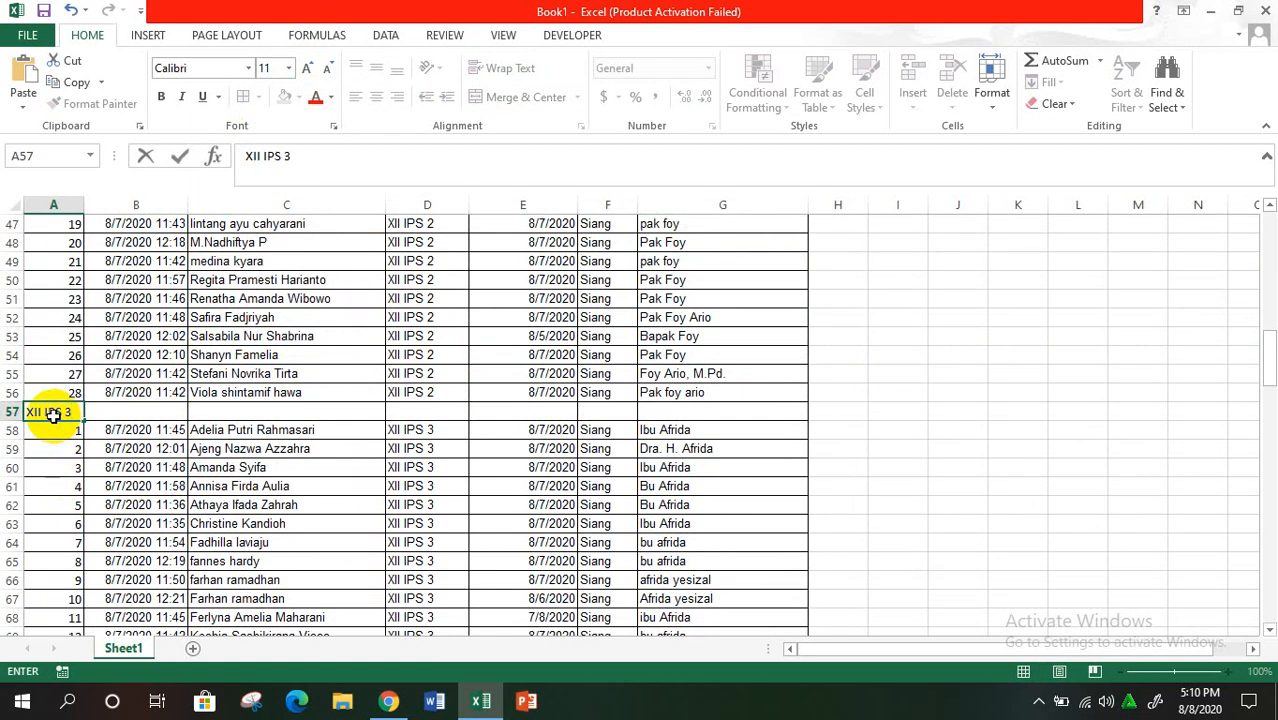
# Merge and center the XII IPS 3 heading across A57:G57 and set its font size to 20.
pyautogui.moveTo(48, 414); pyautogui.dragTo(700, 409)
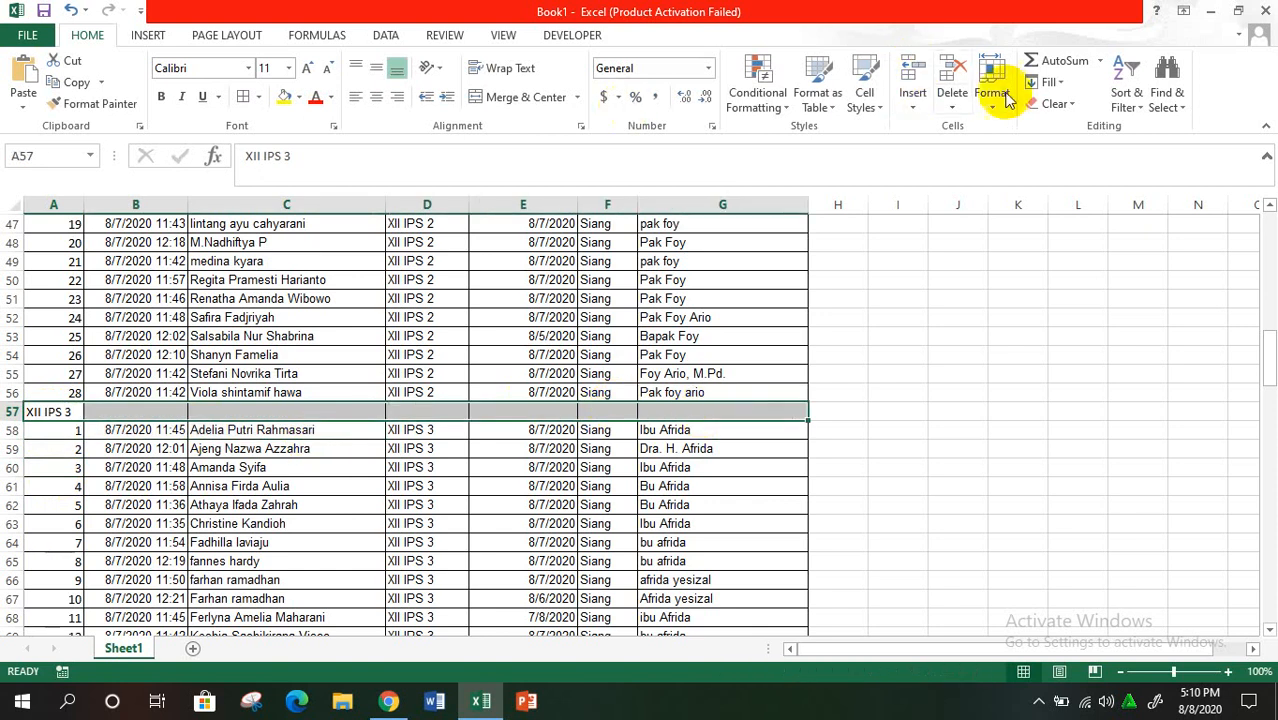
pyautogui.click(481, 104)
pyautogui.click(289, 68)
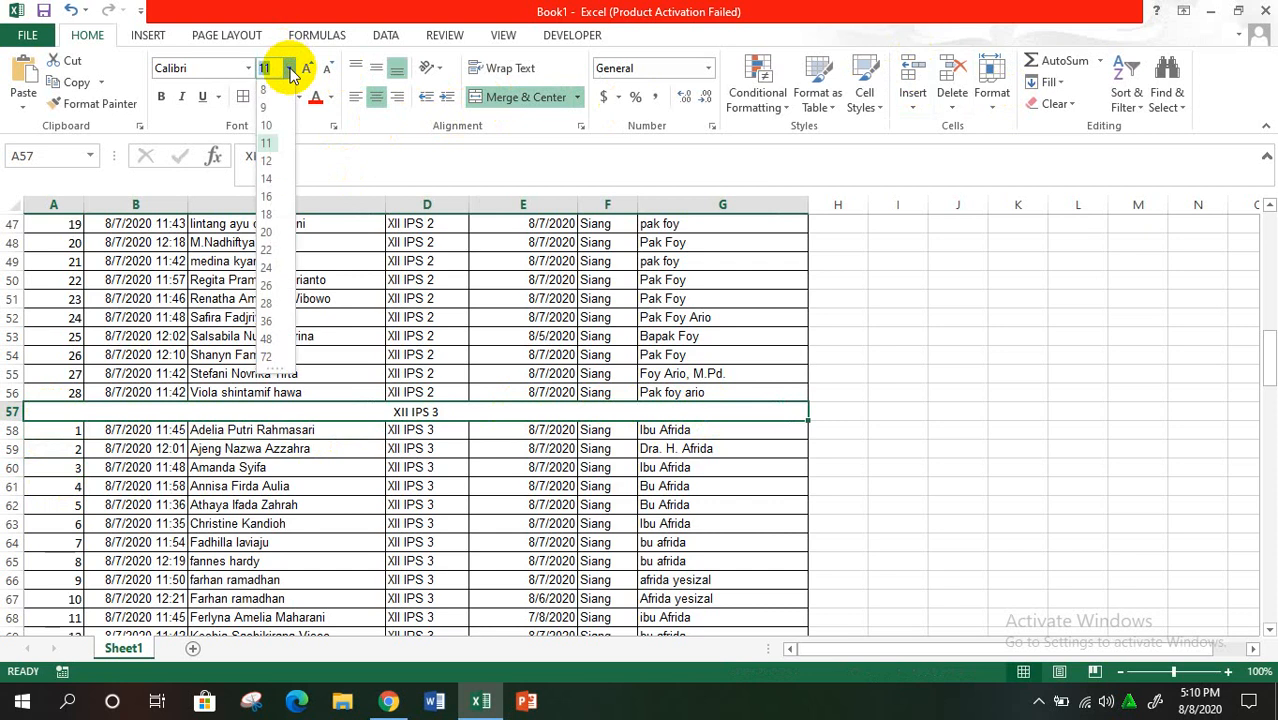
pyautogui.click(265, 231)
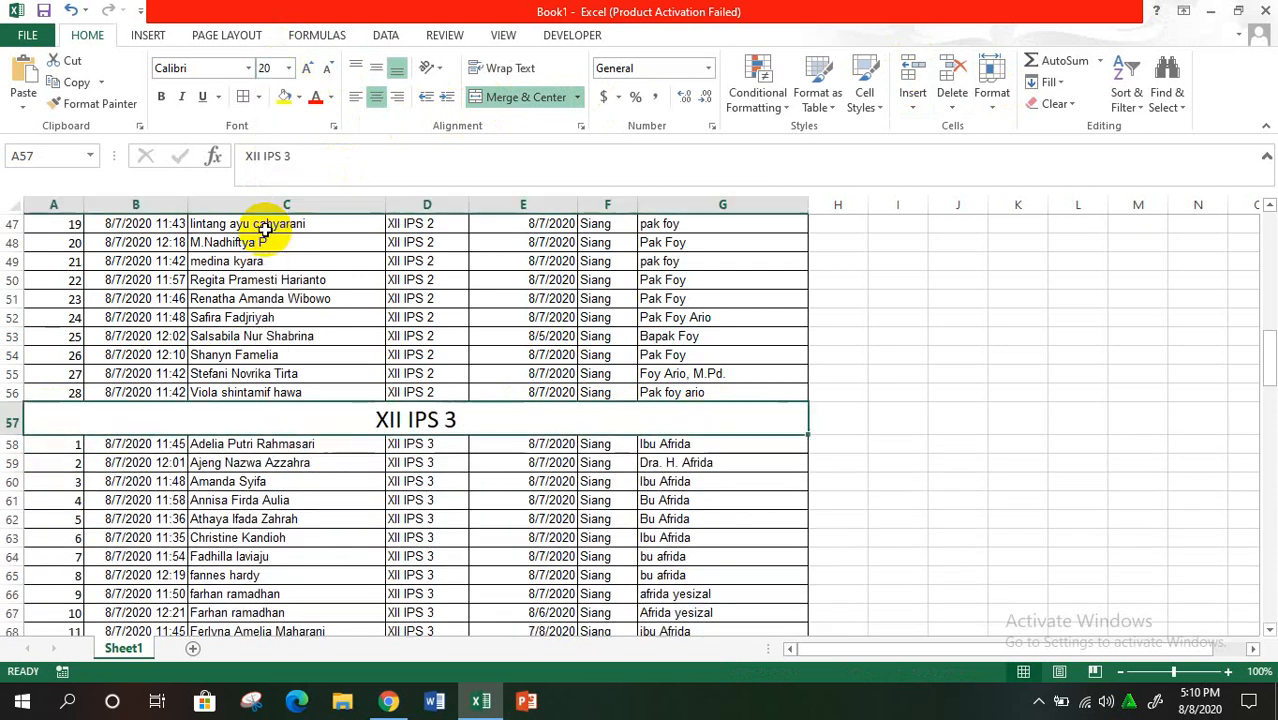
# Enter the heading XII MIPA 1 in cell A82, in the blank row above that class's list.
pyautogui.moveTo(1264, 374); pyautogui.dragTo(1268, 405)
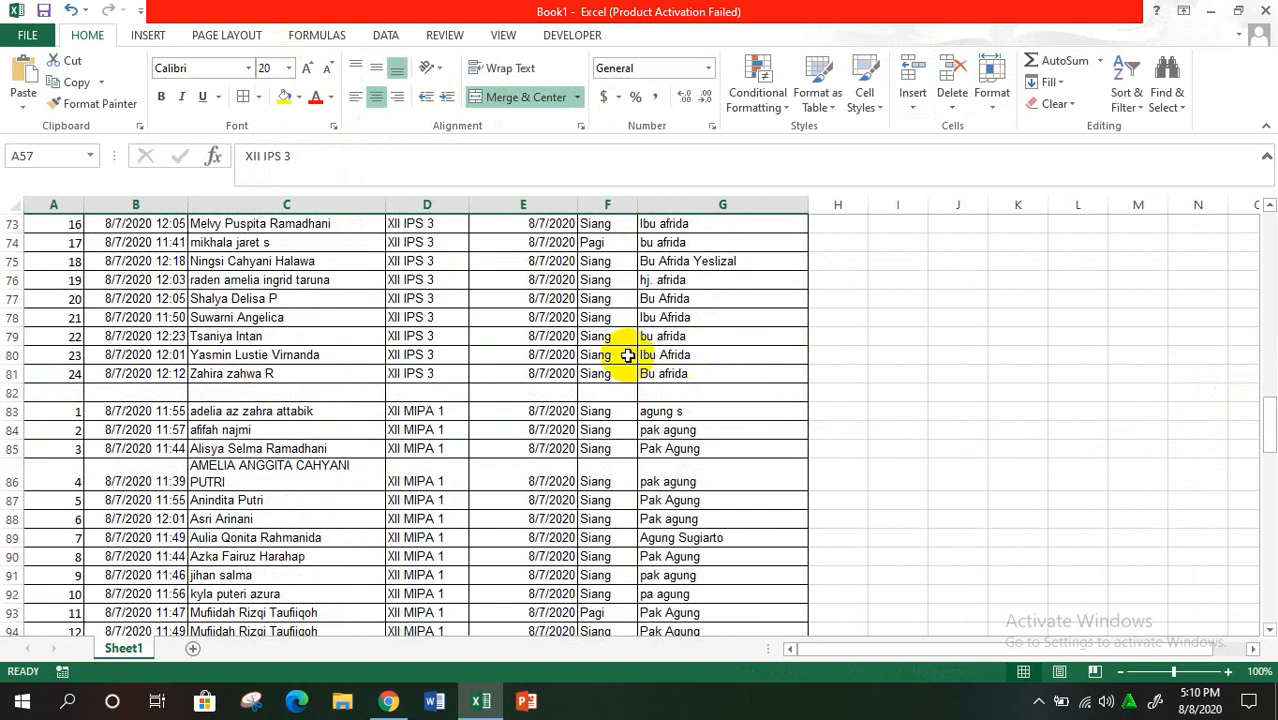
pyautogui.click(60, 390)
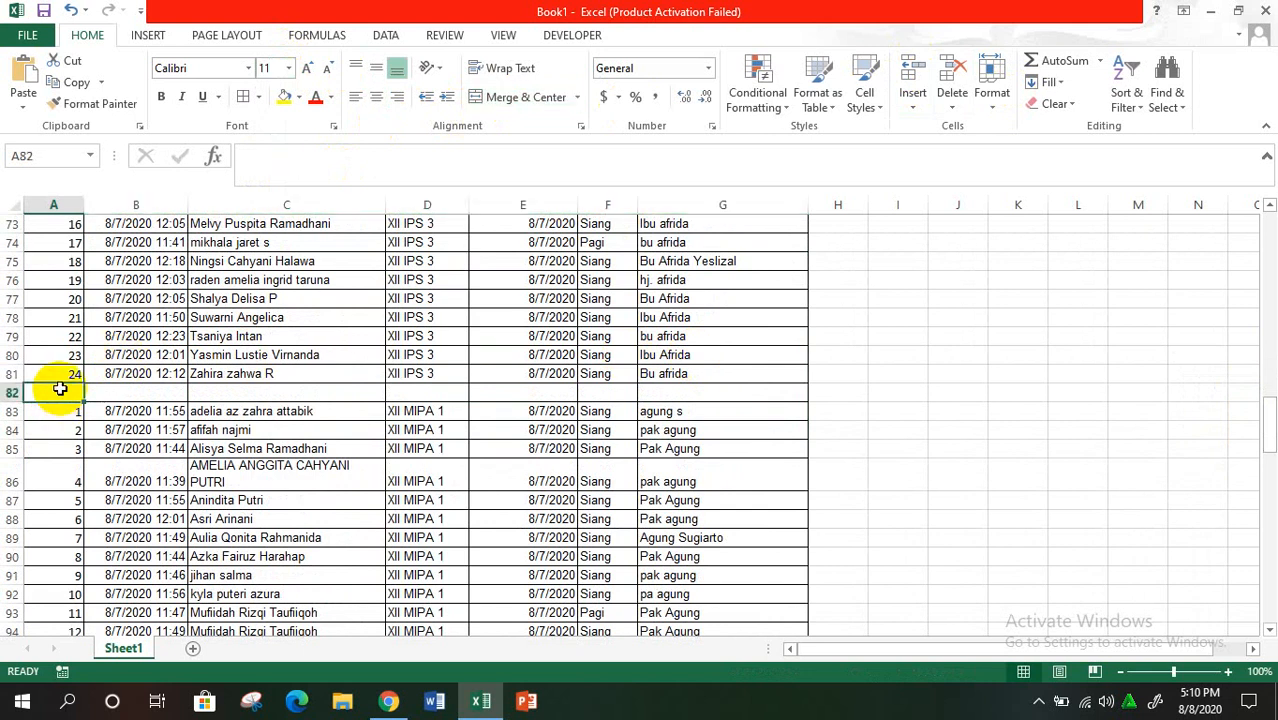
pyautogui.write('X')
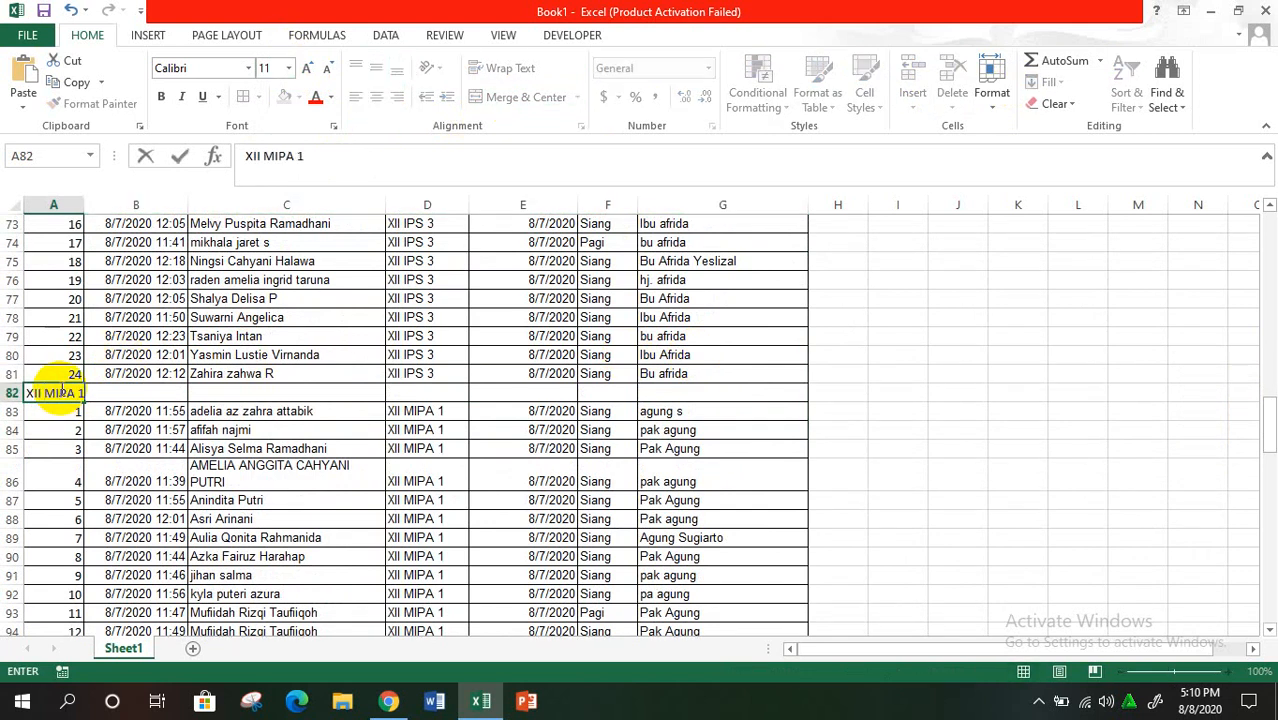
pyautogui.write('II MIPA 1')
pyautogui.click(57, 412)
# Merge and center the XII MIPA 1 heading across A82:G82 and set its font size to 20.
pyautogui.moveTo(62, 391); pyautogui.dragTo(693, 394)
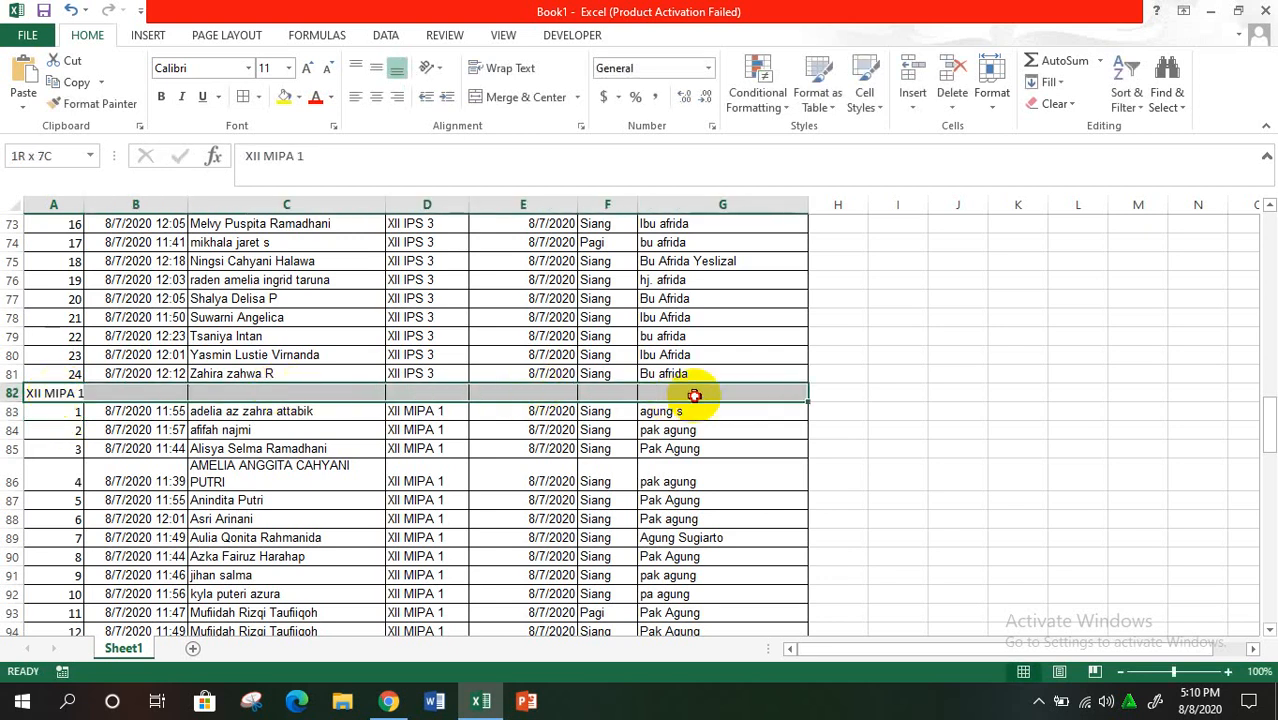
pyautogui.click(524, 97)
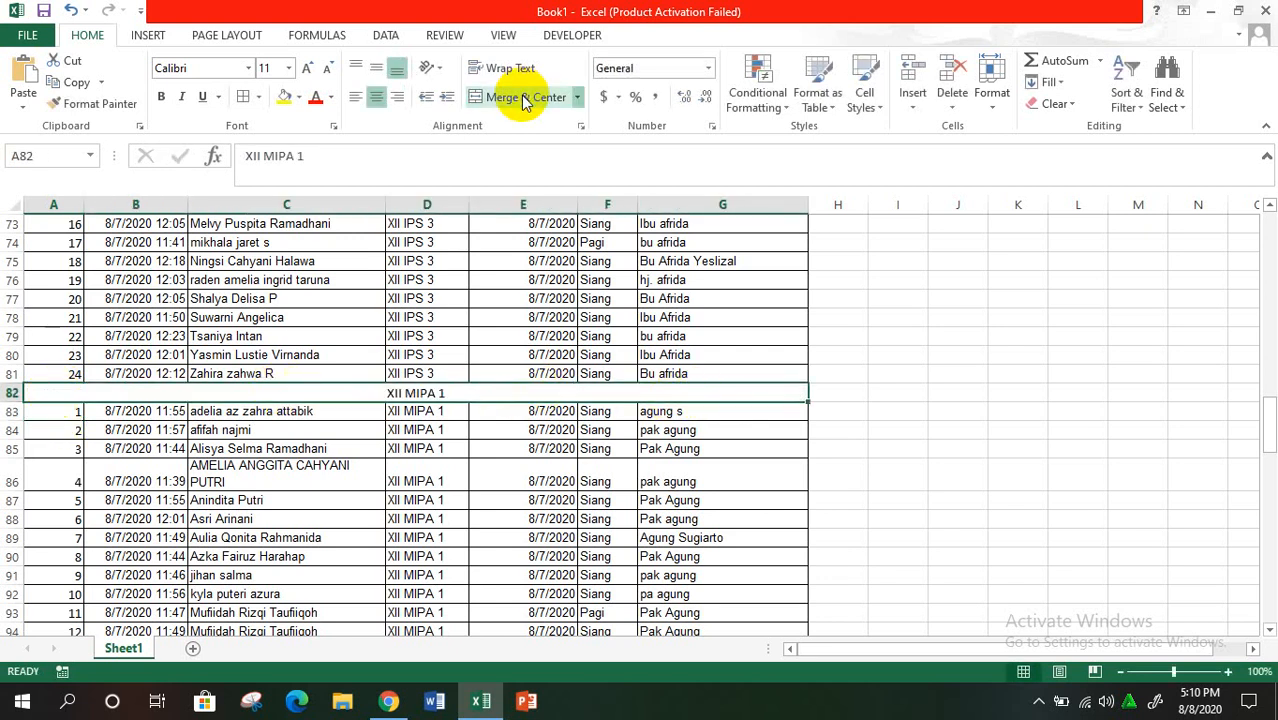
pyautogui.click(288, 68)
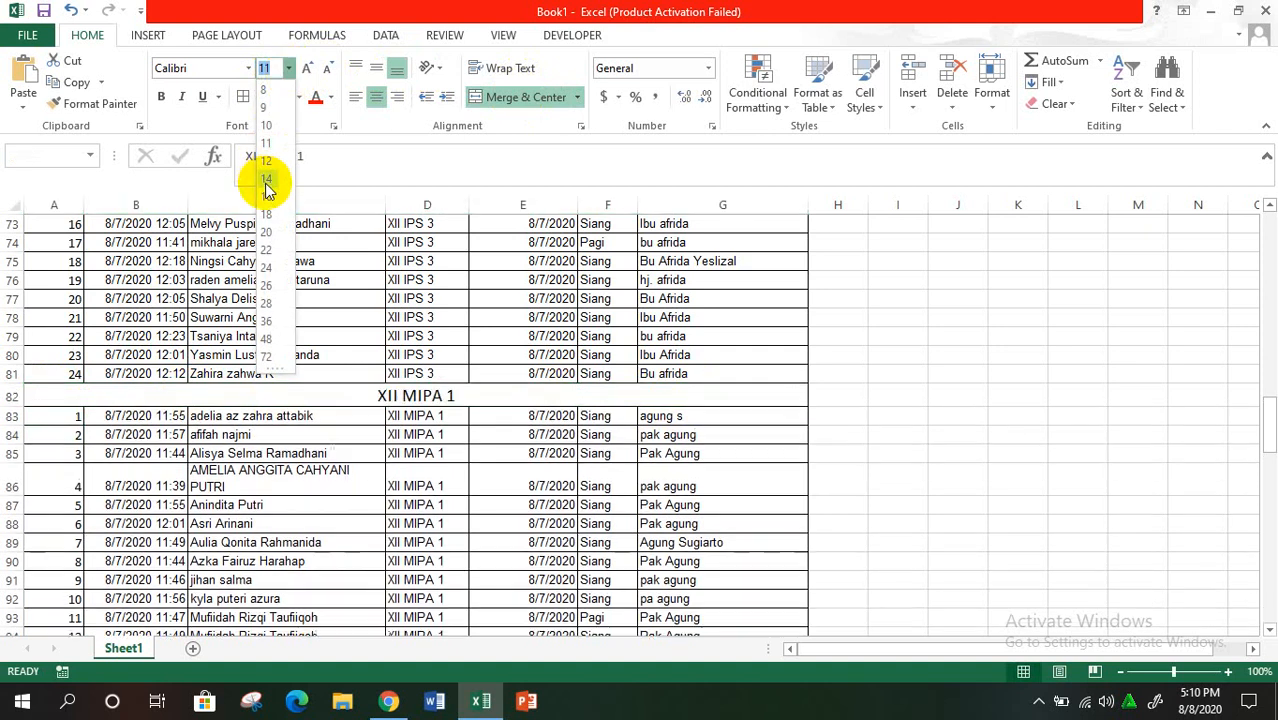
pyautogui.click(268, 233)
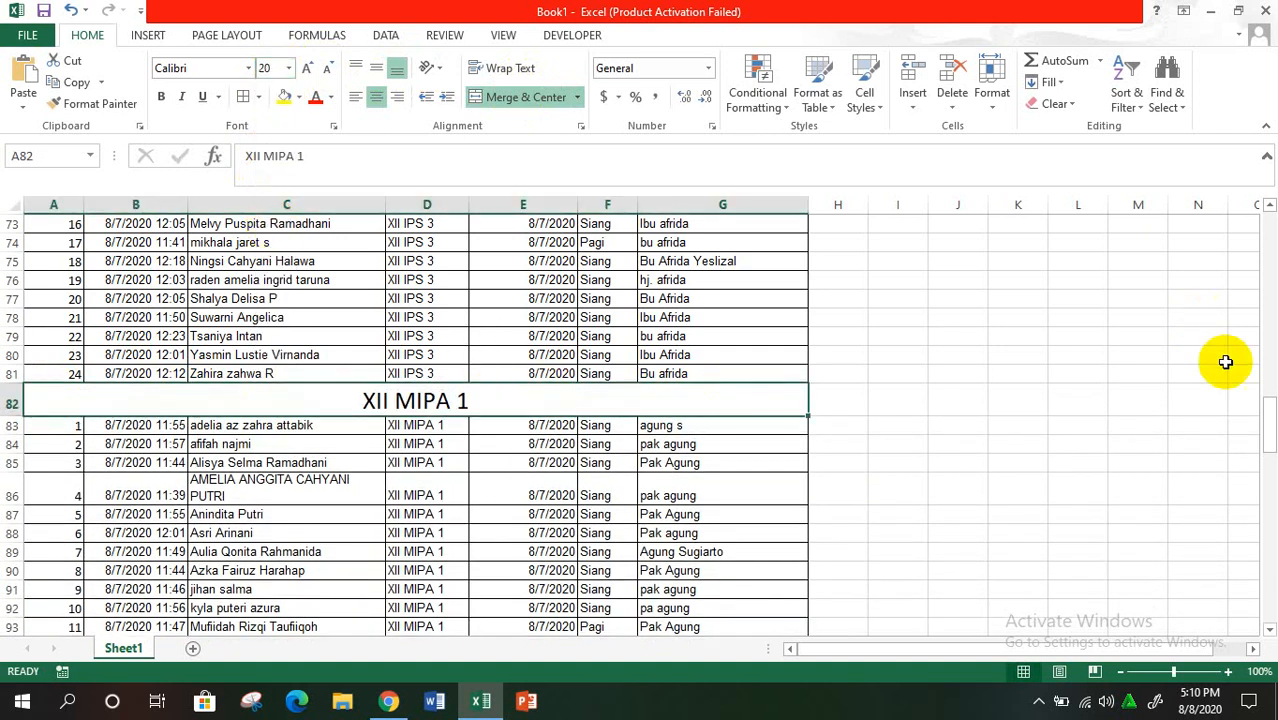
# Enter the heading XII MIPA 2 in cell A102, in the blank row above that class's list.
pyautogui.moveTo(1268, 420); pyautogui.dragTo(1268, 480)
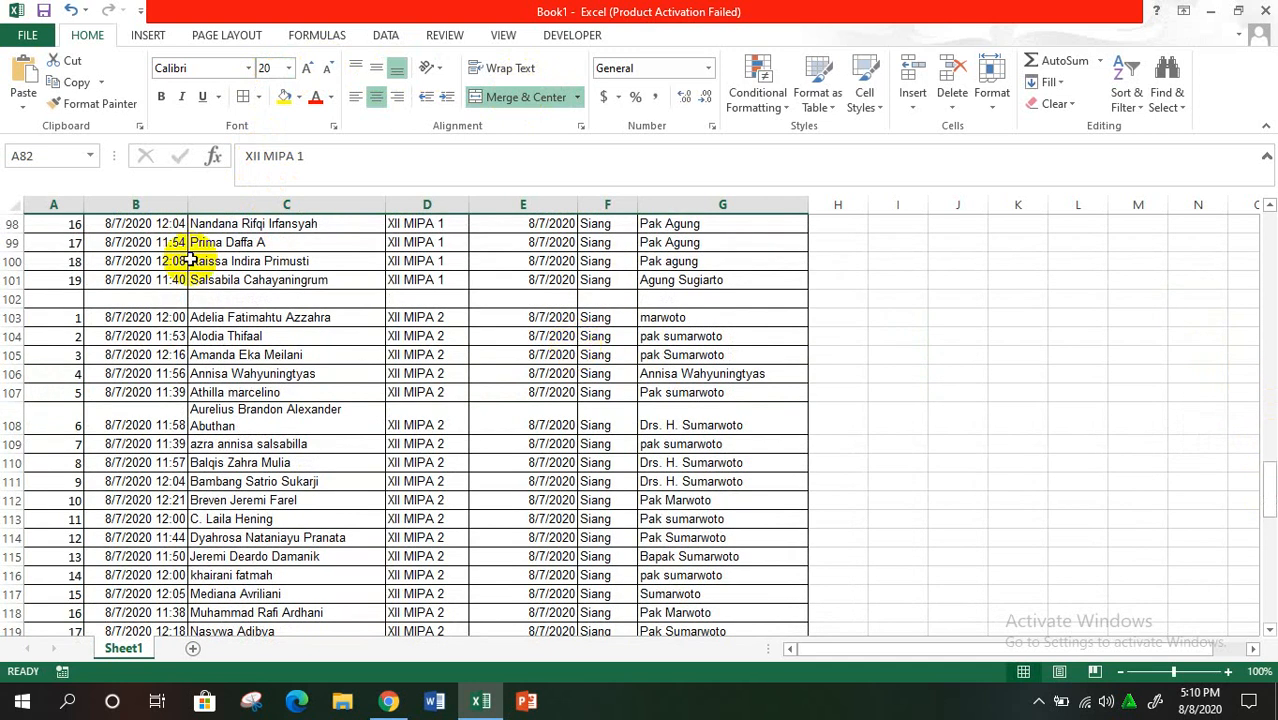
pyautogui.click(52, 299)
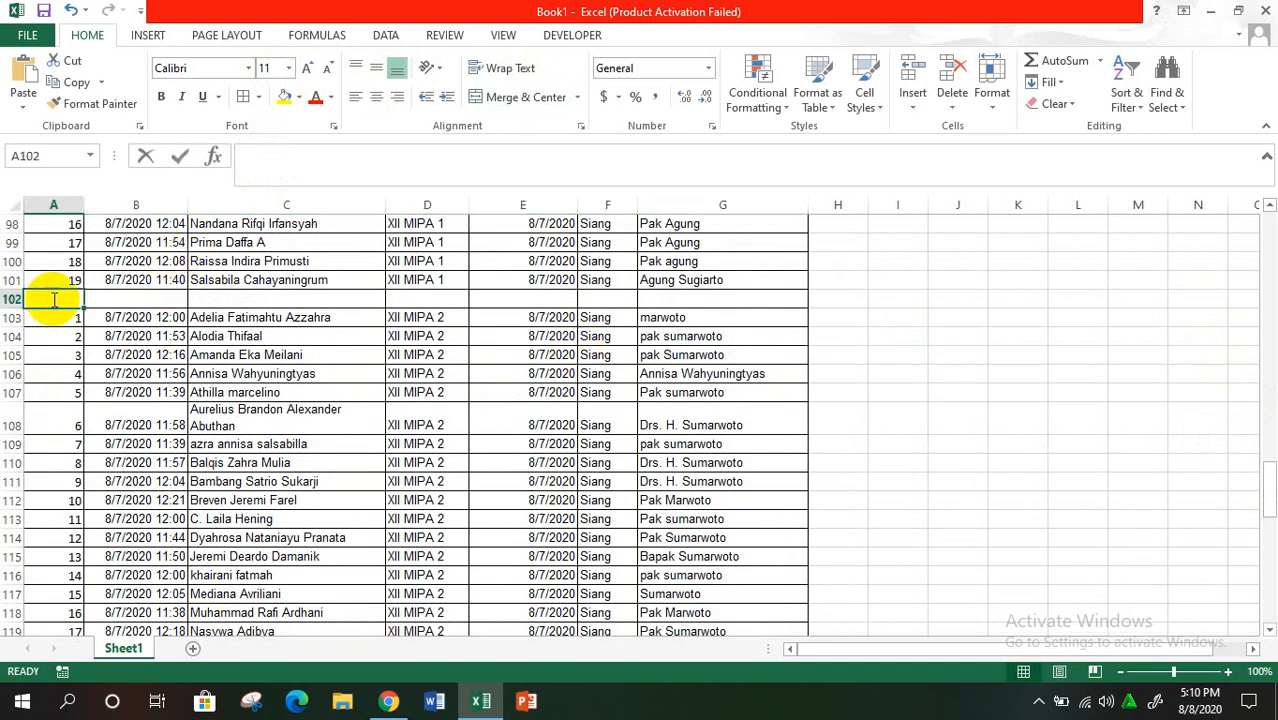
pyautogui.write('XII MIPA 1')
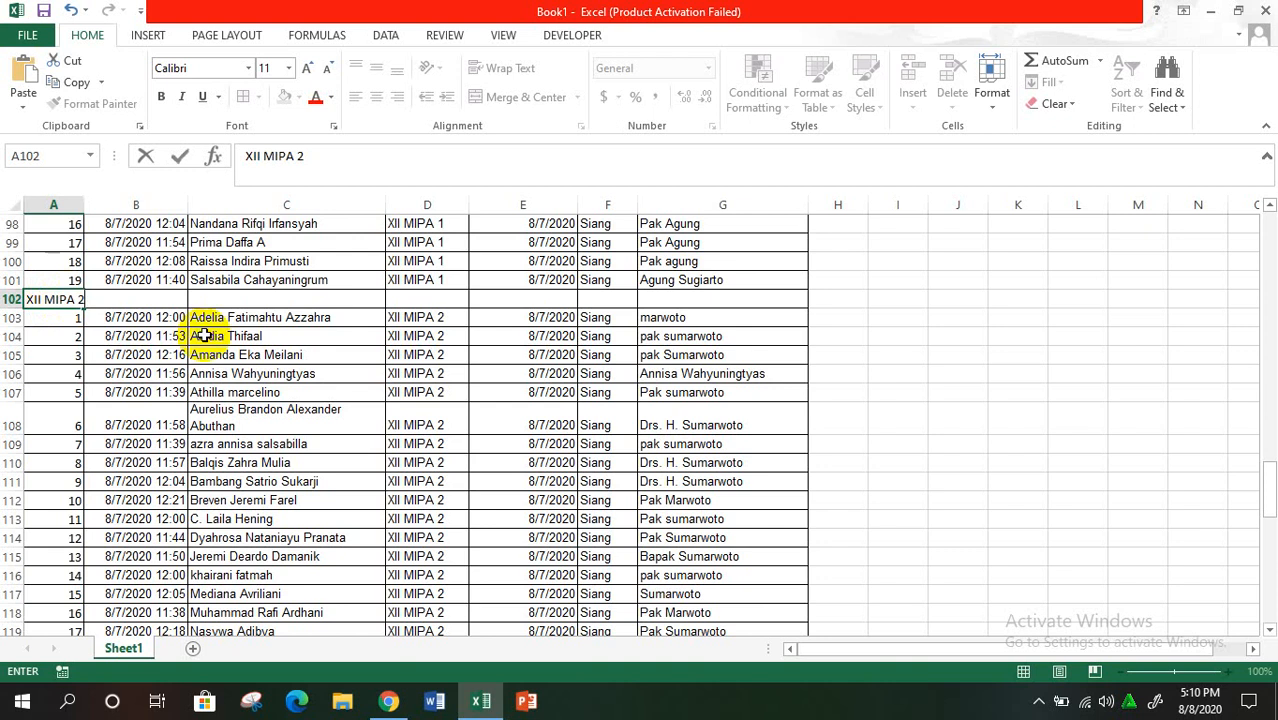
pyautogui.click(62, 334)
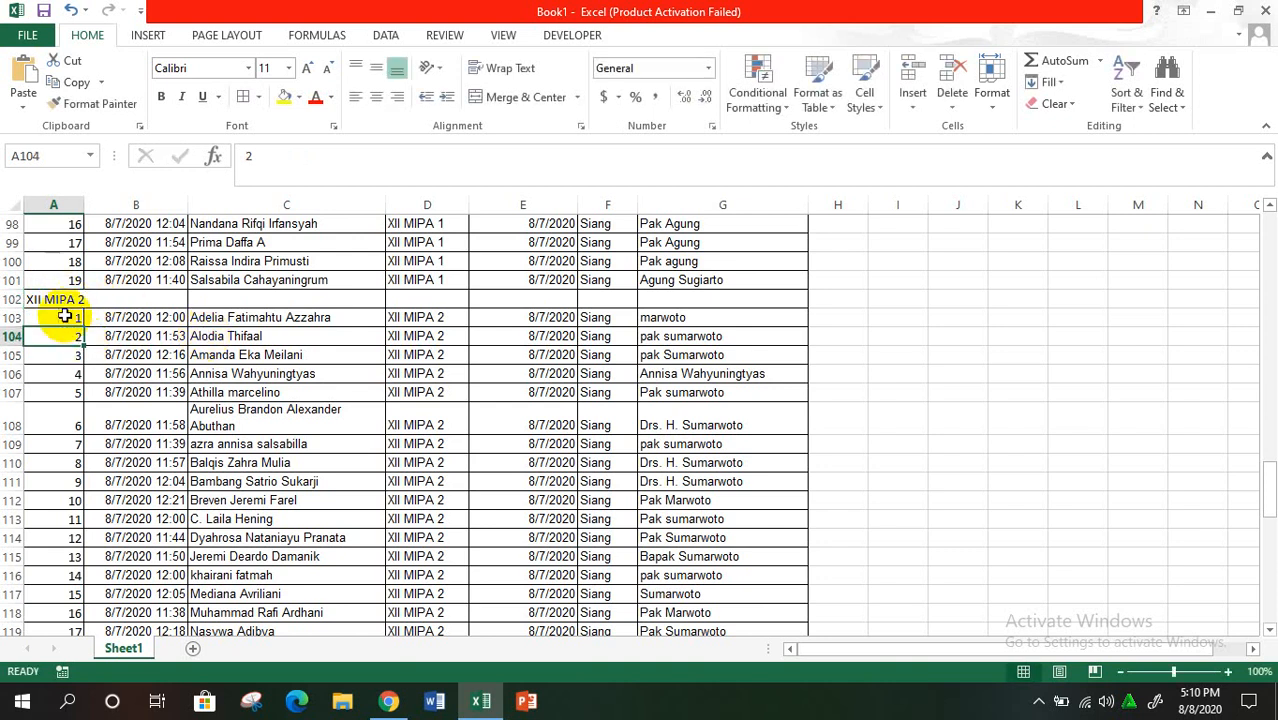
# Merge and center the XII MIPA 2 heading across A102:G102 and set its font size to 20.
pyautogui.moveTo(63, 299); pyautogui.dragTo(702, 298)
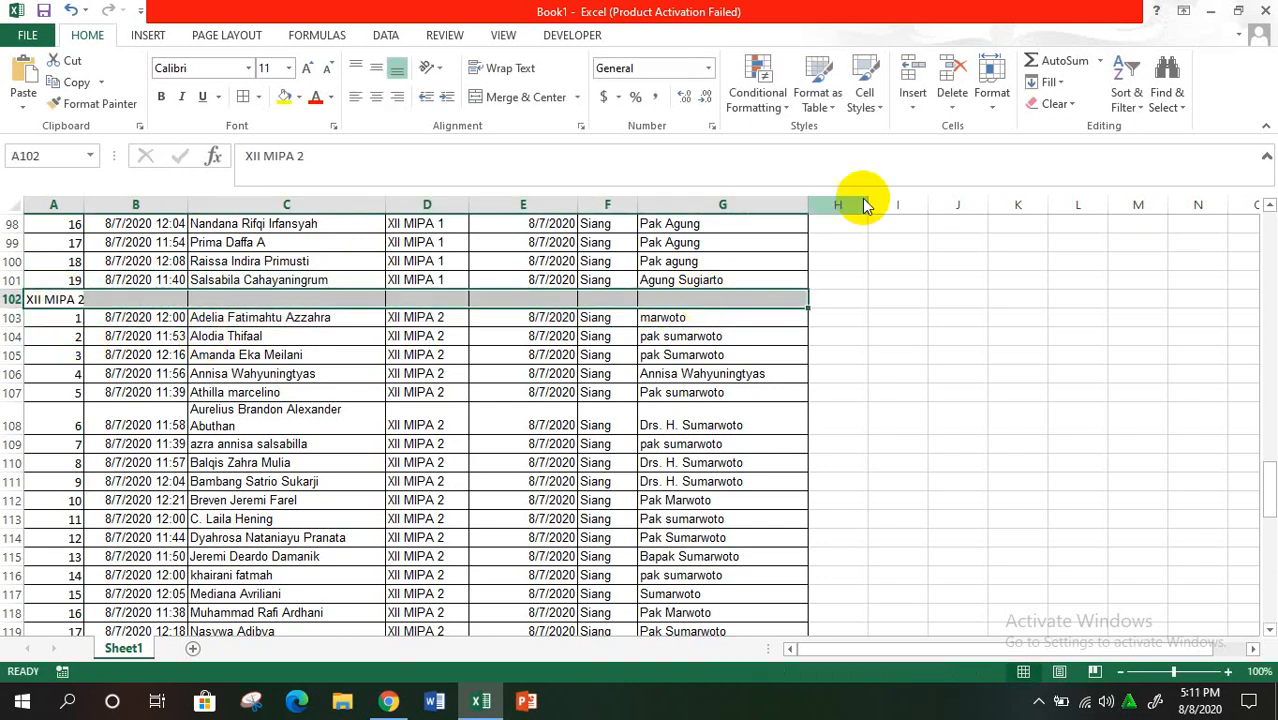
pyautogui.click(513, 99)
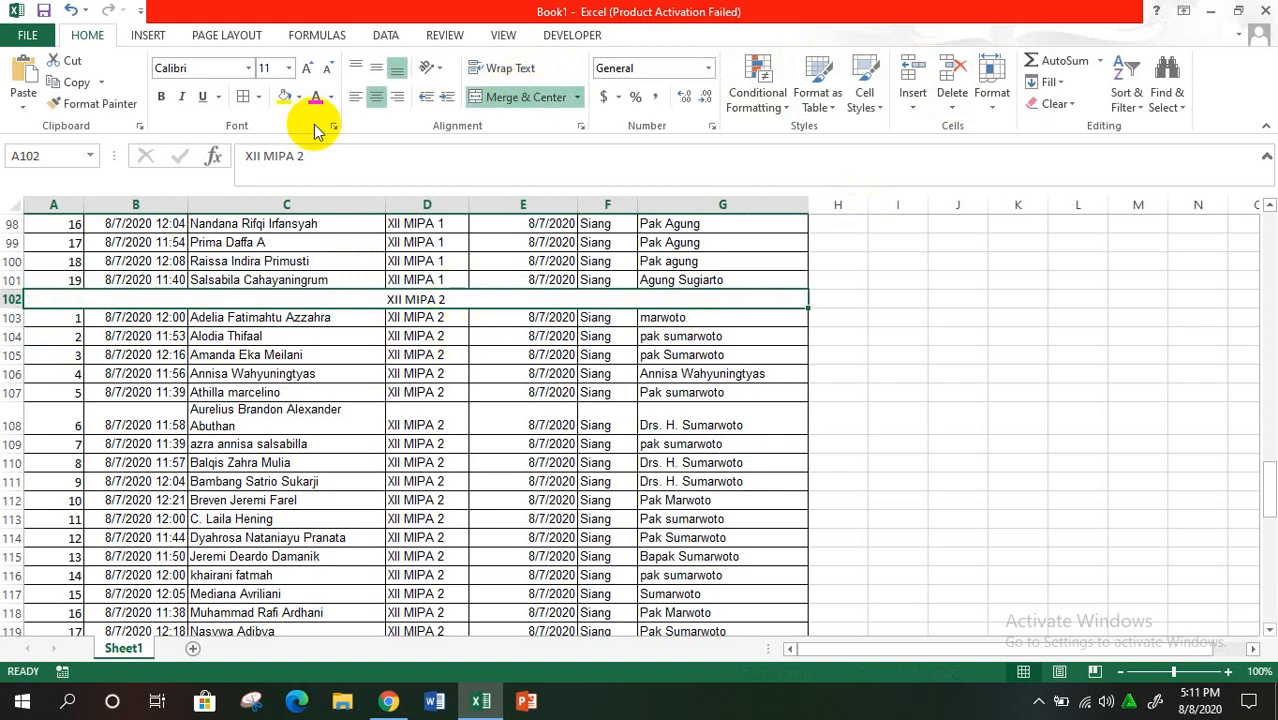
pyautogui.click(289, 68)
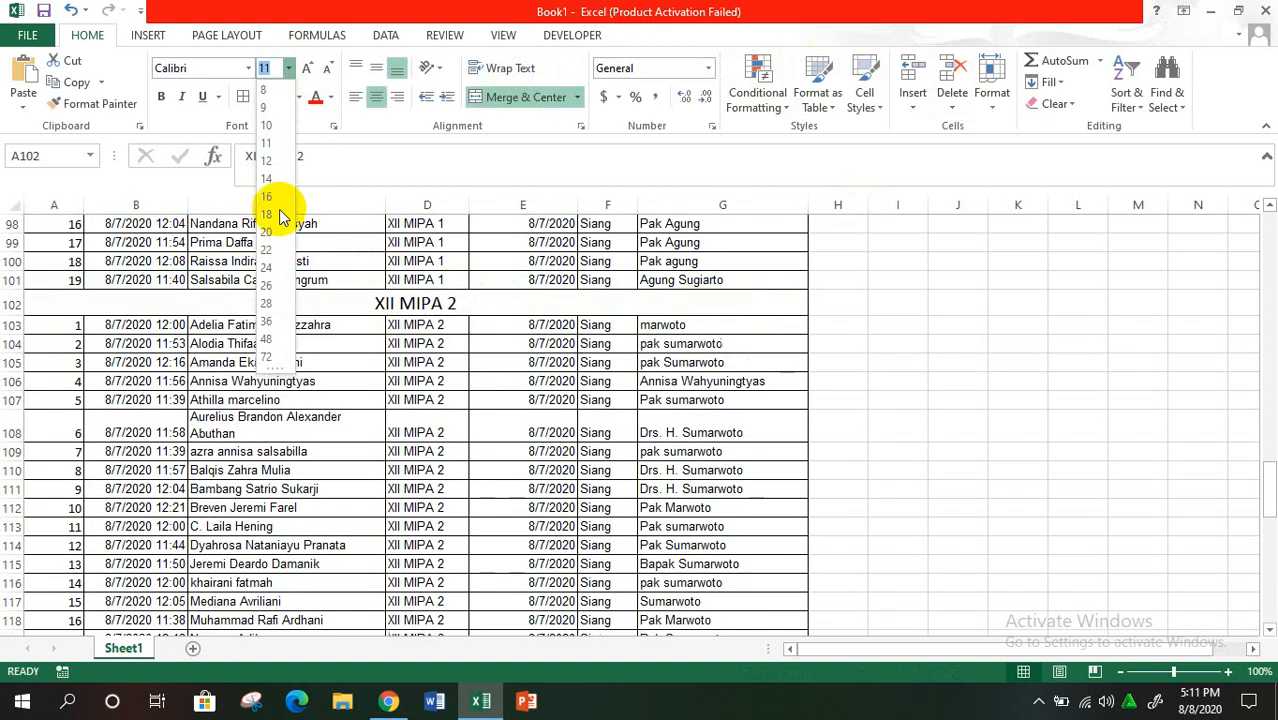
pyautogui.click(268, 232)
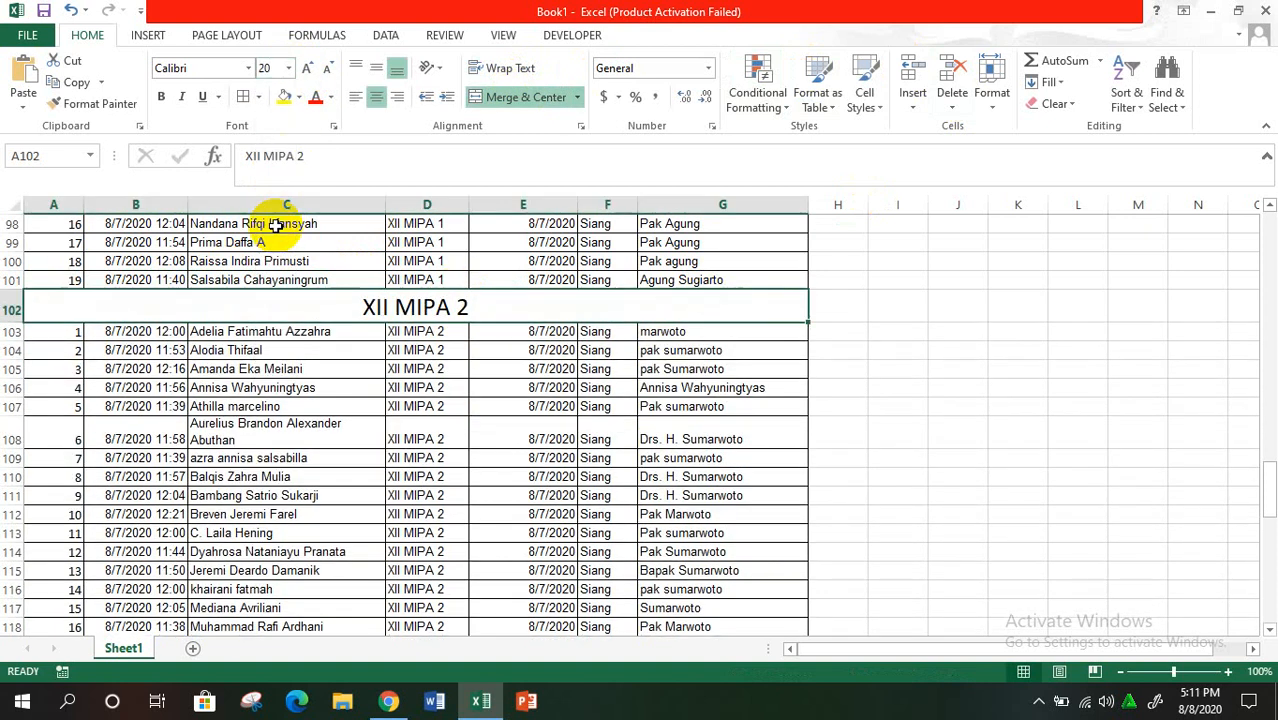
pyautogui.click(960, 349)
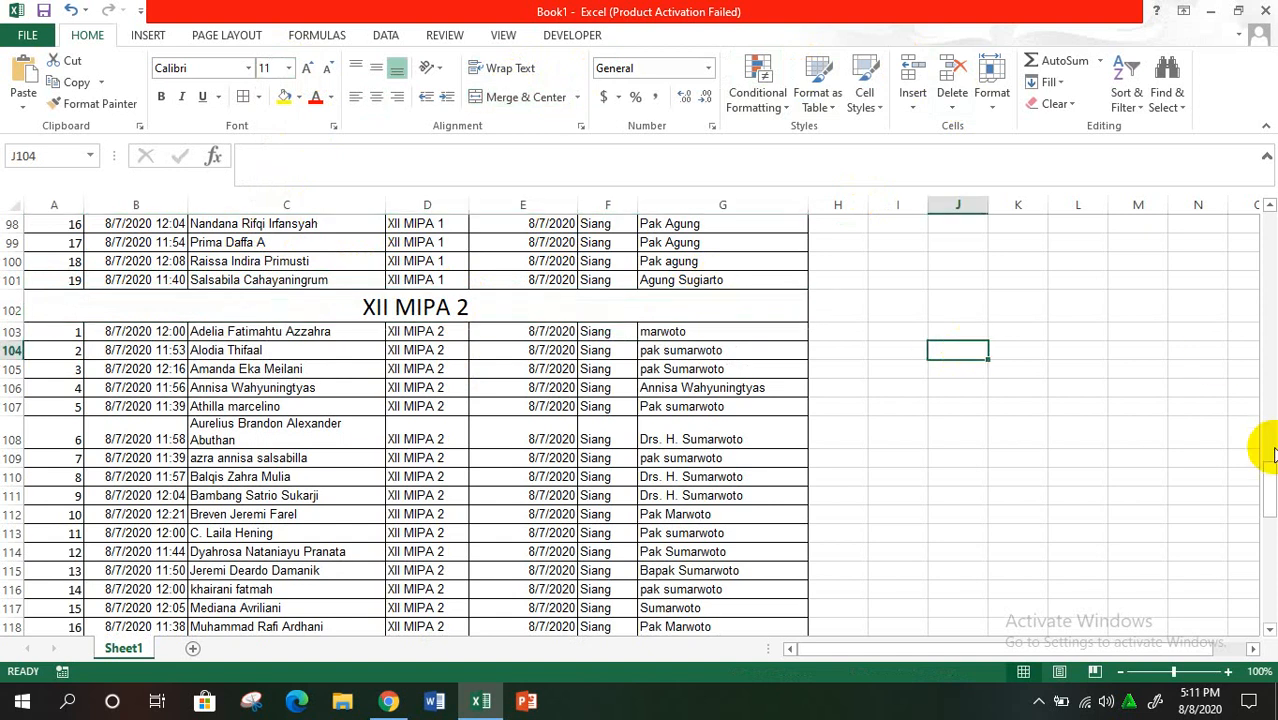
# Enter the heading XII MIPA 3 in cell A136, in the blank row above that class's list.
pyautogui.moveTo(1267, 482); pyautogui.dragTo(1268, 551)
pyautogui.click(50, 339)
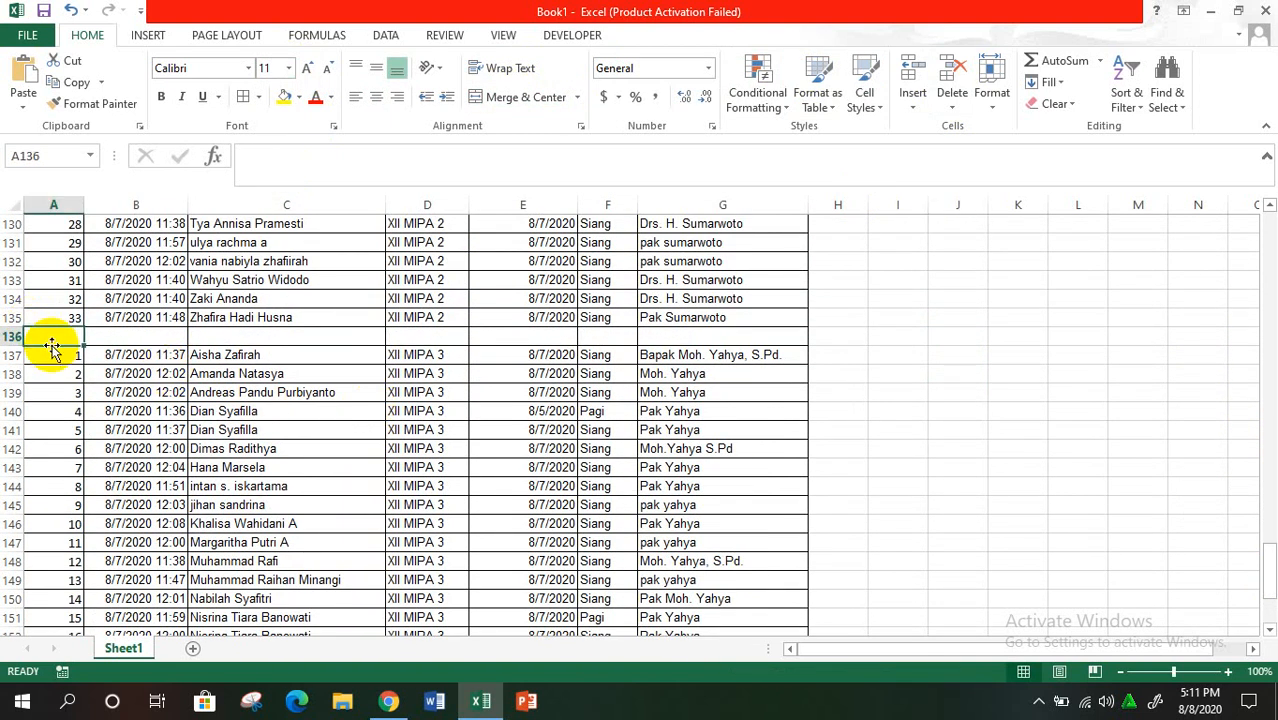
pyautogui.write('XII MIPA 3')
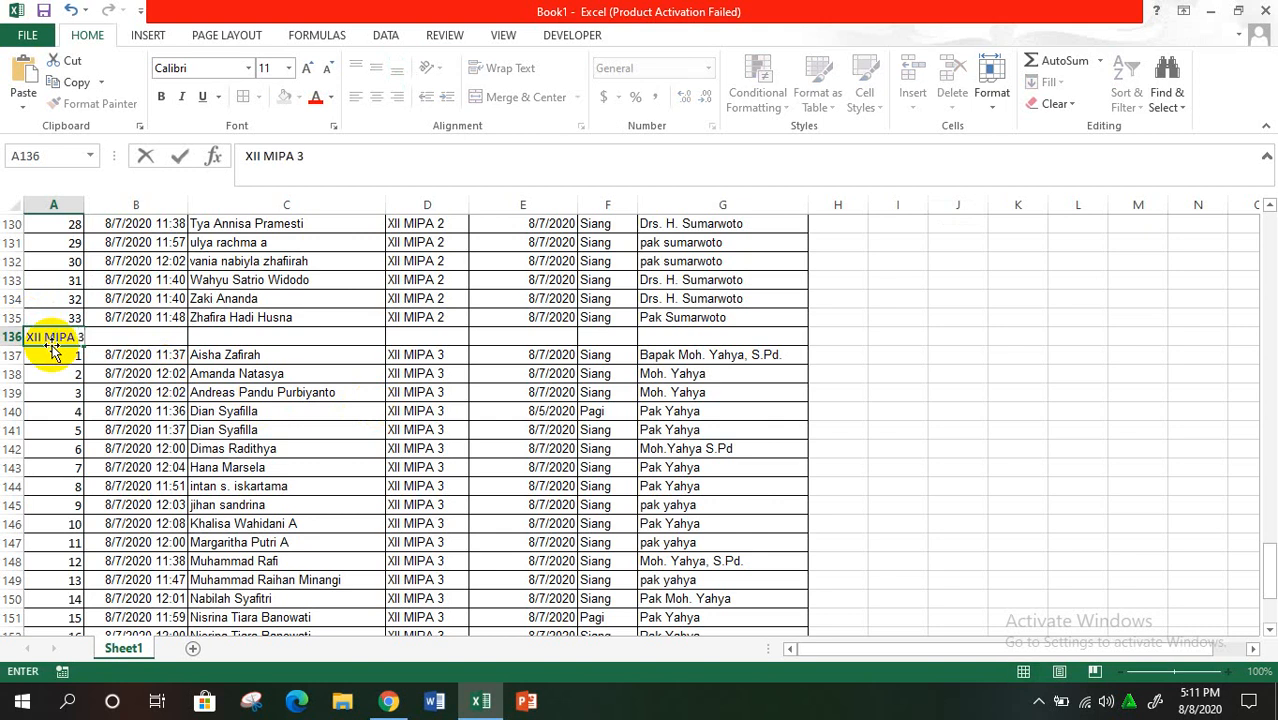
pyautogui.press('Return')
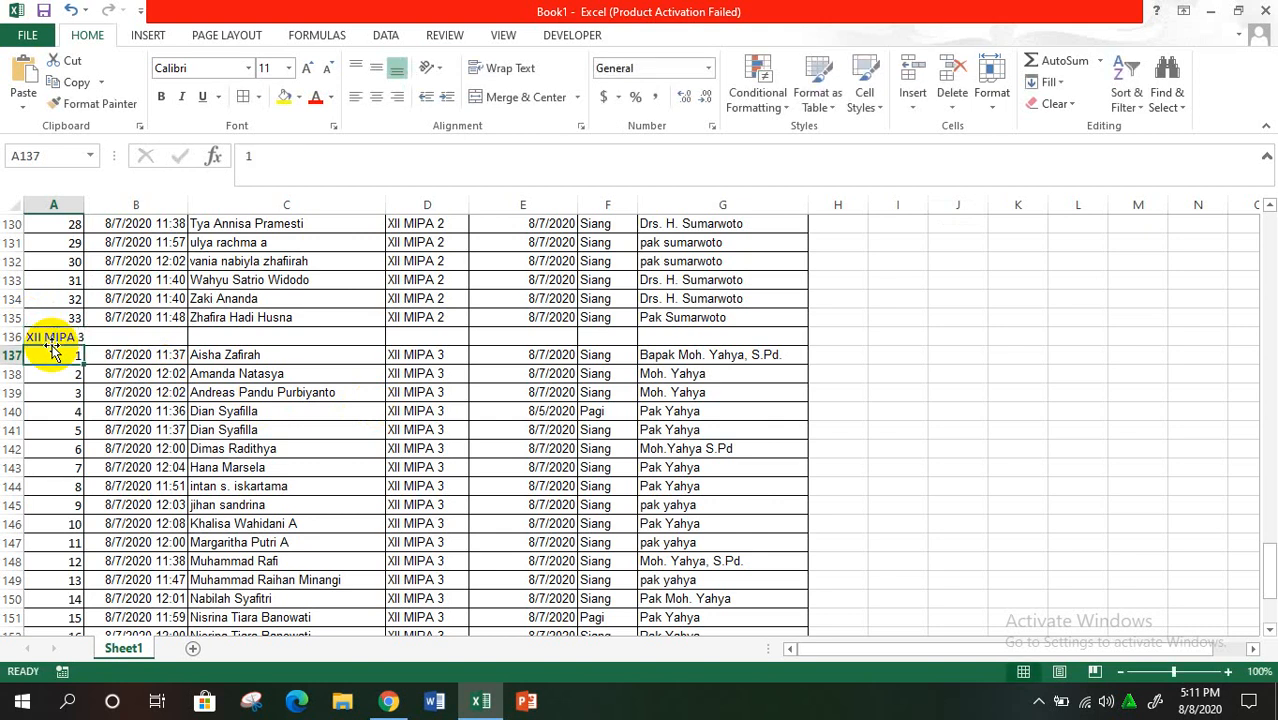
# Merge and center the XII MIPA 3 heading across A136:G136 and set its font size to 20.
pyautogui.moveTo(45, 336); pyautogui.dragTo(714, 333)
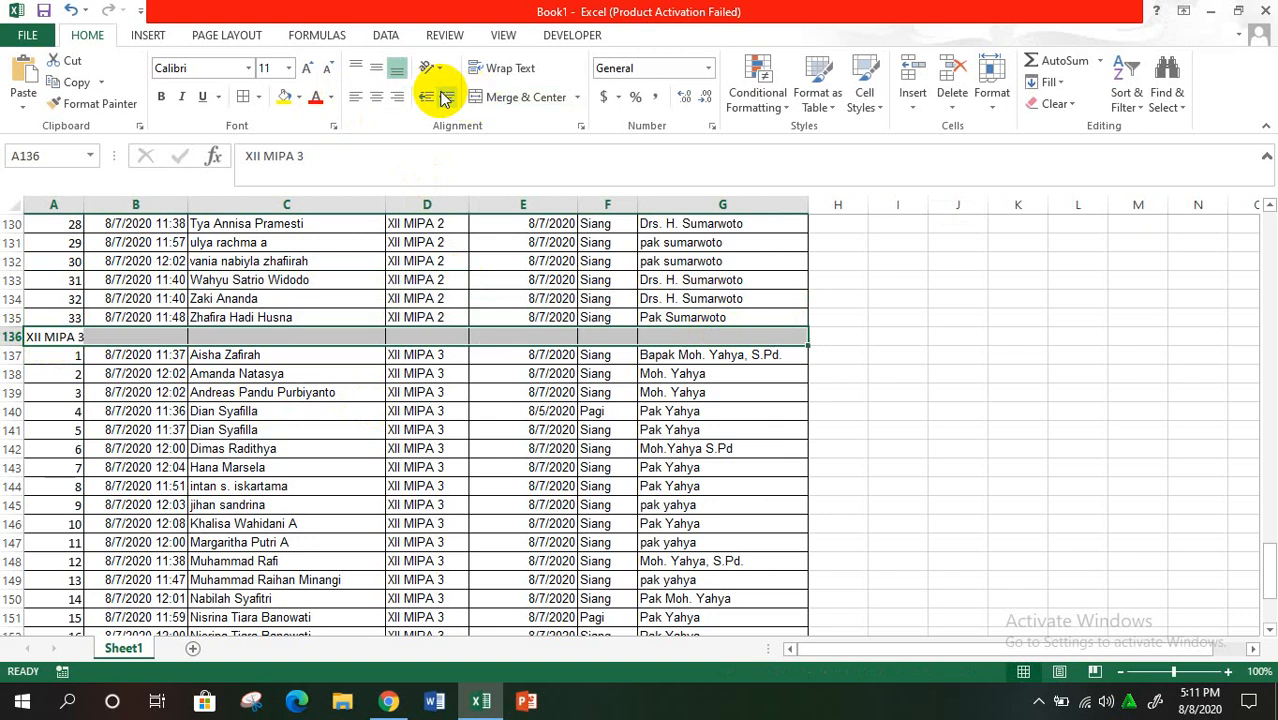
pyautogui.click(493, 98)
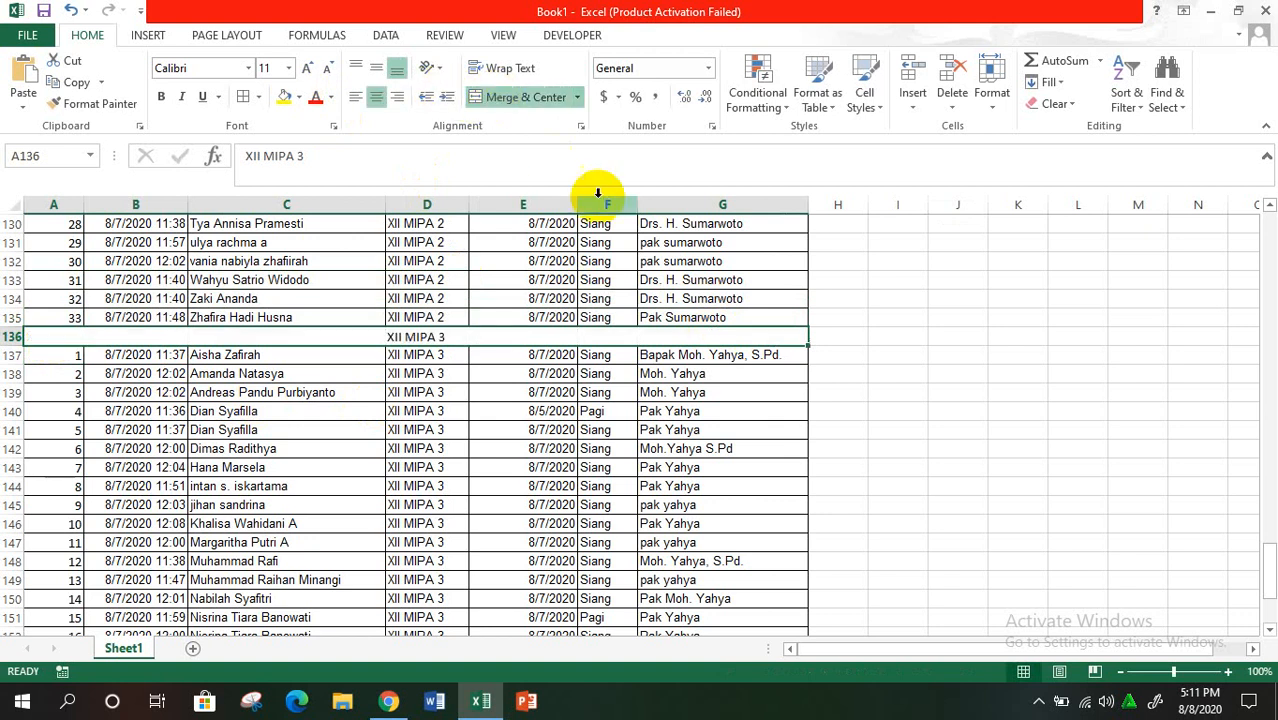
pyautogui.click(289, 68)
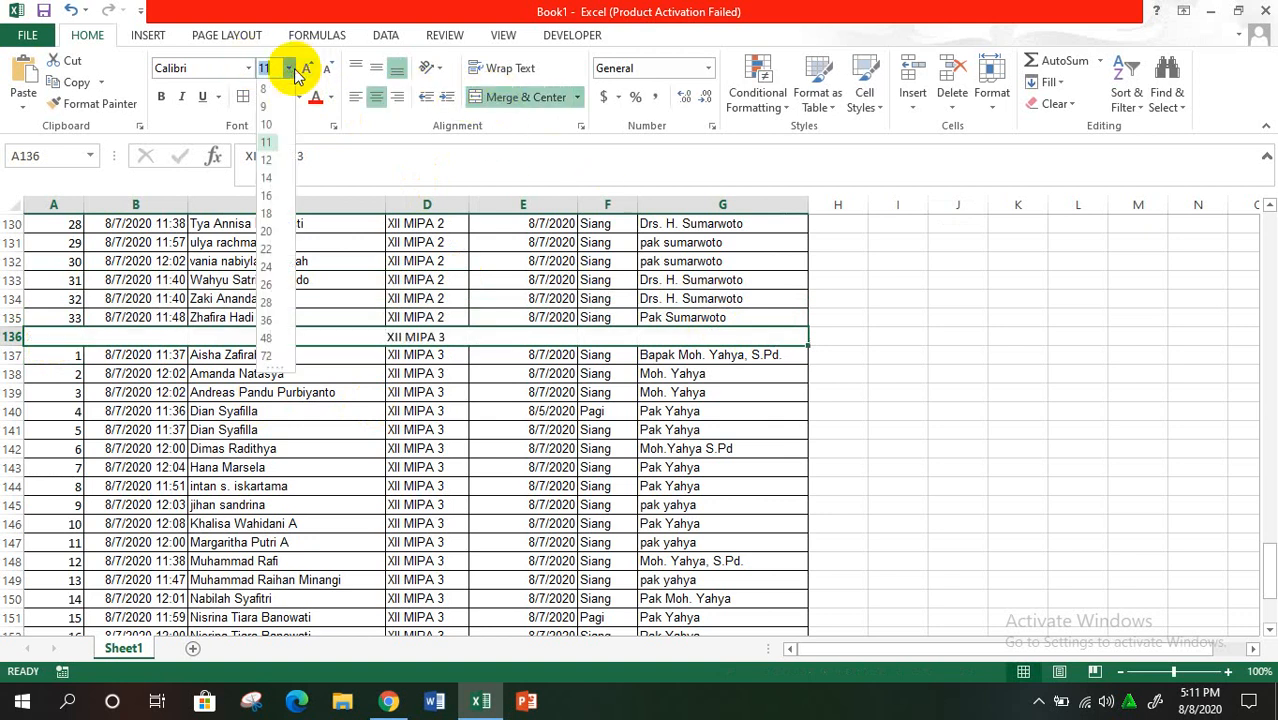
pyautogui.click(266, 233)
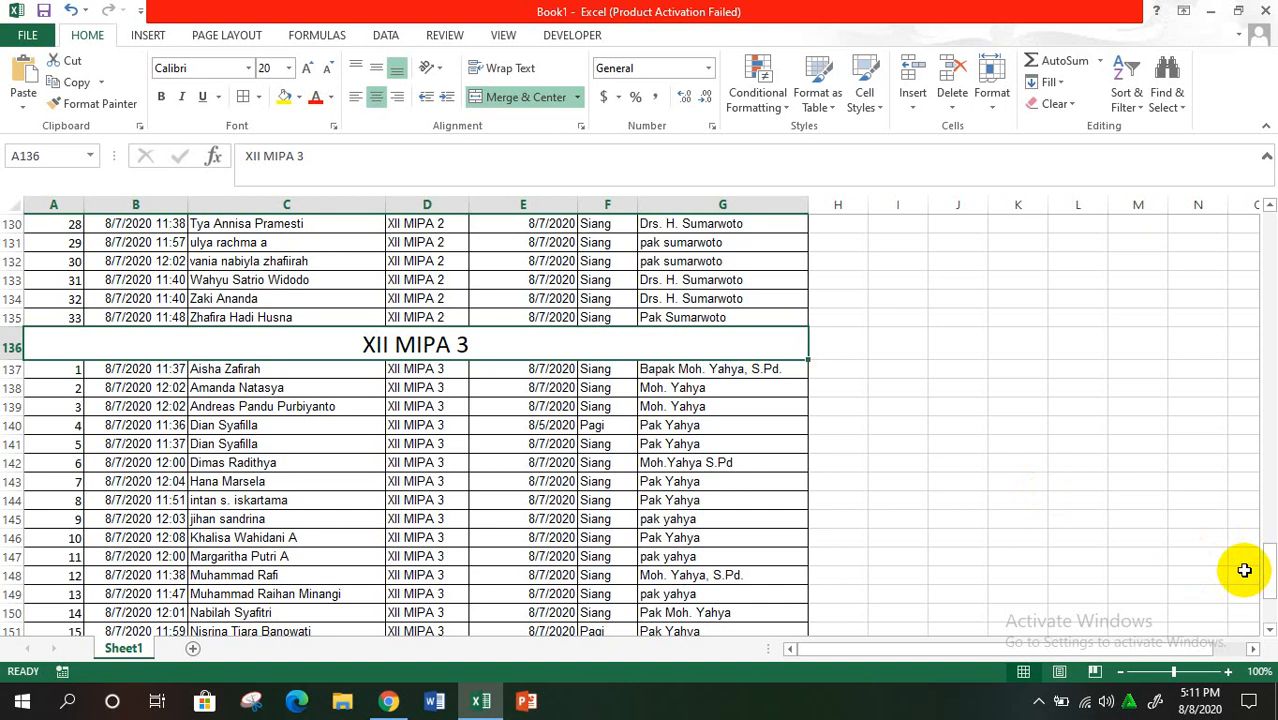
# Rename the attendance worksheet as XII and add a new blank worksheet after it.
pyautogui.moveTo(1244, 566); pyautogui.dragTo(1261, 228)
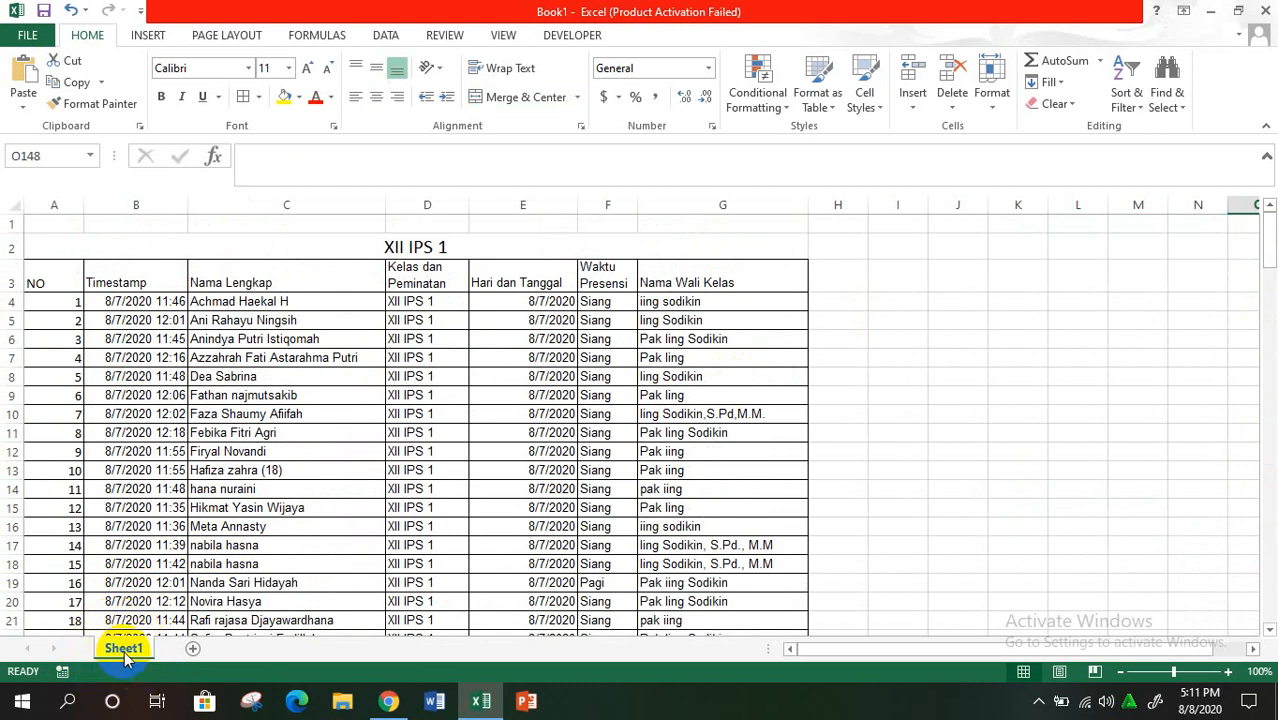
pyautogui.rightClick(124, 651)
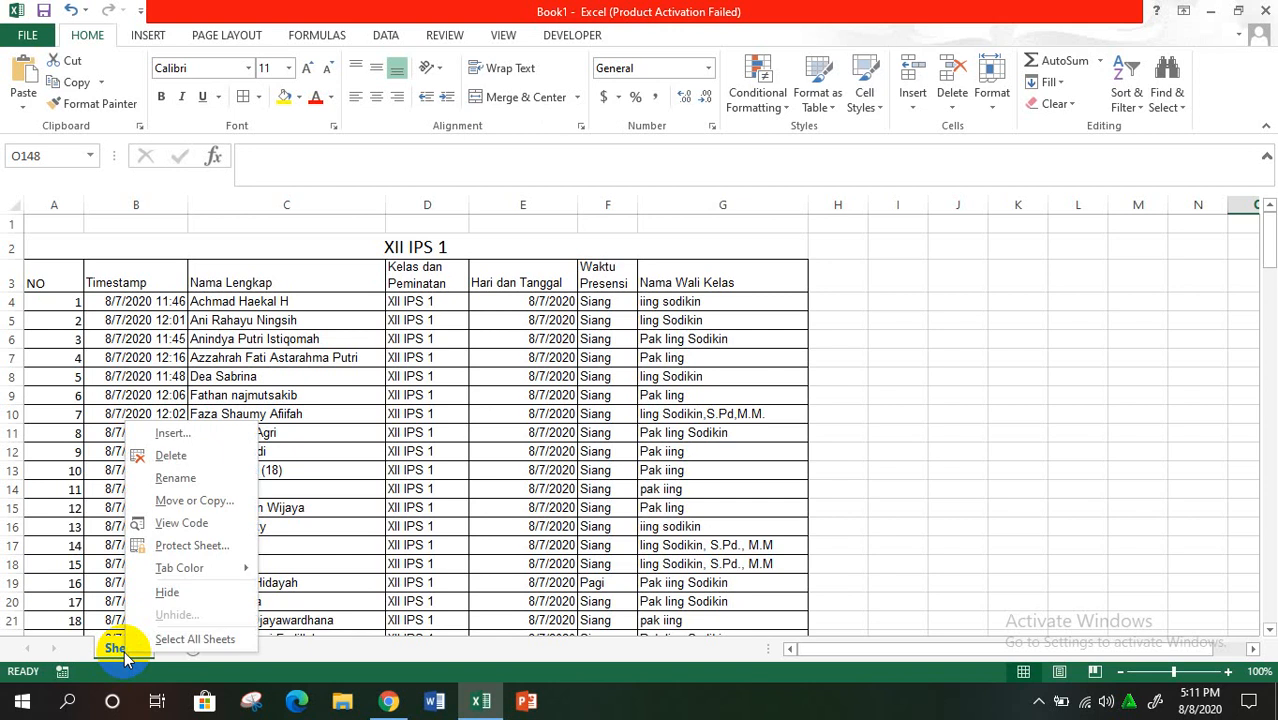
pyautogui.click(178, 480)
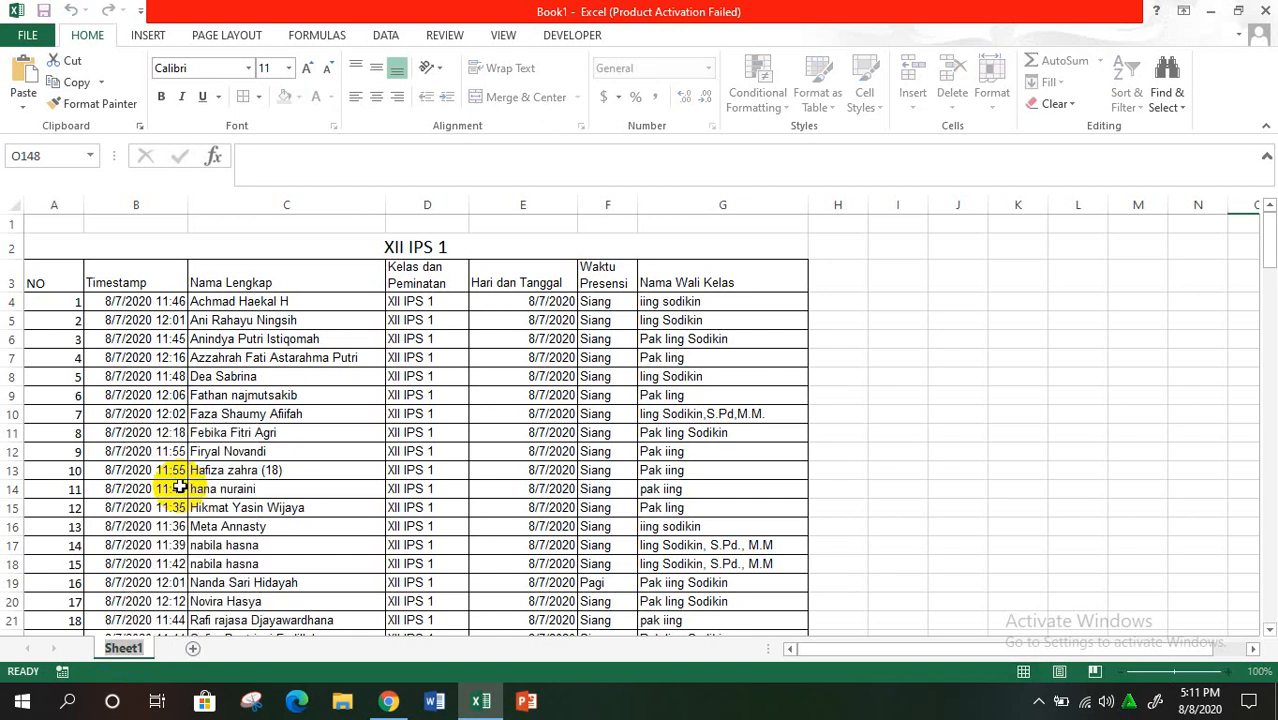
pyautogui.press('BackSpace')
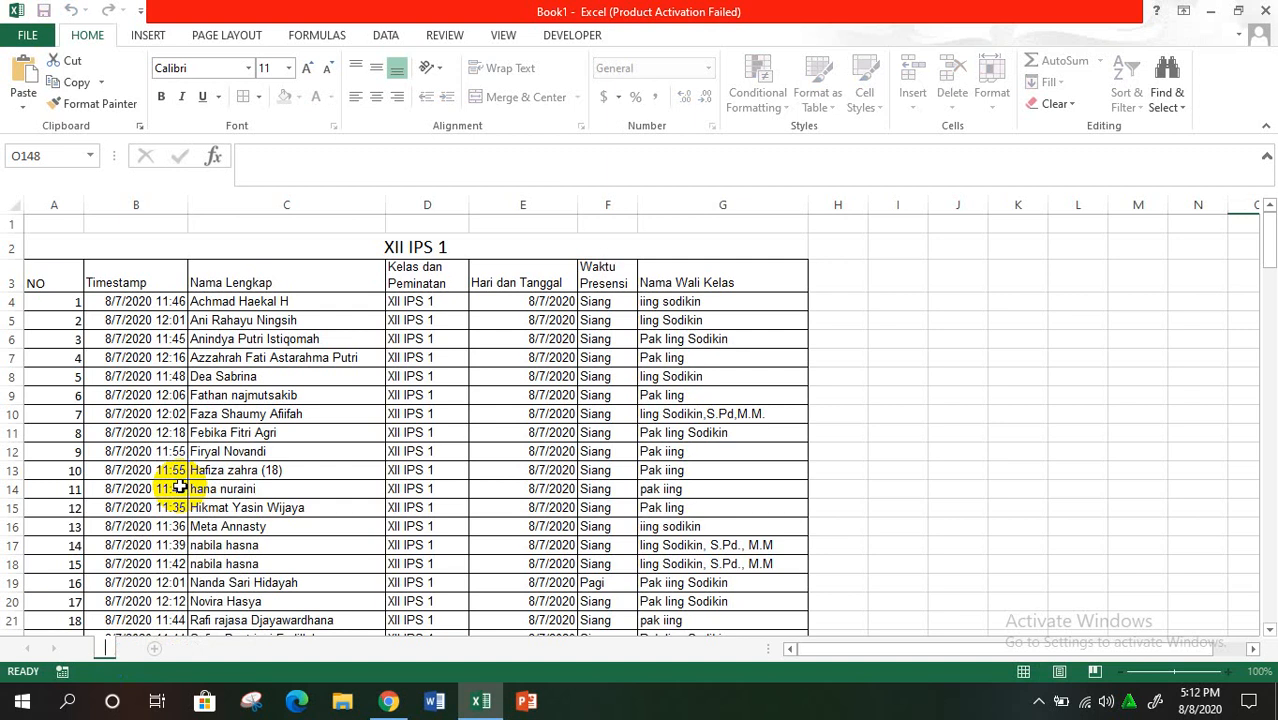
pyautogui.write('XII')
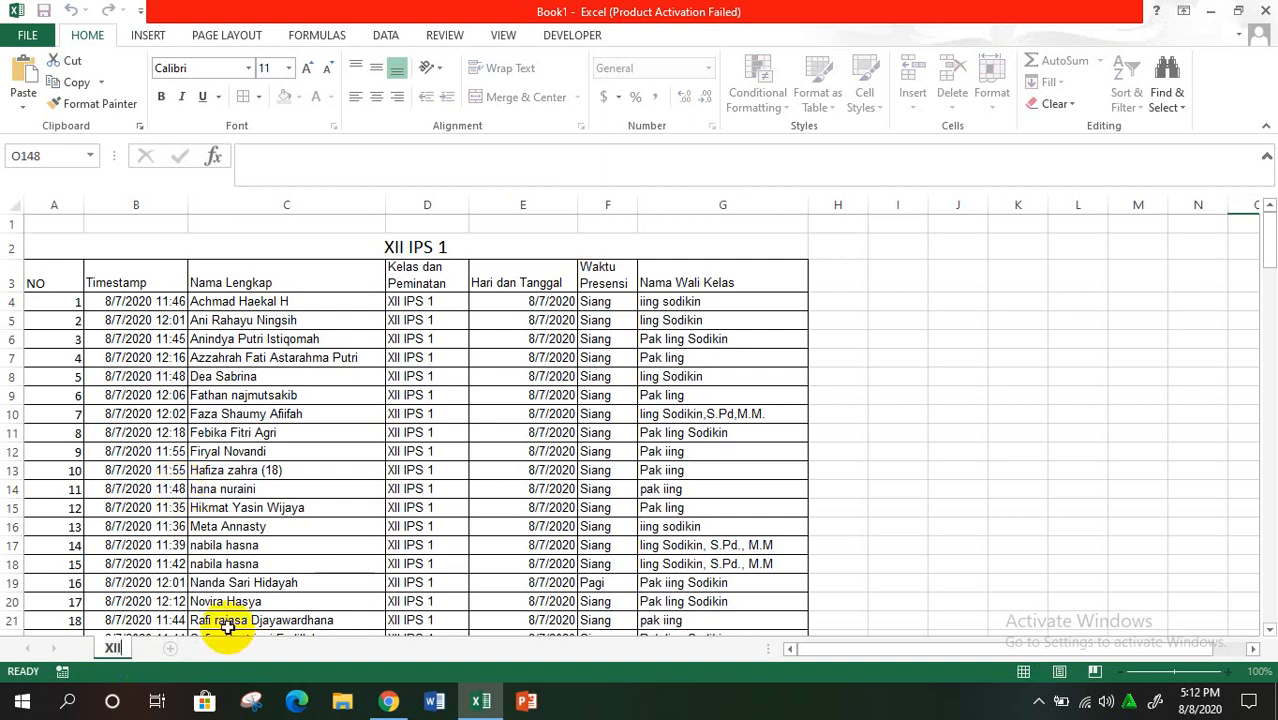
pyautogui.click(190, 655)
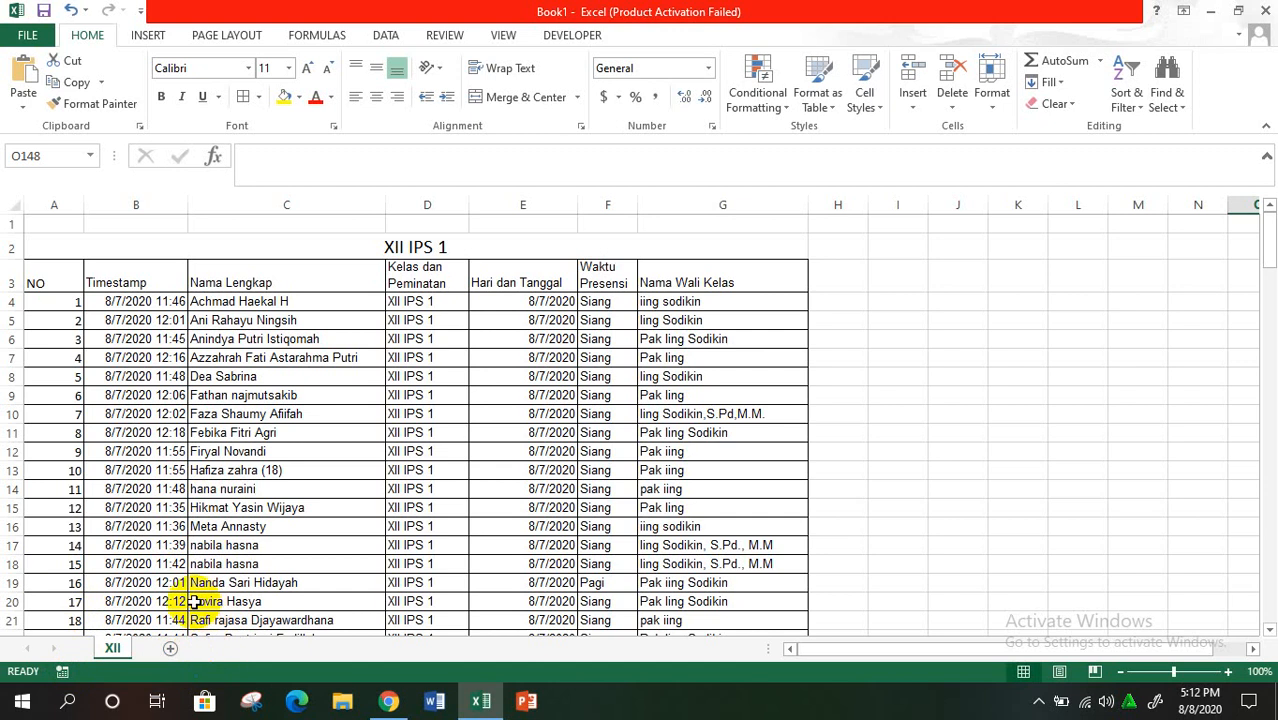
pyautogui.click(170, 651)
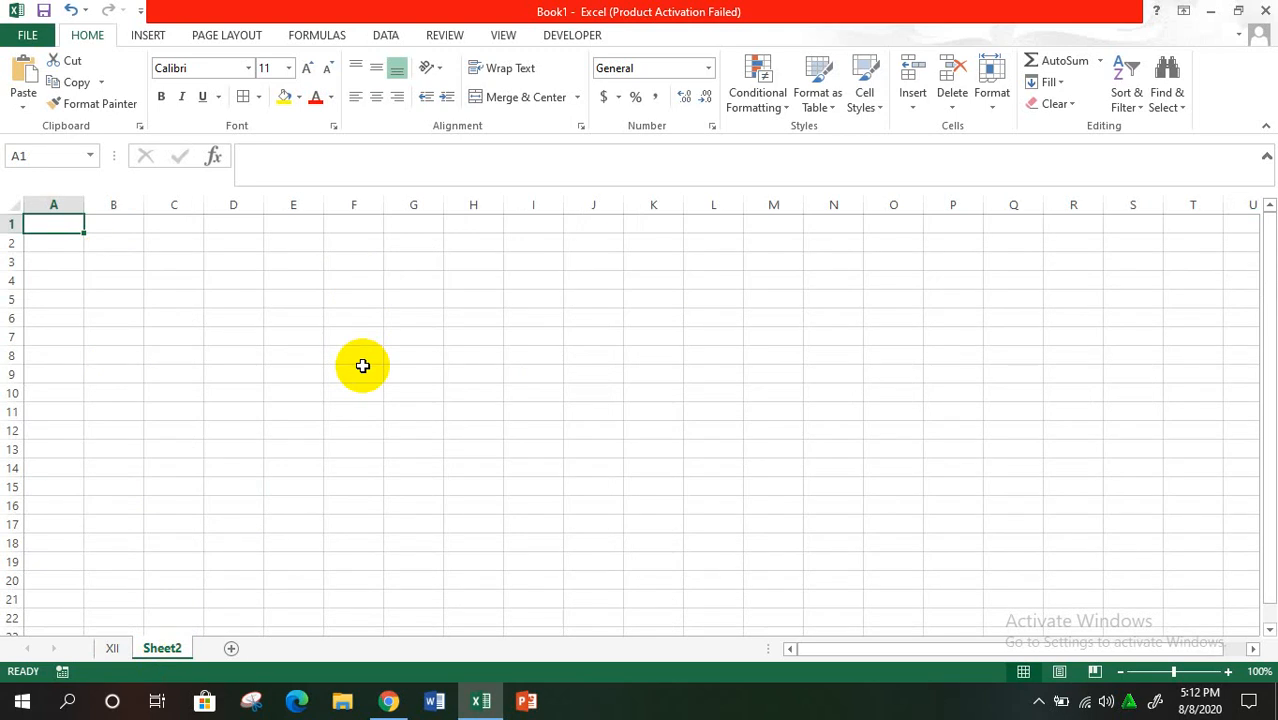
# Switch to Chrome and open the responses spreadsheet of the form DAFTAR HADIR PESERTA DIDIK KELAS XI from the Google Forms home page.
pyautogui.click(389, 701)
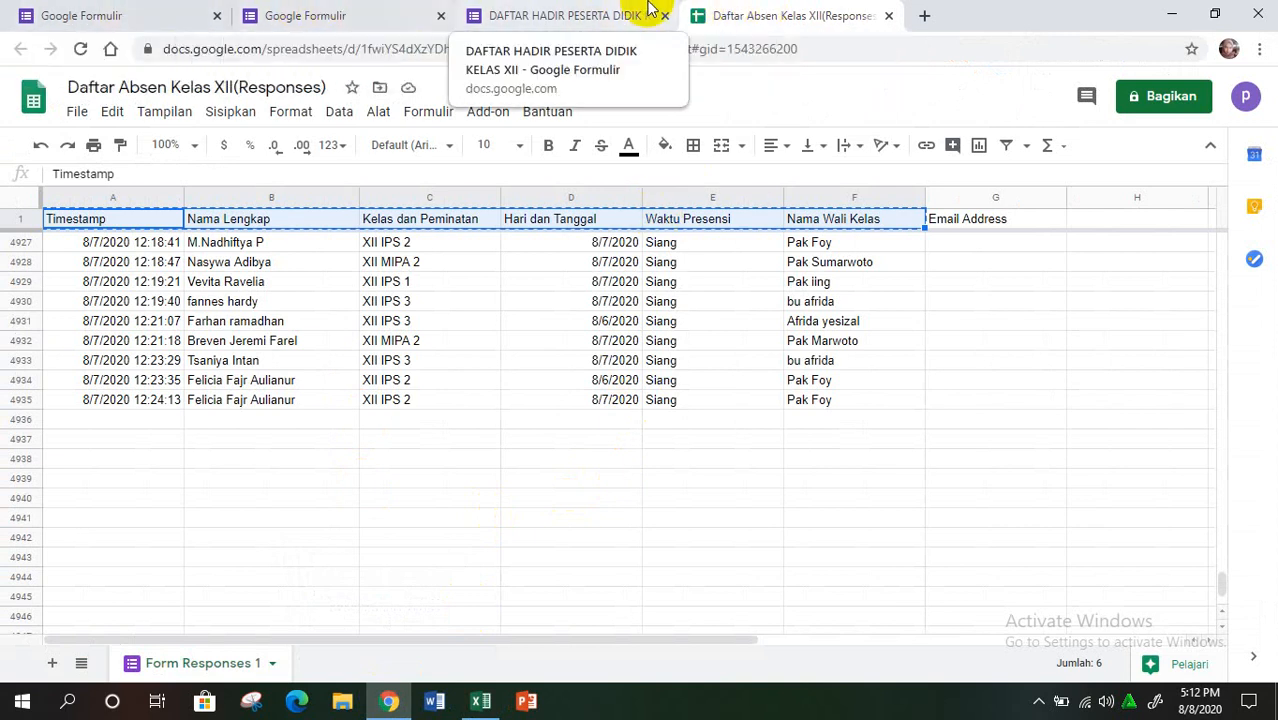
pyautogui.click(318, 17)
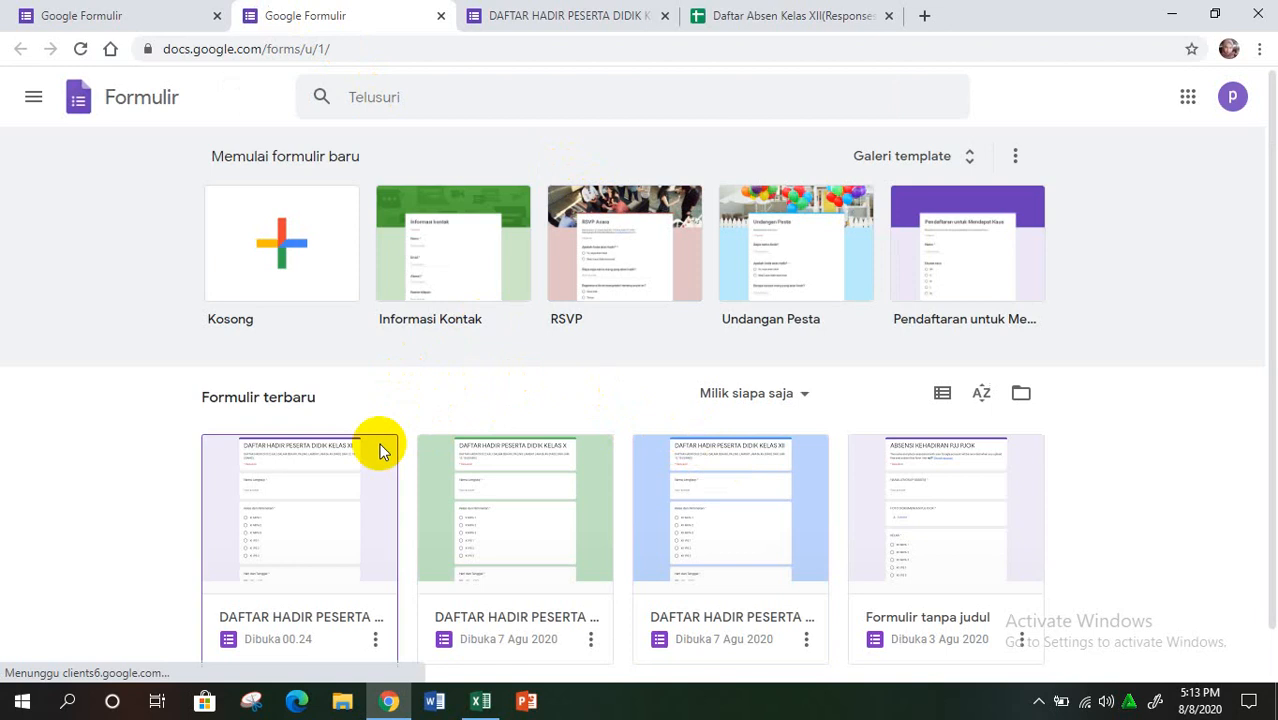
pyautogui.click(375, 642)
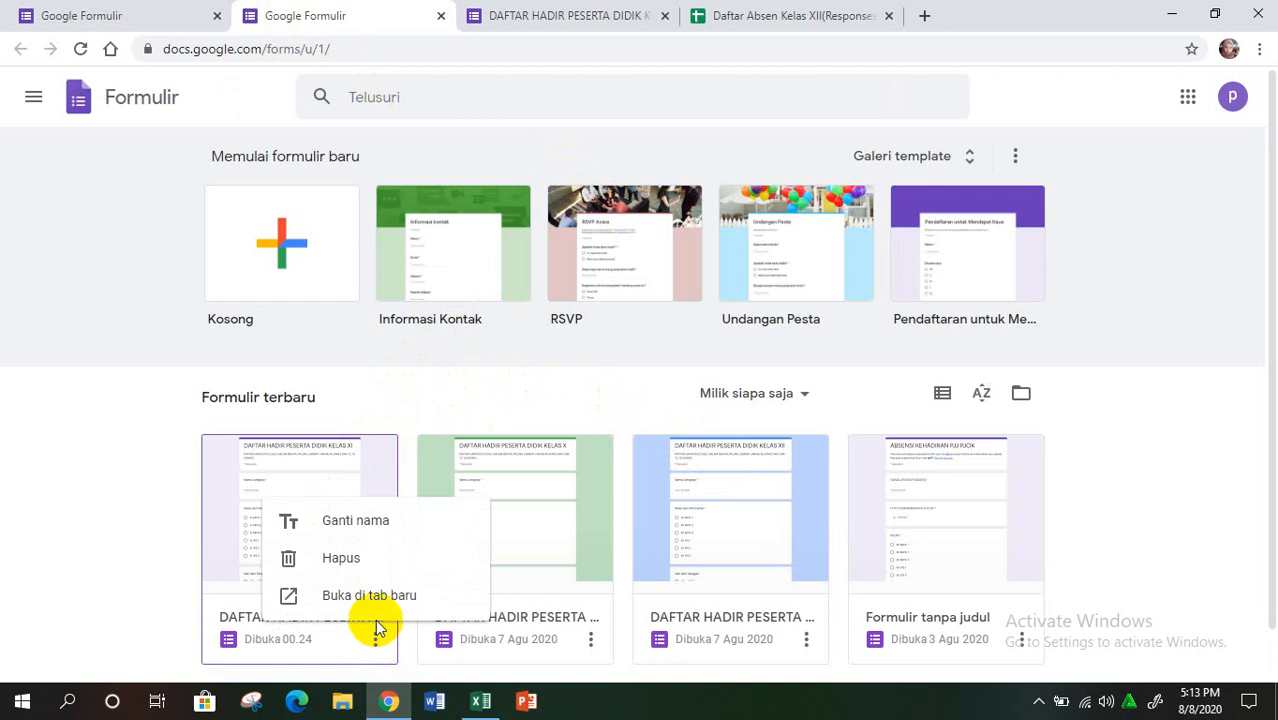
pyautogui.click(375, 597)
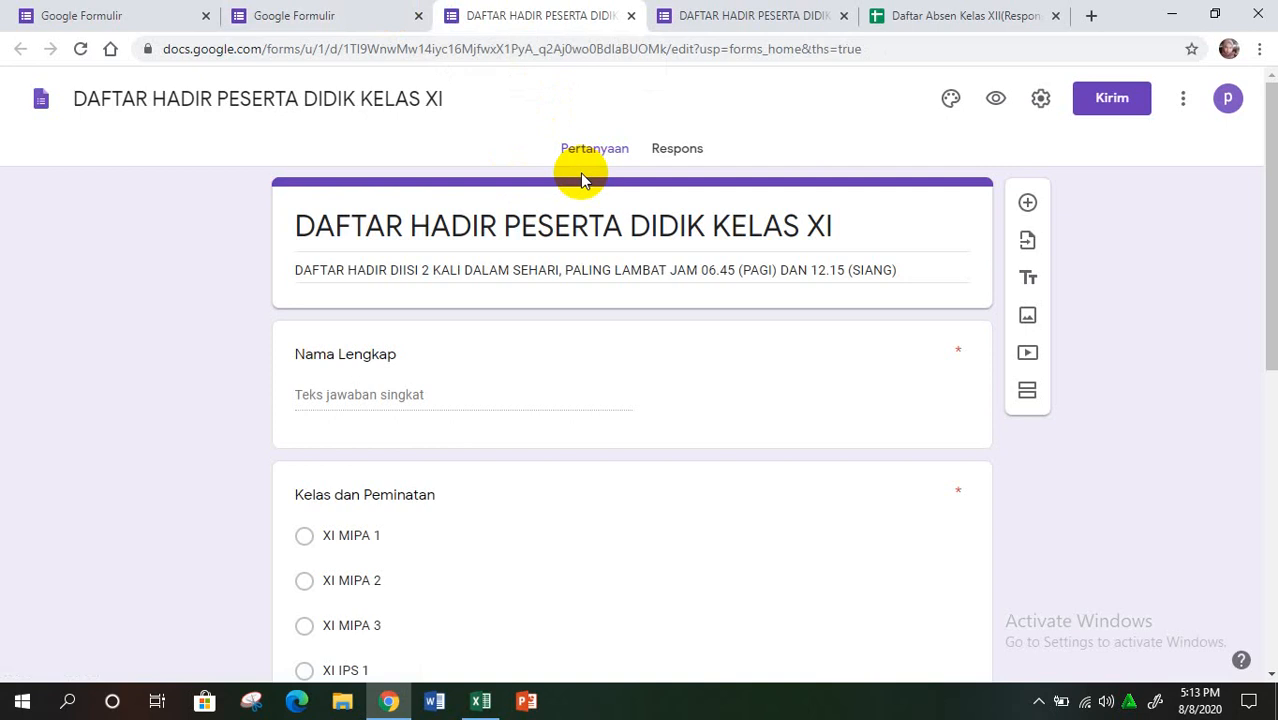
pyautogui.click(679, 150)
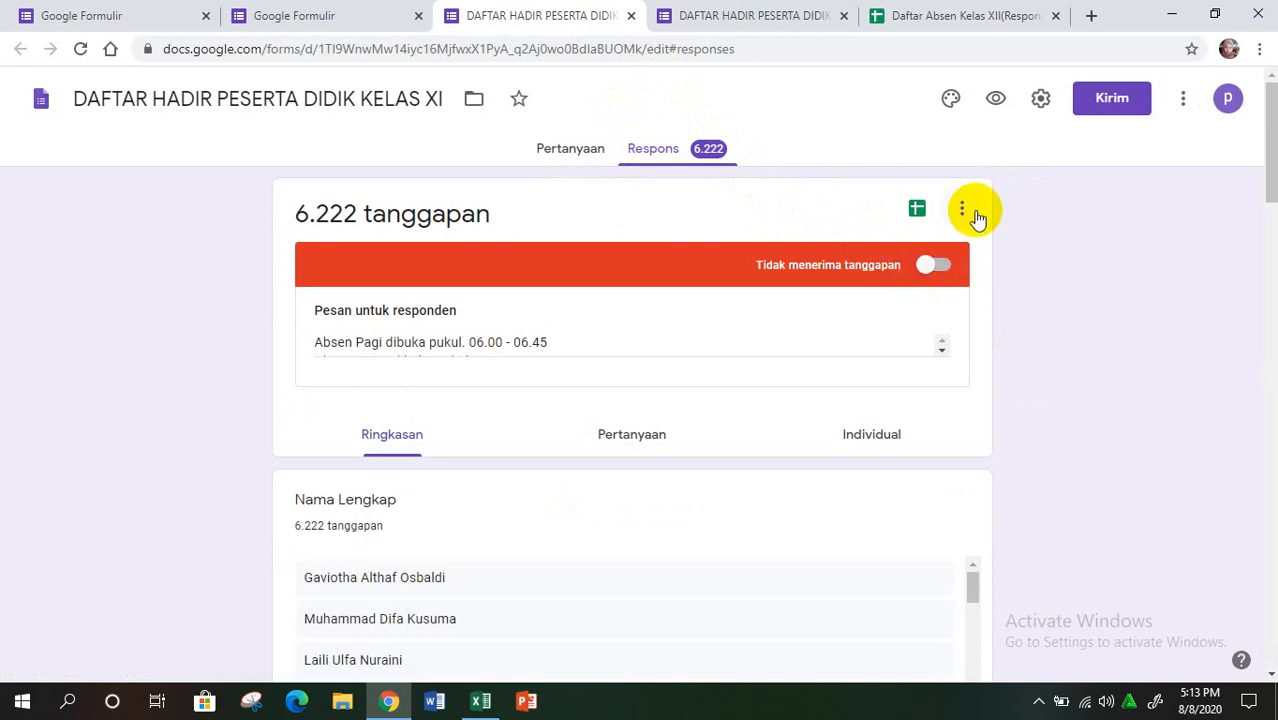
pyautogui.click(917, 215)
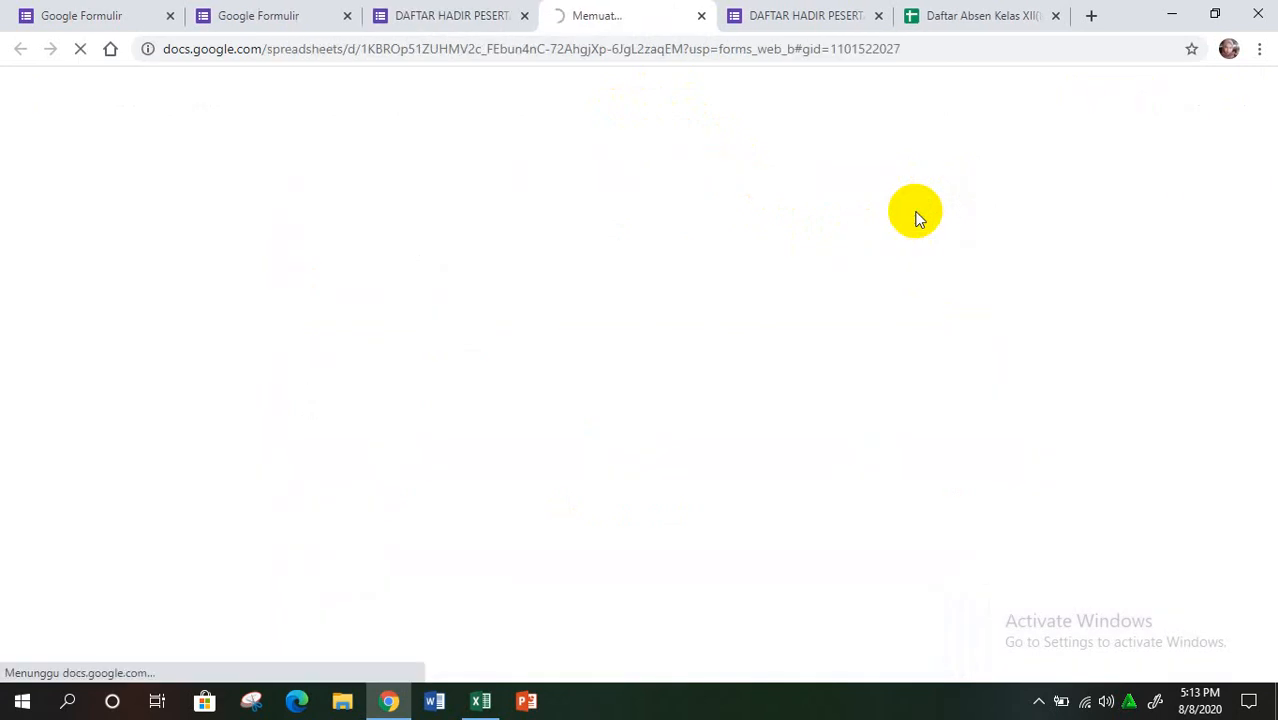
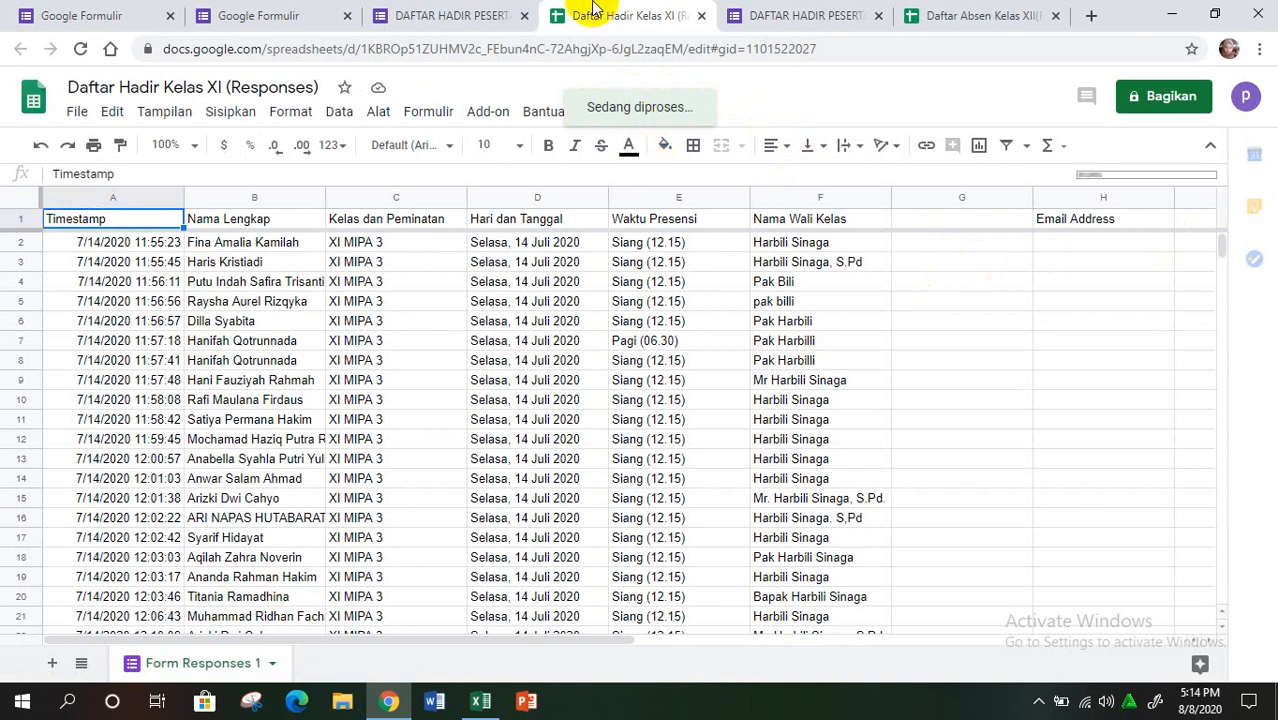
# From the Google Forms home page, open the form DAFTAR HADIR PESERTA DIDIK KELAS X and view its responses in a spreadsheet.
pyautogui.click(258, 17)
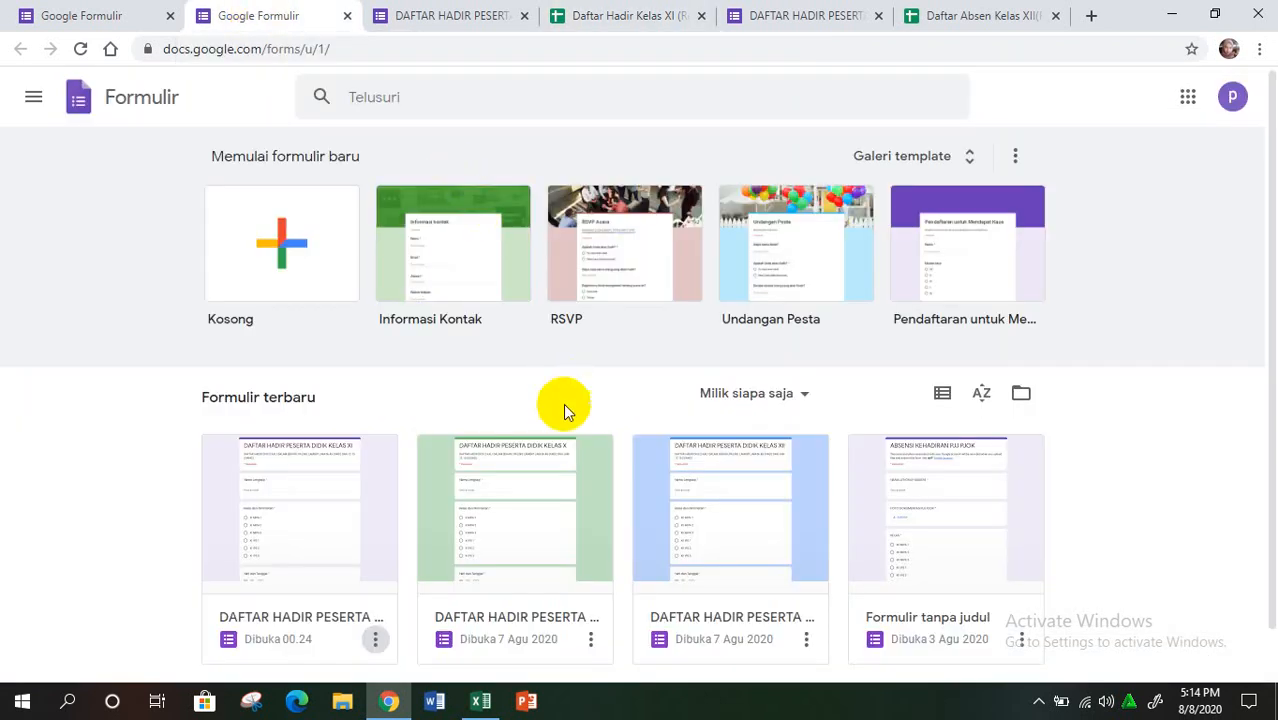
pyautogui.click(590, 639)
pyautogui.click(590, 605)
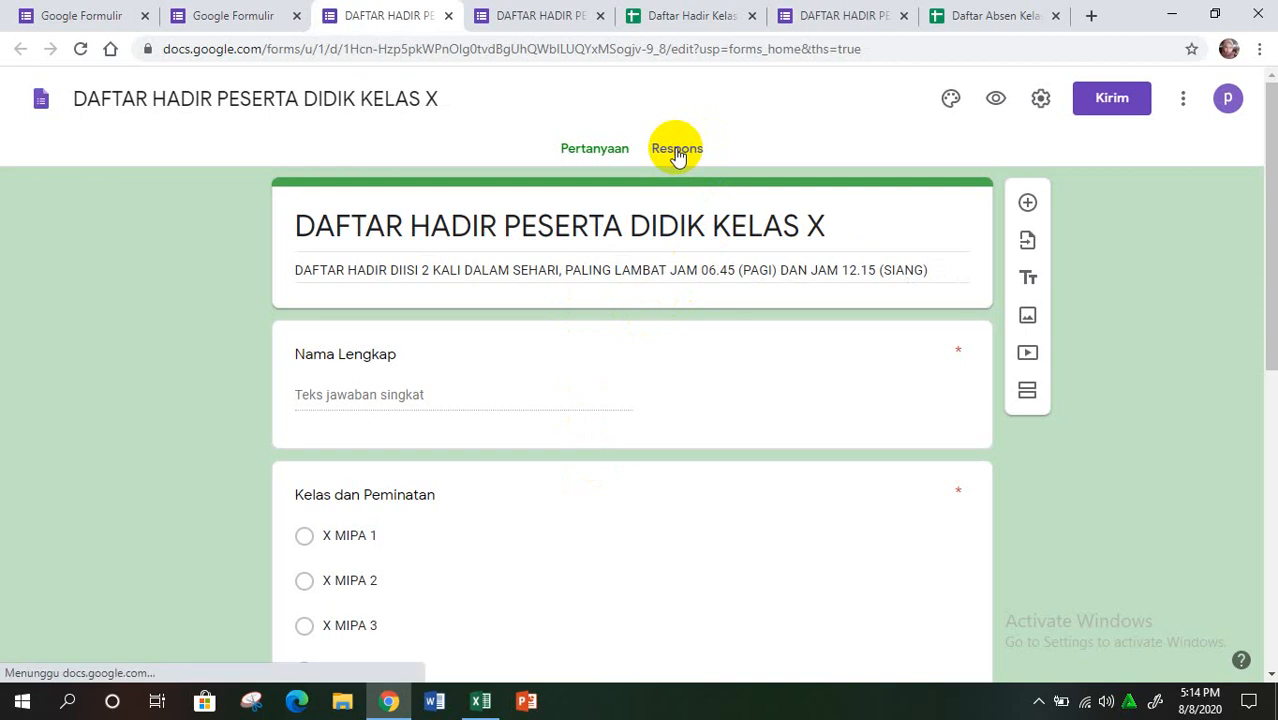
pyautogui.click(677, 149)
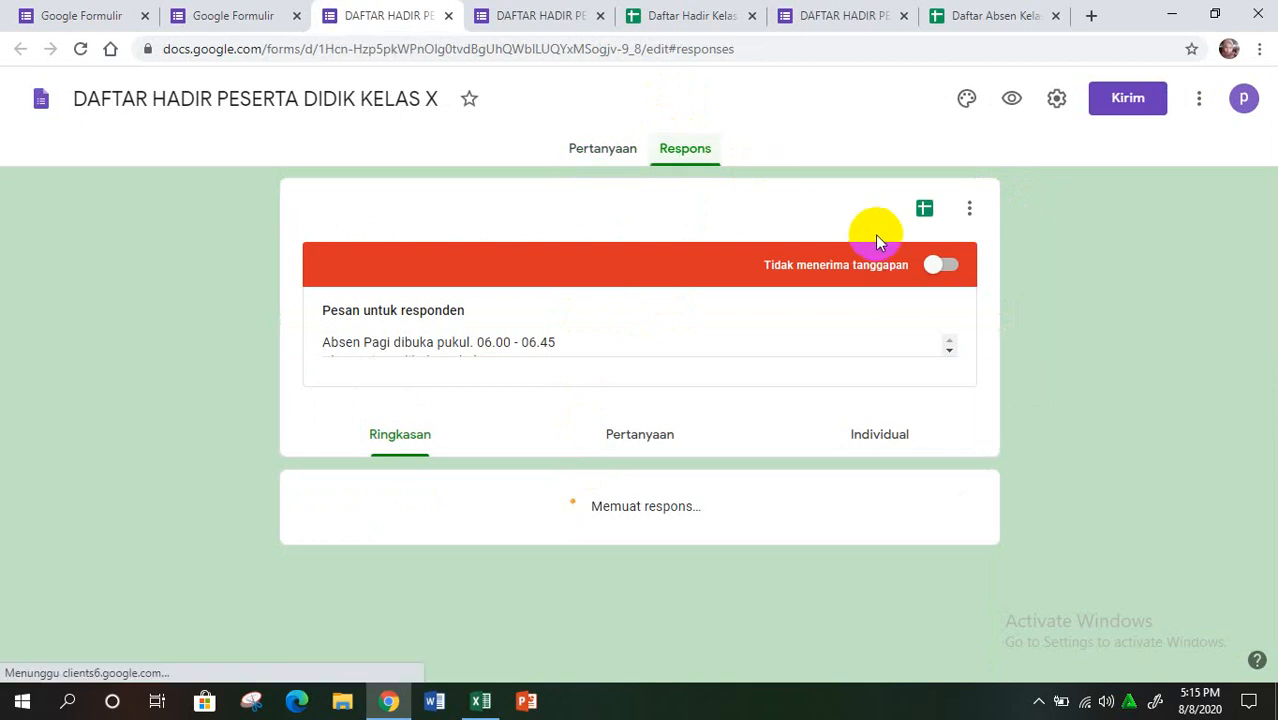
pyautogui.click(938, 268)
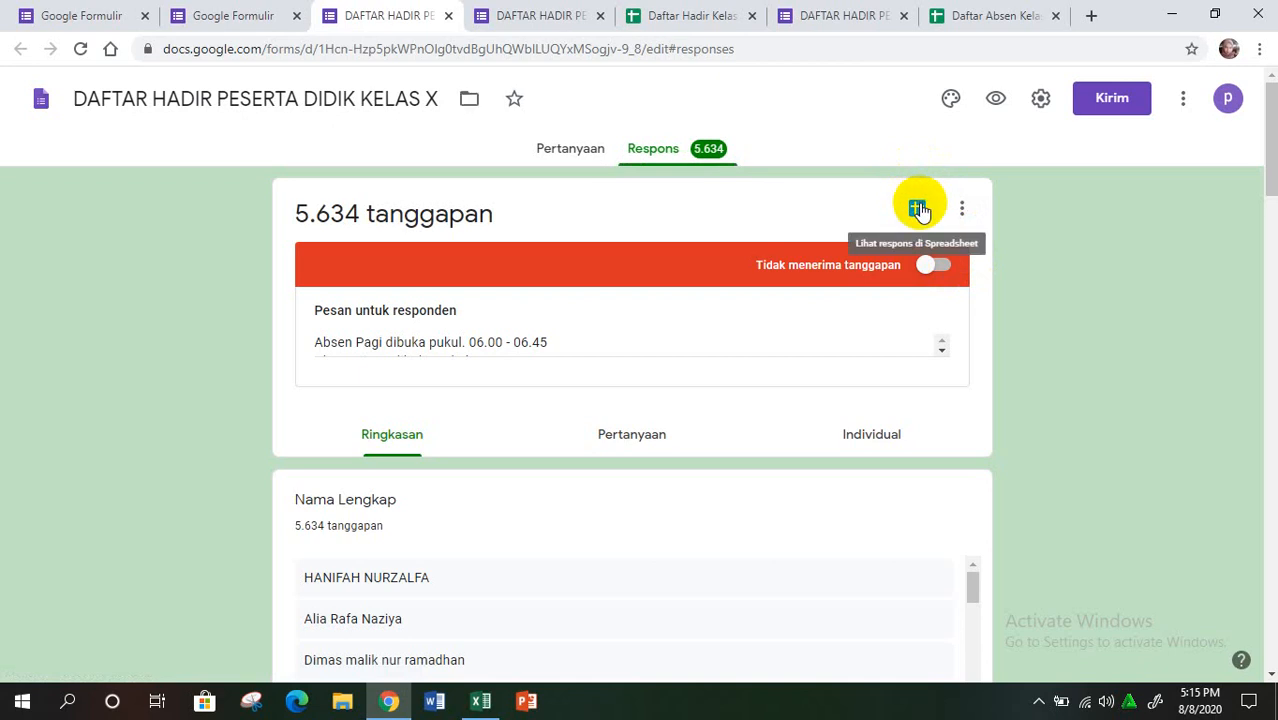
pyautogui.click(918, 208)
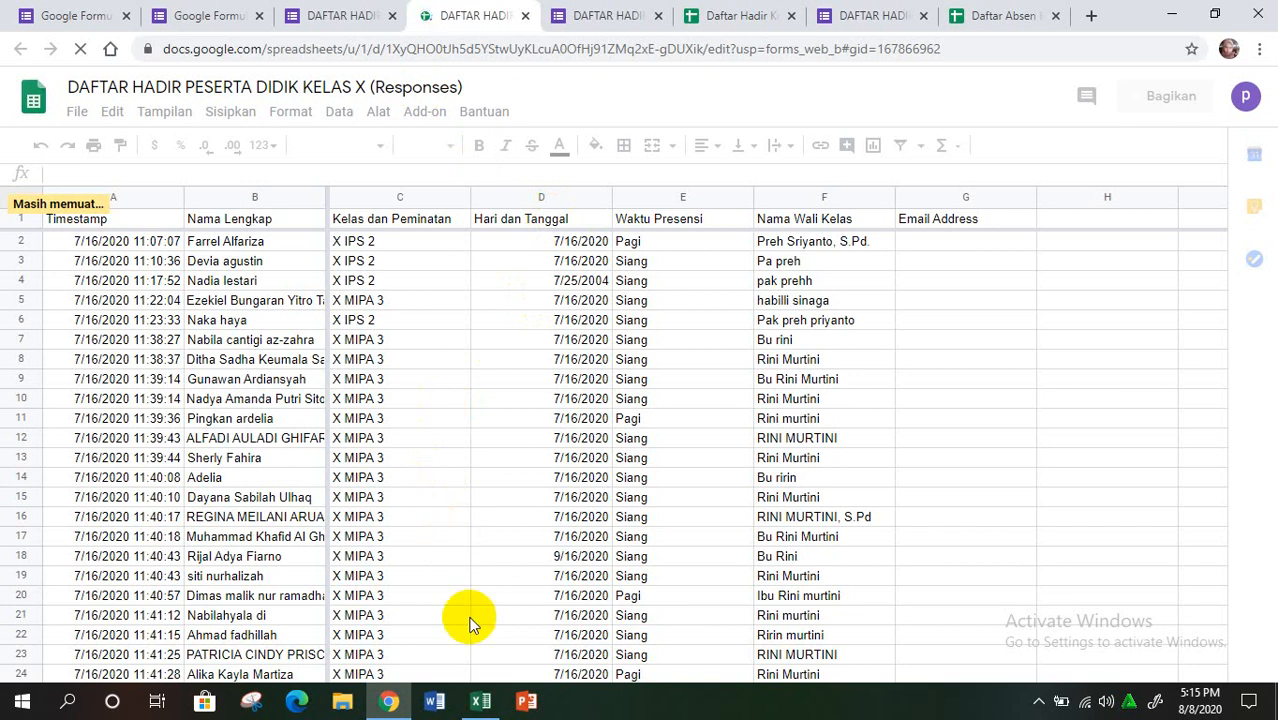
# Switch back to the Excel workbook and rename the blank second worksheet as XI.
pyautogui.click(479, 700)
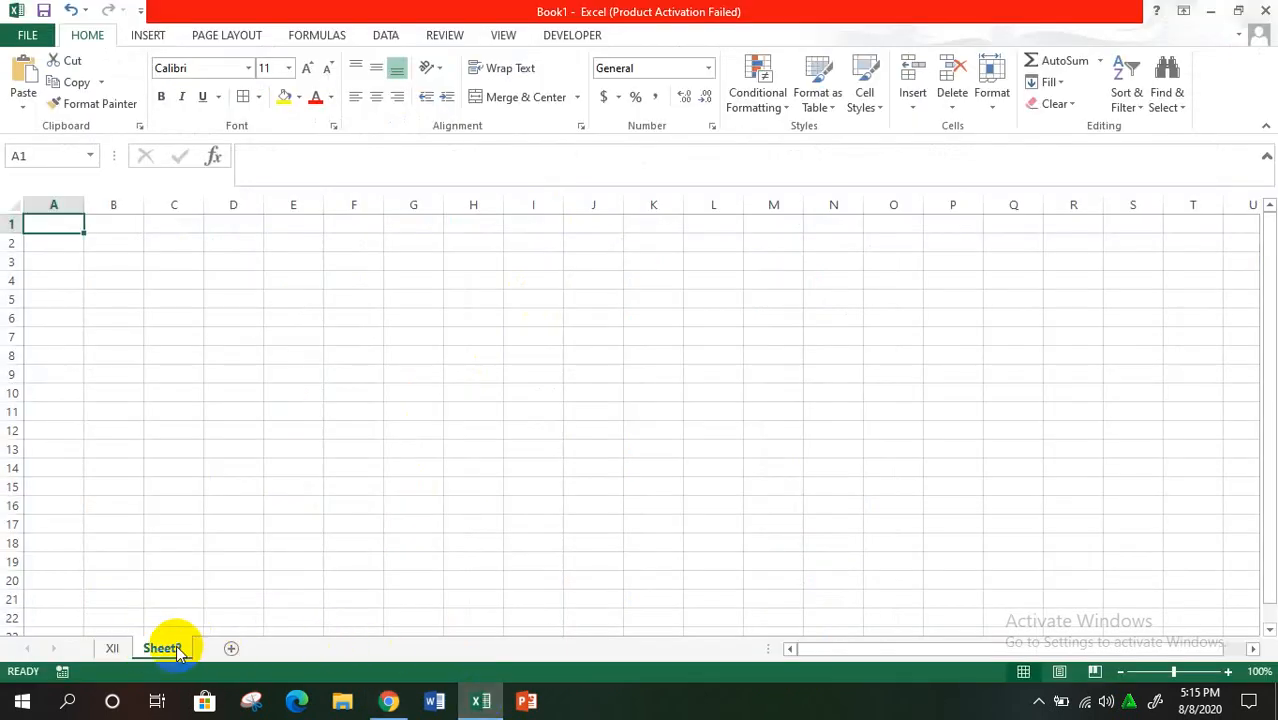
pyautogui.rightClick(176, 647)
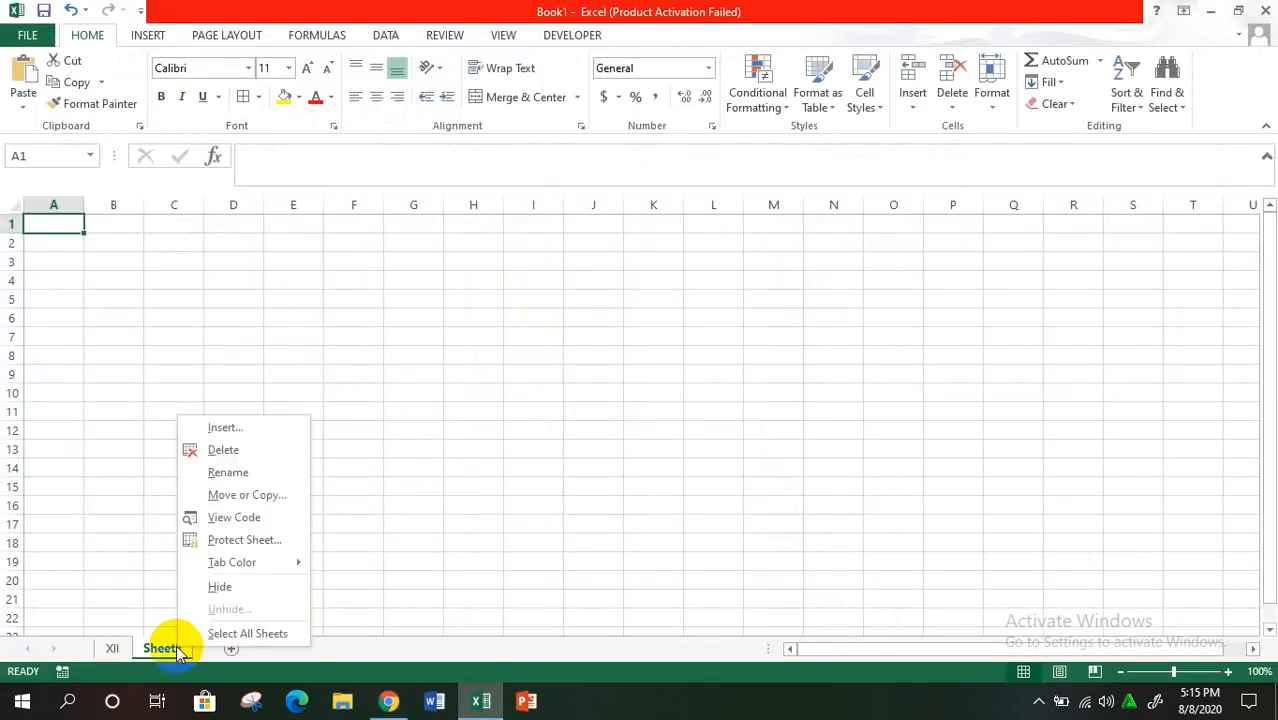
pyautogui.click(206, 476)
pyautogui.press('BackSpace')
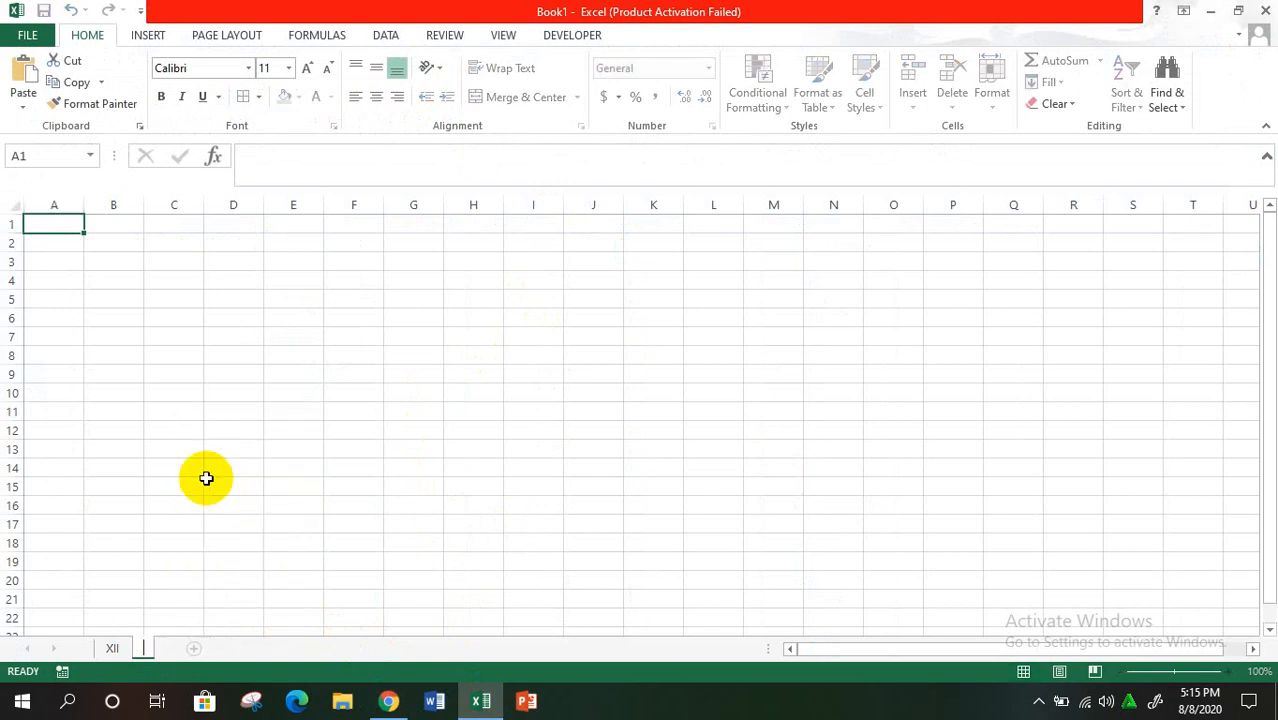
pyautogui.write('XI')
pyautogui.press('Return')
# Add a third worksheet after XI and rename it as X.
pyautogui.click(201, 650)
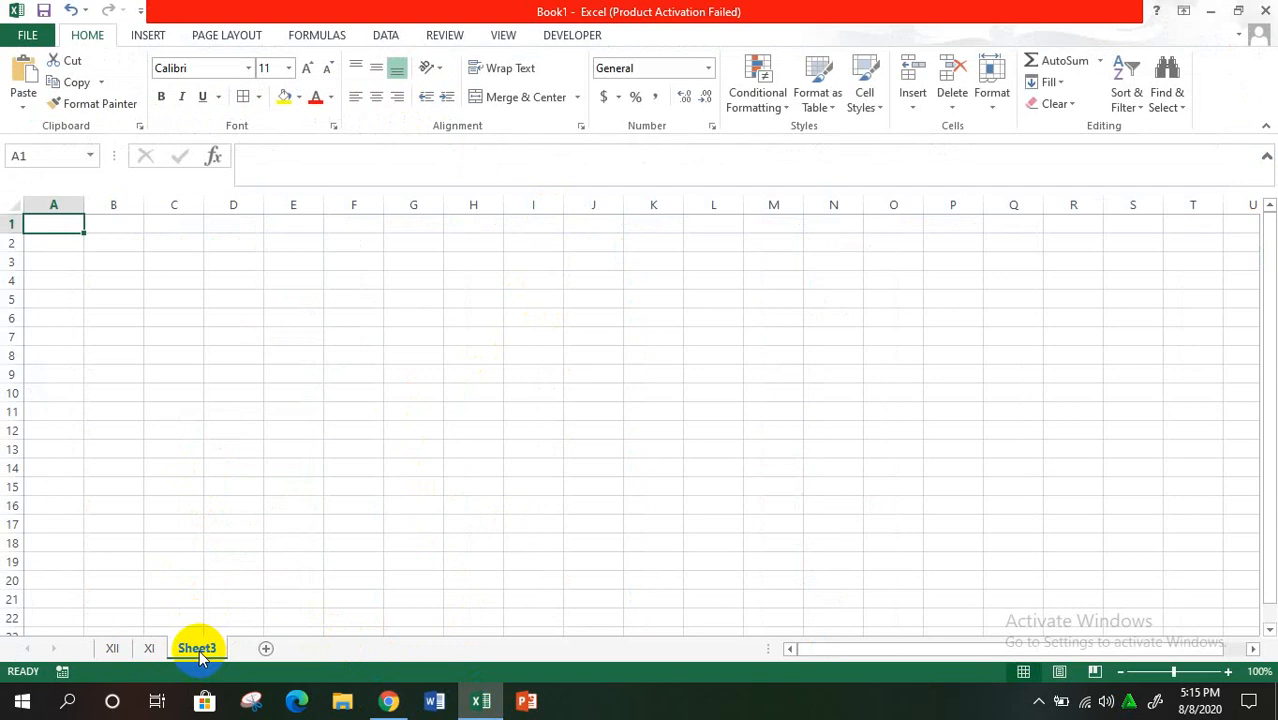
pyautogui.rightClick(199, 650)
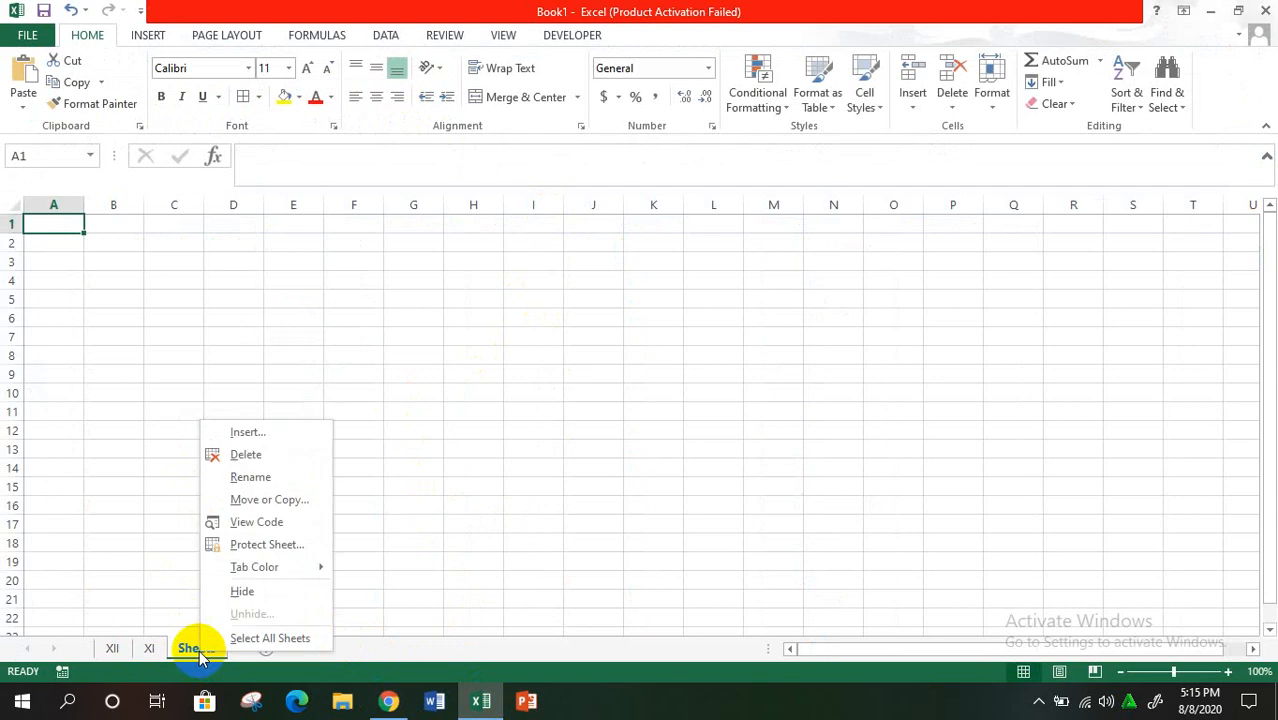
pyautogui.click(237, 477)
pyautogui.press('BackSpace')
pyautogui.write('X')
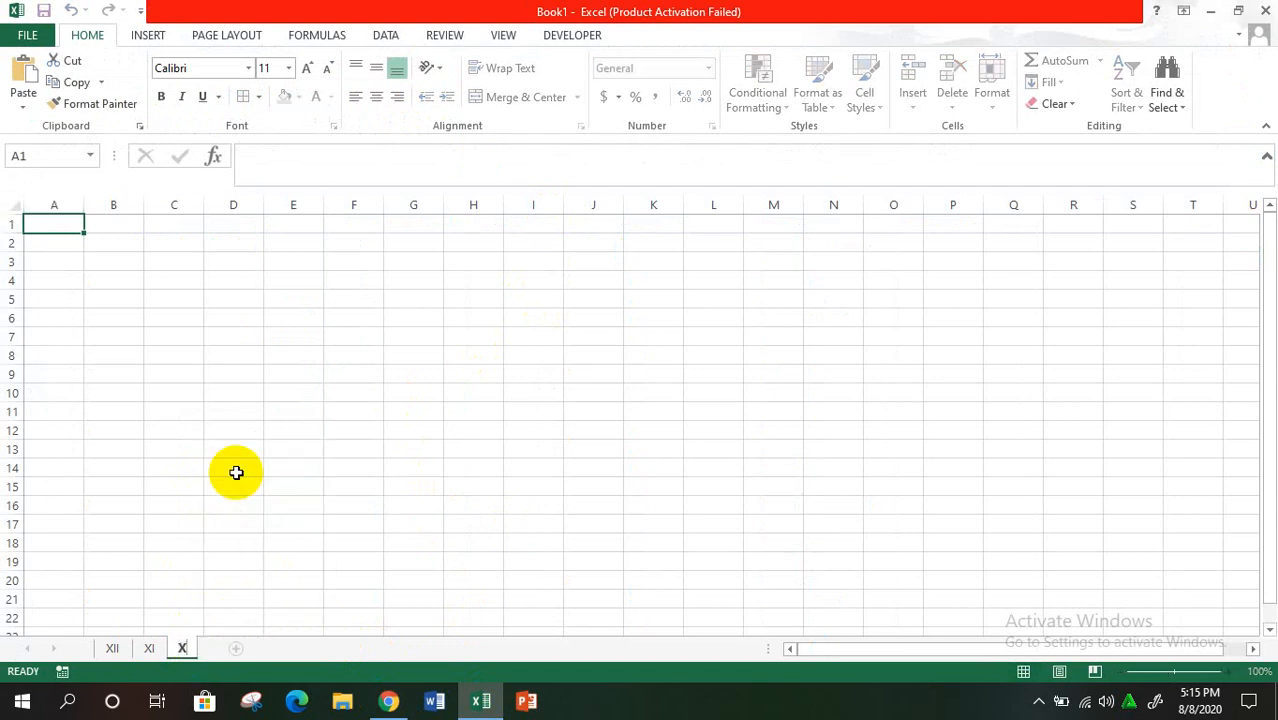
pyautogui.click(169, 506)
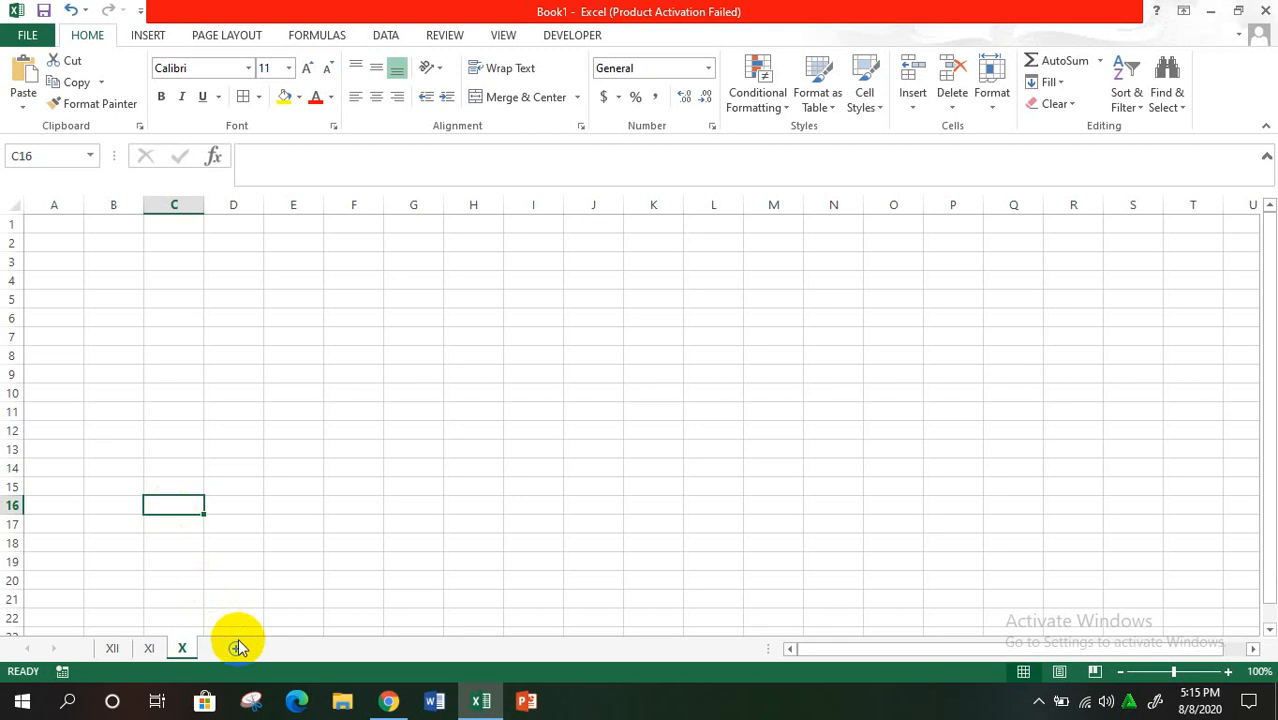
# Add a fourth worksheet after X and rename it as REKAPITULASI.
pyautogui.click(238, 653)
pyautogui.press('BackSpace')
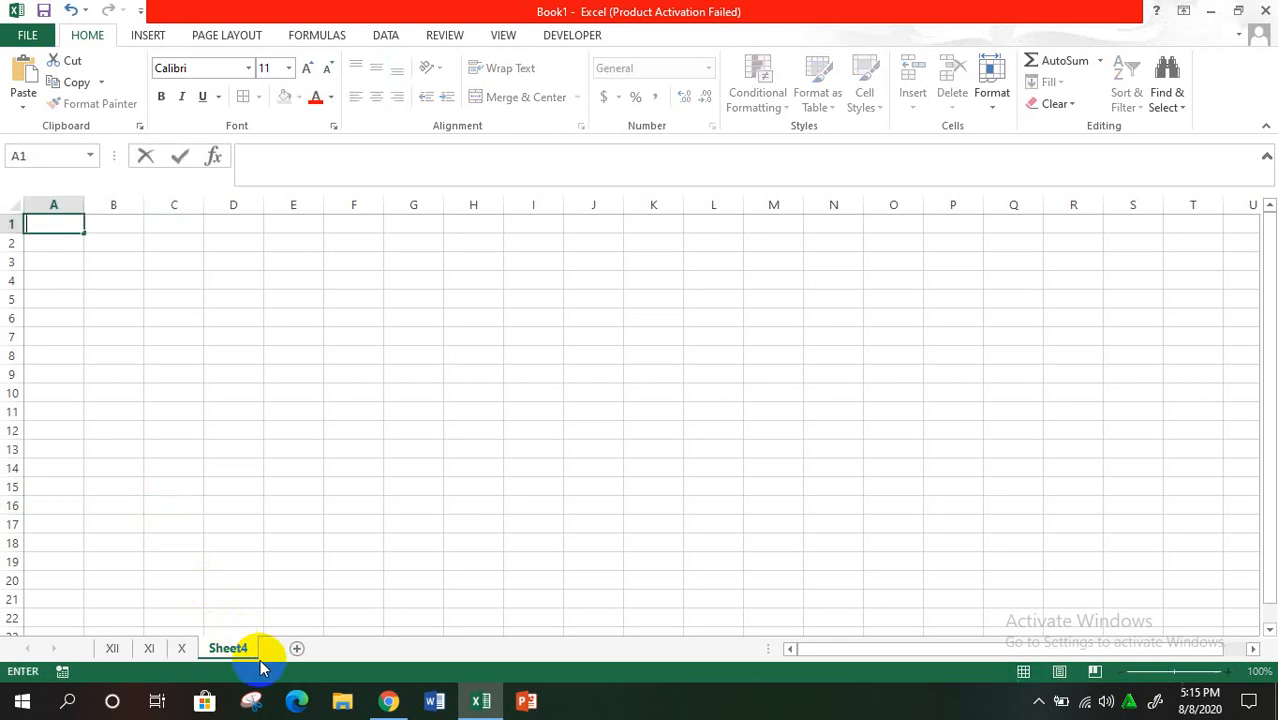
pyautogui.rightClick(237, 650)
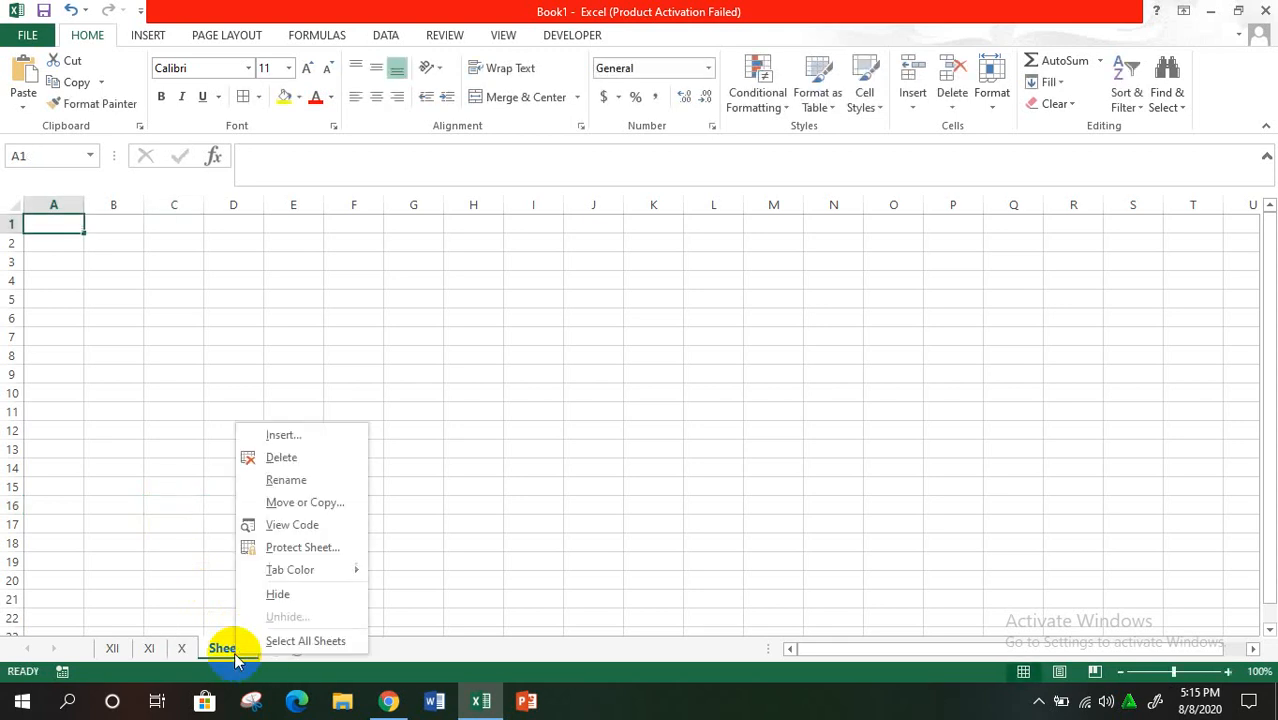
pyautogui.click(280, 481)
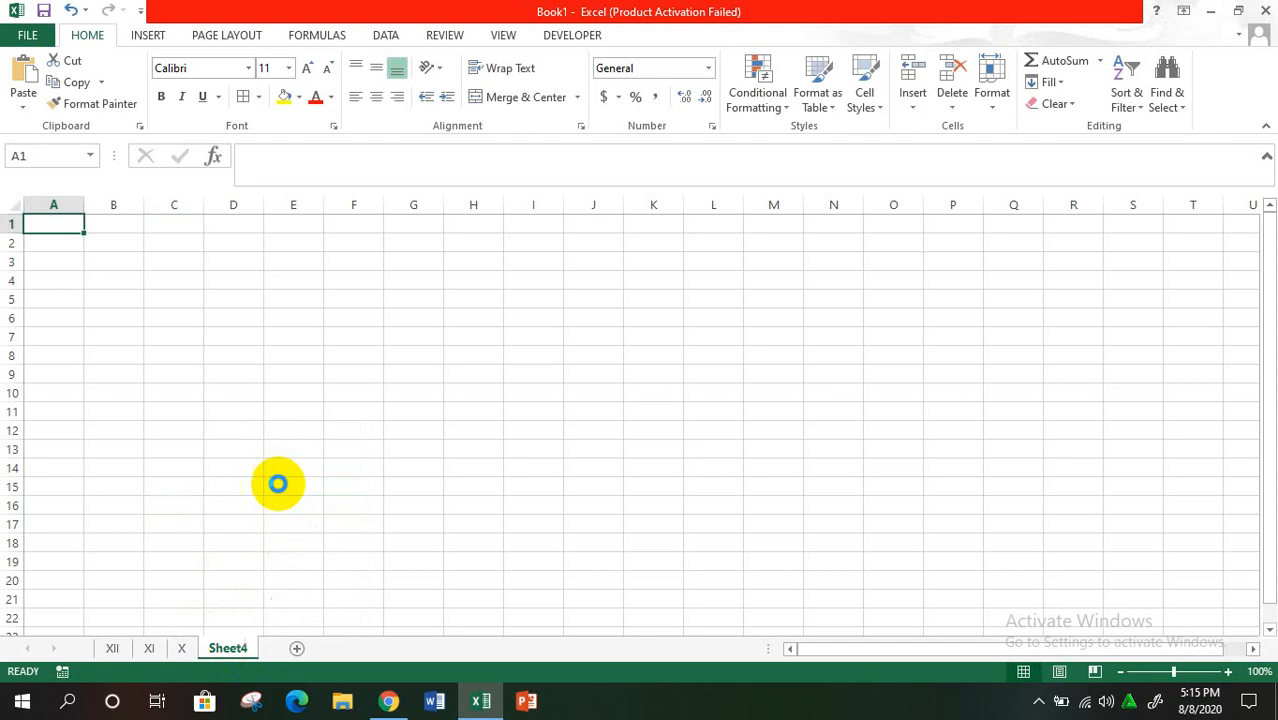
pyautogui.write('R')
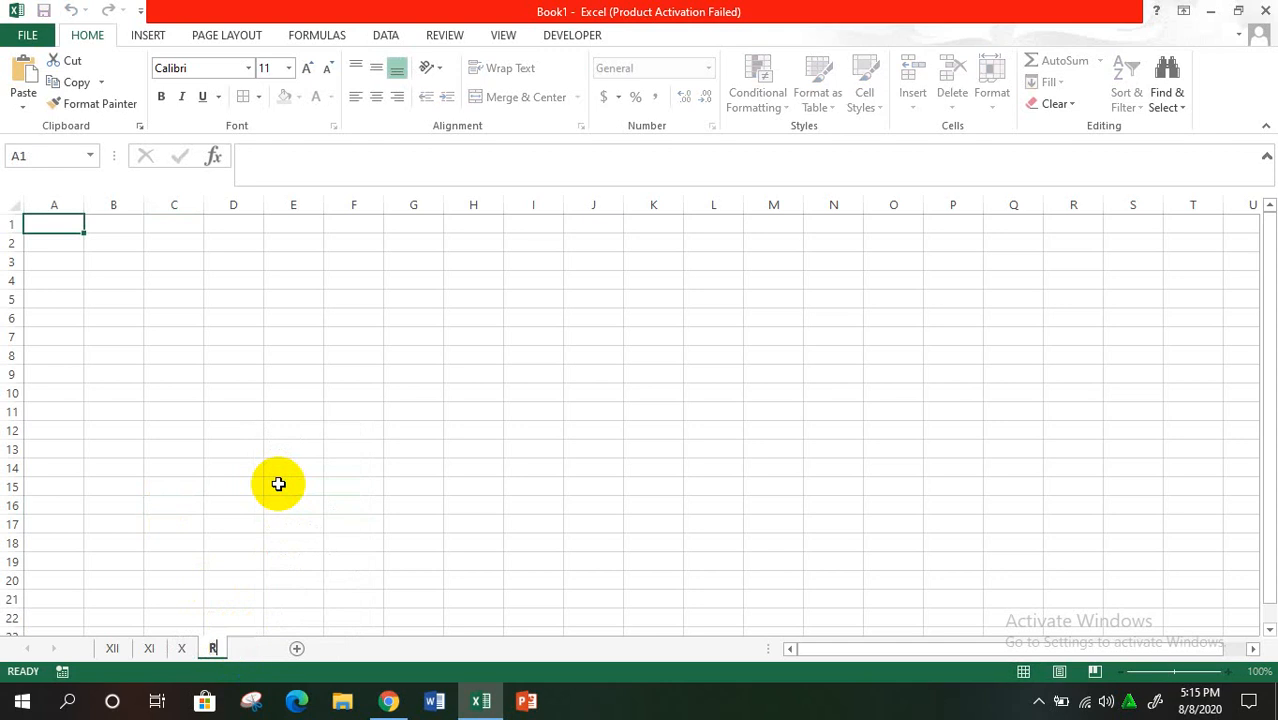
pyautogui.write('EKAPIT')
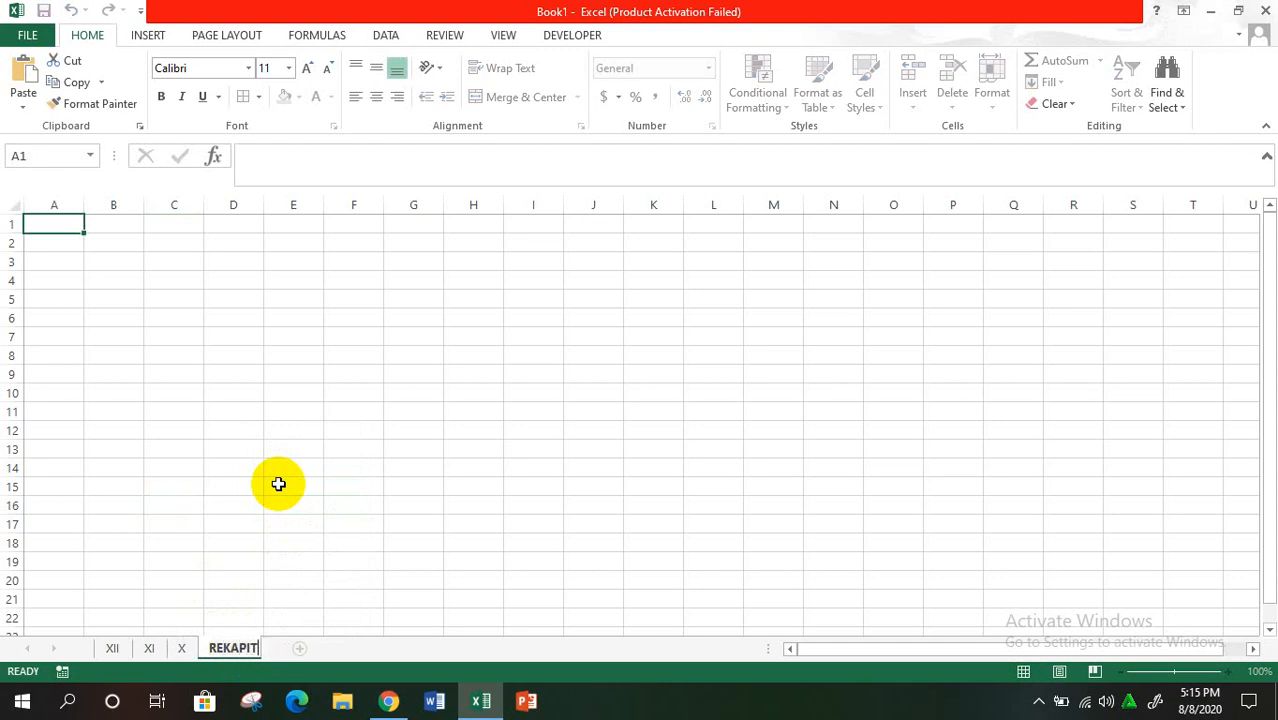
pyautogui.write('ULASI')
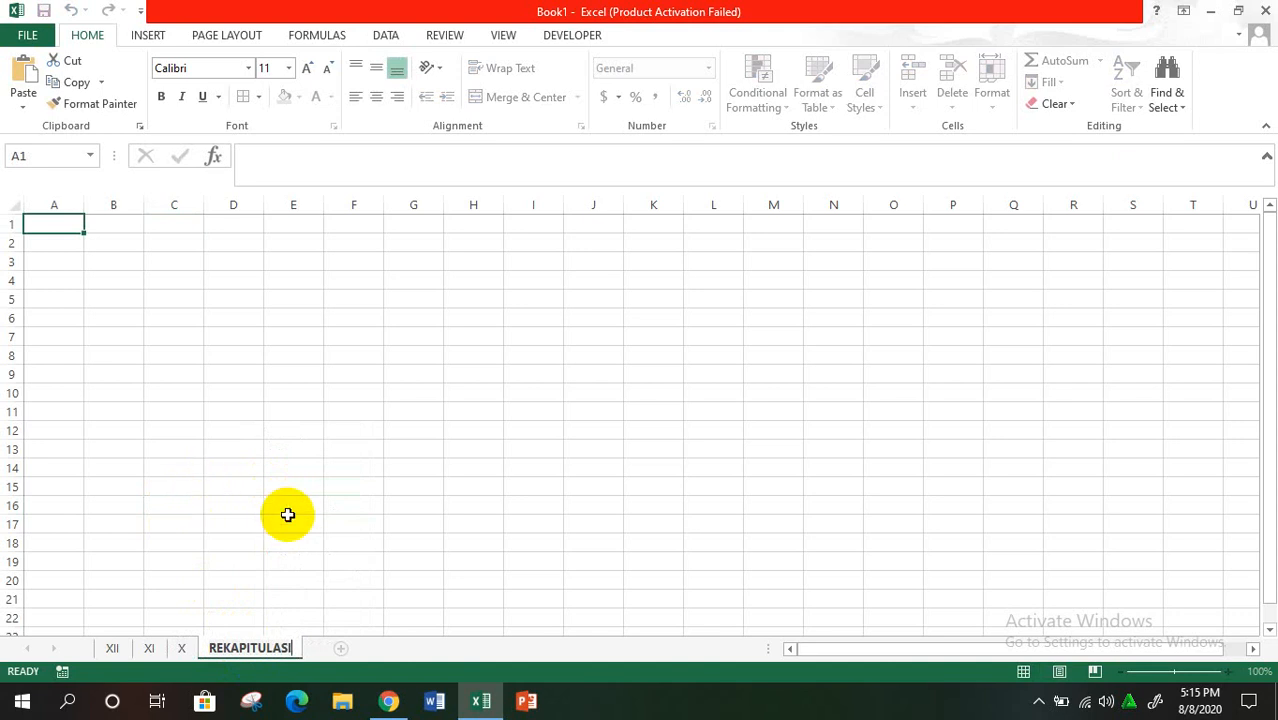
pyautogui.click(288, 514)
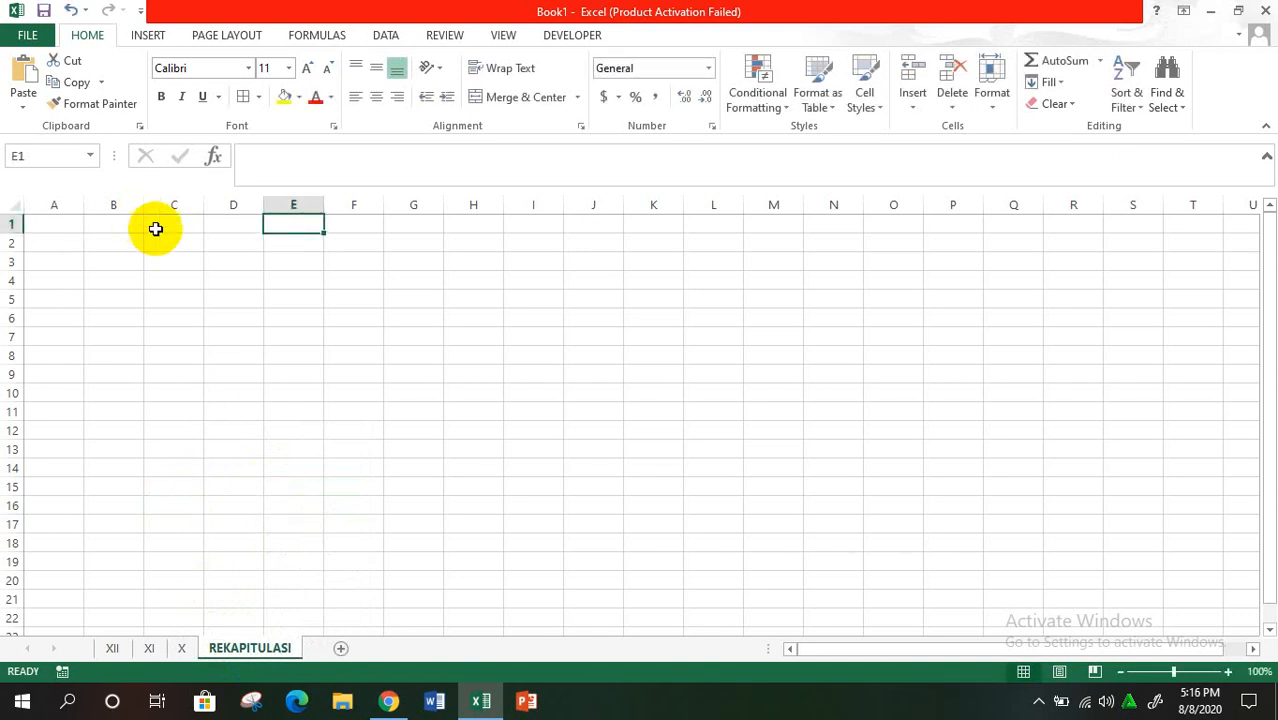
# Enter the title "REKAPITULASI ABSESBSI SIANG, JUMAT 7 AGUSTUS 2020" in cell A1 of the REKAPITULASI sheet.
pyautogui.click(126, 220)
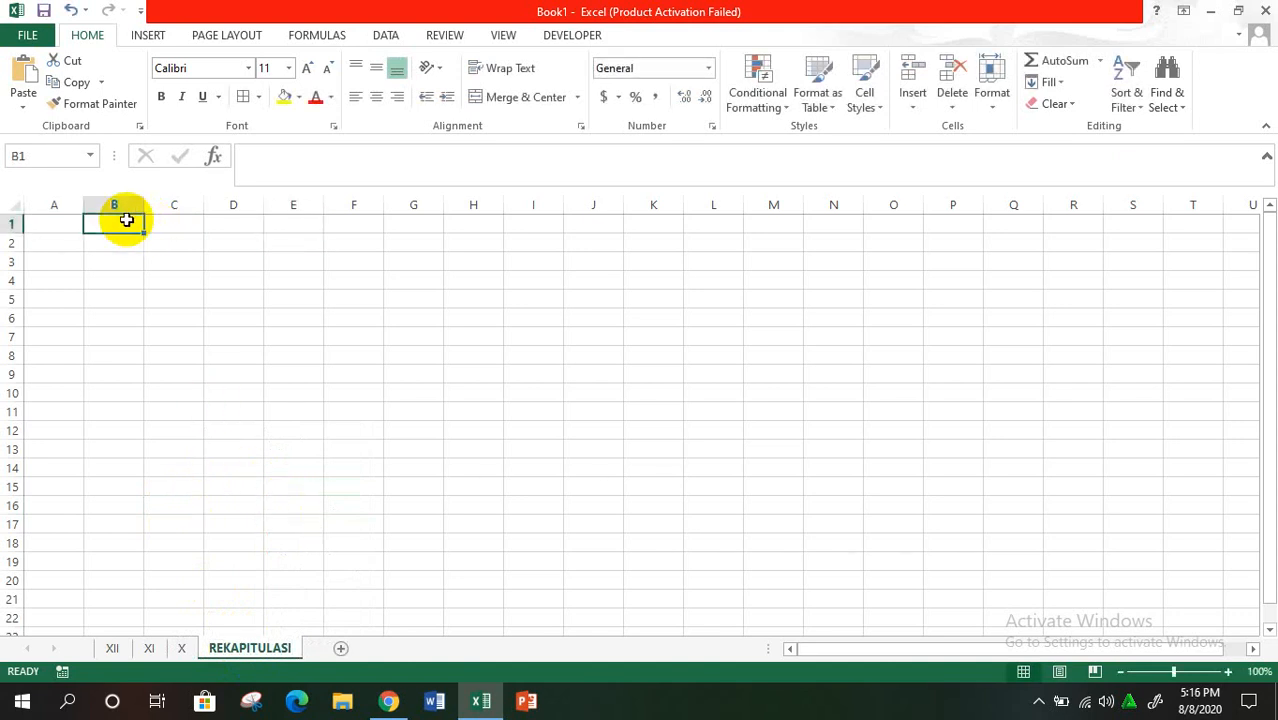
pyautogui.press('Left')
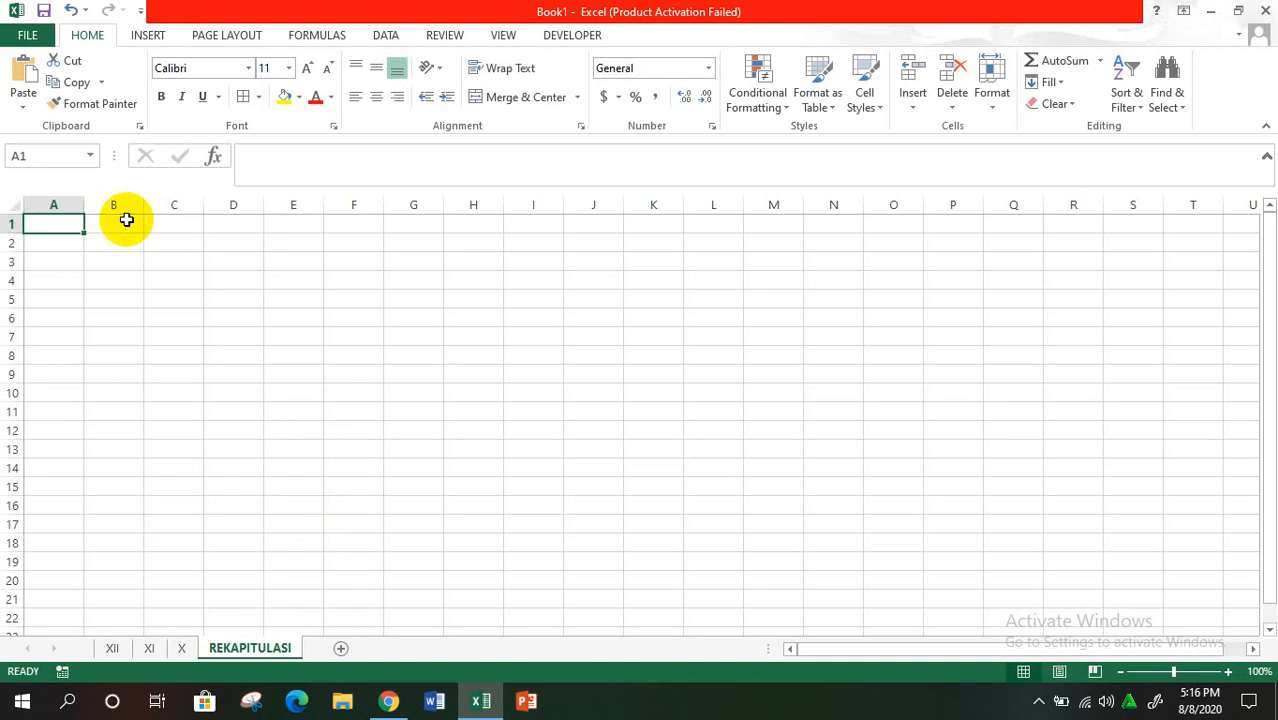
pyautogui.write('REKAPITUAL')
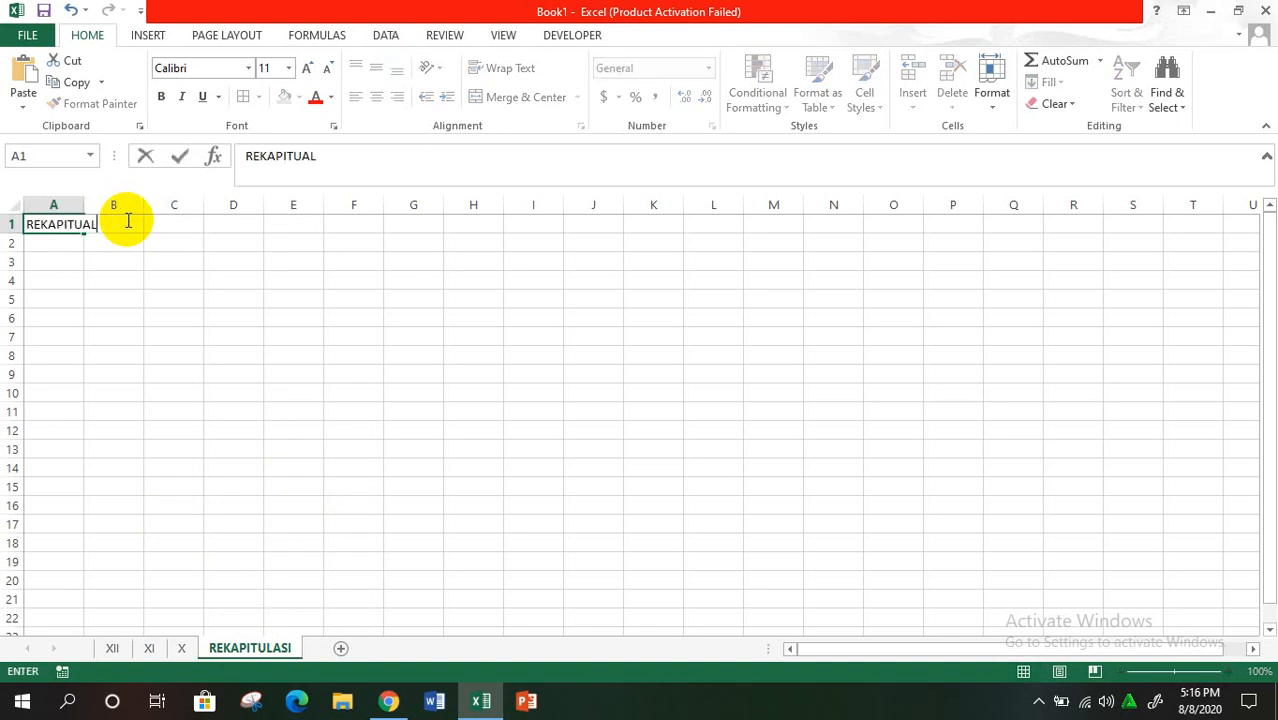
pyautogui.press('BackSpace')
pyautogui.press('BackSpace')
pyautogui.write('LASI ABSESBSI SIAB')
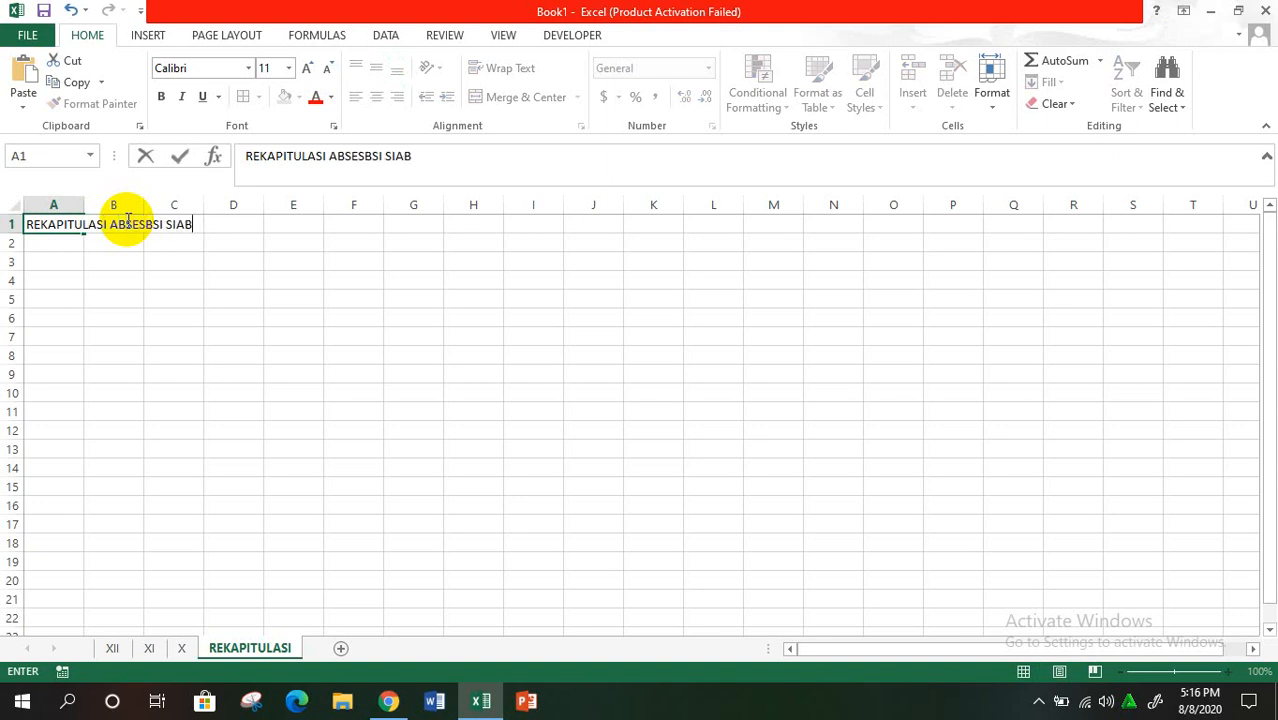
pyautogui.write('F')
pyautogui.press('BackSpace')
pyautogui.press('BackSpace')
pyautogui.write('NG ')
pyautogui.write(' JUMAT')
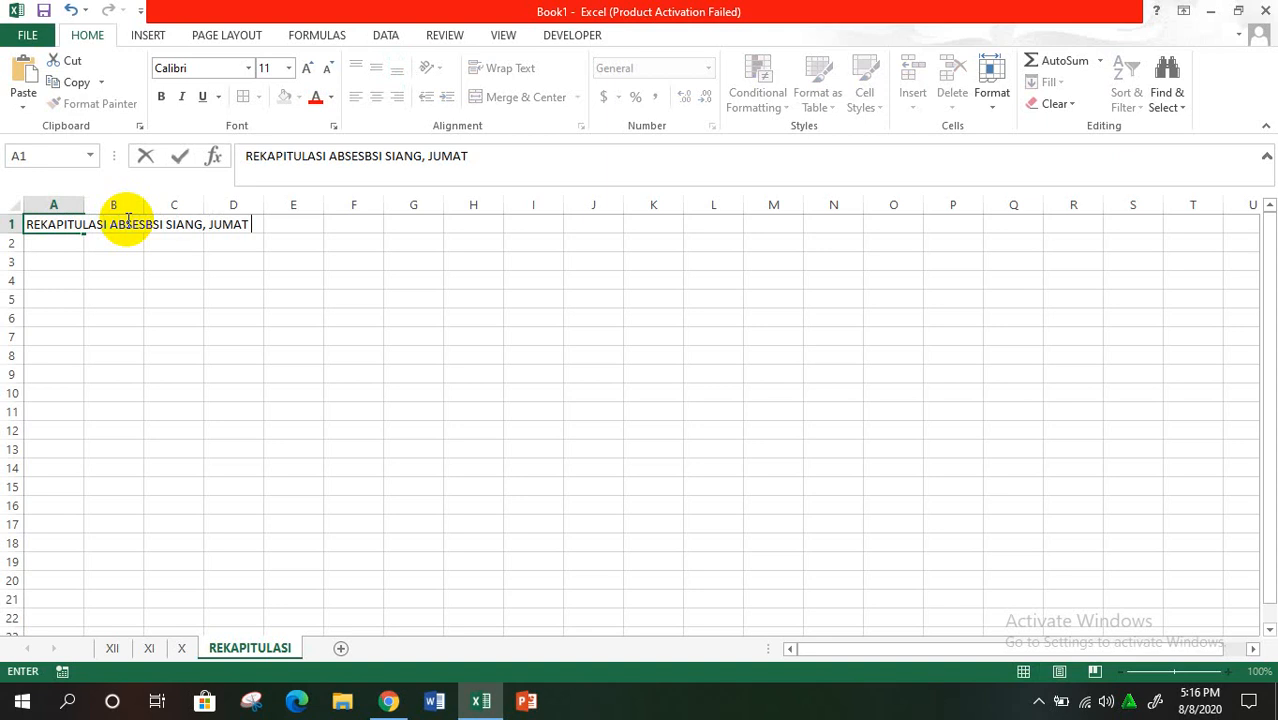
pyautogui.write(' 7 AGUSTUS 2020')
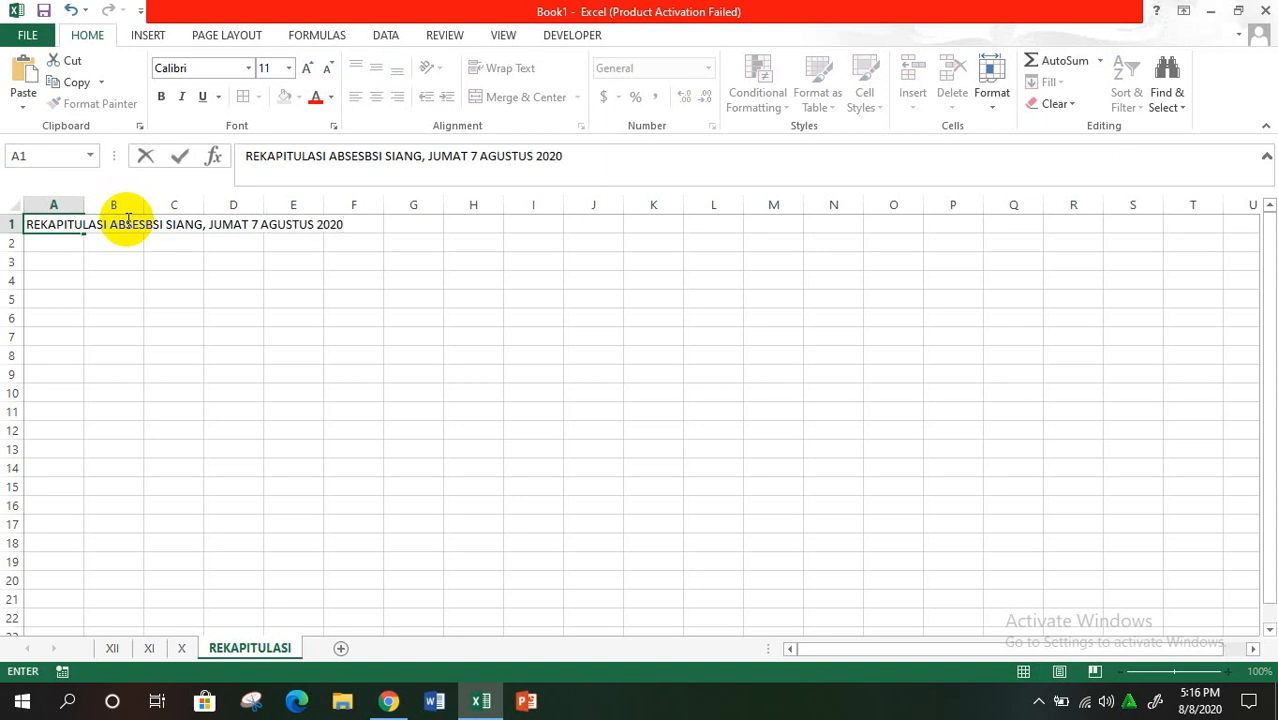
pyautogui.press('Return')
pyautogui.press('Return')
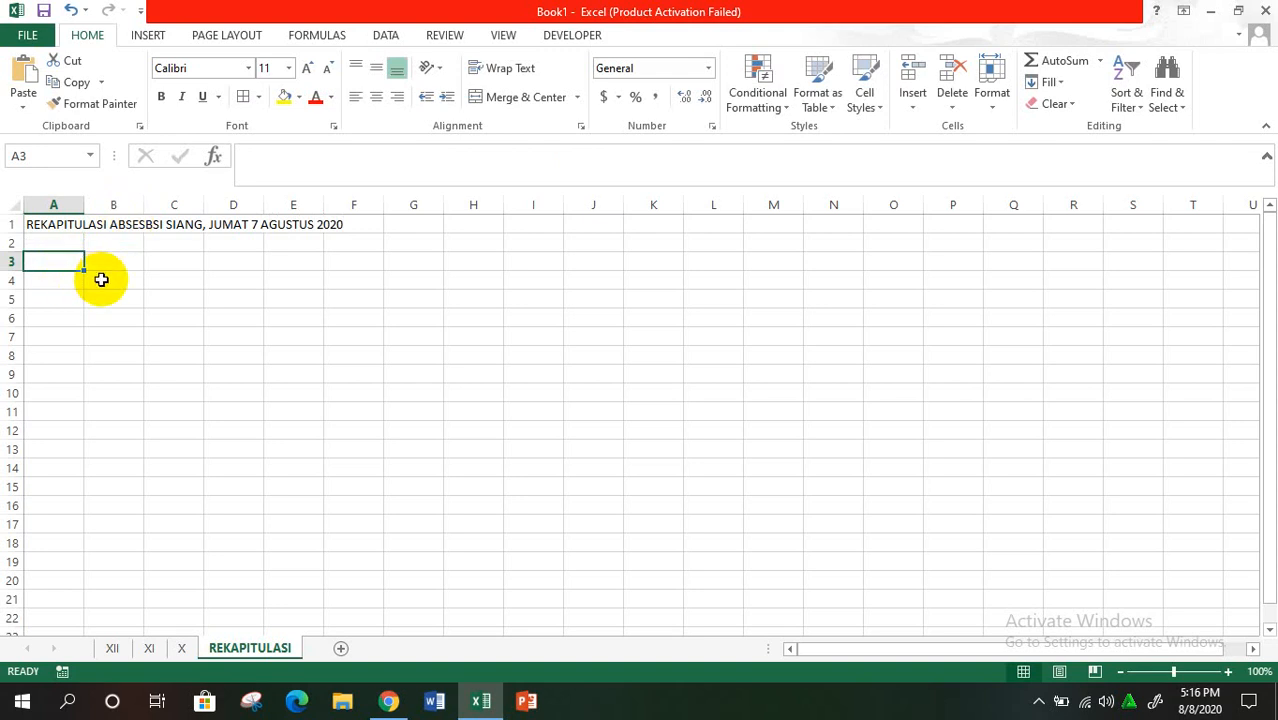
# Enter the row labels IPS 1, IPS 2 and IPS 3 in cells A4 to A6.
pyautogui.press('Return')
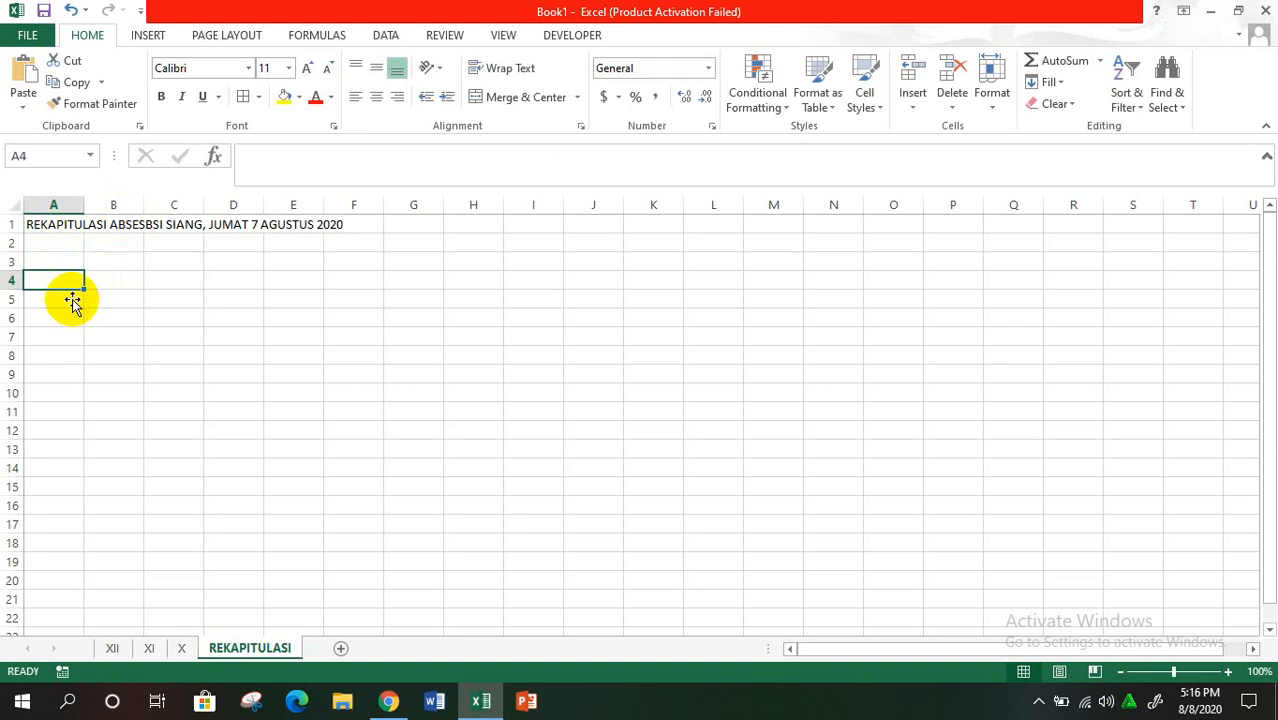
pyautogui.write('X')
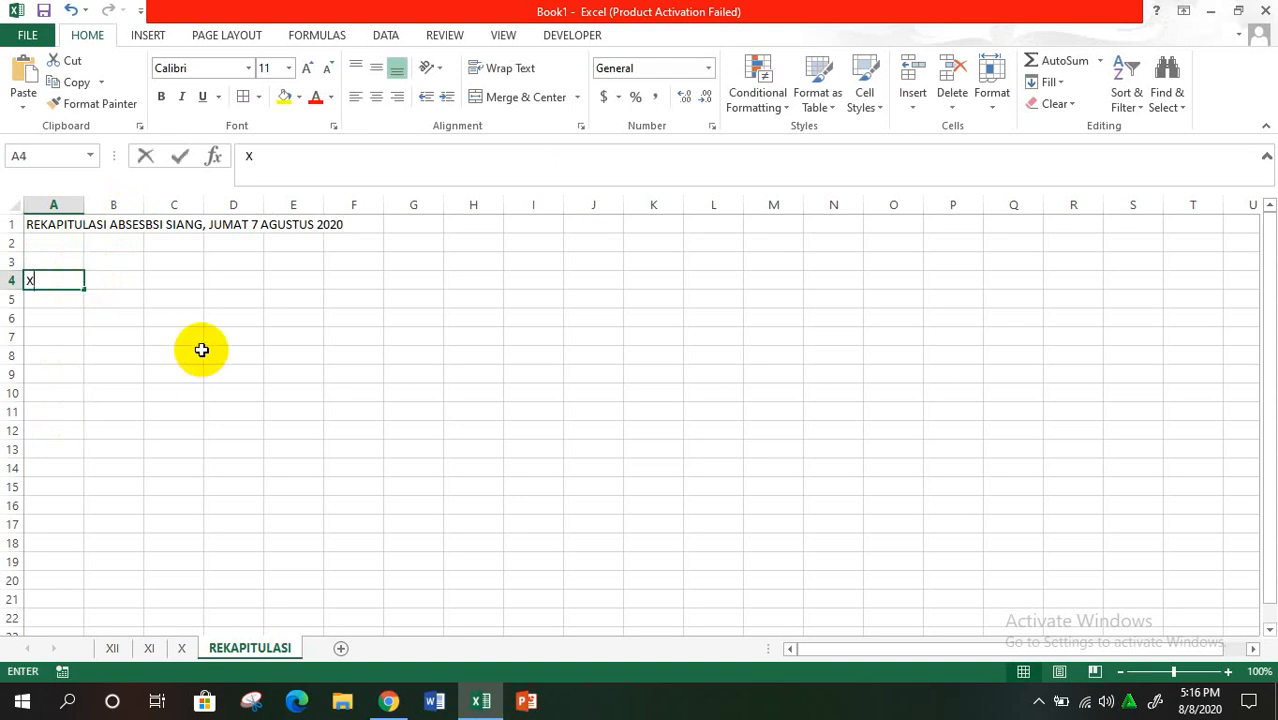
pyautogui.write('PS ')
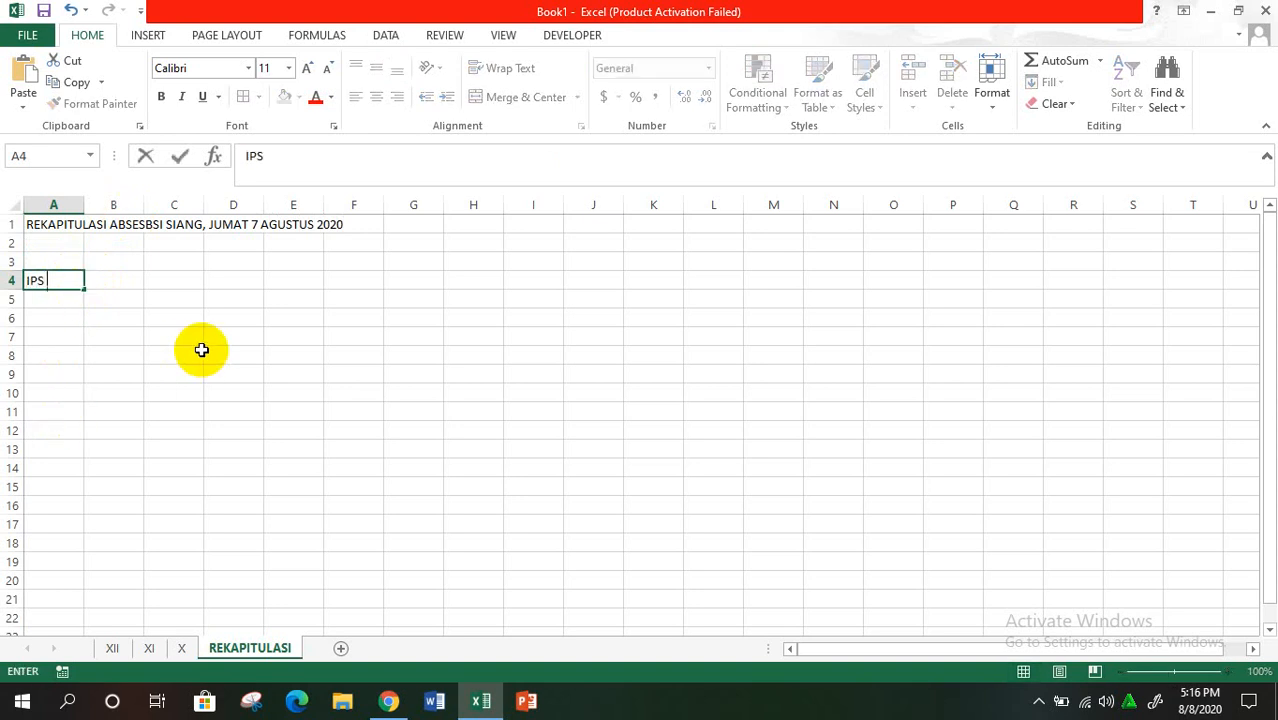
pyautogui.write('1')
pyautogui.press('Return')
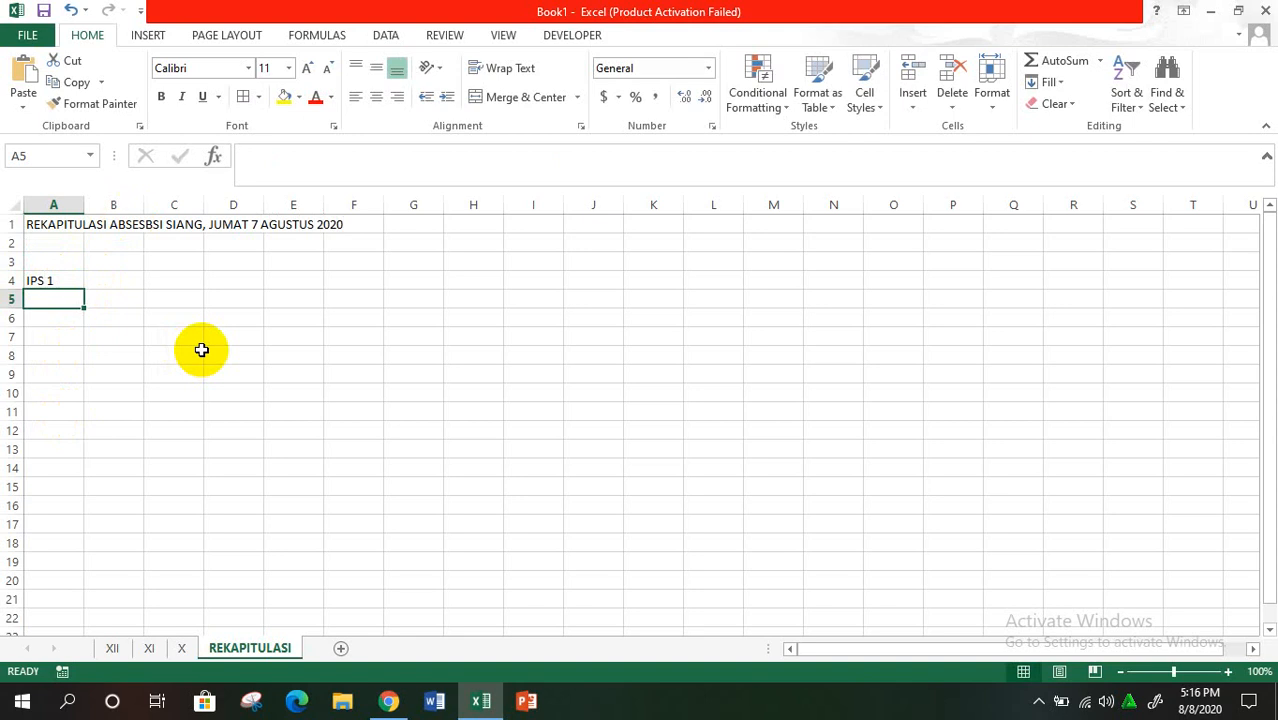
pyautogui.write('IPA 2')
pyautogui.press('Return')
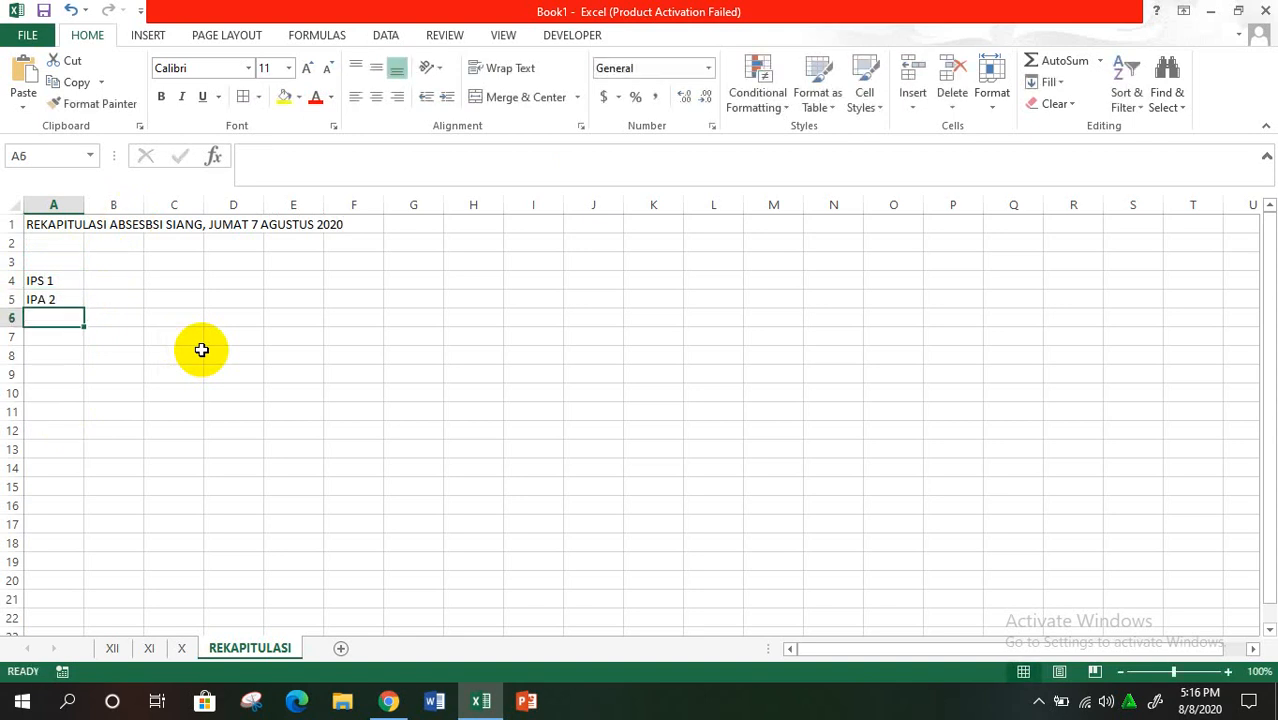
pyautogui.press('Up')
pyautogui.write('IPS 1')
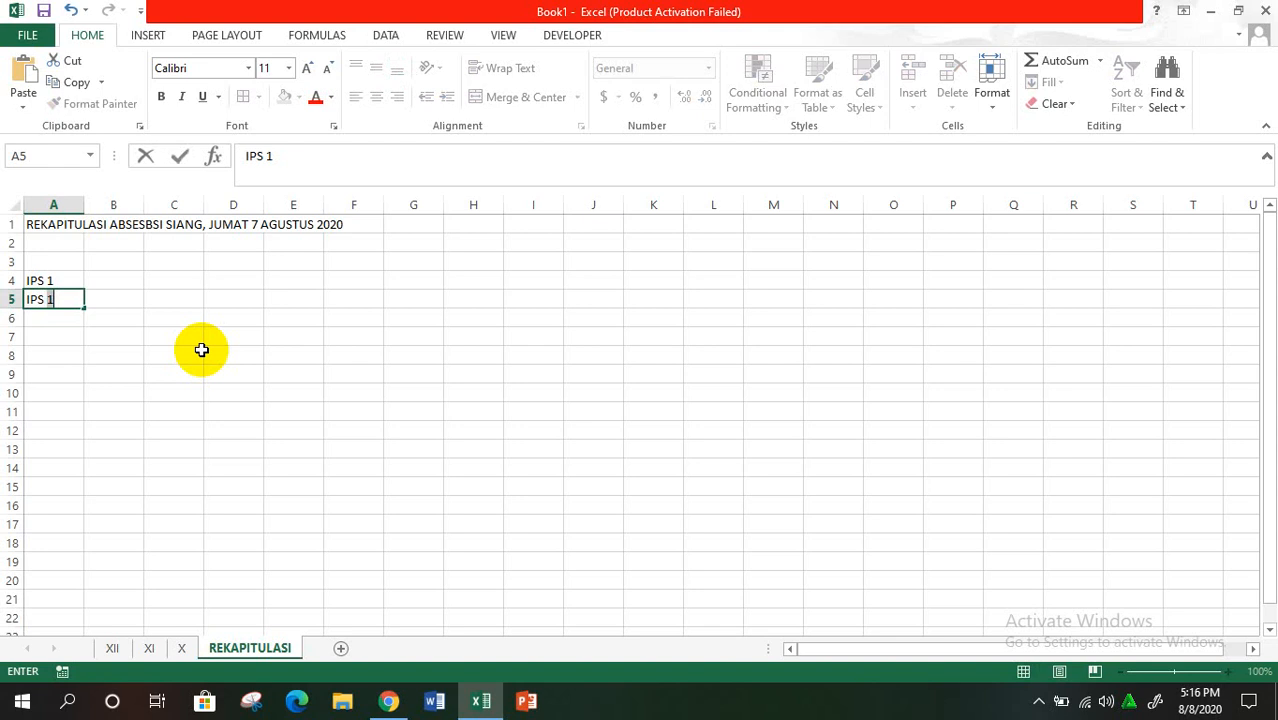
pyautogui.press('Return')
pyautogui.write('IPS')
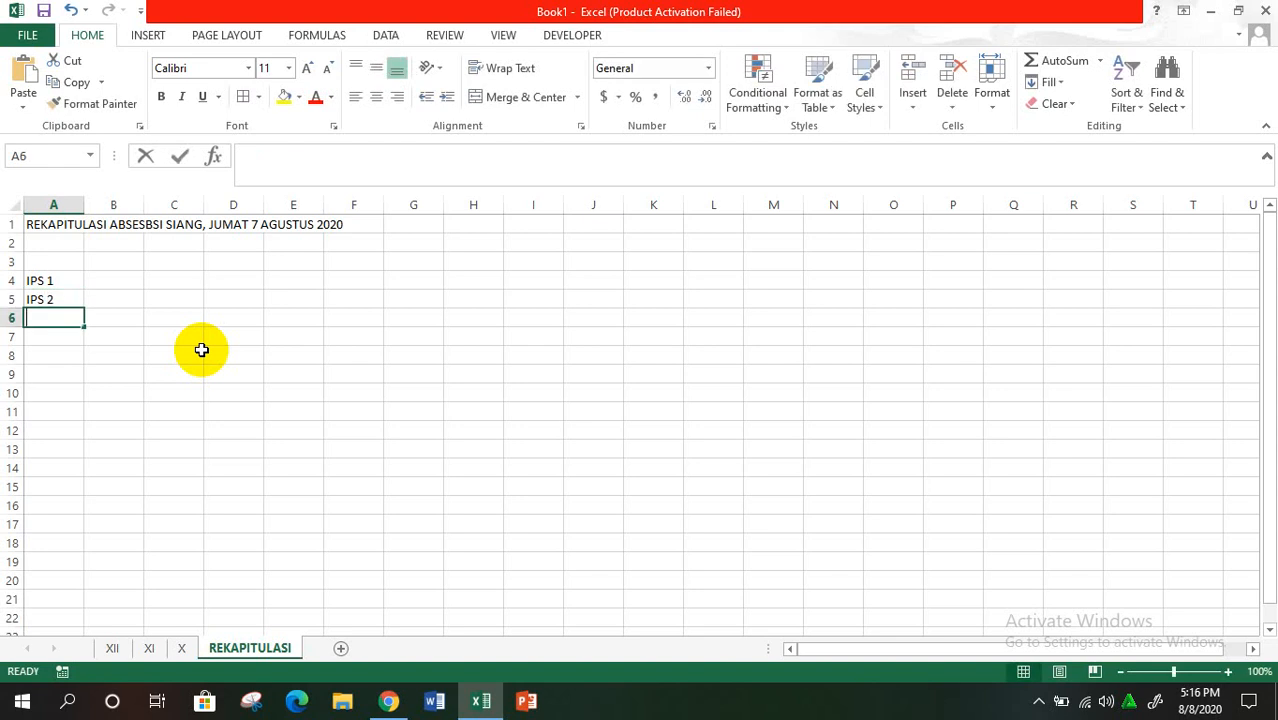
pyautogui.write(' 3')
pyautogui.press('Return')
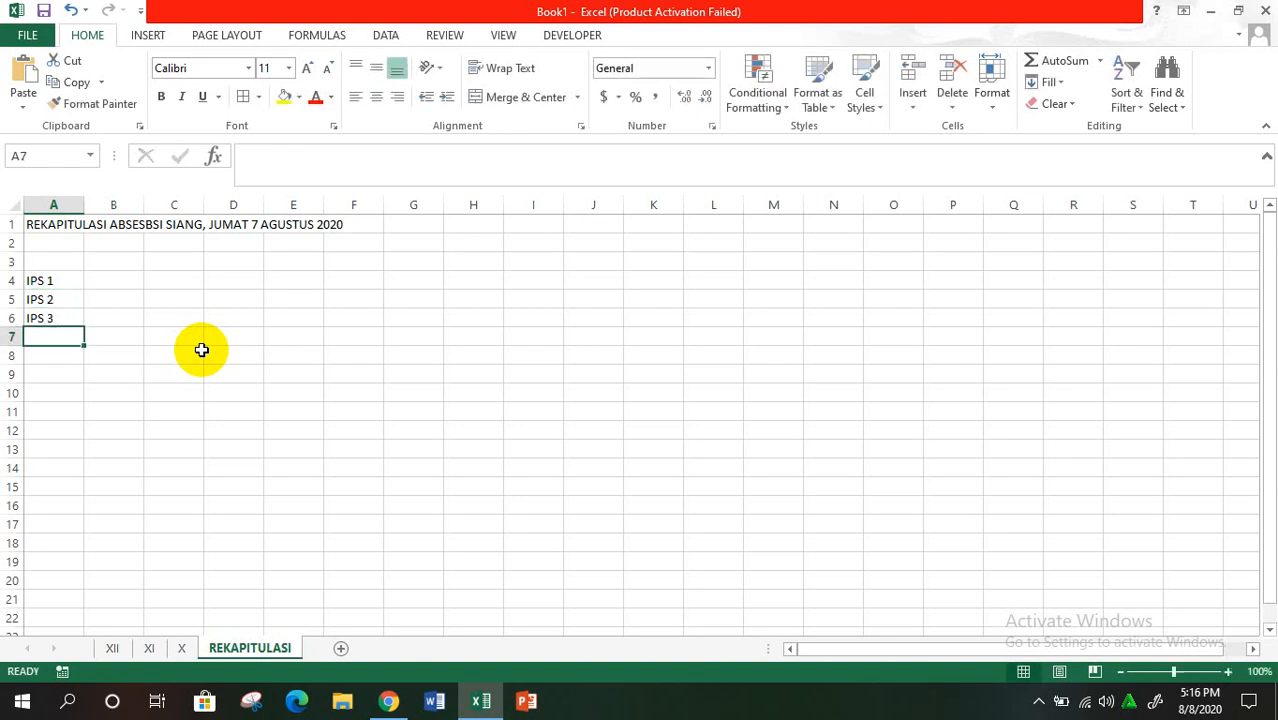
# Enter the row labels MIPA 1, MIPA 2 and MIPA 3 in cells A7 to A9.
pyautogui.write('MIPA 1')
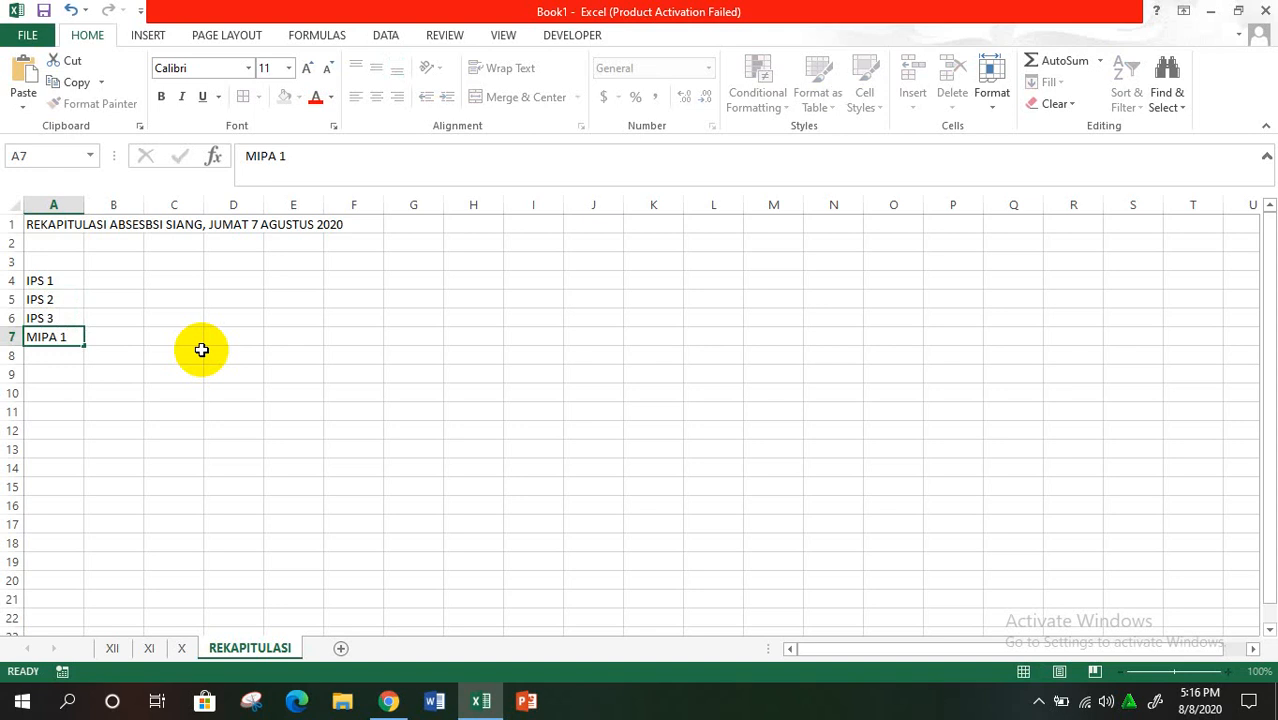
pyautogui.press('Return')
pyautogui.write('MIP')
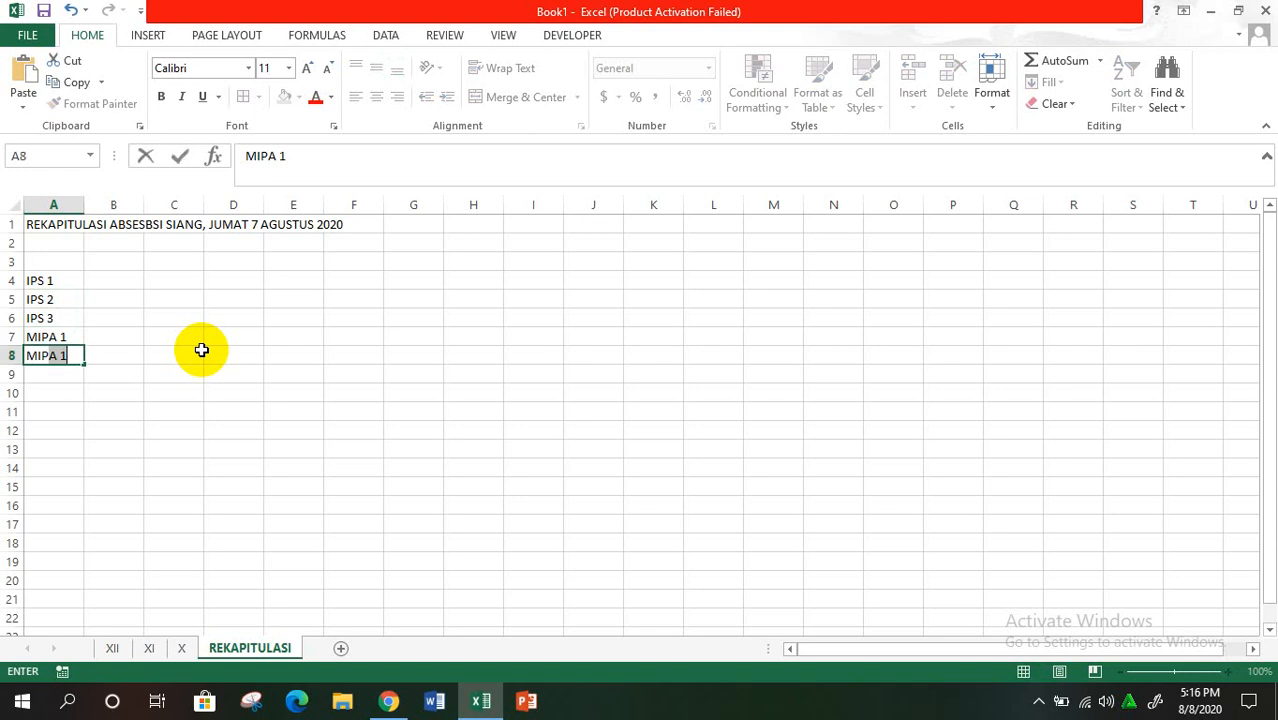
pyautogui.write('A 2')
pyautogui.press('Return')
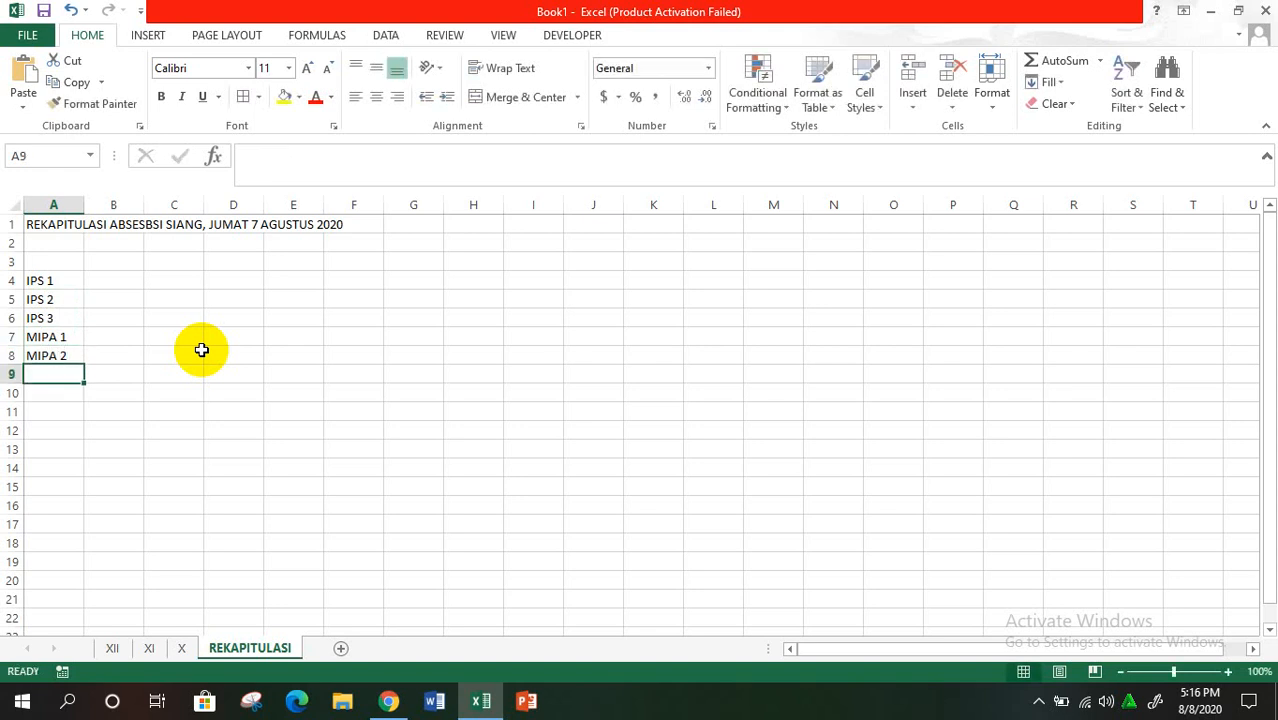
pyautogui.write('MIPA 3')
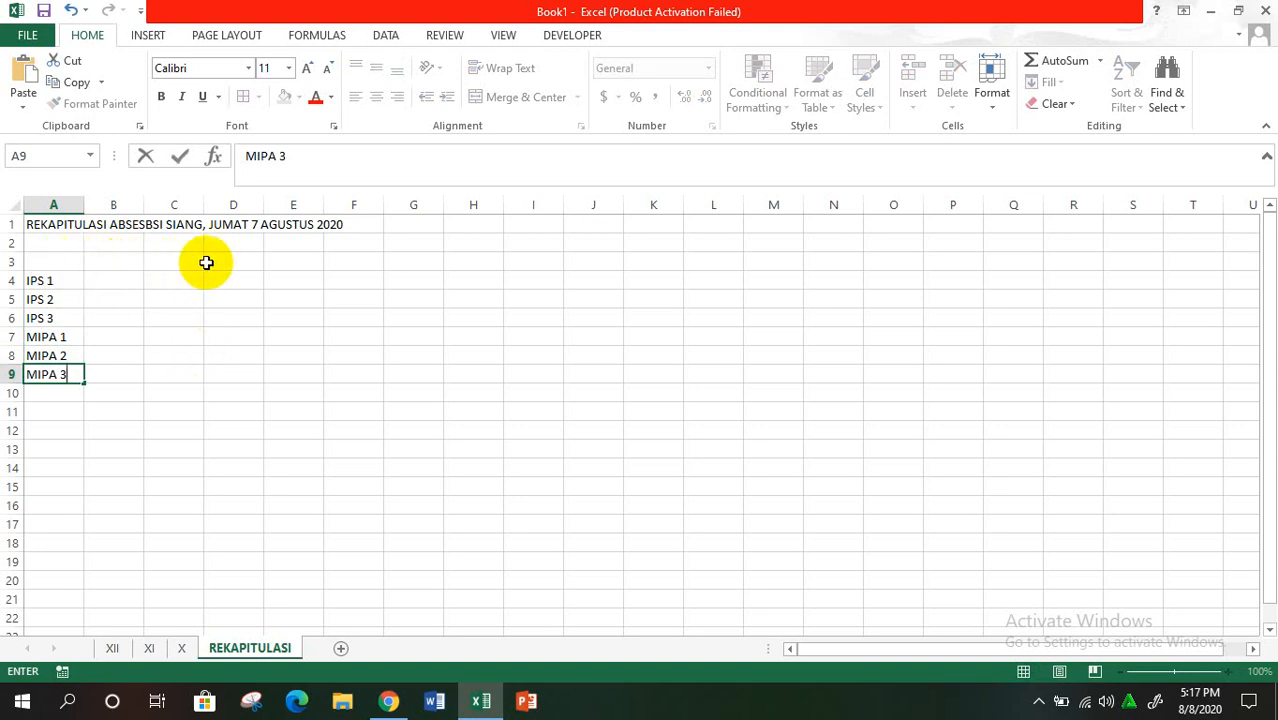
# Enter the grade column headings X, XI and XII in cells B3 to D3.
pyautogui.click(125, 262)
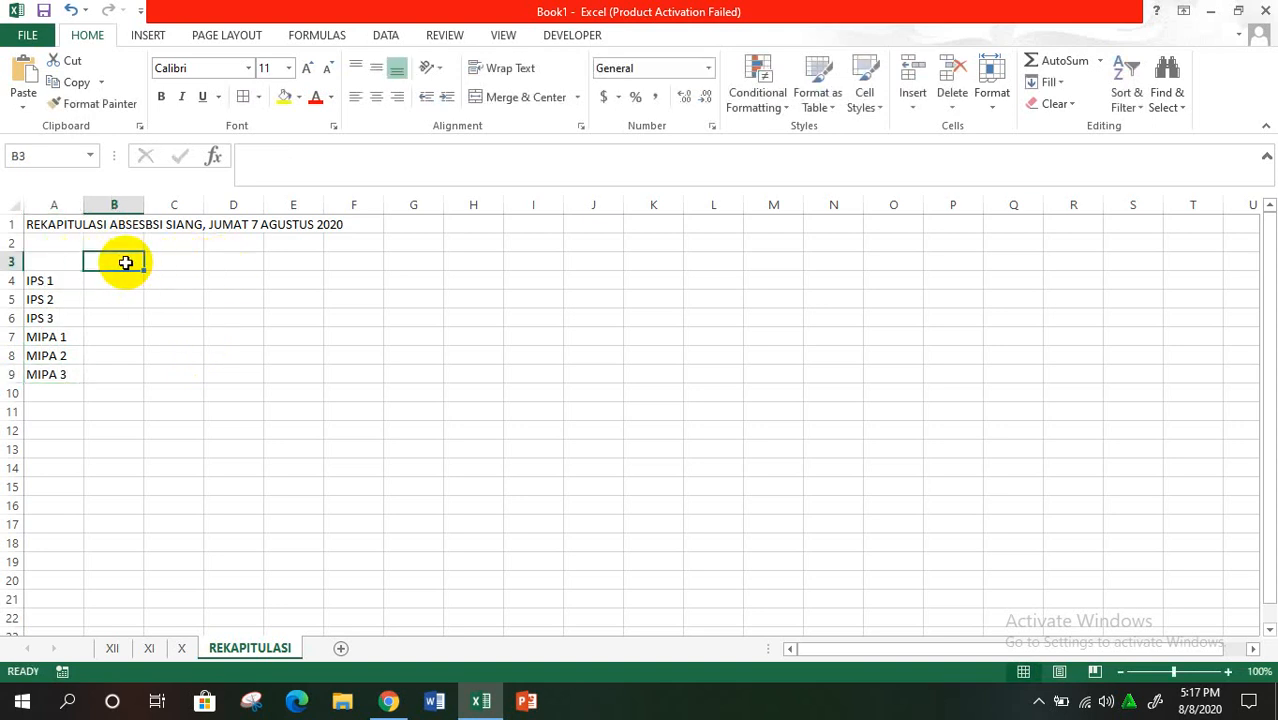
pyautogui.write('X')
pyautogui.press('Tab')
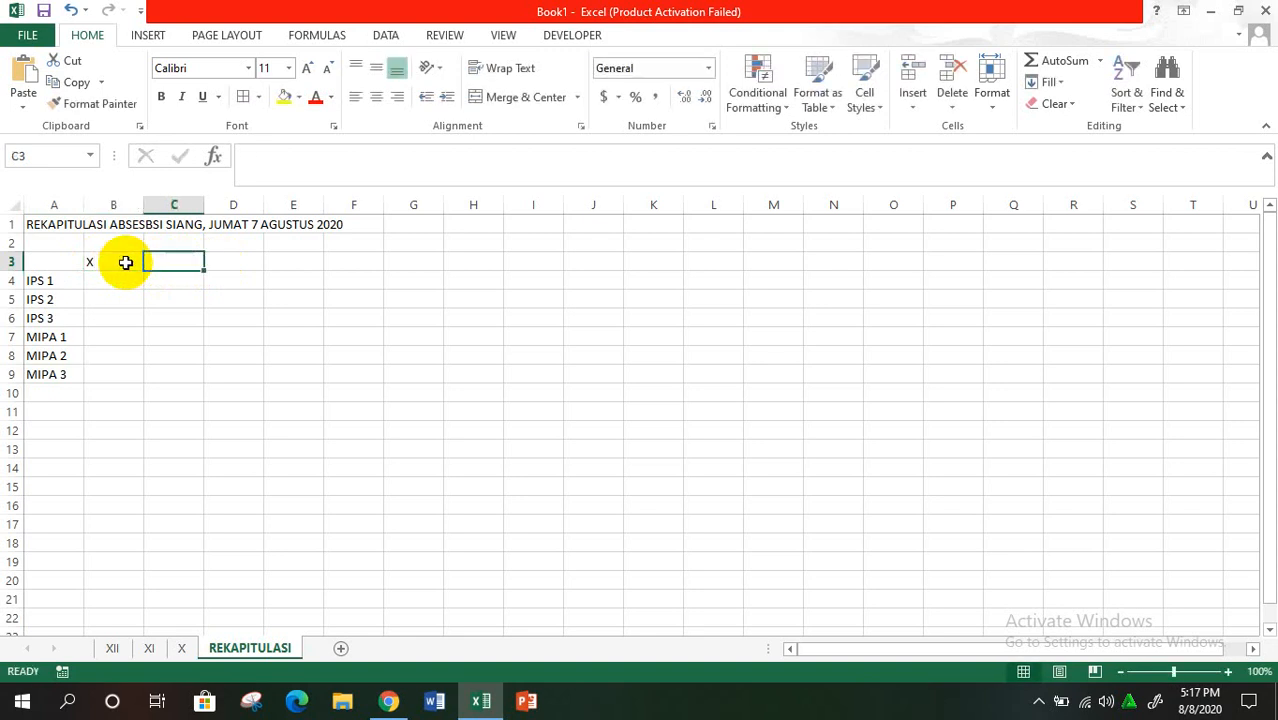
pyautogui.write('XI')
pyautogui.press('Tab')
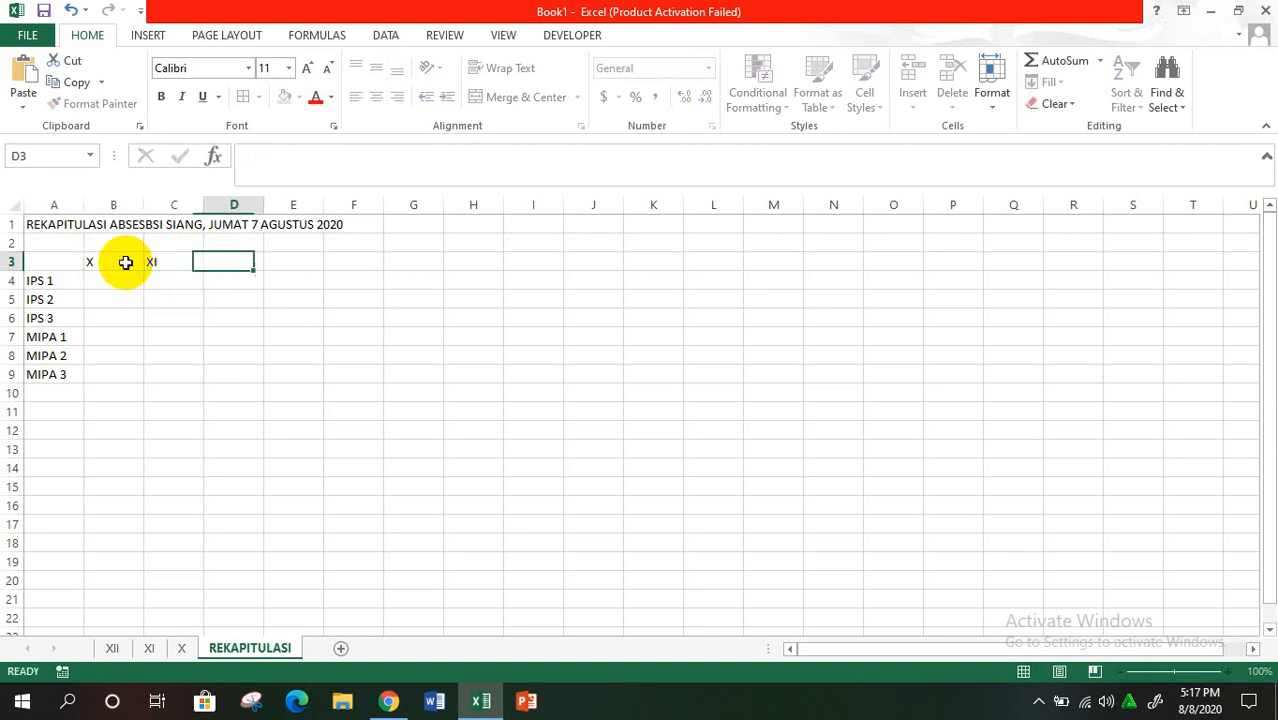
pyautogui.write('XII')
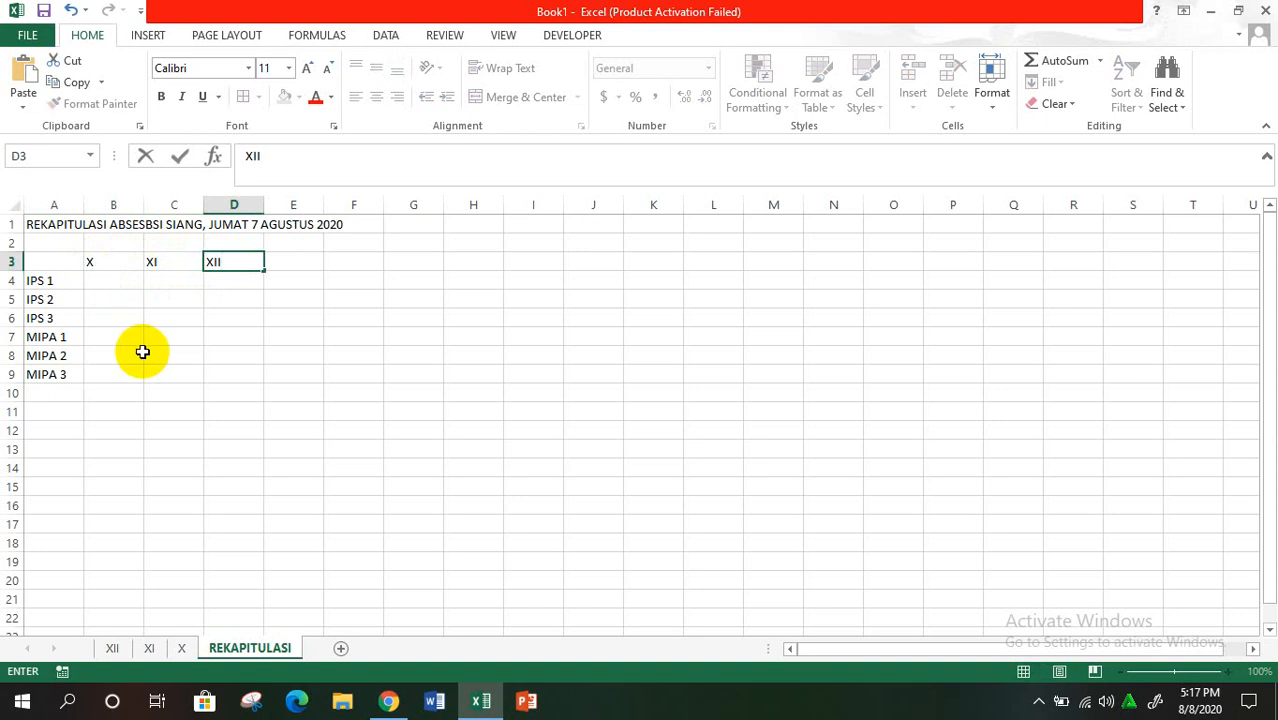
pyautogui.click(125, 283)
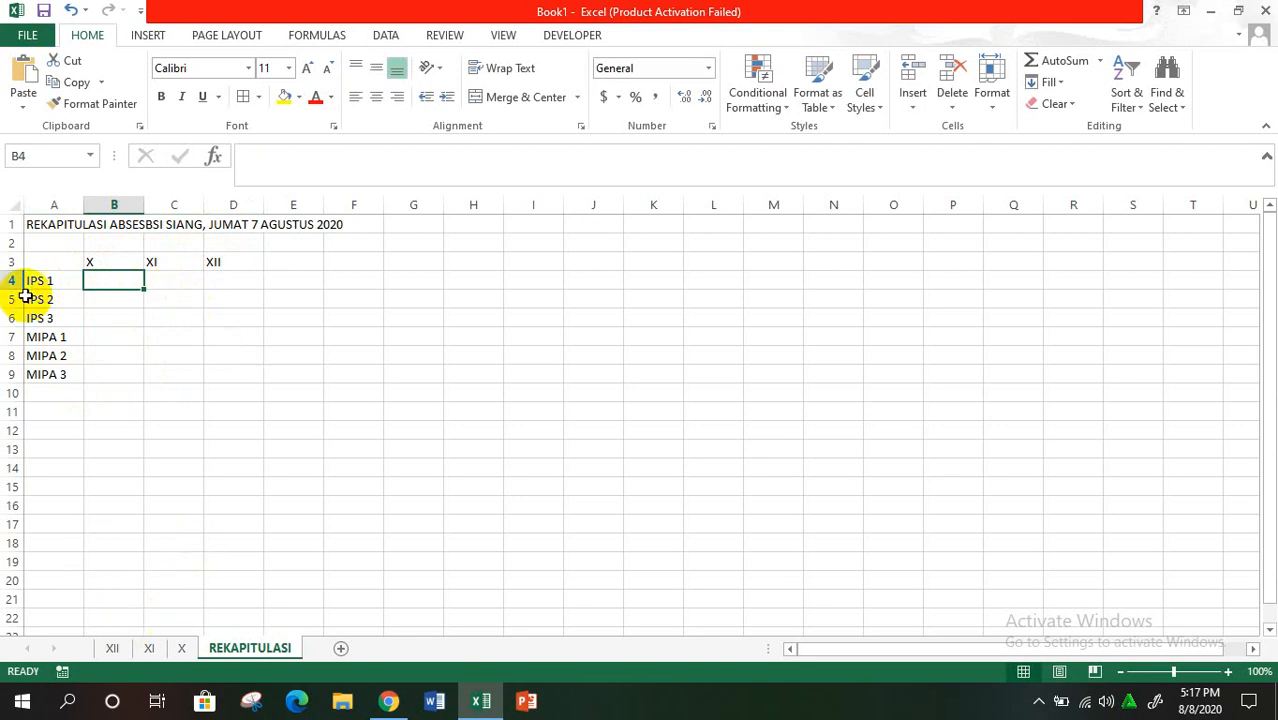
# Check the XII IPS 1 list on the XII sheet and enter its attendance count, 24, in REKAPITULASI cell D4.
pyautogui.click(222, 280)
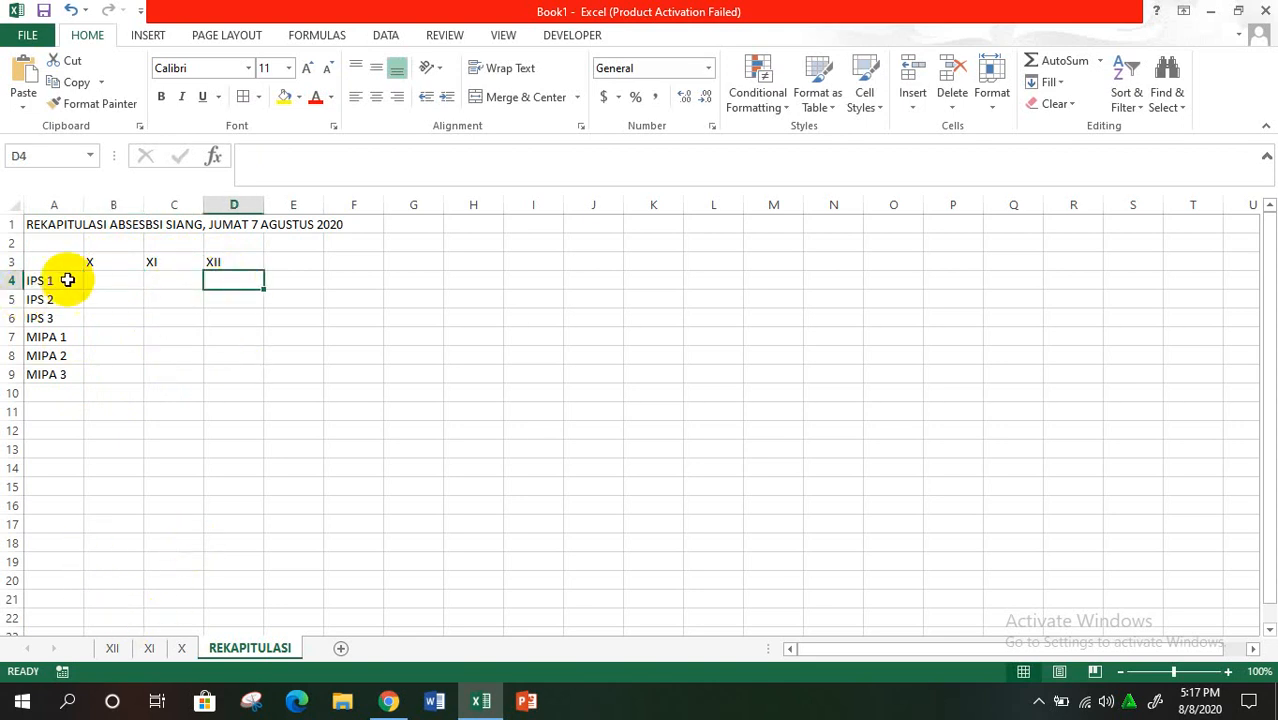
pyautogui.click(119, 648)
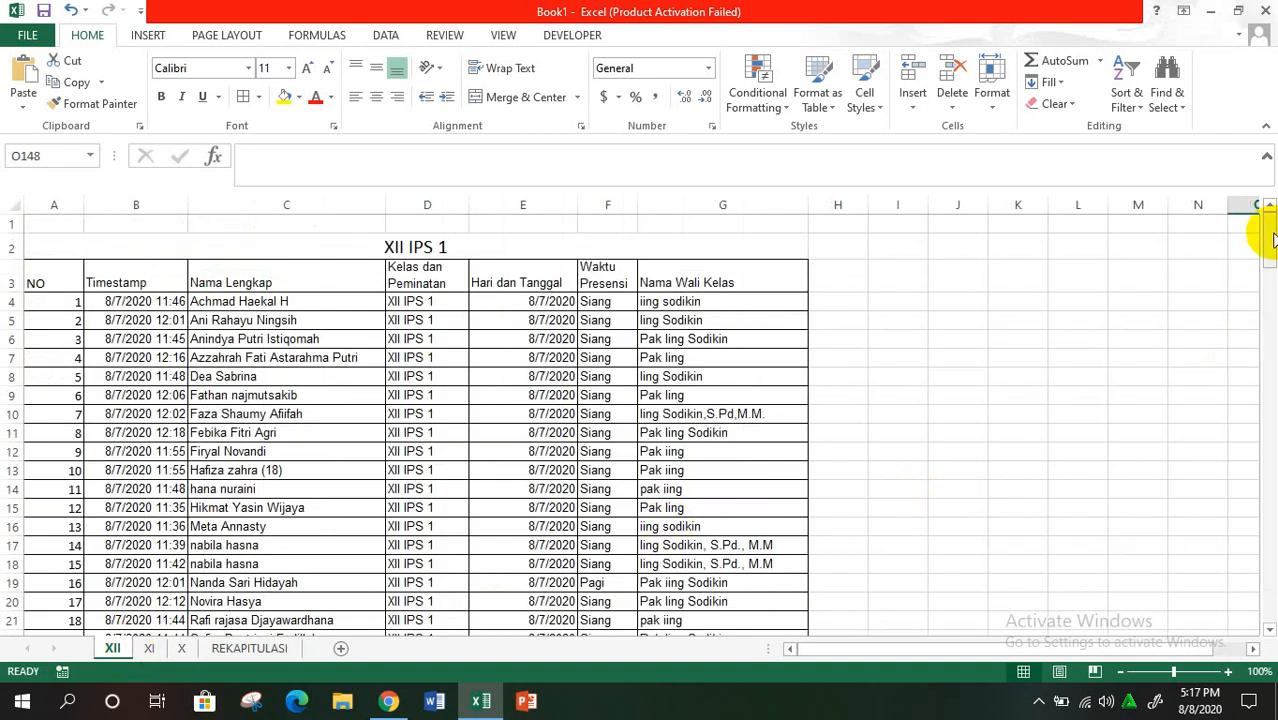
pyautogui.moveTo(1268, 235); pyautogui.dragTo(1268, 275)
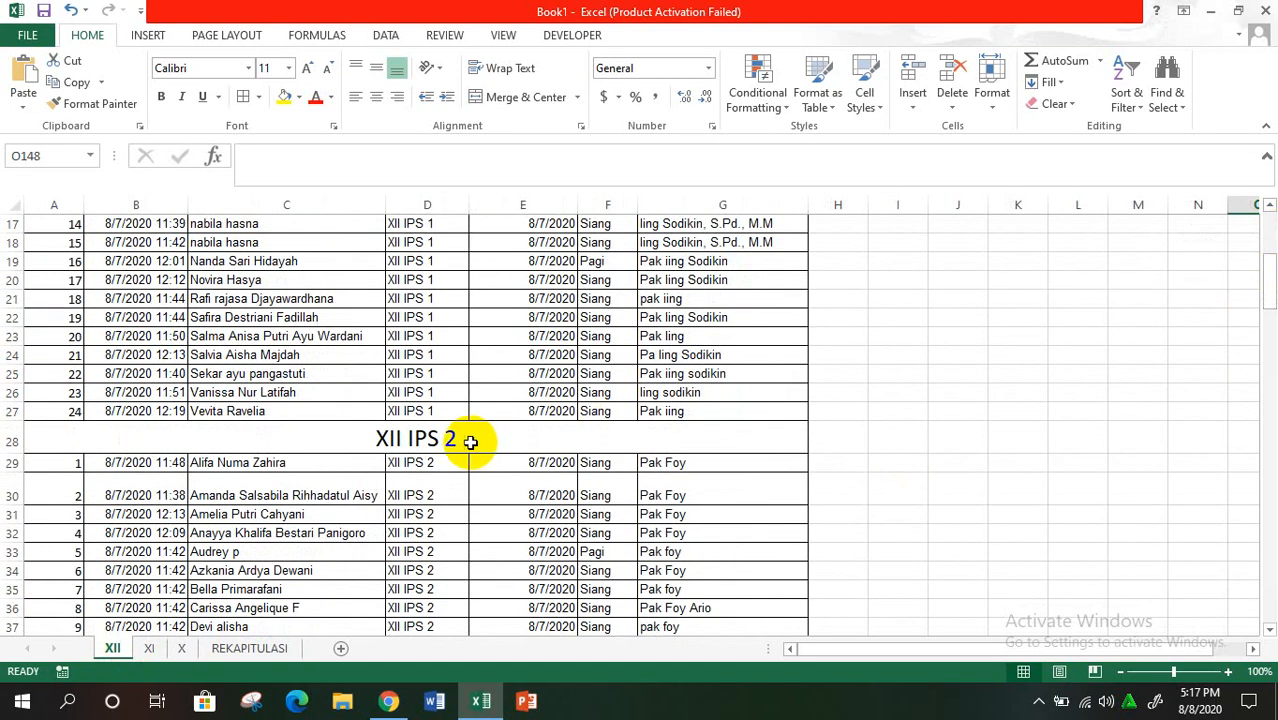
pyautogui.click(236, 650)
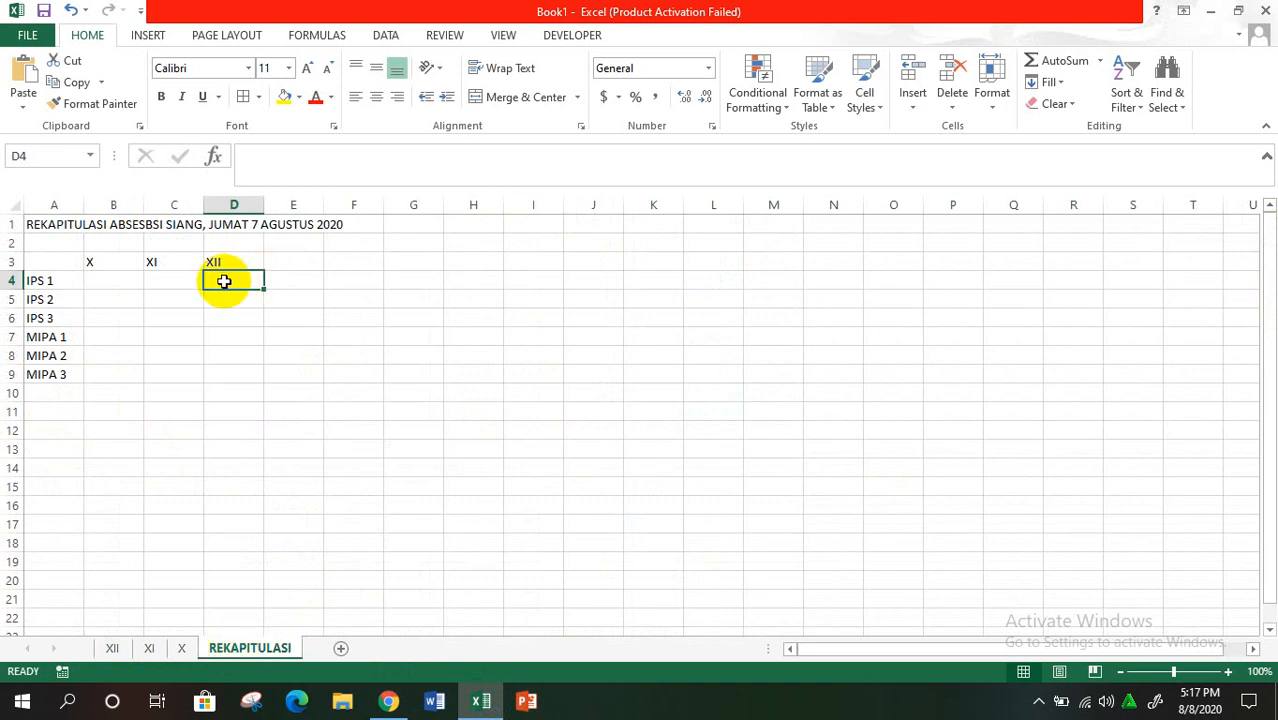
pyautogui.write('24')
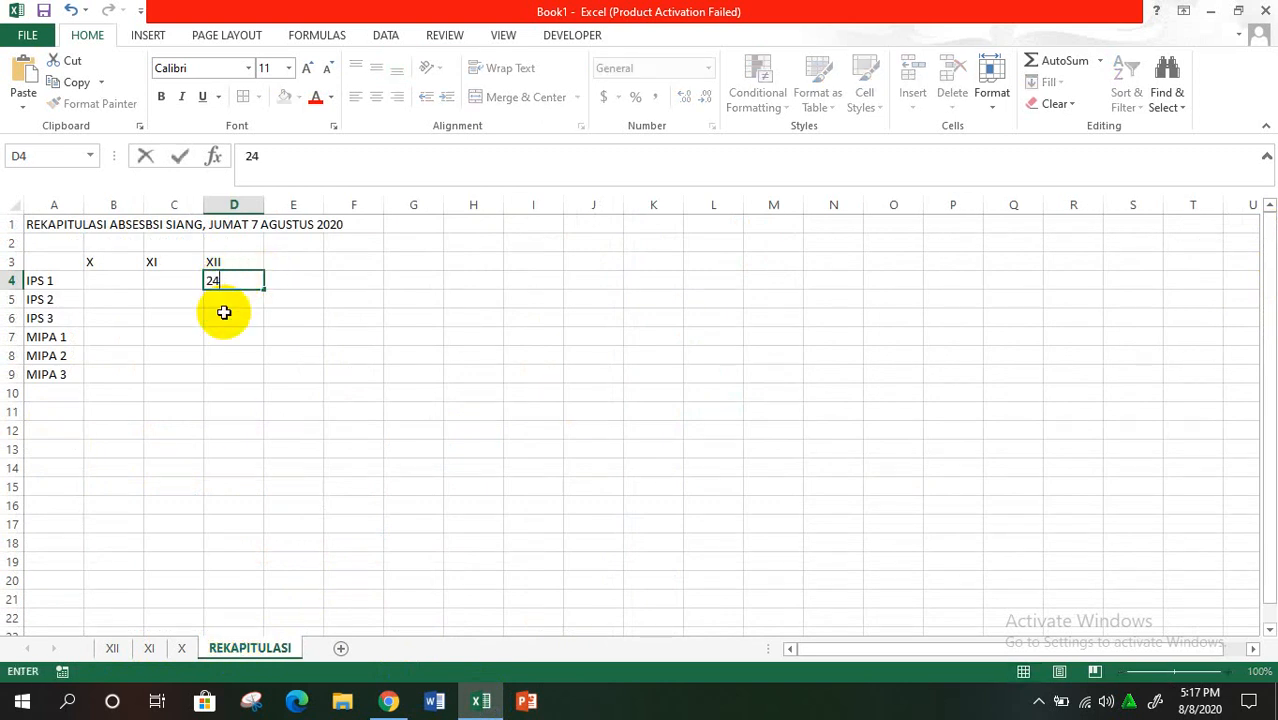
pyautogui.click(224, 313)
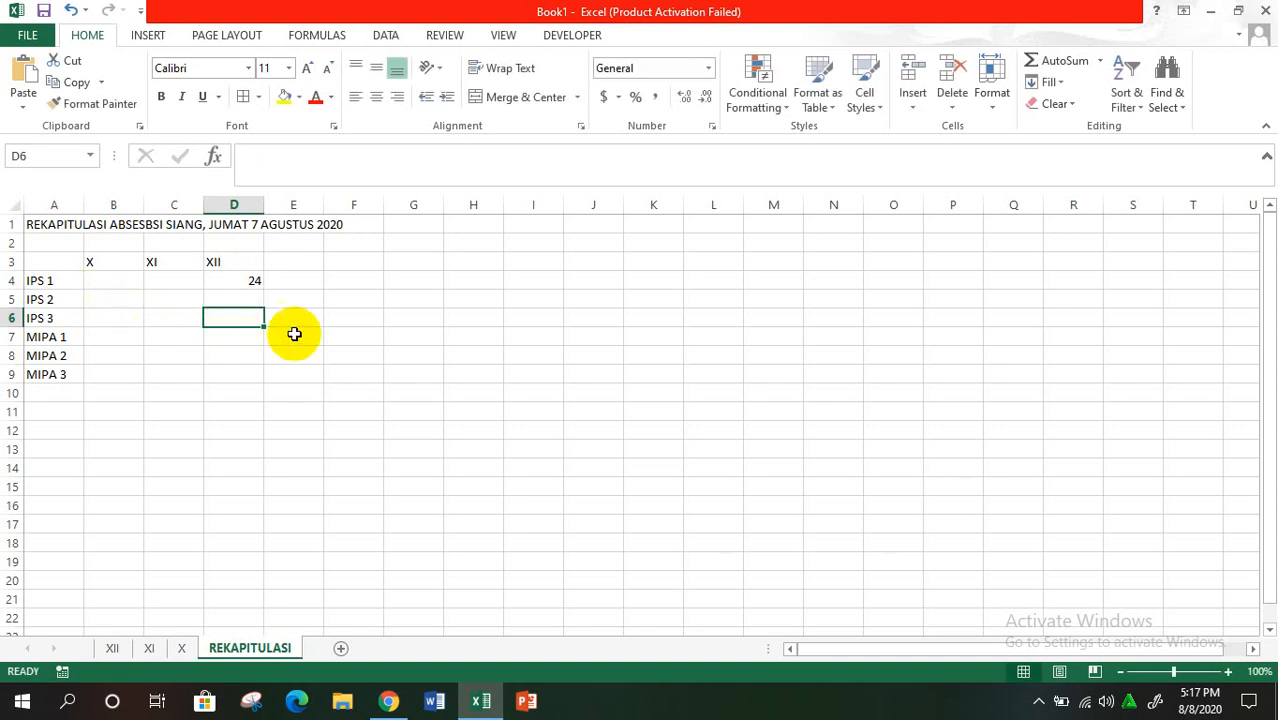
# Complete the IPS 1 row with 23 for grade X in B4 and 28 for grade XI in C4.
pyautogui.click(128, 279)
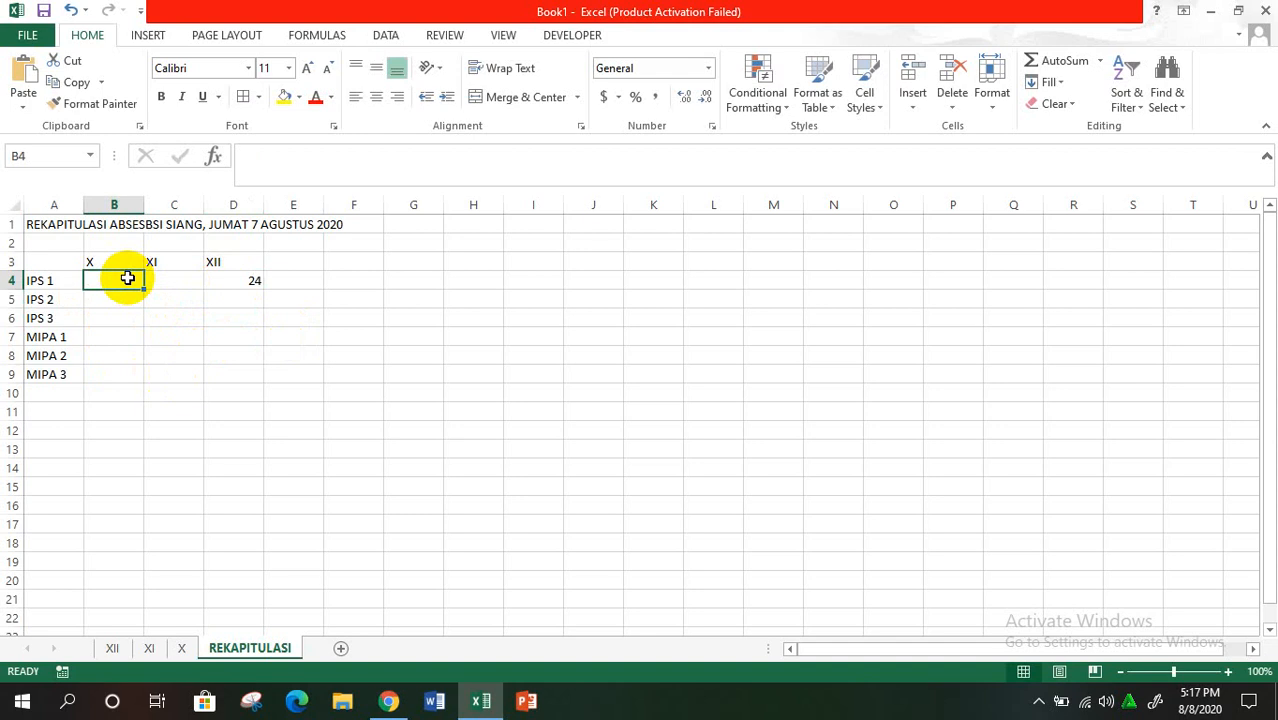
pyautogui.write('23')
pyautogui.press('Tab')
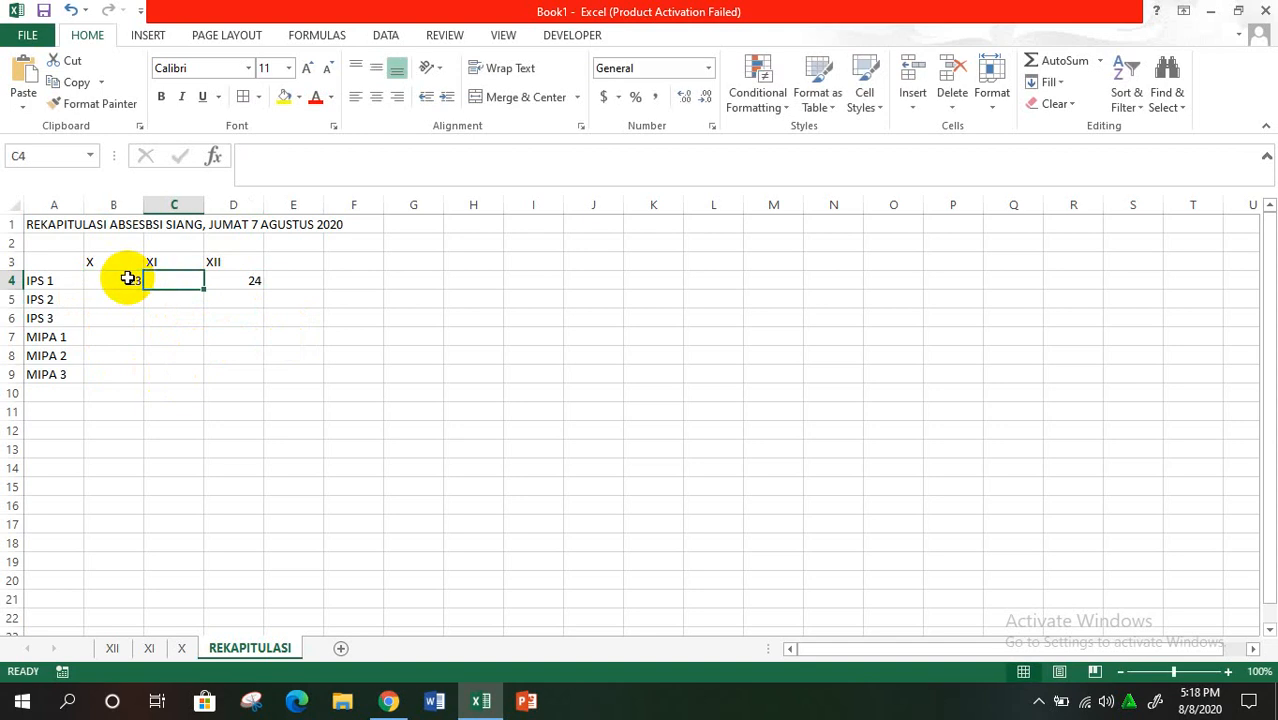
pyautogui.write('48')
pyautogui.press('Return')
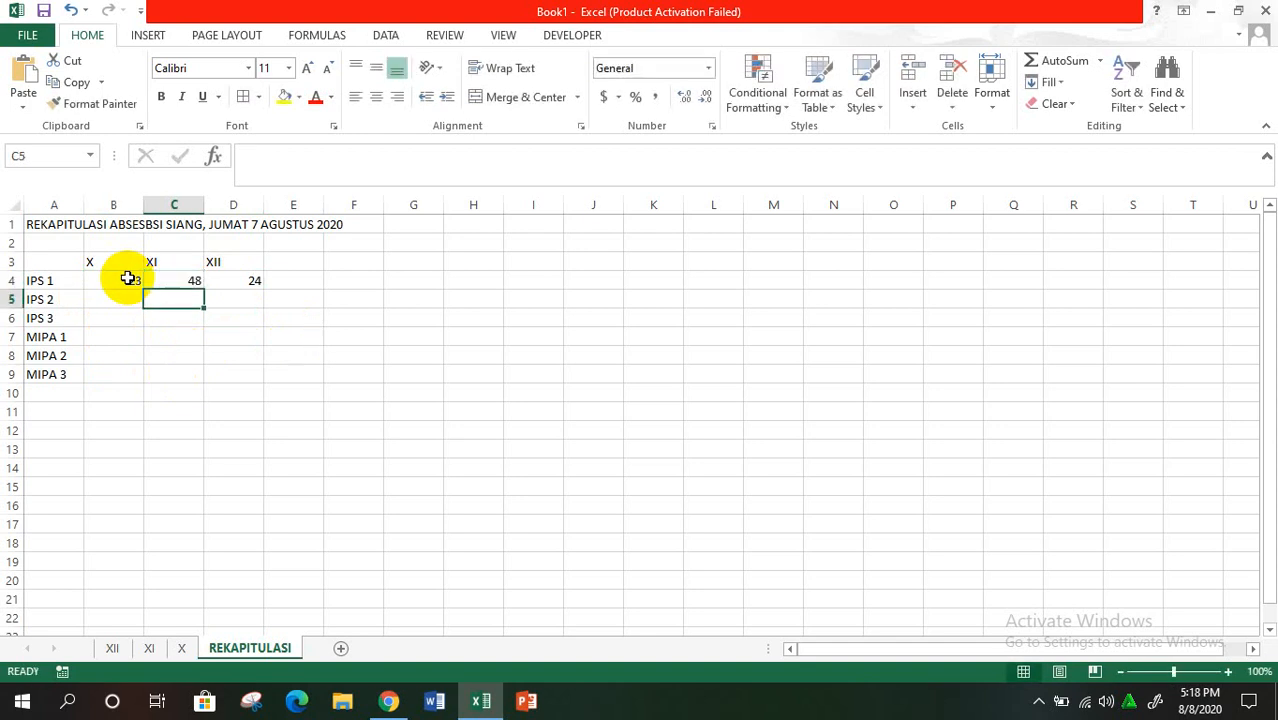
pyautogui.press('Up')
pyautogui.write('25')
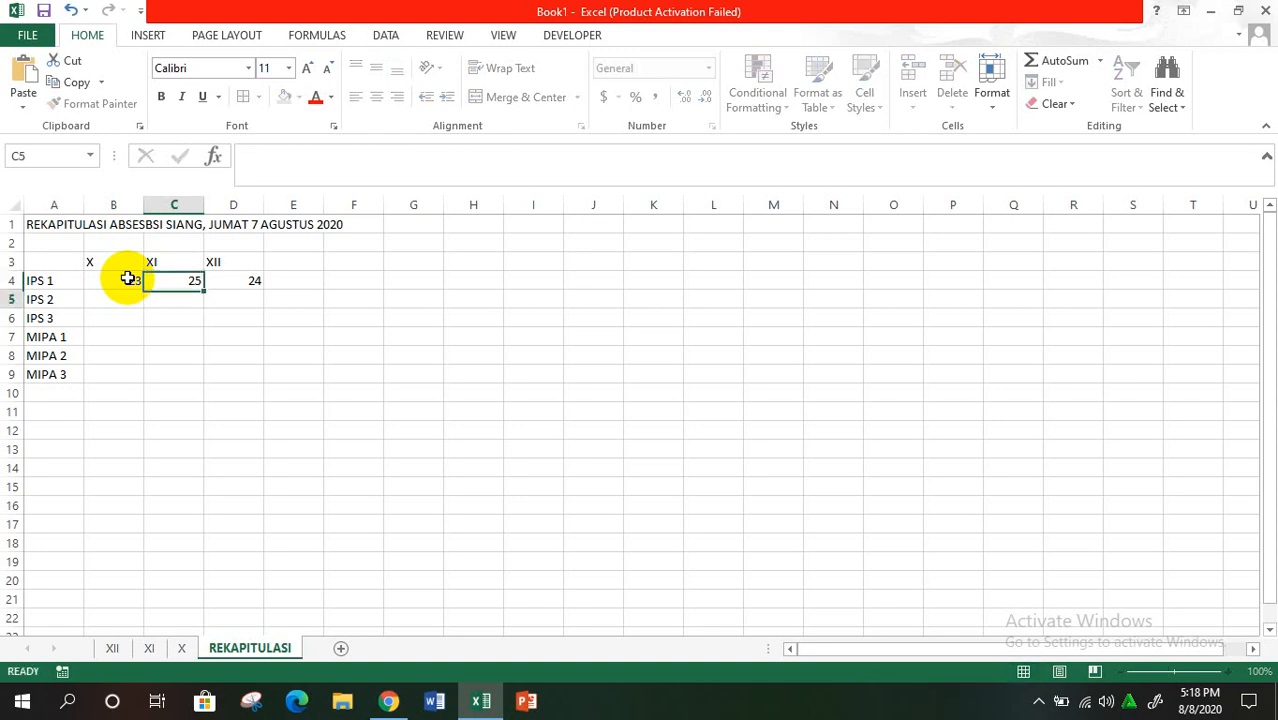
pyautogui.press('Return')
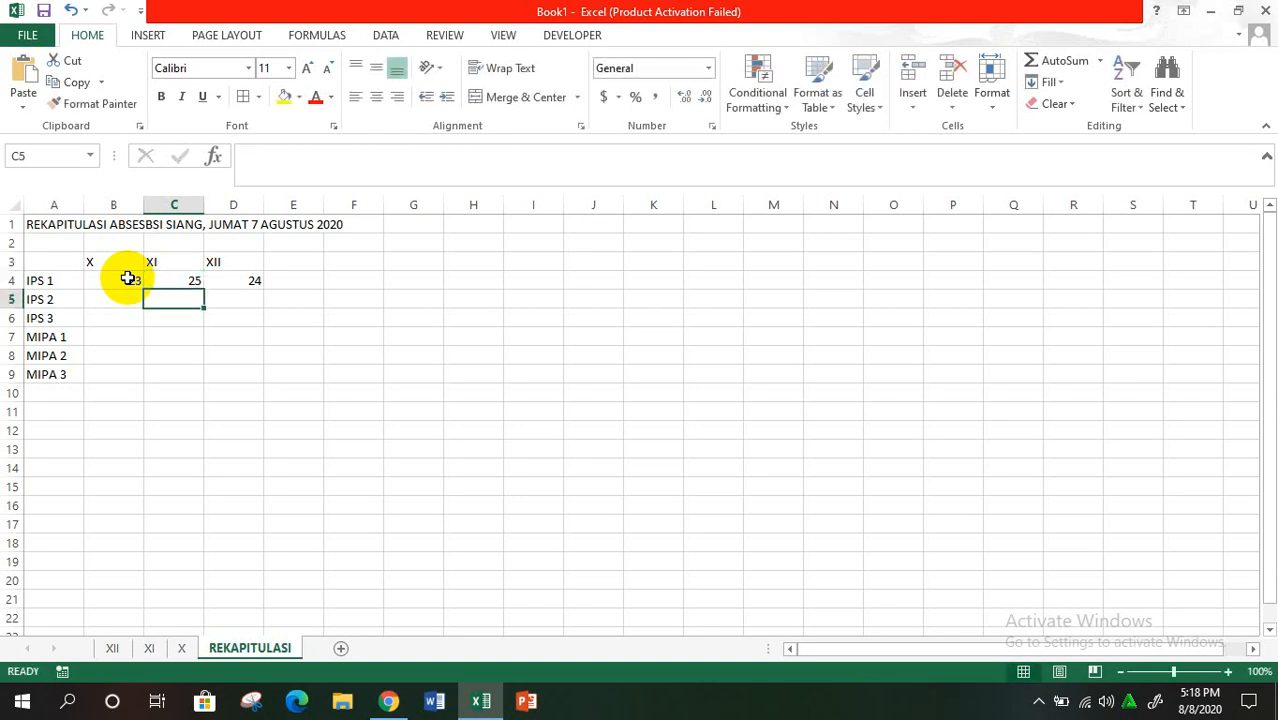
pyautogui.press('Up')
pyautogui.write('28')
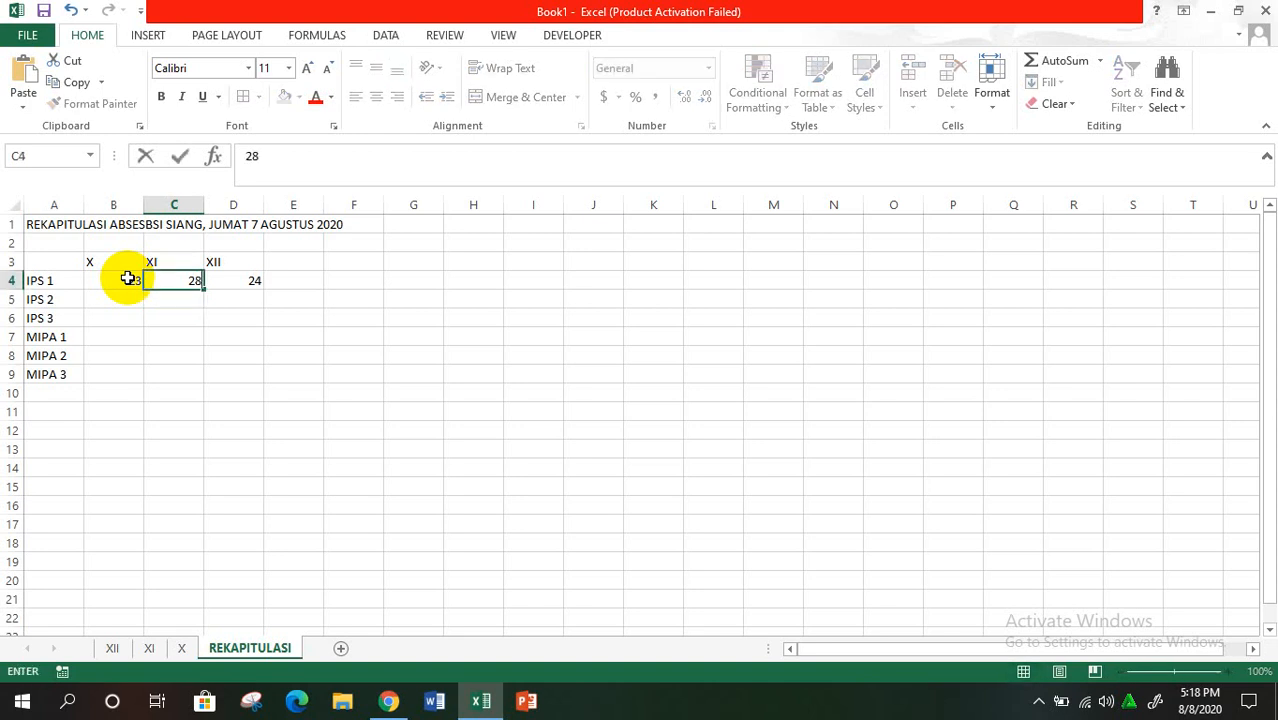
pyautogui.press('Return')
# Fill the IPS 2 row, cells B5 to D5, with the attendance counts 34, 35 and 33.
pyautogui.press('Left')
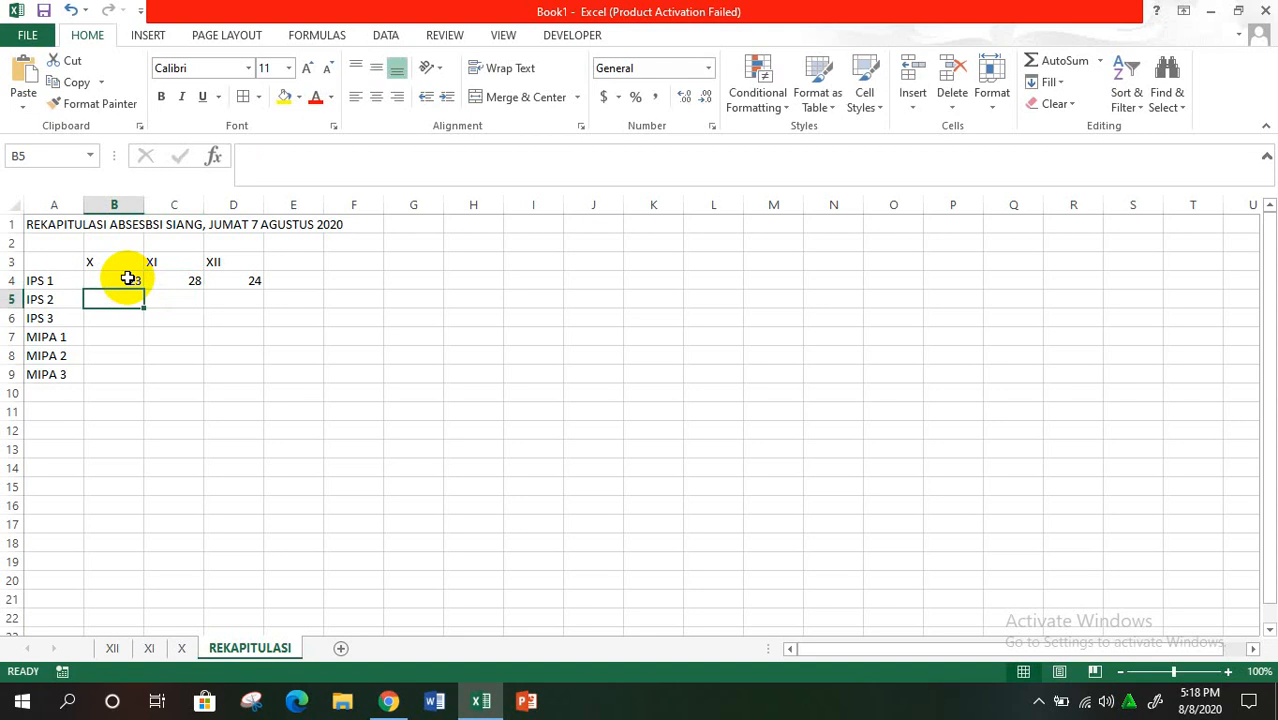
pyautogui.write('34')
pyautogui.press('Right')
pyautogui.write('35')
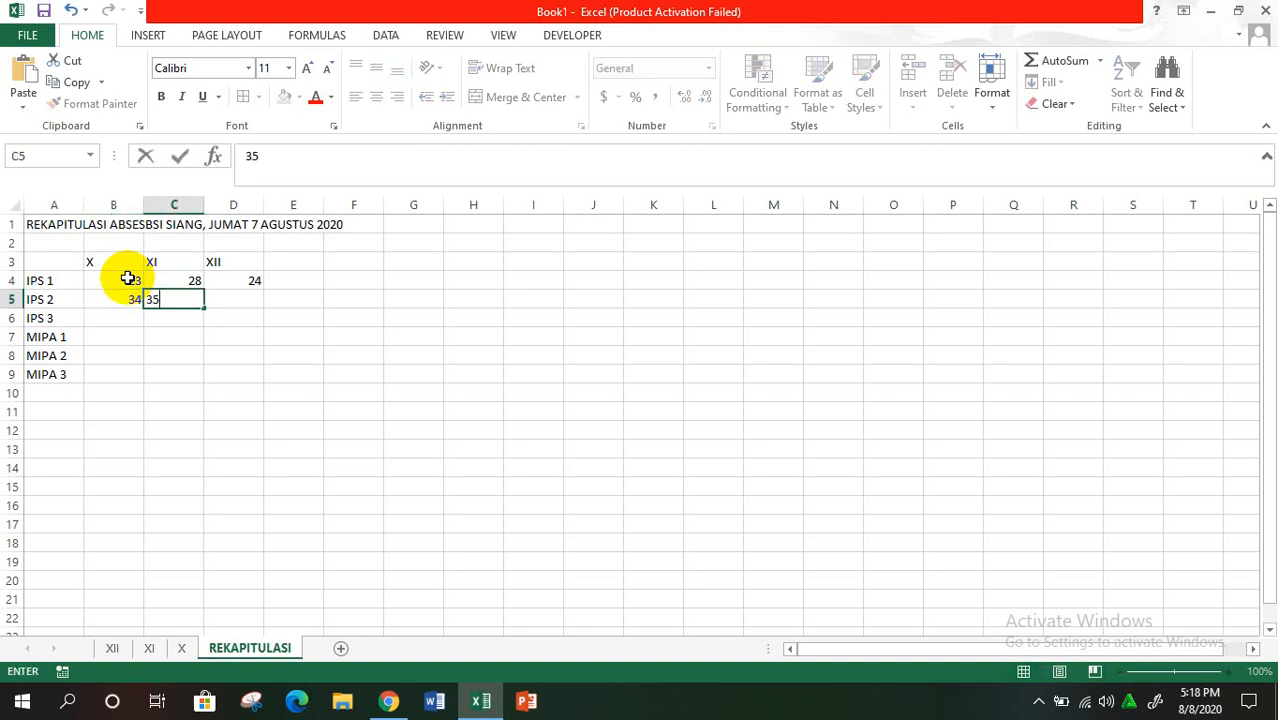
pyautogui.press('Right')
pyautogui.write('33')
pyautogui.hotkey('ctrl', 'Return')
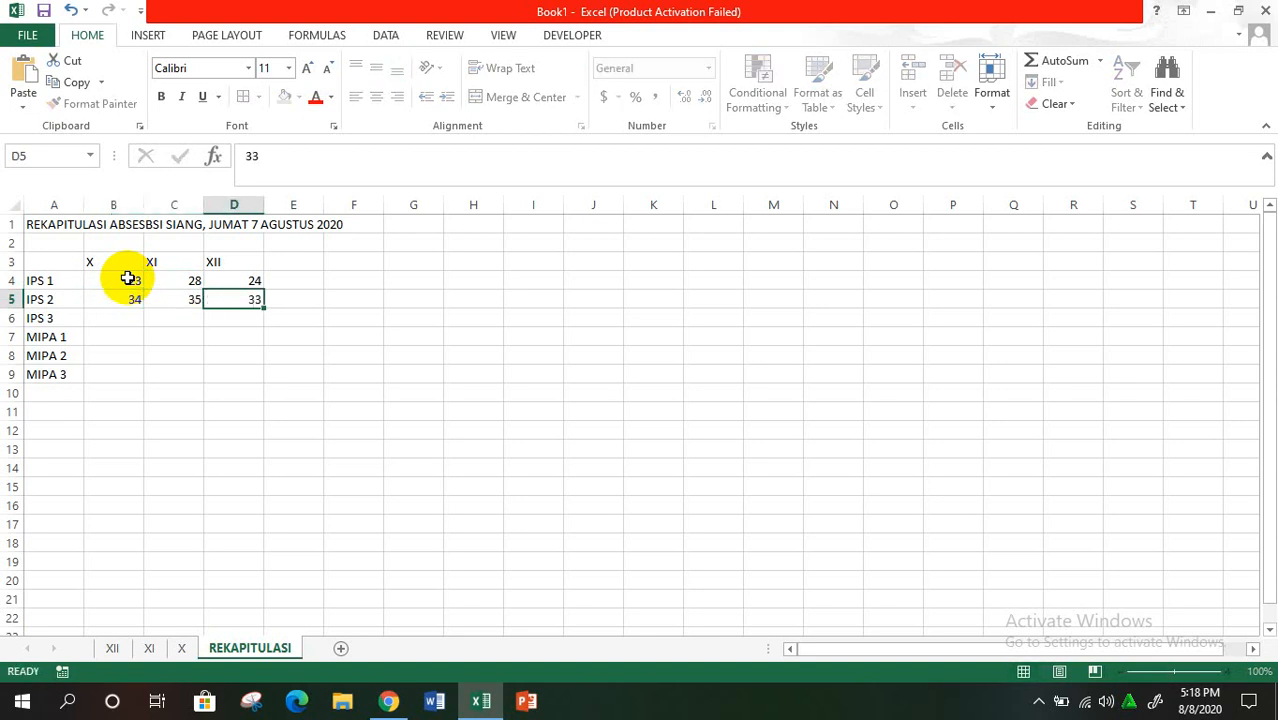
# Fill the IPS 3 row, cells B6 to D6, with the attendance counts 30, 31 and 34.
pyautogui.press('Down')
pyautogui.press('Left')
pyautogui.press('Left')
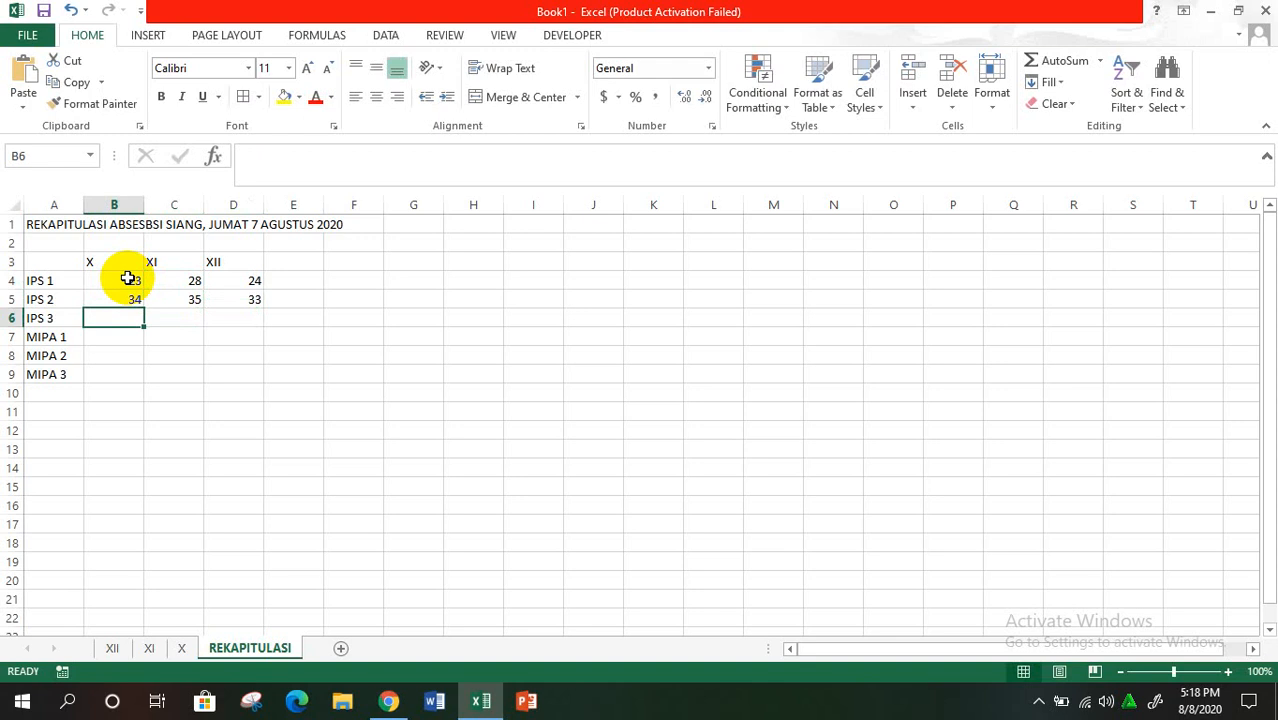
pyautogui.write('30')
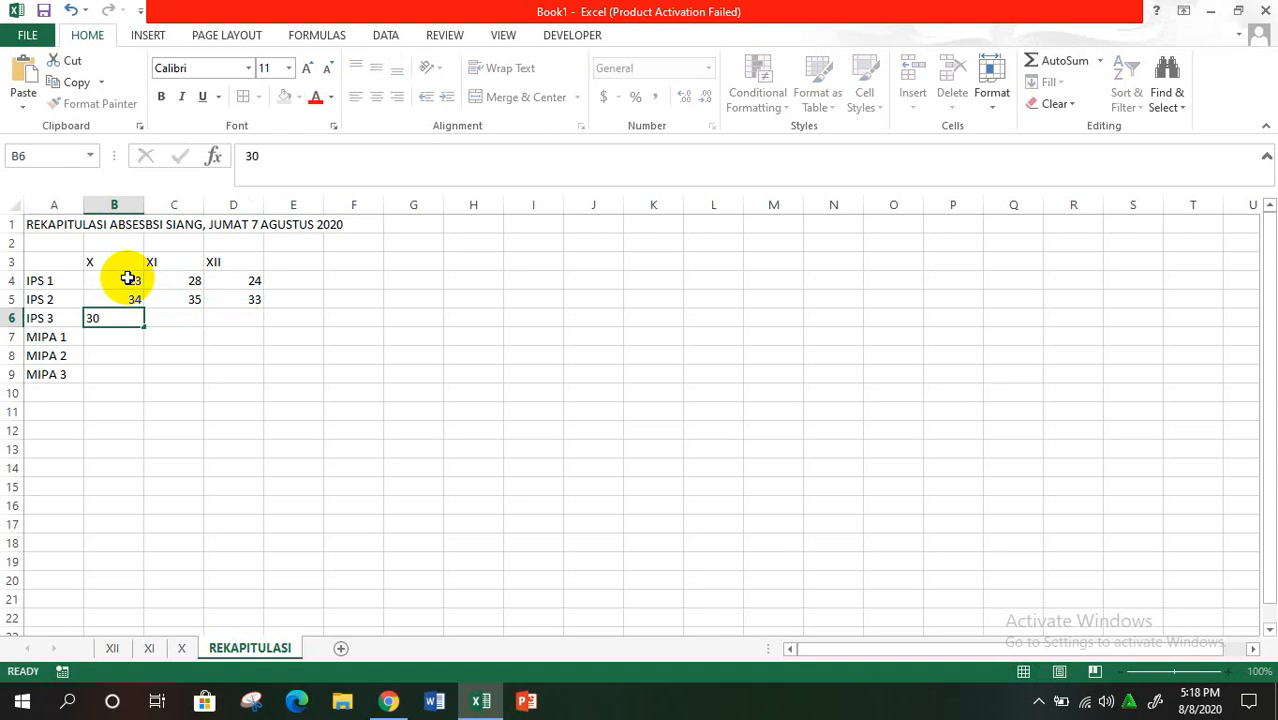
pyautogui.press('Right')
pyautogui.write('0')
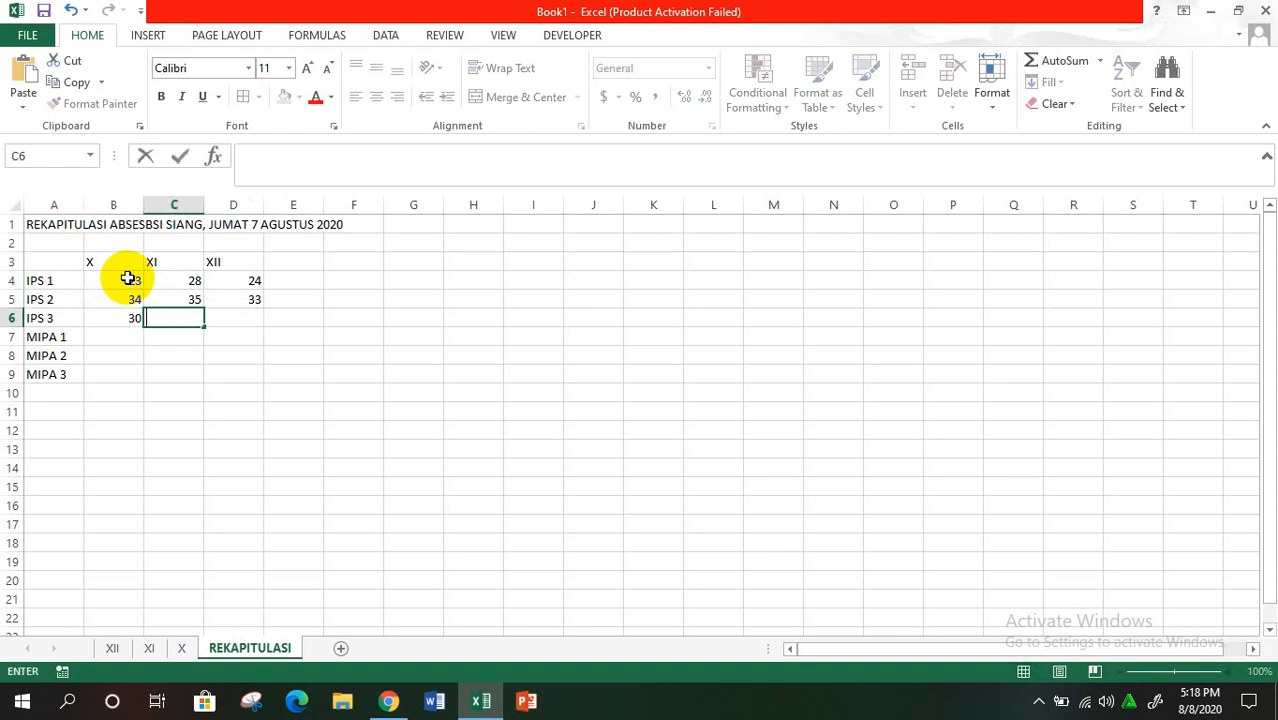
pyautogui.press('Right')
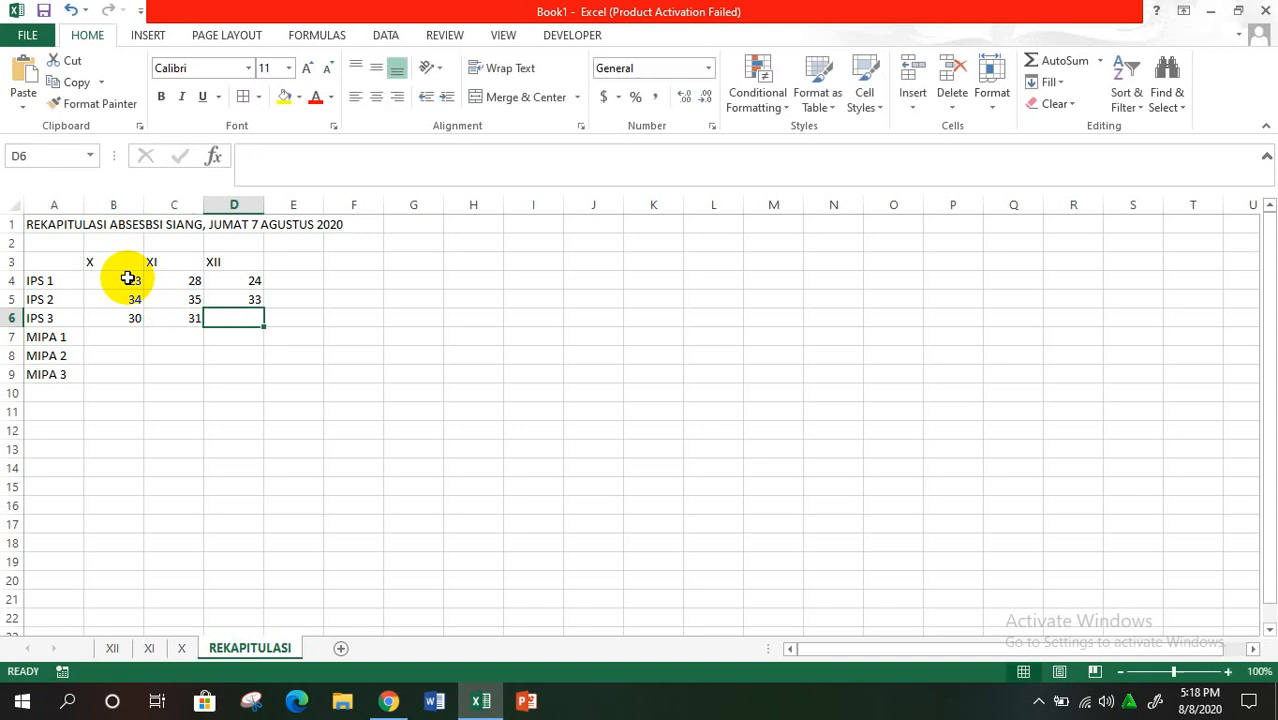
pyautogui.write('34')
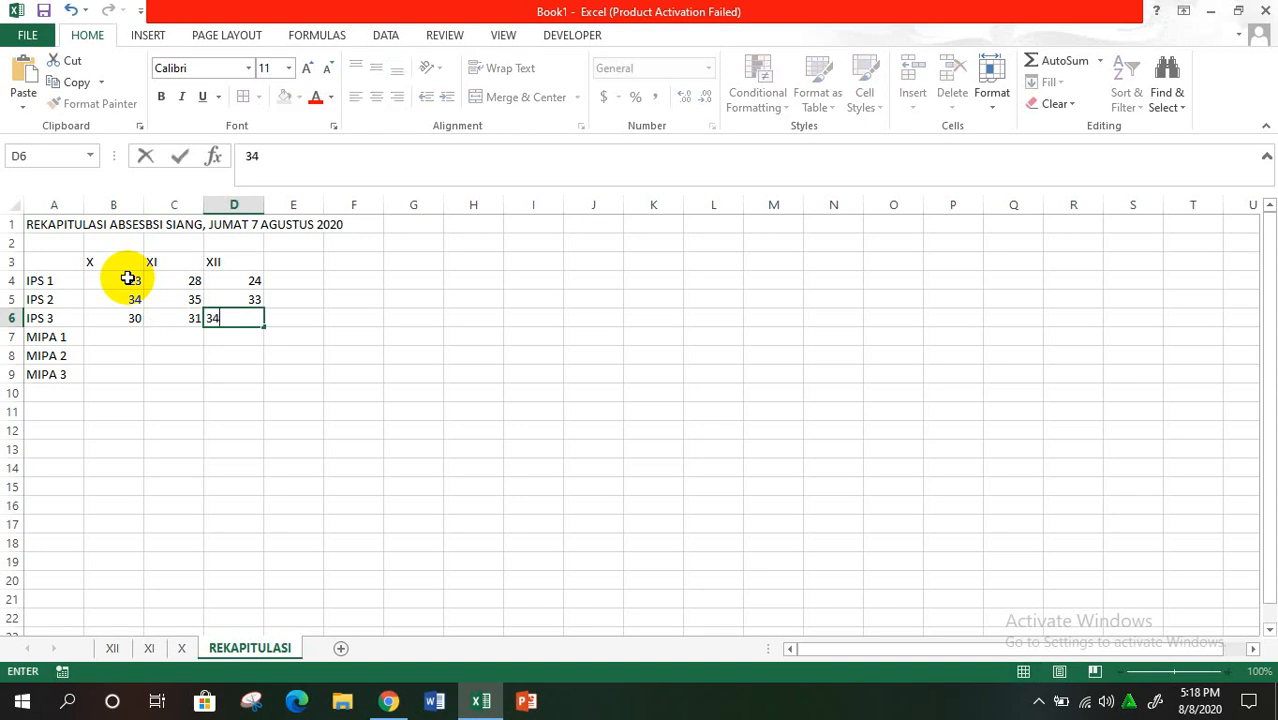
pyautogui.press('Return')
# Fill the MIPA 1 row, cells B7 to D7, with the attendance counts 29, 30 and 28.
pyautogui.press('Left')
pyautogui.press('Left')
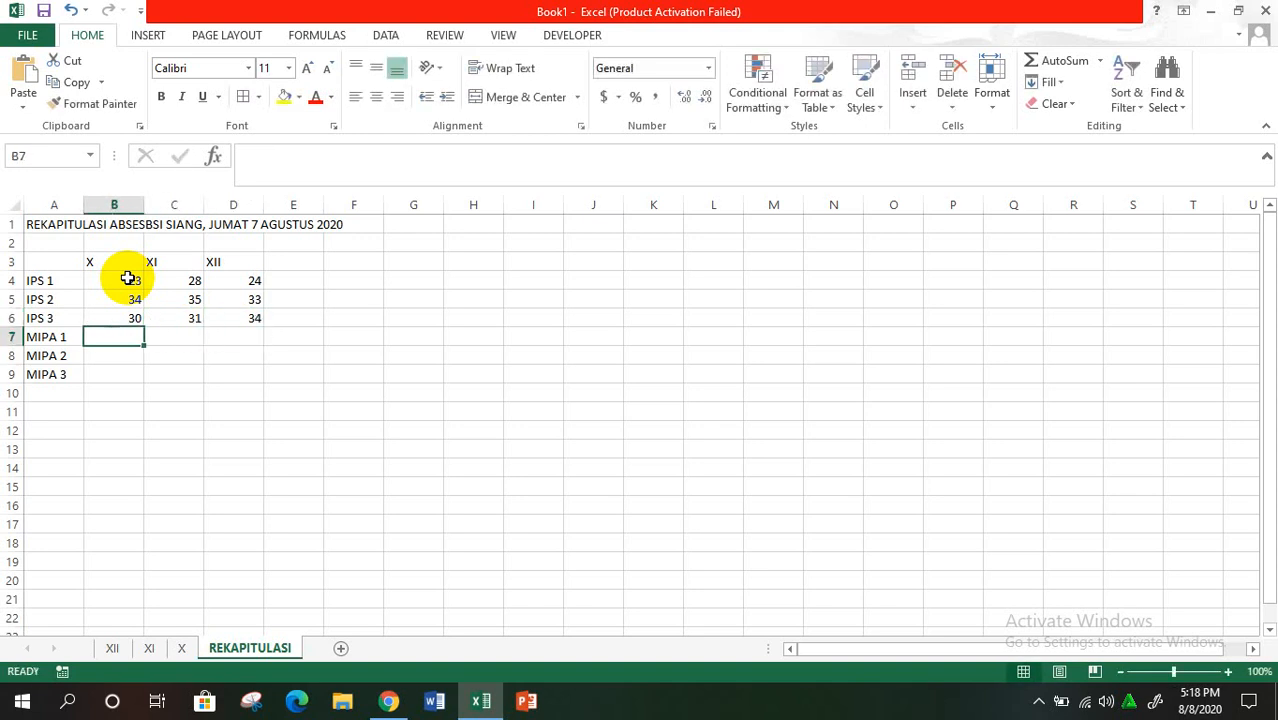
pyautogui.write('29')
pyautogui.press('Return')
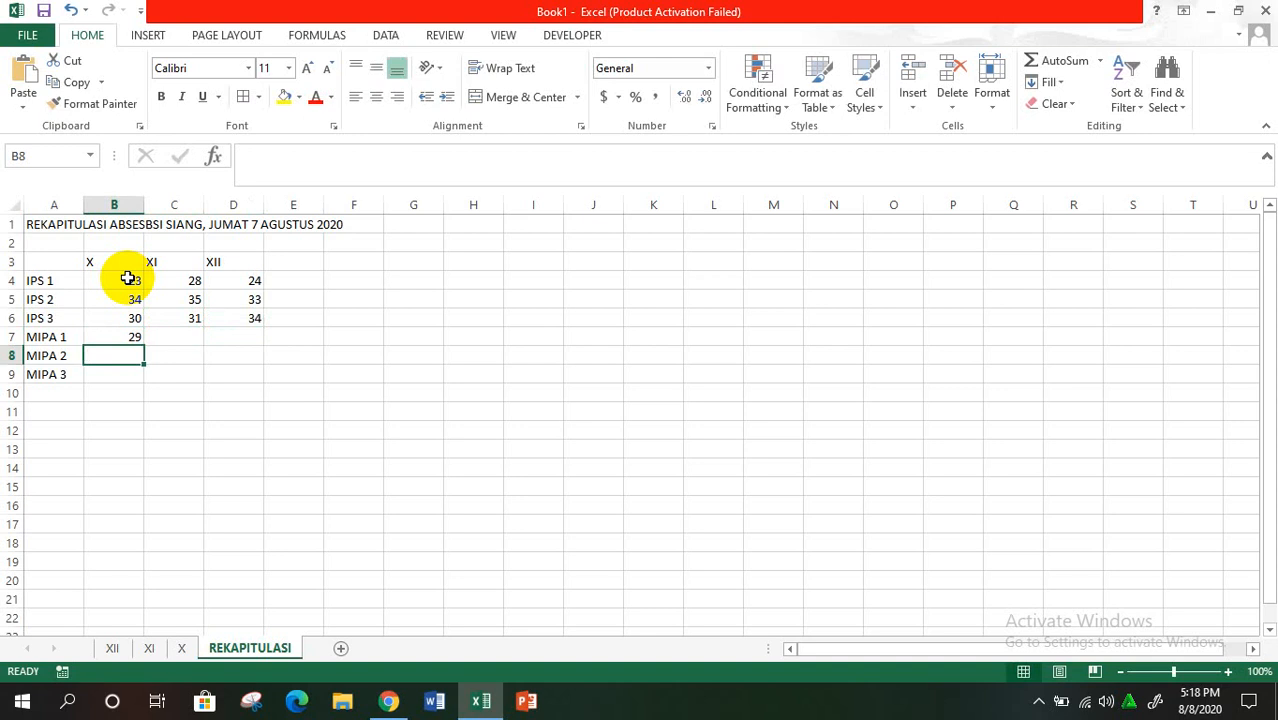
pyautogui.press('Right')
pyautogui.press('Up')
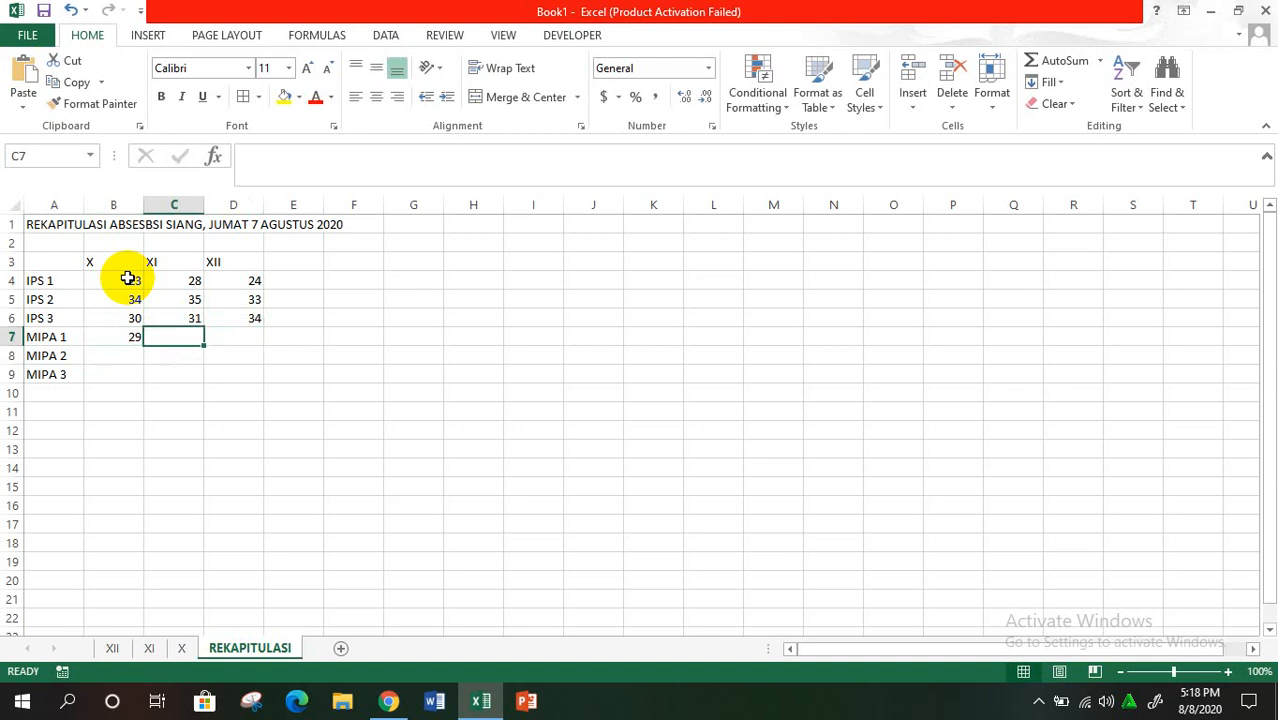
pyautogui.write('39')
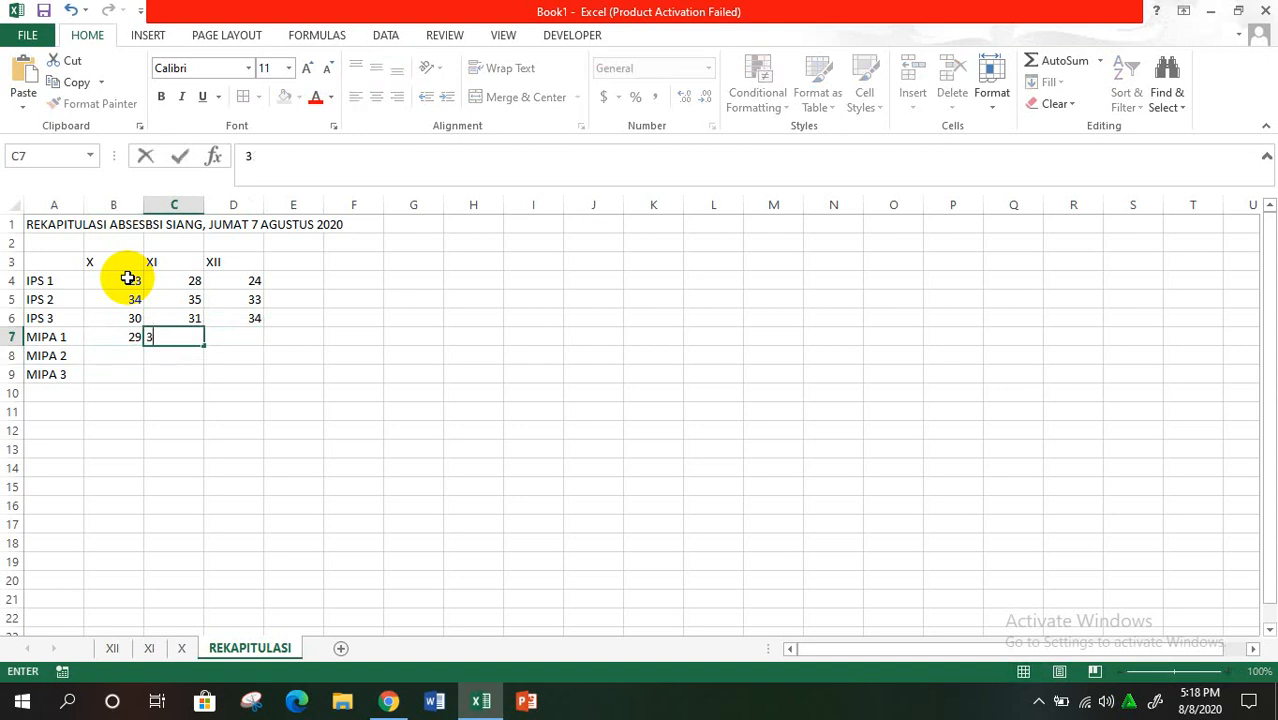
pyautogui.press('Right')
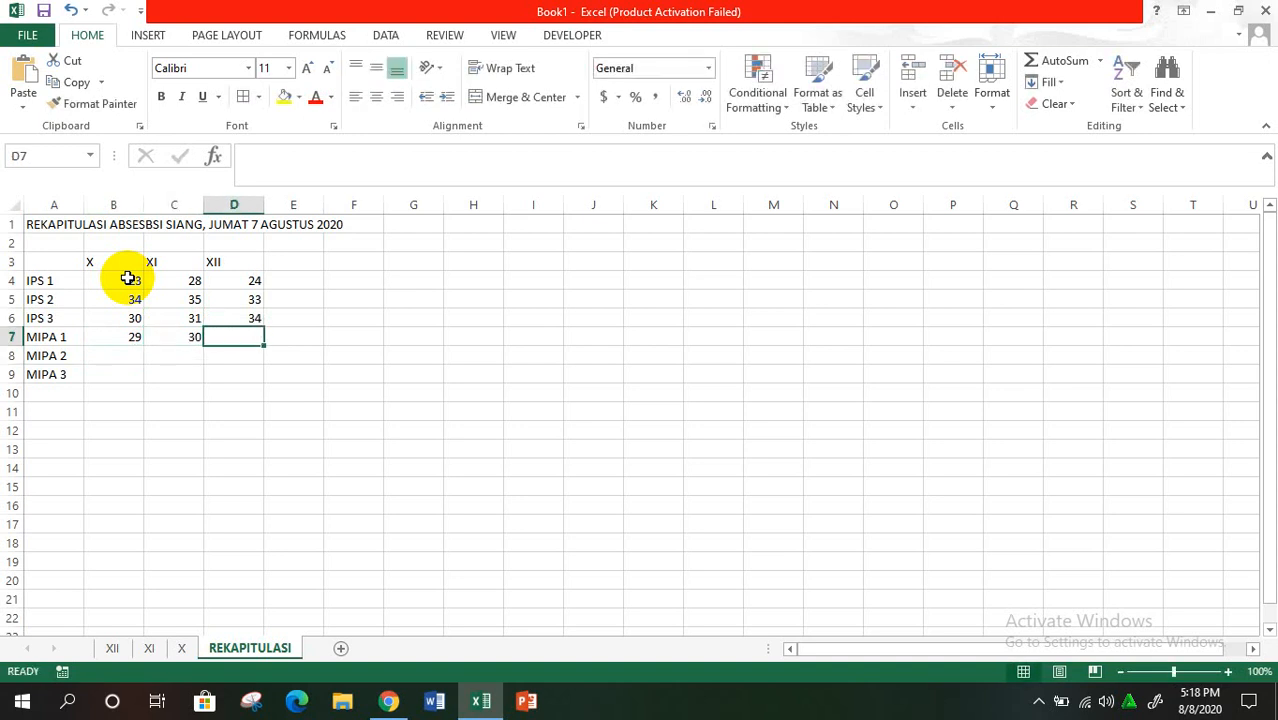
pyautogui.write('28')
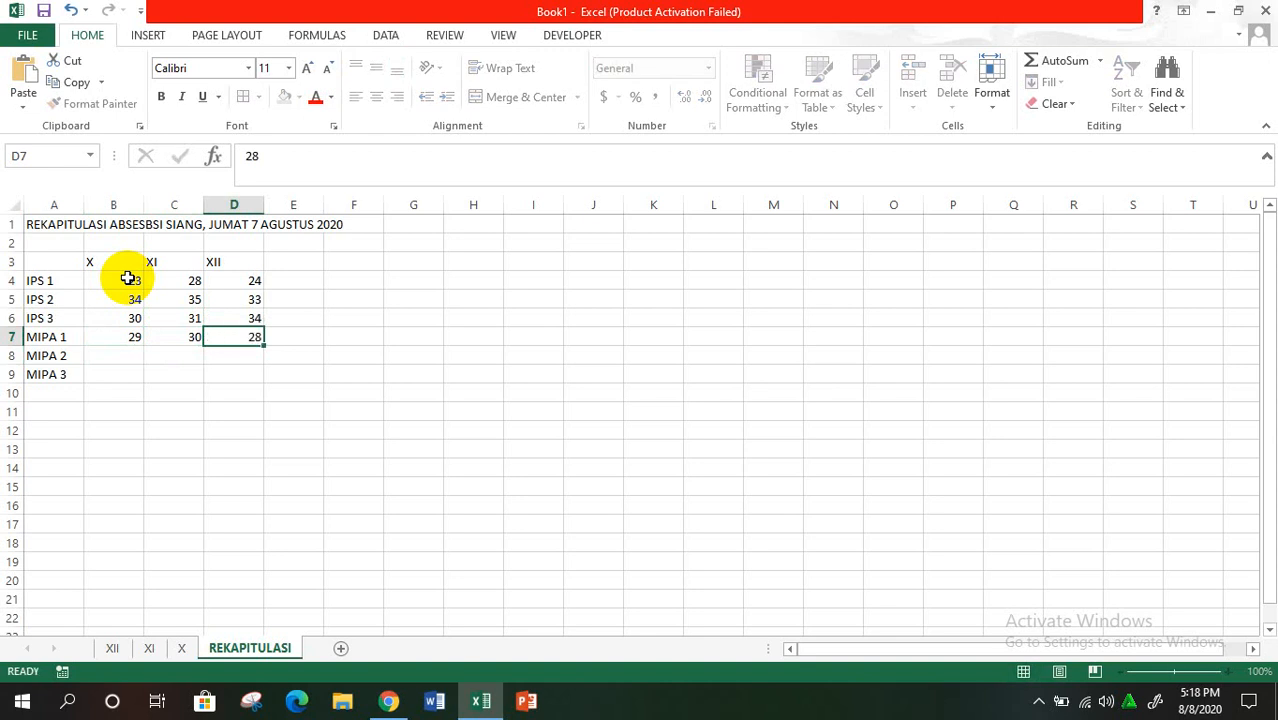
pyautogui.press('Return')
# Fill the MIPA 2 row, cells B8 to D8, with the attendance counts 31, 33 and 34.
pyautogui.press('Left')
pyautogui.press('Left')
pyautogui.write('31')
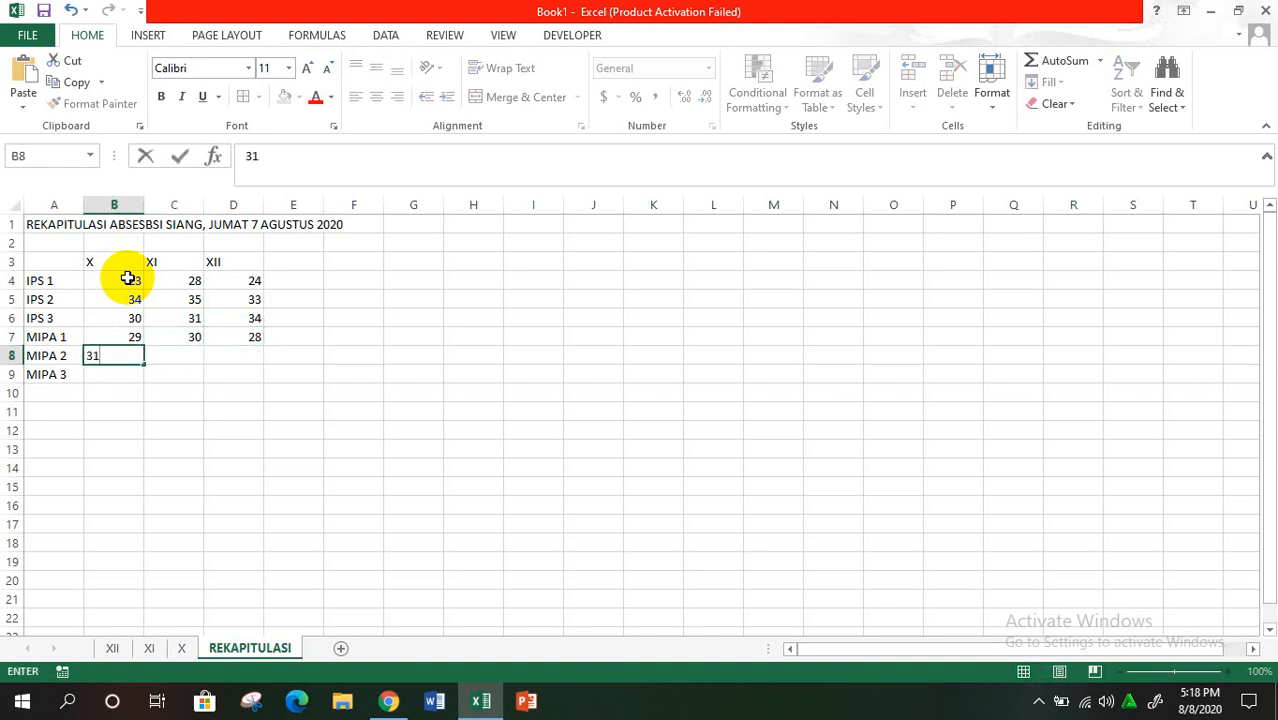
pyautogui.press('Right')
pyautogui.press('Right')
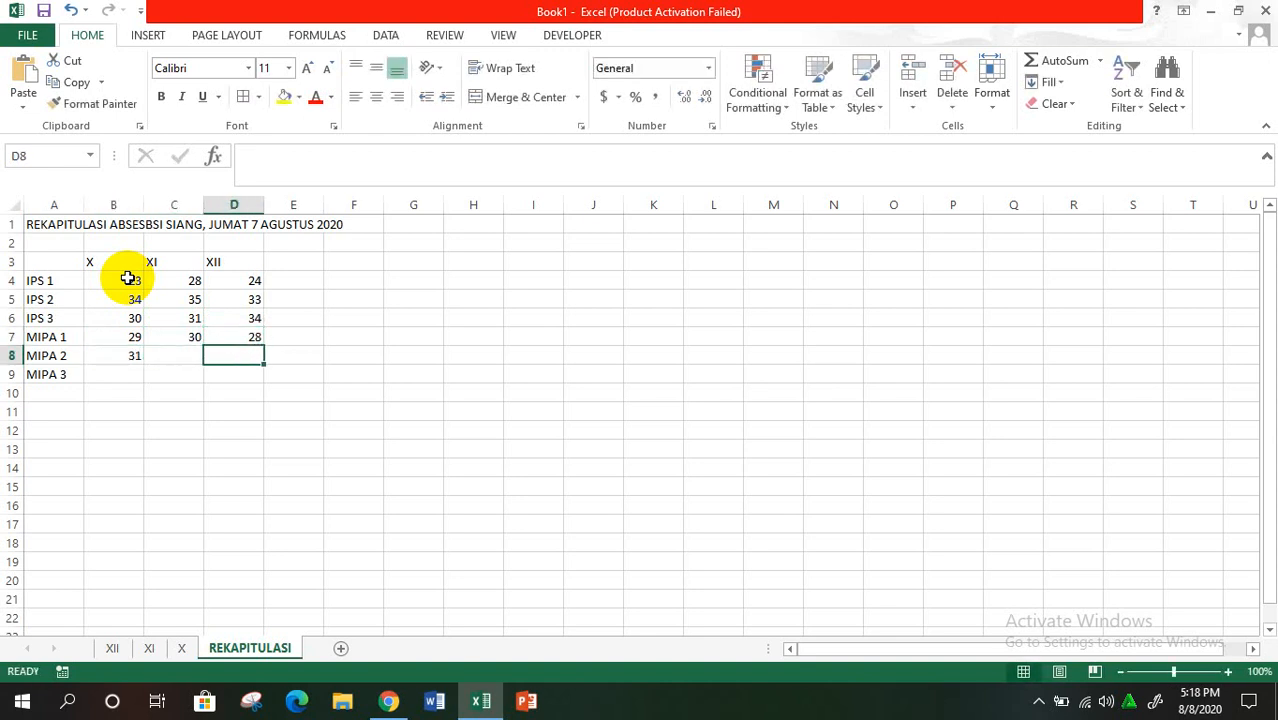
pyautogui.press('Left')
pyautogui.write('33')
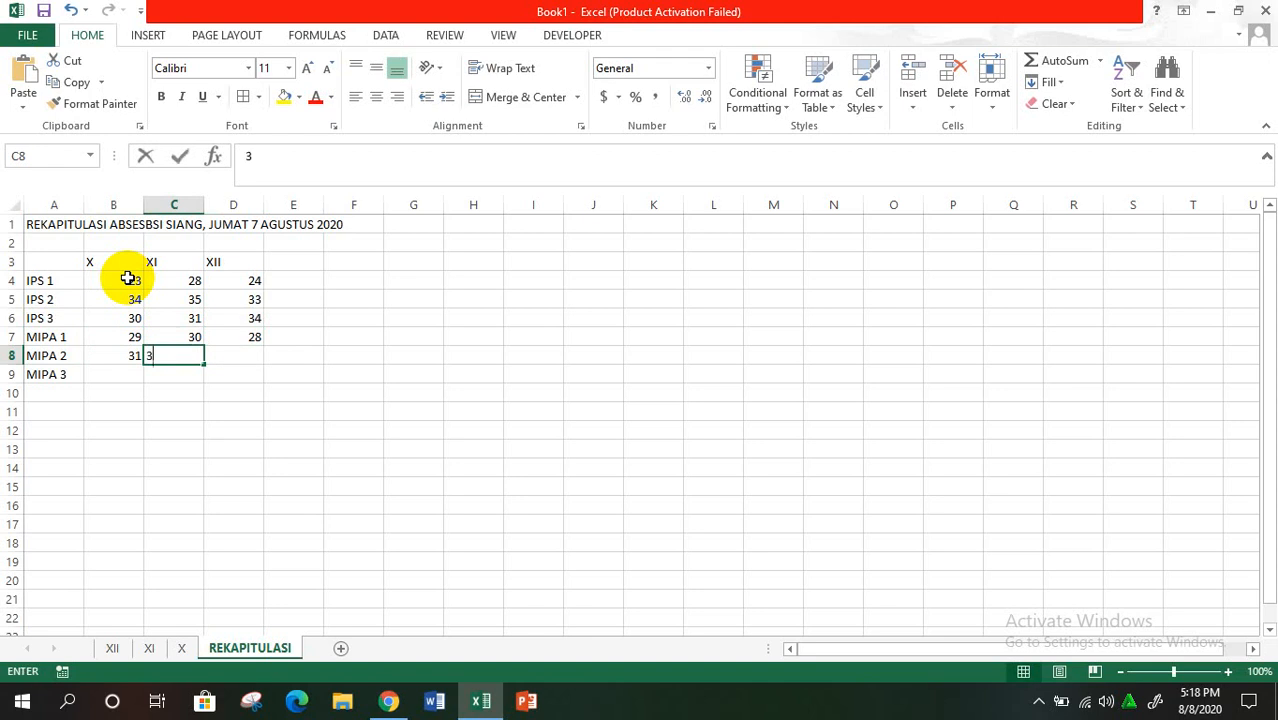
pyautogui.press('Right')
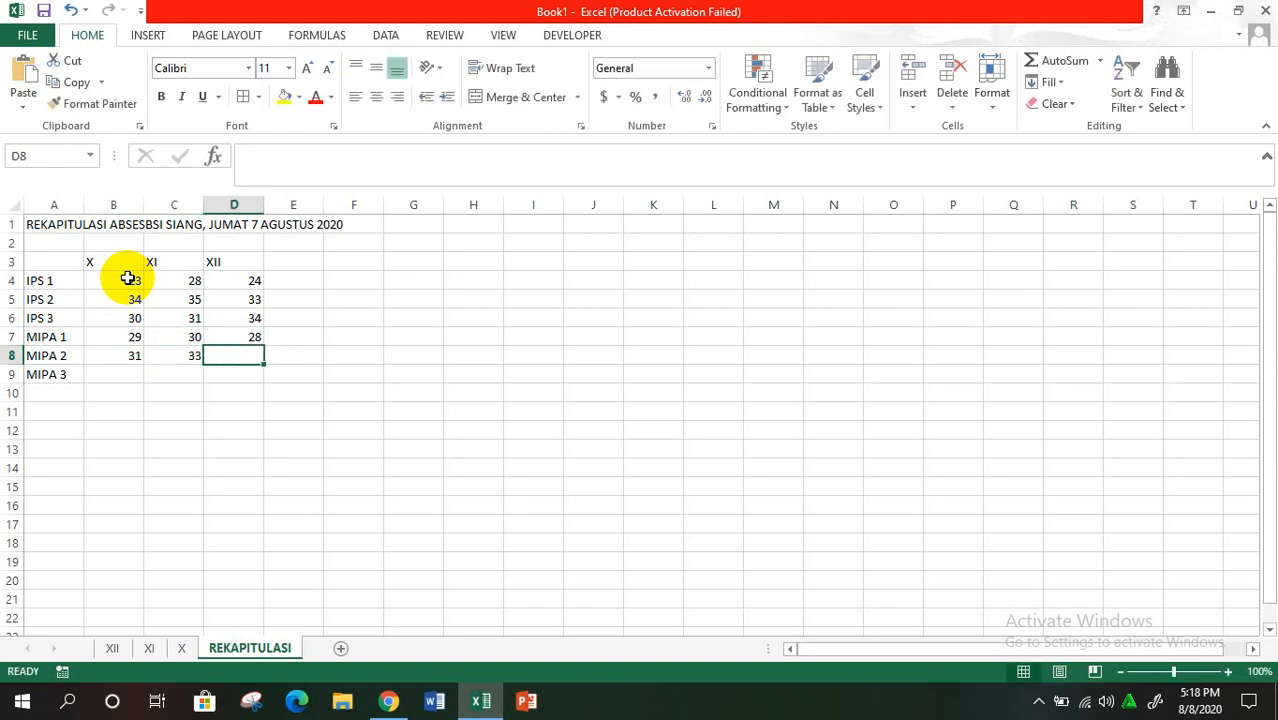
pyautogui.write('34')
pyautogui.press('Return')
# Fill the MIPA 3 row, cells B9 to D9, with the attendance counts 27, 30 and 32.
pyautogui.press('Left')
pyautogui.press('Left')
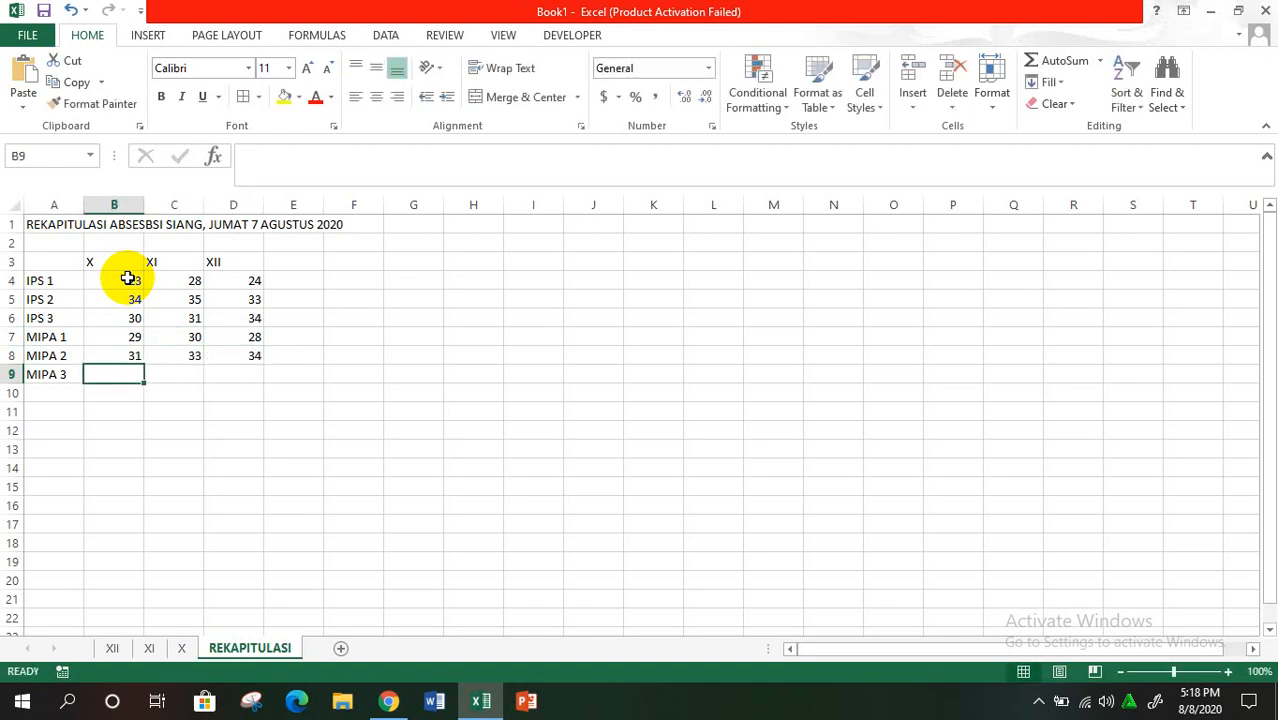
pyautogui.write('27')
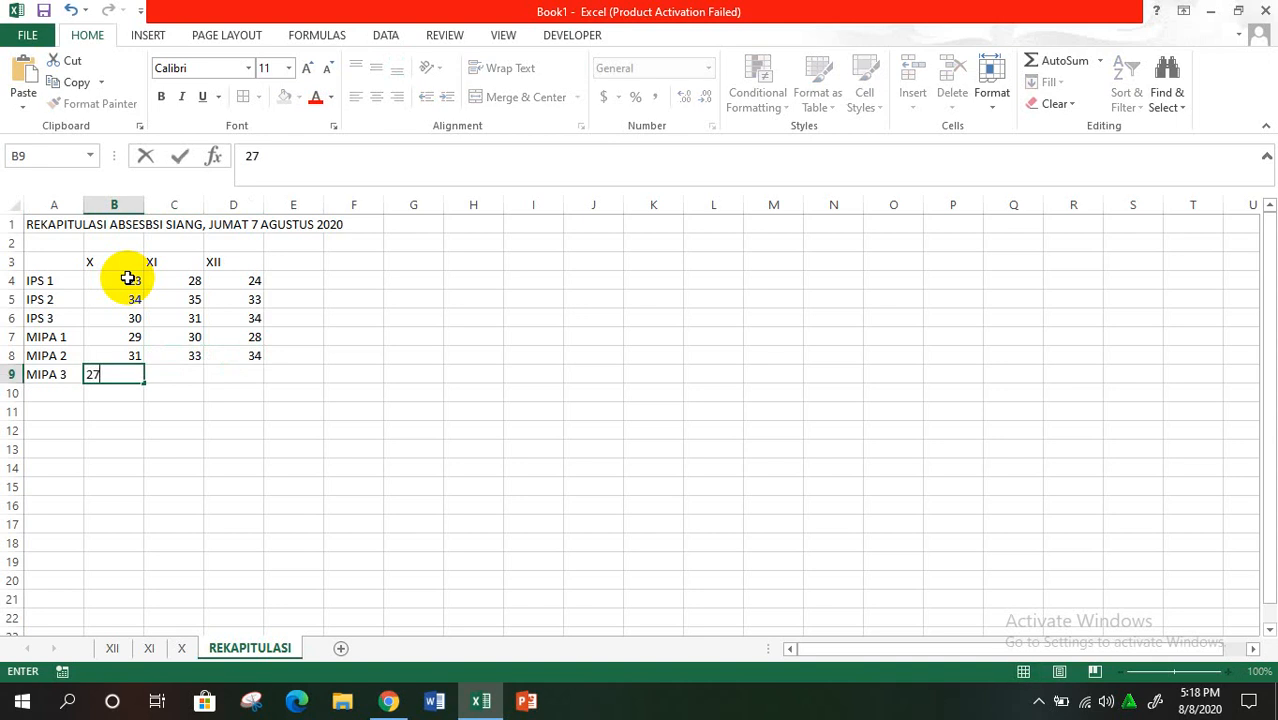
pyautogui.press('Right')
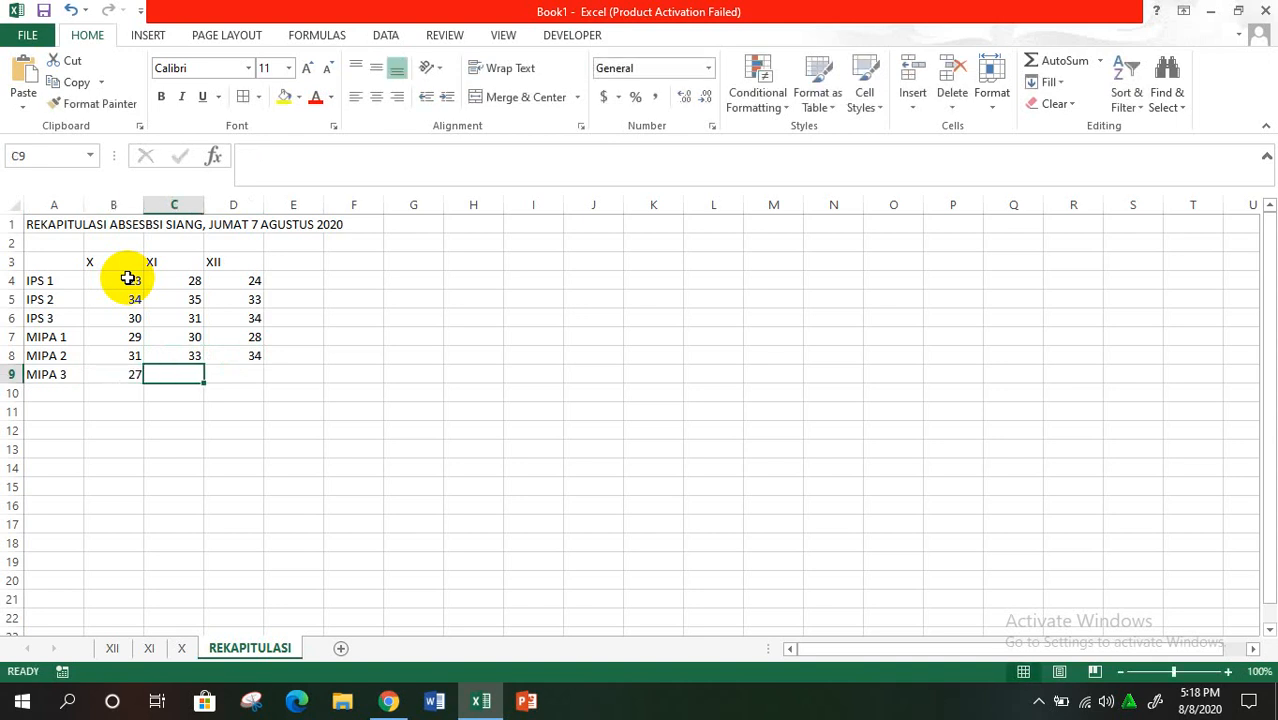
pyautogui.write('30')
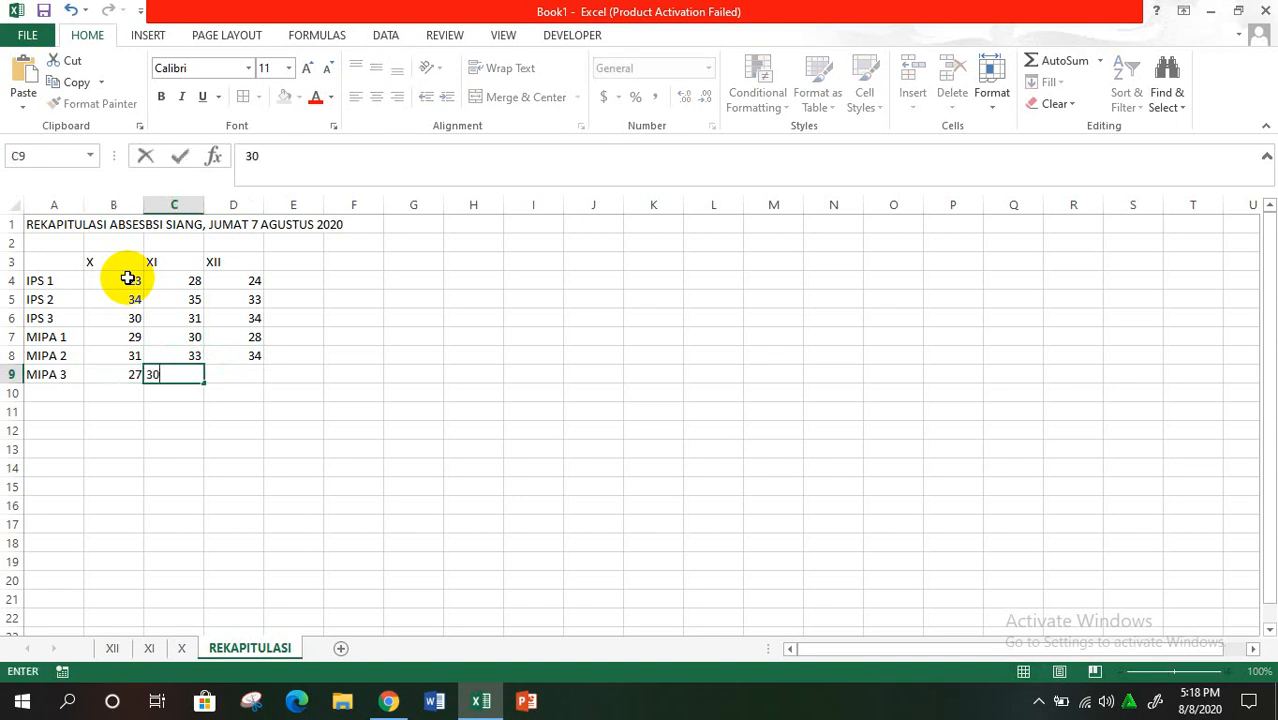
pyautogui.press('Right')
pyautogui.write('3')
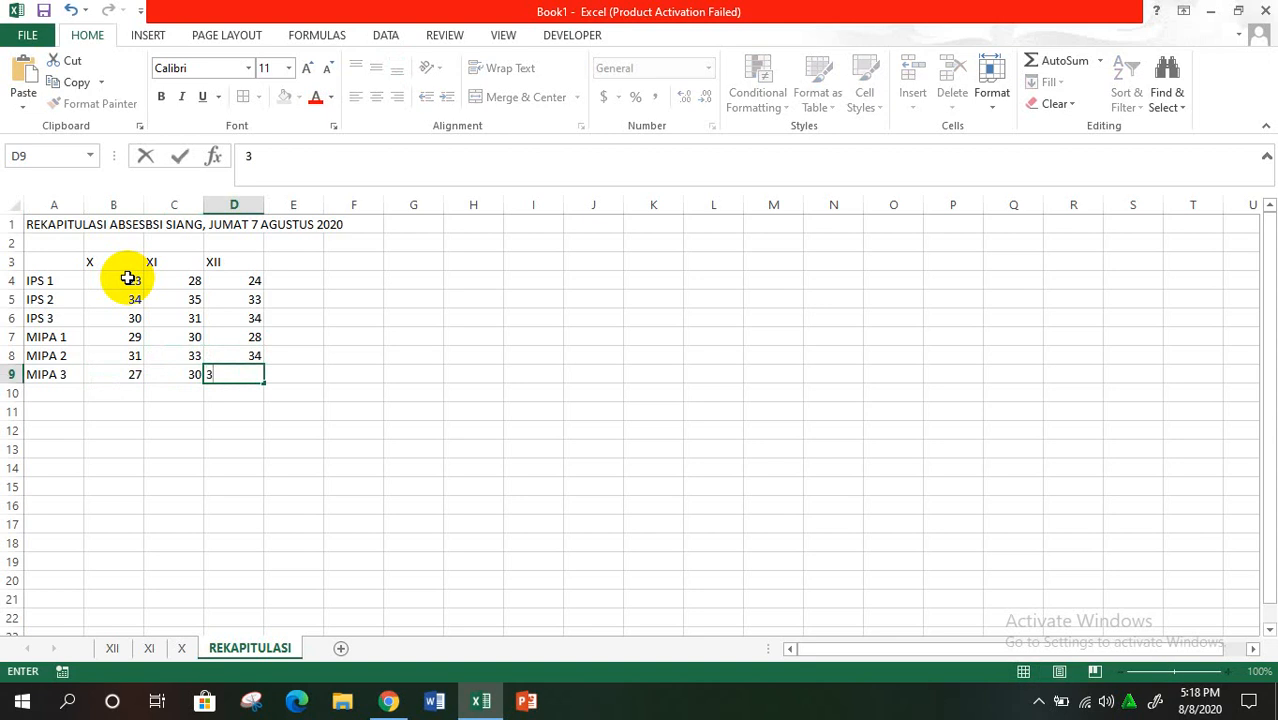
pyautogui.click(191, 428)
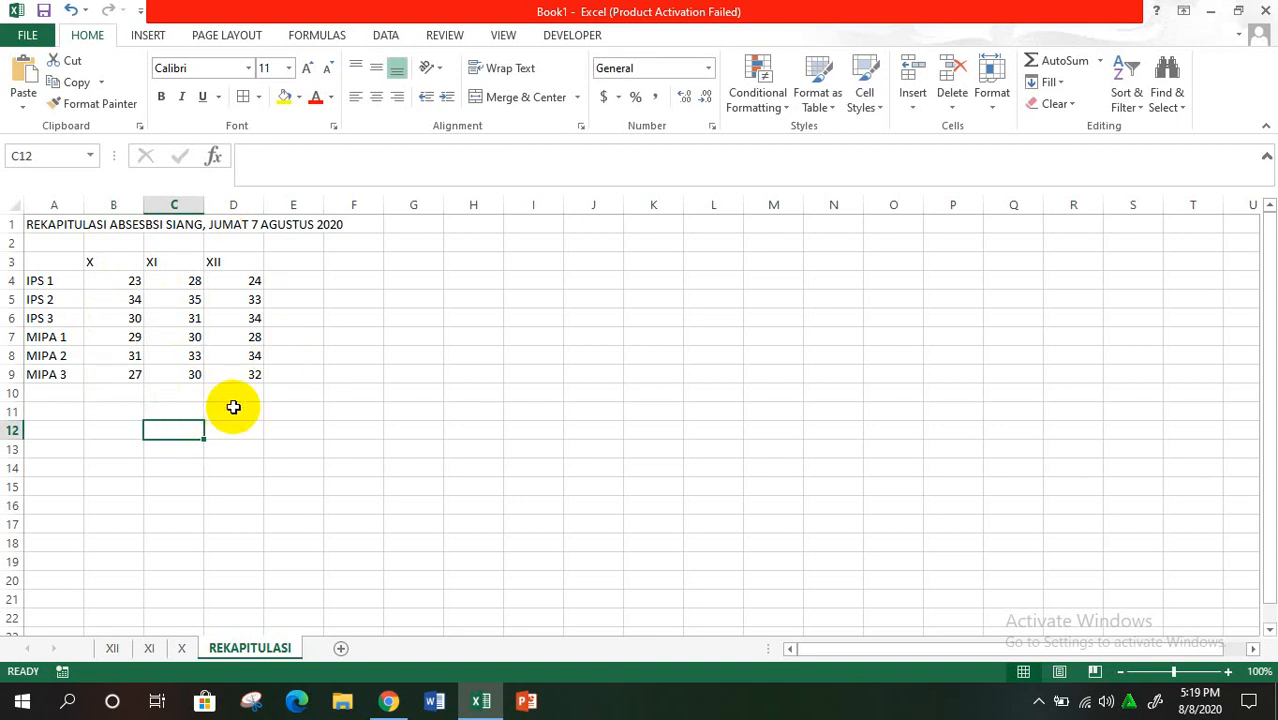
# Label the row below MIPA 3 as JUMLAH in cell A10.
pyautogui.click(56, 393)
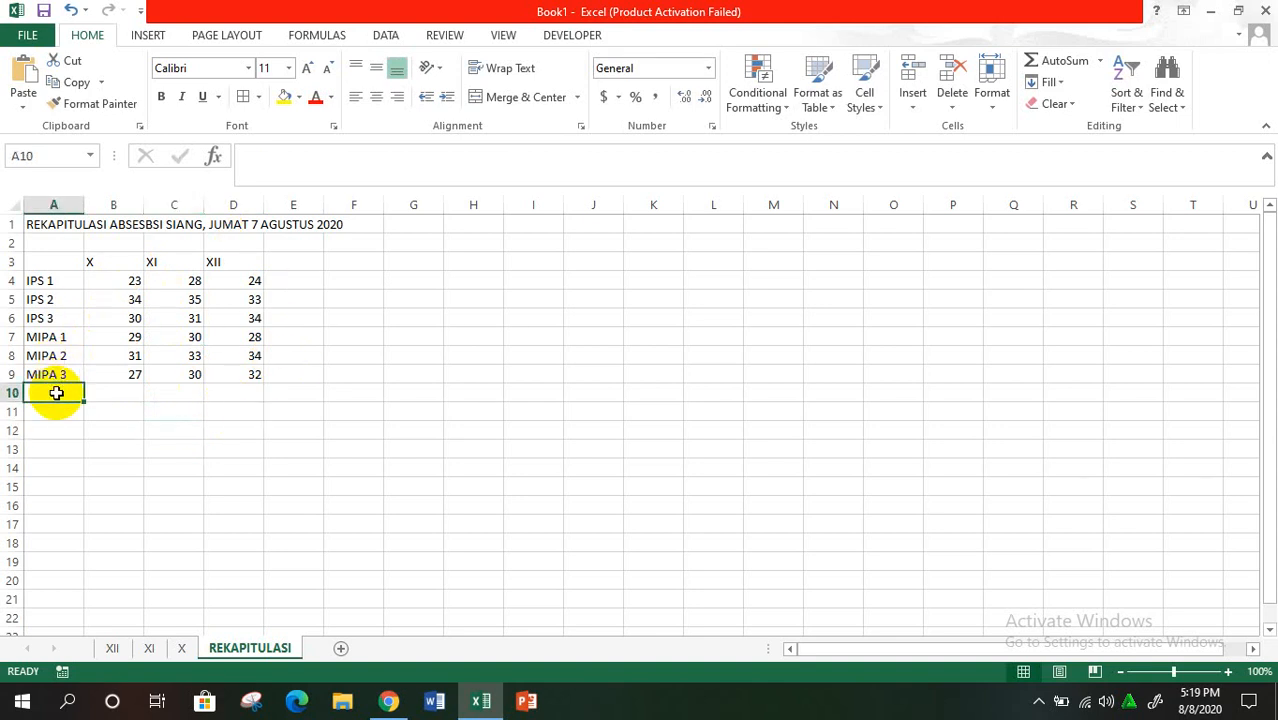
pyautogui.write('JUML')
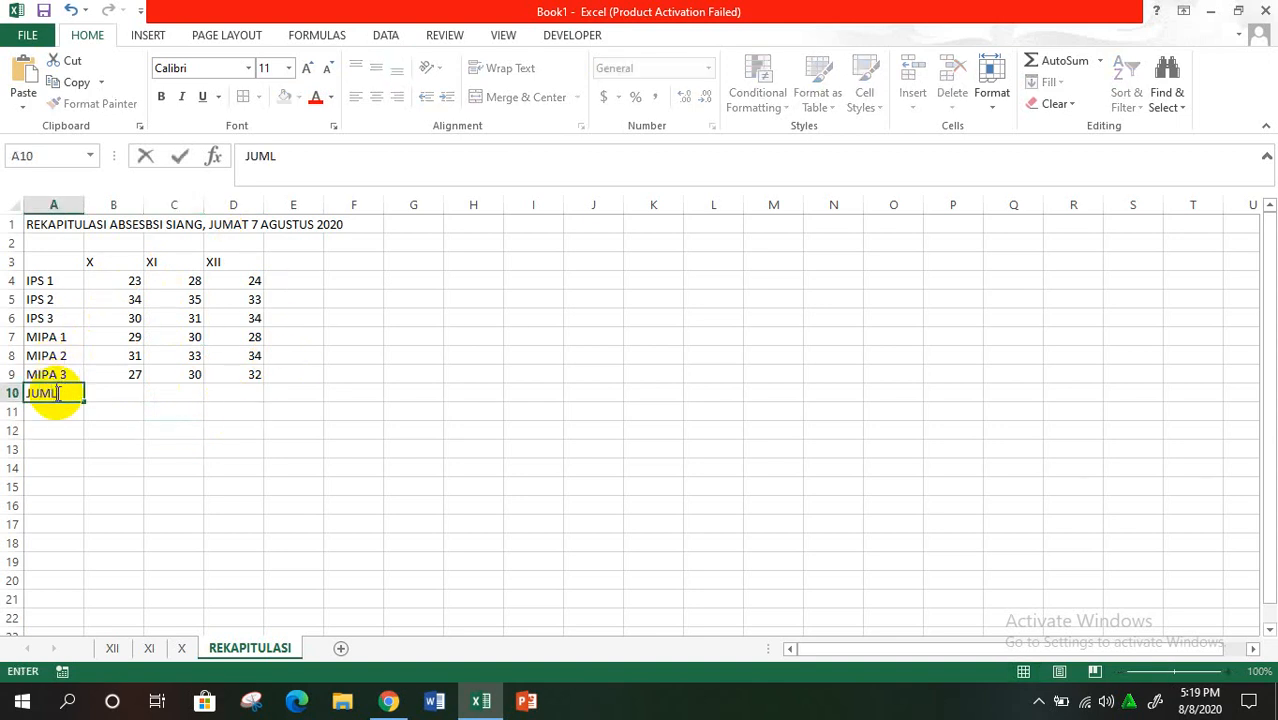
pyautogui.write('AH')
pyautogui.press('Up')
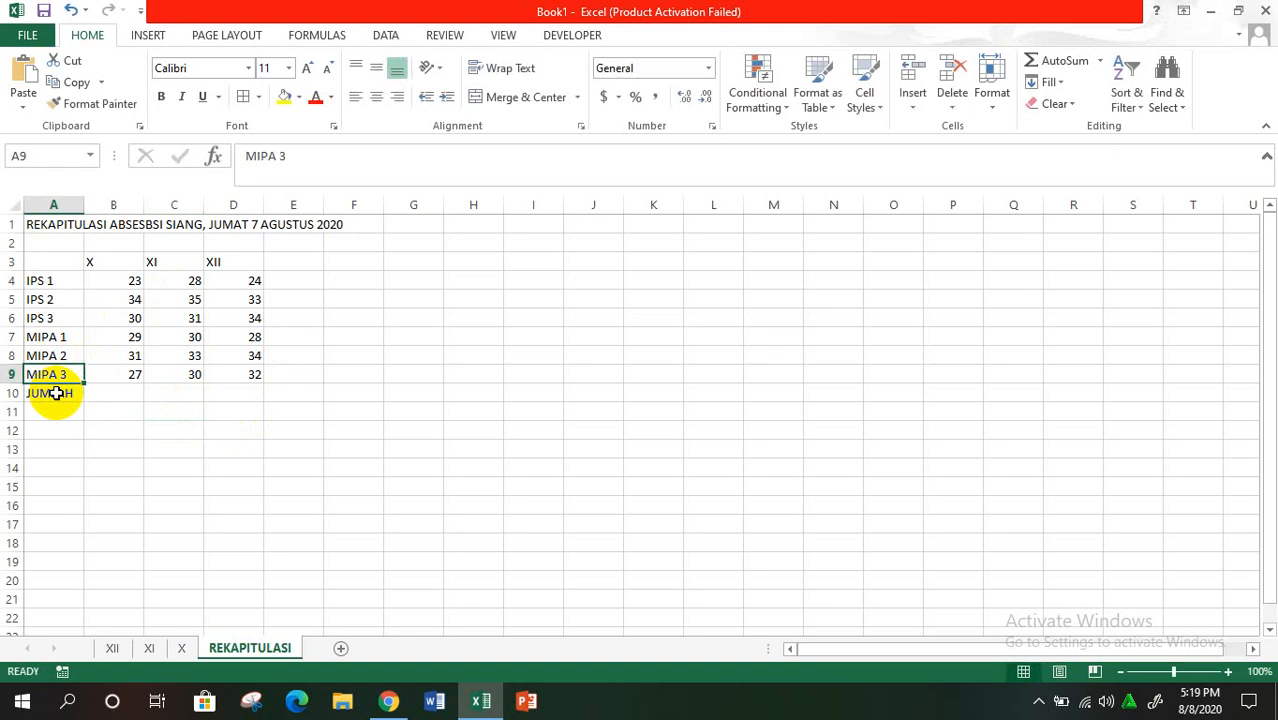
# Try to total the class X column in cell B10 with the formula =SUN(B4:B9).
pyautogui.click(134, 390)
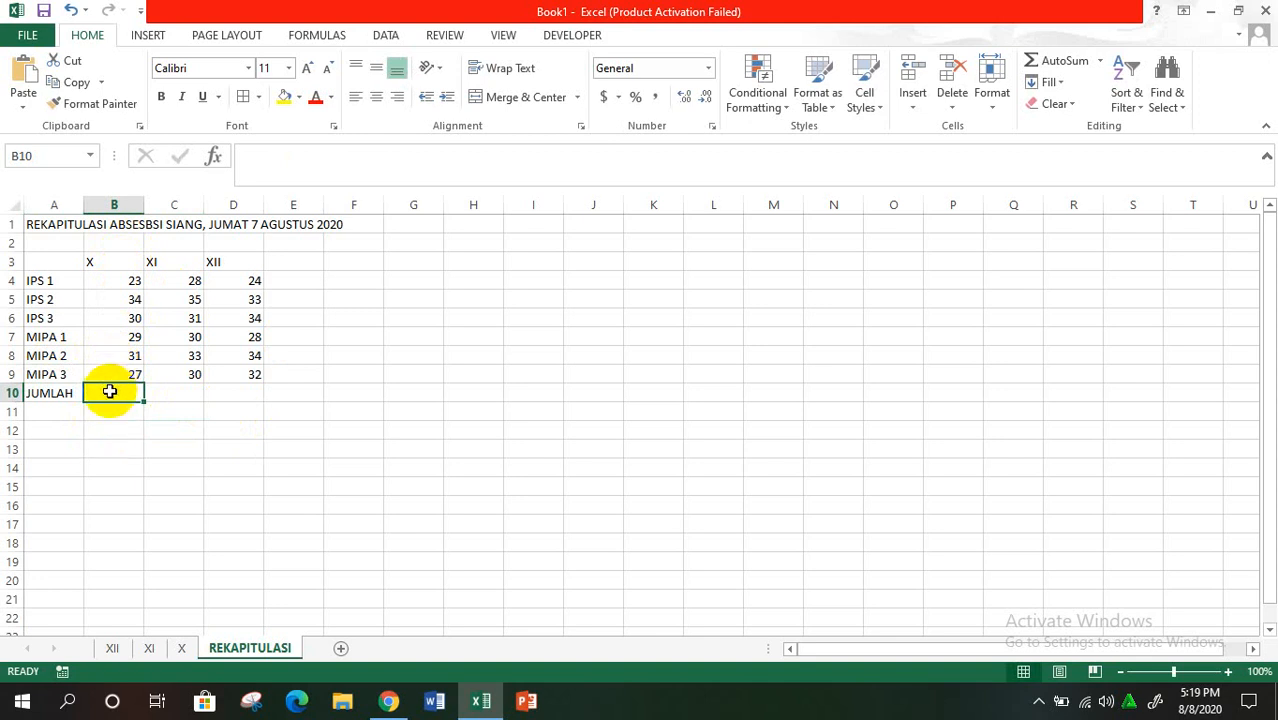
pyautogui.write('=')
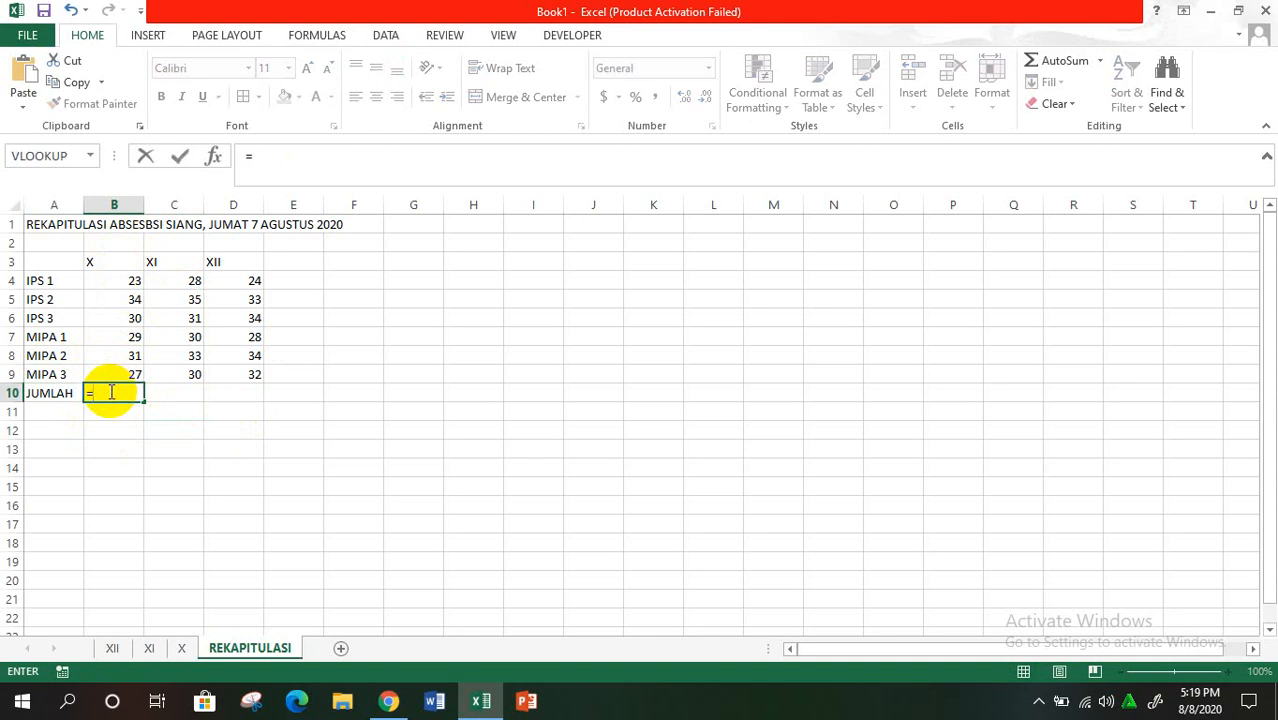
pyautogui.write('SUN(')
pyautogui.moveTo(121, 279); pyautogui.dragTo(119, 371)
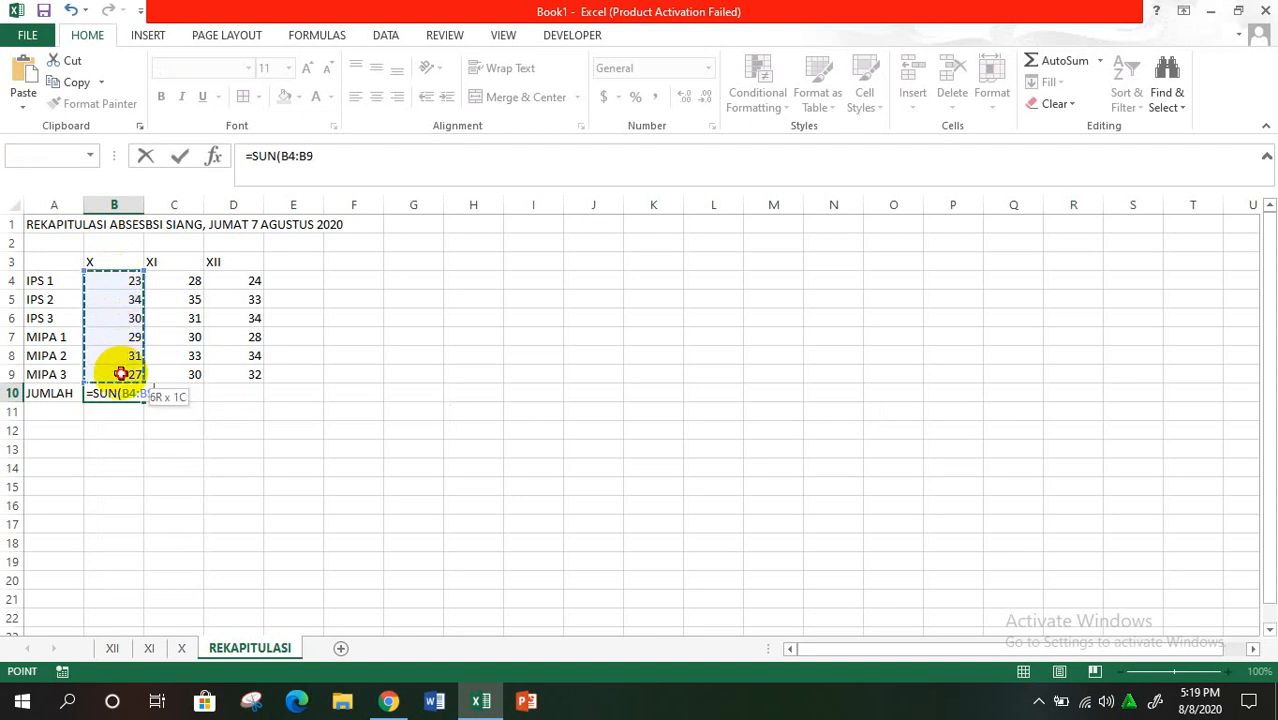
pyautogui.write(')')
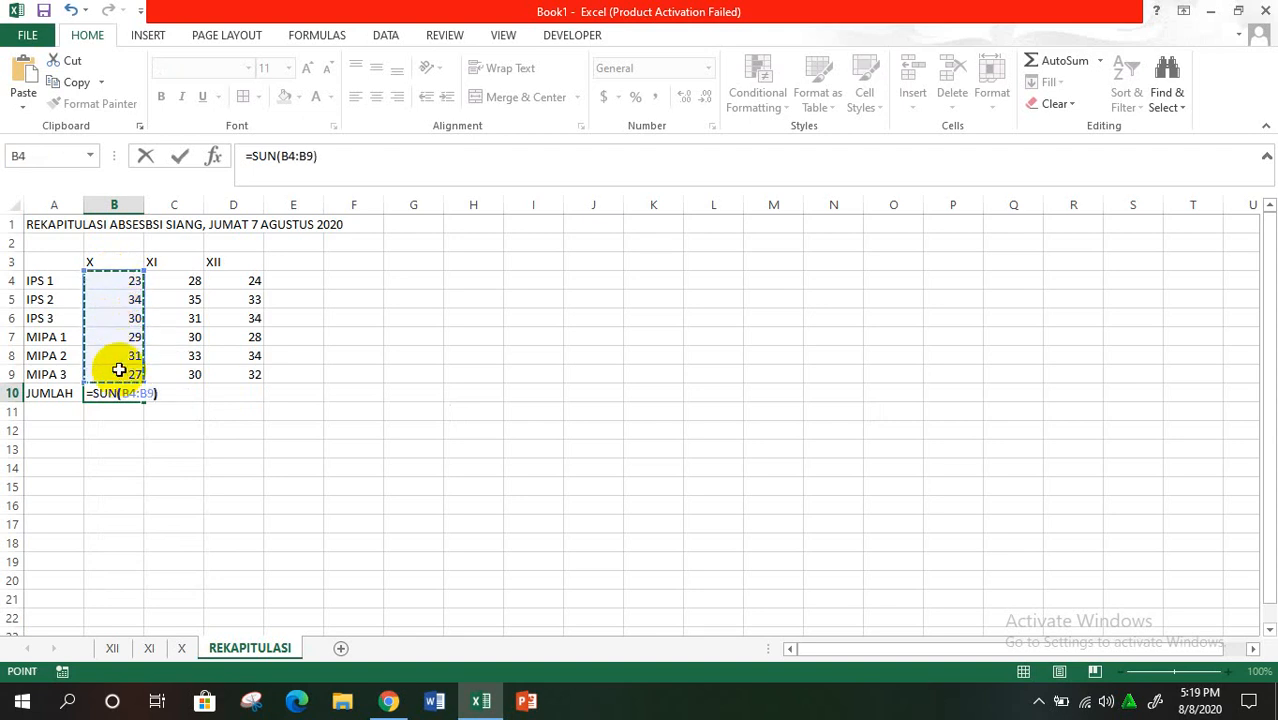
pyautogui.press('Return')
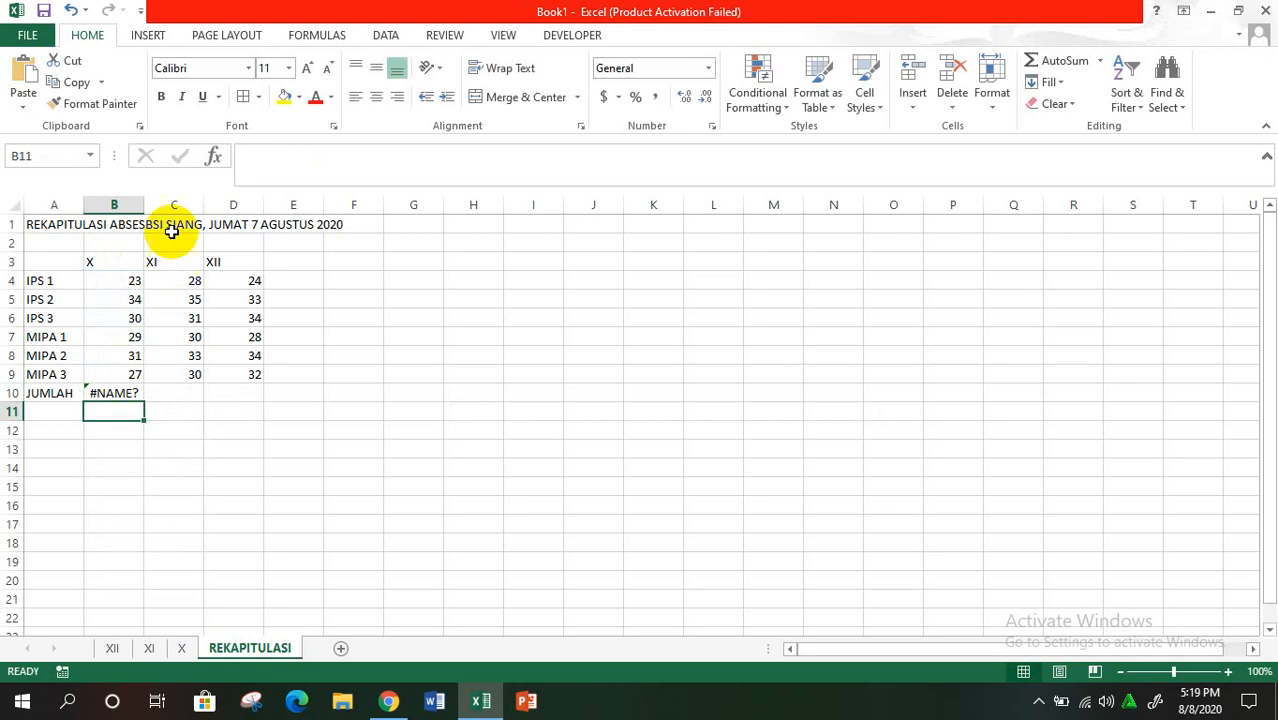
# Widen column B slightly and correct the formula in cell B10 to =SUM(B4:B9).
pyautogui.moveTo(145, 203); pyautogui.dragTo(156, 204)
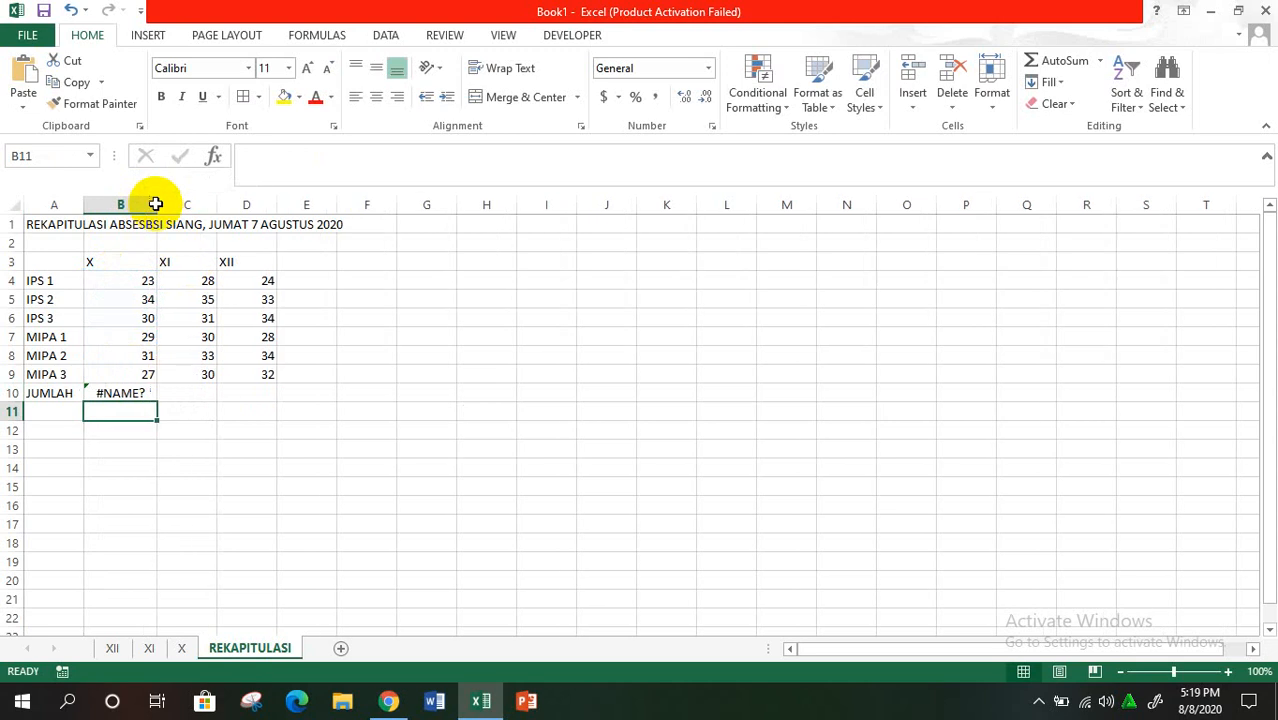
pyautogui.click(137, 393)
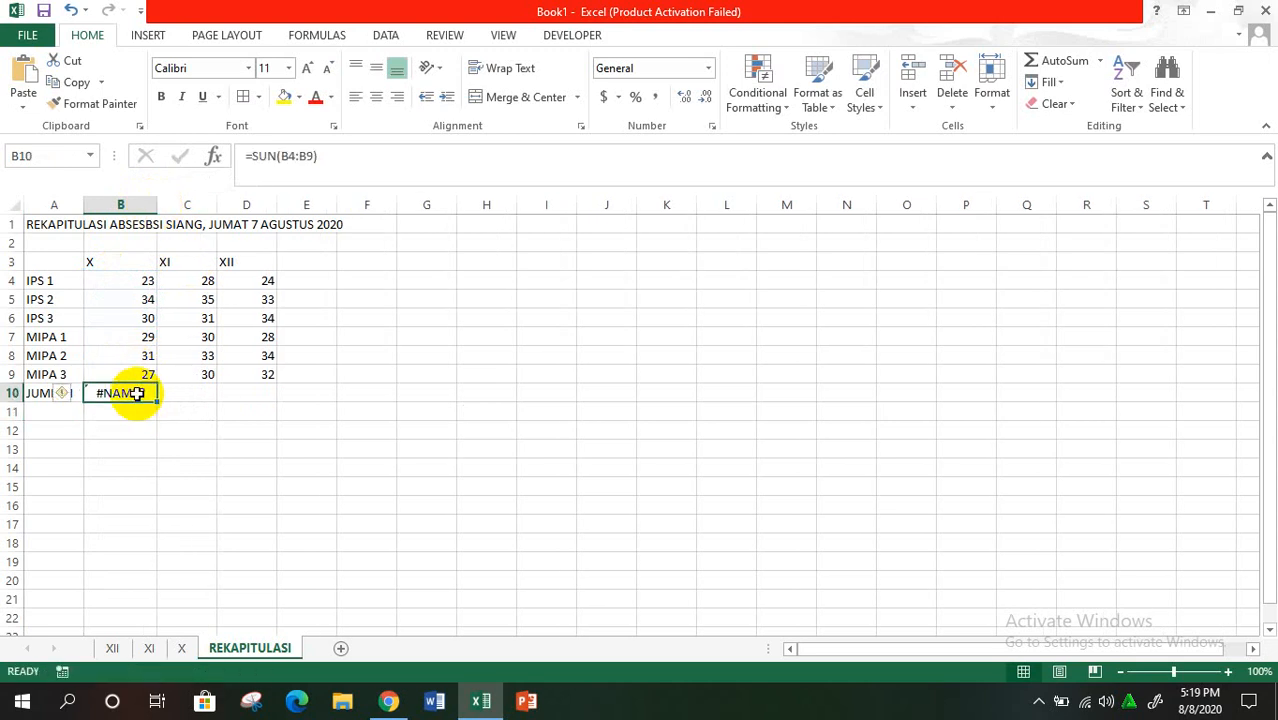
pyautogui.click(275, 155)
pyautogui.press('BackSpace')
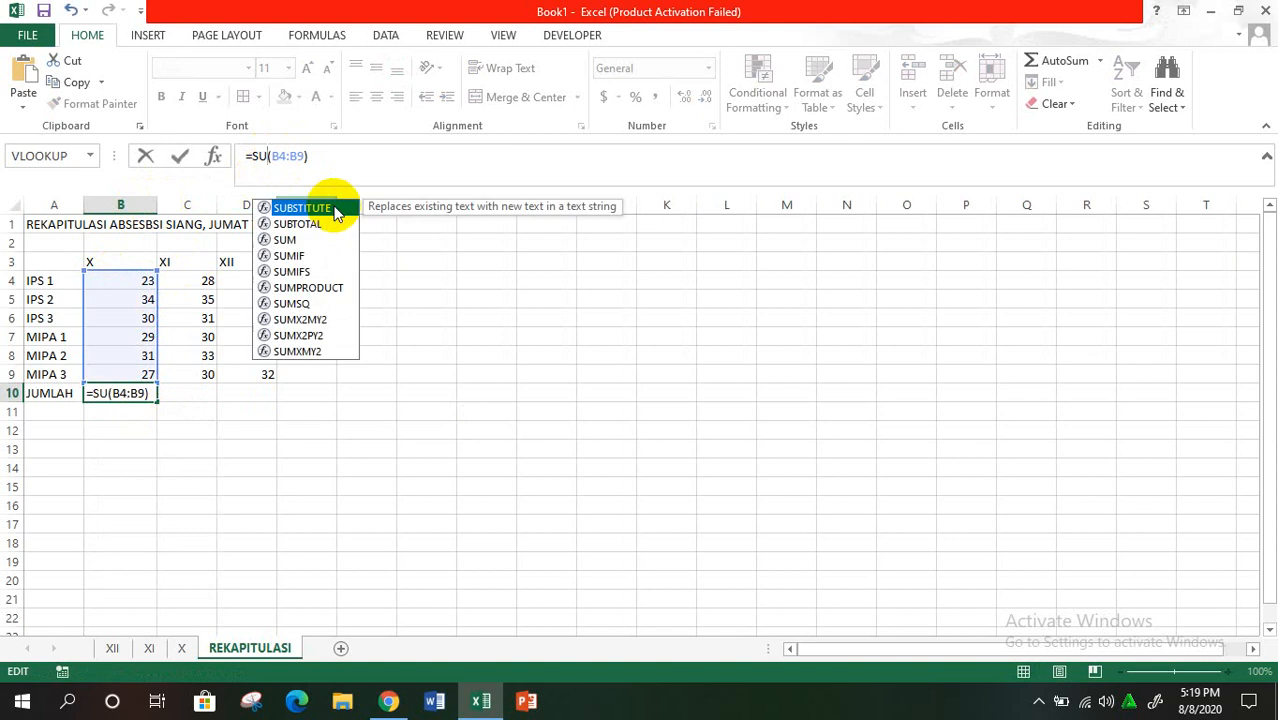
pyautogui.write('M')
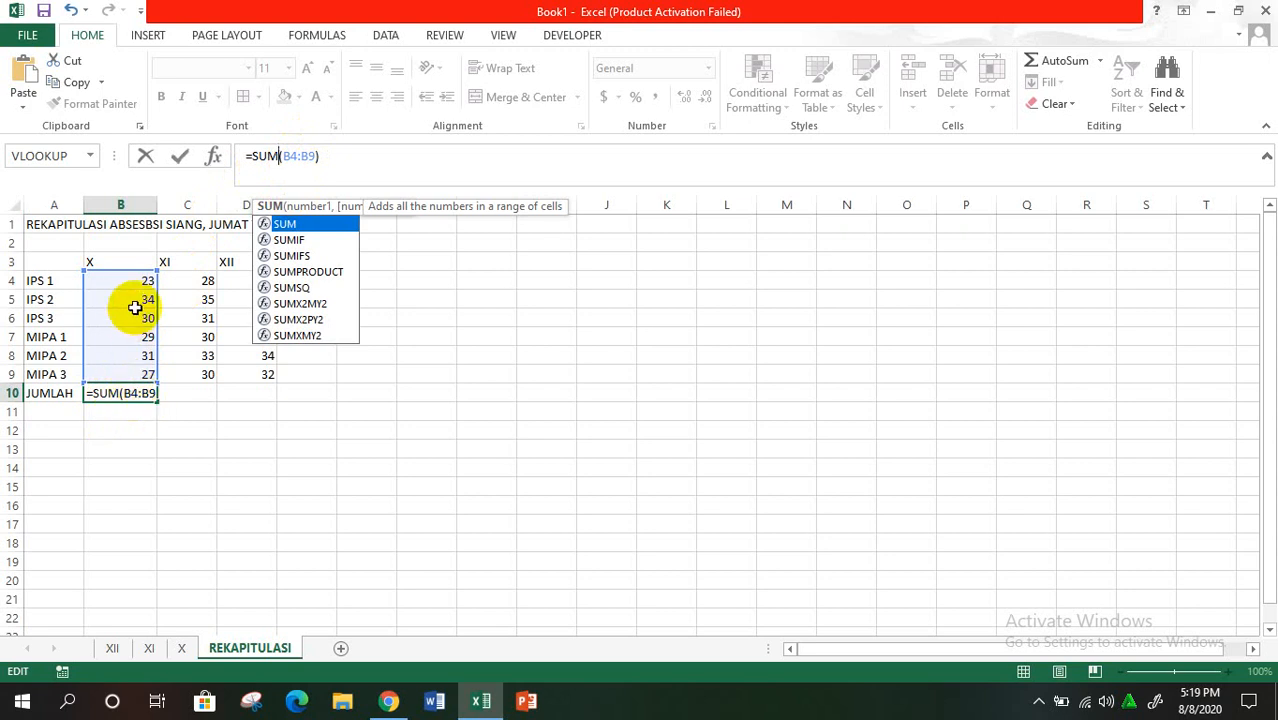
pyautogui.moveTo(140, 280); pyautogui.dragTo(141, 373)
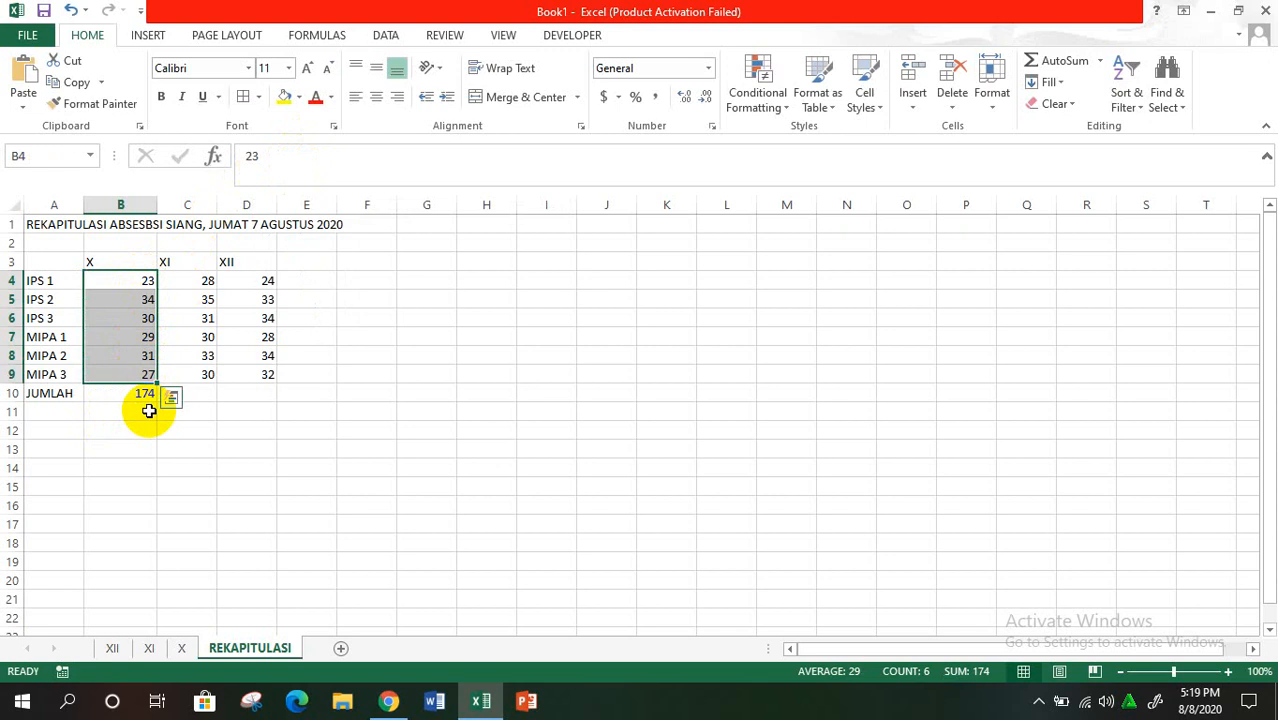
# Clear and re-enter the class X total in B10 as =SUM(B4:B9), and fill it across to C10 and D10.
pyautogui.click(137, 393)
pyautogui.press('BackSpace')
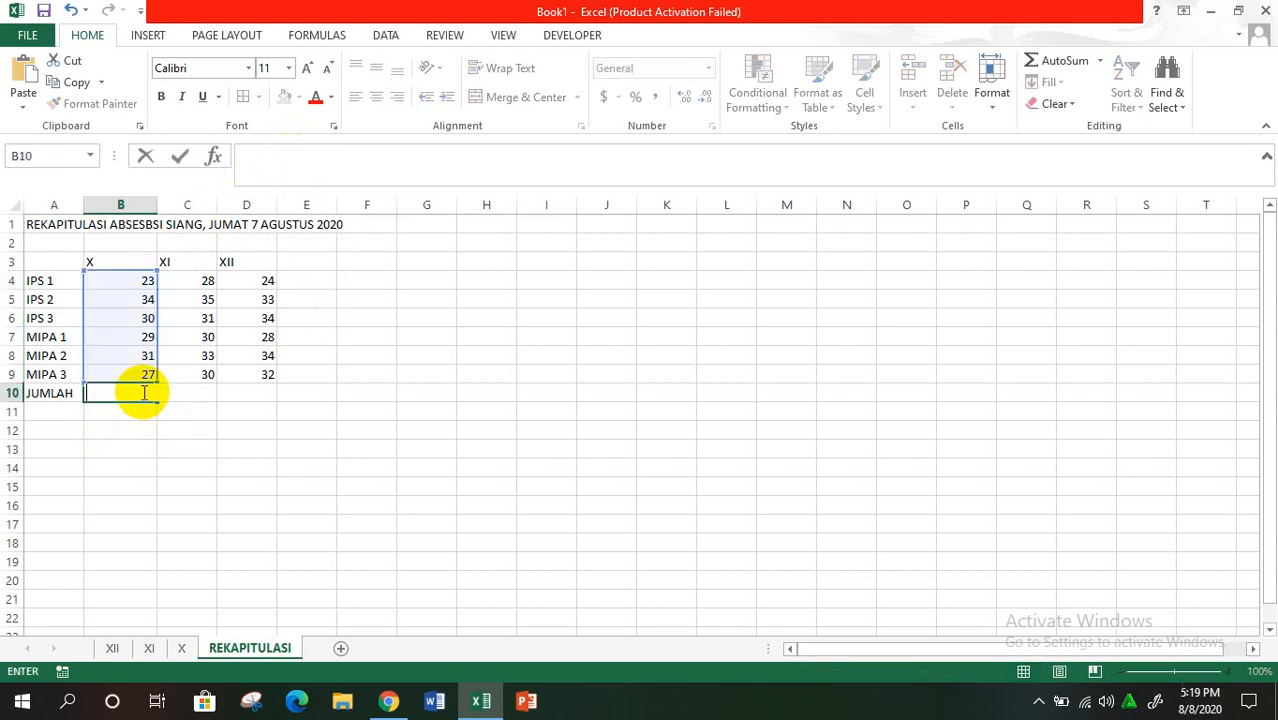
pyautogui.click(143, 422)
pyautogui.click(133, 391)
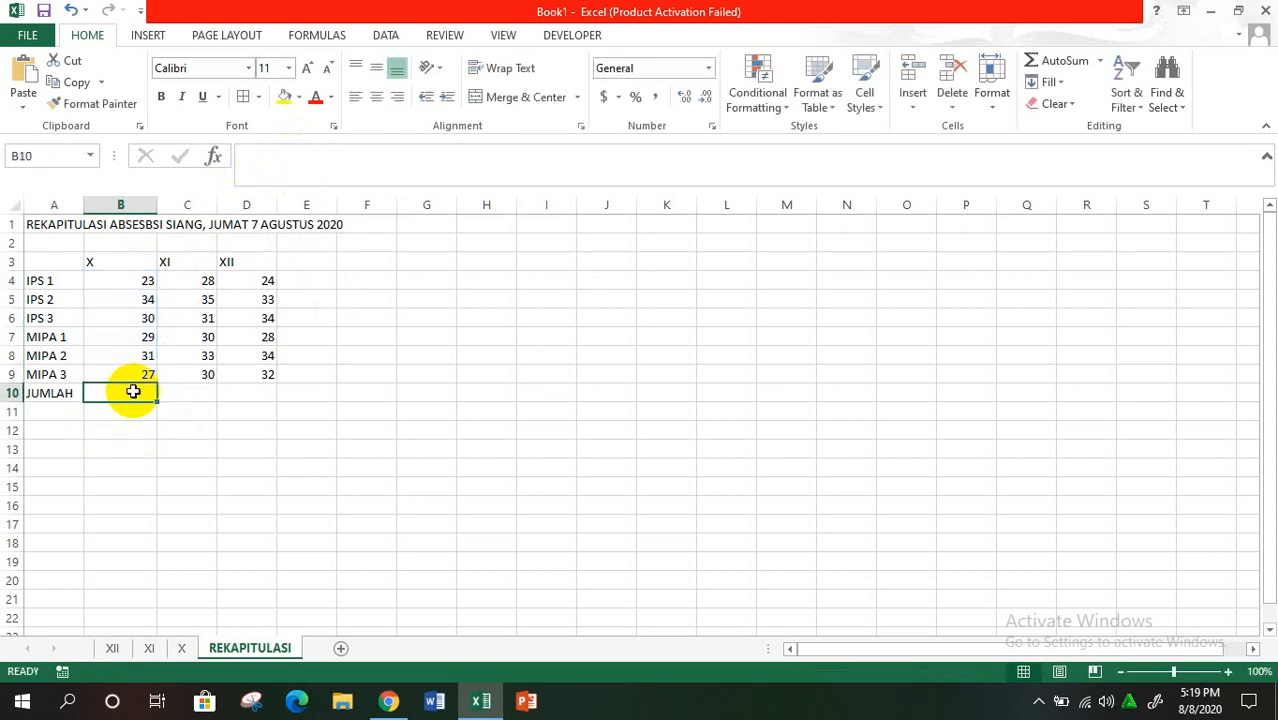
pyautogui.write('=')
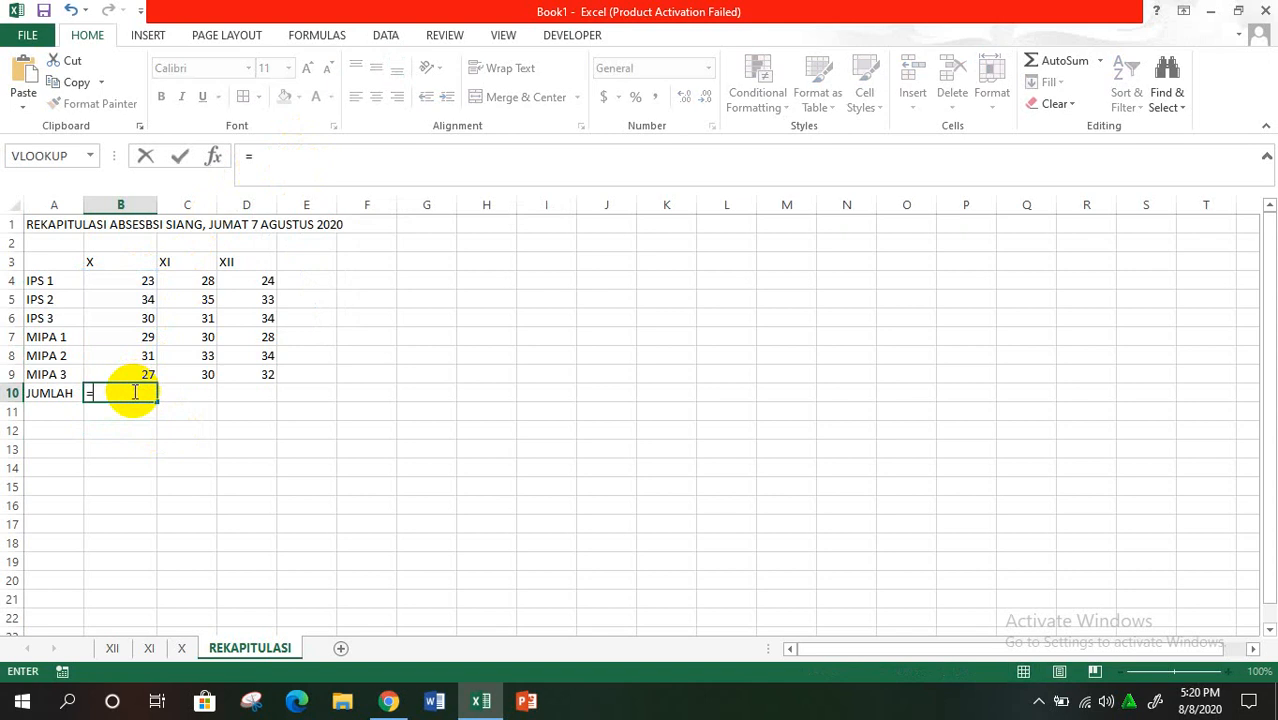
pyautogui.write('(')
pyautogui.write('SUM')
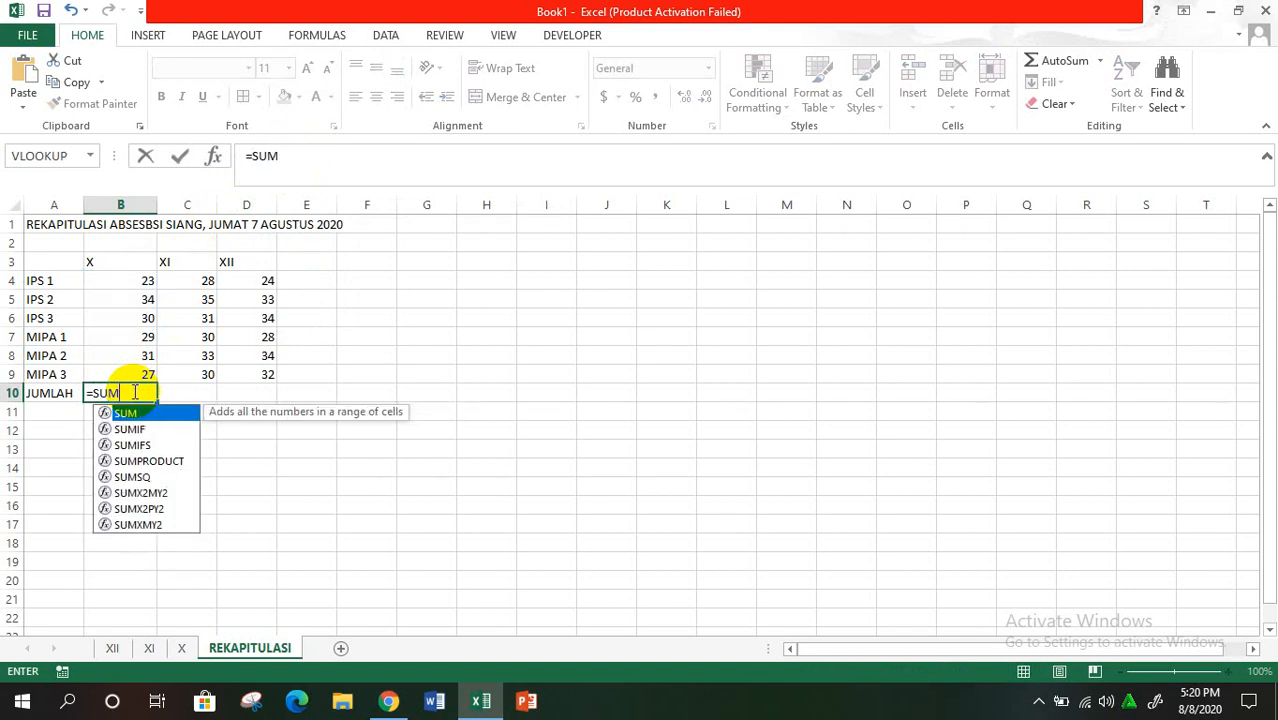
pyautogui.write('(')
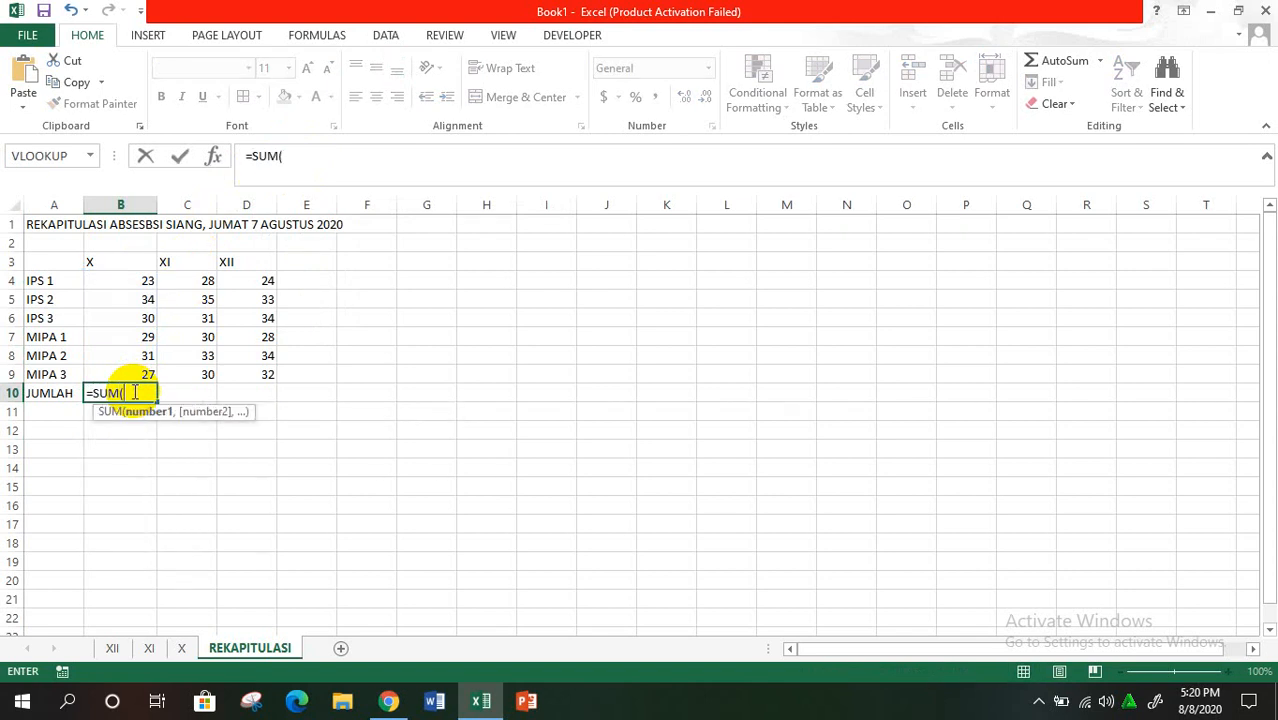
pyautogui.click(128, 280)
pyautogui.moveTo(128, 280); pyautogui.dragTo(128, 365)
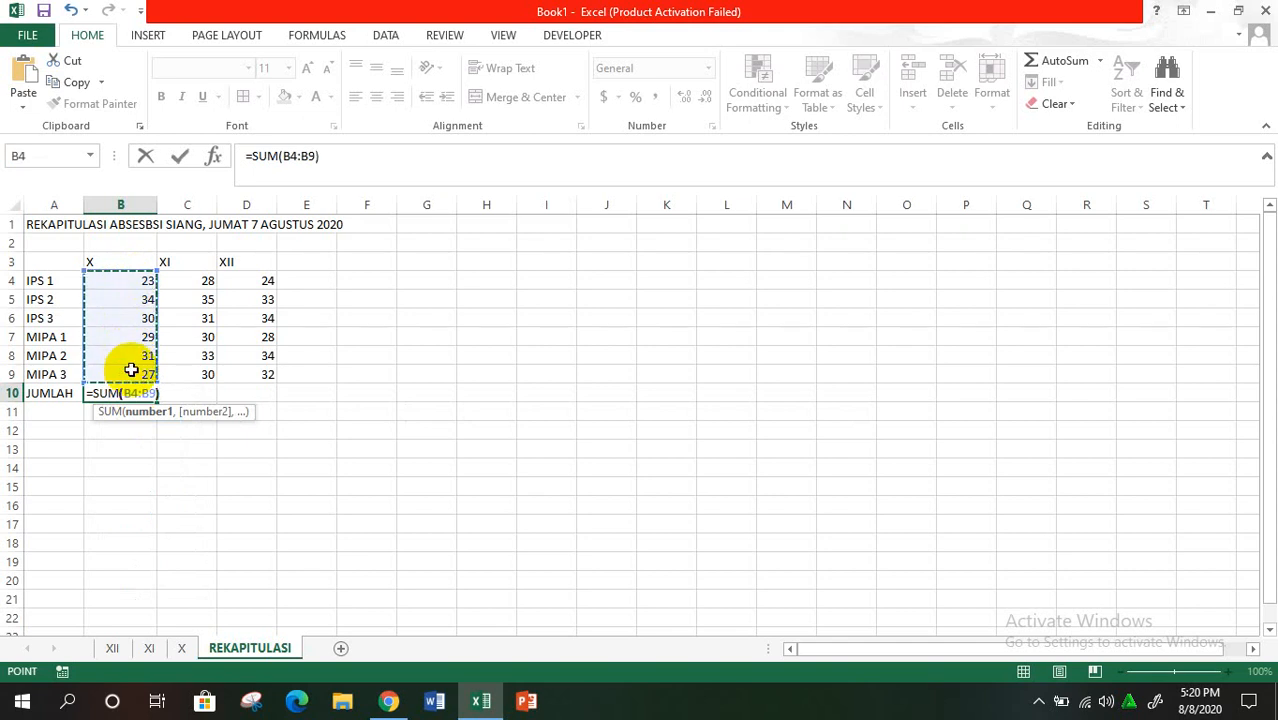
pyautogui.write(')')
pyautogui.press('Return')
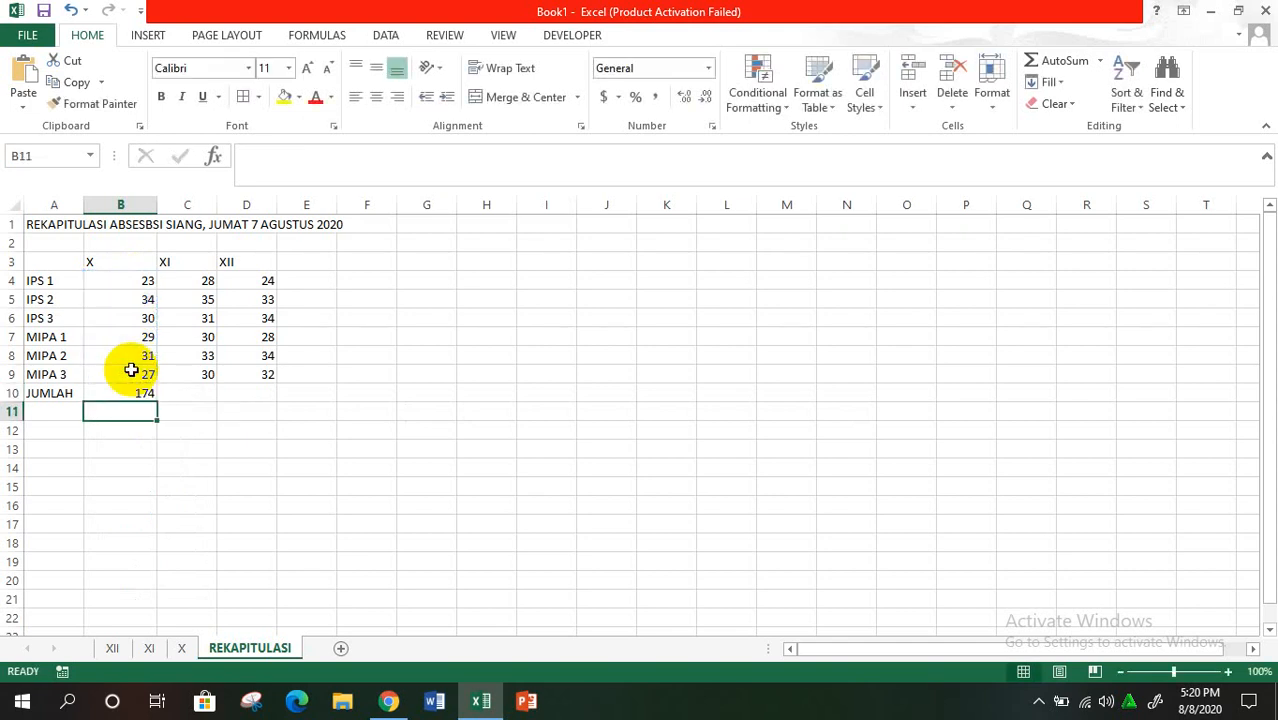
pyautogui.click(140, 391)
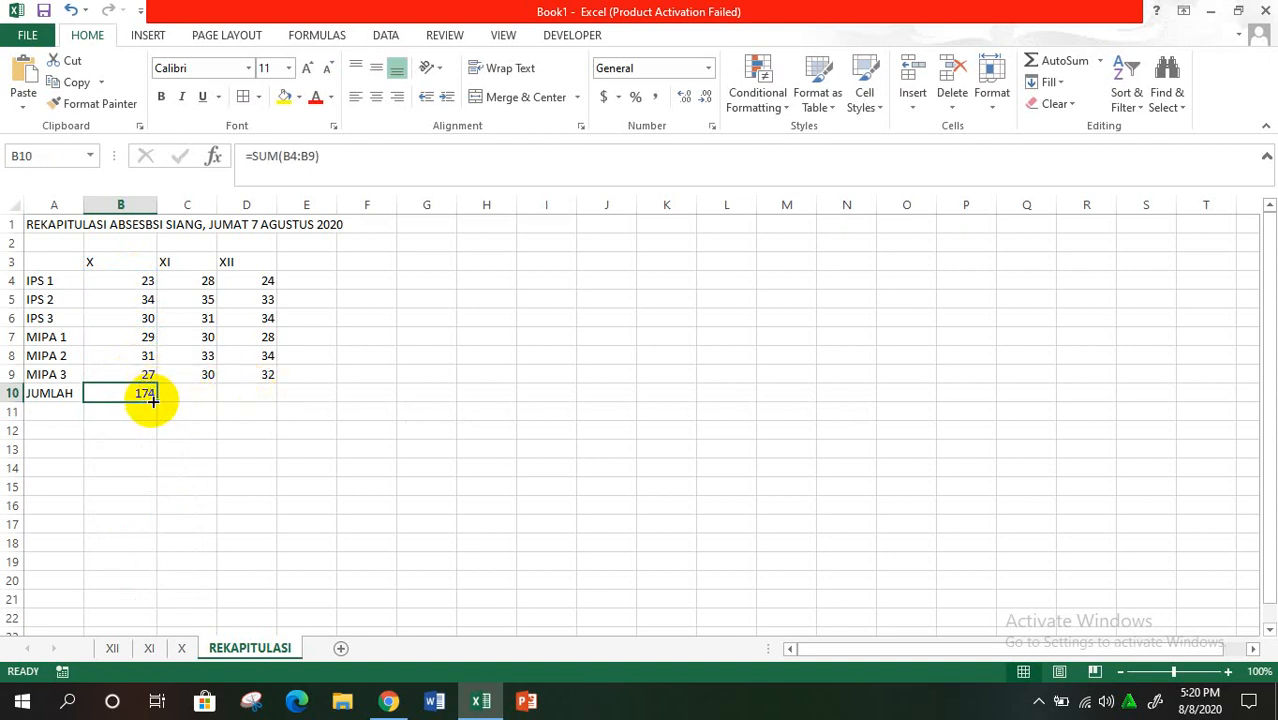
pyautogui.moveTo(152, 401); pyautogui.dragTo(257, 403)
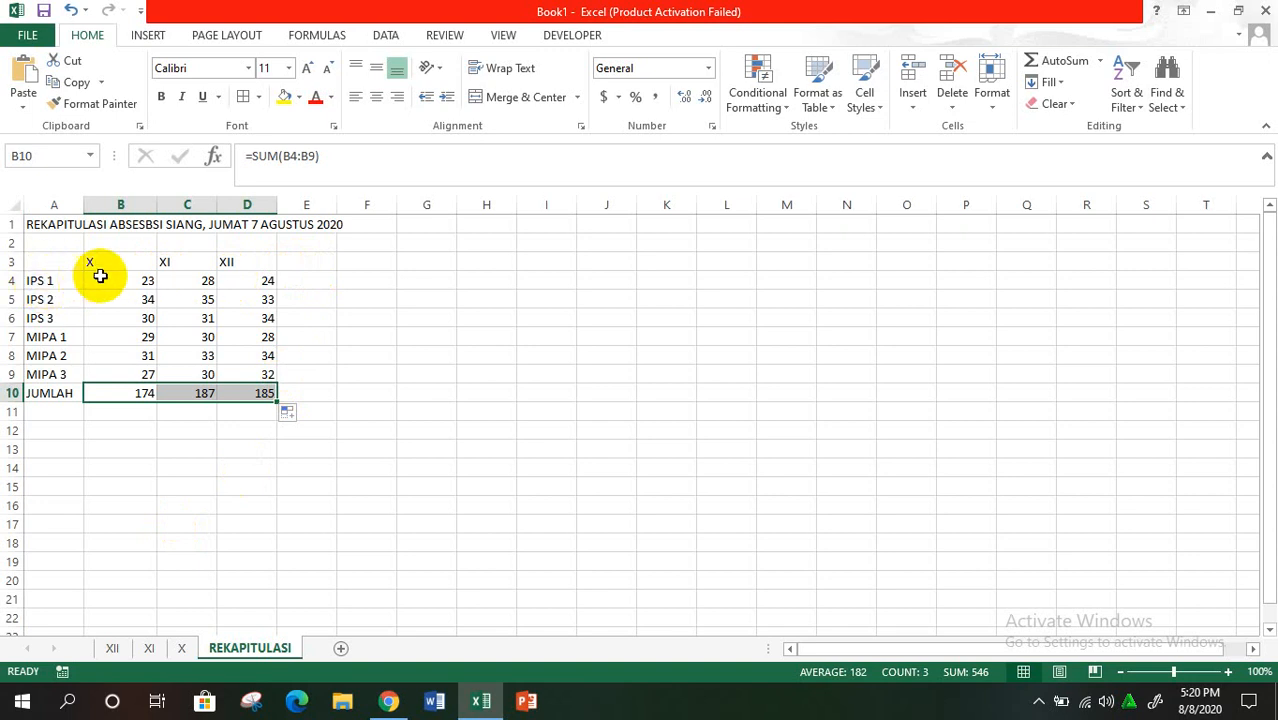
# Total the IPS 1 row in cell E4 with the formula =SUM(B4:D4).
pyautogui.click(316, 285)
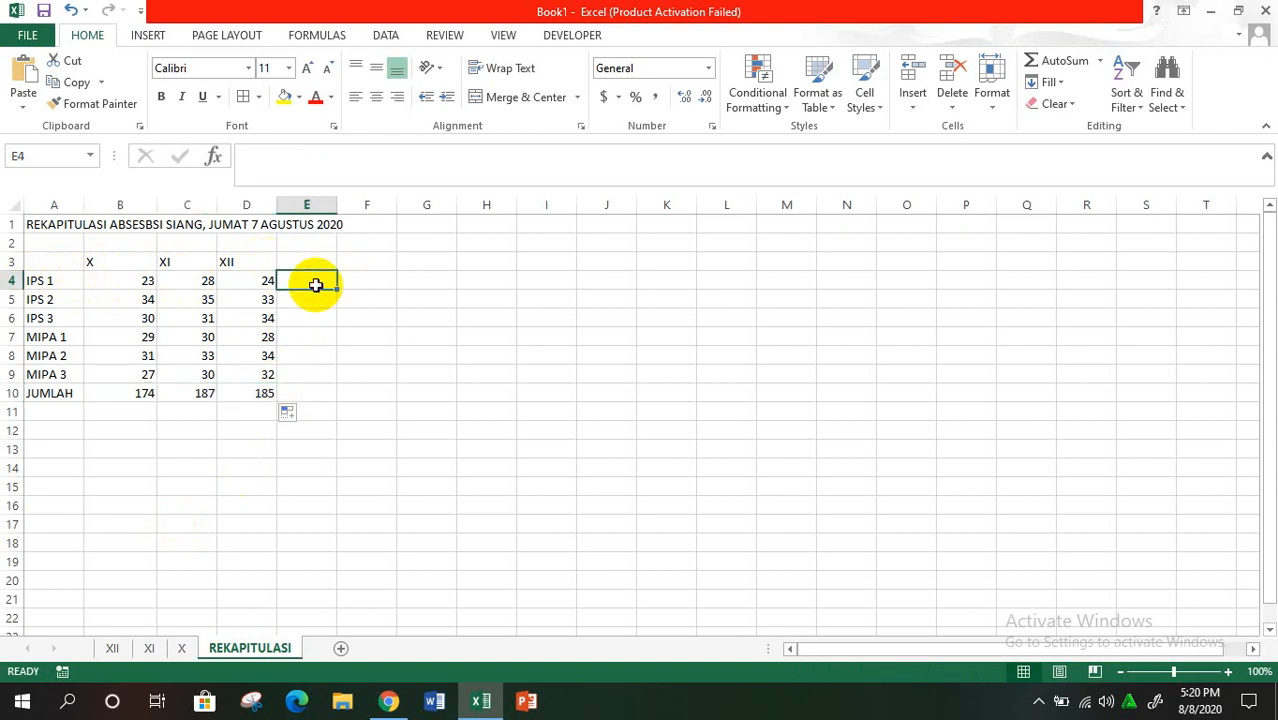
pyautogui.write('=S')
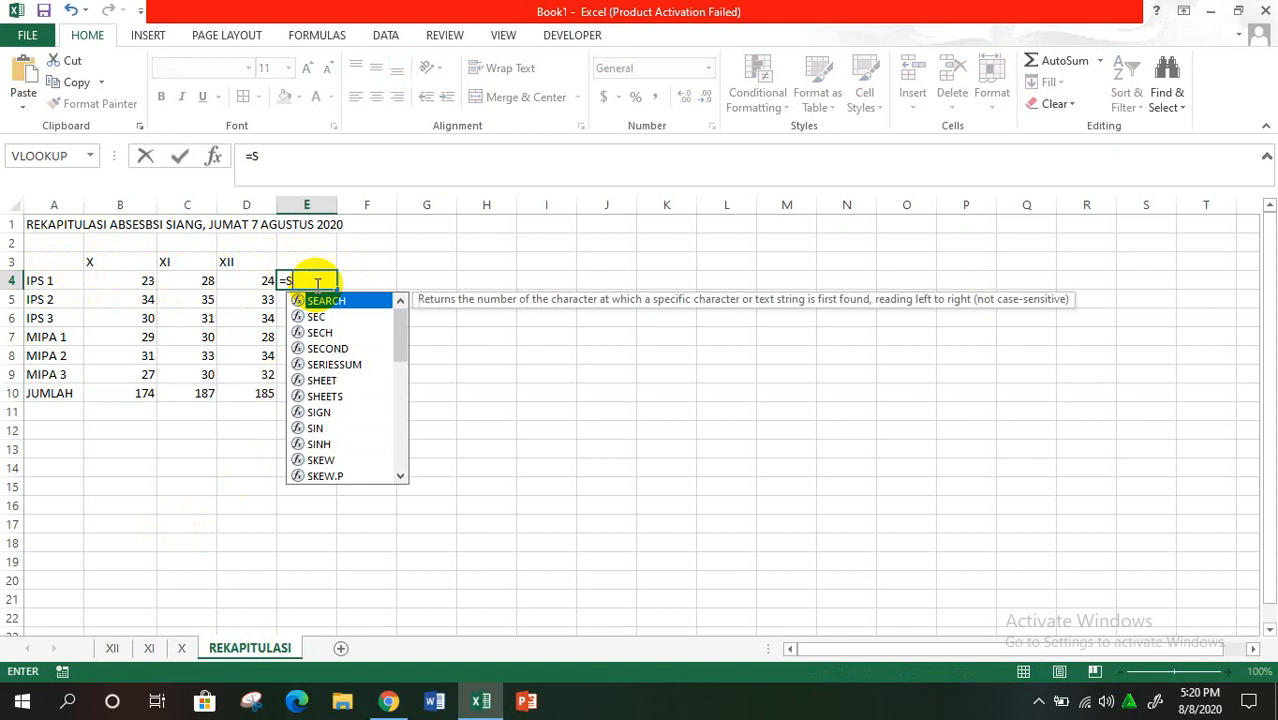
pyautogui.write('UM(')
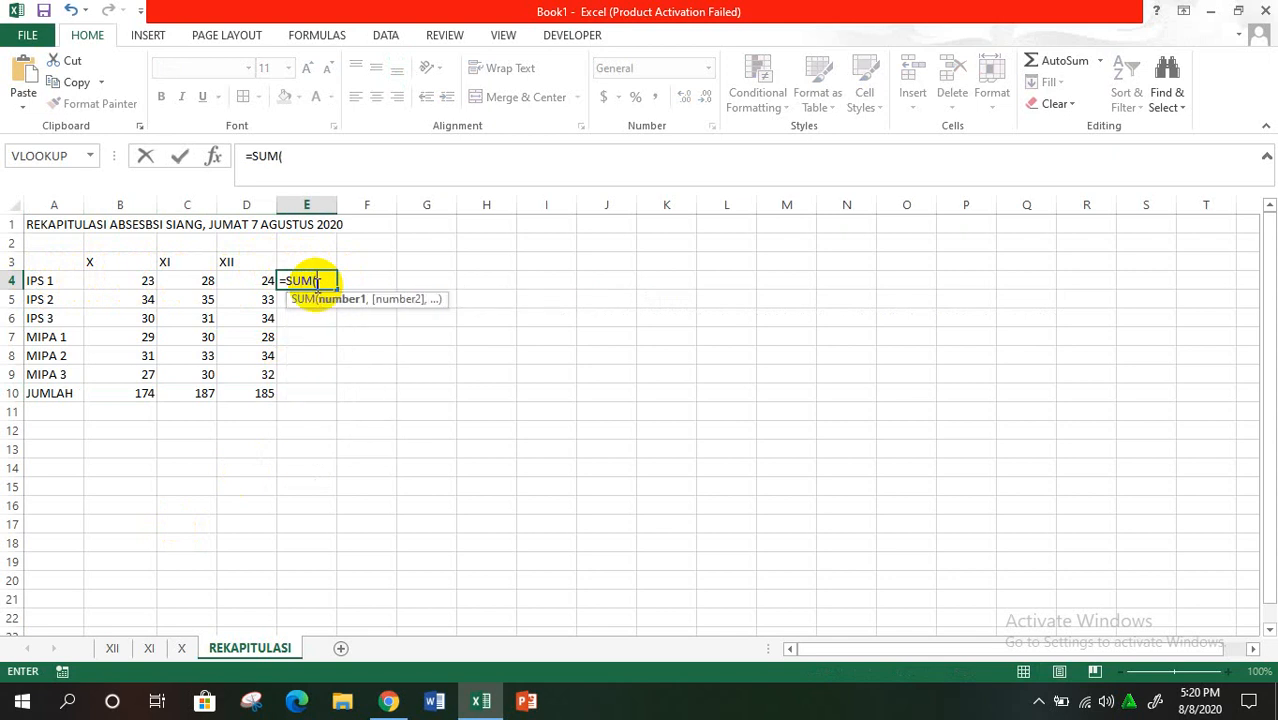
pyautogui.moveTo(144, 280); pyautogui.dragTo(251, 283)
pyautogui.write(')')
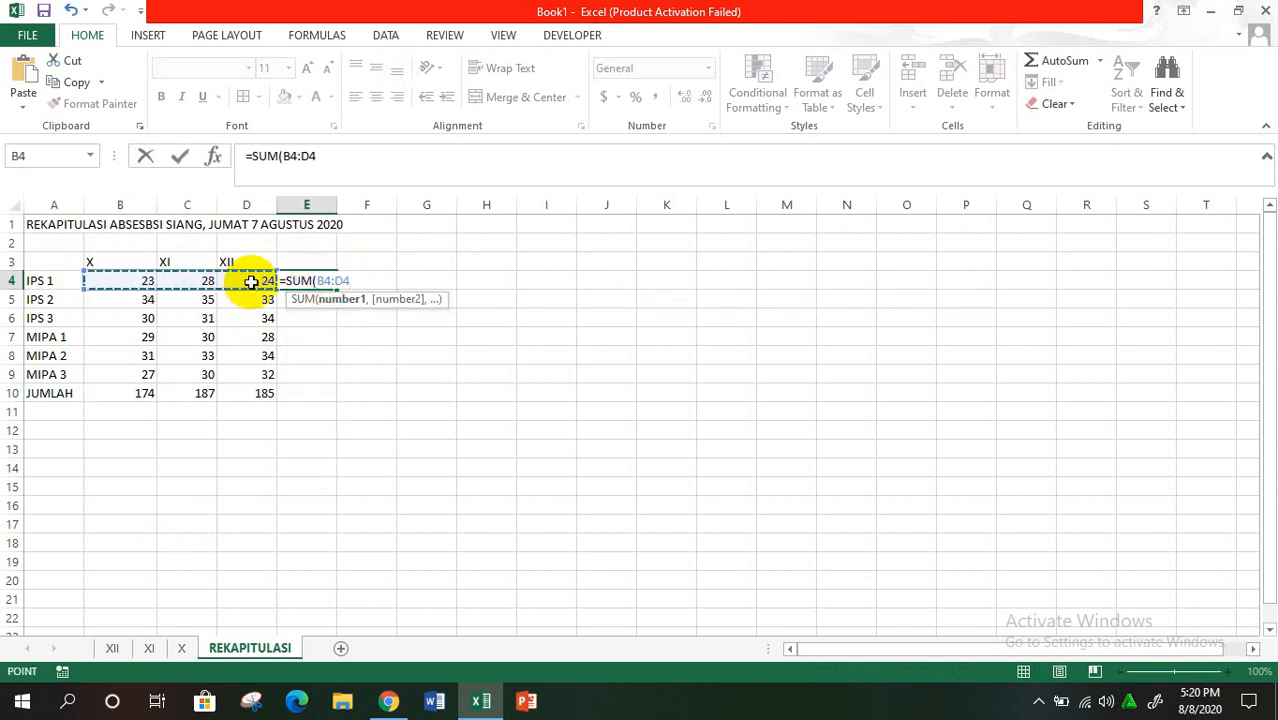
pyautogui.press('Return')
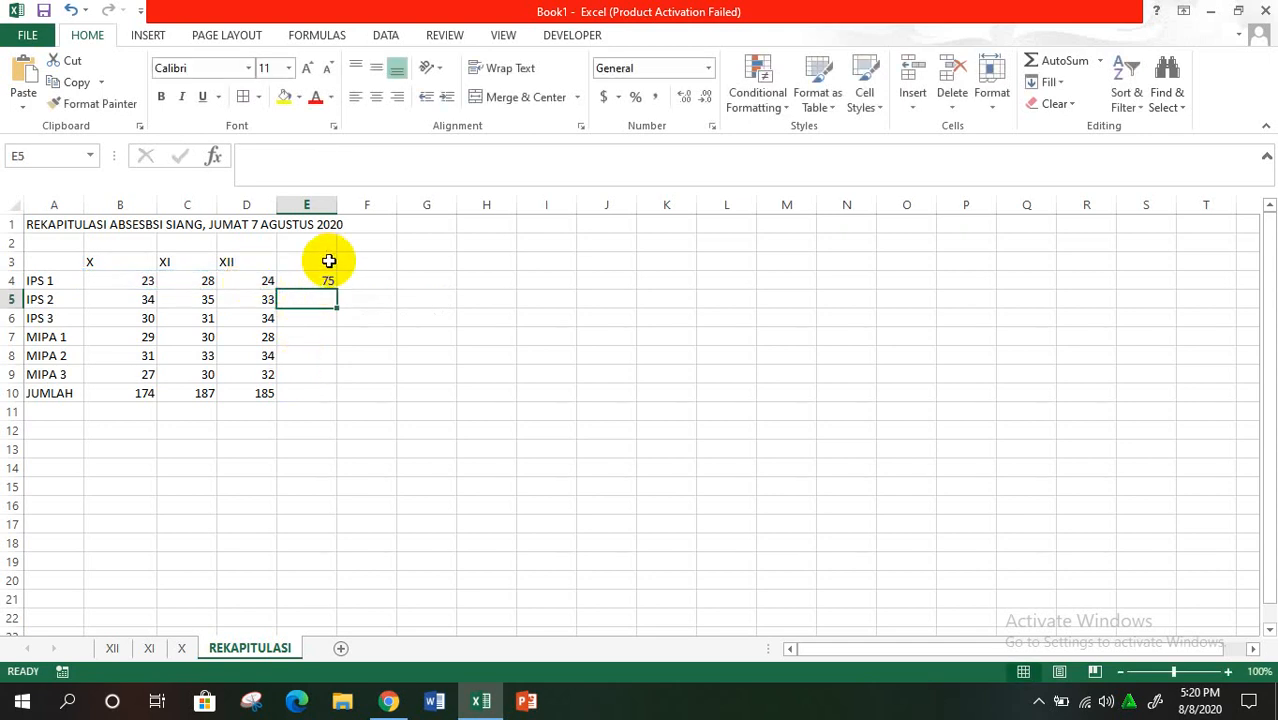
# Fill the row-total formula from E4 down through the MIPA 3 row, cell E9.
pyautogui.click(326, 281)
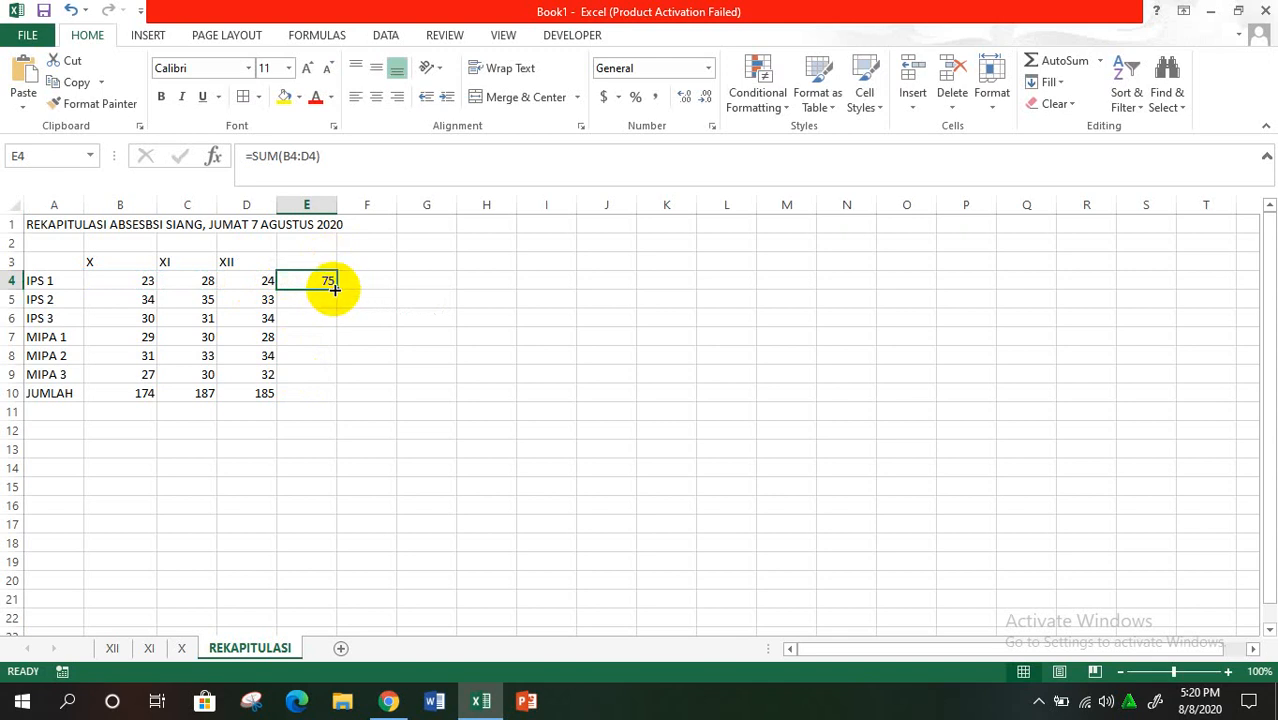
pyautogui.moveTo(334, 289); pyautogui.dragTo(323, 369)
pyautogui.moveTo(323, 379); pyautogui.dragTo(323, 380)
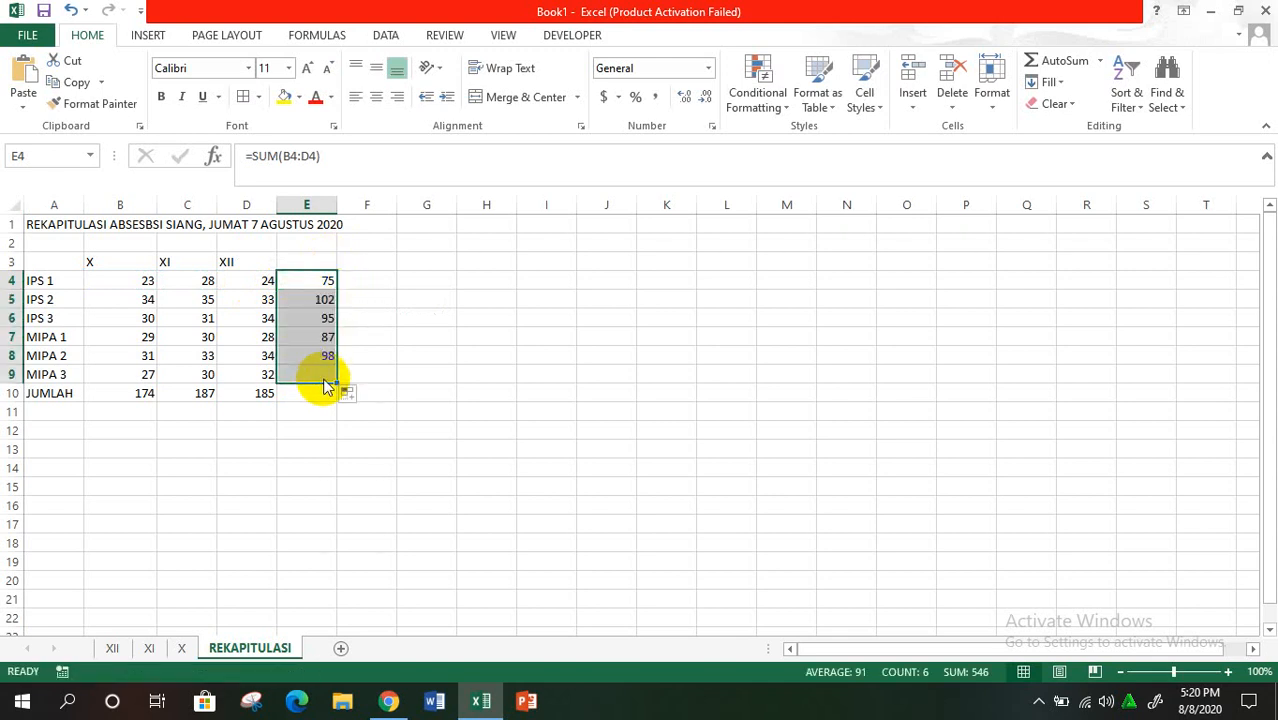
# Calculate the grand total in cell E10 of the JUMLAH row with the formula =SUM(E4:E9).
pyautogui.click(311, 428)
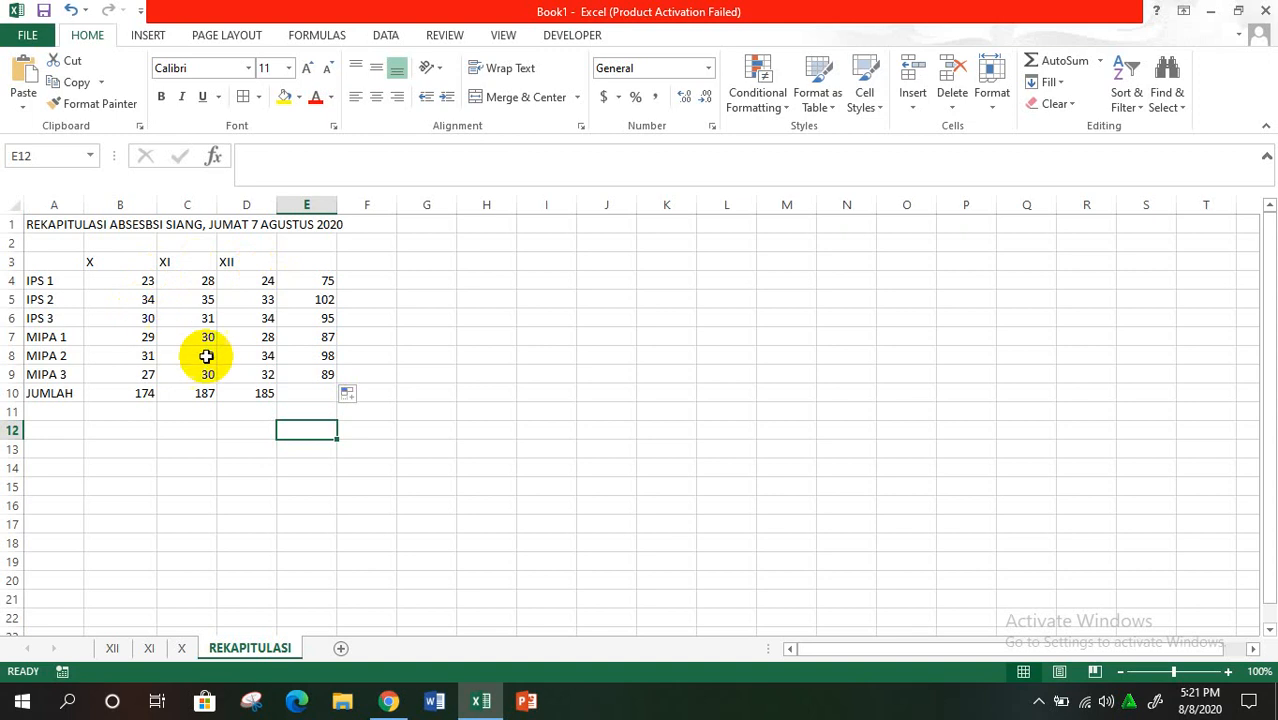
pyautogui.click(302, 391)
pyautogui.write('=')
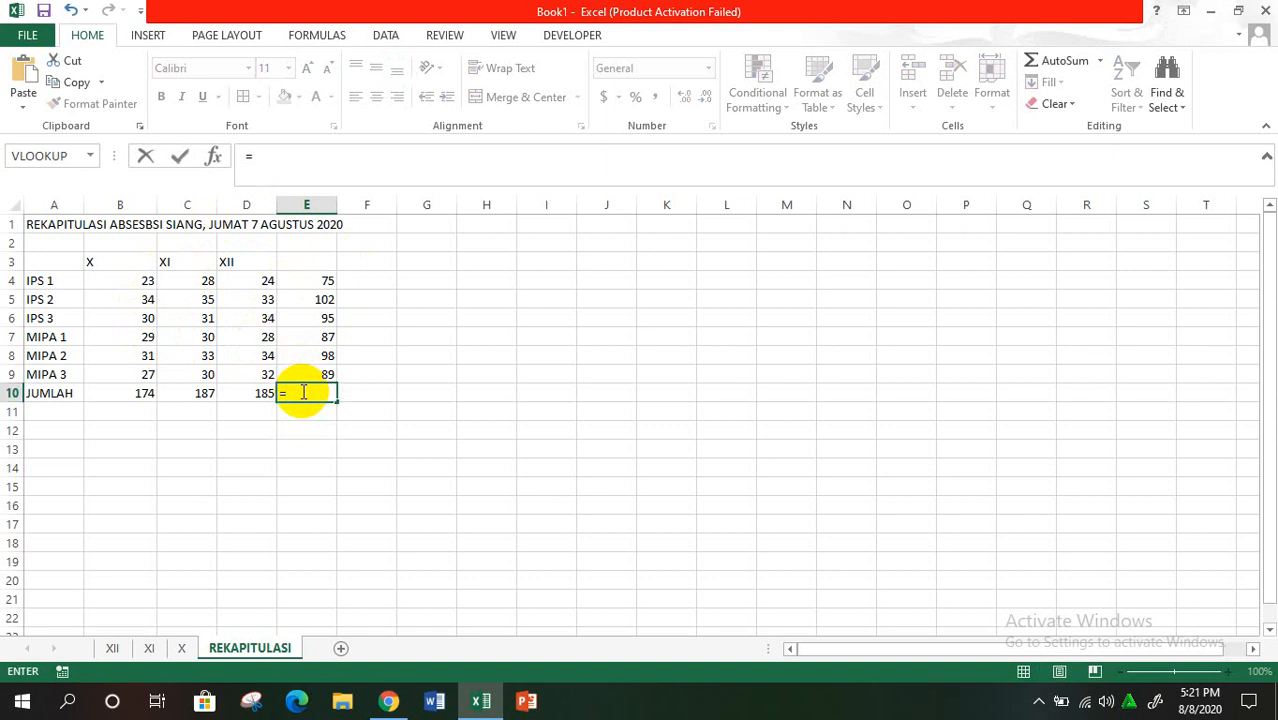
pyautogui.write('(')
pyautogui.press('BackSpace')
pyautogui.write('SU')
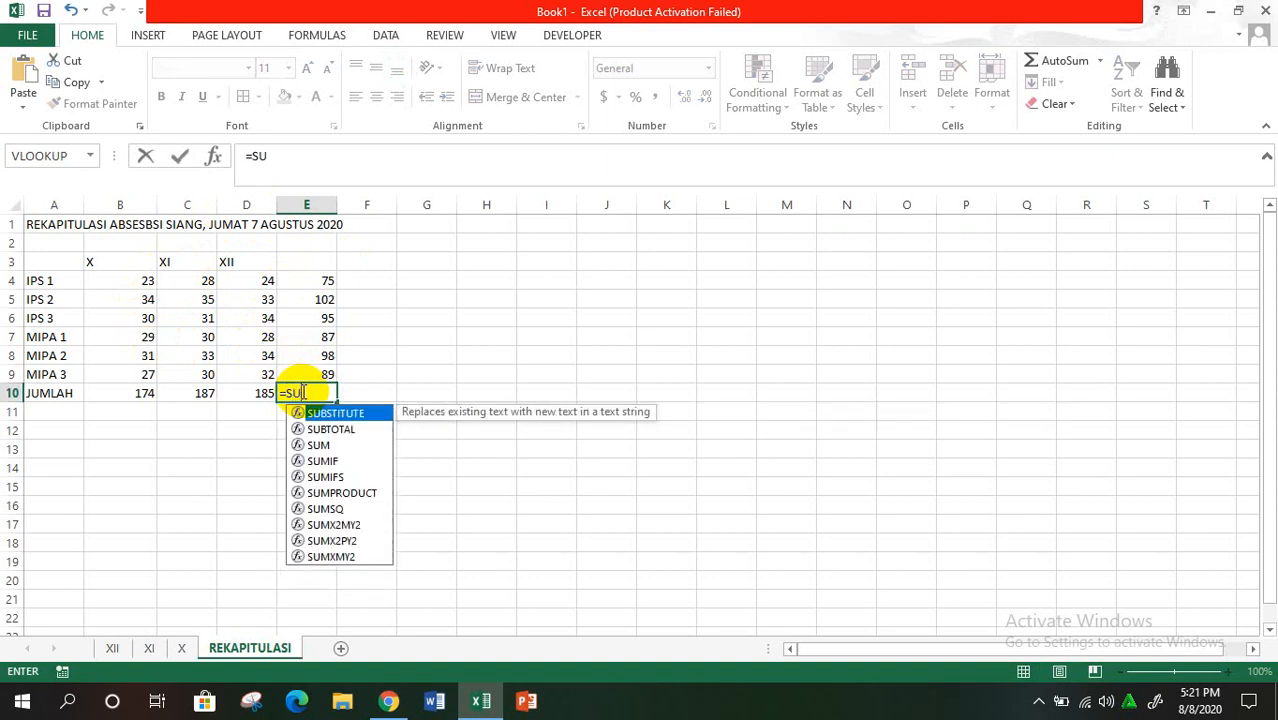
pyautogui.write('M(')
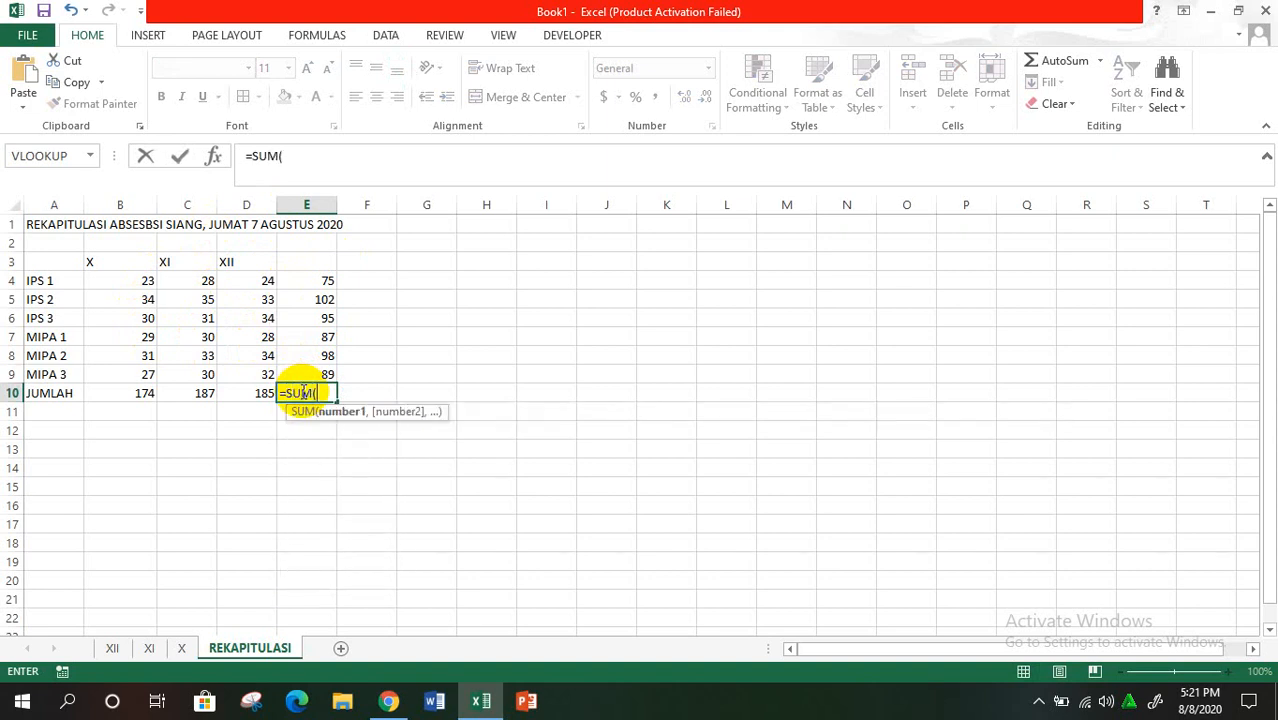
pyautogui.moveTo(312, 278); pyautogui.dragTo(312, 372)
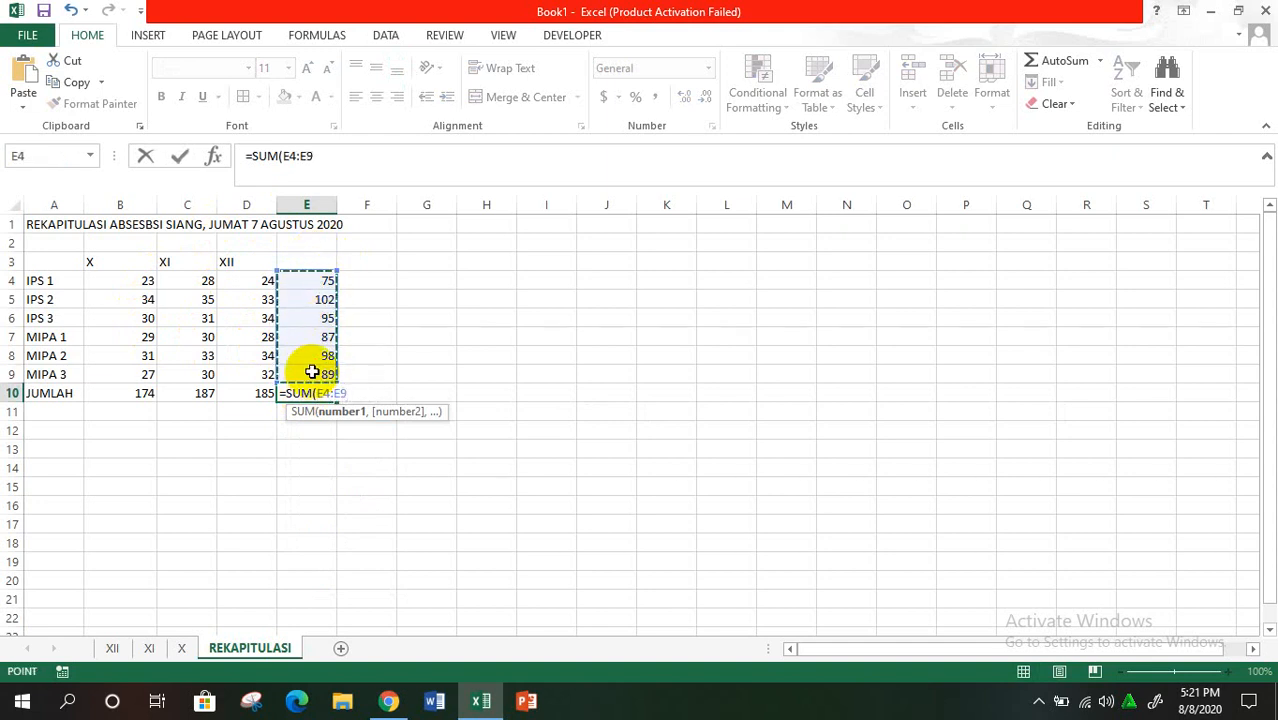
pyautogui.write(')')
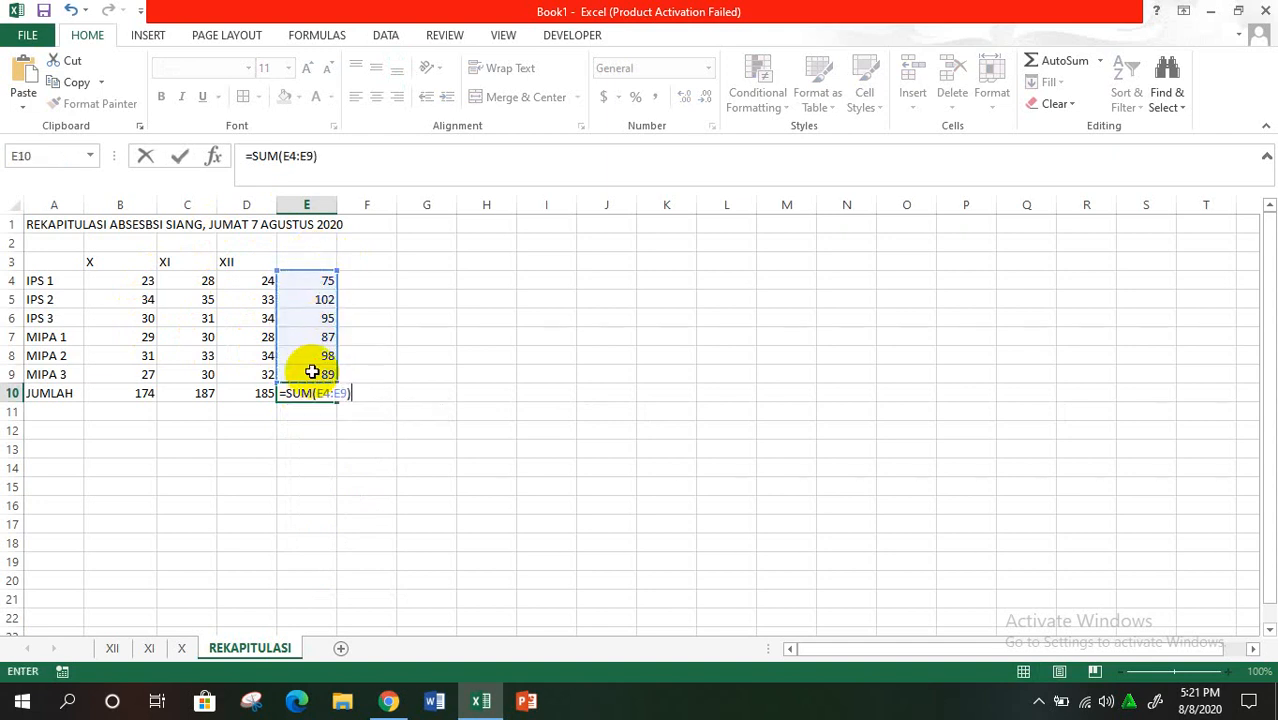
pyautogui.press('Return')
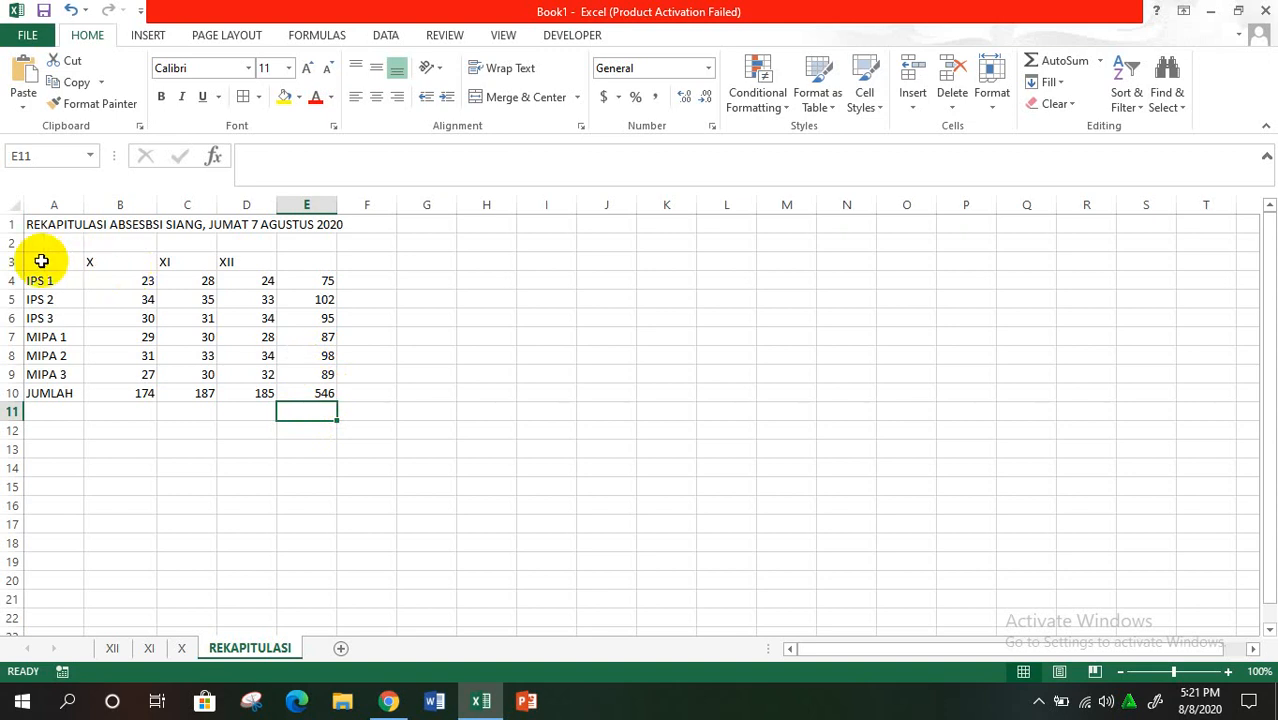
# Apply all borders to the recap table in cells A3:E10.
pyautogui.moveTo(41, 261); pyautogui.dragTo(322, 394)
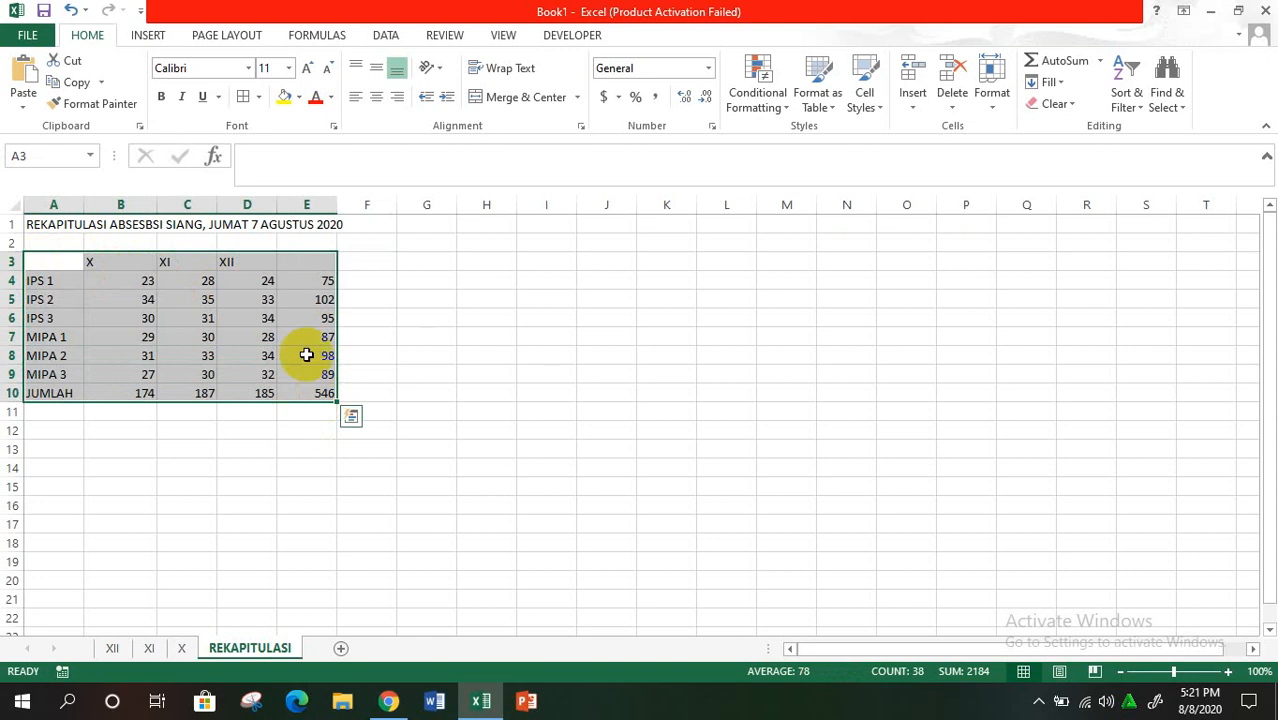
pyautogui.click(243, 100)
pyautogui.click(385, 279)
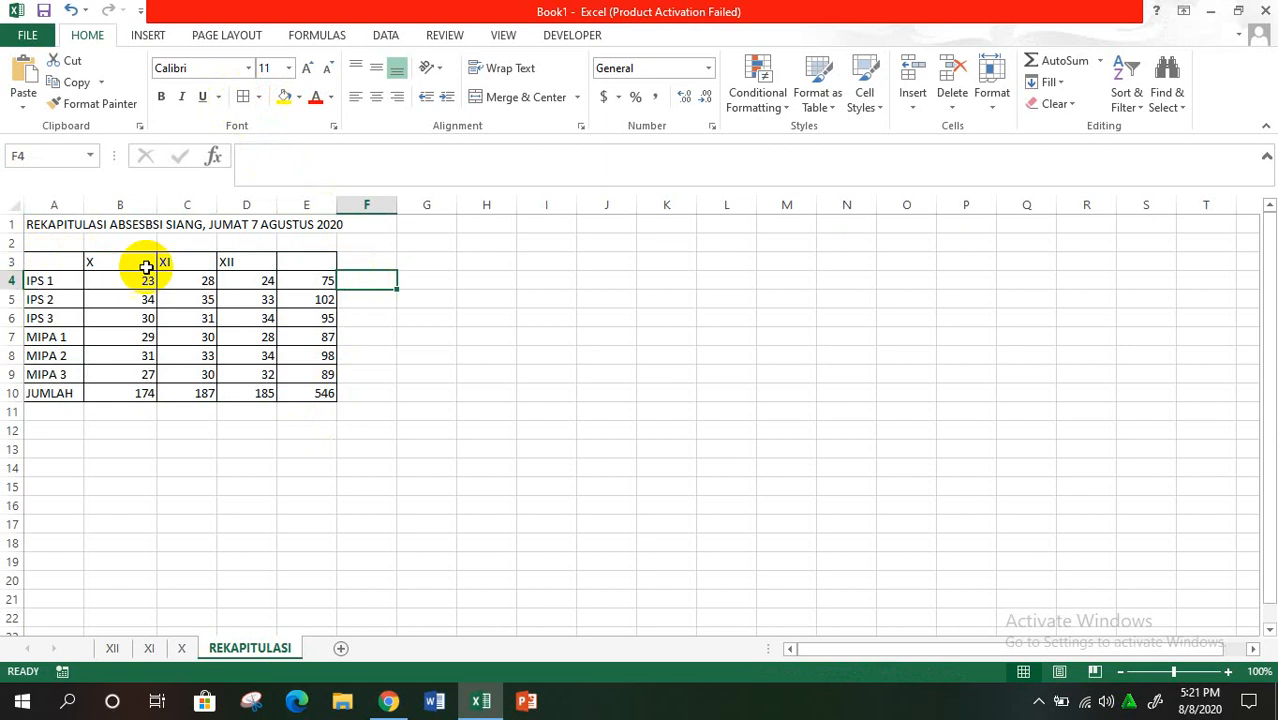
# Centre the class header cells B3:E3 horizontally.
pyautogui.moveTo(94, 261); pyautogui.dragTo(297, 257)
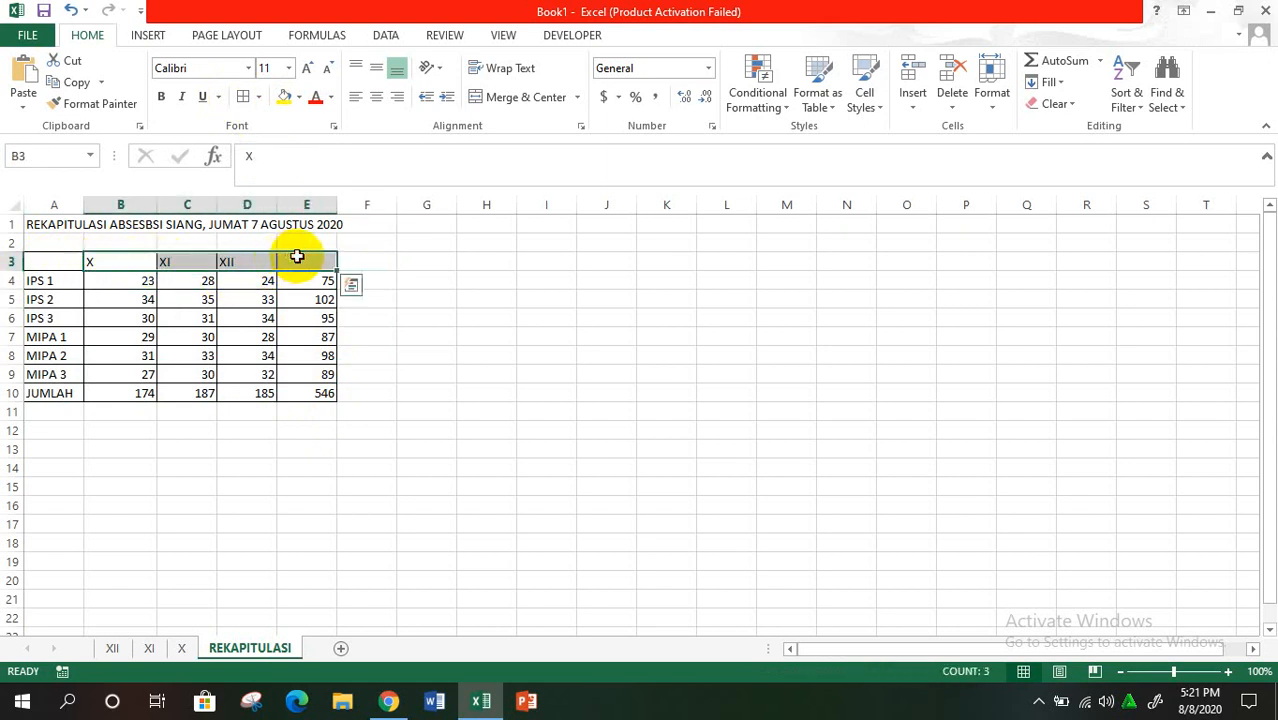
pyautogui.click(376, 98)
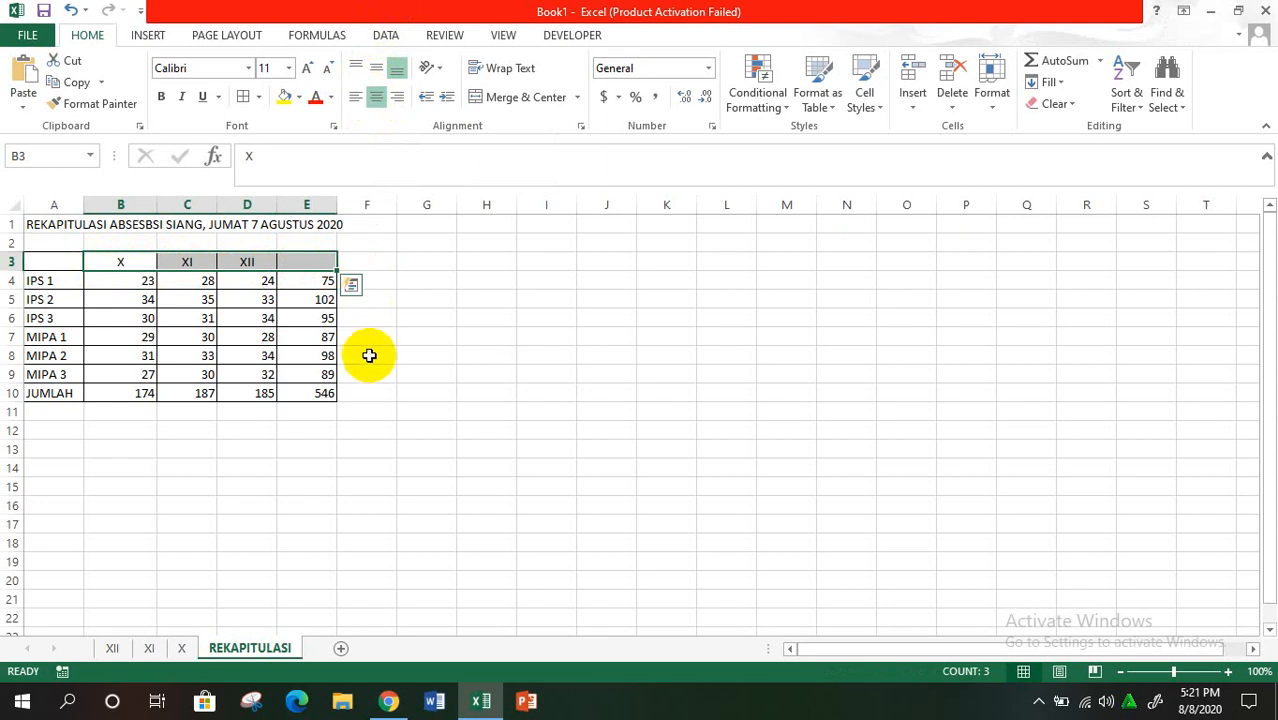
pyautogui.click(414, 360)
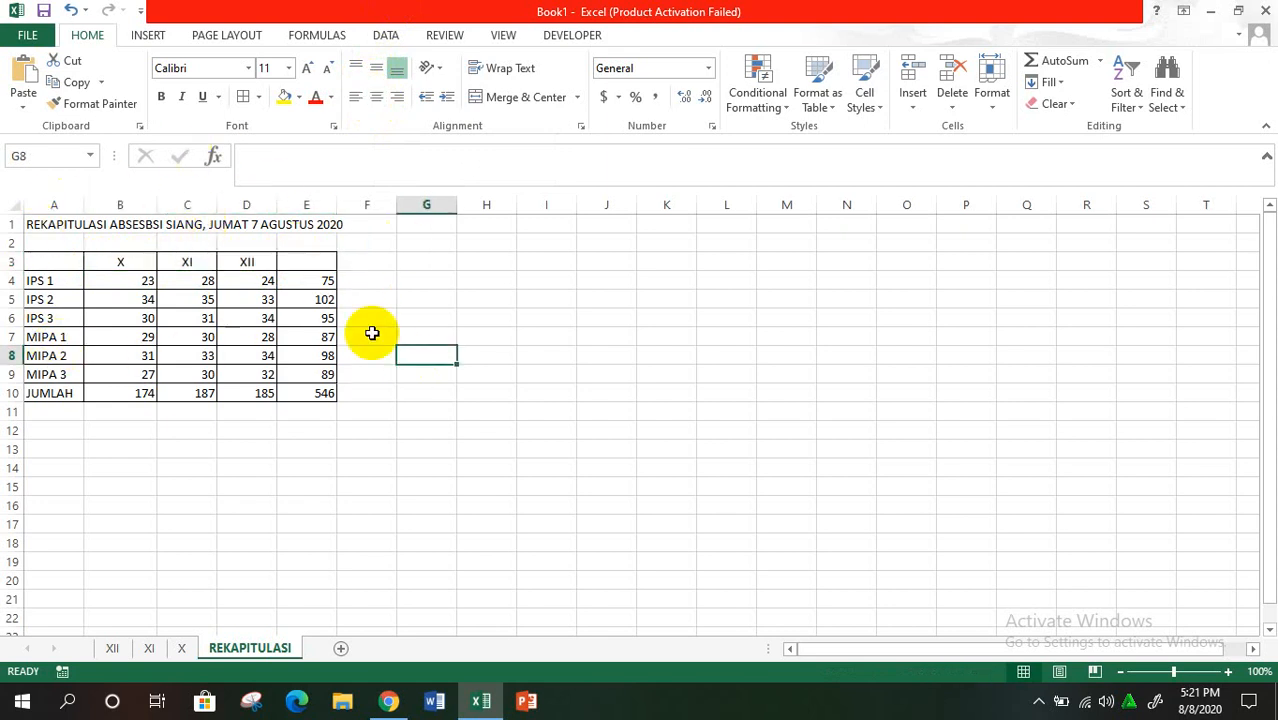
# Enter the title DAFTAR NAMA PESERTA DIDIK YANG IZIN/SAKIT in cell G2.
pyautogui.click(427, 244)
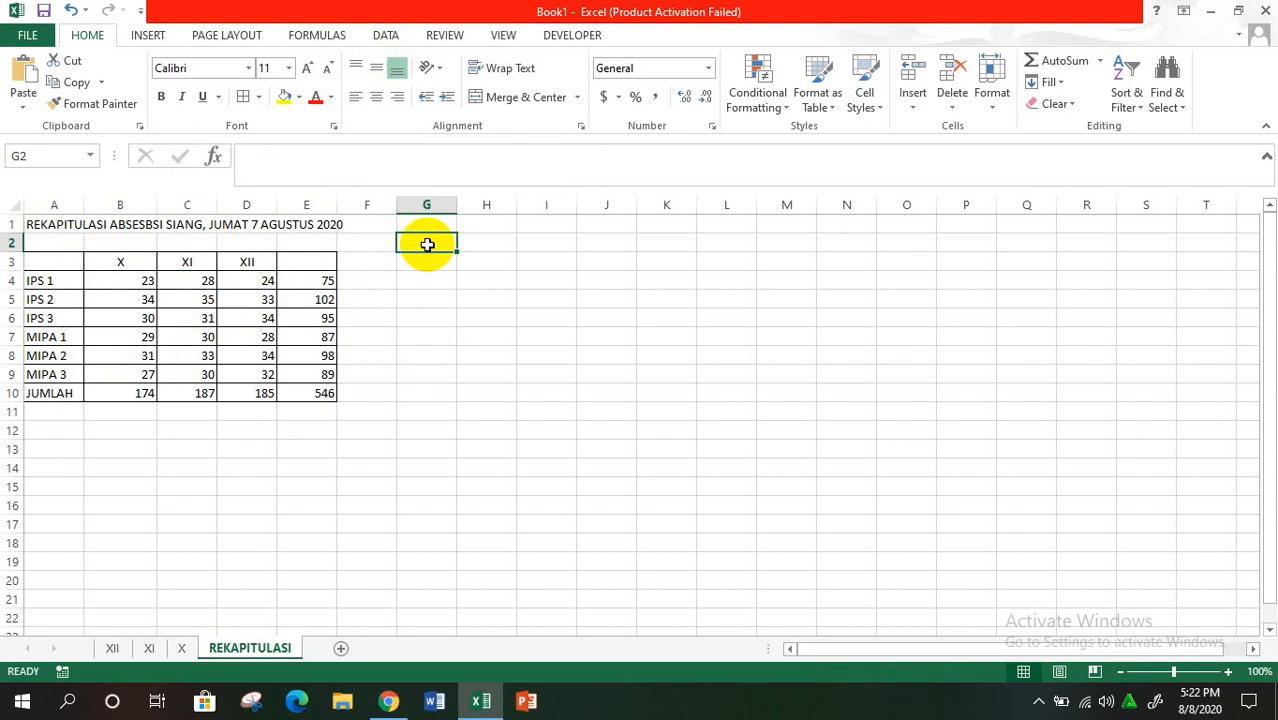
pyautogui.write('DAF')
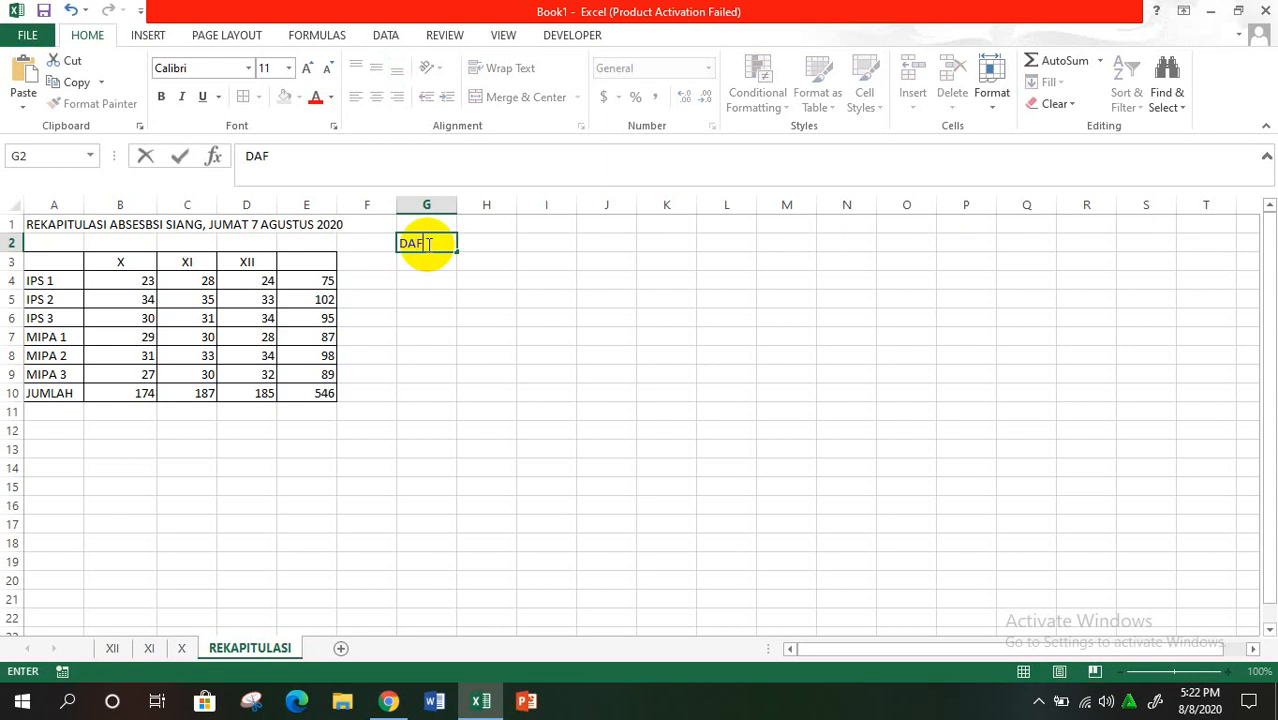
pyautogui.write('TAR NAMA')
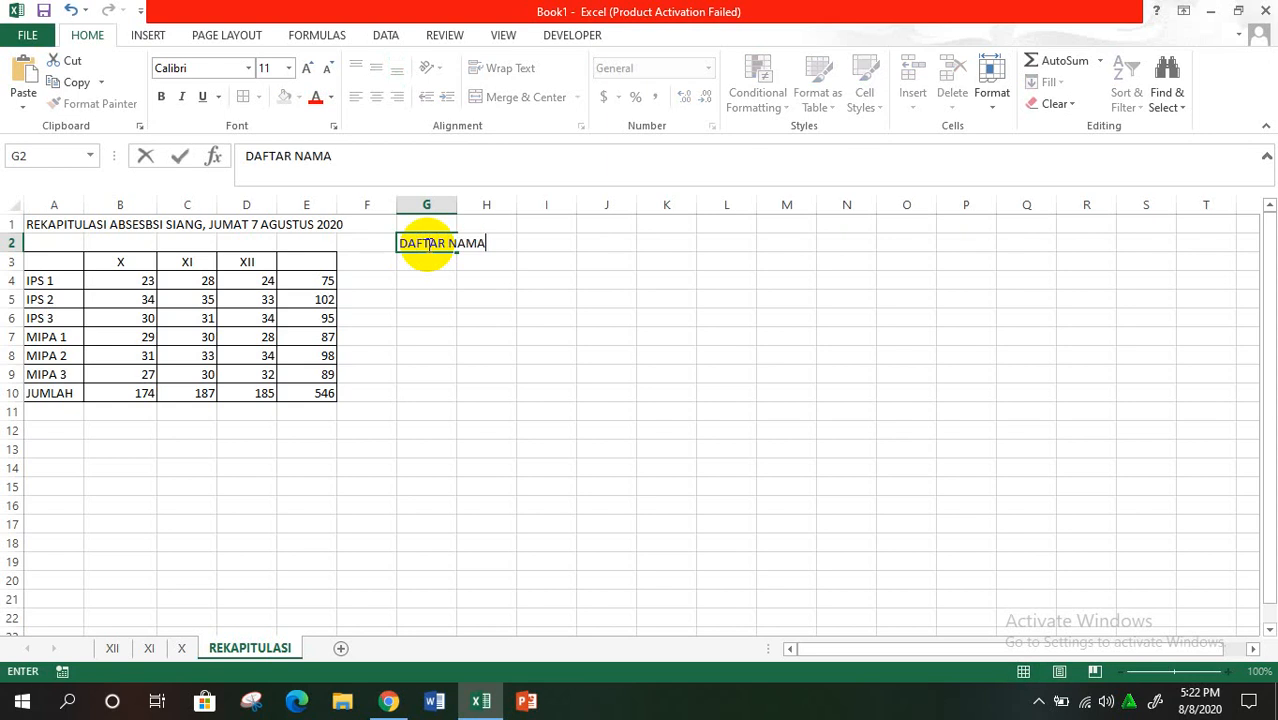
pyautogui.write(' PESERTA DIDIK Y')
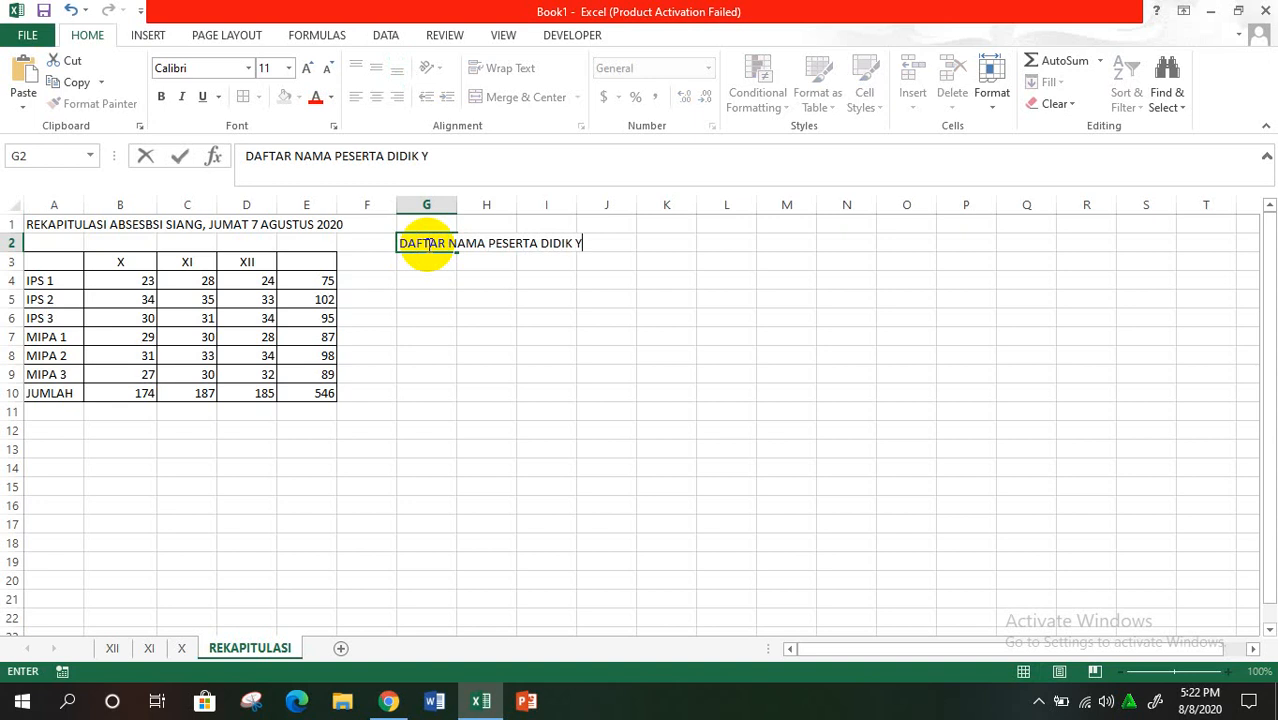
pyautogui.write('ANG IZIN/')
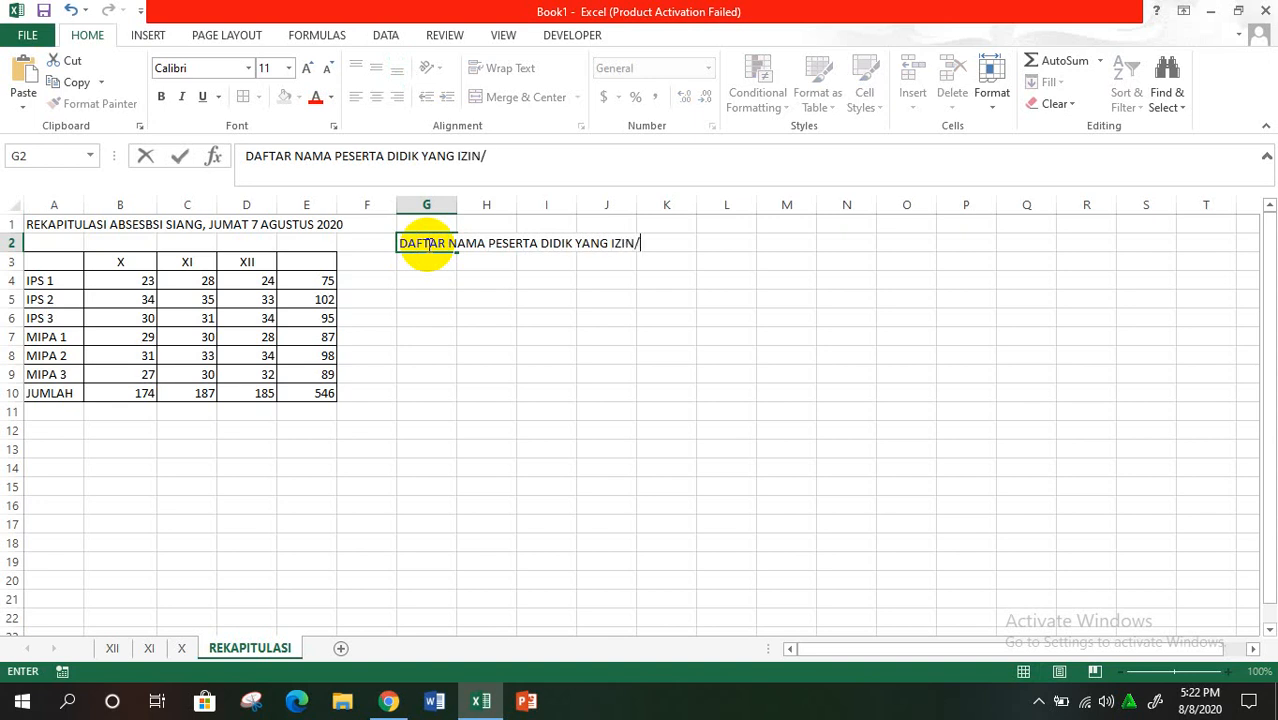
pyautogui.write('SAKIT')
pyautogui.press('Return')
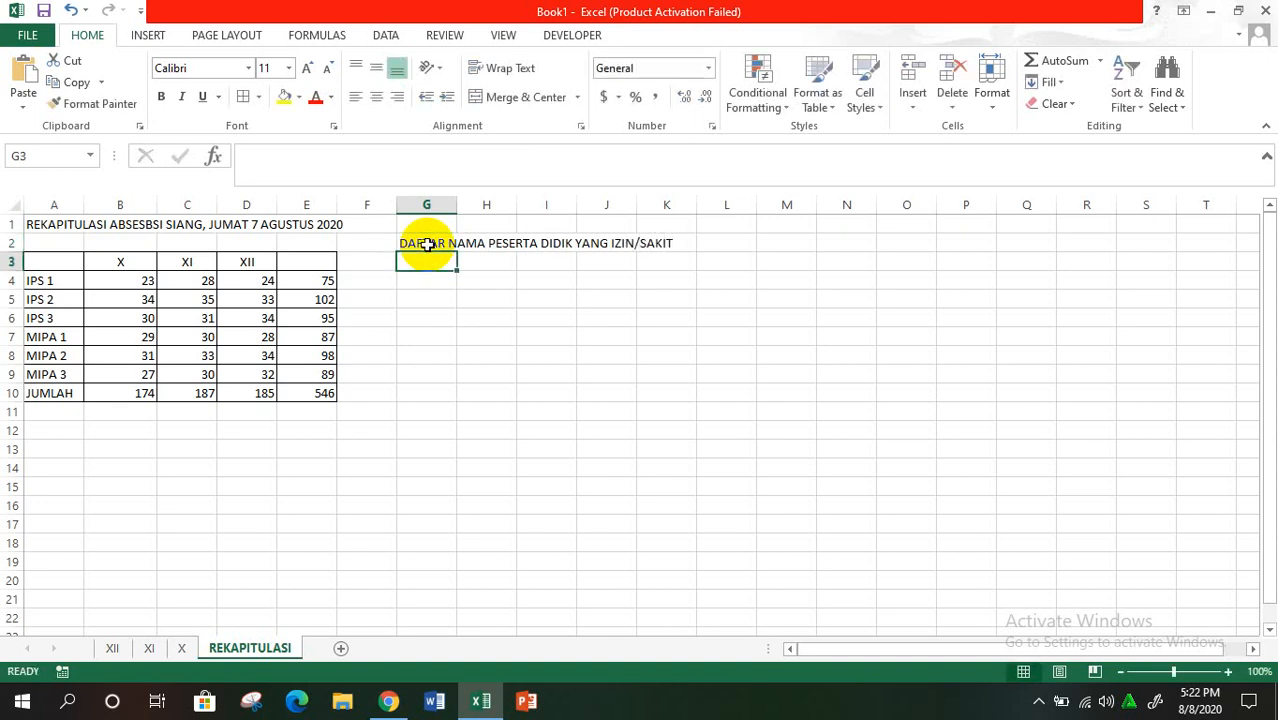
# Enter the column headers NO, KELAS, NAMA and KETERANGAN in cells G3 to J3.
pyautogui.write('NO')
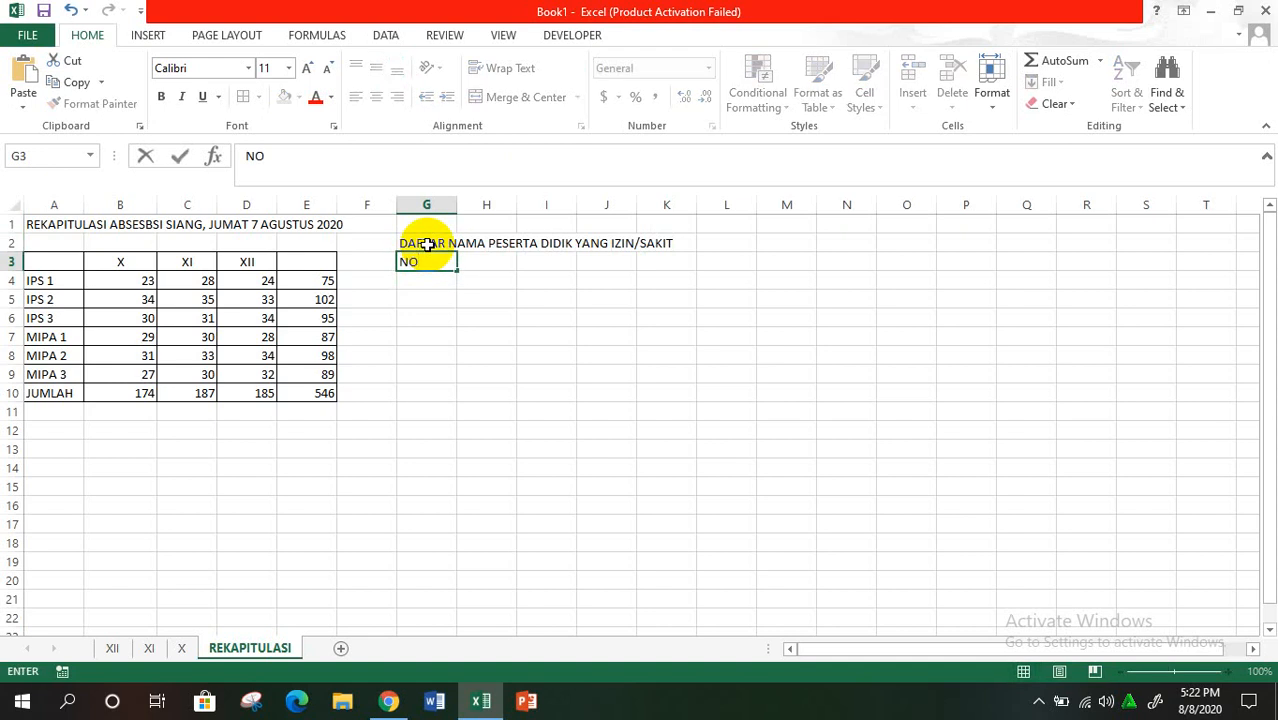
pyautogui.press('Tab')
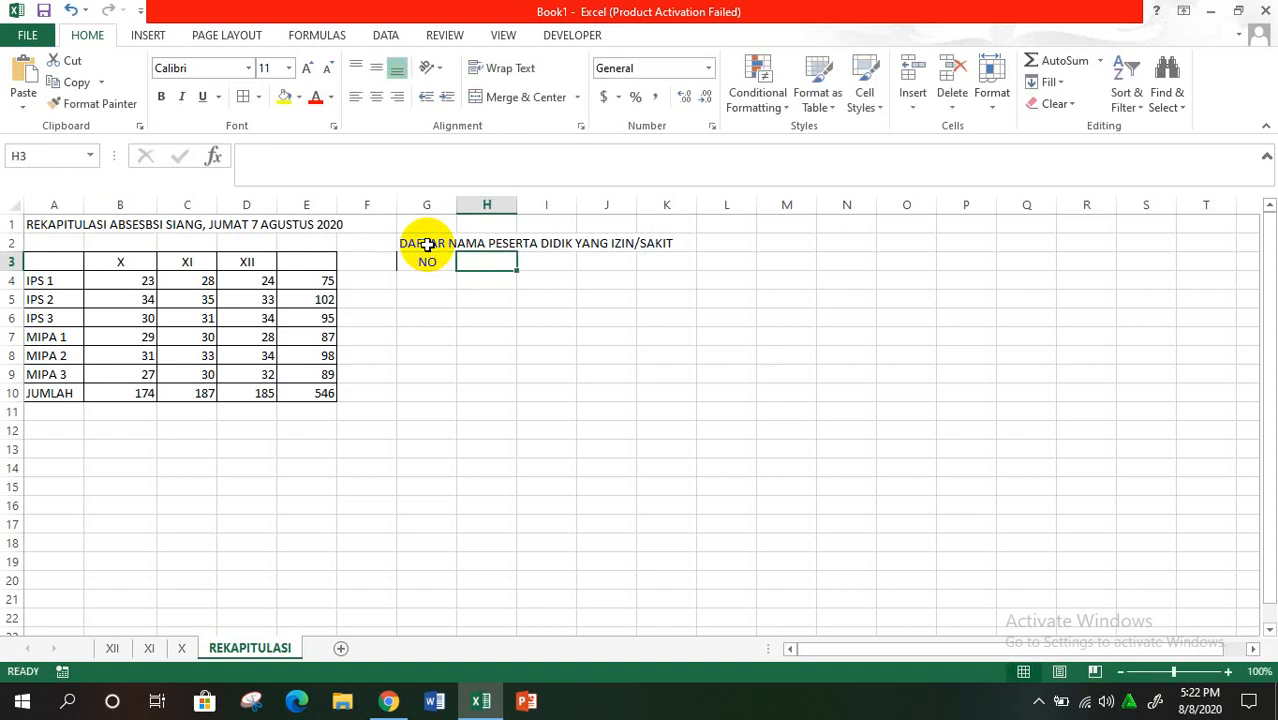
pyautogui.write('KELAS')
pyautogui.press('Tab')
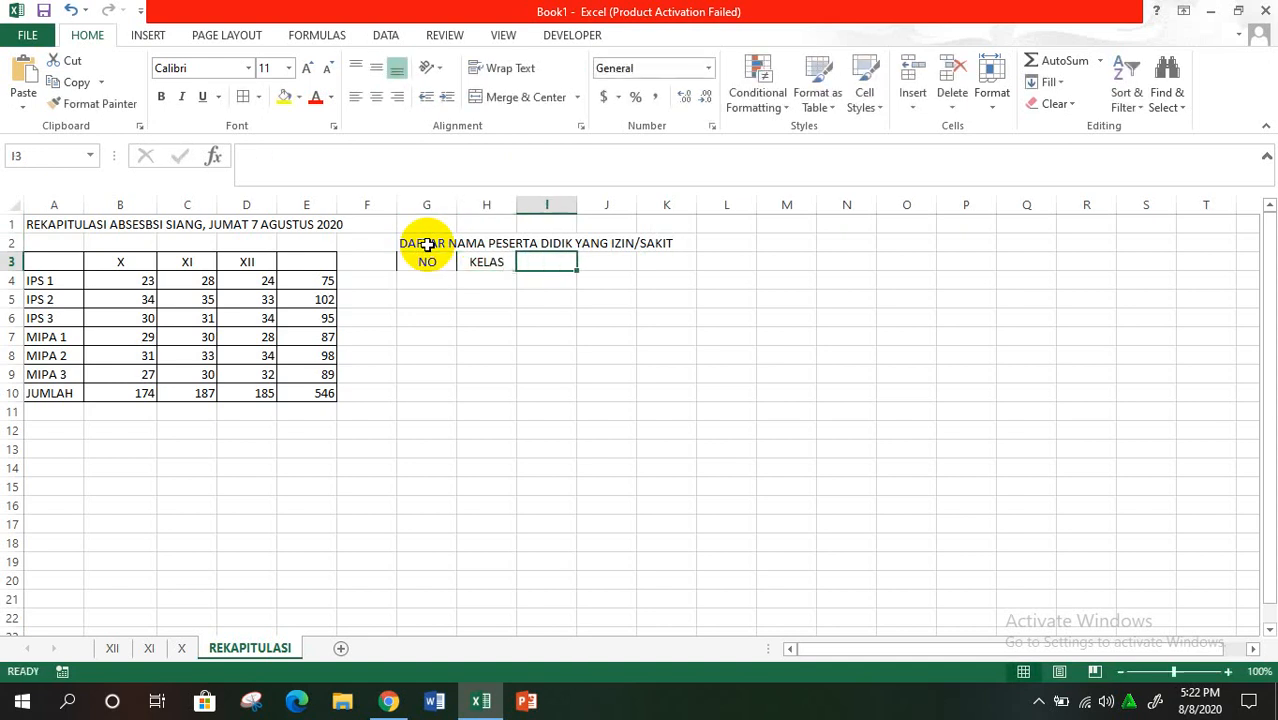
pyautogui.write('NAMA')
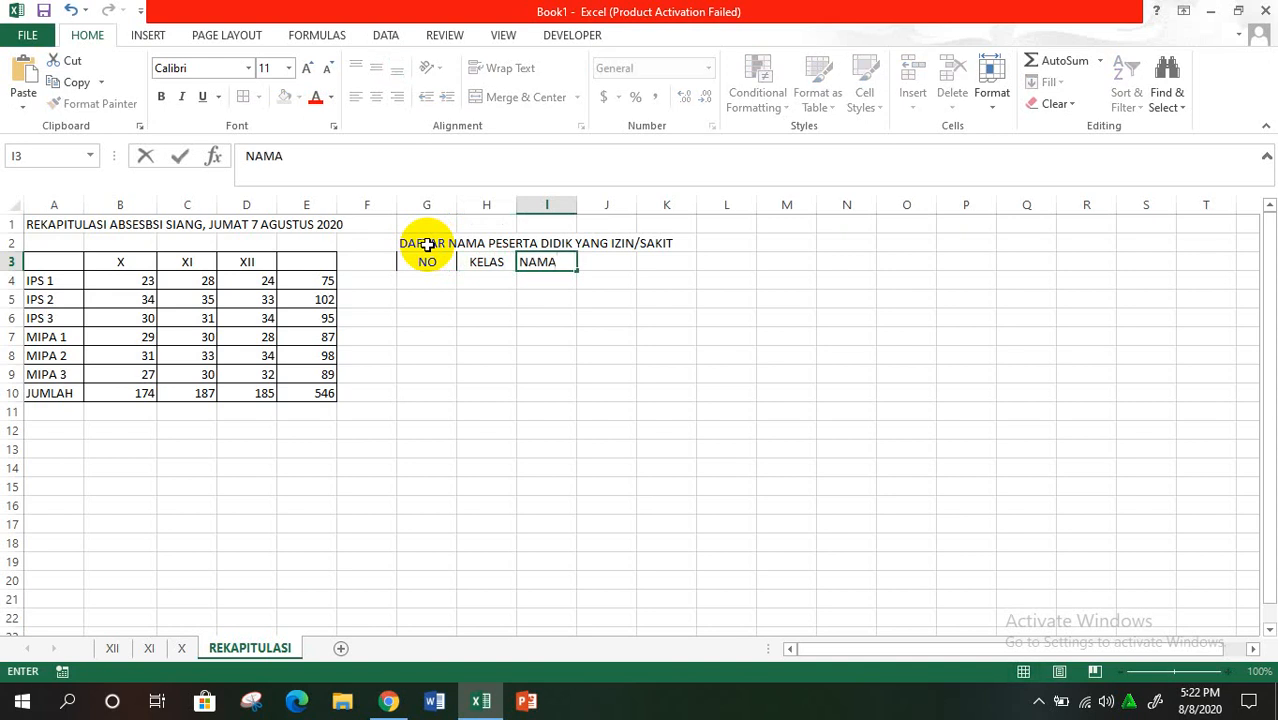
pyautogui.press('Tab')
pyautogui.write('KETER')
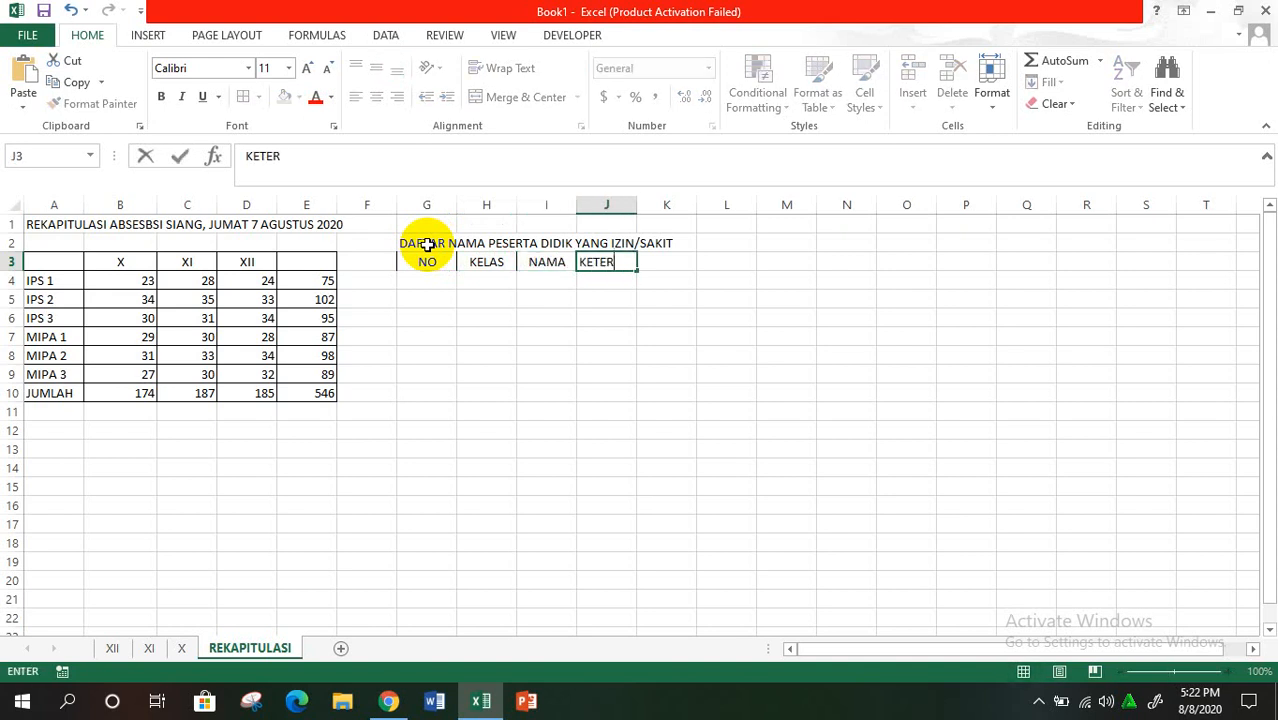
pyautogui.write('ANGAN')
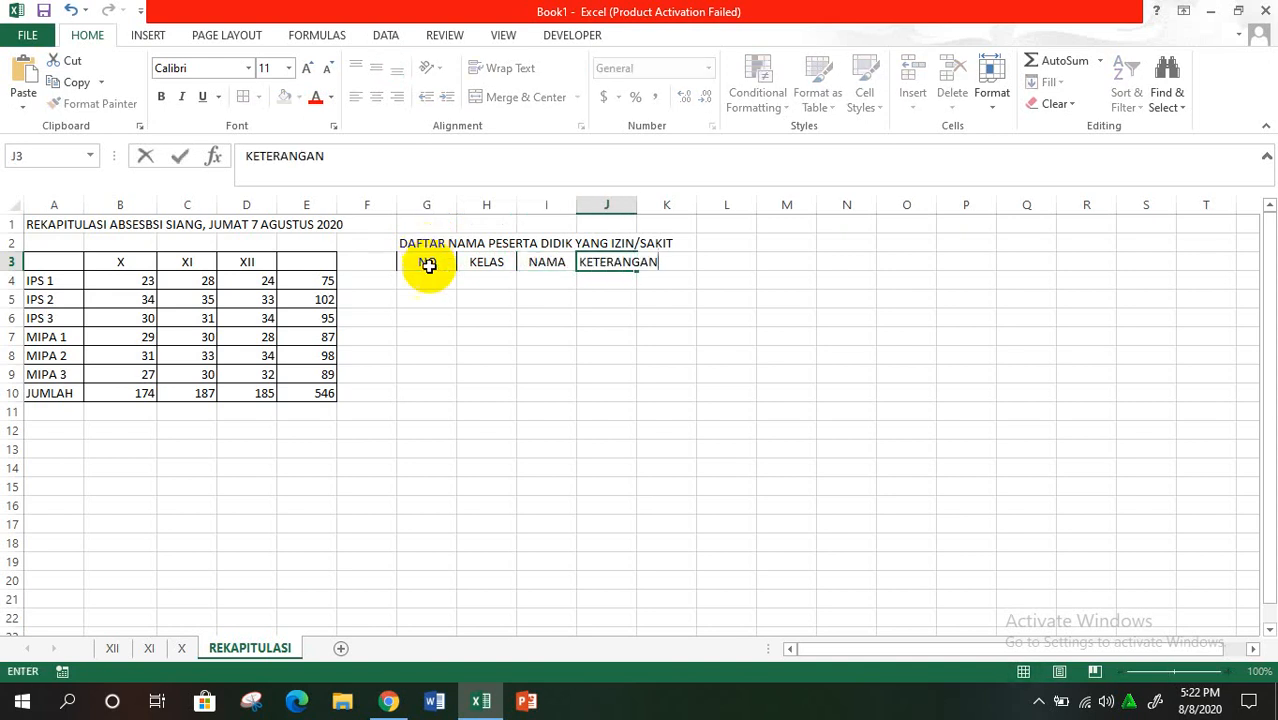
# Fill row 4 of the absence list with number 1, class XI IPS 2, the student's name and the remark SAKIT.
pyautogui.click(428, 276)
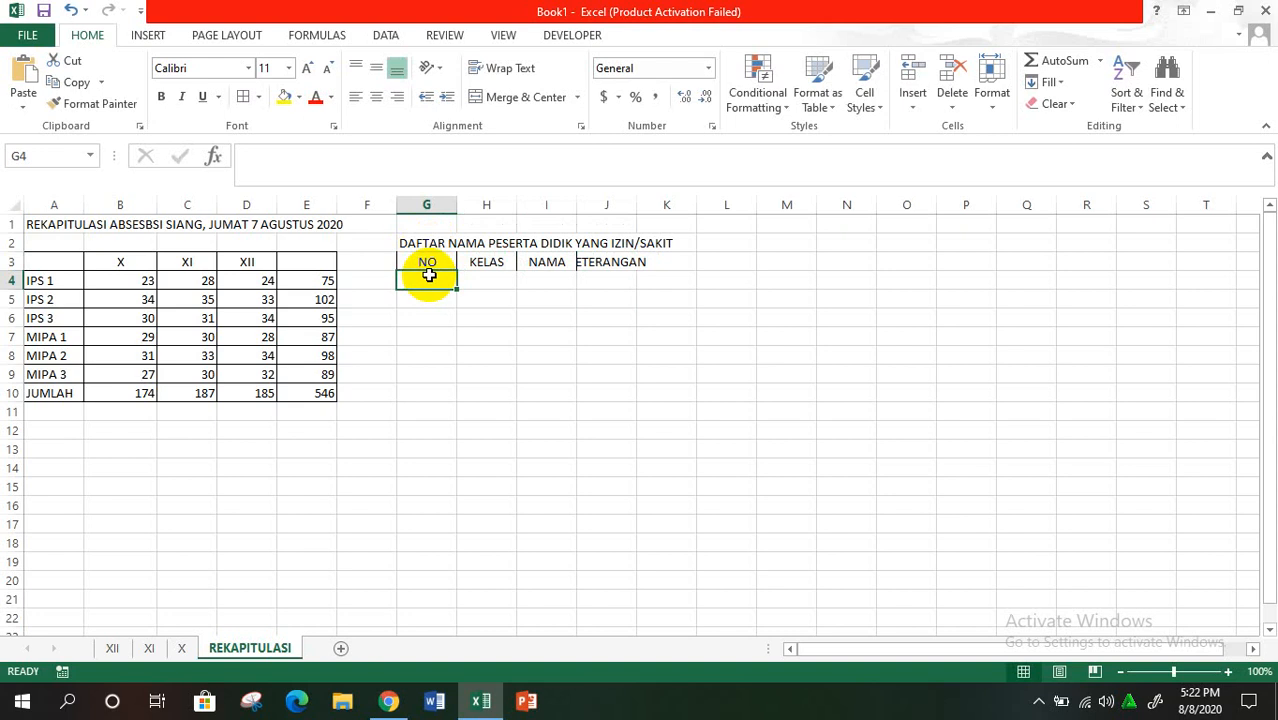
pyautogui.write('1')
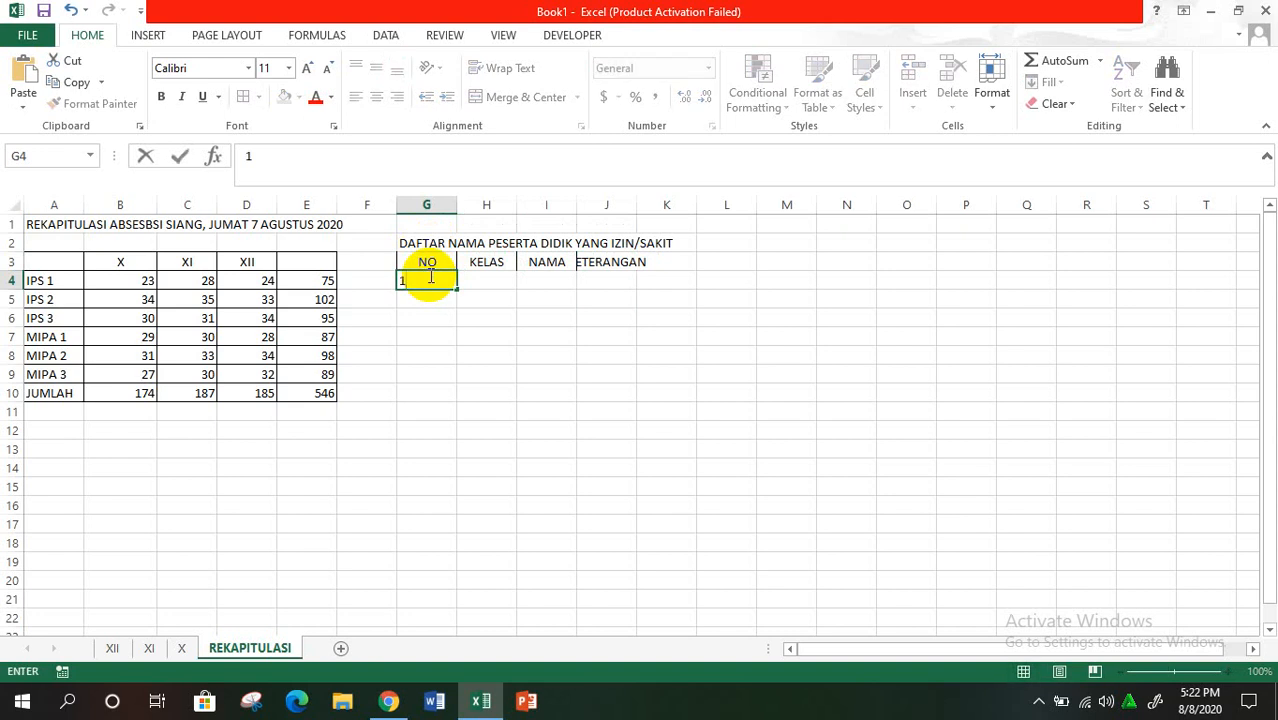
pyautogui.press('Tab')
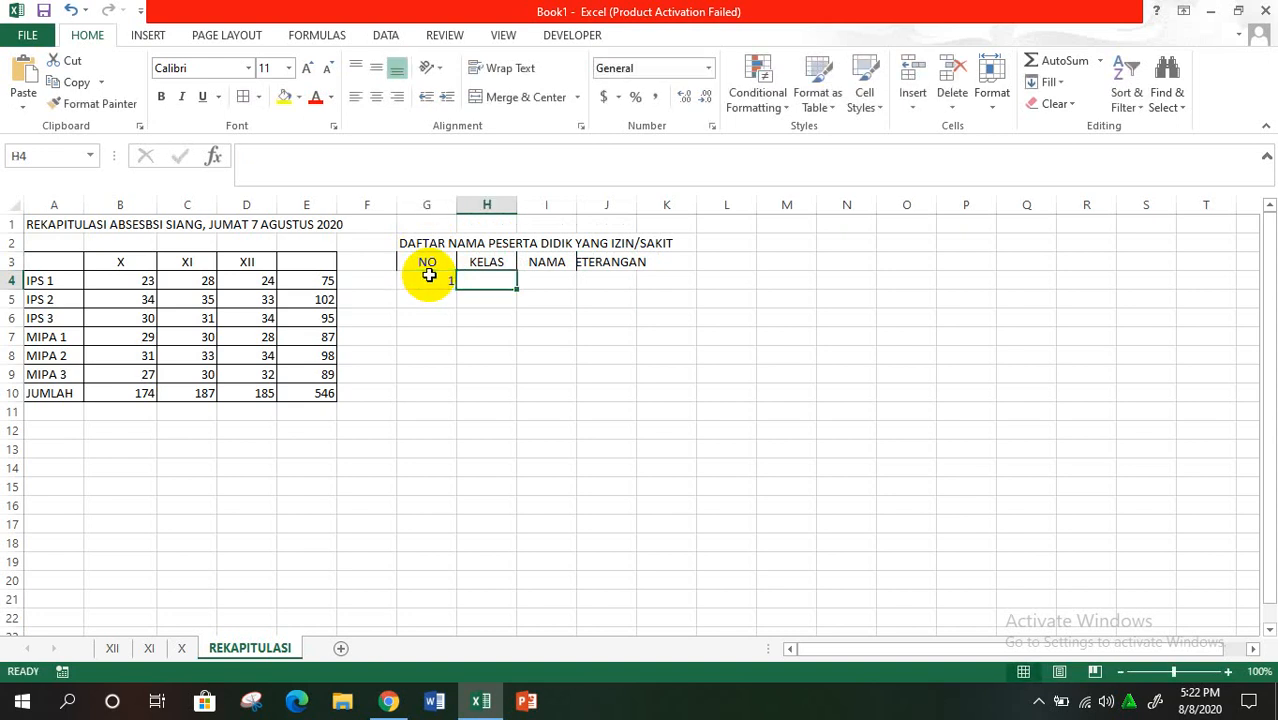
pyautogui.write('XI IP')
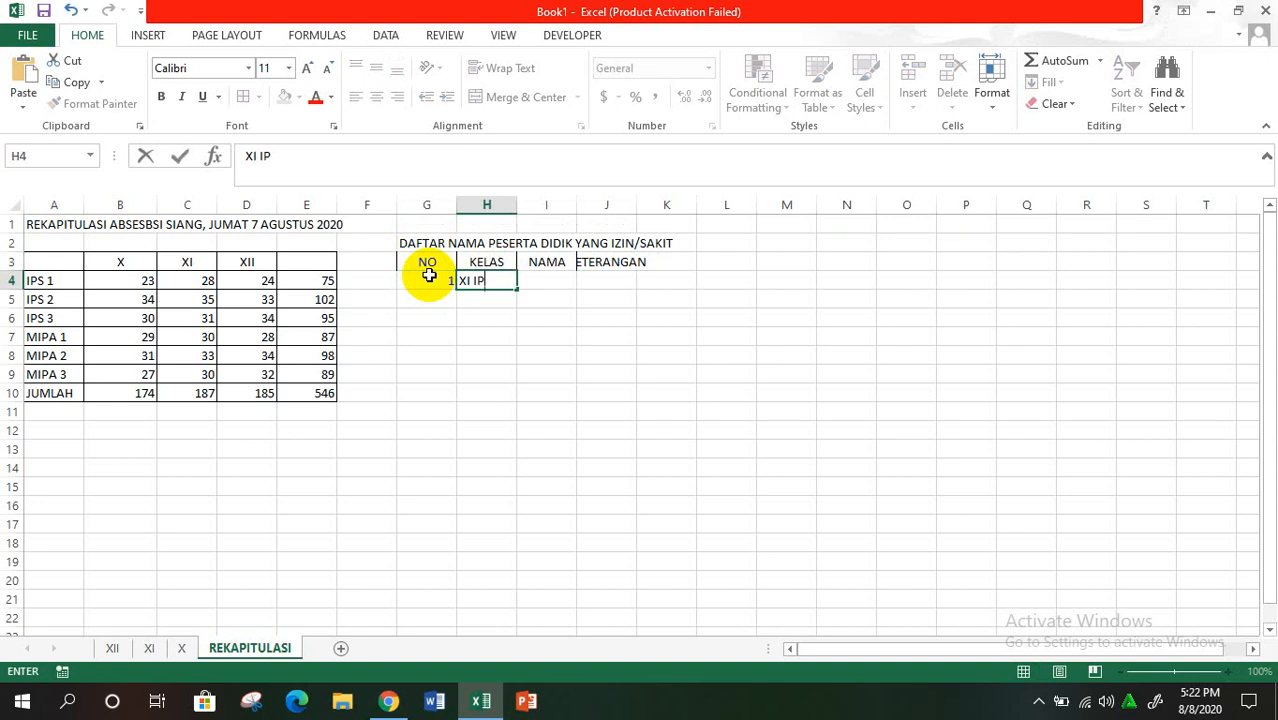
pyautogui.write('S 2')
pyautogui.press('Tab')
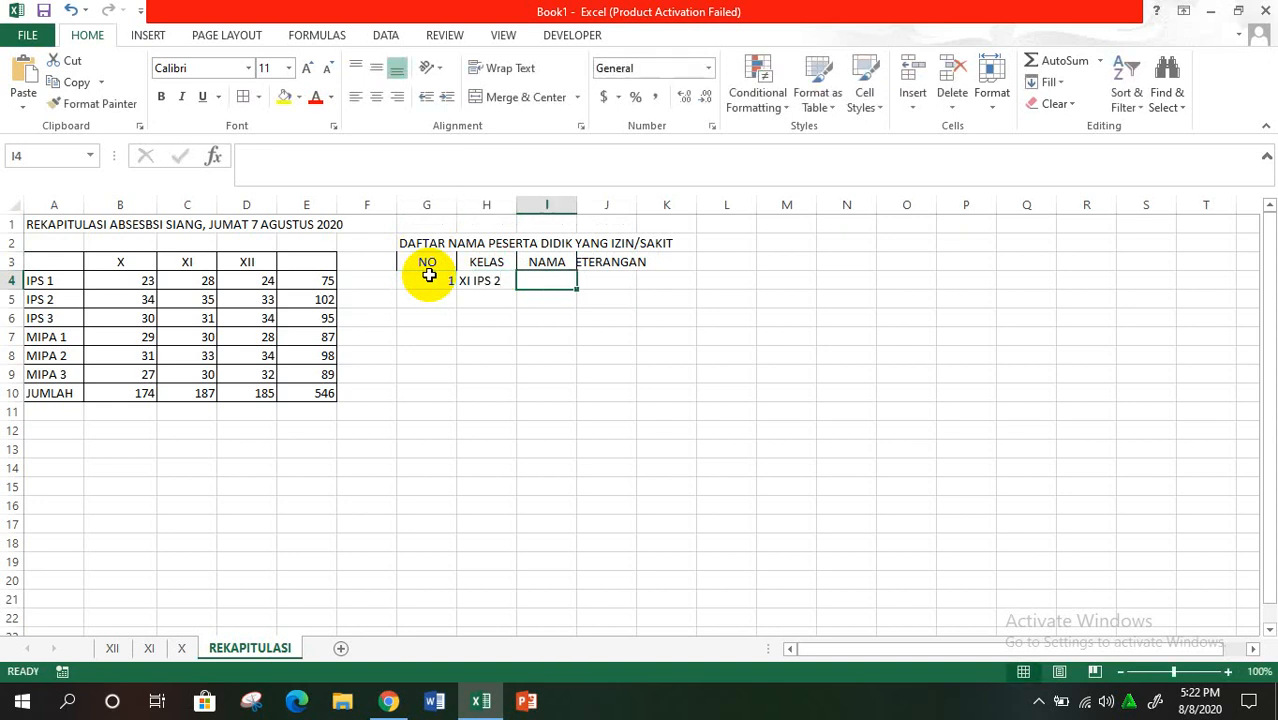
pyautogui.write('RIZKI')
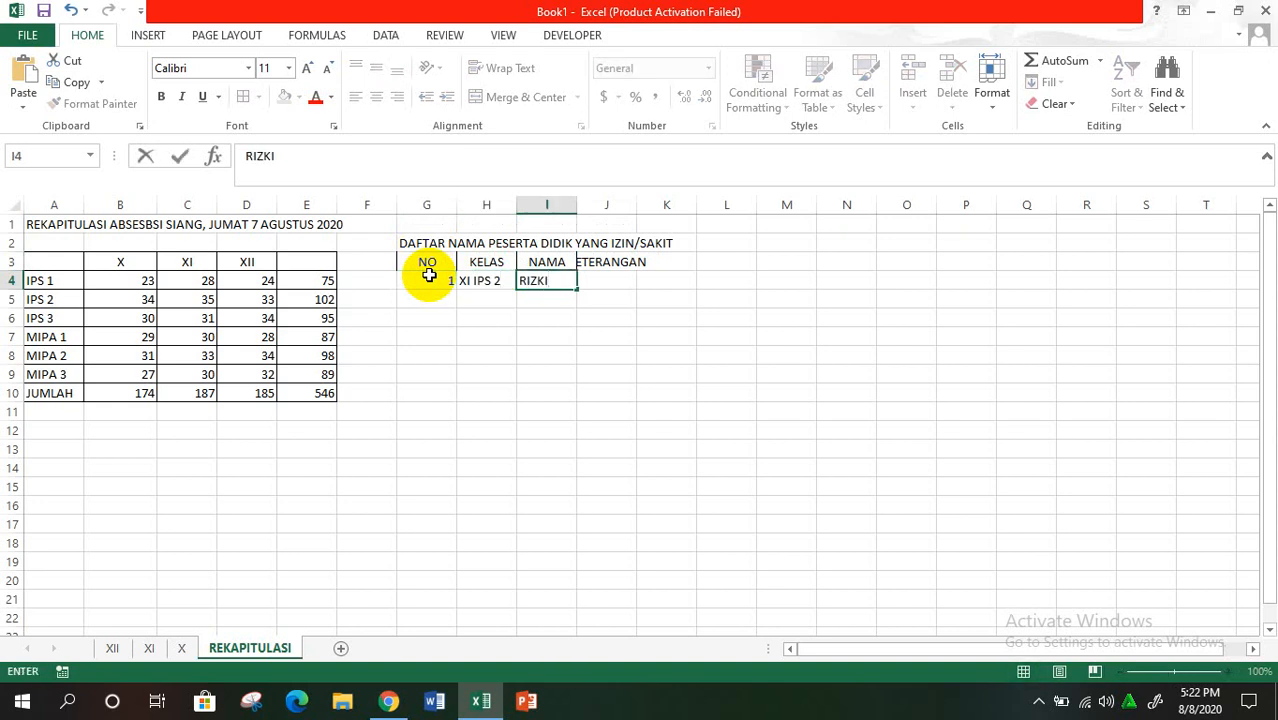
pyautogui.press('Tab')
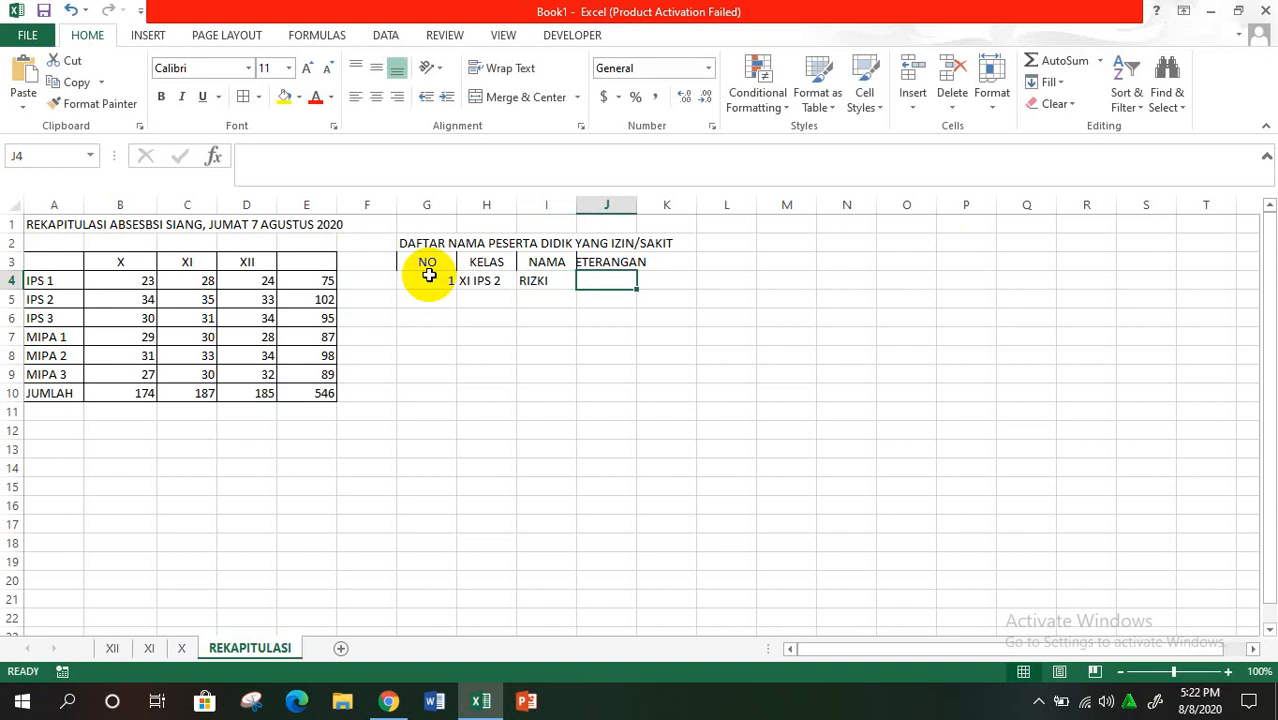
pyautogui.write('SAKI')
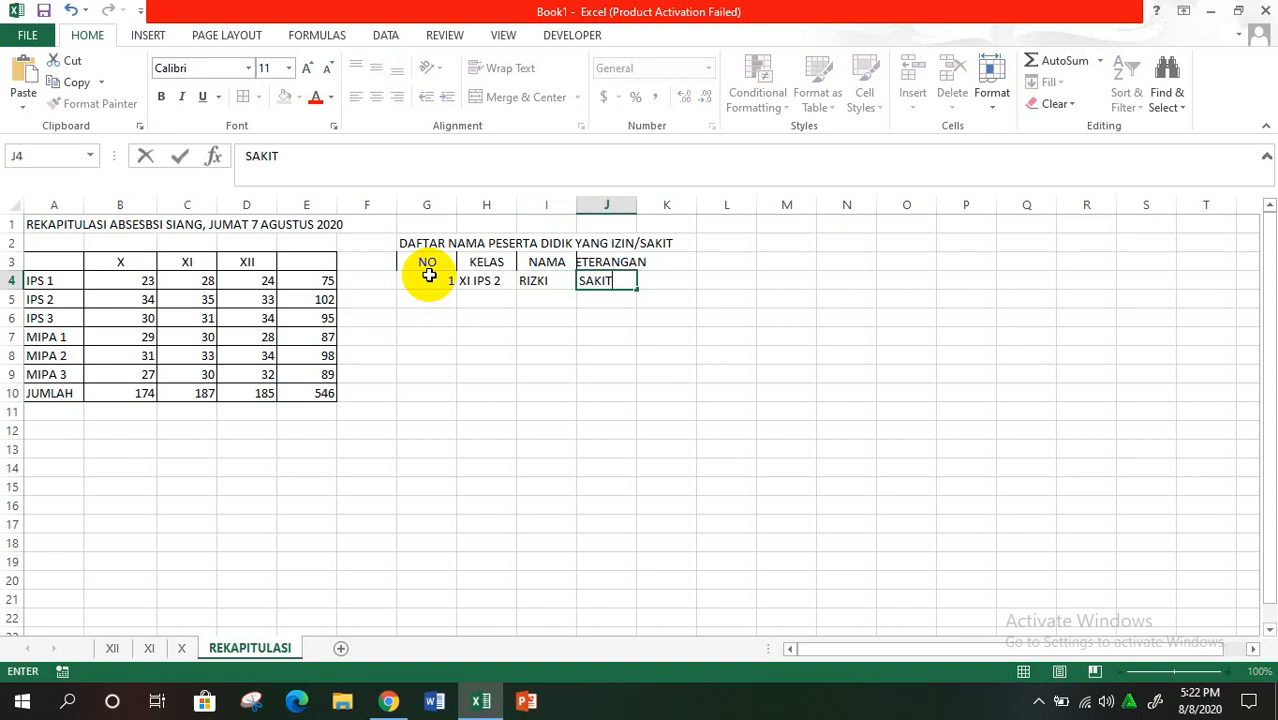
pyautogui.write('T')
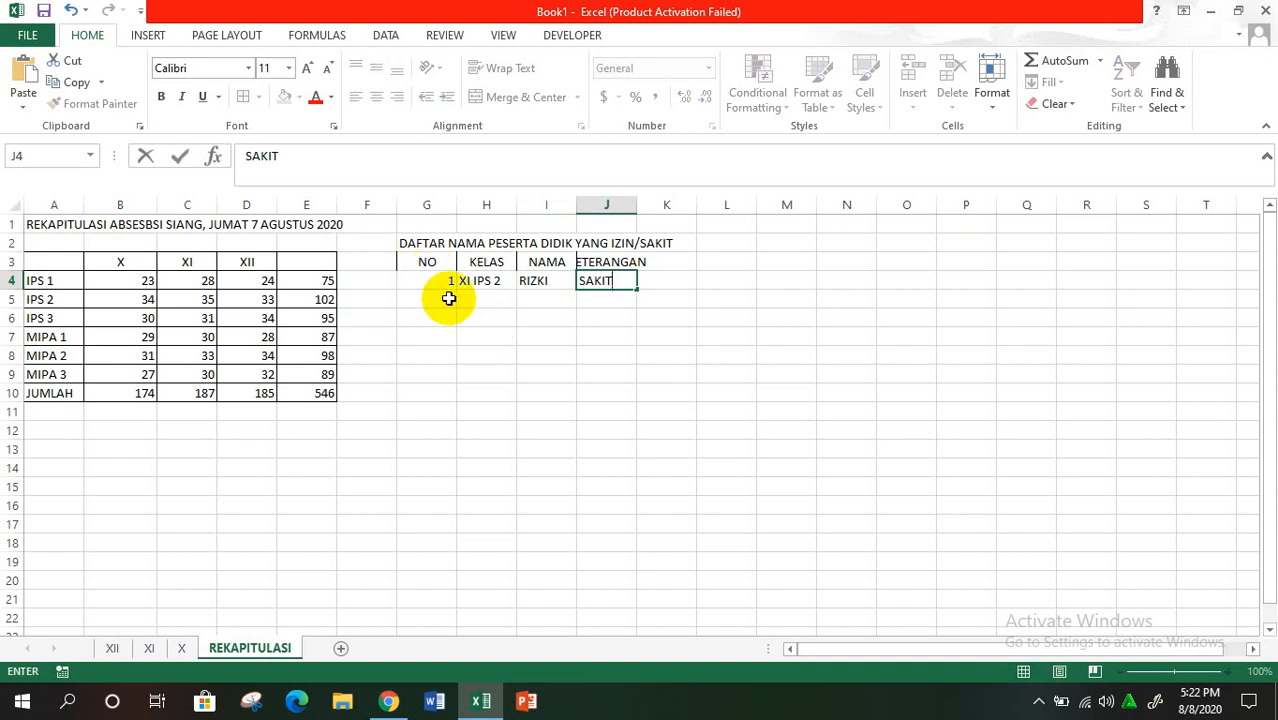
# Fill row 5 of the absence list with number 2, class X MIPA 3, the student's name and the remark IZIN.
pyautogui.click(446, 298)
pyautogui.write('2')
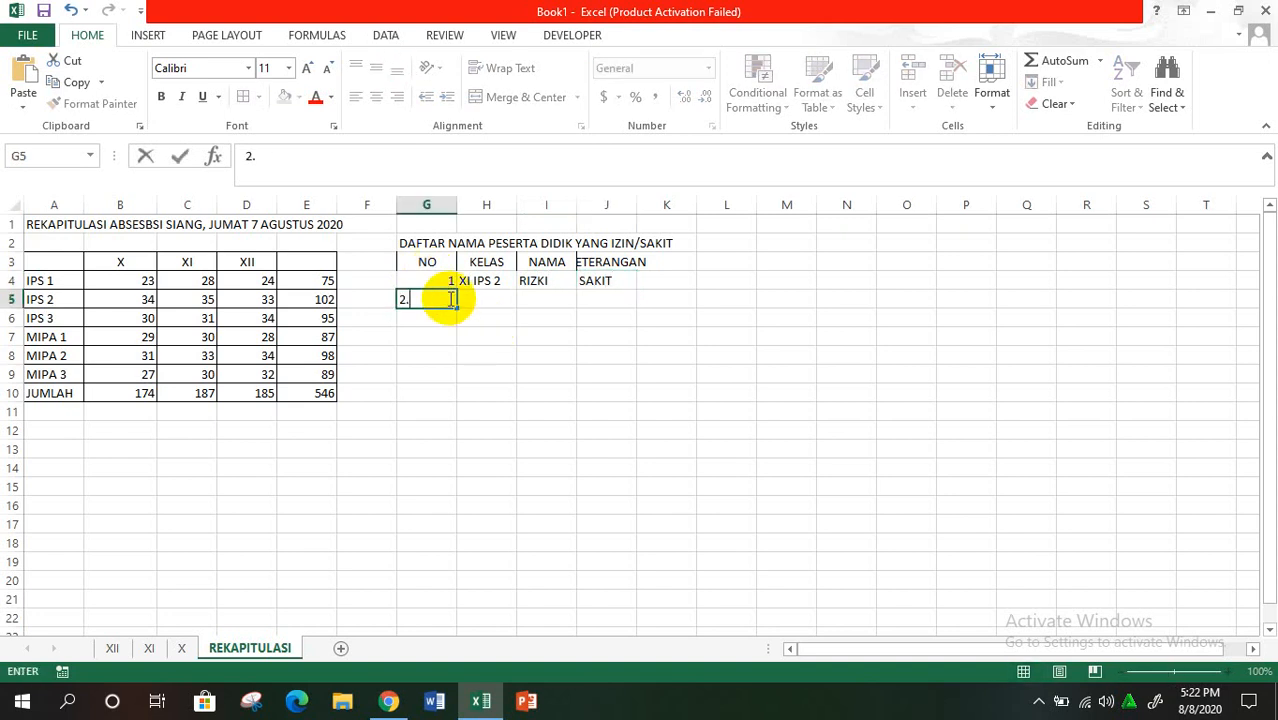
pyautogui.press('Tab')
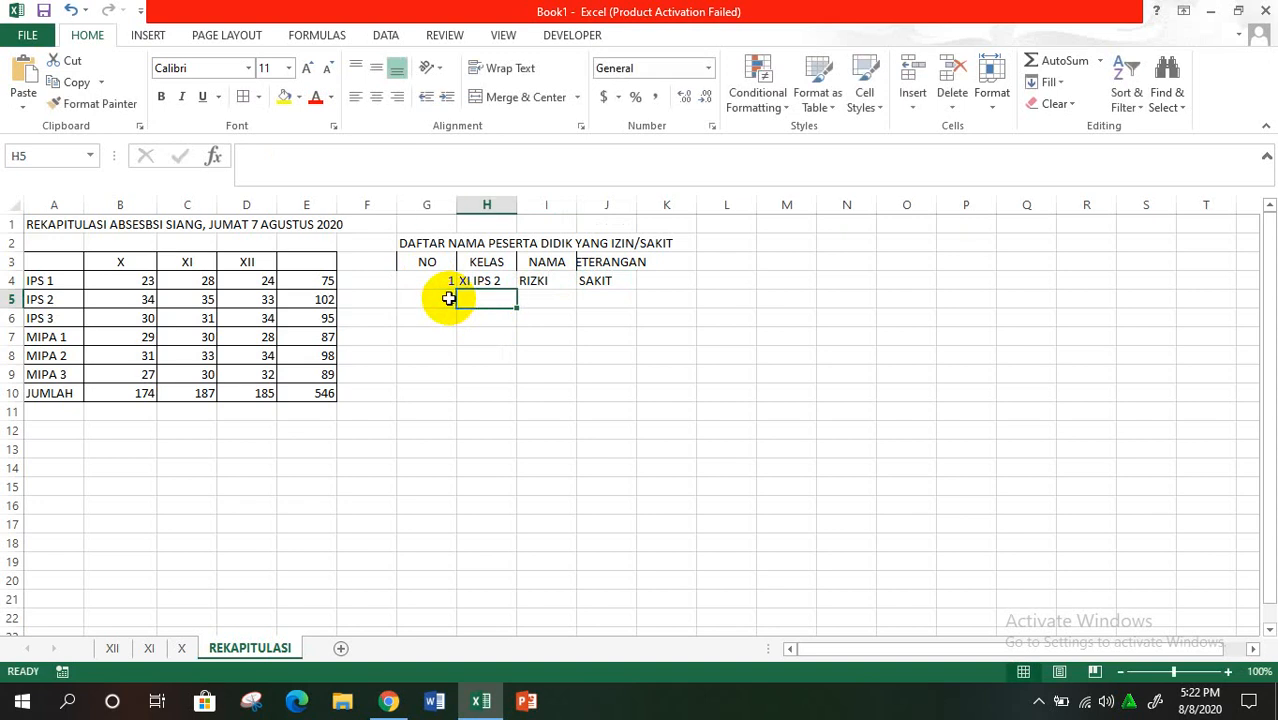
pyautogui.write('X')
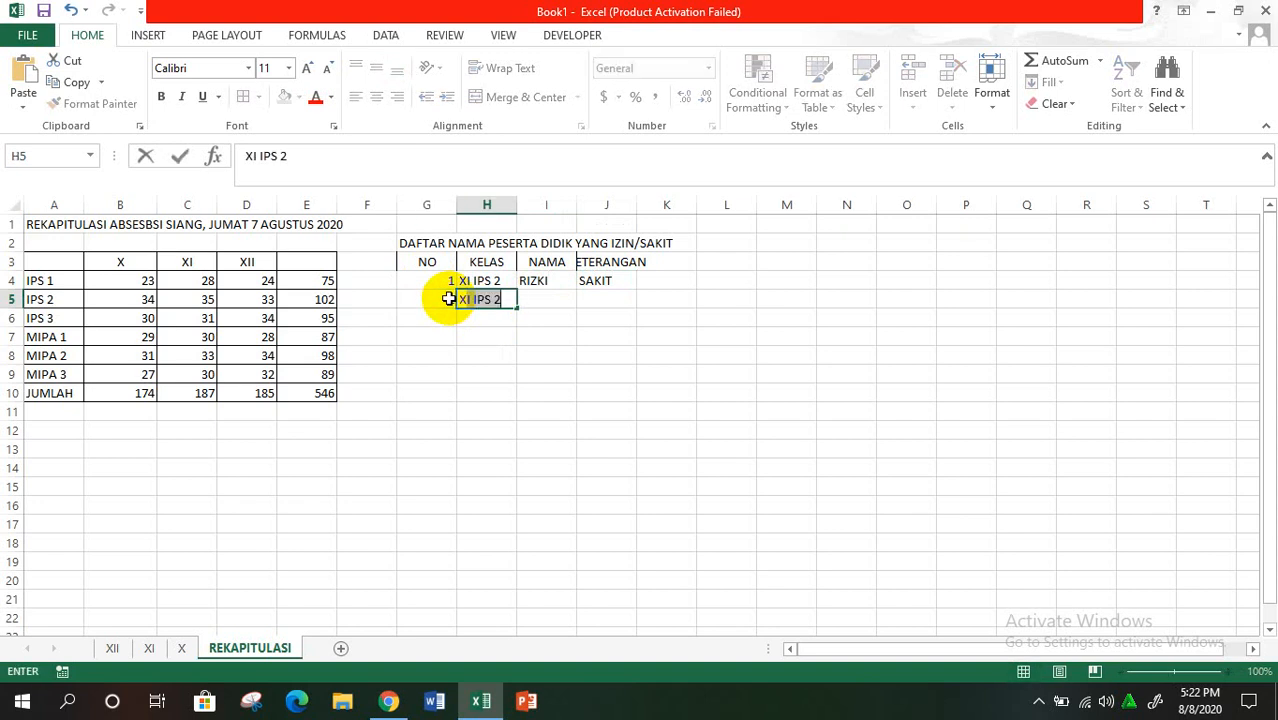
pyautogui.write(' MIPA')
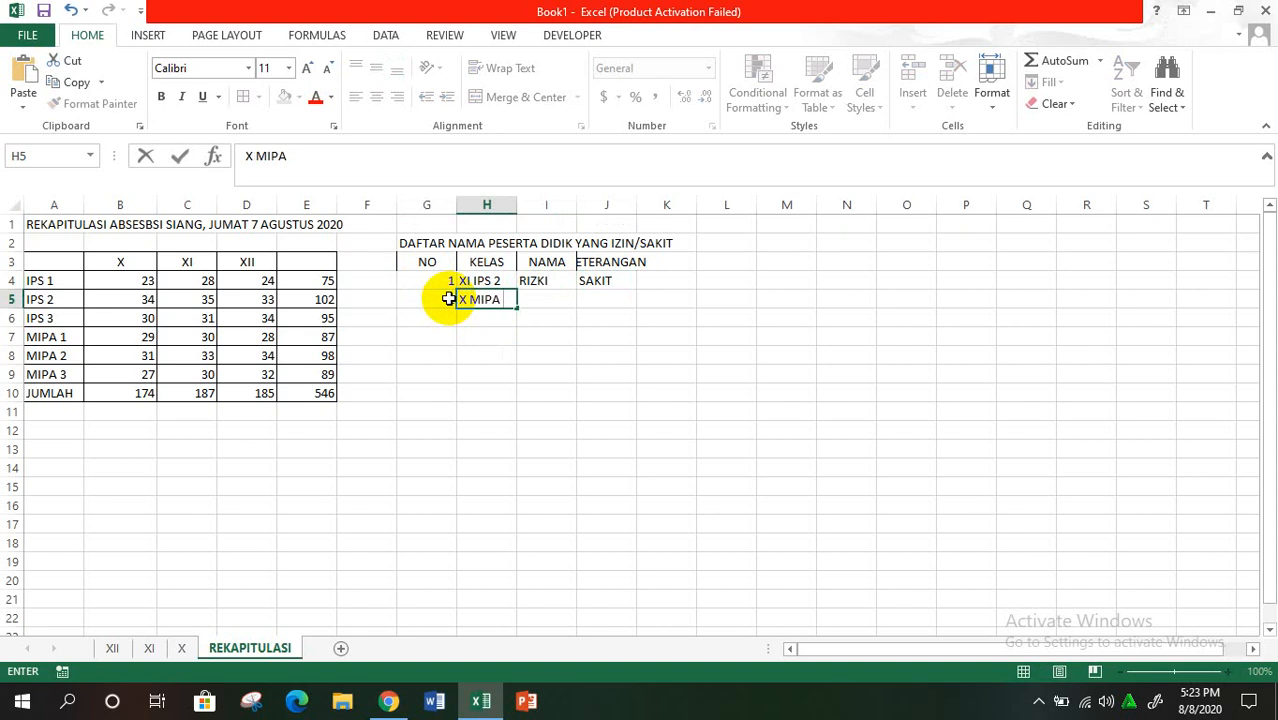
pyautogui.write(' 3')
pyautogui.press('Tab')
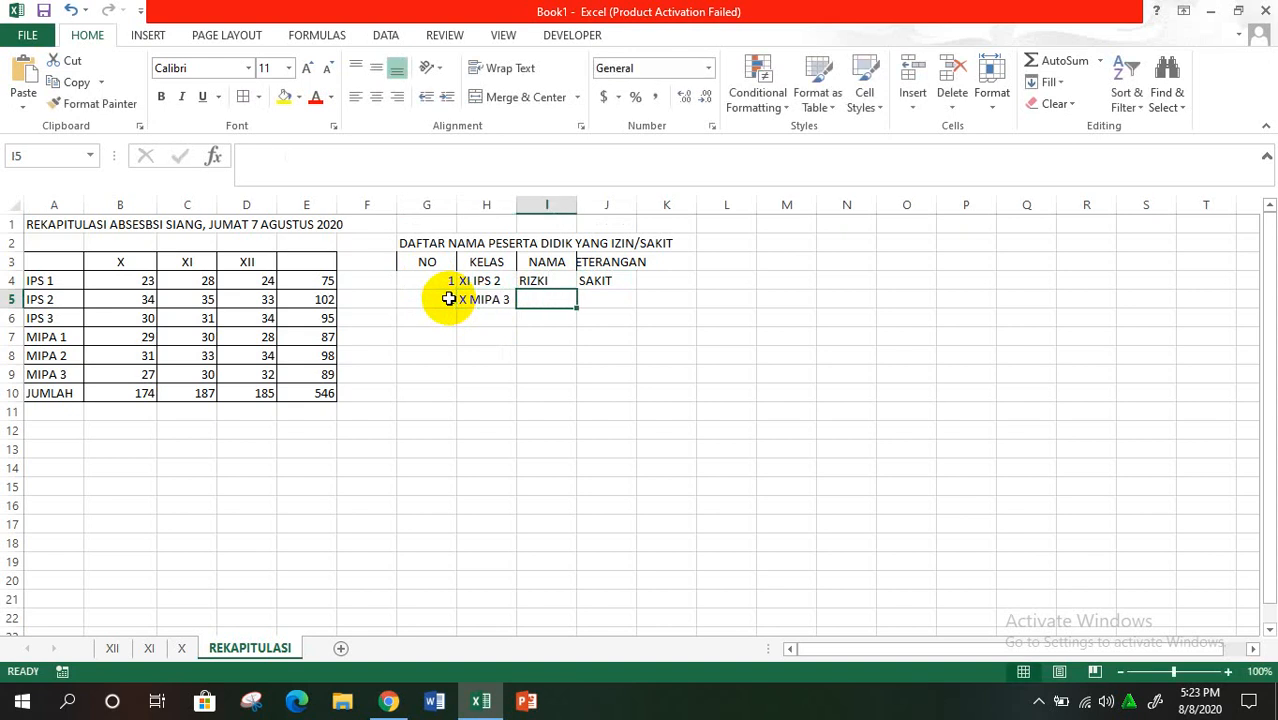
pyautogui.write('SABRINA')
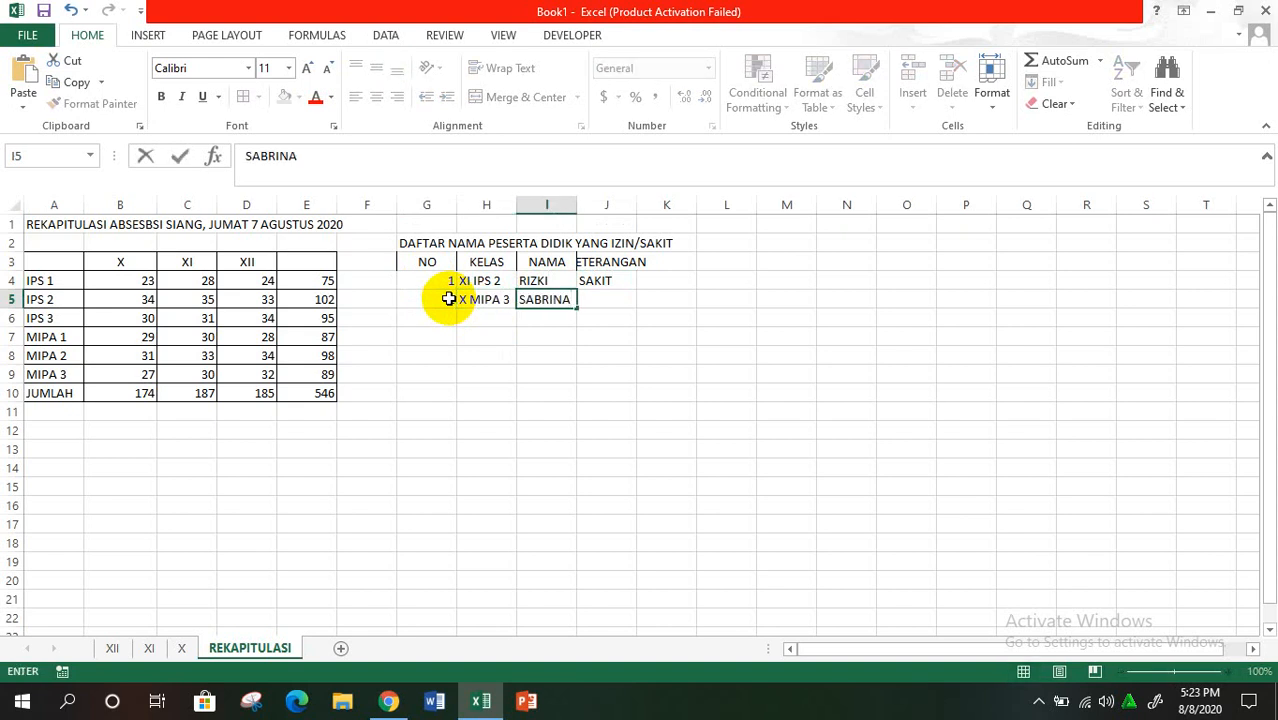
pyautogui.press('Tab')
pyautogui.write('IZIN')
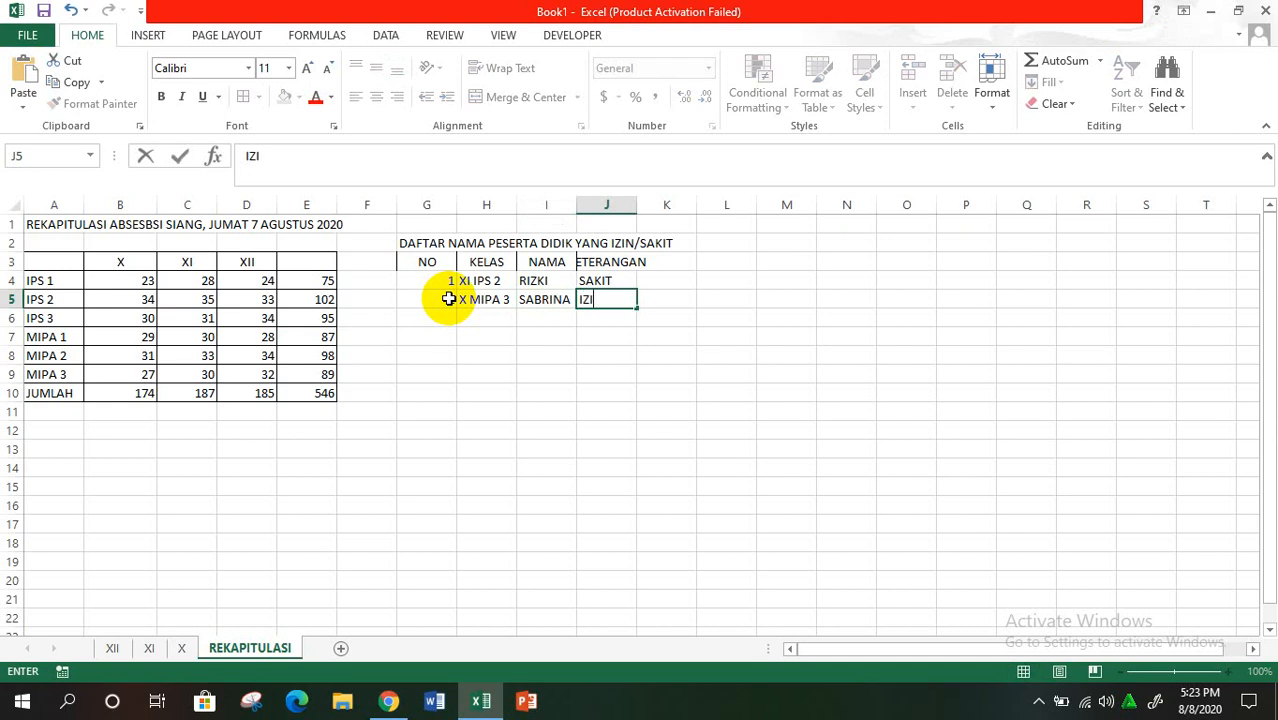
pyautogui.click(490, 354)
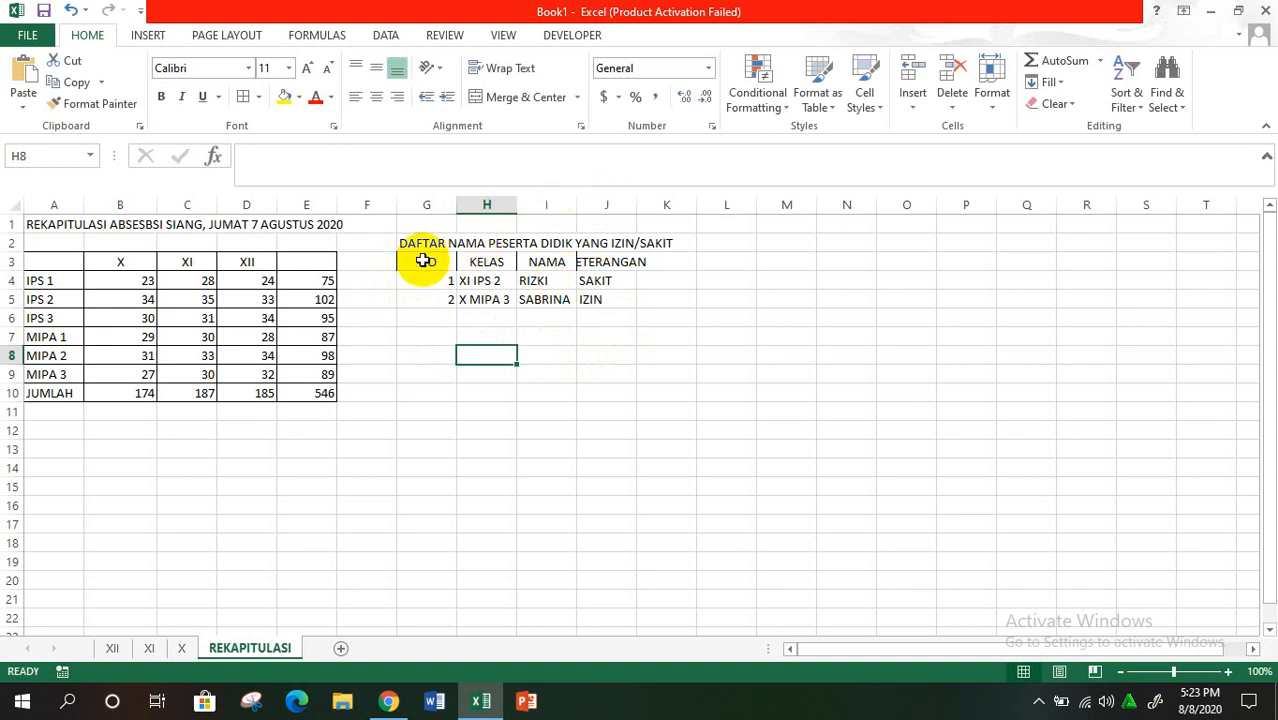
# Apply borders to all cells of the absence list in G3:J5.
pyautogui.moveTo(424, 261); pyautogui.dragTo(632, 302)
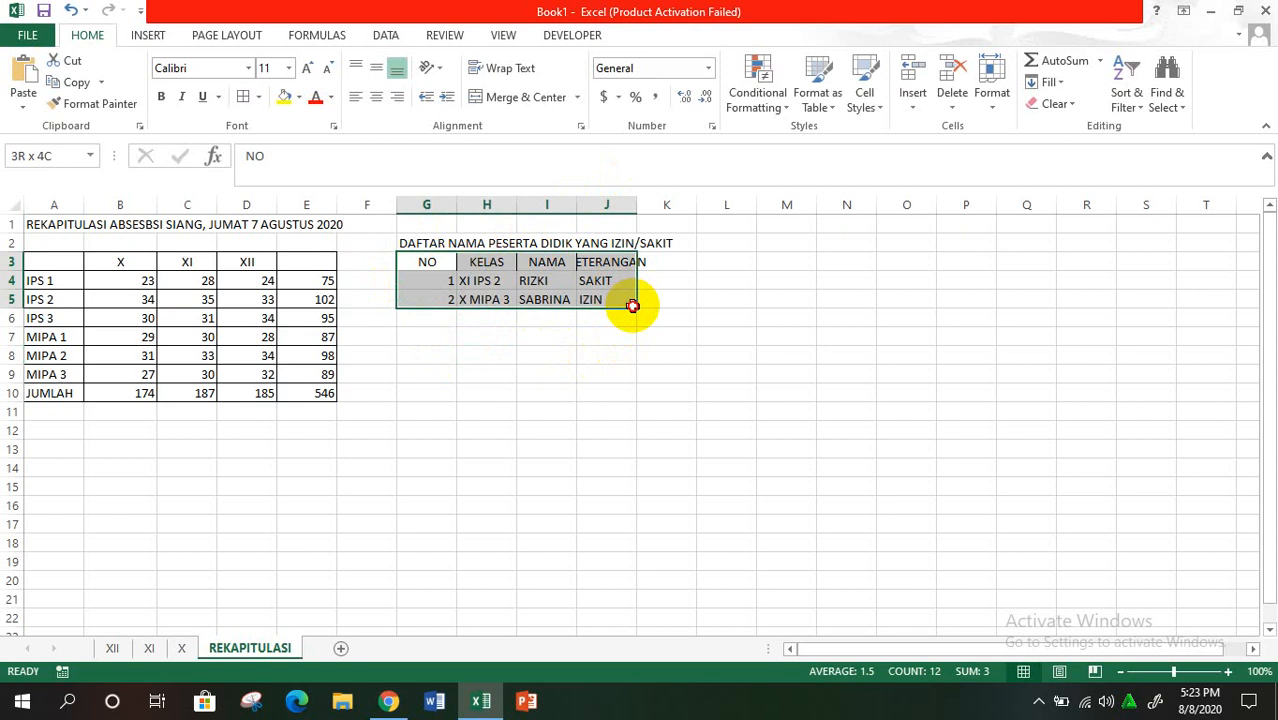
pyautogui.click(242, 96)
pyautogui.click(550, 342)
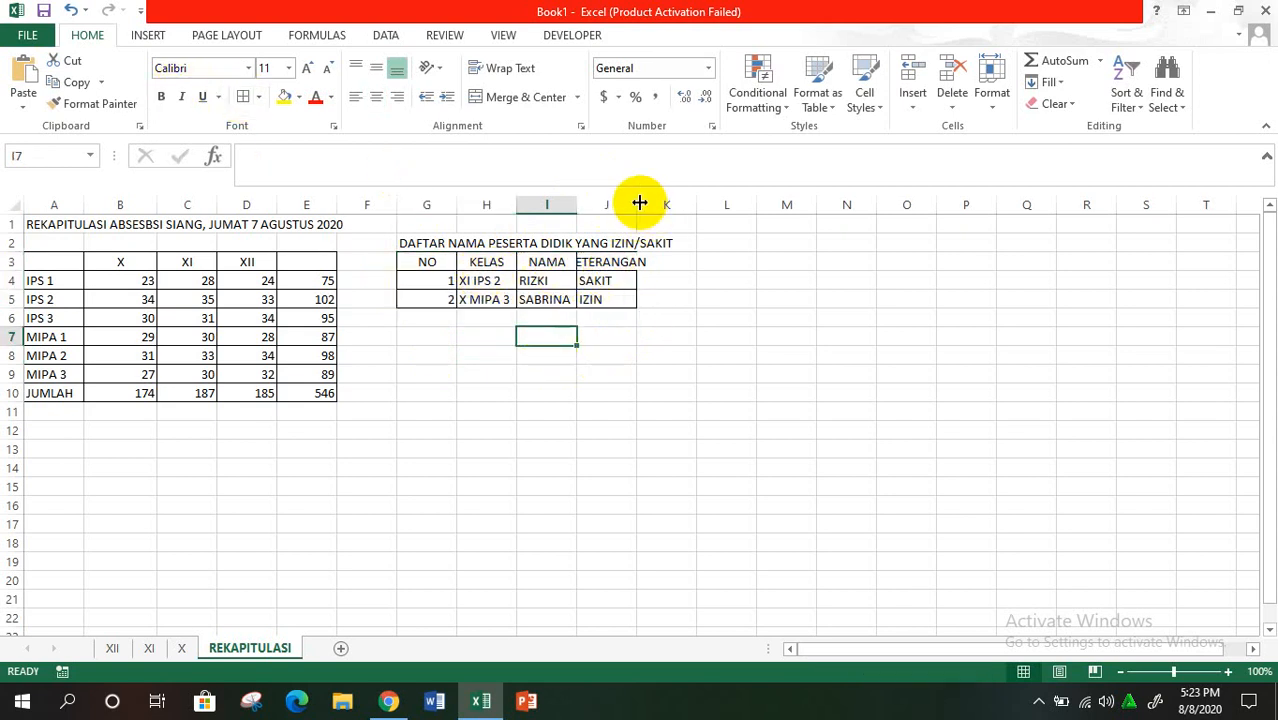
# Widen column J to fit the KETERANGAN header and narrow column G to suit the NO column.
pyautogui.doubleClick(635, 204)
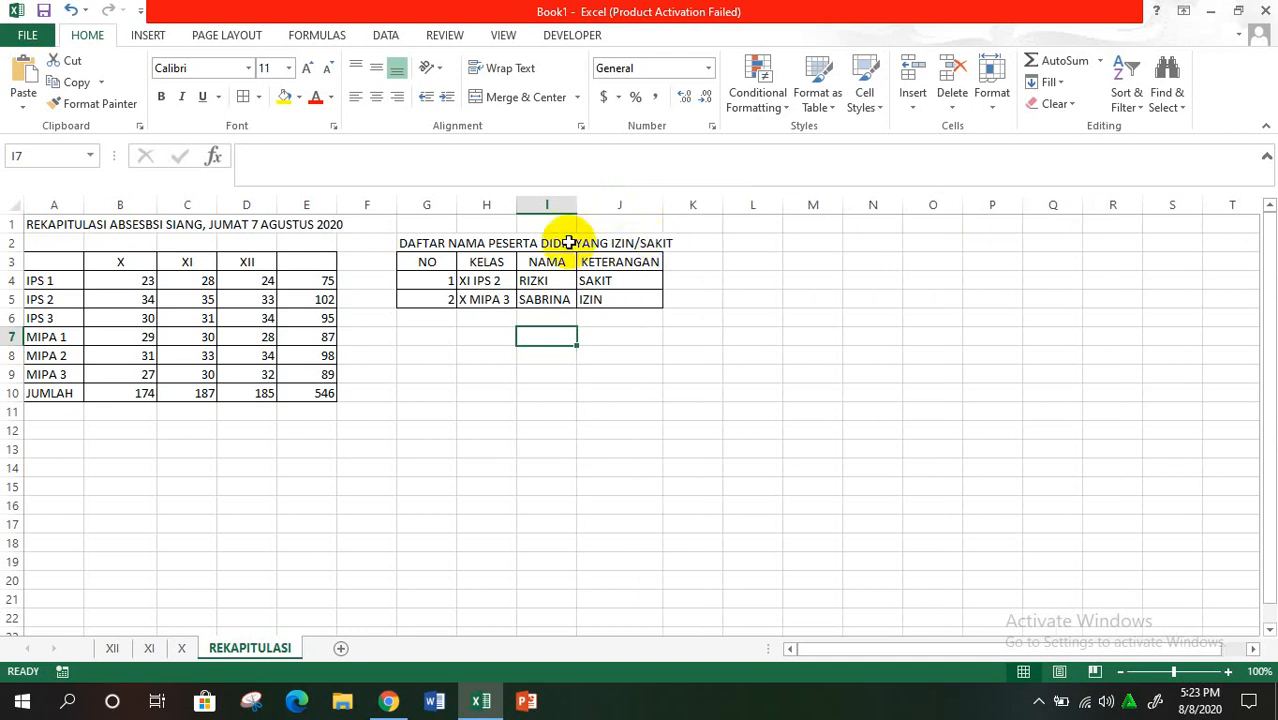
pyautogui.moveTo(452, 206); pyautogui.dragTo(424, 205)
pyautogui.click(455, 350)
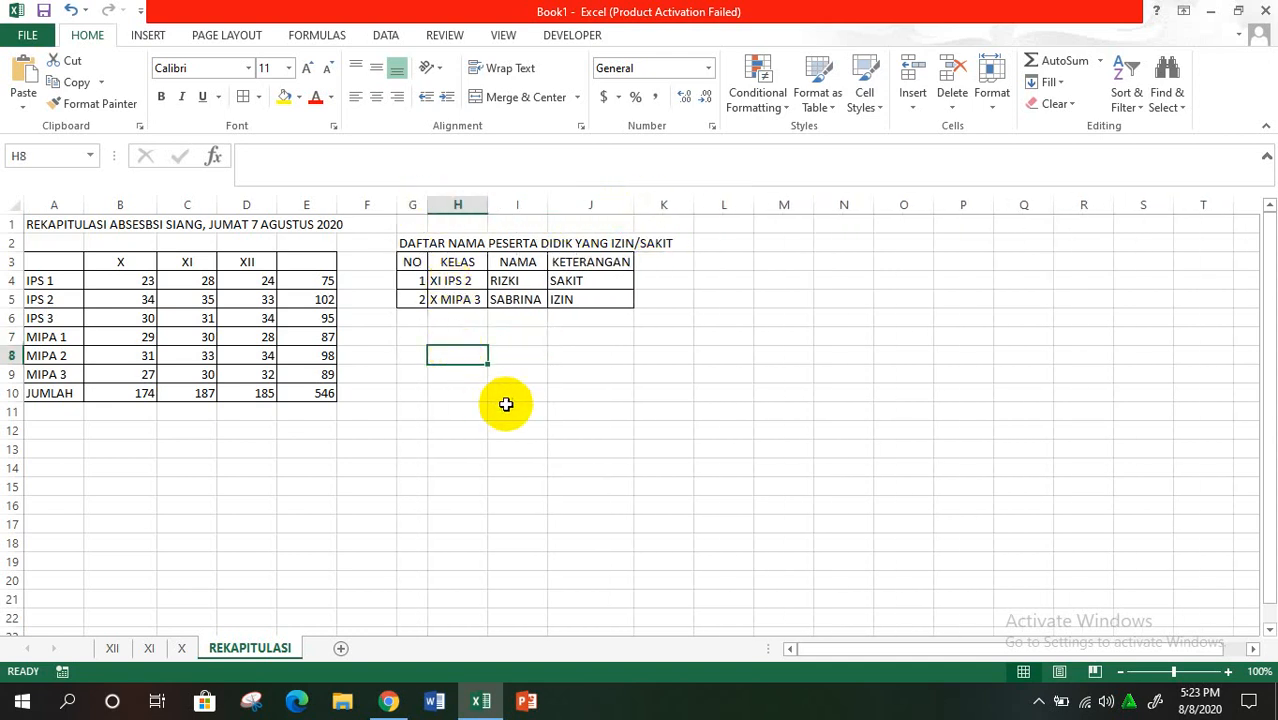
pyautogui.click(582, 444)
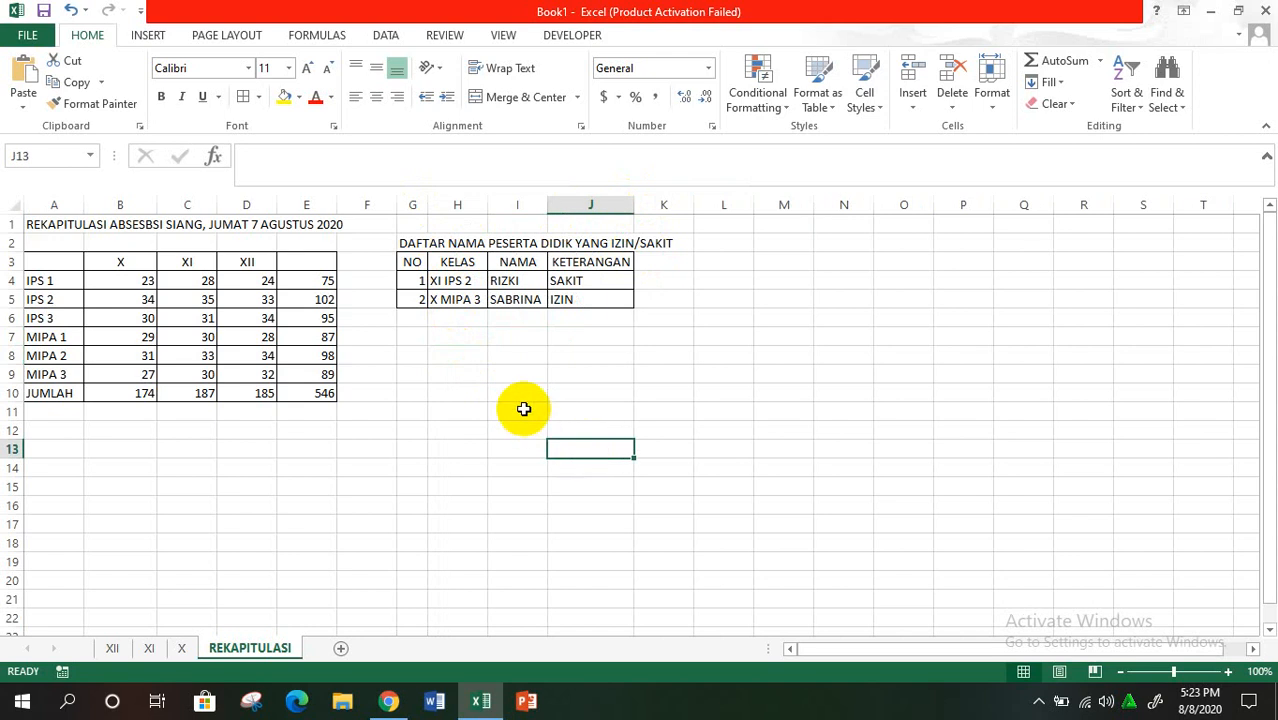